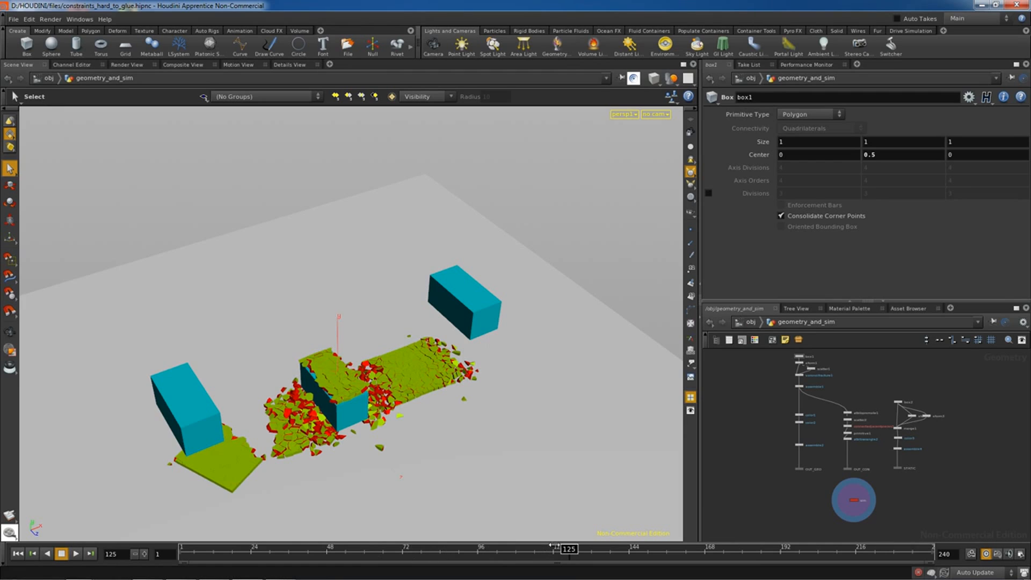
Scrub through the finished simulation's timeline between about frames 25 and 125 to examine how the plank bends, cracks and collapses
{"action": "left_click_drag", "start_coordinate": [569, 550], "coordinate": [254, 553]}
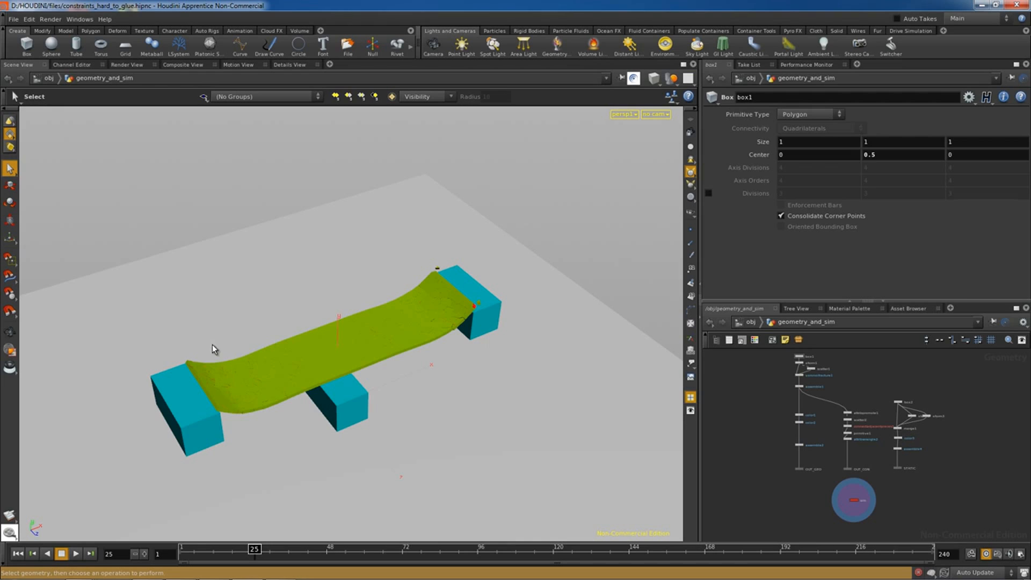
{"action": "left_click_drag", "start_coordinate": [254, 549], "coordinate": [267, 549]}
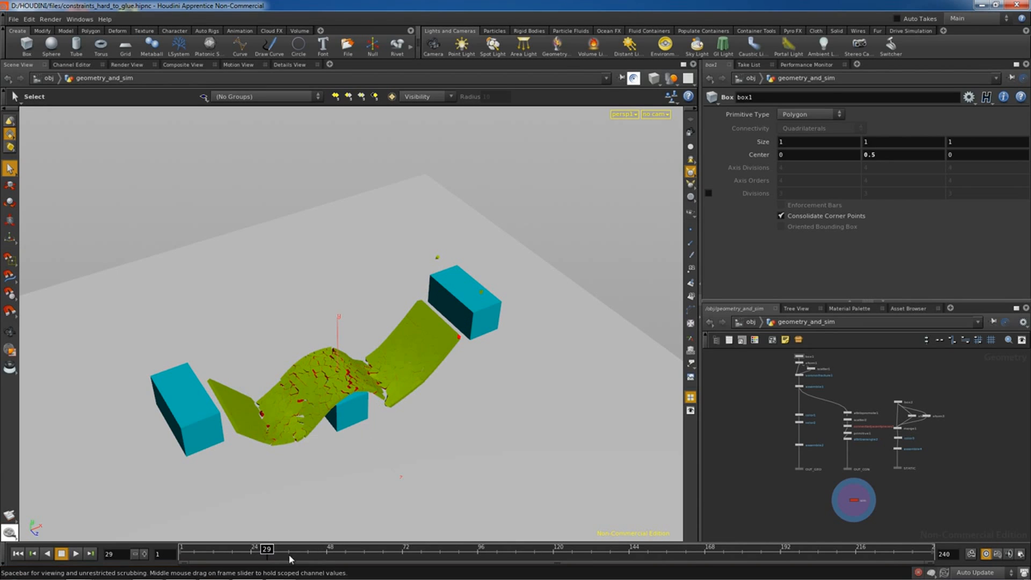
{"action": "left_click_drag", "start_coordinate": [266, 549], "coordinate": [279, 549]}
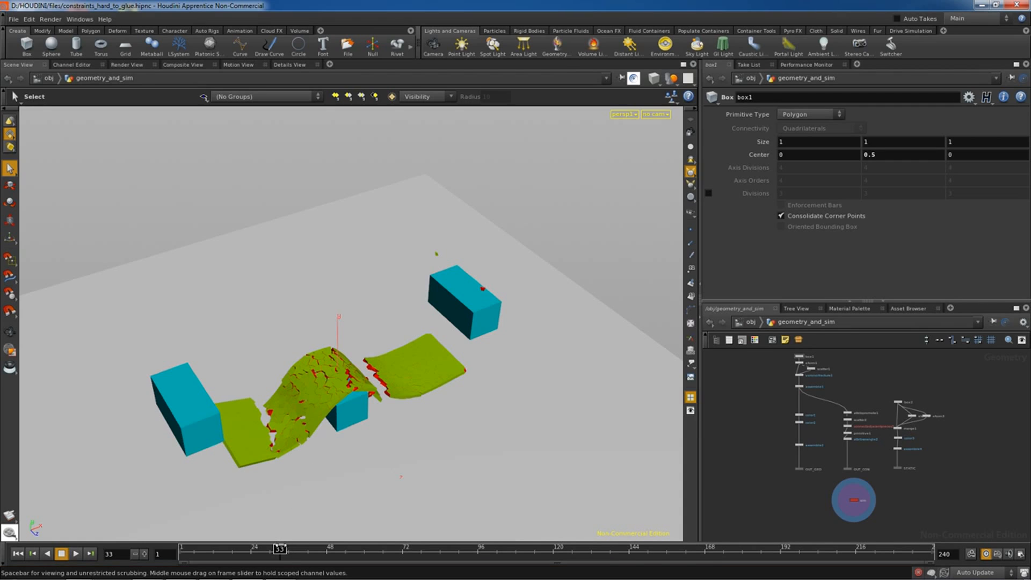
{"action": "left_click_drag", "start_coordinate": [280, 549], "coordinate": [574, 546]}
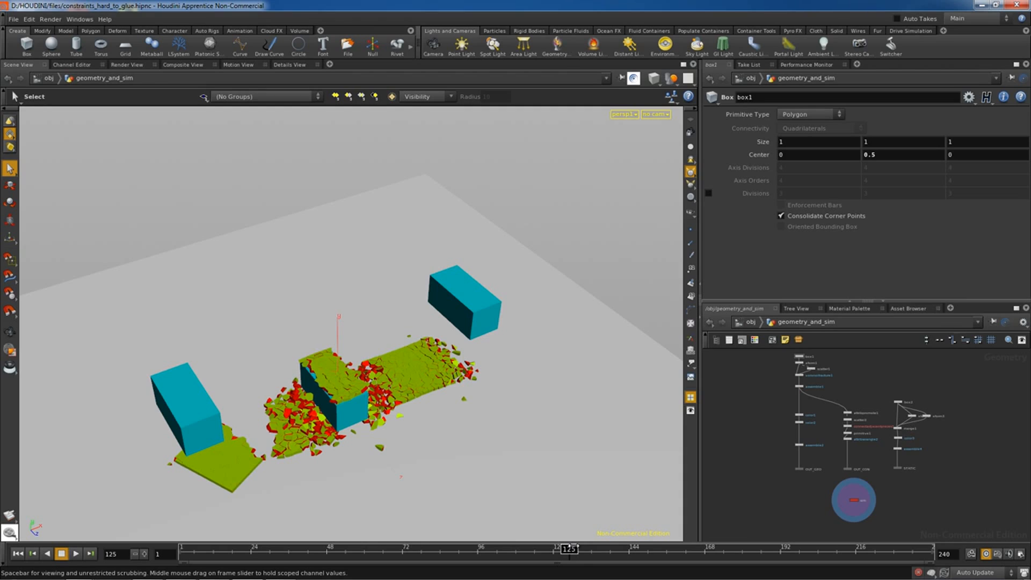
{"action": "left_click_drag", "start_coordinate": [569, 547], "coordinate": [280, 545]}
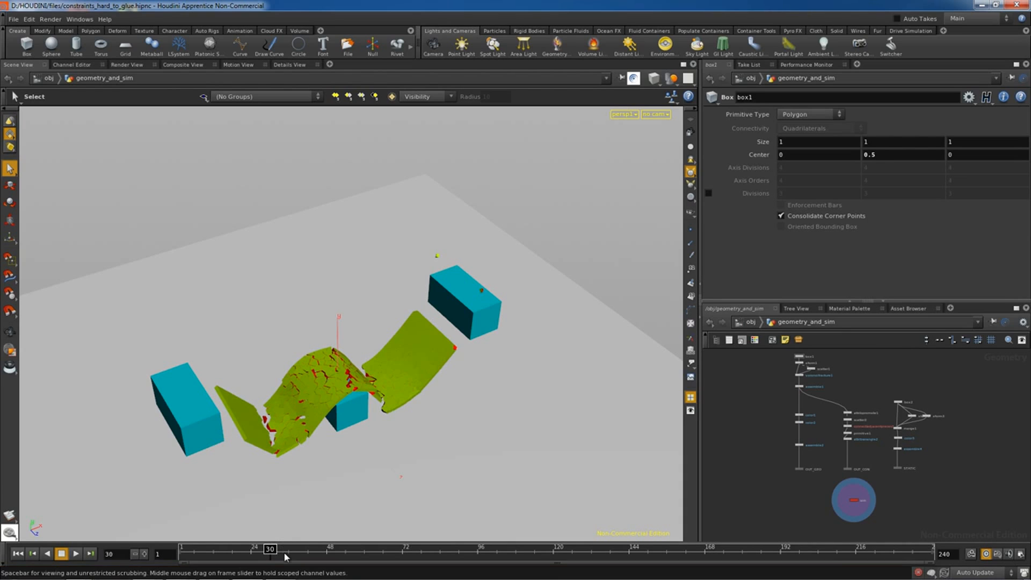
{"action": "left_click_drag", "start_coordinate": [270, 548], "coordinate": [515, 550]}
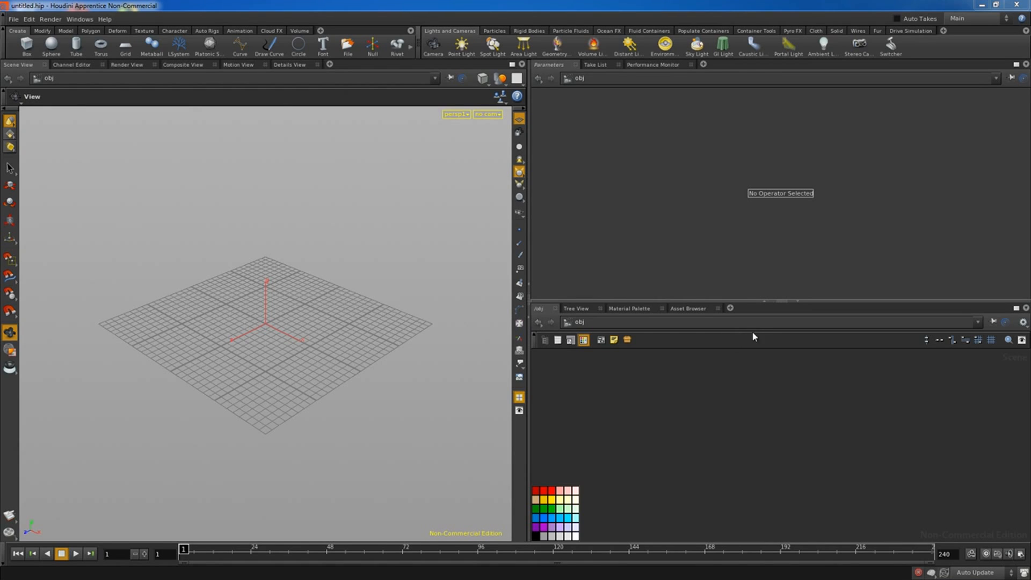
Create a box at the centre of the grid in the new scene and go inside its geometry network
{"action": "left_click", "coordinate": [25, 45]}
{"action": "left_click", "coordinate": [266, 325]}
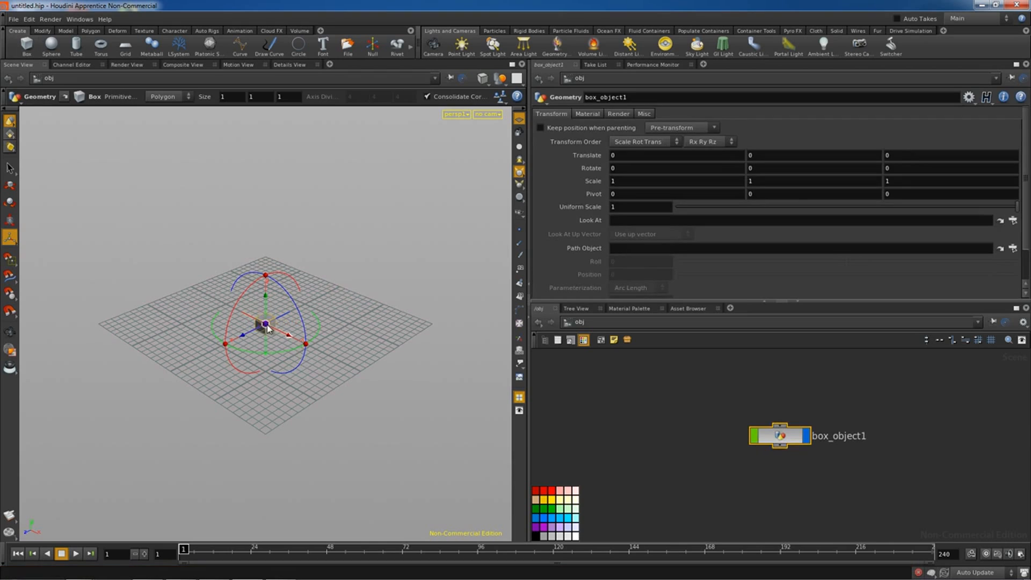
{"action": "double_click", "coordinate": [779, 436]}
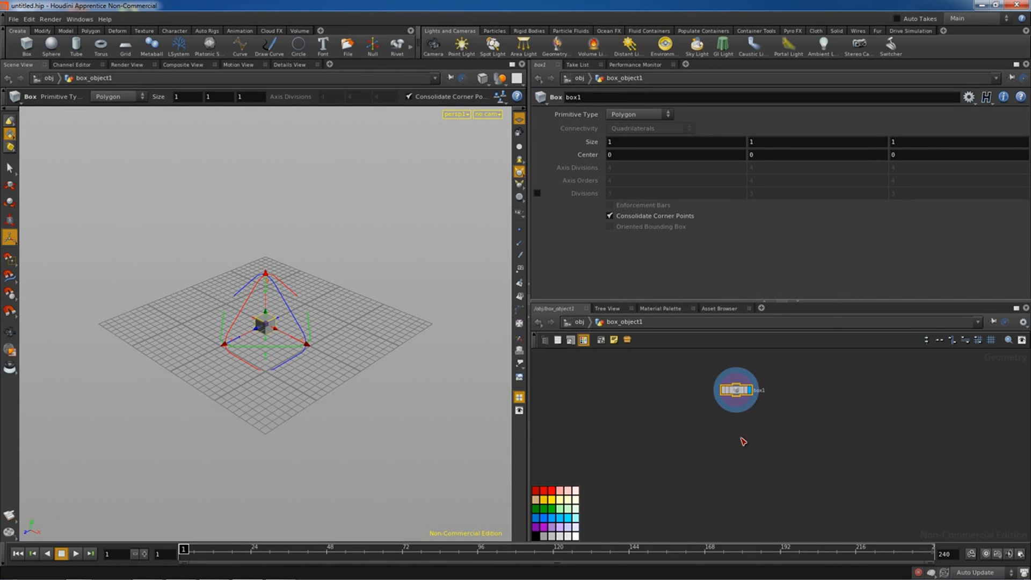
Add a Transform node below the box node, wire the box into it and make it the displayed node
{"action": "key", "text": "Tab"}
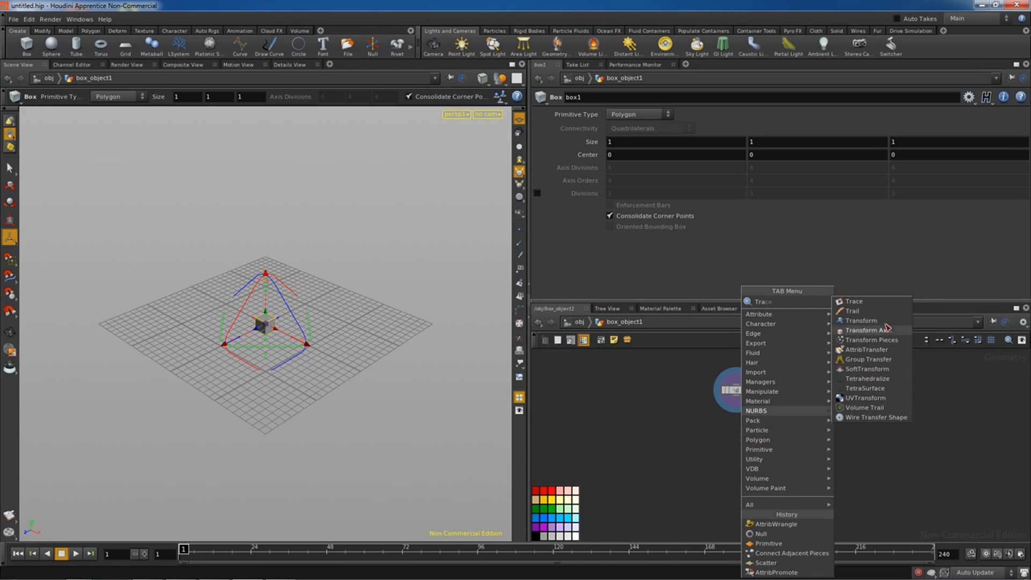
{"action": "left_click", "coordinate": [854, 325]}
{"action": "left_click", "coordinate": [739, 445]}
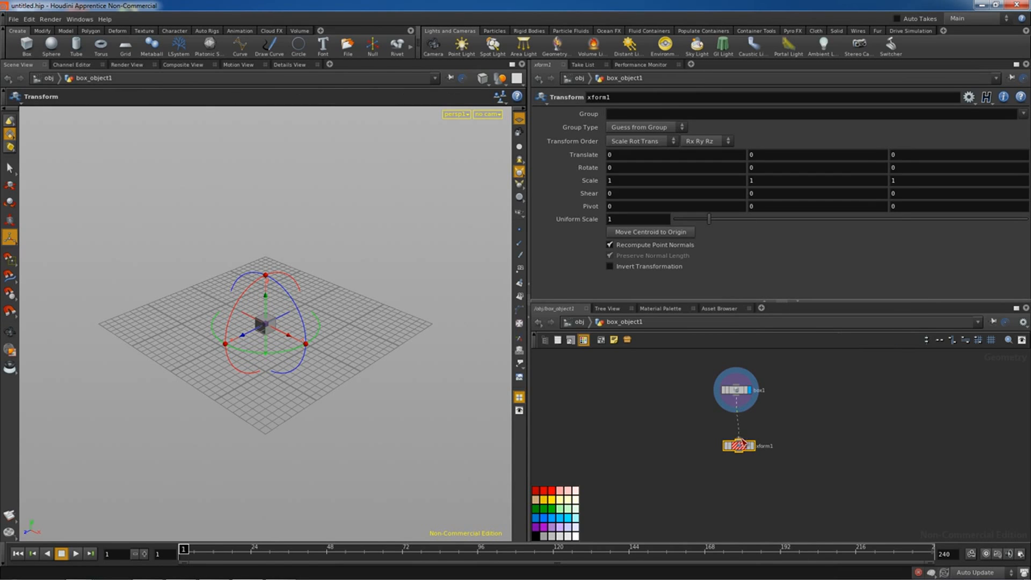
{"action": "left_click_drag", "start_coordinate": [740, 449], "coordinate": [742, 430]}
{"action": "left_click", "coordinate": [742, 425]}
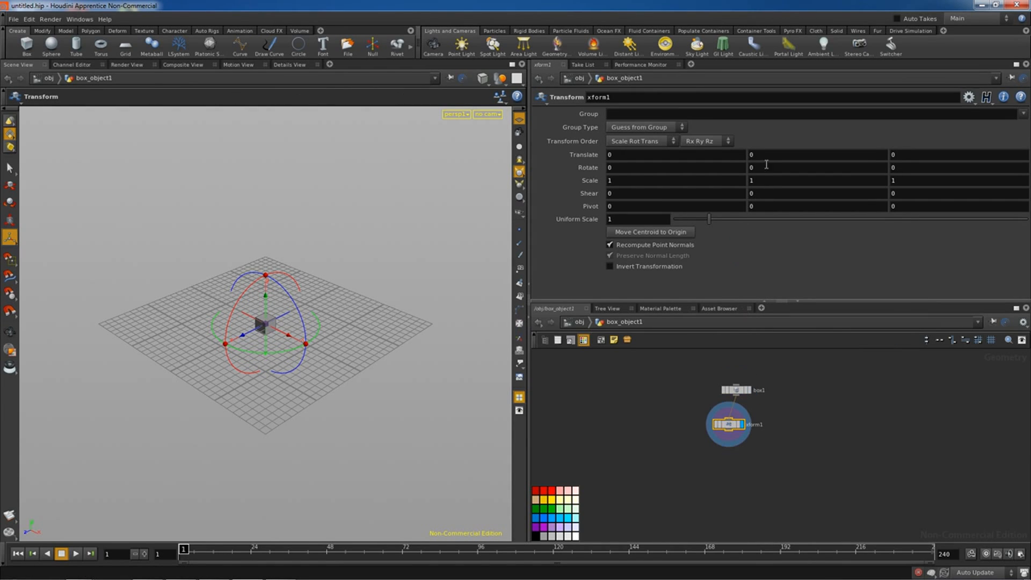
Set the Transform's Y translation to 8 and its scale to 10, 0.1 and 2 to form a thin raised plank
{"action": "type", "text": "8"}
{"action": "key", "text": "Return"}
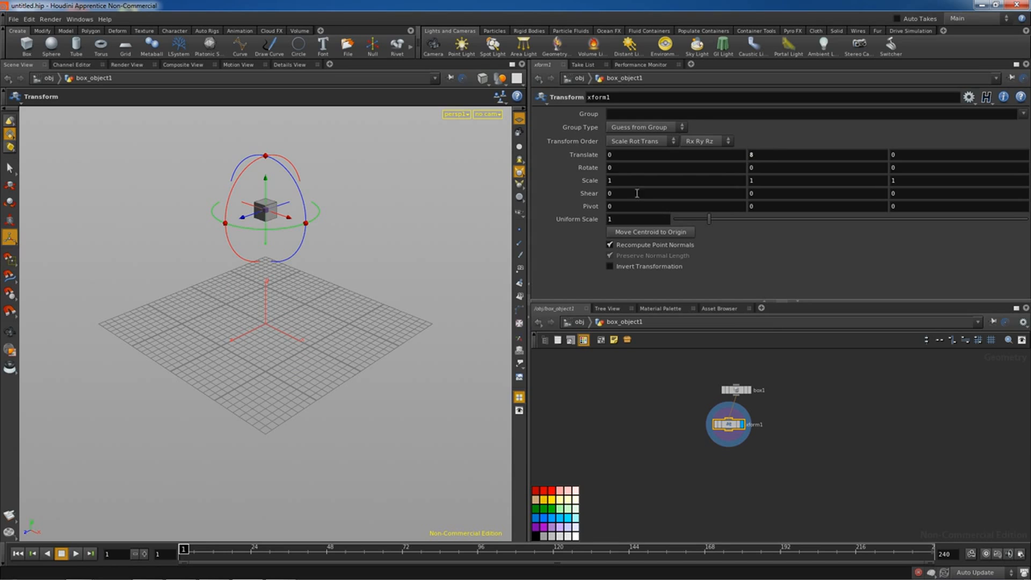
{"action": "left_click", "coordinate": [617, 177]}
{"action": "key", "text": "Return"}
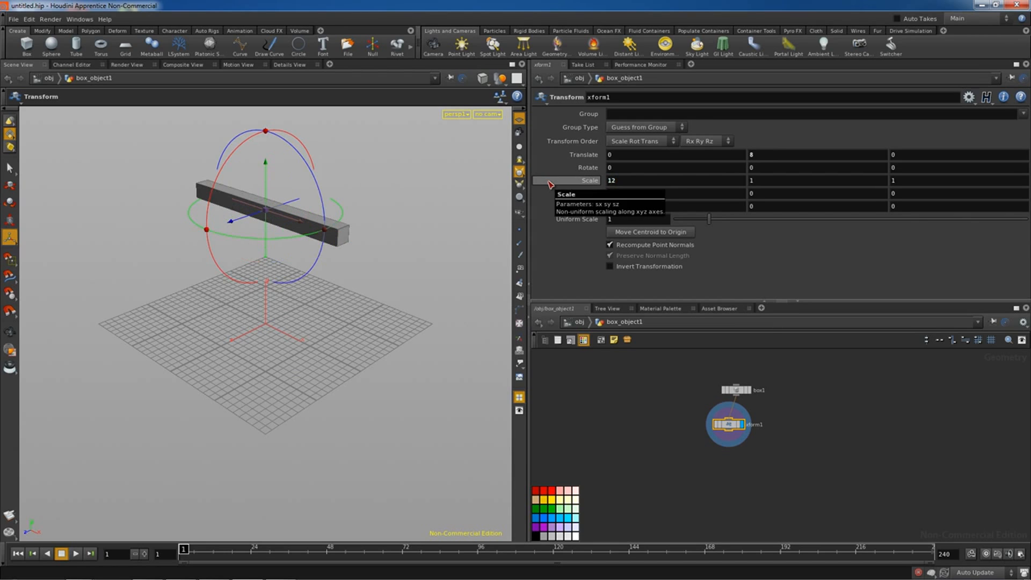
{"action": "left_click", "coordinate": [639, 181]}
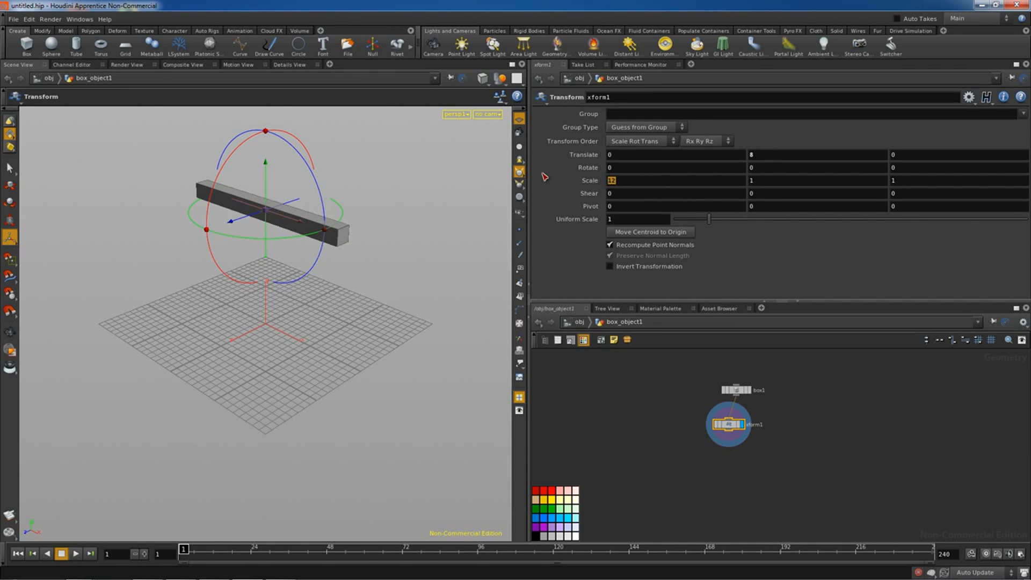
{"action": "key", "text": "Return"}
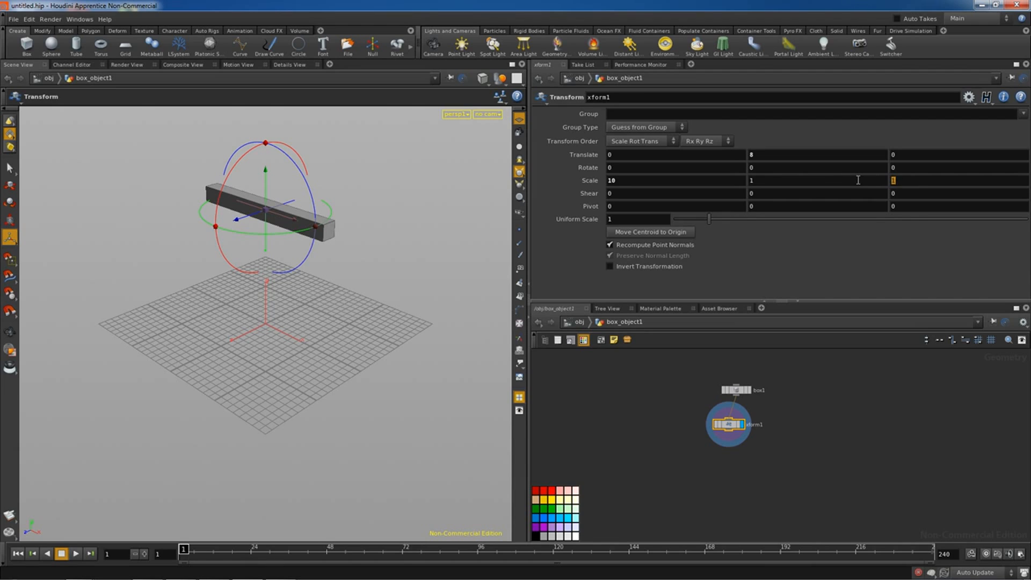
{"action": "type", "text": "2"}
{"action": "key", "text": "Return"}
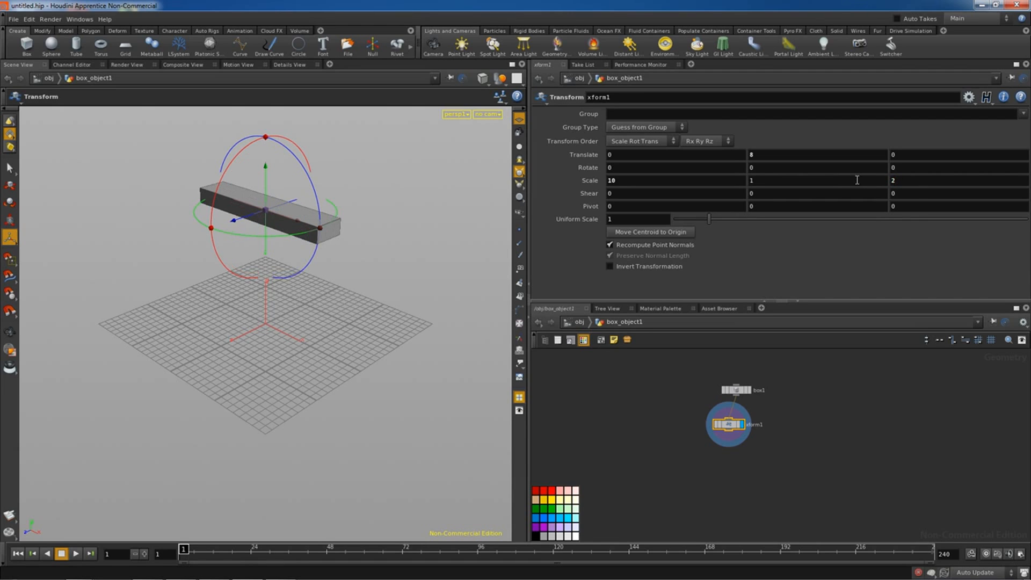
{"action": "left_click", "coordinate": [768, 180]}
{"action": "type", "text": "0.1"}
{"action": "key", "text": "Return"}
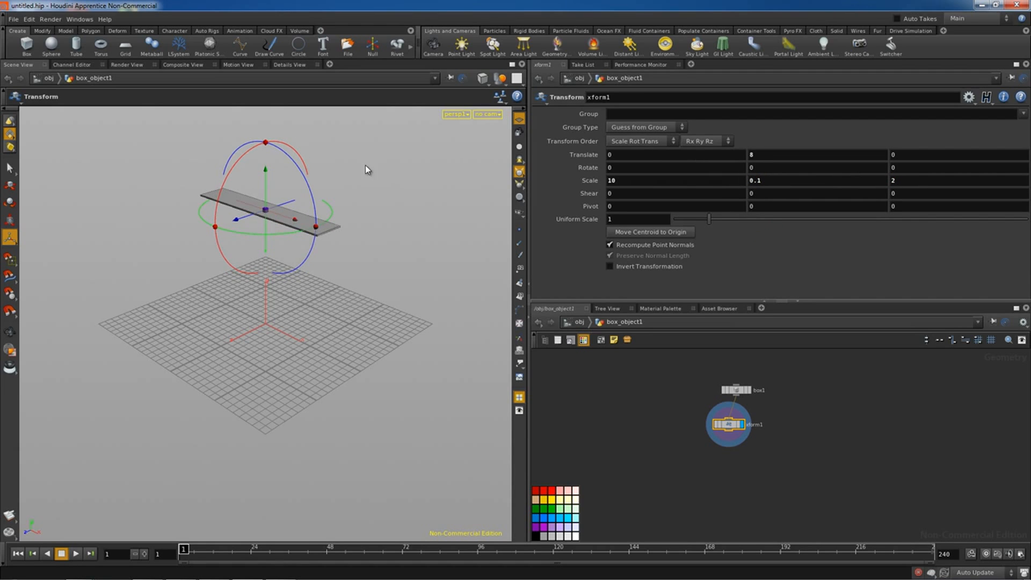
Align the Transform node under the box and wire it into the first input of a new Voronoi Fracture node
{"action": "key", "text": "Escape"}
{"action": "left_click_drag", "start_coordinate": [344, 301], "coordinate": [322, 328]}
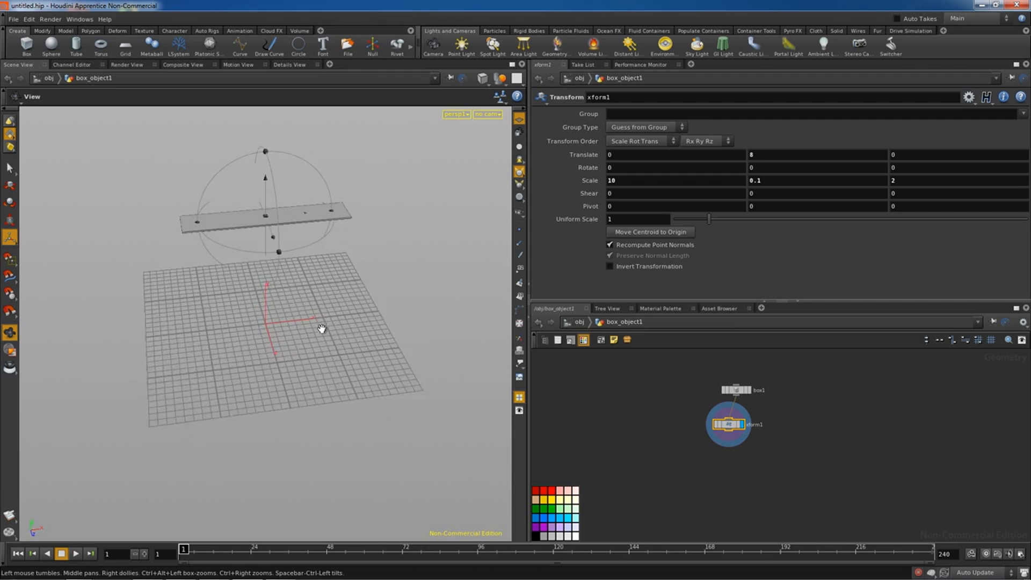
{"action": "scroll", "coordinate": [322, 328], "scroll_direction": "up", "scroll_amount": 3}
{"action": "left_click_drag", "start_coordinate": [733, 425], "coordinate": [740, 420]}
{"action": "left_click", "coordinate": [739, 432]}
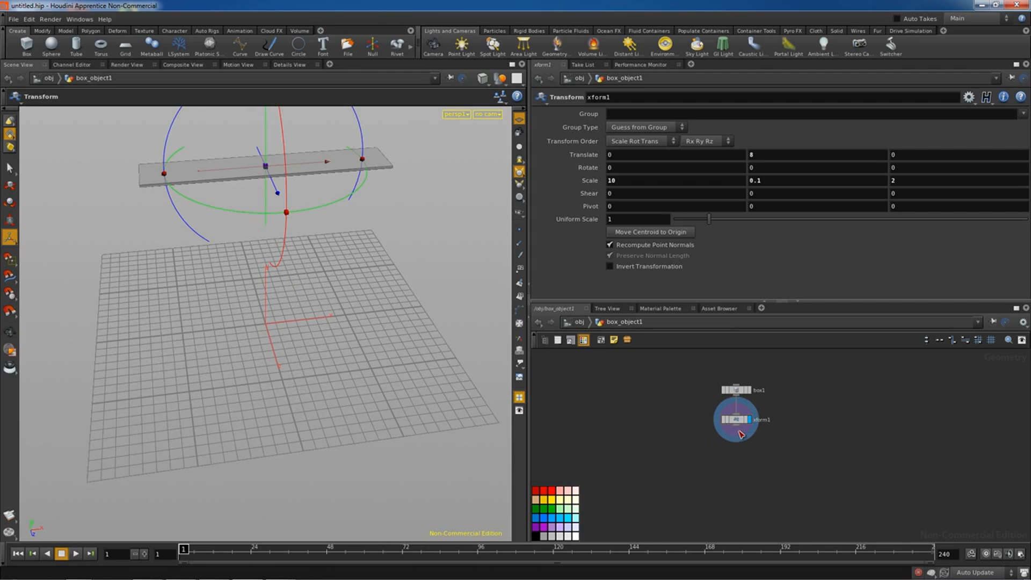
{"action": "key", "text": "Tab"}
{"action": "type", "text": "vor"}
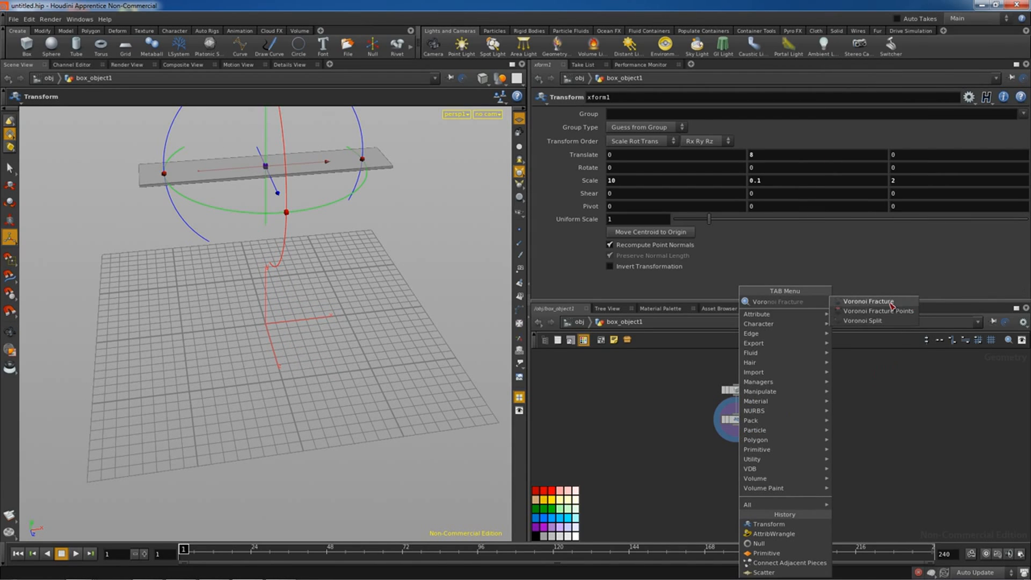
{"action": "left_click", "coordinate": [890, 303]}
{"action": "left_click", "coordinate": [743, 464]}
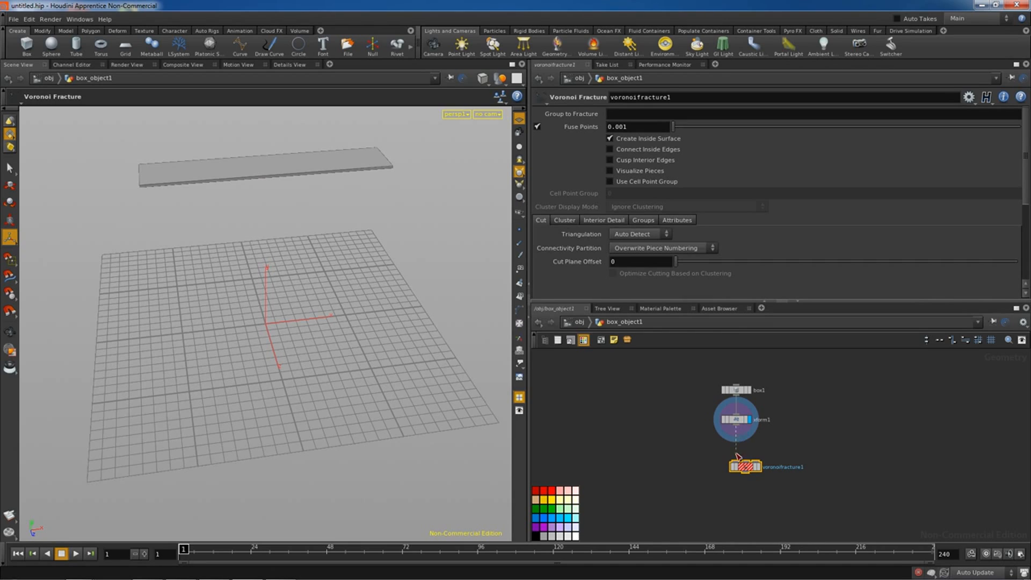
{"action": "left_click_drag", "start_coordinate": [737, 461], "coordinate": [728, 476]}
Add a Scatter node fed by the Transform node and set its number of points to 130
{"action": "key", "text": "Tab"}
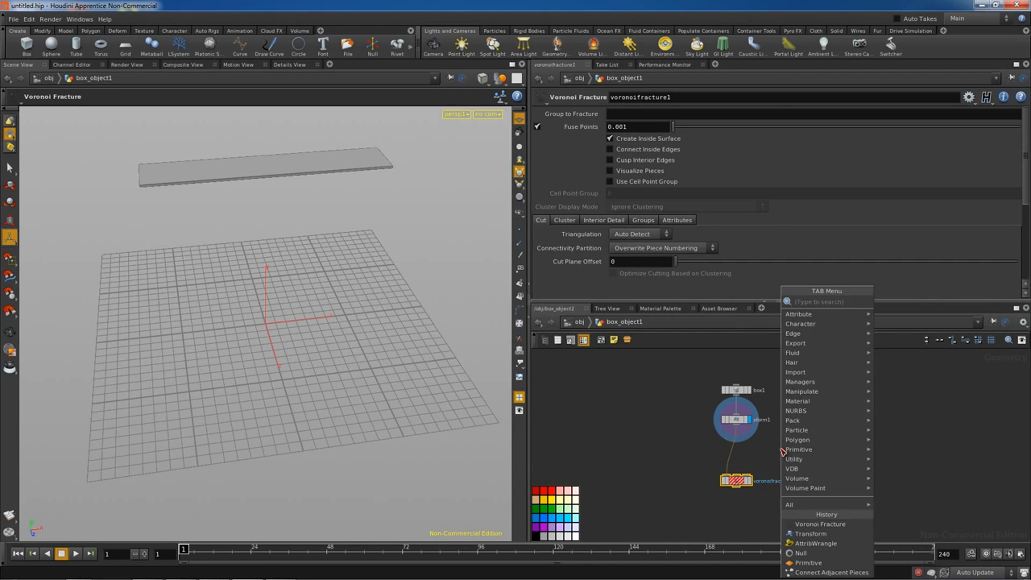
{"action": "type", "text": "sca"}
{"action": "left_click", "coordinate": [897, 304]}
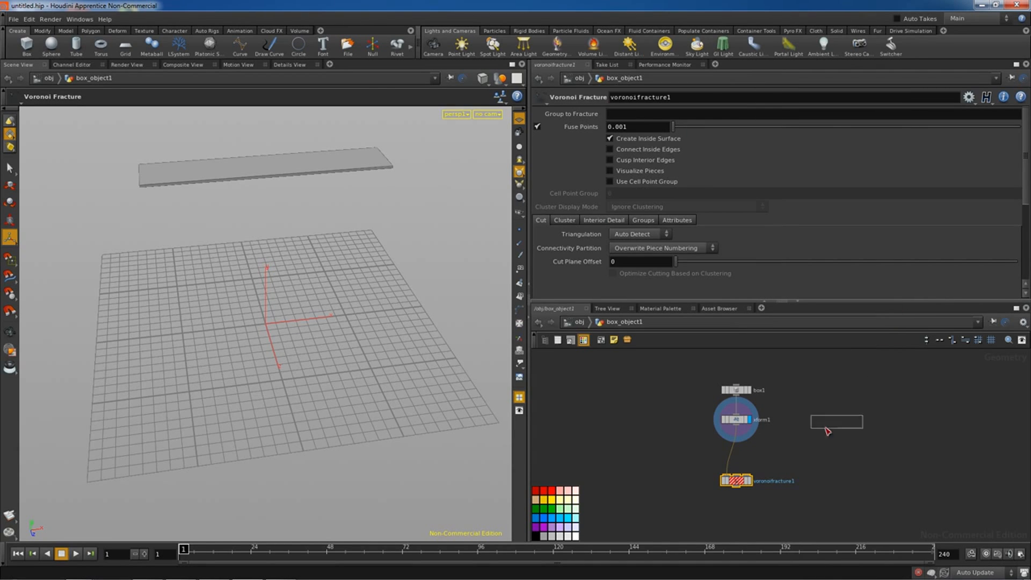
{"action": "left_click", "coordinate": [807, 447]}
{"action": "left_click_drag", "start_coordinate": [749, 431], "coordinate": [808, 442]}
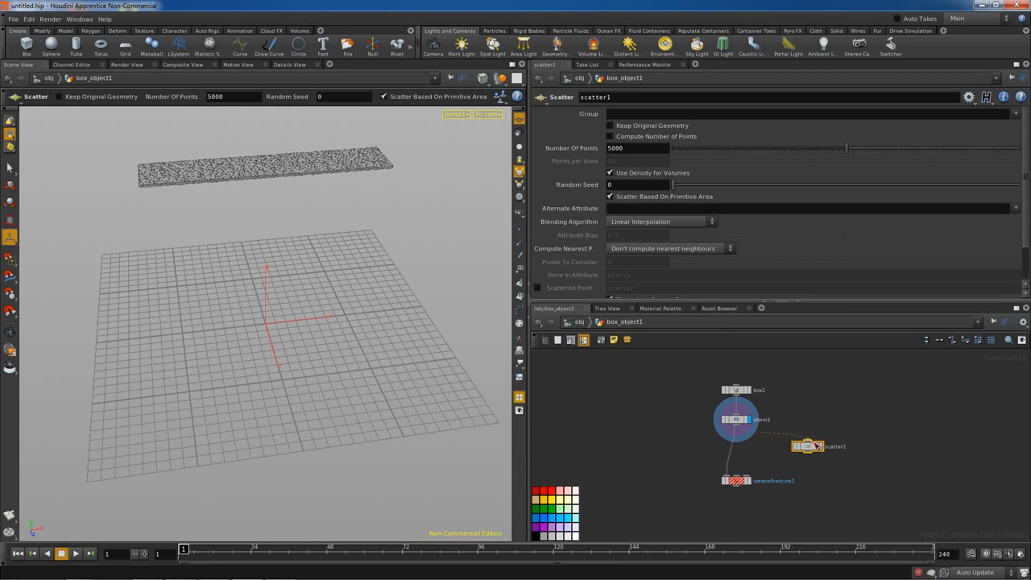
{"action": "double_click", "coordinate": [647, 151]}
{"action": "type", "text": "1"}
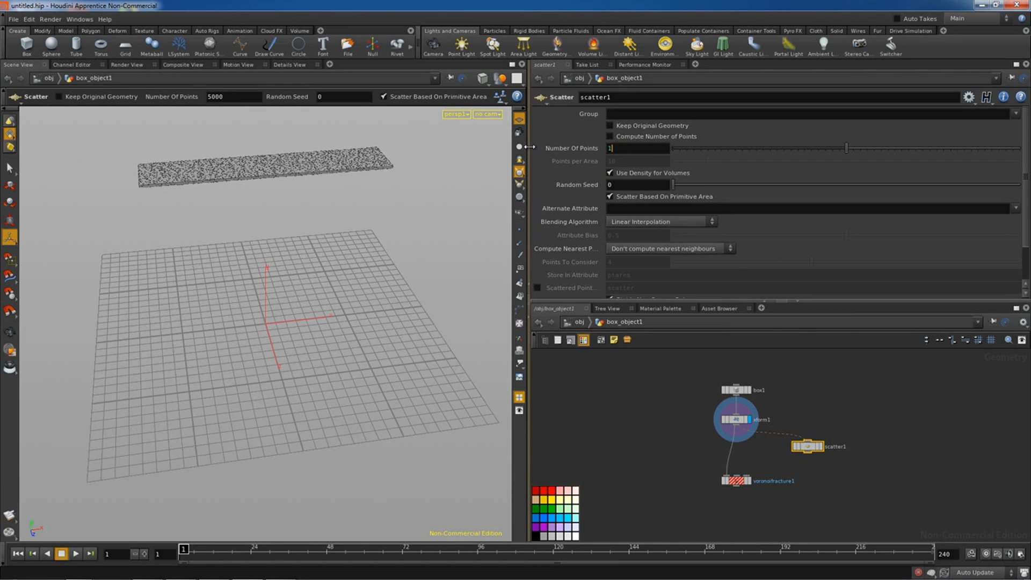
{"action": "type", "text": "30"}
{"action": "key", "text": "Return"}
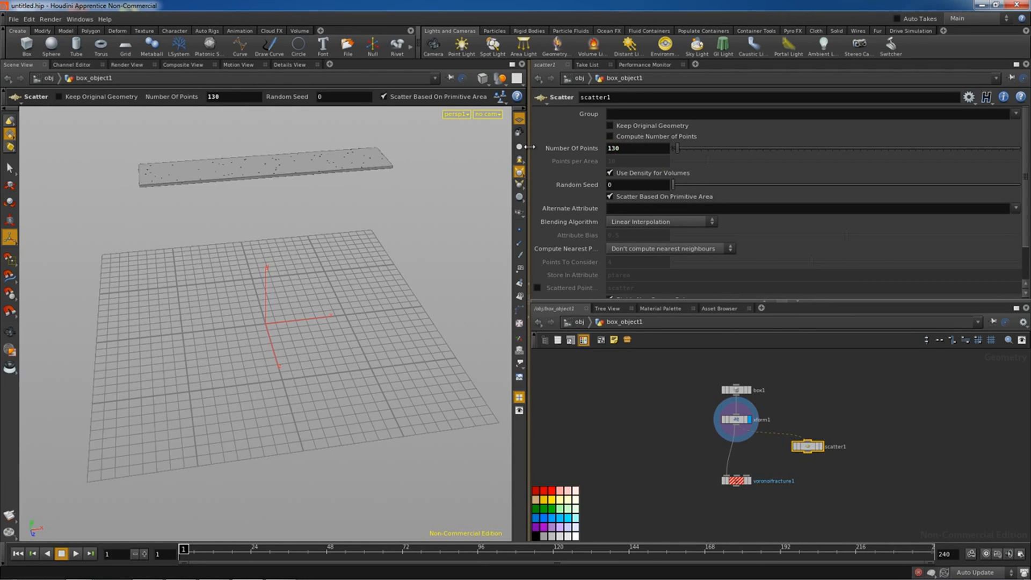
Connect the Scatter node to the Voronoi Fracture's second input and display the fractured plank
{"action": "left_click_drag", "start_coordinate": [815, 450], "coordinate": [742, 477]}
{"action": "left_click", "coordinate": [748, 481]}
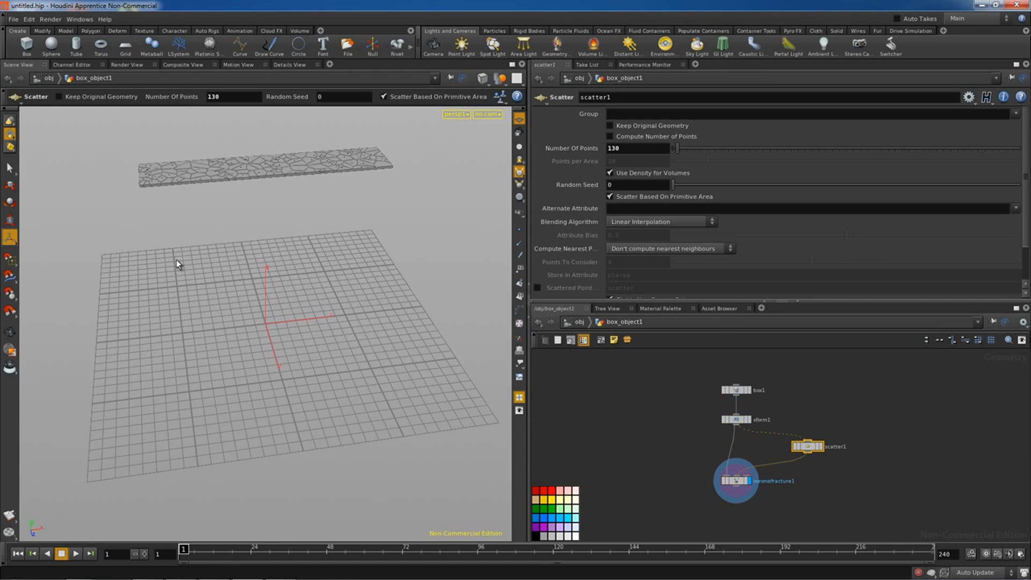
{"action": "left_click_drag", "start_coordinate": [176, 260], "coordinate": [202, 287], "text": "alt"}
Turn on Connect Inside Edges and turn off Create Name Attribute on the Voronoi Fracture node
{"action": "left_click_drag", "start_coordinate": [741, 480], "coordinate": [741, 488]}
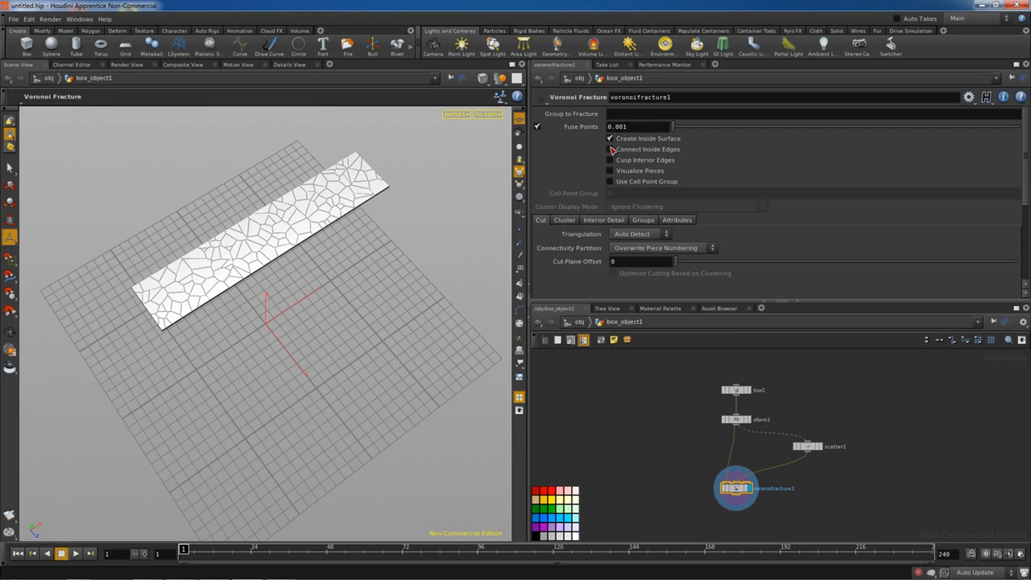
{"action": "left_click", "coordinate": [611, 149]}
{"action": "left_click", "coordinate": [678, 222]}
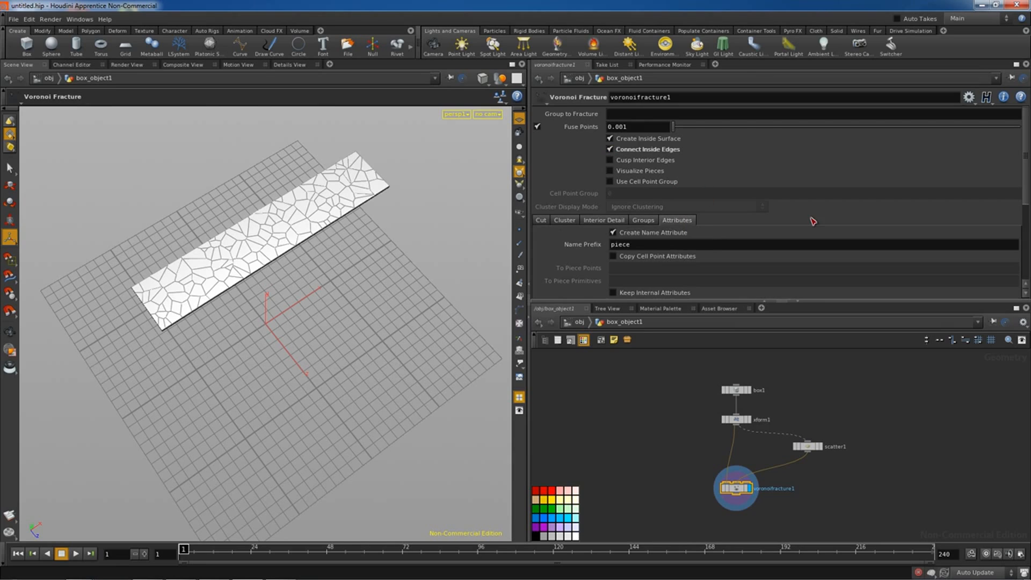
{"action": "left_click", "coordinate": [614, 232]}
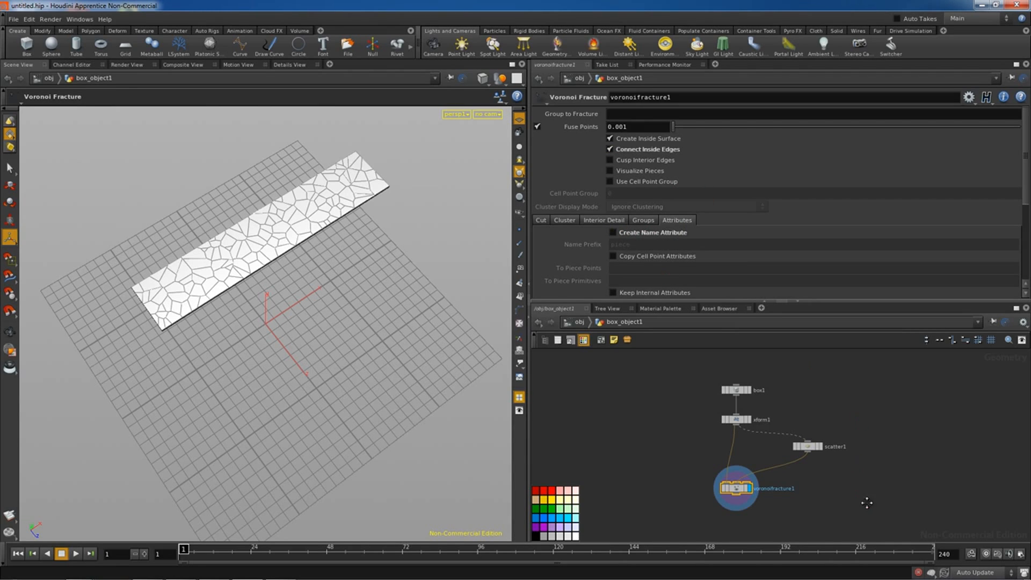
Add a Color node, set its class to Primitive and wire the Voronoi Fracture output into it
{"action": "middle_click_drag", "start_coordinate": [865, 502], "coordinate": [864, 443]}
{"action": "key", "text": "Tab"}
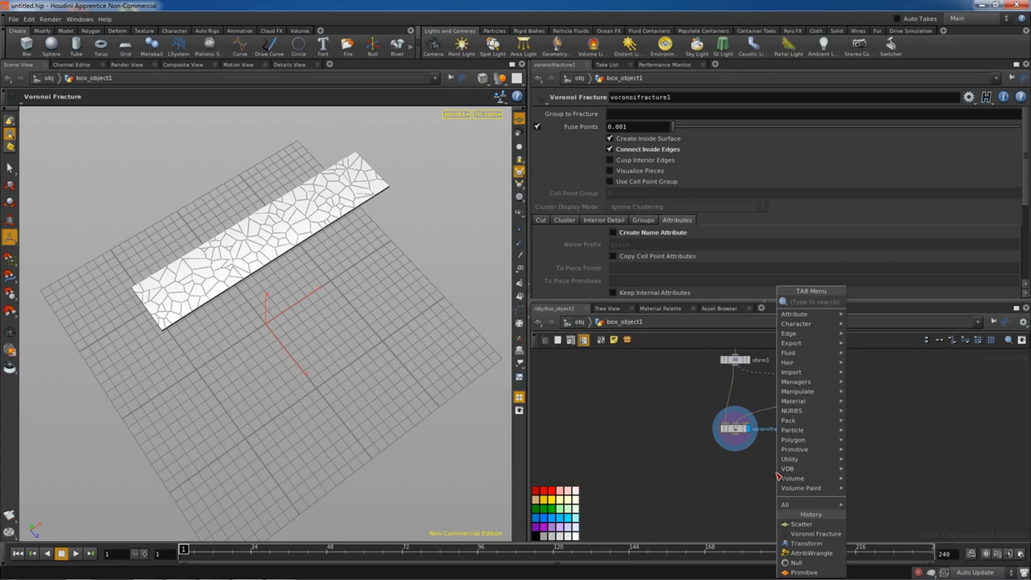
{"action": "type", "text": "Color"}
{"action": "left_click", "coordinate": [865, 301]}
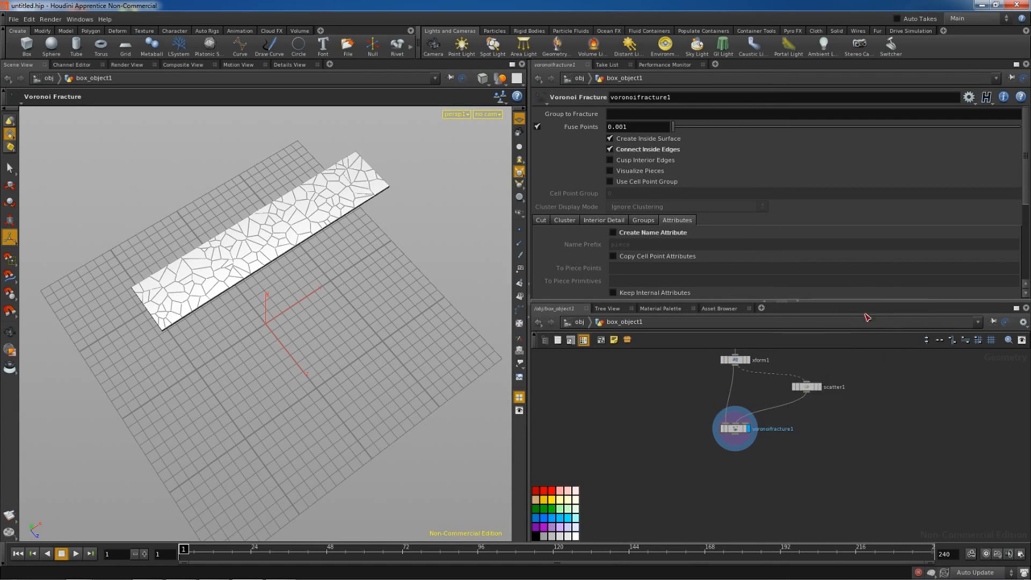
{"action": "left_click", "coordinate": [730, 477]}
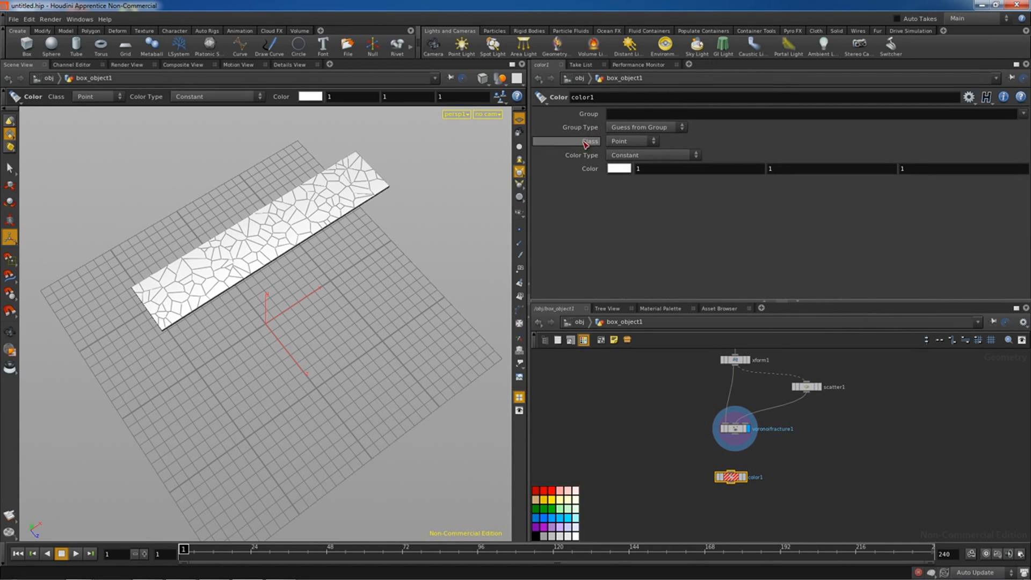
{"action": "left_click", "coordinate": [619, 141]}
{"action": "left_click", "coordinate": [623, 161]}
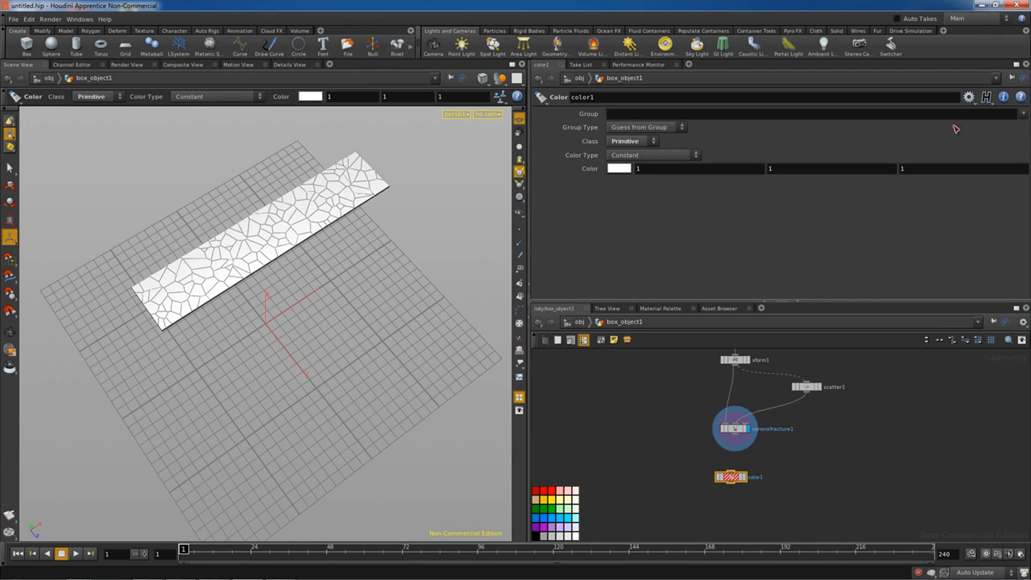
{"action": "left_click_drag", "start_coordinate": [735, 436], "coordinate": [732, 472]}
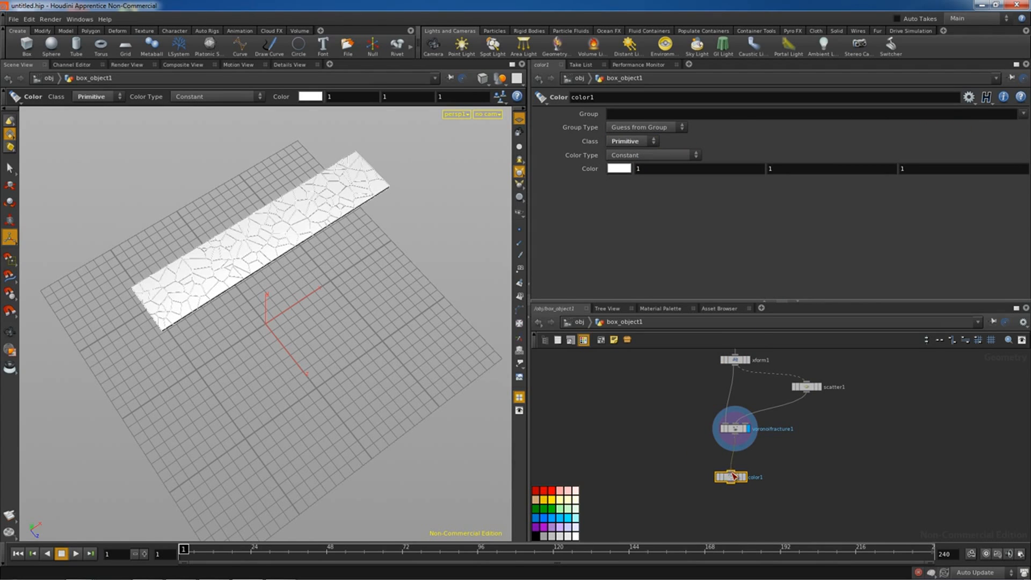
Display the Color node, restrict it to the outside group and set its color to green (0.45, 0.9, 0)
{"action": "left_click", "coordinate": [748, 475]}
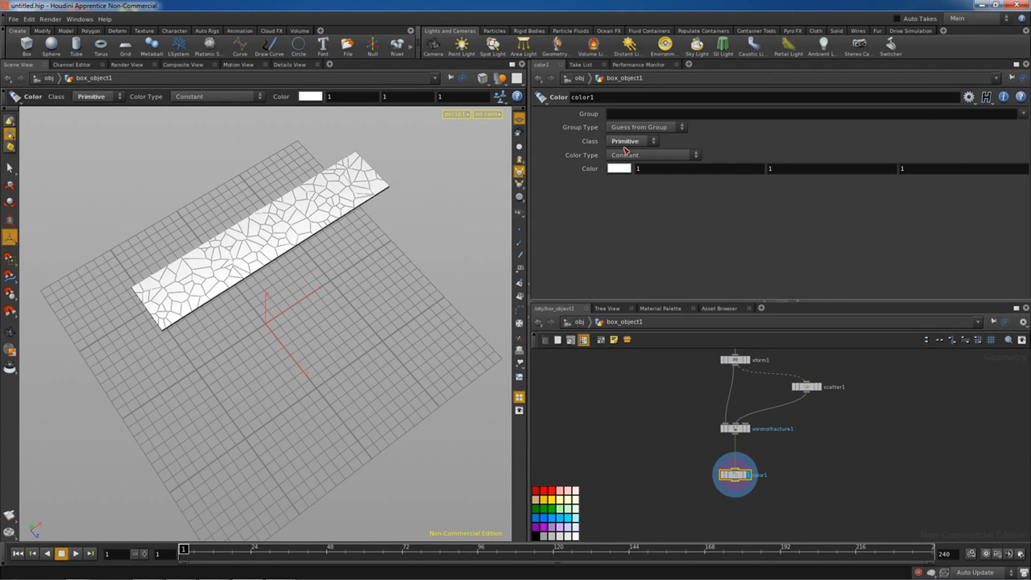
{"action": "left_click", "coordinate": [1023, 113]}
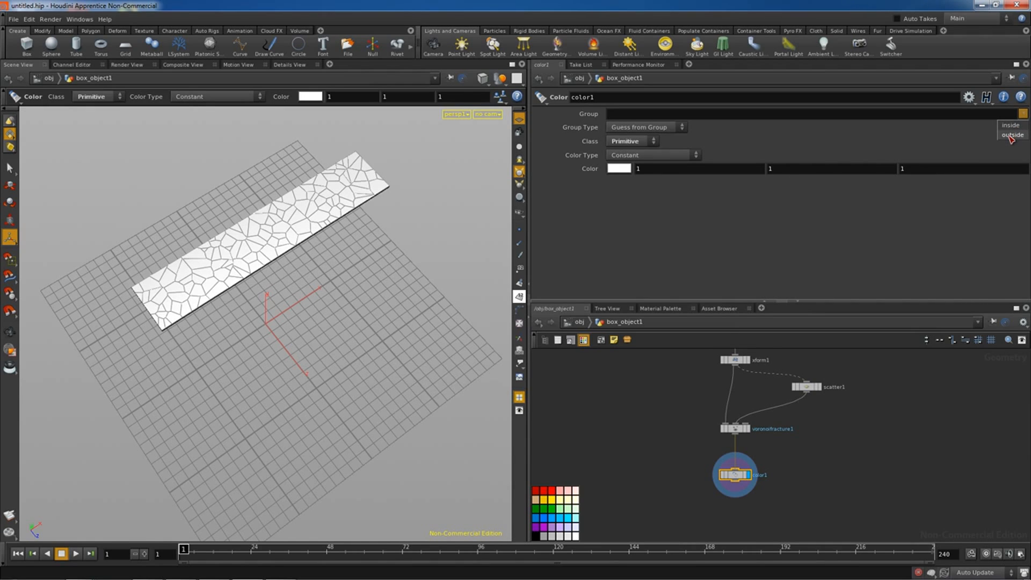
{"action": "left_click", "coordinate": [1012, 134]}
{"action": "left_click", "coordinate": [629, 168]}
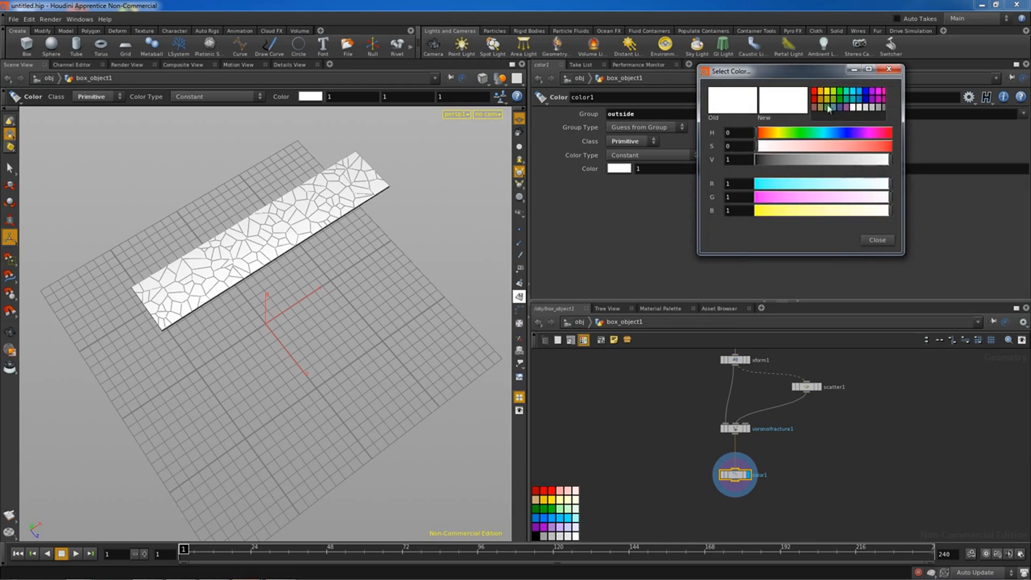
{"action": "left_click", "coordinate": [833, 96]}
{"action": "left_click", "coordinate": [877, 240]}
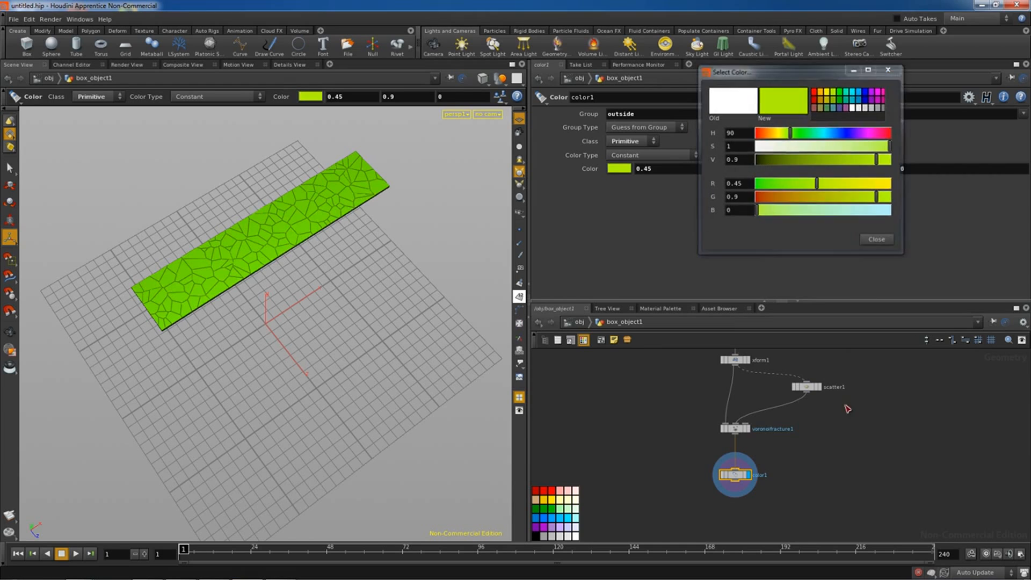
Add a second Color node fed by the first one, with class Primitive and group inside
{"action": "key", "text": "Tab"}
{"action": "type", "text": "color"}
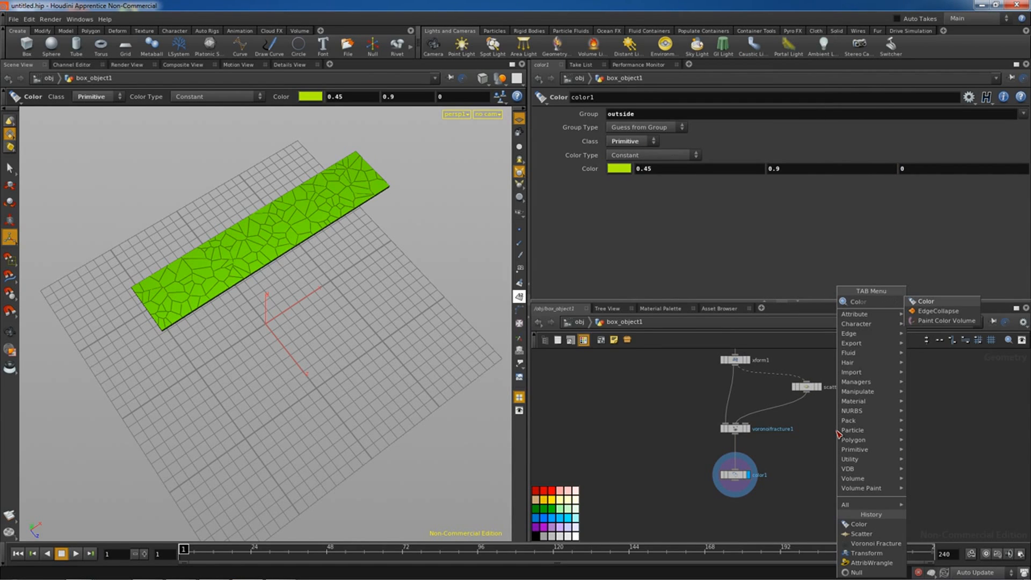
{"action": "left_click", "coordinate": [925, 301]}
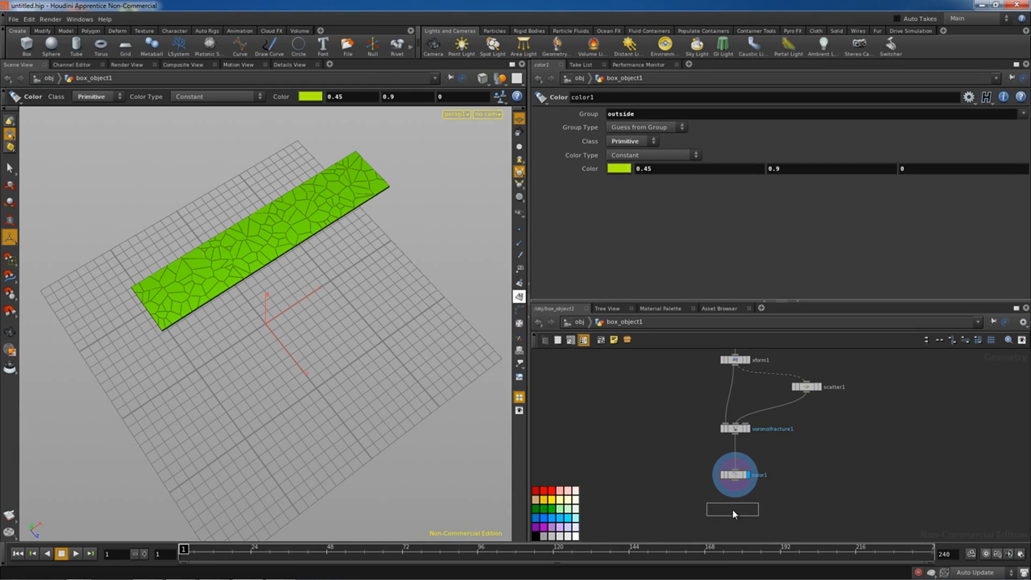
{"action": "left_click", "coordinate": [734, 507]}
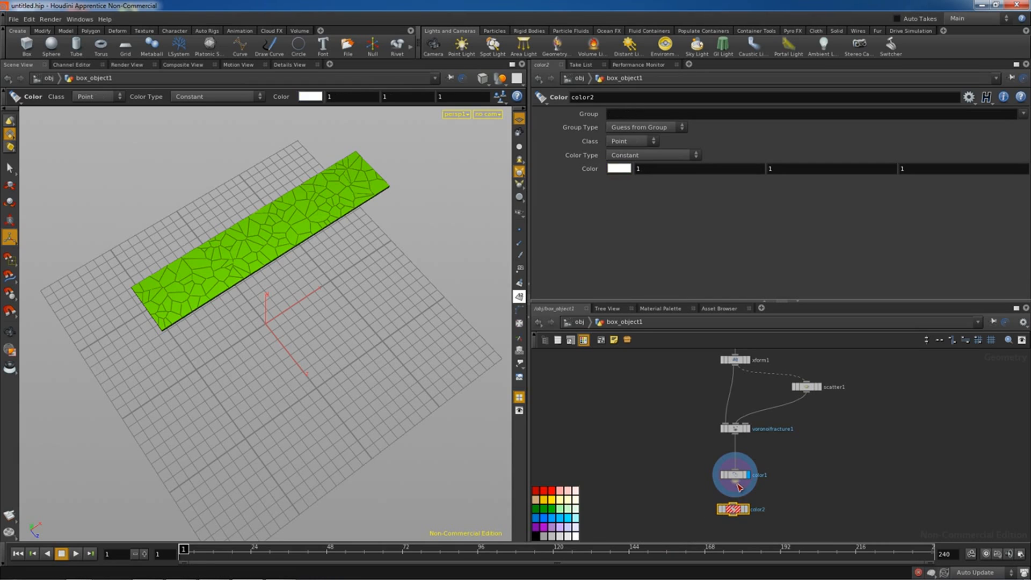
{"action": "left_click", "coordinate": [627, 142]}
{"action": "left_click", "coordinate": [623, 161]}
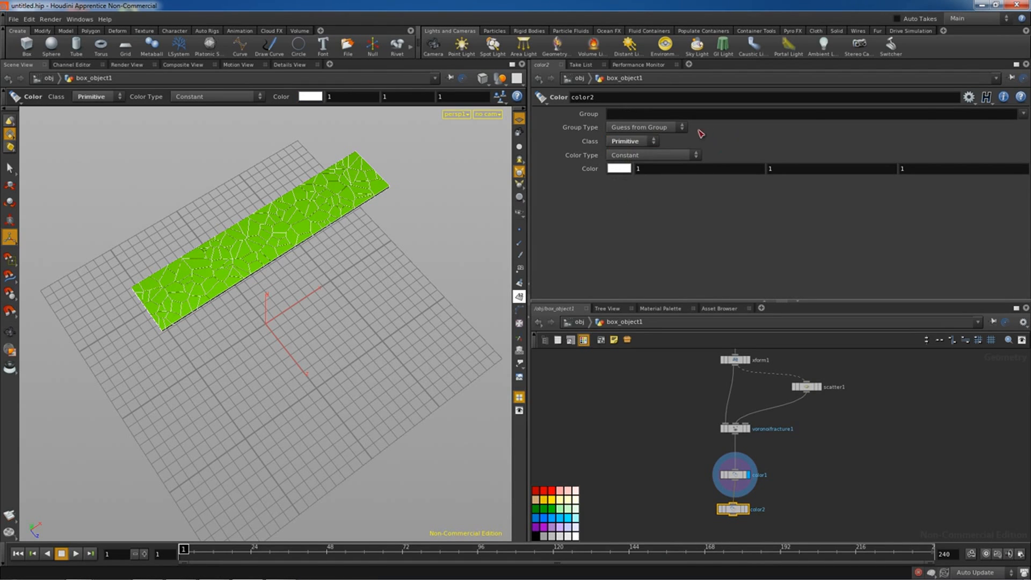
{"action": "left_click", "coordinate": [1023, 115]}
{"action": "left_click", "coordinate": [1012, 127]}
Set the second Color node's color to red (0.9, 0, 0), align it under the first and display it
{"action": "middle_click_drag", "start_coordinate": [818, 454], "coordinate": [824, 418]}
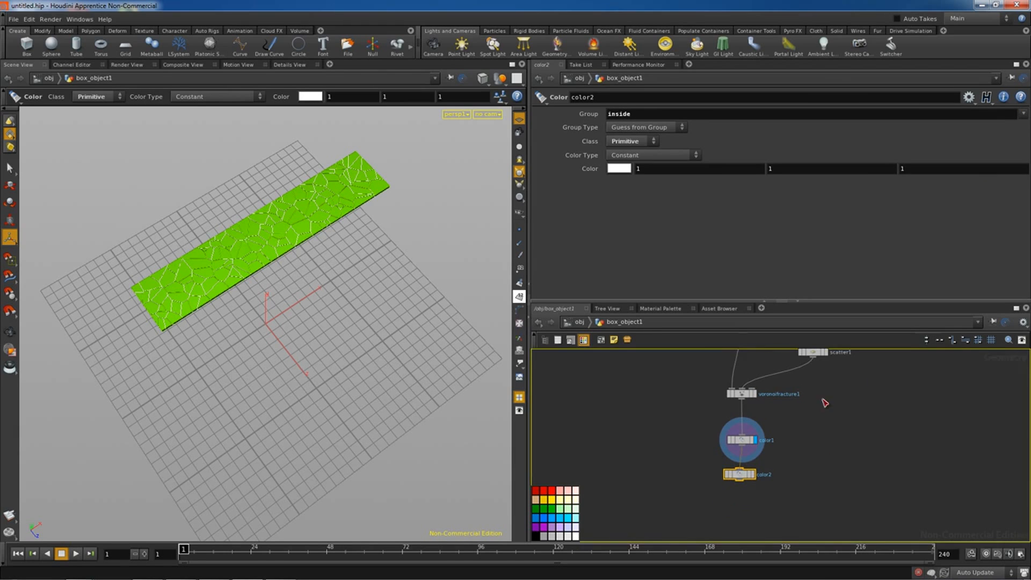
{"action": "left_click", "coordinate": [619, 169]}
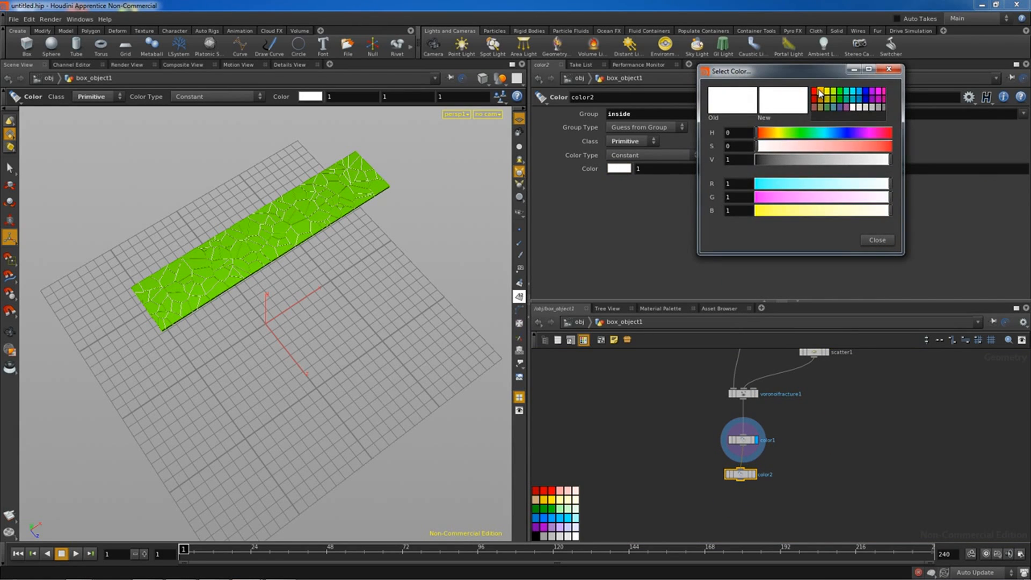
{"action": "left_click", "coordinate": [820, 93]}
{"action": "left_click", "coordinate": [814, 91]}
{"action": "left_click", "coordinate": [878, 240]}
{"action": "middle_click_drag", "start_coordinate": [798, 485], "coordinate": [802, 444]}
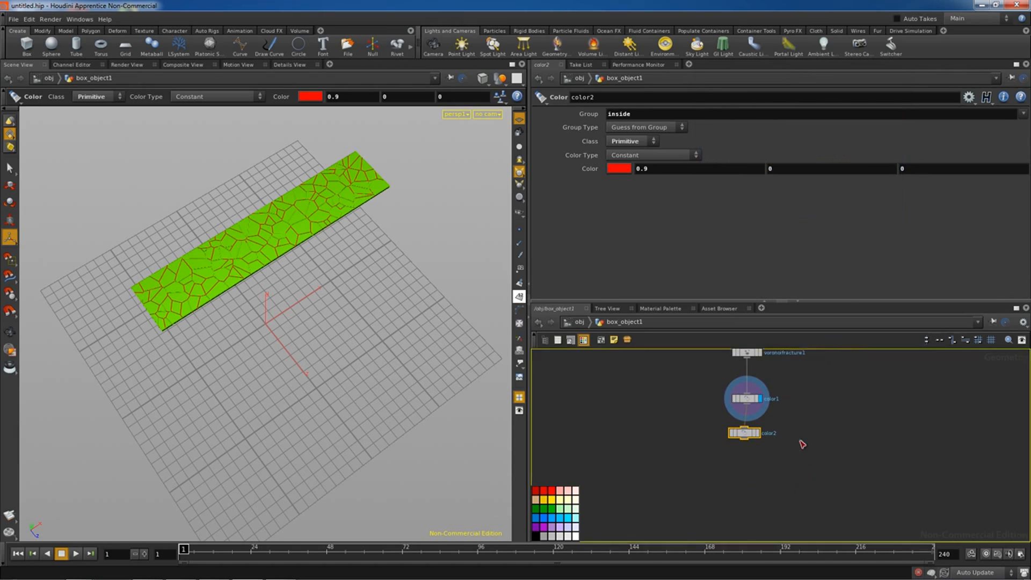
{"action": "left_click_drag", "start_coordinate": [751, 436], "coordinate": [754, 429]}
{"action": "left_click", "coordinate": [761, 427]}
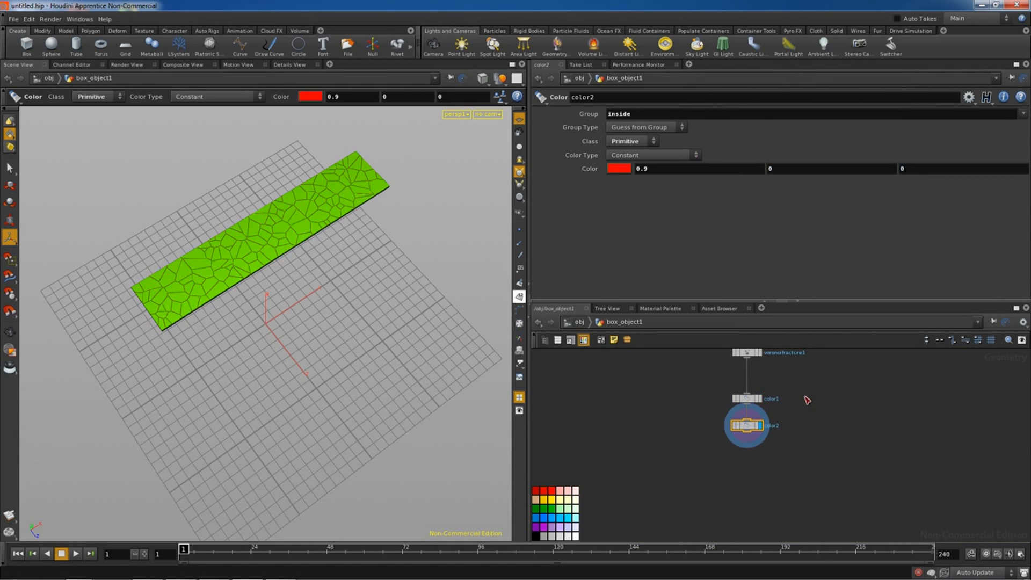
Add an Assemble node fed by the second Color node and set its output prefix to tabla
{"action": "key", "text": "Tab"}
{"action": "type", "text": "as"}
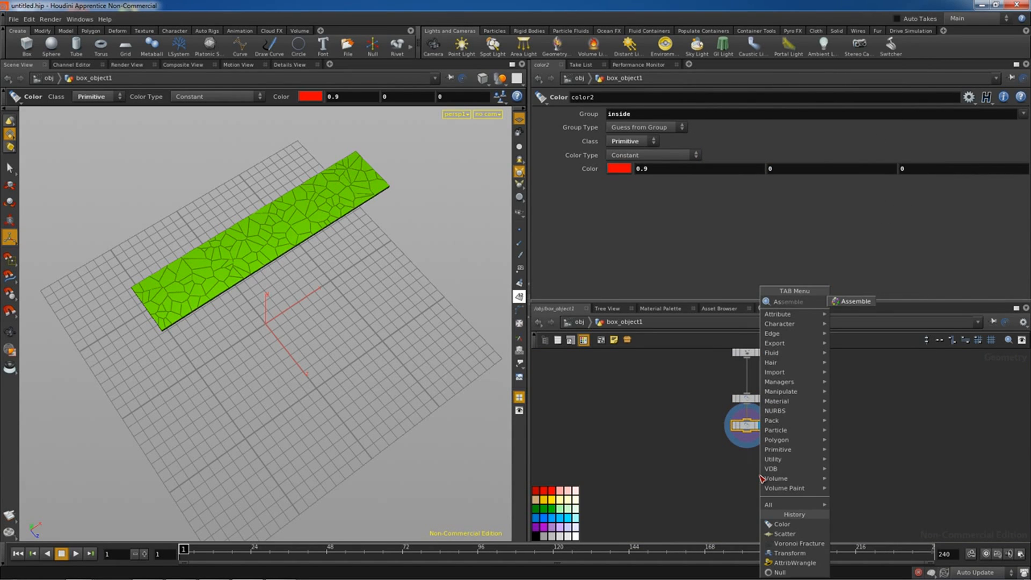
{"action": "left_click", "coordinate": [866, 302]}
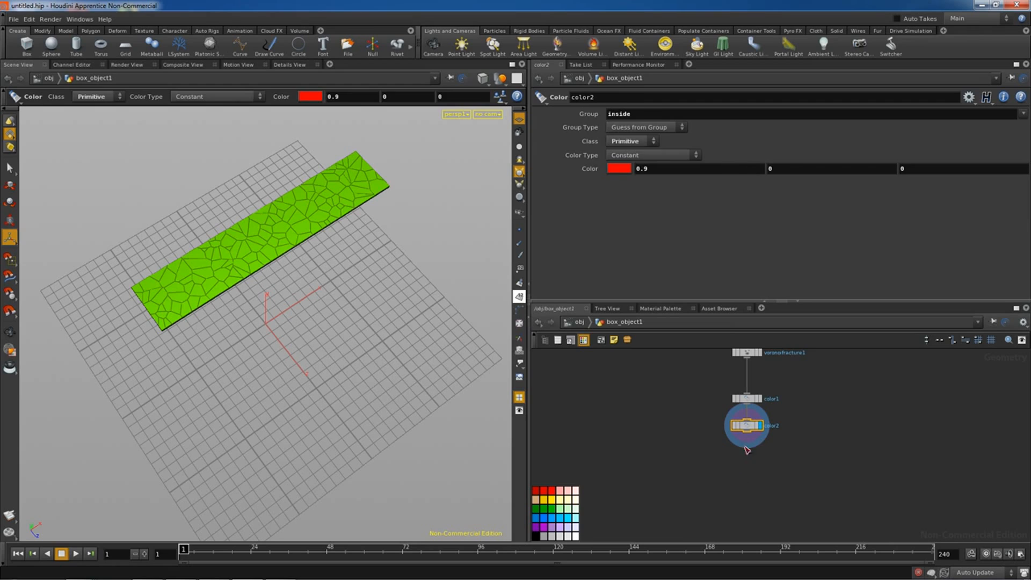
{"action": "left_click", "coordinate": [744, 467]}
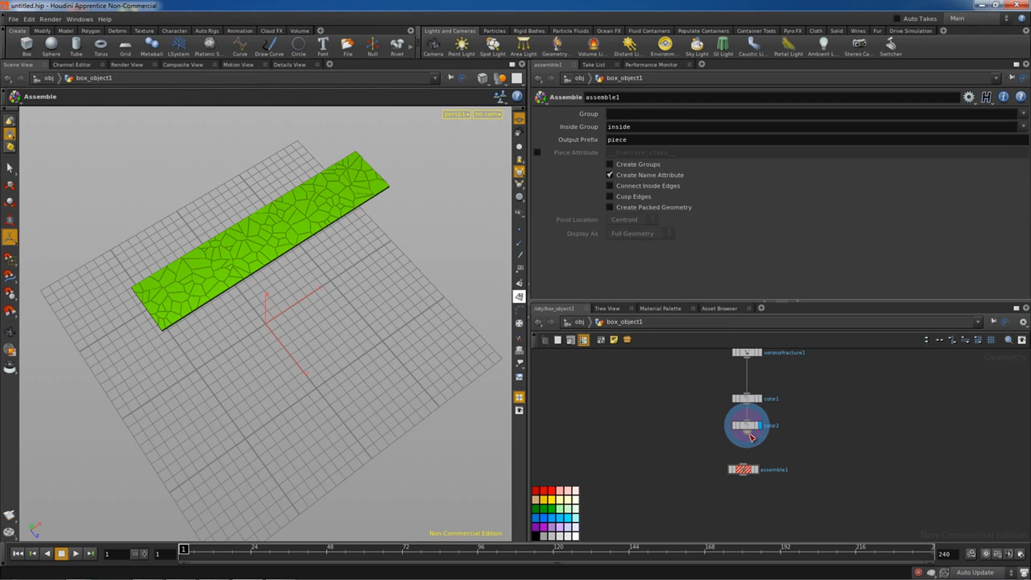
{"action": "mouse_move", "coordinate": [750, 435]}
{"action": "left_mouse_down"}
{"action": "mouse_move", "coordinate": [745, 467]}
{"action": "mouse_move", "coordinate": [747, 452]}
{"action": "left_mouse_up"}
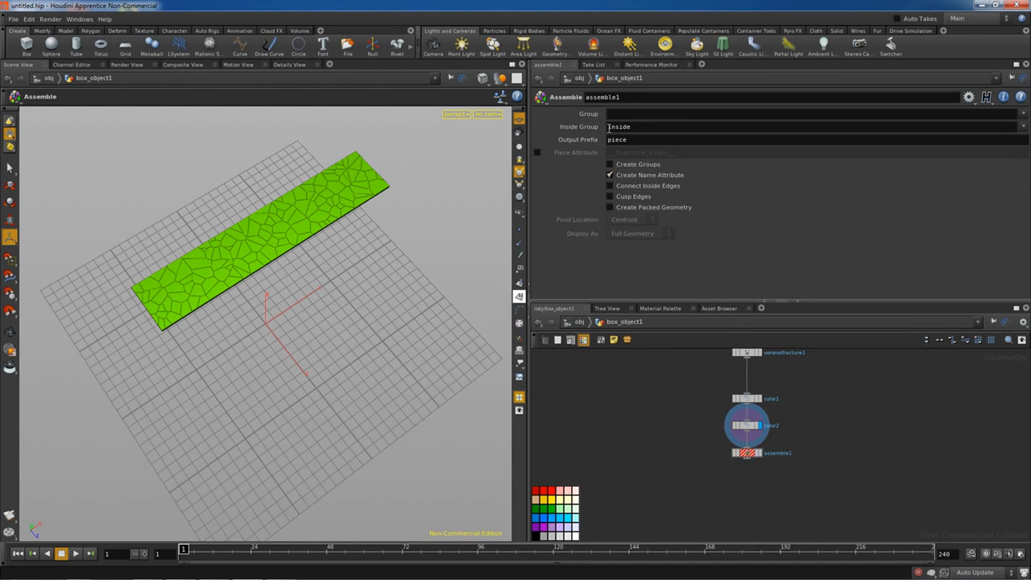
{"action": "double_click", "coordinate": [642, 142]}
{"action": "type", "text": "tabla"}
{"action": "middle_click_drag", "start_coordinate": [867, 433], "coordinate": [865, 413]}
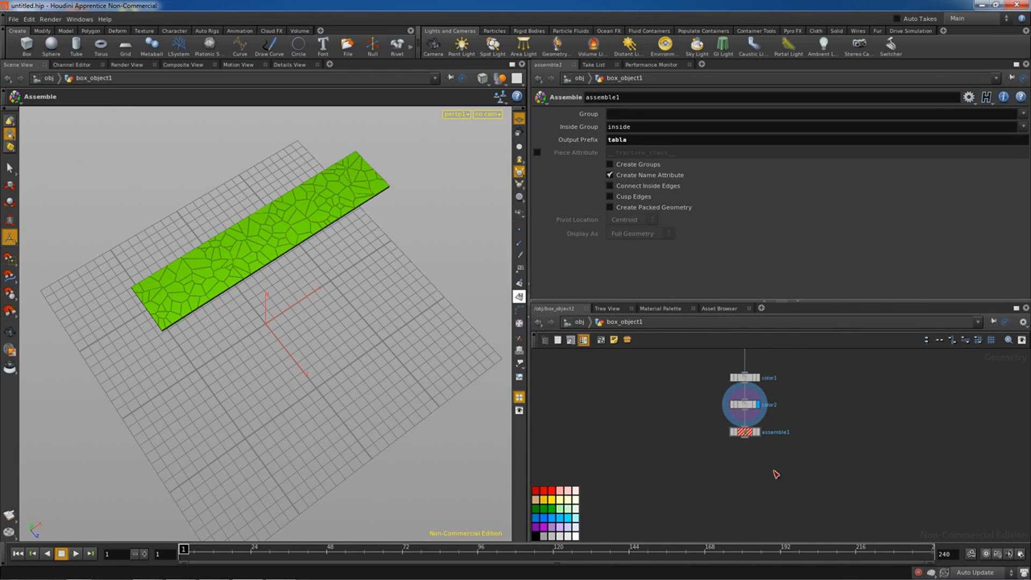
Add a second Assemble node below the first one and wire the first Assemble's output into it
{"action": "key", "text": "Tab"}
{"action": "type", "text": "ass"}
{"action": "left_click", "coordinate": [885, 300]}
{"action": "left_click", "coordinate": [749, 505]}
{"action": "left_click", "coordinate": [745, 437]}
{"action": "left_click", "coordinate": [747, 498]}
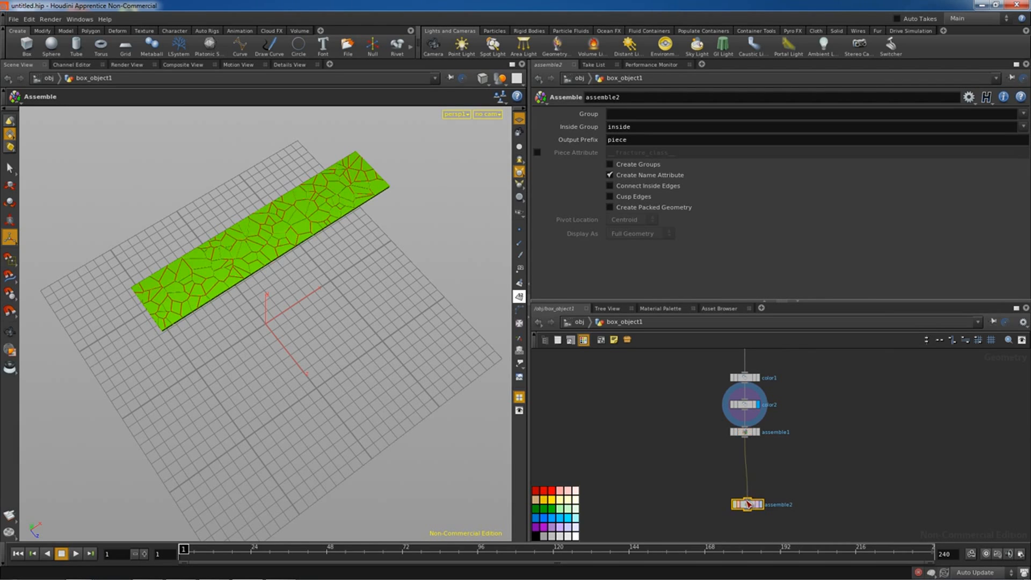
{"action": "left_click_drag", "start_coordinate": [747, 505], "coordinate": [745, 500]}
Turn off Create Name Attribute and turn on Create Packed Geometry on the second Assemble node
{"action": "left_click", "coordinate": [610, 175]}
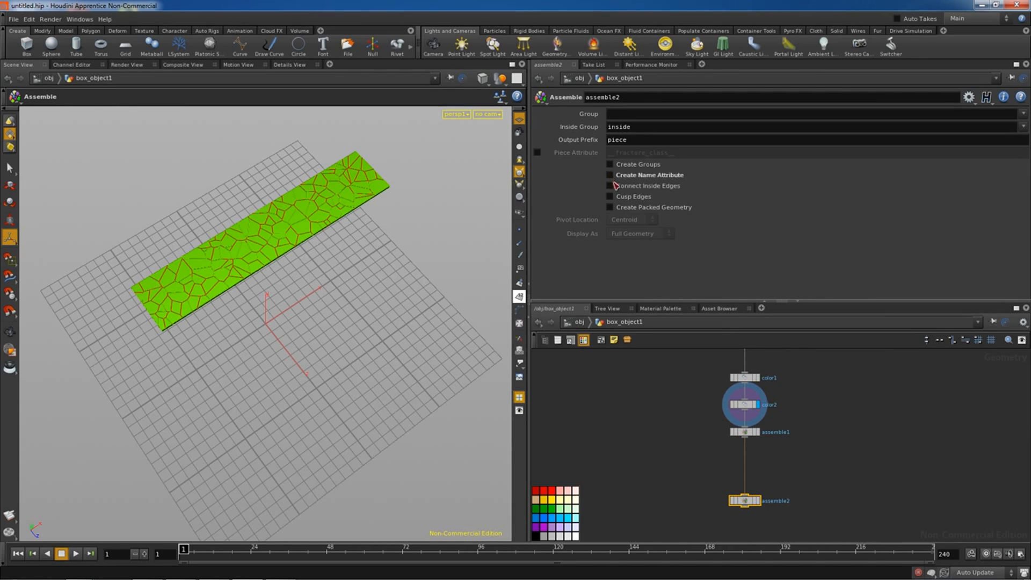
{"action": "left_click", "coordinate": [610, 207]}
{"action": "middle_click_drag", "start_coordinate": [797, 513], "coordinate": [794, 462]}
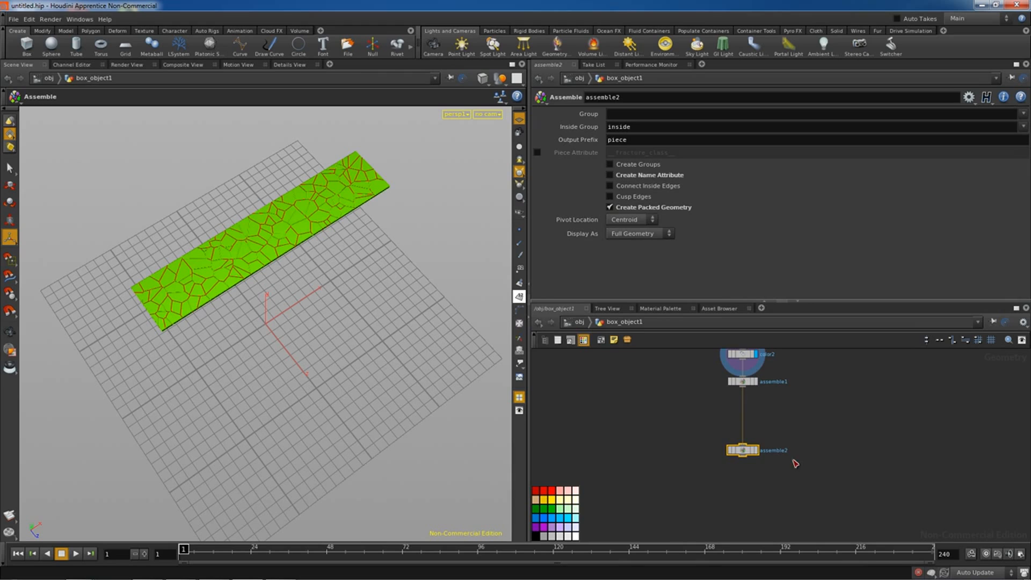
Add a Null node fed by the second Assemble node and rename it OUT_TABLA
{"action": "left_click", "coordinate": [740, 484]}
{"action": "key", "text": "Tab"}
{"action": "type", "text": "nul"}
{"action": "key", "text": "Return"}
{"action": "left_click", "coordinate": [741, 493]}
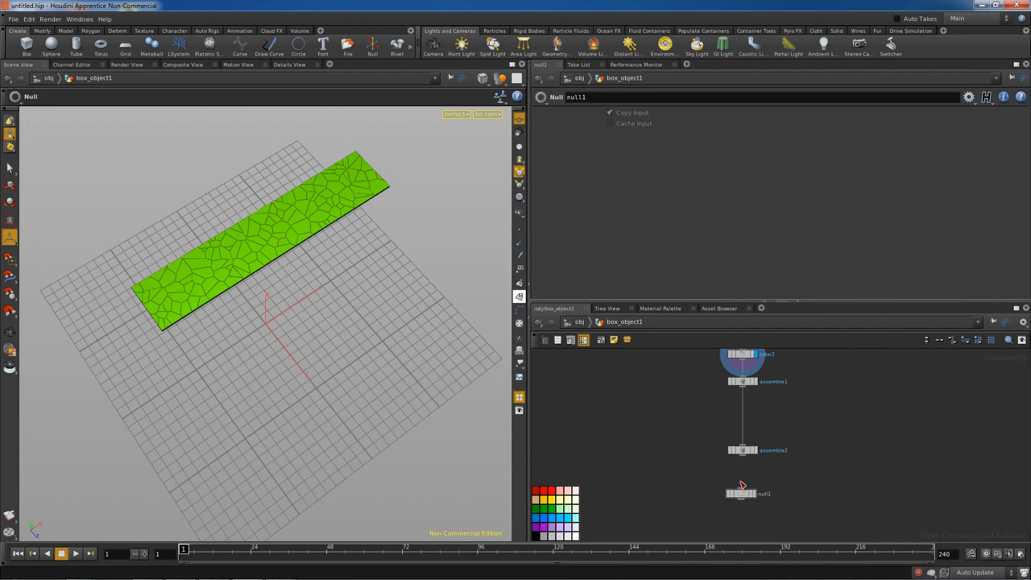
{"action": "left_click_drag", "start_coordinate": [739, 481], "coordinate": [743, 460]}
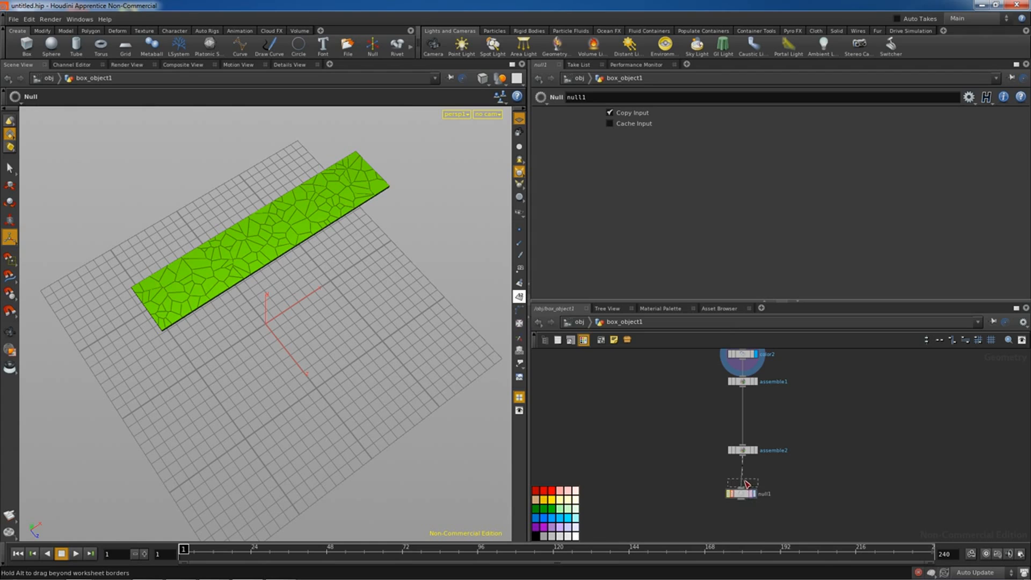
{"action": "left_click_drag", "start_coordinate": [752, 497], "coordinate": [752, 487]}
{"action": "double_click", "coordinate": [765, 482]}
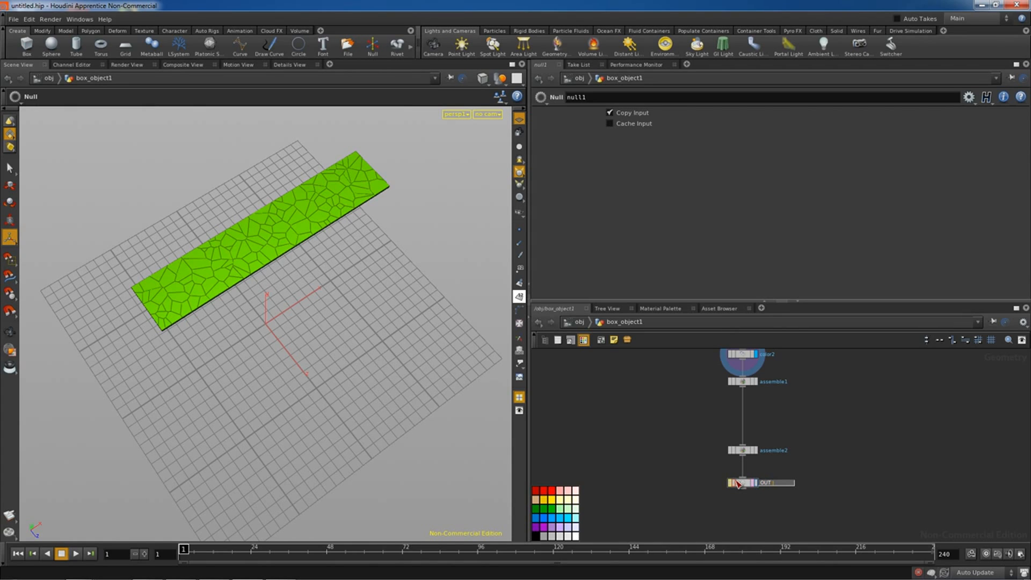
{"action": "key", "text": "Return"}
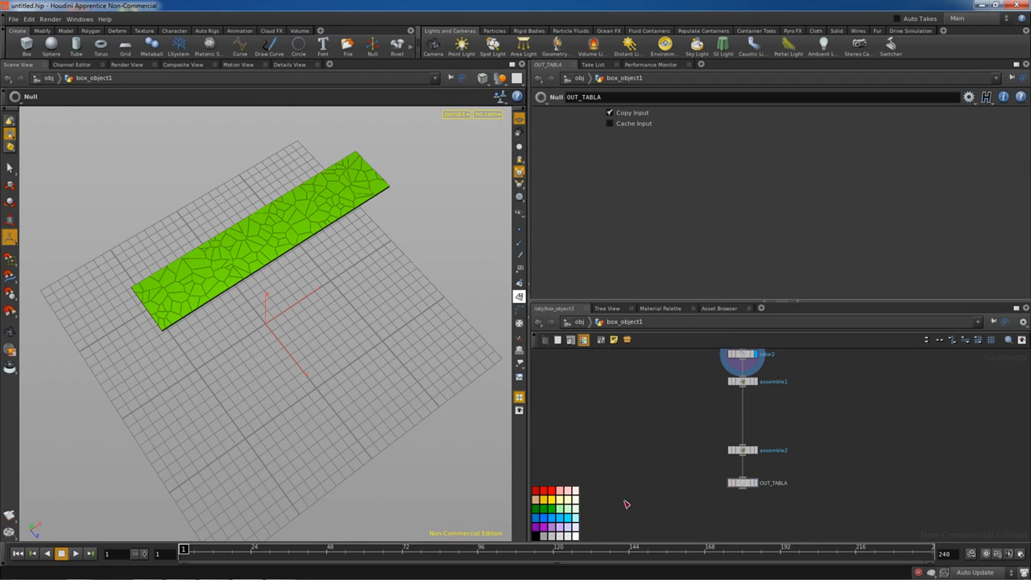
Color the OUT_TABLA node dark grey and nudge it closer to the second Assemble node
{"action": "left_click", "coordinate": [742, 483]}
{"action": "left_click", "coordinate": [541, 534]}
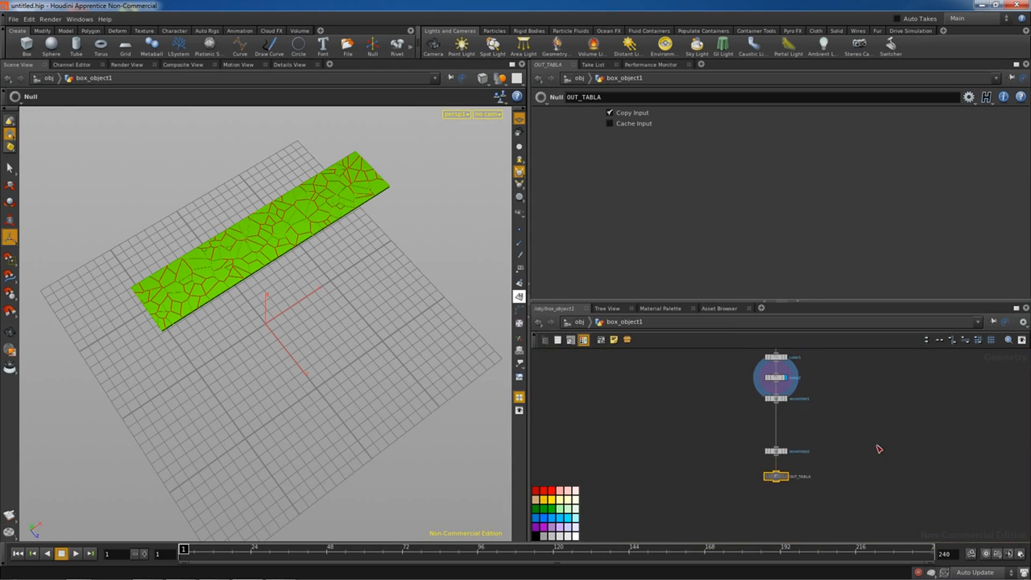
{"action": "key", "text": "h"}
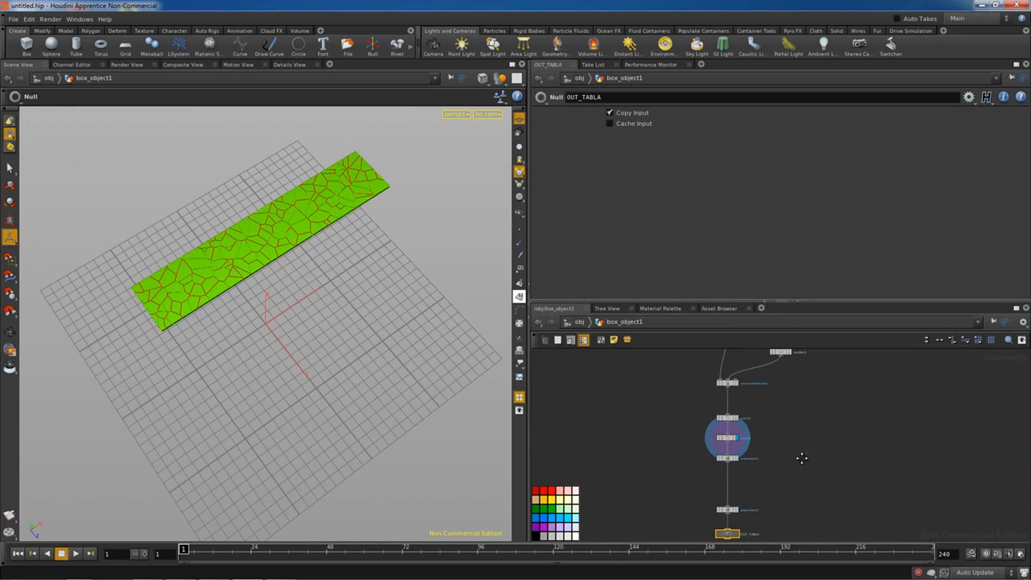
{"action": "scroll", "coordinate": [801, 458], "scroll_direction": "up", "scroll_amount": 5}
{"action": "middle_click_drag", "start_coordinate": [781, 473], "coordinate": [785, 404]}
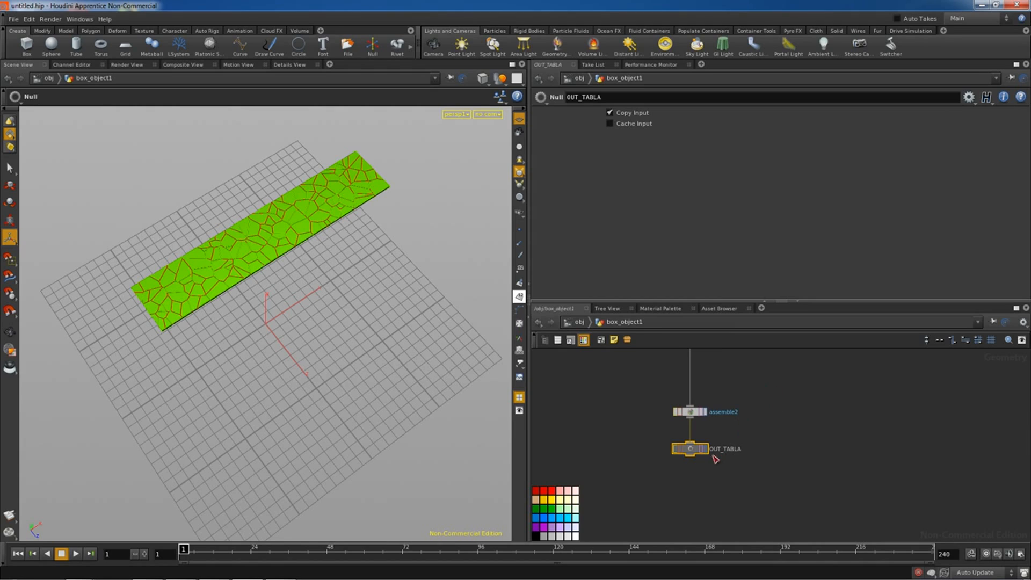
{"action": "left_click_drag", "start_coordinate": [694, 453], "coordinate": [694, 451]}
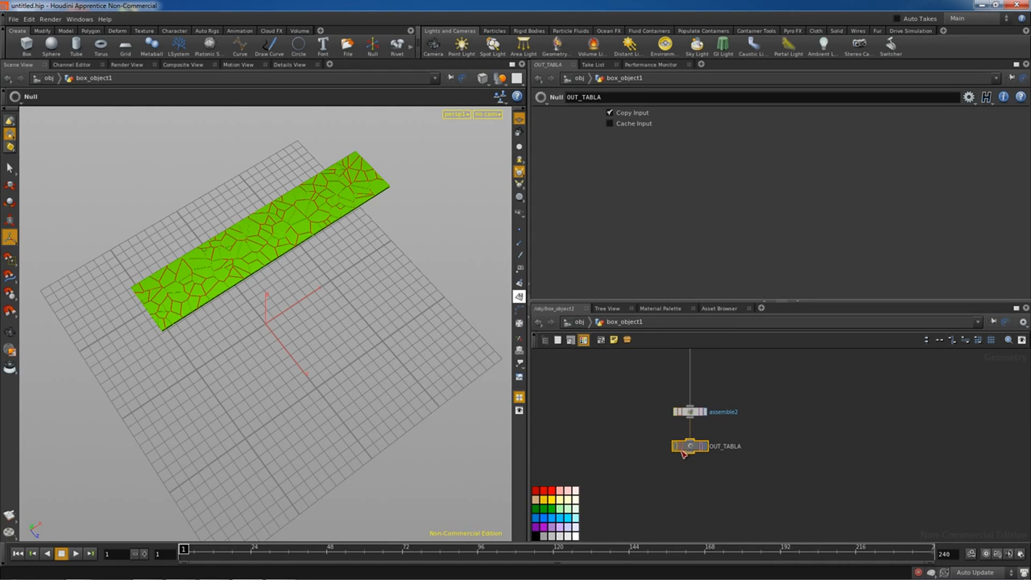
{"action": "double_click", "coordinate": [725, 446]}
{"action": "left_click", "coordinate": [771, 467]}
{"action": "middle_click_drag", "start_coordinate": [804, 425], "coordinate": [772, 504]}
{"action": "scroll", "coordinate": [815, 483], "scroll_direction": "down", "scroll_amount": 2}
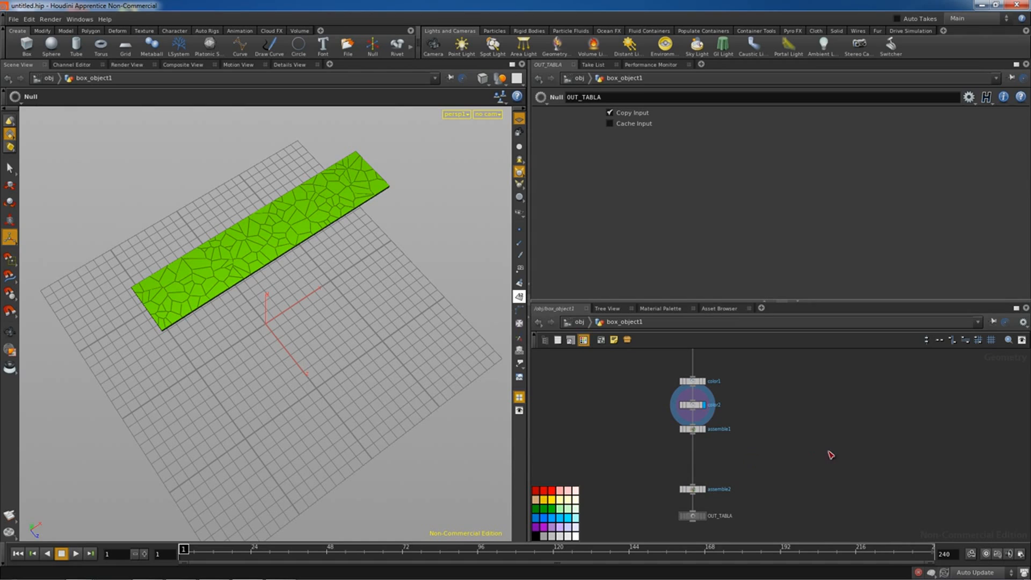
Add an AttribPromote node on a side branch fed by the first Assemble node
{"action": "middle_click_drag", "start_coordinate": [851, 467], "coordinate": [865, 444]}
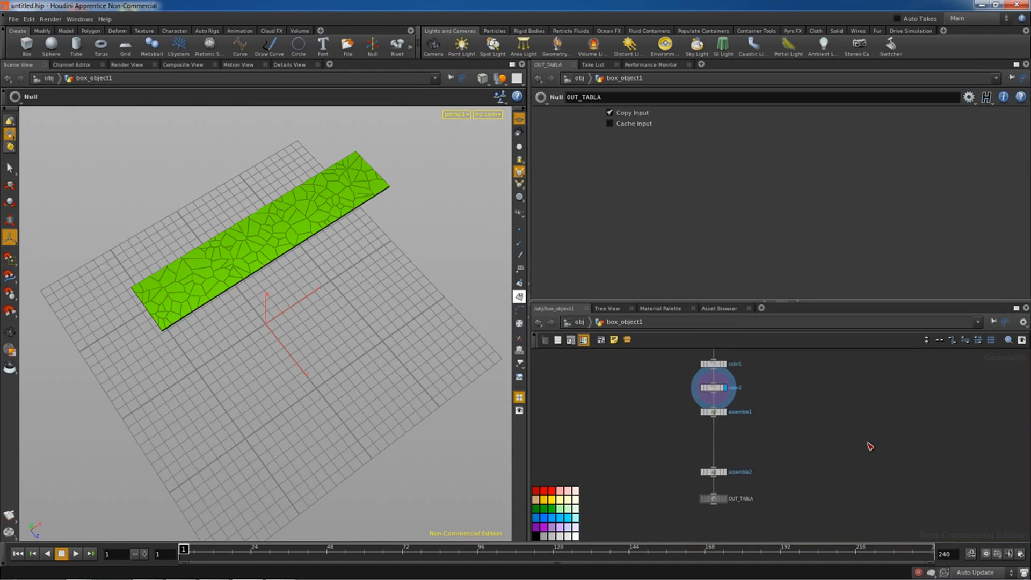
{"action": "key", "text": "Tab"}
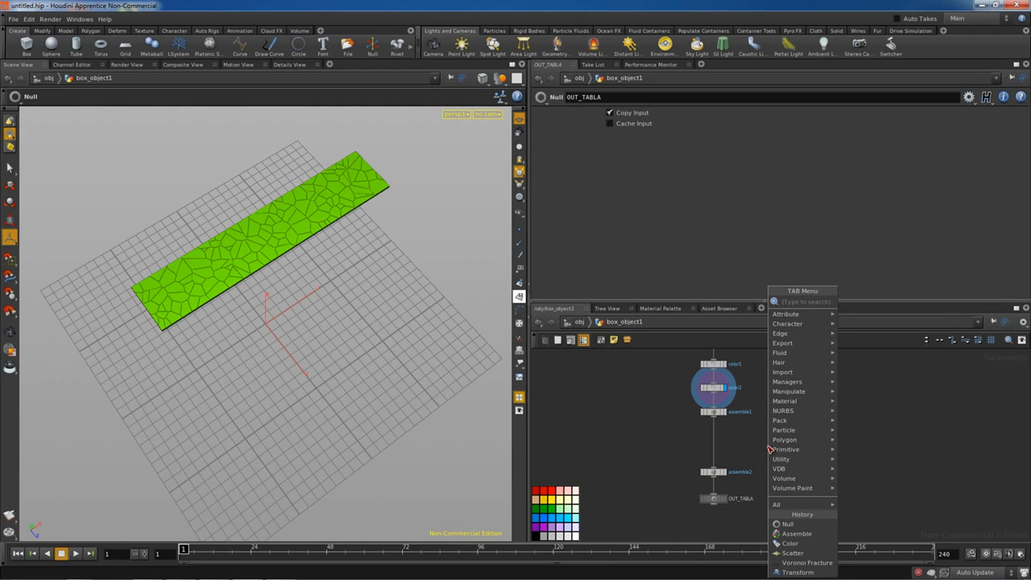
{"action": "type", "text": "attribpromote"}
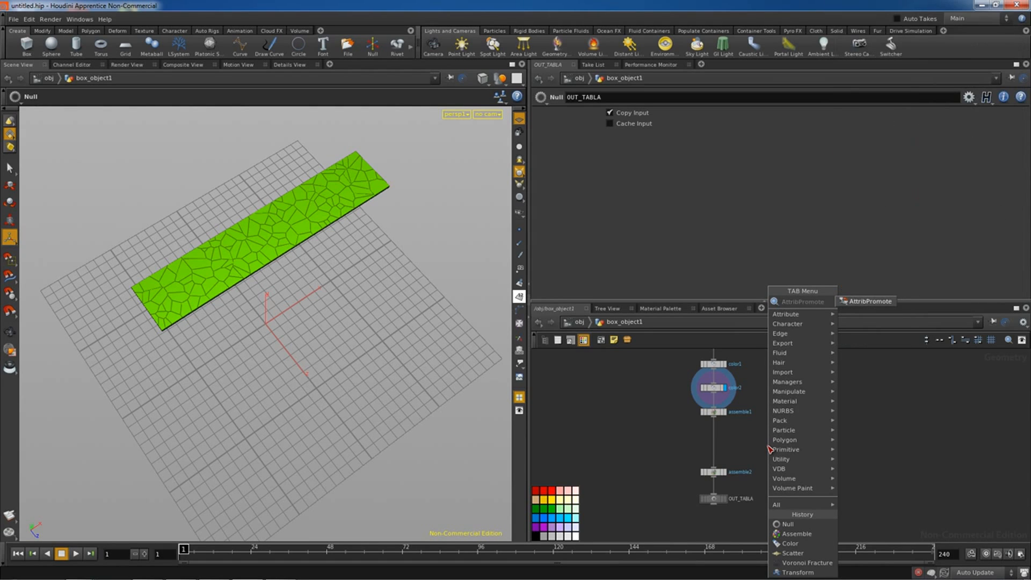
{"action": "left_click", "coordinate": [870, 301]}
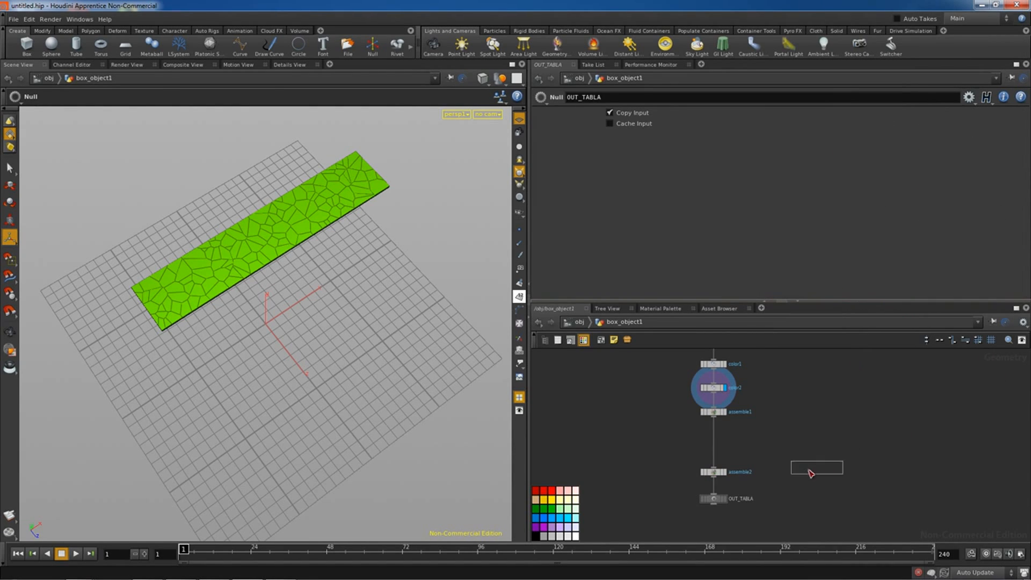
{"action": "left_click", "coordinate": [808, 467]}
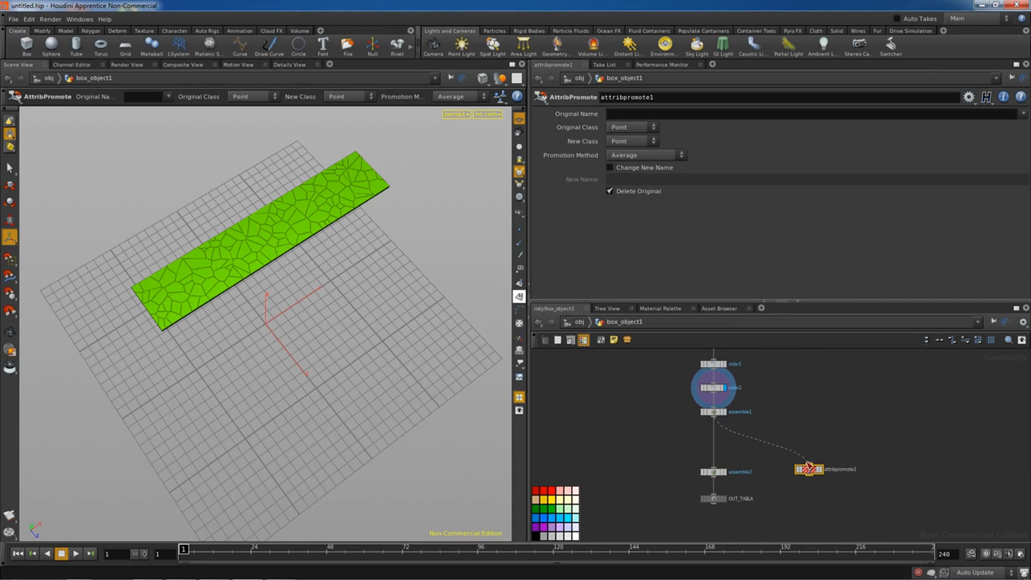
{"action": "left_click", "coordinate": [808, 466]}
{"action": "left_click_drag", "start_coordinate": [808, 468], "coordinate": [790, 448]}
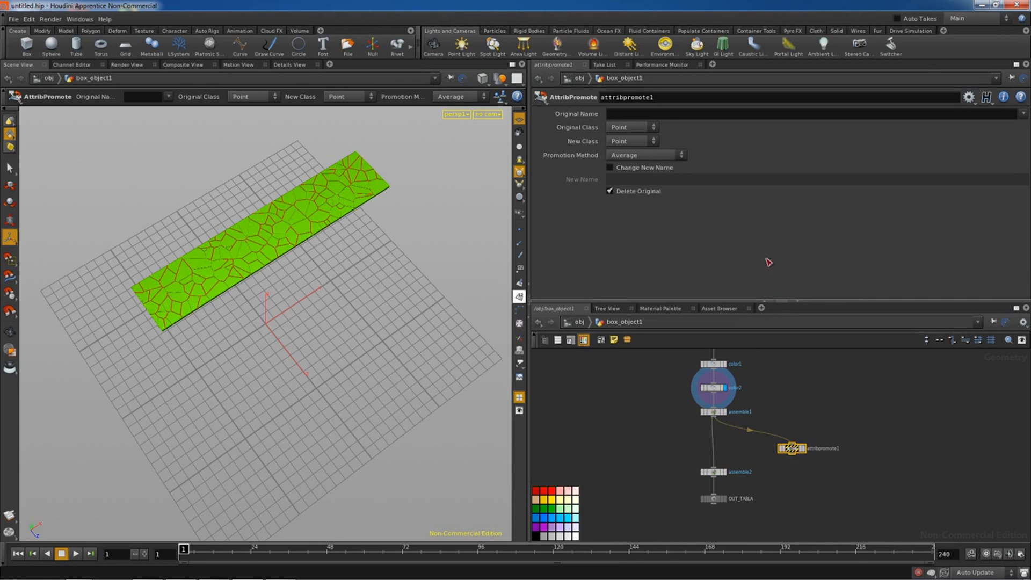
Set the AttribPromote node to promote the name attribute from Primitive class to Point class
{"action": "left_click", "coordinate": [669, 116]}
{"action": "type", "text": "name"}
{"action": "left_click", "coordinate": [631, 127]}
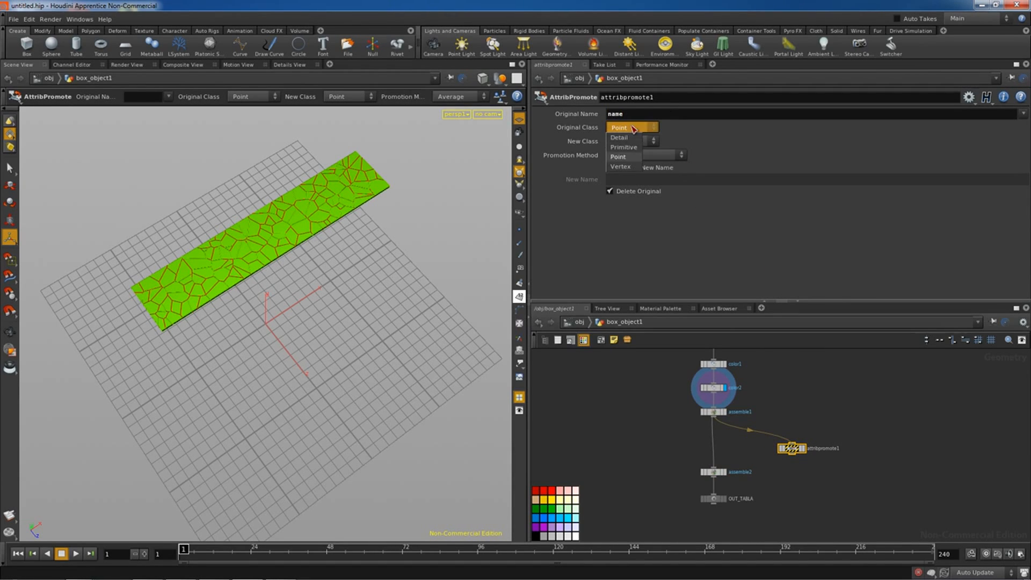
{"action": "left_click", "coordinate": [624, 141]}
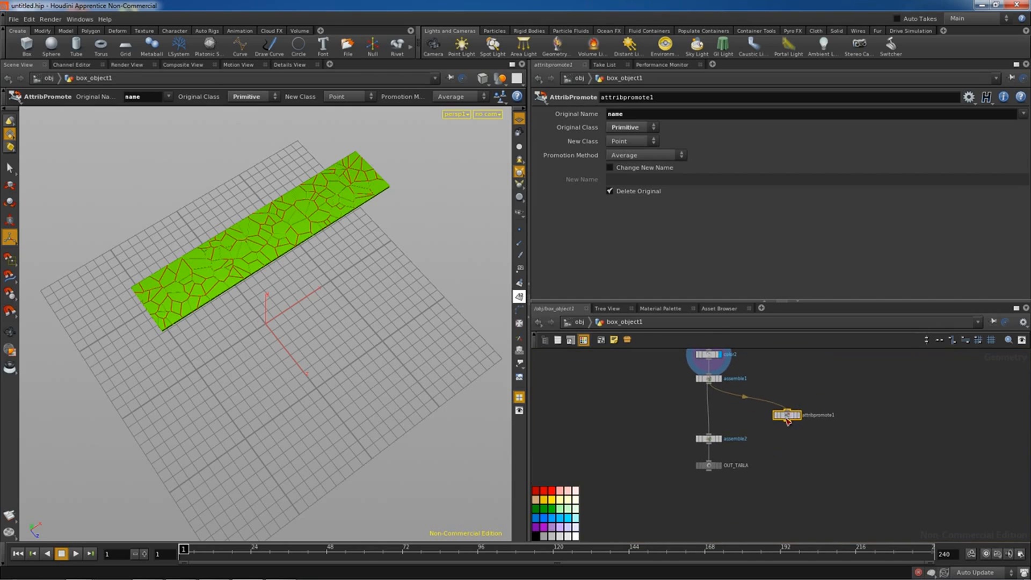
Add a Scatter node directly below the AttribPromote node and feed it from that node's output
{"action": "middle_click_drag", "start_coordinate": [821, 401], "coordinate": [816, 367]}
{"action": "key", "text": "Tab"}
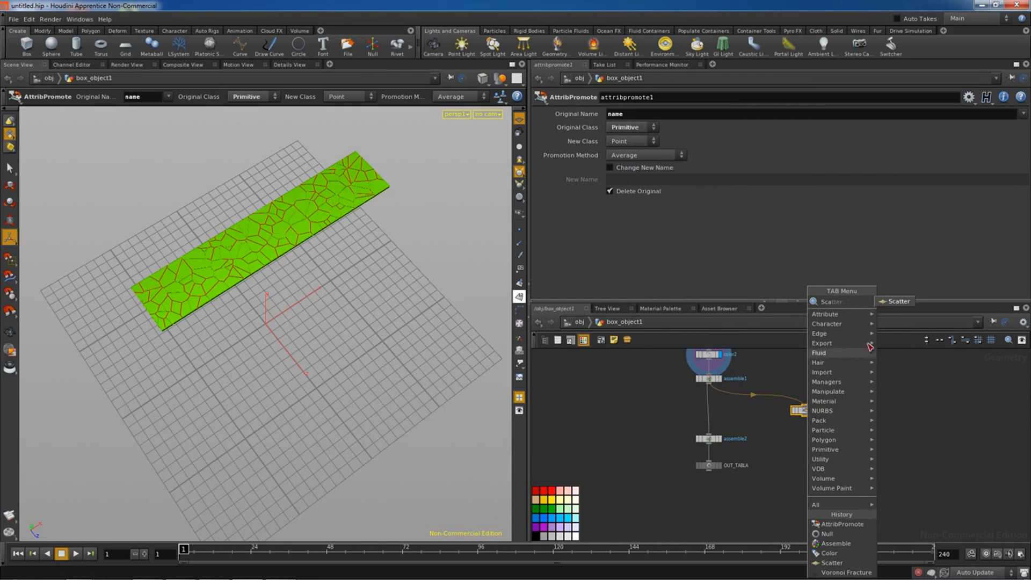
{"action": "key", "text": "Escape"}
{"action": "left_click", "coordinate": [809, 450]}
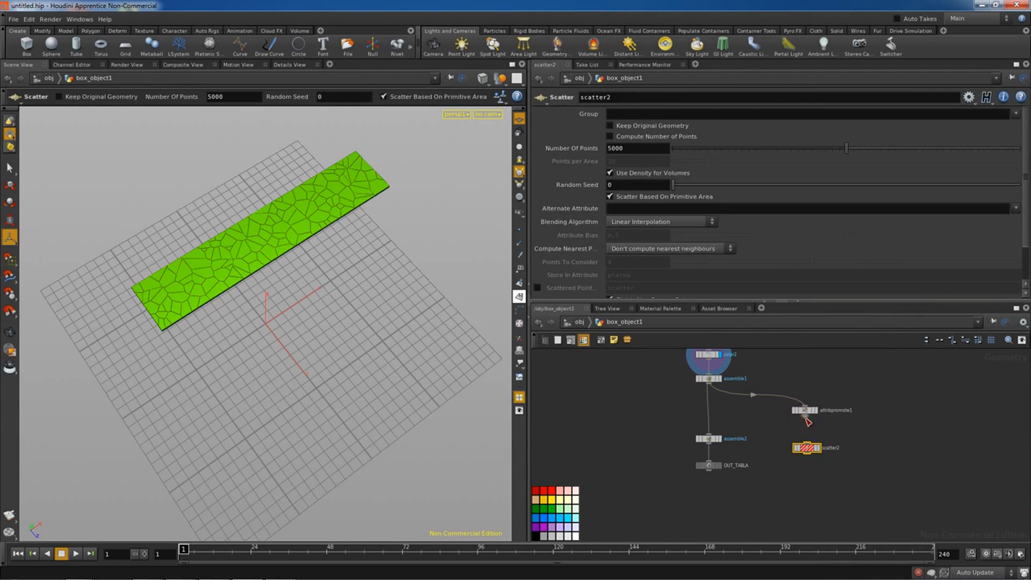
{"action": "mouse_move", "coordinate": [804, 416]}
{"action": "left_mouse_down"}
{"action": "mouse_move", "coordinate": [805, 441]}
{"action": "mouse_move", "coordinate": [805, 432]}
{"action": "left_mouse_up"}
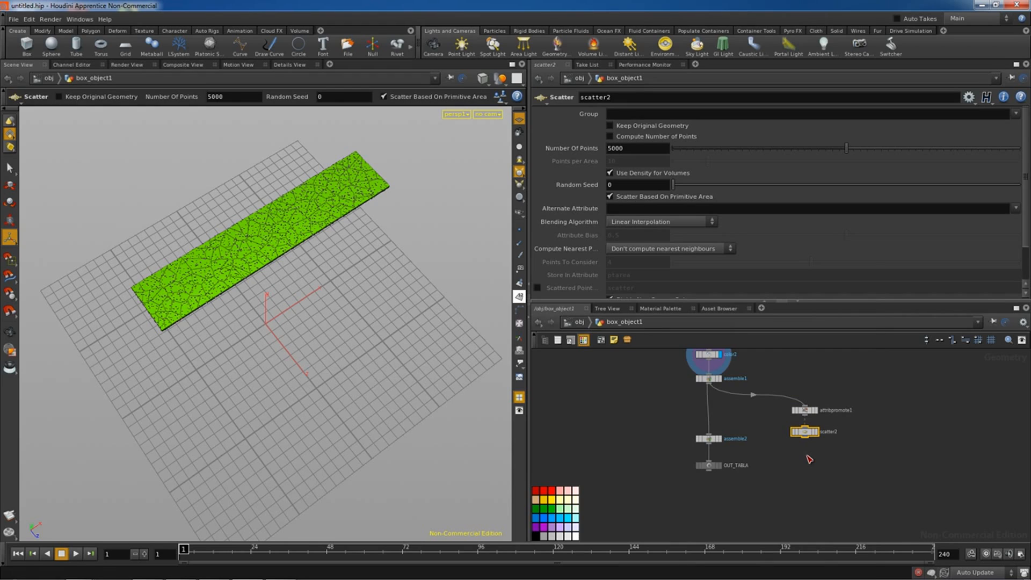
Add a Connect Adjacent Pieces node below the second Scatter node
{"action": "key", "text": "Tab"}
{"action": "type", "text": "Connect"}
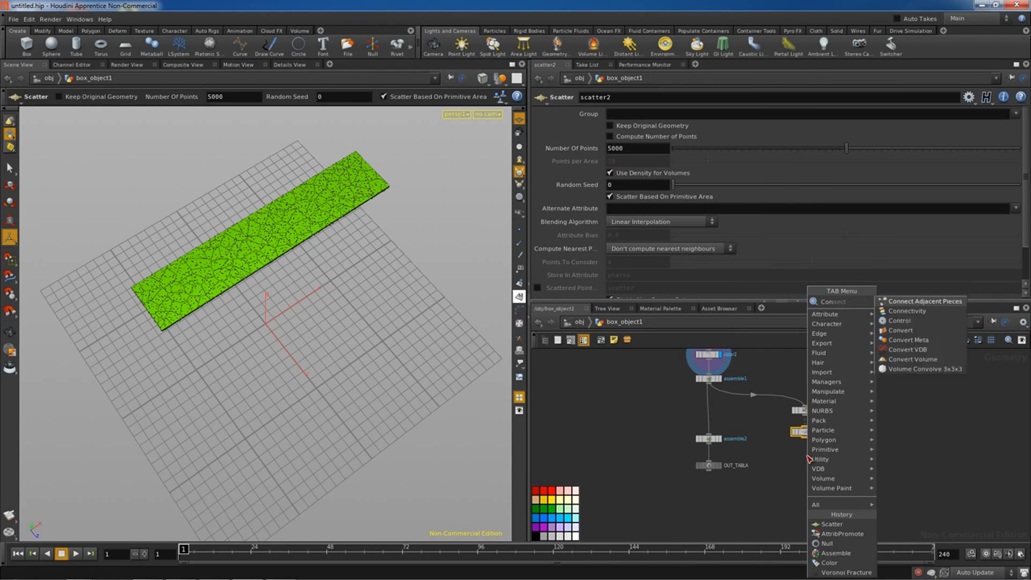
{"action": "left_click", "coordinate": [952, 304]}
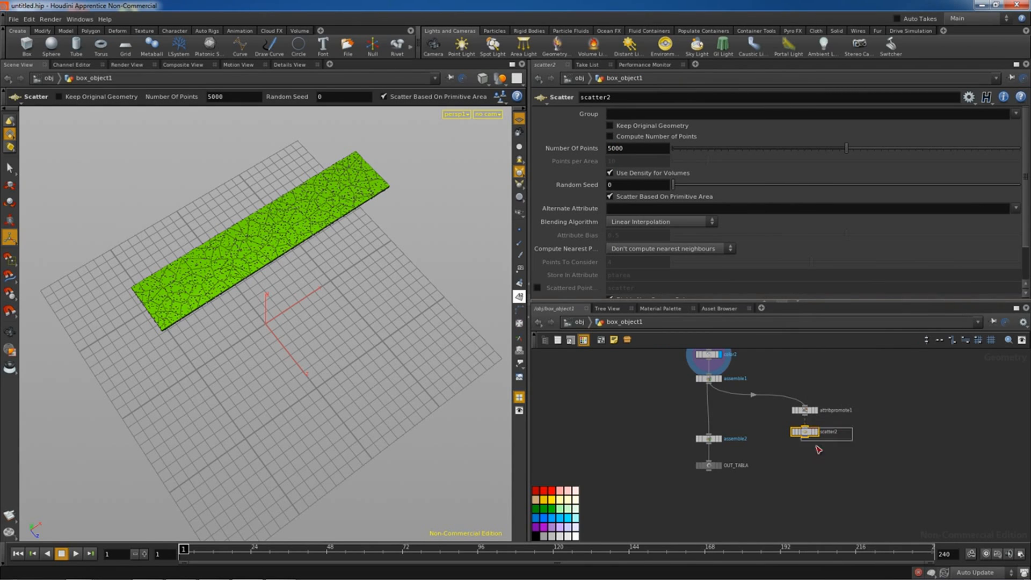
{"action": "left_click", "coordinate": [798, 471]}
Unlock the Connect Adjacent Pieces node's contents for editing and, with the second Scatter node wired in, open its internal network
{"action": "right_click", "coordinate": [804, 472]}
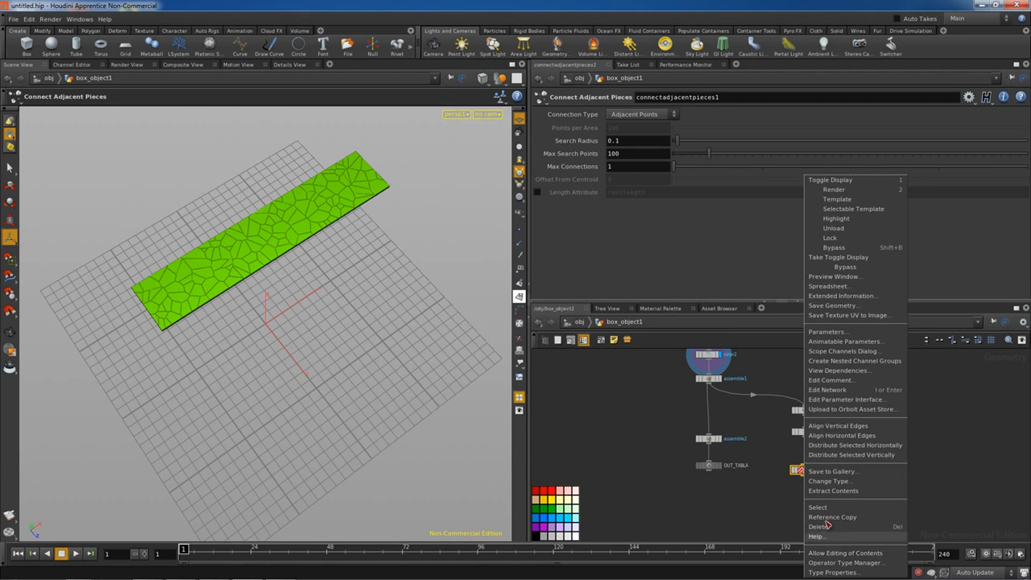
{"action": "left_click", "coordinate": [832, 555]}
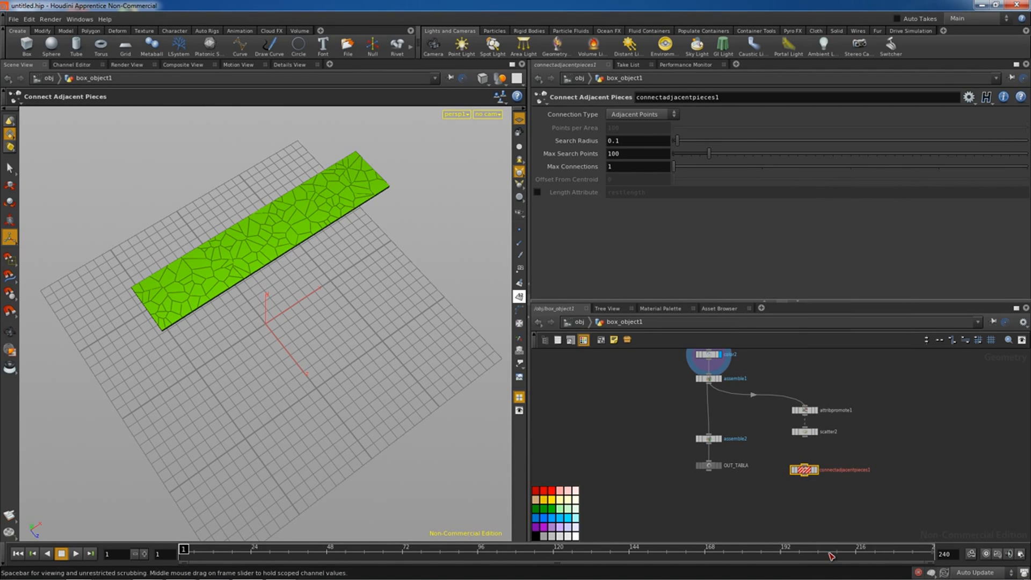
{"action": "double_click", "coordinate": [803, 470]}
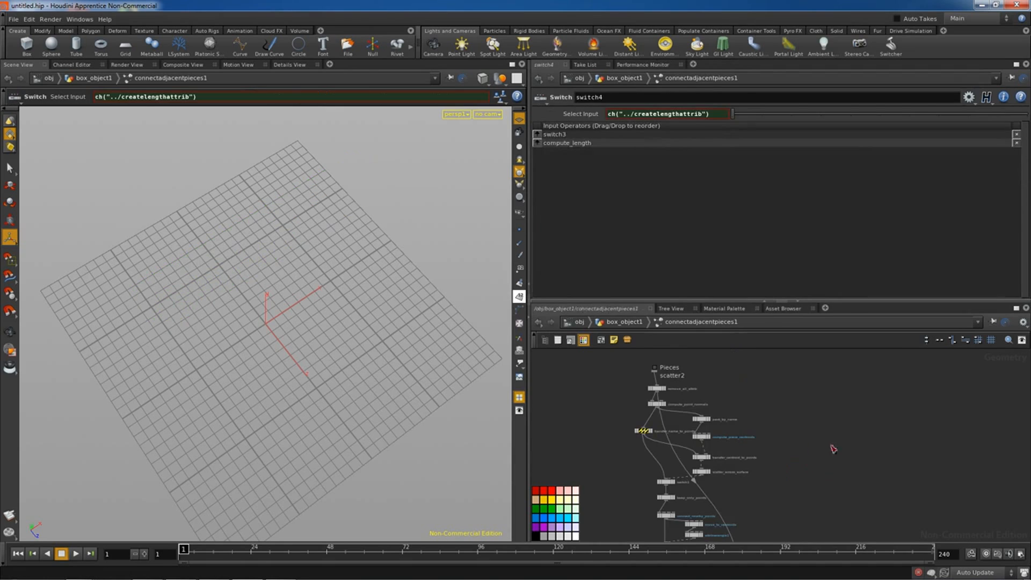
Move the pre-processing nodes aside and rewire the connect_nearby_points node directly to the Pieces input, bypassing keep_only_points
{"action": "middle_click_drag", "start_coordinate": [844, 435], "coordinate": [861, 435]}
{"action": "right_click_drag", "start_coordinate": [822, 468], "coordinate": [953, 397]}
{"action": "middle_click_drag", "start_coordinate": [824, 451], "coordinate": [942, 391]}
{"action": "middle_click_drag", "start_coordinate": [828, 437], "coordinate": [796, 490]}
{"action": "scroll", "coordinate": [821, 462], "scroll_direction": "down", "scroll_amount": 4}
{"action": "right_click_drag", "start_coordinate": [806, 494], "coordinate": [817, 494]}
{"action": "middle_click_drag", "start_coordinate": [823, 489], "coordinate": [820, 508]}
{"action": "left_click_drag", "start_coordinate": [823, 512], "coordinate": [832, 370]}
{"action": "left_click", "coordinate": [771, 475]}
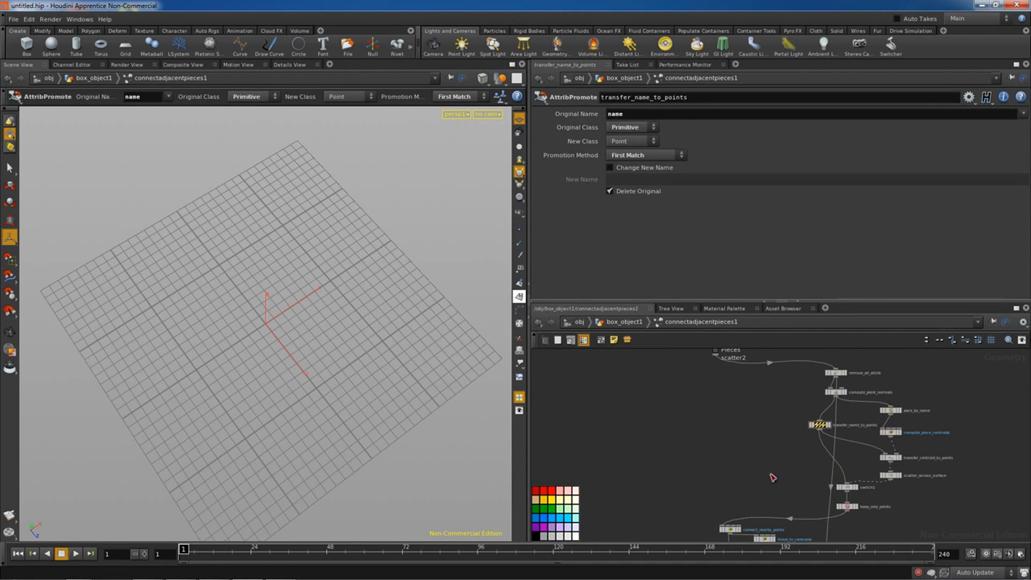
{"action": "left_click", "coordinate": [791, 518]}
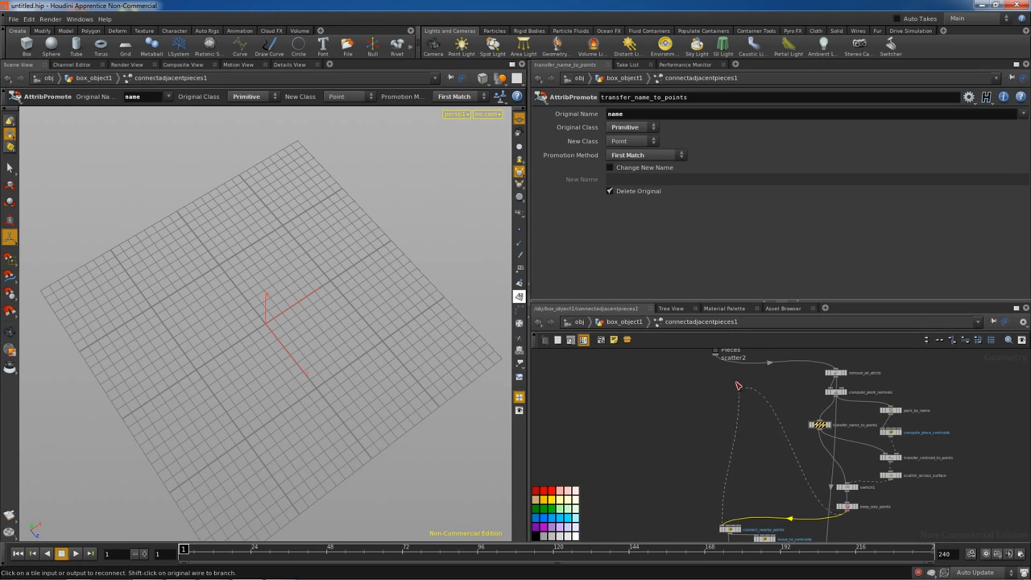
{"action": "key", "text": "Escape"}
{"action": "left_click", "coordinate": [788, 518]}
{"action": "left_click", "coordinate": [715, 355]}
{"action": "middle_click_drag", "start_coordinate": [738, 408], "coordinate": [699, 404]}
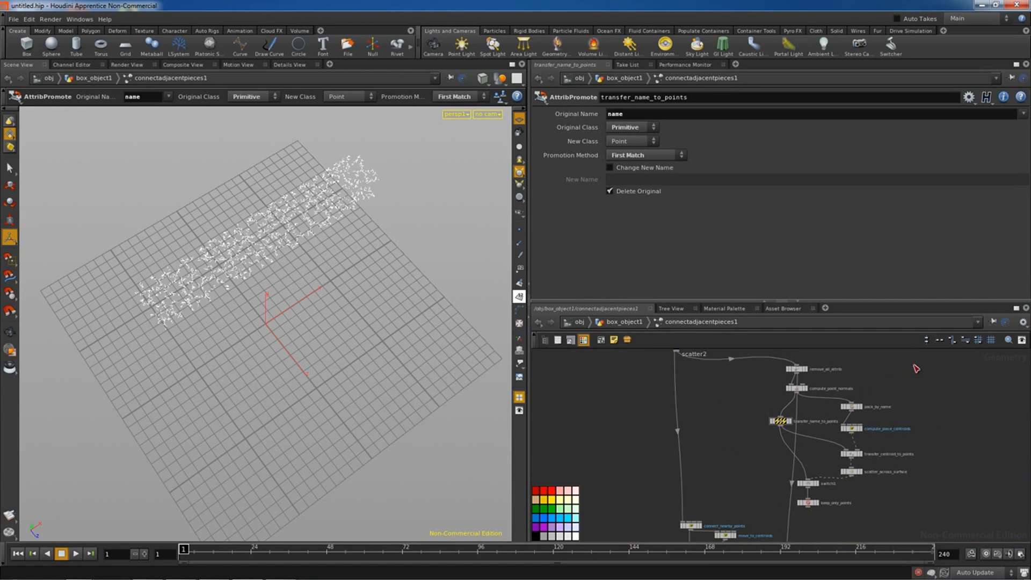
Delete the bypassed nodes from remove_all_attribs through keep_only_points, and return to the box_object1 network
{"action": "left_click_drag", "start_coordinate": [908, 358], "coordinate": [768, 517]}
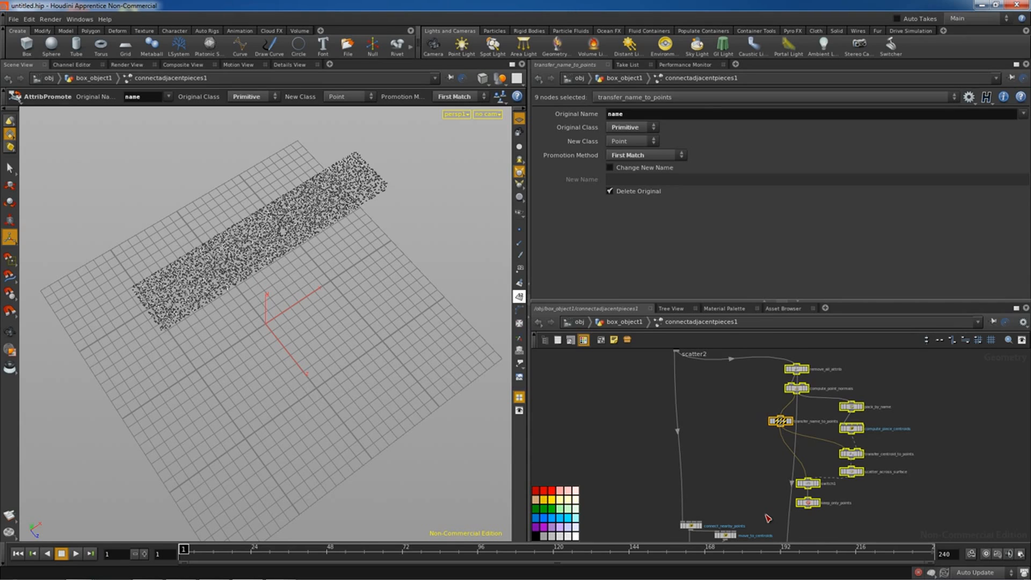
{"action": "key", "text": "Delete"}
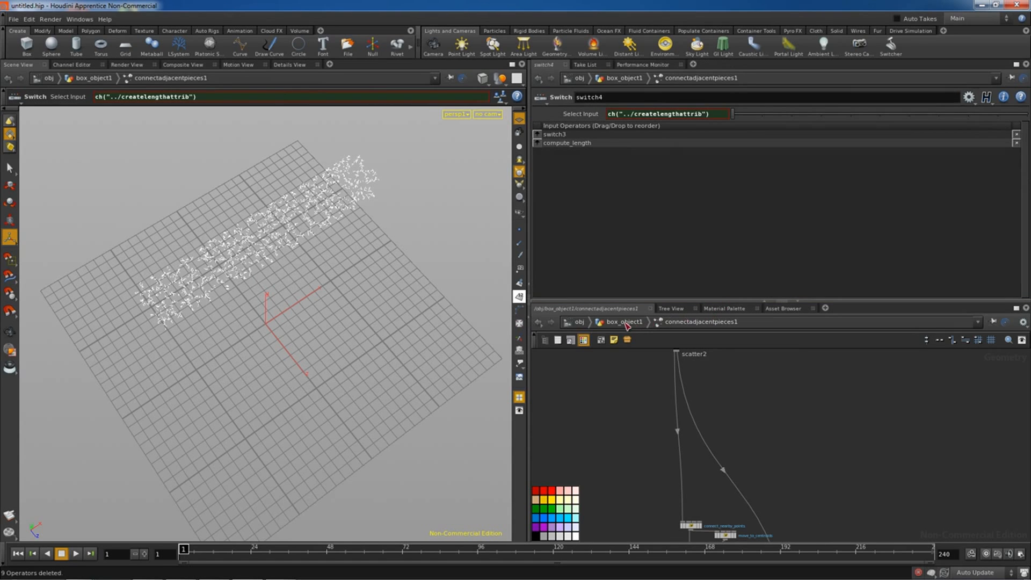
{"action": "left_click", "coordinate": [624, 323]}
{"action": "scroll", "coordinate": [884, 447], "scroll_direction": "up", "scroll_amount": 3}
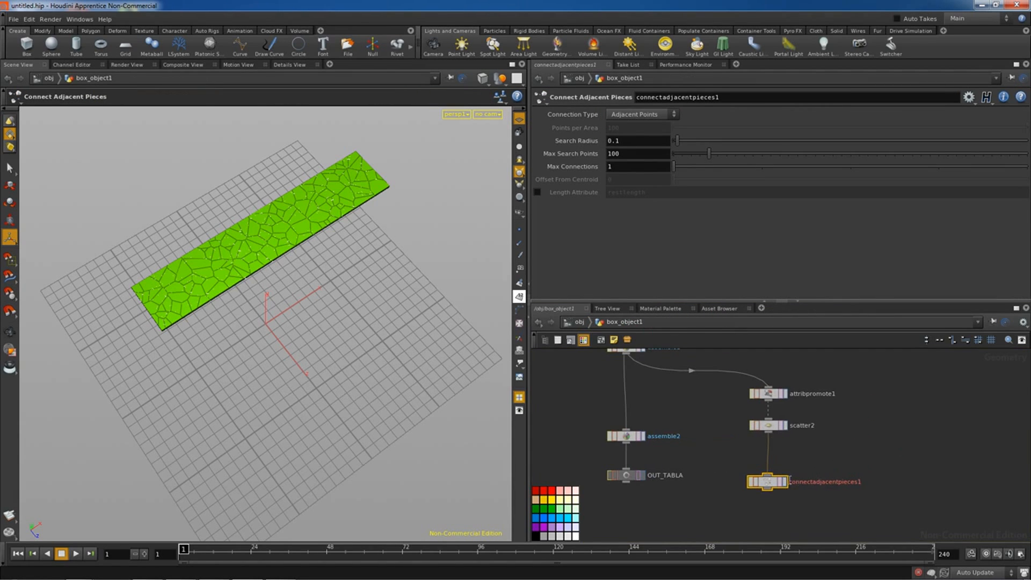
Display the Connect Adjacent Pieces result with points shown in the viewport, and set its Search Radius to 0.005
{"action": "left_click", "coordinate": [785, 482]}
{"action": "left_click_drag", "start_coordinate": [357, 310], "coordinate": [435, 376], "text": "alt"}
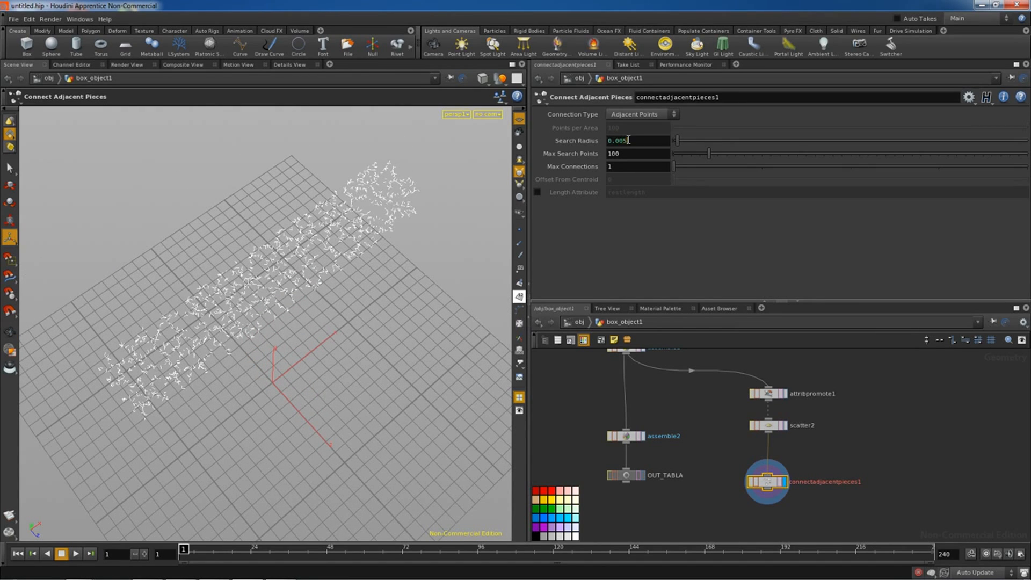
{"action": "left_click", "coordinate": [628, 140]}
{"action": "type", "text": "0.005"}
{"action": "key", "text": "Return"}
{"action": "left_click", "coordinate": [519, 230]}
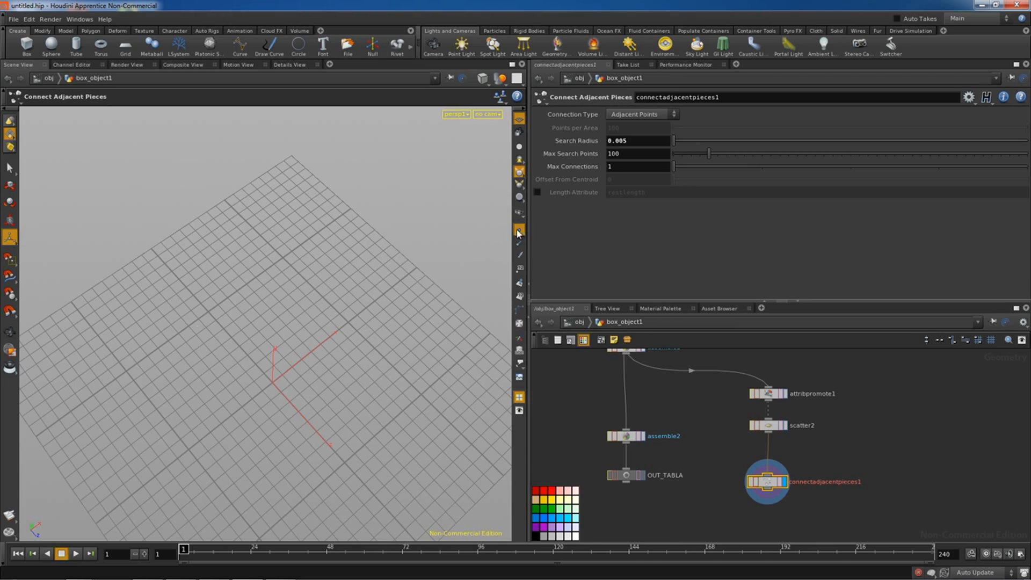
{"action": "left_click_drag", "start_coordinate": [399, 315], "coordinate": [409, 290], "text": "alt"}
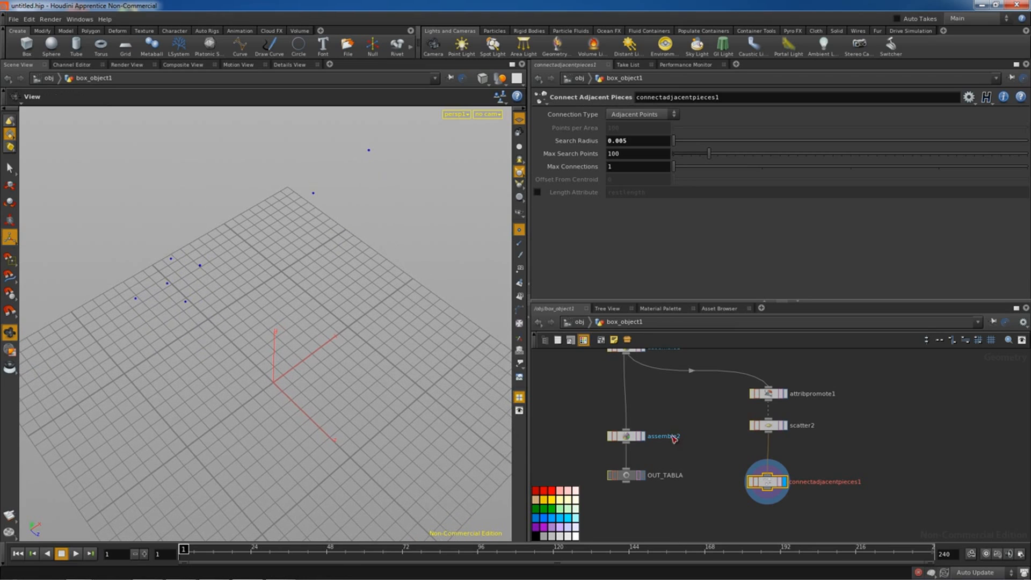
Try 15000 and 150000 points on the second Scatter node, checking the Connect Adjacent Pieces node's info for each
{"action": "left_click", "coordinate": [776, 428]}
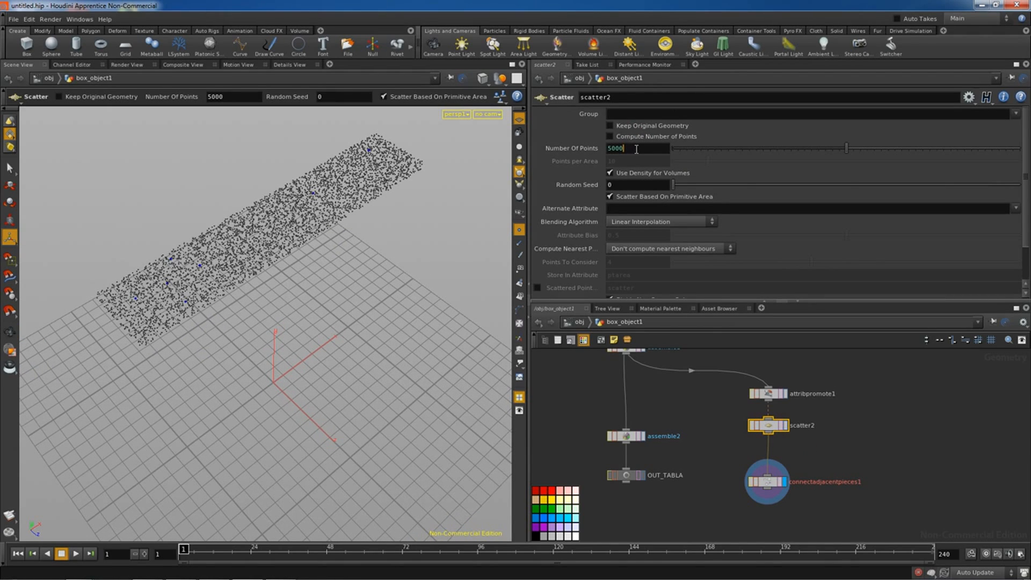
{"action": "key", "text": "Return"}
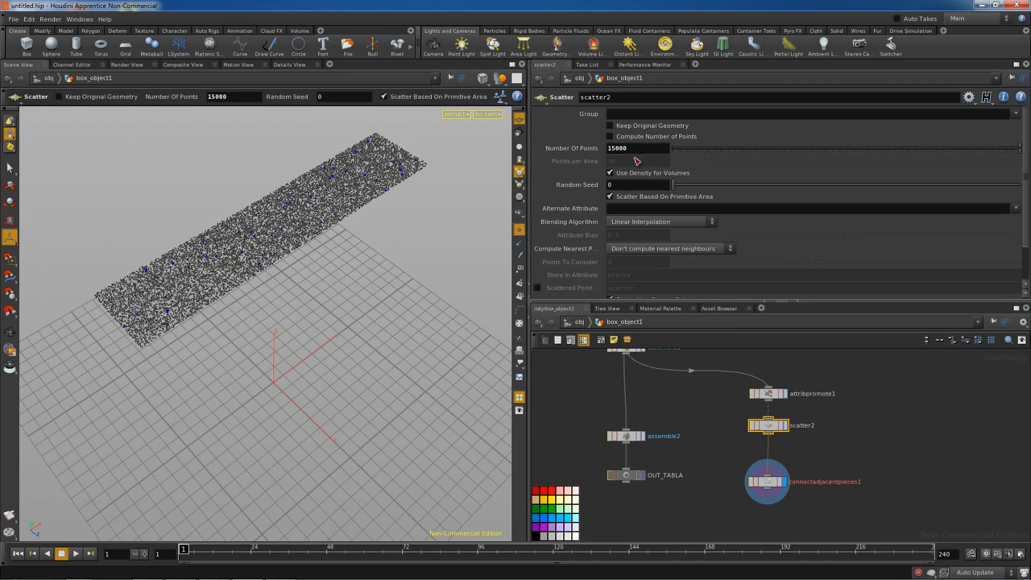
{"action": "middle_click", "coordinate": [770, 483]}
{"action": "key", "text": "Return"}
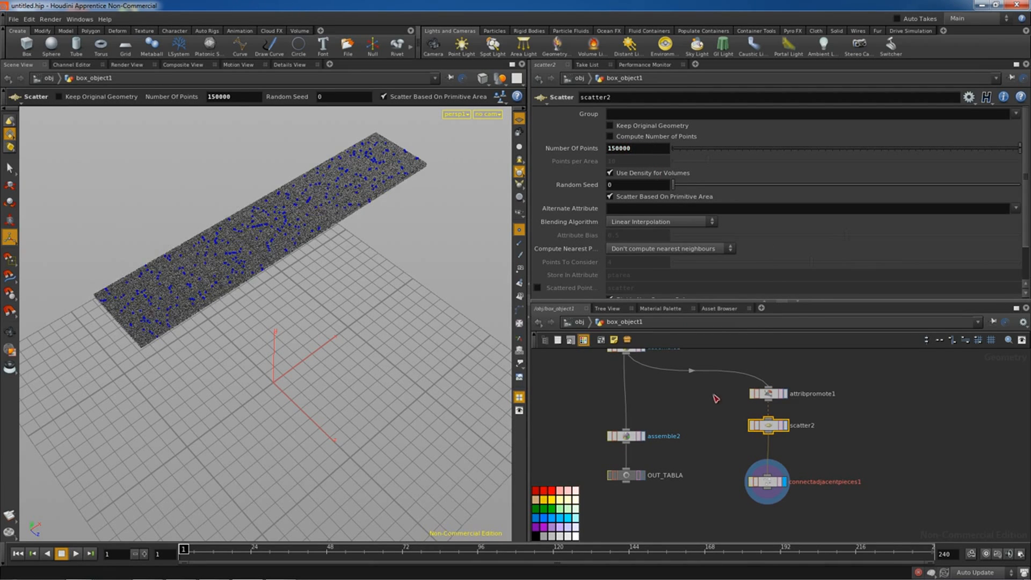
{"action": "middle_click", "coordinate": [773, 482]}
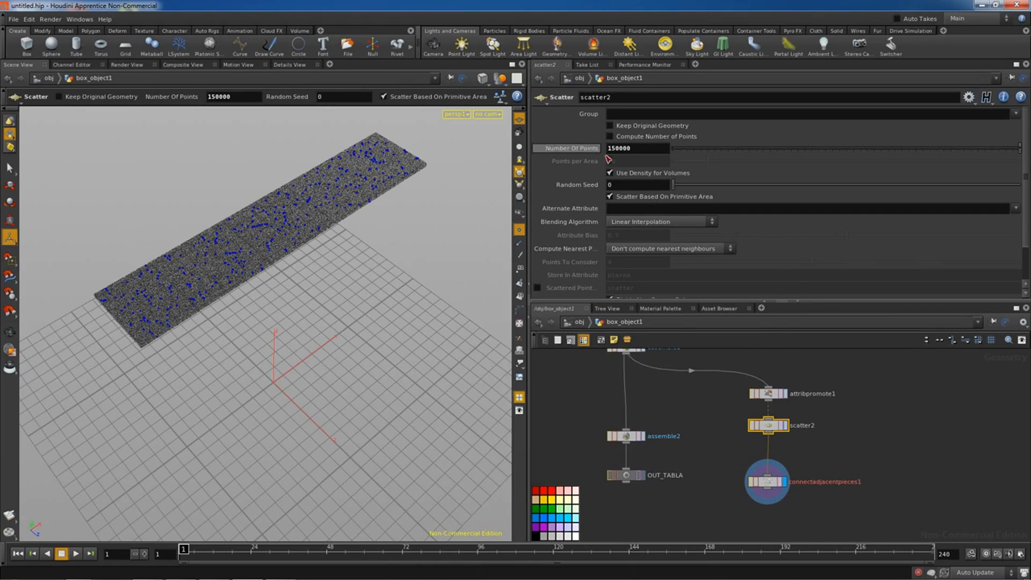
Try 90000 points on the second Scatter node and check the Connect Adjacent Pieces node's info
{"action": "left_click_drag", "start_coordinate": [615, 148], "coordinate": [595, 146]}
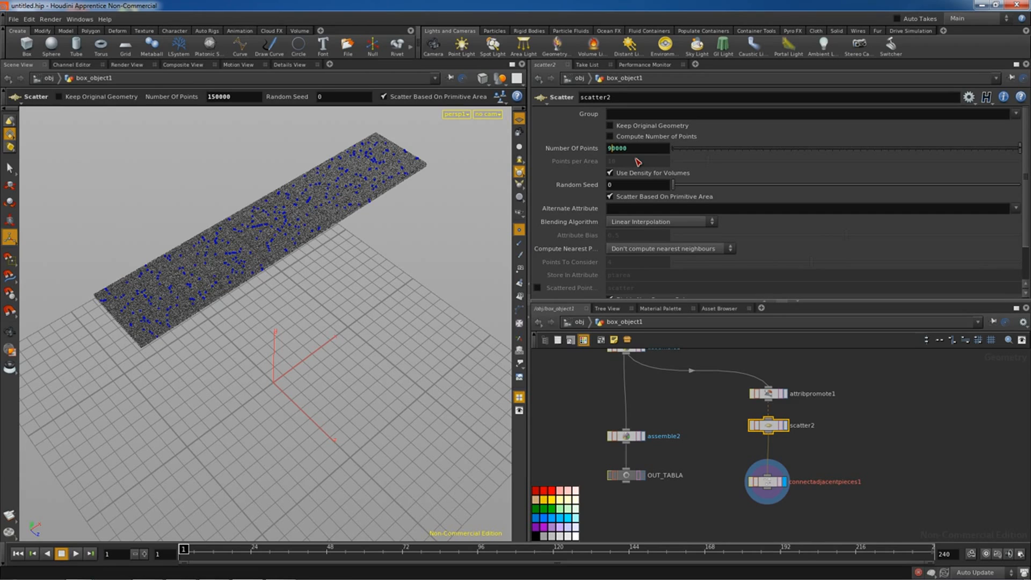
{"action": "type", "text": "9"}
{"action": "key", "text": "Return"}
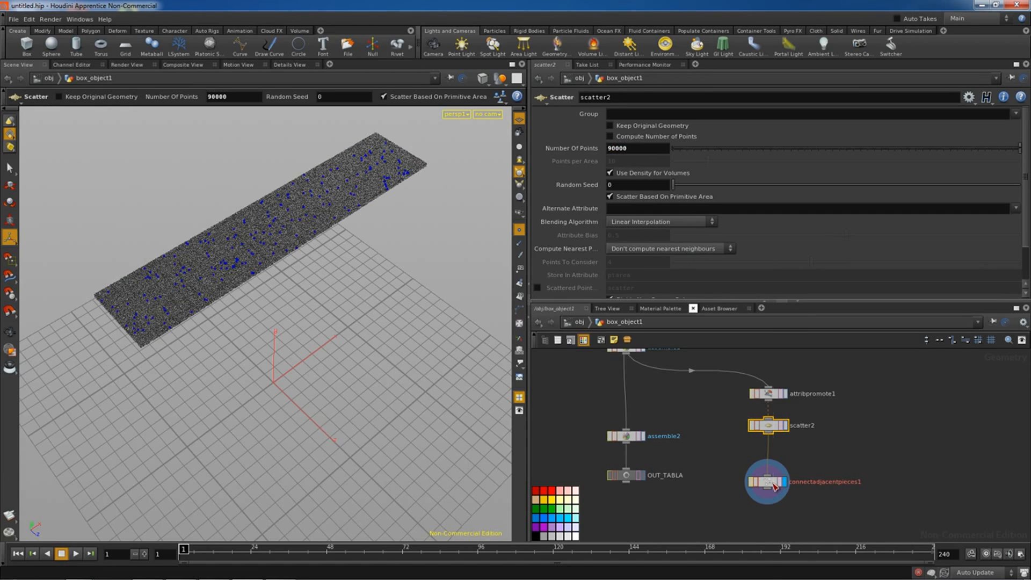
{"action": "middle_click", "coordinate": [773, 486]}
Set the second Scatter node's Number Of Points to 60000 and check the Connect Adjacent Pieces node's info
{"action": "left_click_drag", "start_coordinate": [611, 148], "coordinate": [603, 150]}
{"action": "type", "text": "6"}
{"action": "key", "text": "Return"}
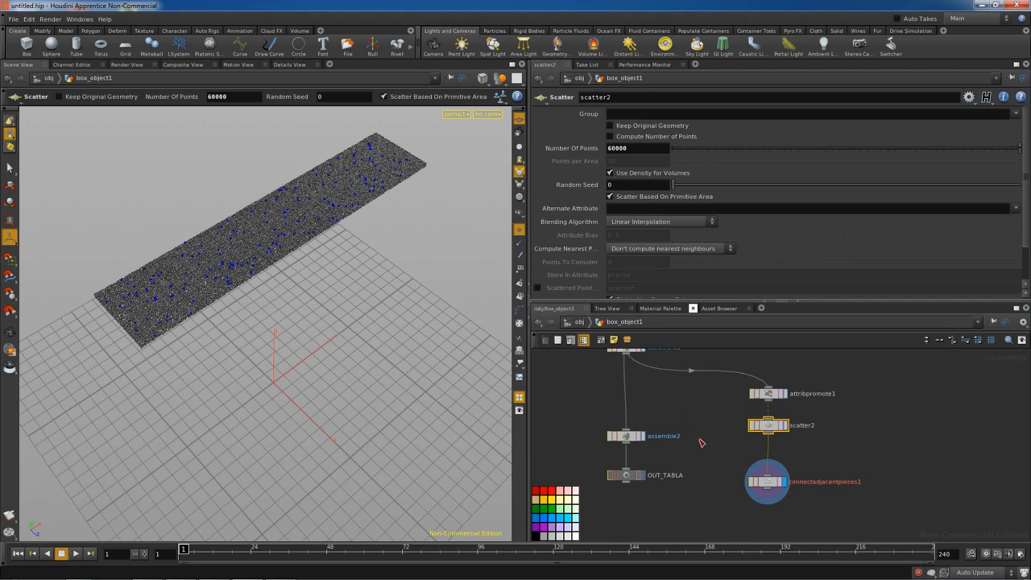
{"action": "middle_click", "coordinate": [766, 484]}
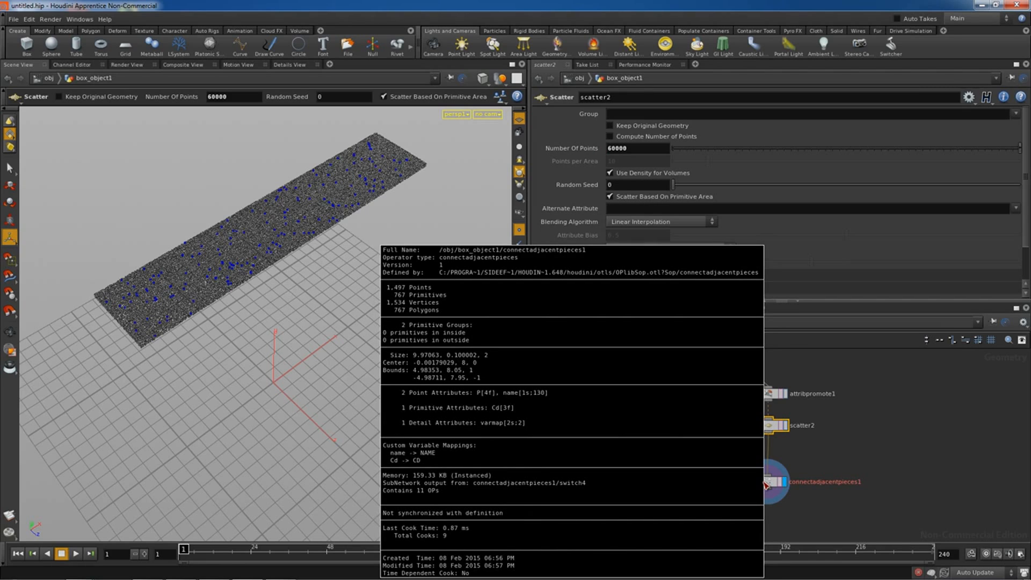
Add a Primitive node below the Connect Adjacent Pieces node and connect that node to its first input
{"action": "middle_click_drag", "start_coordinate": [835, 529], "coordinate": [739, 472]}
{"action": "key", "text": "Tab"}
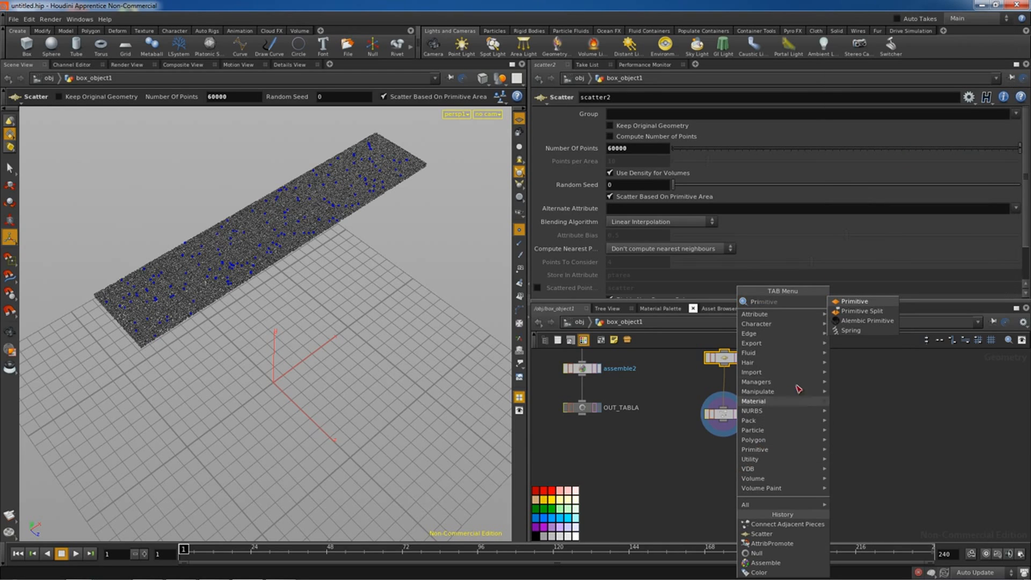
{"action": "left_click", "coordinate": [856, 301]}
{"action": "left_click", "coordinate": [725, 440]}
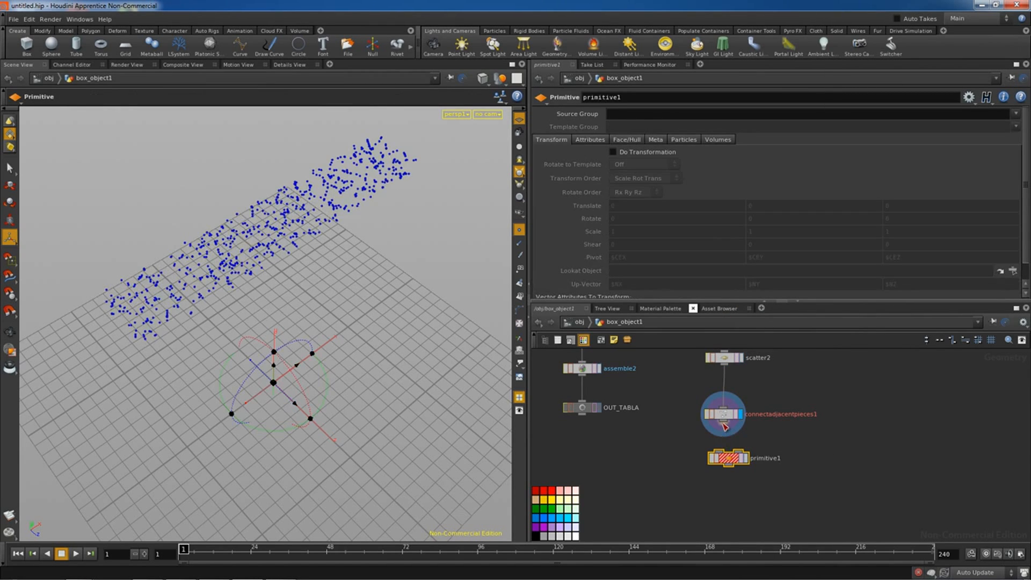
{"action": "mouse_move", "coordinate": [723, 422]}
{"action": "left_mouse_down"}
{"action": "mouse_move", "coordinate": [715, 451]}
{"action": "mouse_move", "coordinate": [728, 442]}
{"action": "left_mouse_up"}
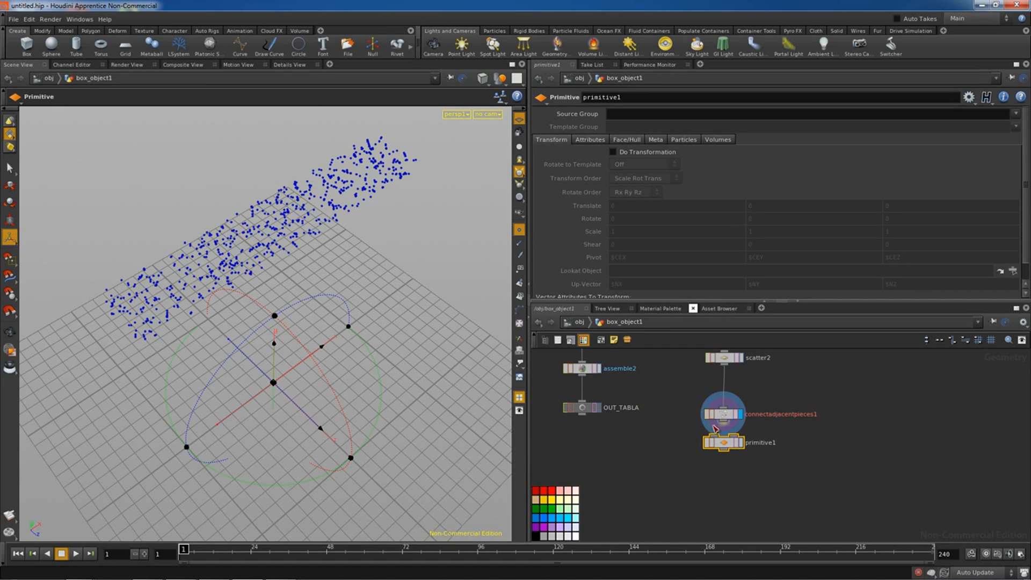
{"action": "left_click_drag", "start_coordinate": [730, 443], "coordinate": [730, 451]}
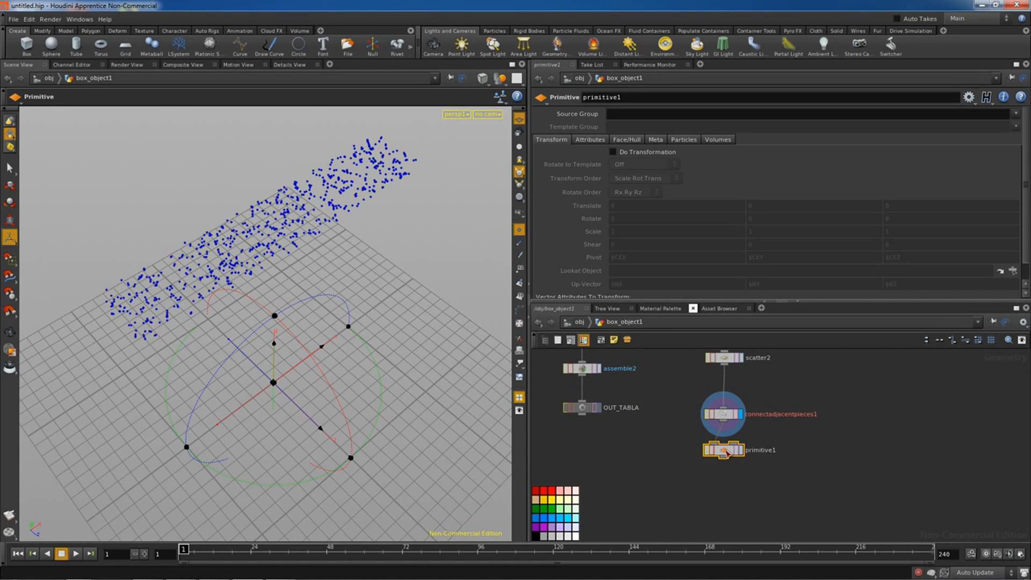
Enable Do Transformation on the Primitive node and set its Scale to 0, 0, 0
{"action": "left_click", "coordinate": [613, 152]}
{"action": "left_click", "coordinate": [632, 231]}
{"action": "type", "text": "0"}
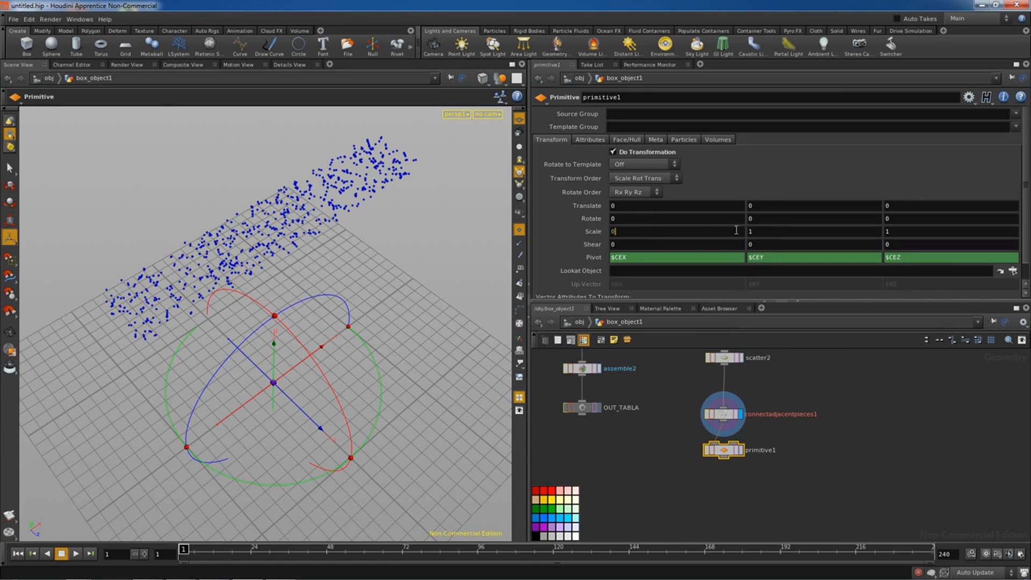
{"action": "key", "text": "Tab"}
{"action": "type", "text": "0"}
{"action": "key", "text": "Tab"}
{"action": "type", "text": "0"}
{"action": "left_click", "coordinate": [738, 479]}
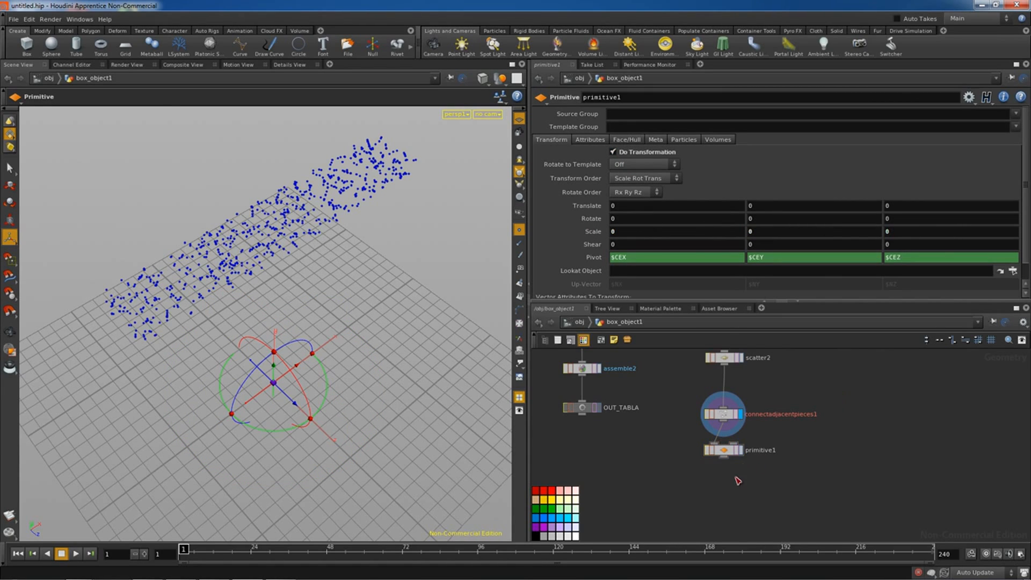
Add an AttribWrangle node below the Primitive node
{"action": "key", "text": "Tab"}
{"action": "mouse_move", "coordinate": [762, 314]}
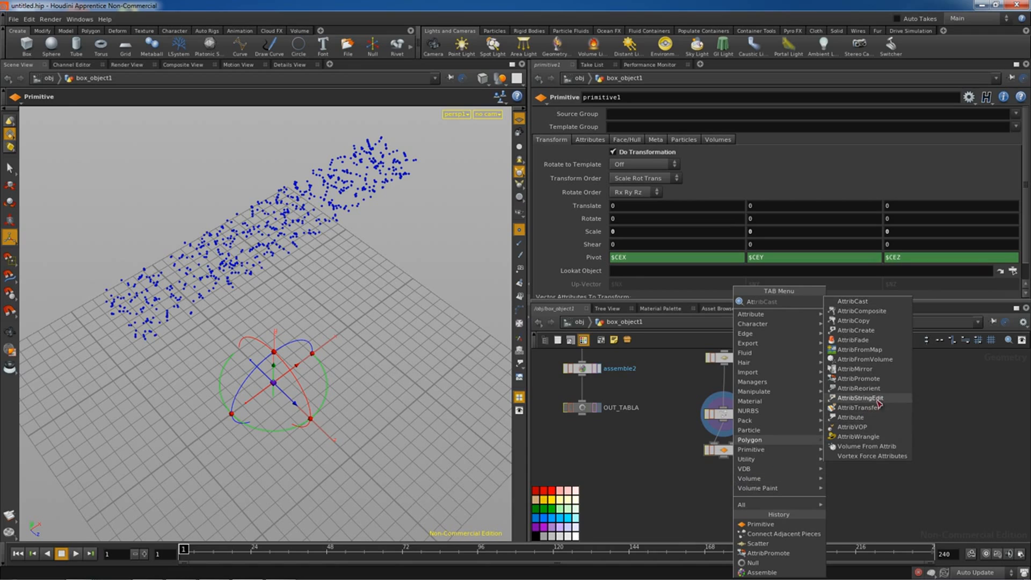
{"action": "left_click", "coordinate": [859, 436]}
{"action": "left_click", "coordinate": [721, 489]}
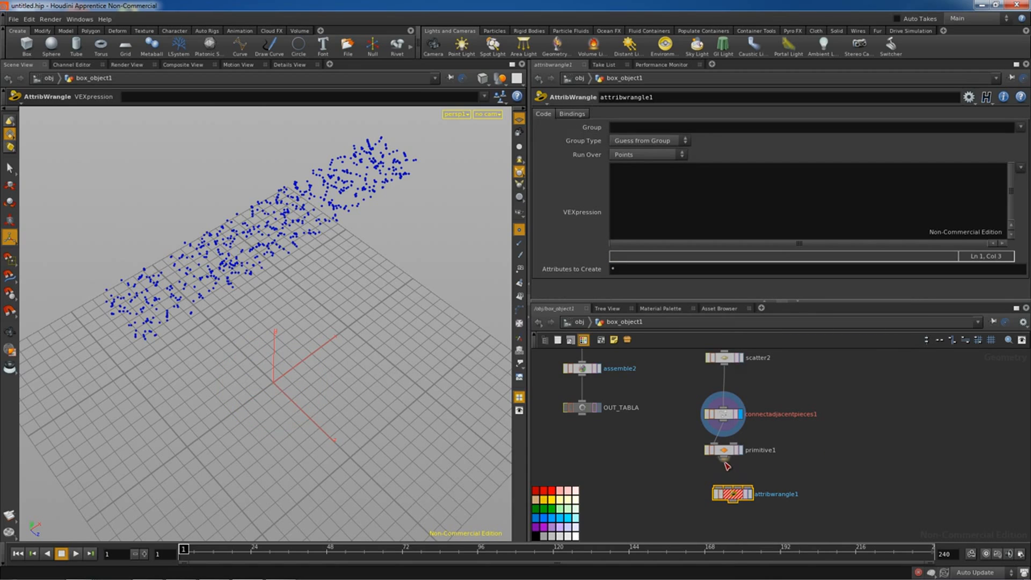
Connect the Primitive node's output to the AttribWrangle and set the wrangle to run over Primitives
{"action": "left_click", "coordinate": [717, 486]}
{"action": "left_click_drag", "start_coordinate": [732, 493], "coordinate": [722, 480]}
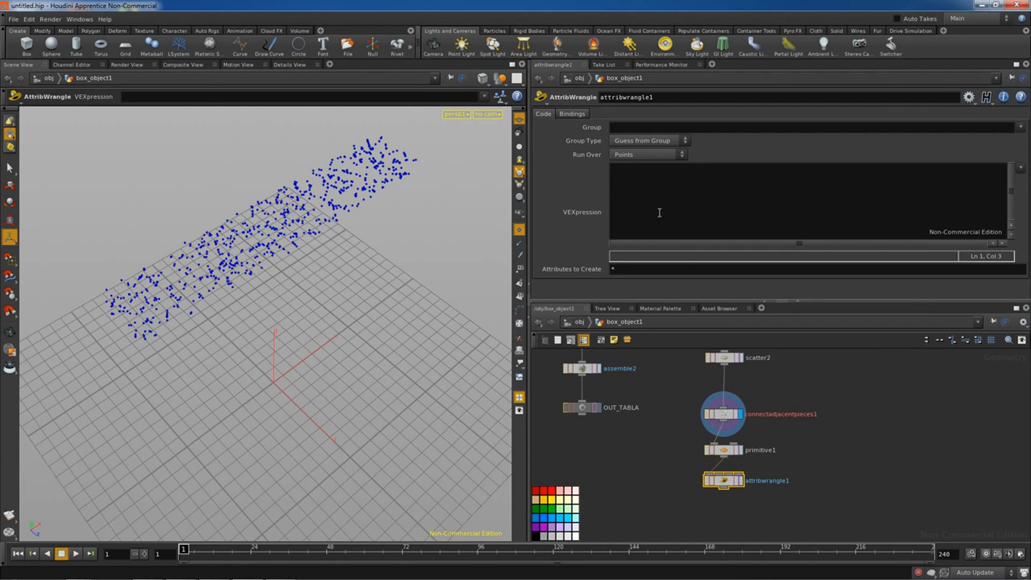
{"action": "left_click", "coordinate": [638, 156]}
{"action": "left_click", "coordinate": [638, 176]}
Write the wrangle's VEXpression as s@constraint_name = "hard"; followed by s@constraint_type = "all"; on a second line
{"action": "type", "text": "raint_name = \"hard"}
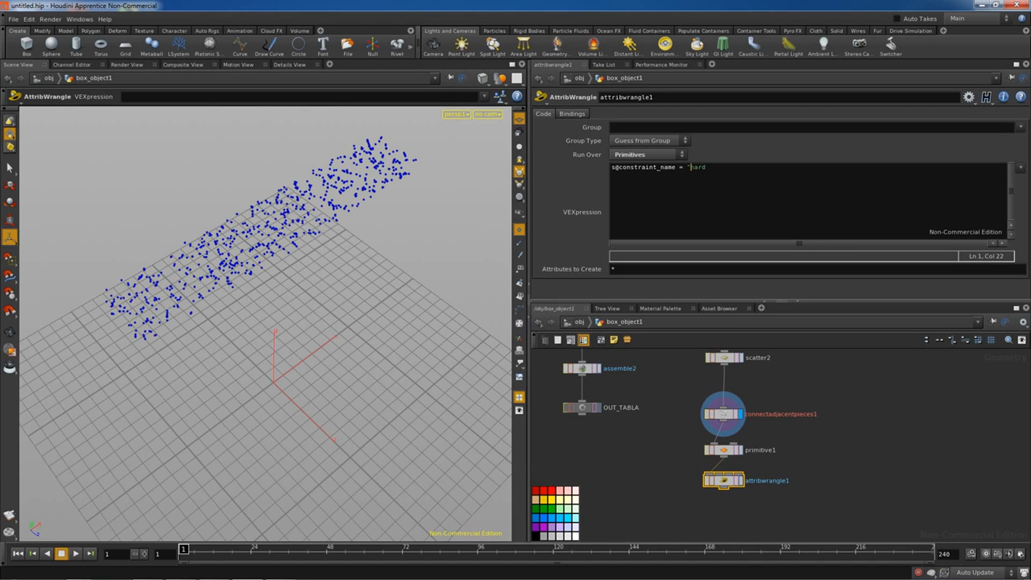
{"action": "type", "text": ";"}
{"action": "key", "text": "Return"}
{"action": "type", "text": "s@contraint"}
{"action": "key", "text": "BackSpace"}
{"action": "key", "text": "BackSpace"}
{"action": "key", "text": "BackSpace"}
{"action": "type", "text": "raint"}
Add a Null node below the AttribWrangle, connected to it, and name it OUT_CON
{"action": "key", "text": "Tab"}
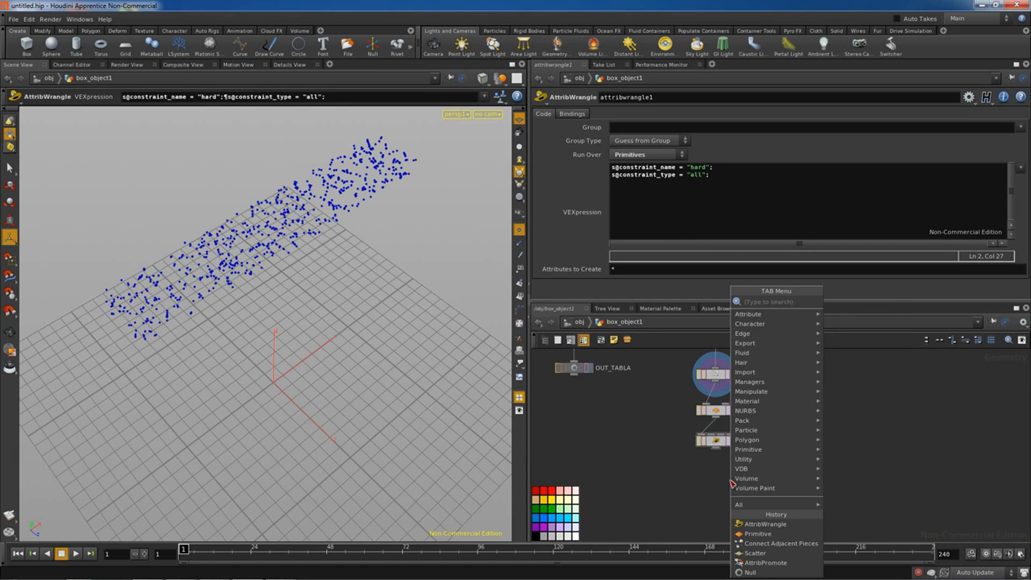
{"action": "type", "text": "null"}
{"action": "key", "text": "Return"}
{"action": "left_click", "coordinate": [731, 482]}
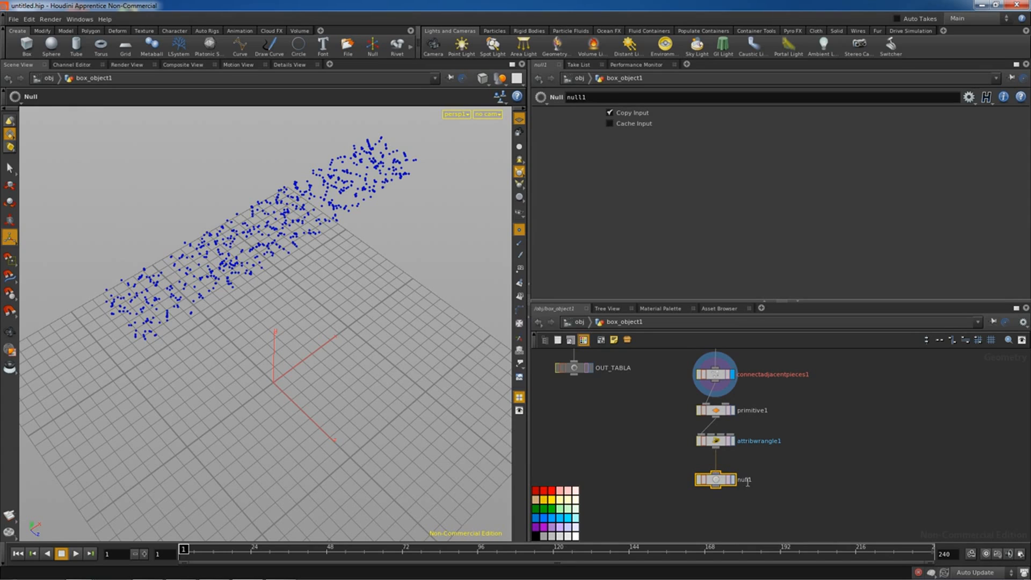
{"action": "double_click", "coordinate": [716, 473]}
{"action": "type", "text": "OUT_CON"}
{"action": "key", "text": "Return"}
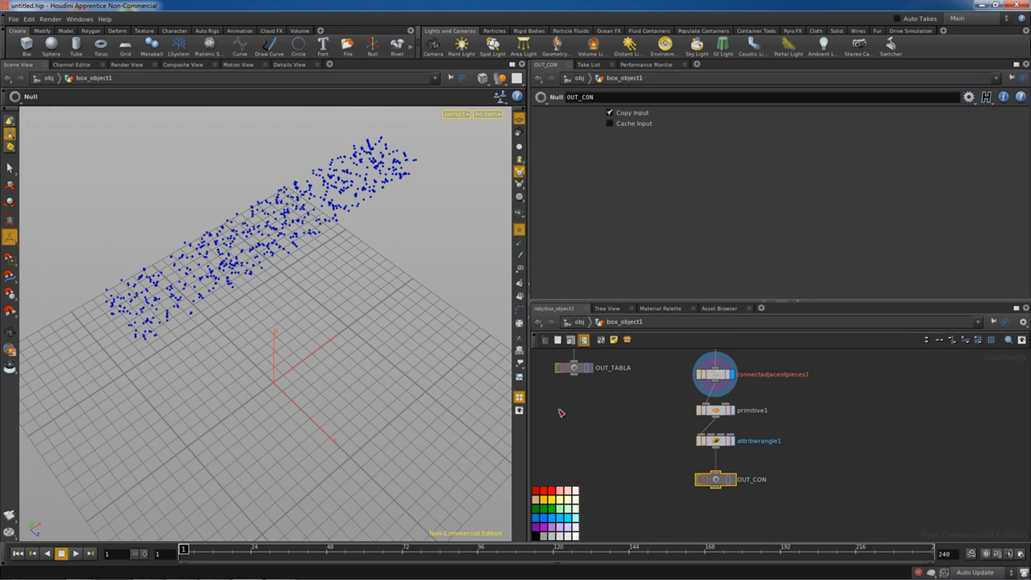
Move the OUT_TABLA null down level with OUT_CON and make OUT_CON the displayed node
{"action": "left_click_drag", "start_coordinate": [577, 372], "coordinate": [577, 469]}
{"action": "middle_click_drag", "start_coordinate": [619, 473], "coordinate": [656, 464]}
{"action": "left_click_drag", "start_coordinate": [616, 462], "coordinate": [614, 479]}
{"action": "left_click", "coordinate": [675, 497]}
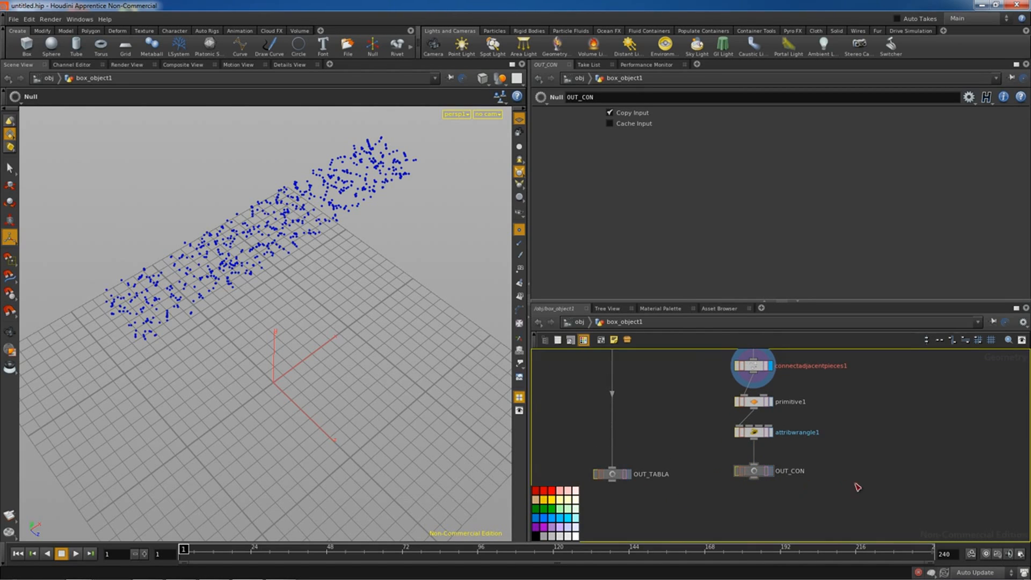
{"action": "scroll", "coordinate": [855, 485], "scroll_direction": "down", "scroll_amount": 2}
{"action": "left_click", "coordinate": [795, 476]}
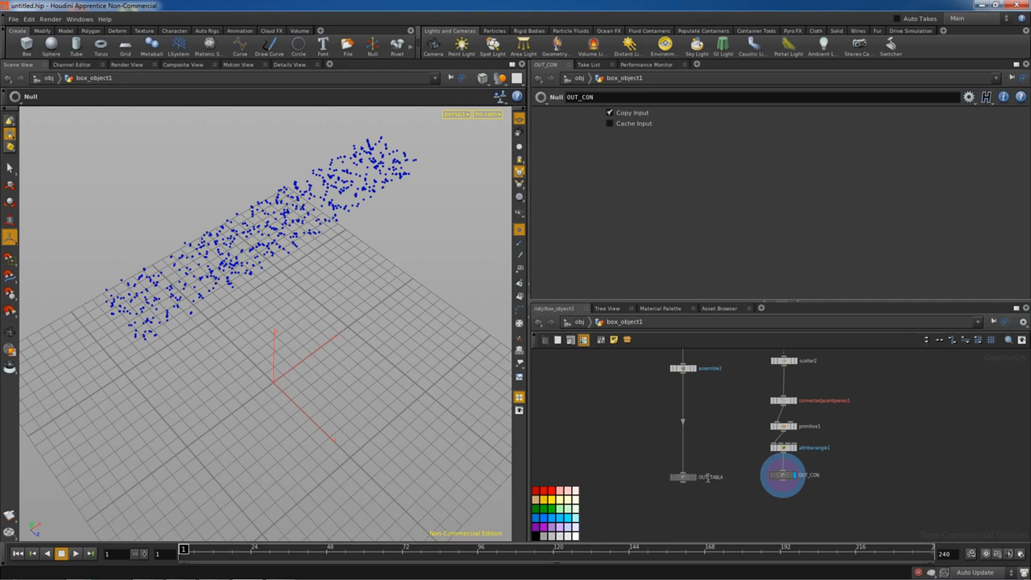
{"action": "key", "text": "h"}
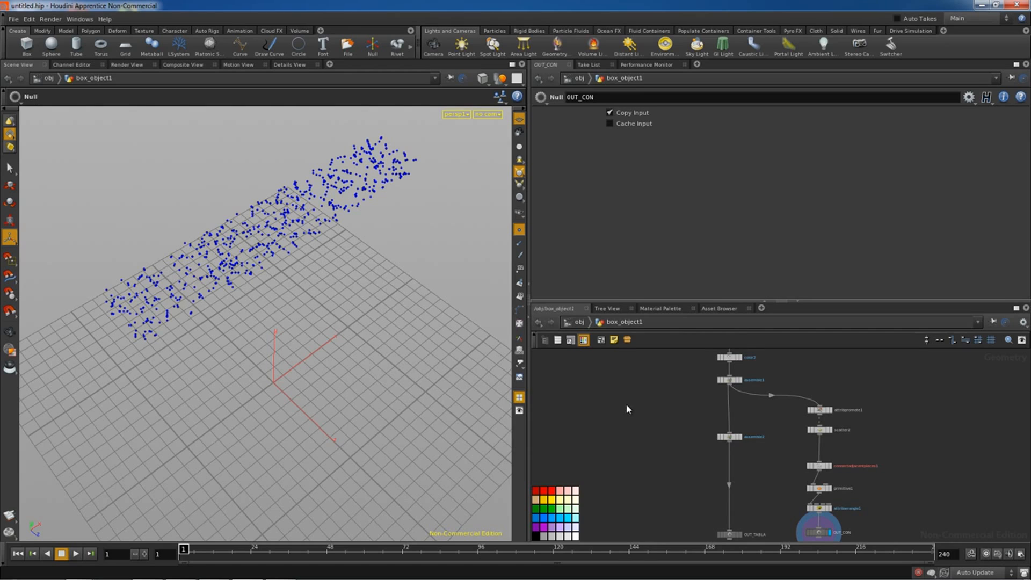
Add a new Box node in empty space beside the plank's node chain
{"action": "key", "text": "Tab"}
{"action": "type", "text": "box"}
{"action": "key", "text": "Return"}
{"action": "left_click", "coordinate": [617, 404]}
{"action": "left_click_drag", "start_coordinate": [339, 404], "coordinate": [336, 356], "text": "alt"}
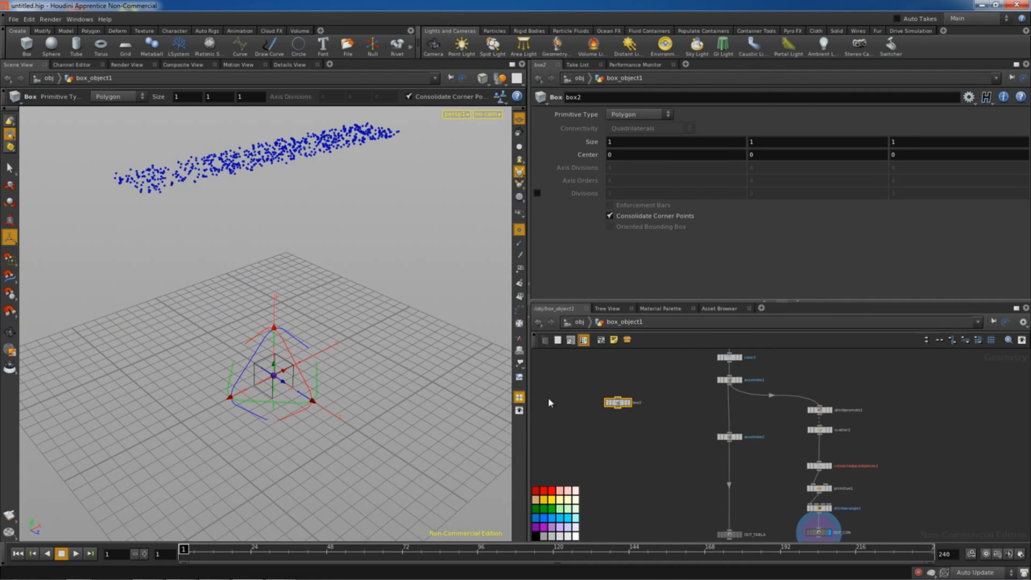
Connect a Transform node below the new Box and set its Z scale to 4
{"action": "key", "text": "Tab"}
{"action": "type", "text": "tra"}
{"action": "left_click", "coordinate": [671, 320]}
{"action": "left_click", "coordinate": [620, 427]}
{"action": "left_click_drag", "start_coordinate": [618, 407], "coordinate": [620, 424]}
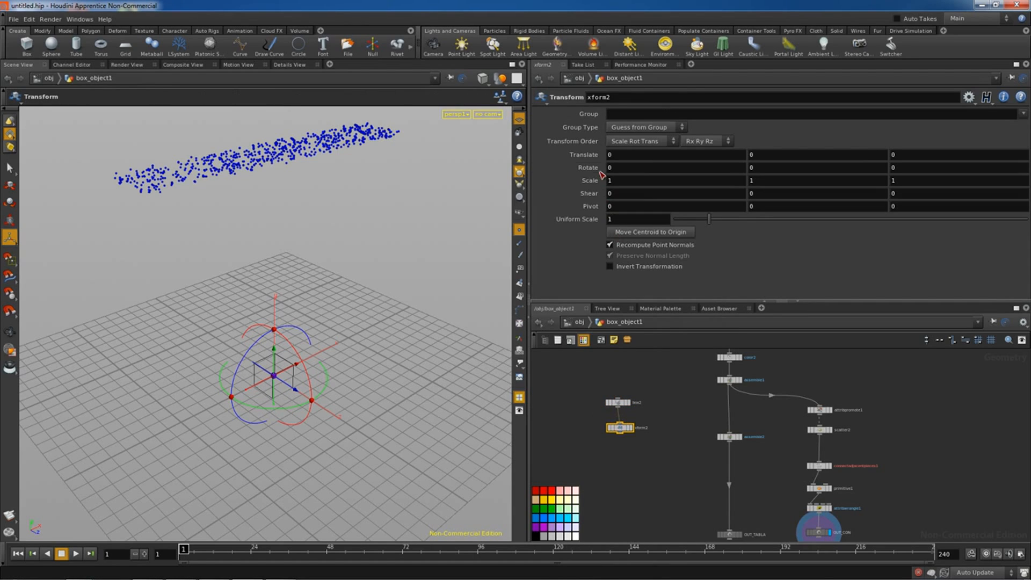
{"action": "left_click", "coordinate": [912, 182]}
{"action": "type", "text": "4"}
{"action": "key", "text": "Return"}
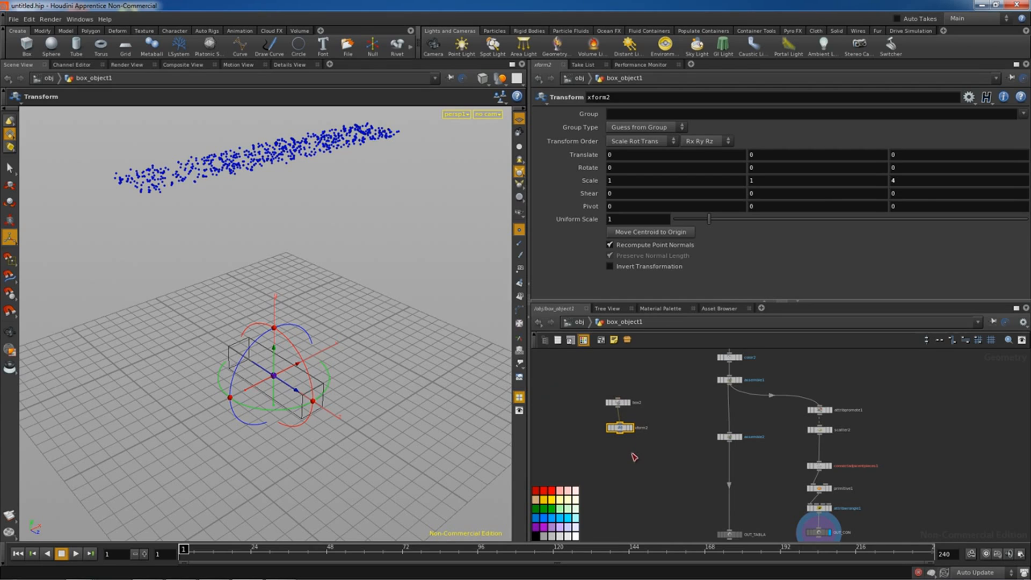
Add a second Transform node below the scaled box's Transform and connect it
{"action": "key", "text": "Tab"}
{"action": "type", "text": "tr"}
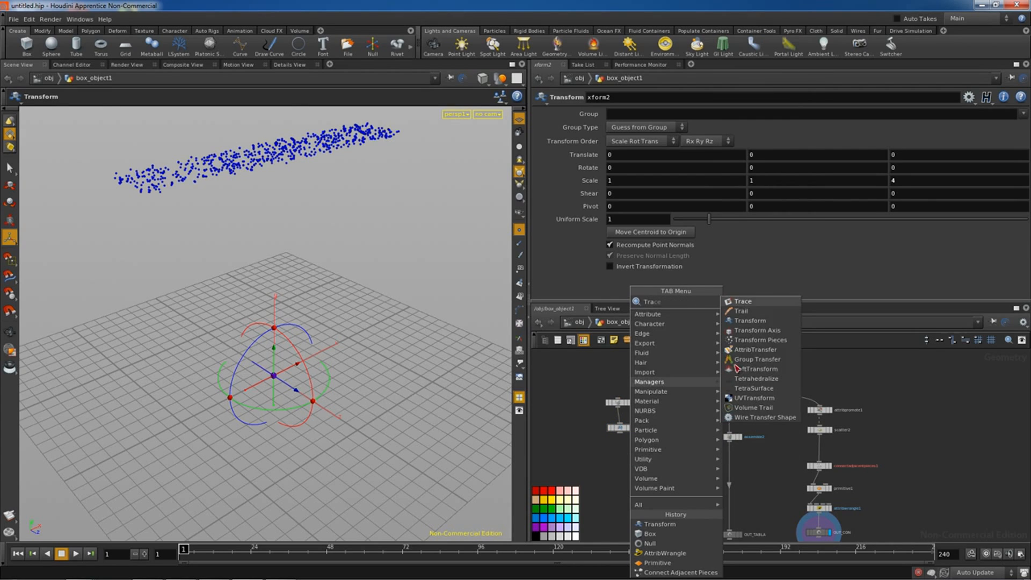
{"action": "left_click", "coordinate": [765, 321]}
{"action": "left_click", "coordinate": [585, 465]}
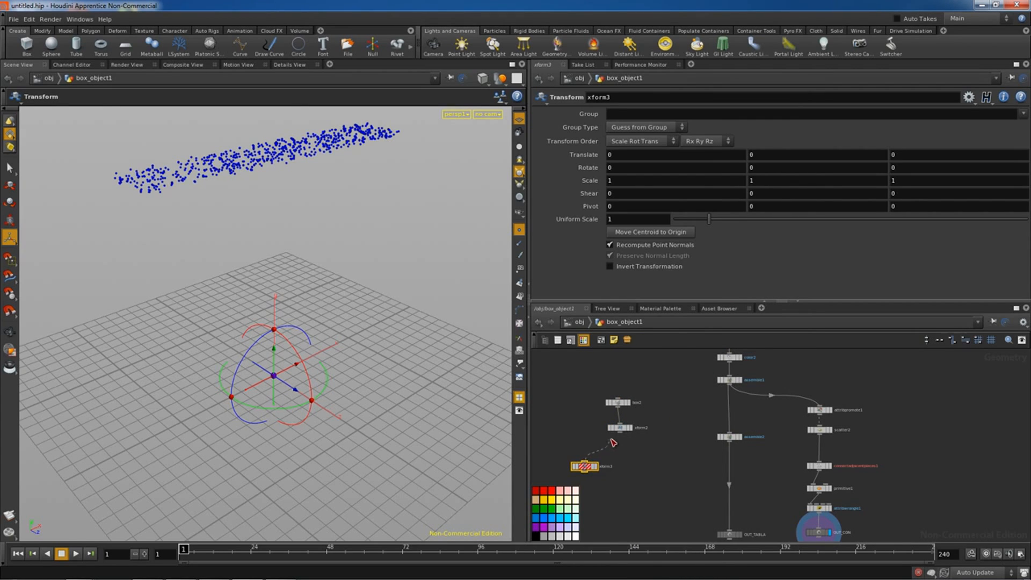
{"action": "left_click", "coordinate": [619, 433]}
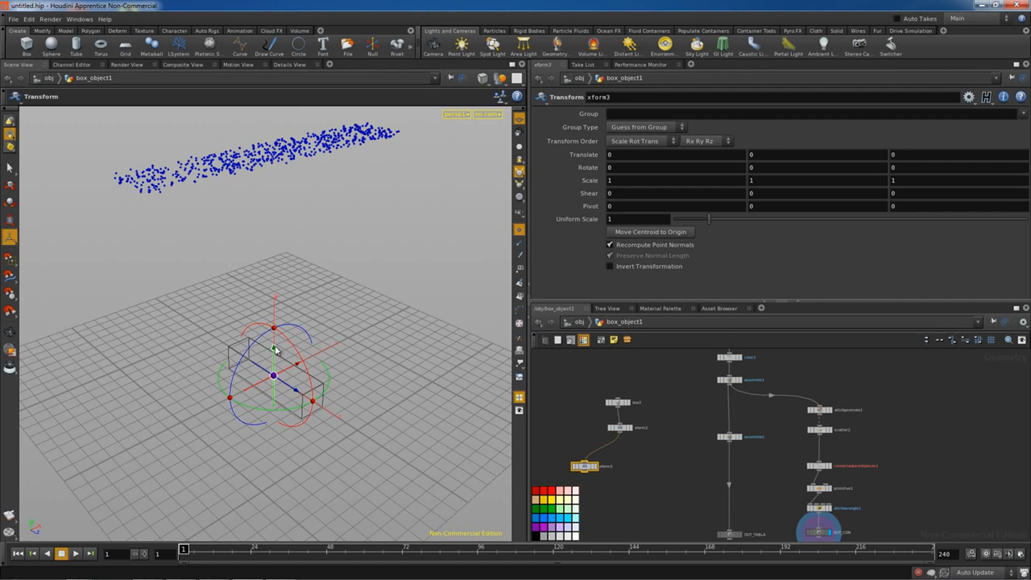
Move the box beneath one end of the plank, at about -5.1, 5.53, 0, and show OUT_TABLA as a template
{"action": "left_click_drag", "start_coordinate": [275, 346], "coordinate": [270, 203]}
{"action": "left_click_drag", "start_coordinate": [346, 343], "coordinate": [373, 324], "text": "alt"}
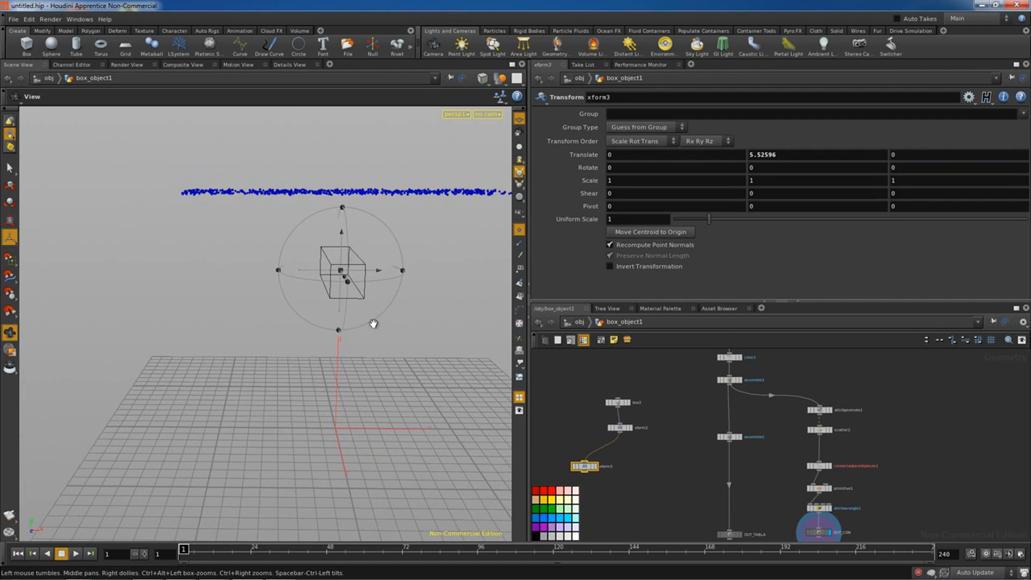
{"action": "left_click_drag", "start_coordinate": [247, 257], "coordinate": [234, 258]}
{"action": "mouse_move", "coordinate": [230, 276]}
{"action": "left_mouse_down", "text": "alt"}
{"action": "mouse_move", "coordinate": [244, 267]}
{"action": "mouse_move", "coordinate": [225, 262]}
{"action": "left_mouse_up", "text": "alt"}
{"action": "key", "text": "ctrl+z"}
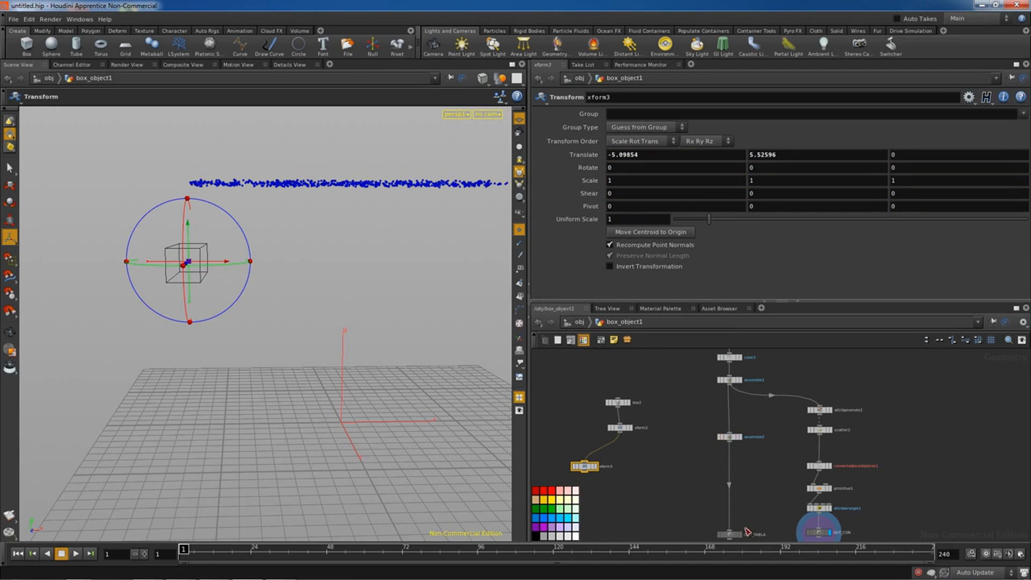
{"action": "key", "text": "Escape"}
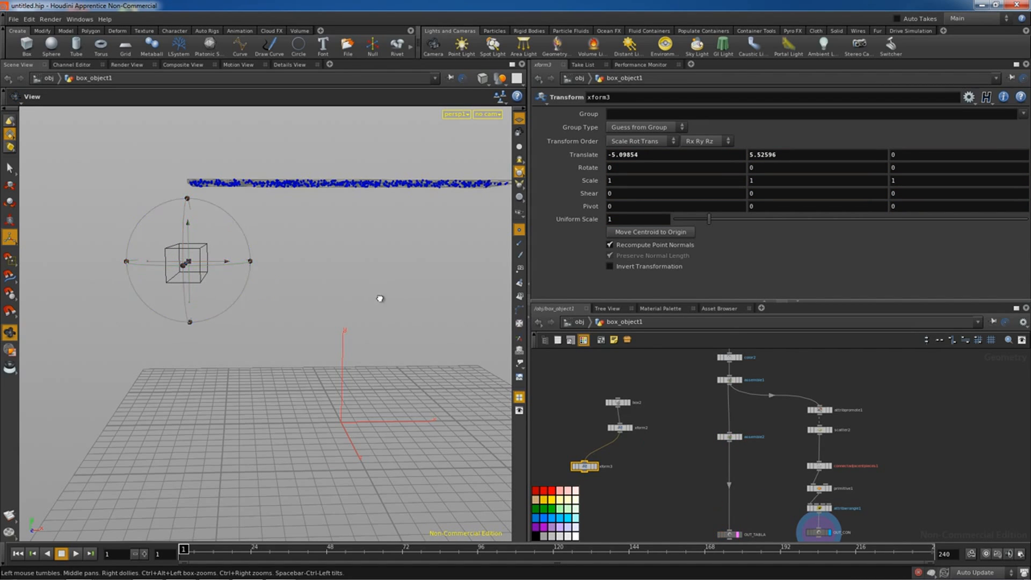
{"action": "left_click_drag", "start_coordinate": [377, 297], "coordinate": [492, 374]}
{"action": "key", "text": "Return"}
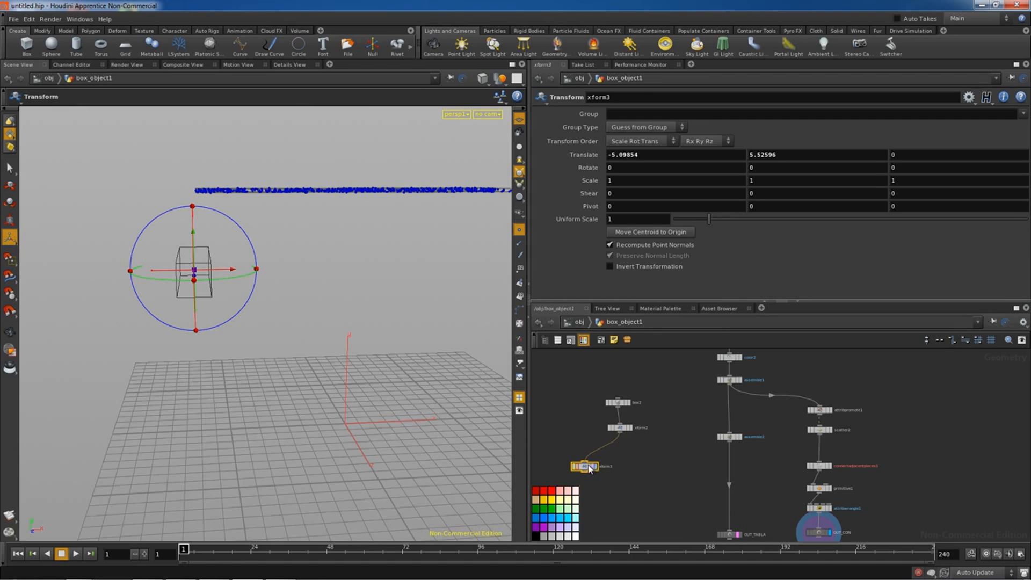
Duplicate the positioning Transform and set the copy's X translation to 5, beneath the plank's other end
{"action": "left_click_drag", "start_coordinate": [583, 462], "coordinate": [644, 467], "text": "alt"}
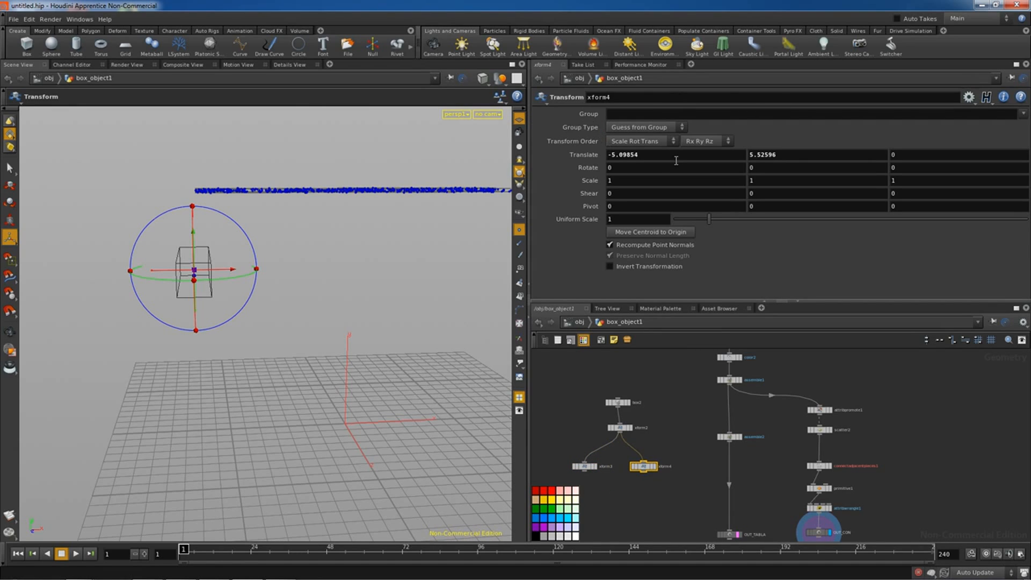
{"action": "left_click_drag", "start_coordinate": [641, 156], "coordinate": [565, 154]}
{"action": "type", "text": "5"}
{"action": "key", "text": "Return"}
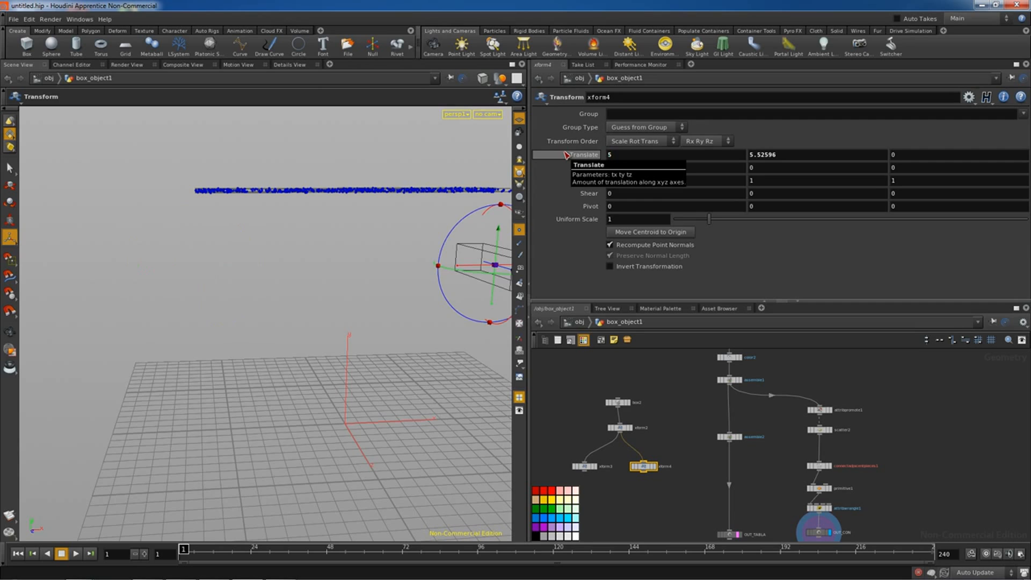
{"action": "key", "text": "Escape"}
{"action": "left_click_drag", "start_coordinate": [396, 258], "coordinate": [349, 301]}
{"action": "key", "text": "Return"}
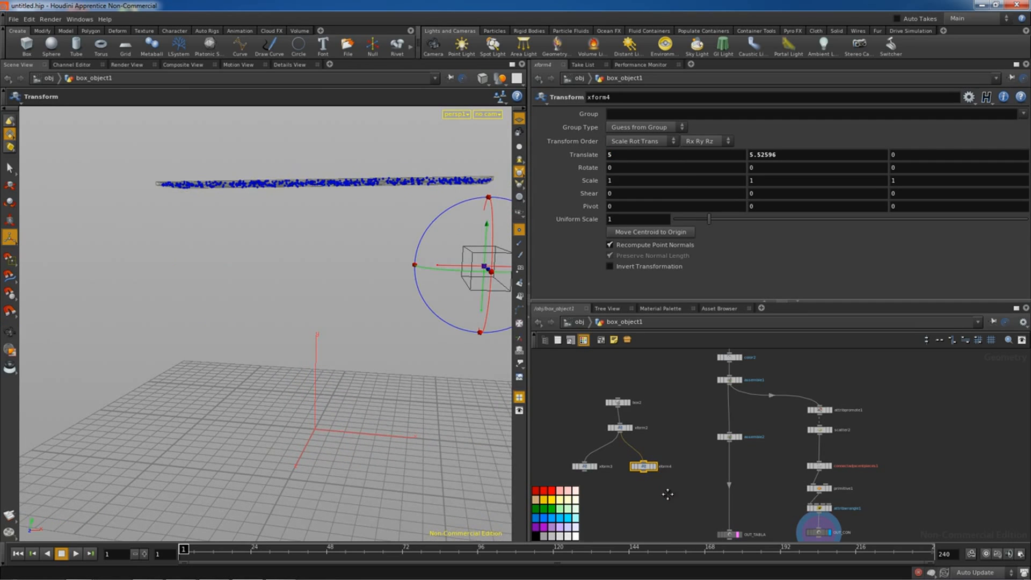
Add a Merge node that combines the two positioned boxes and show it as a template
{"action": "key", "text": "Tab"}
{"action": "type", "text": "merge"}
{"action": "key", "text": "Return"}
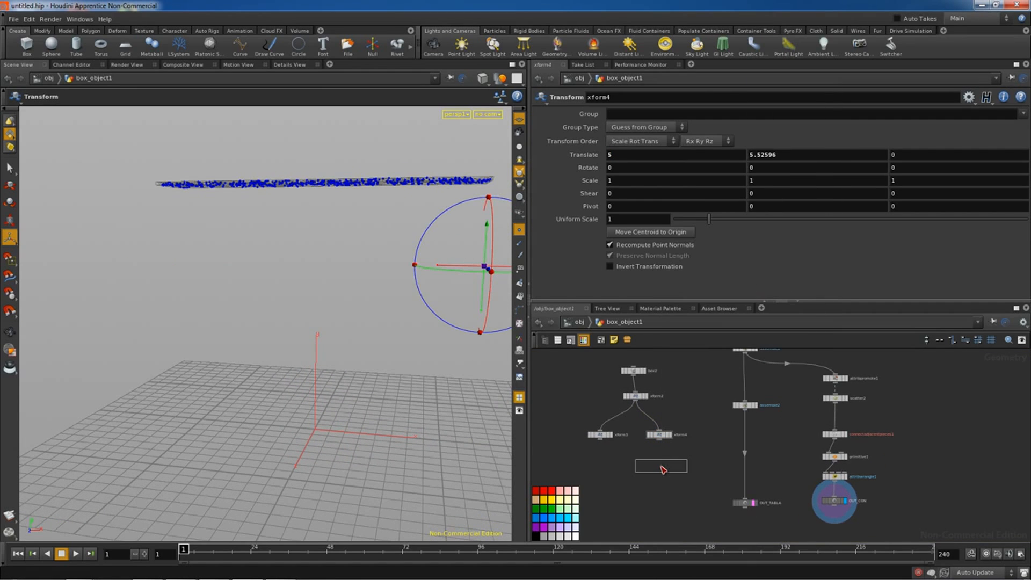
{"action": "left_click", "coordinate": [635, 485]}
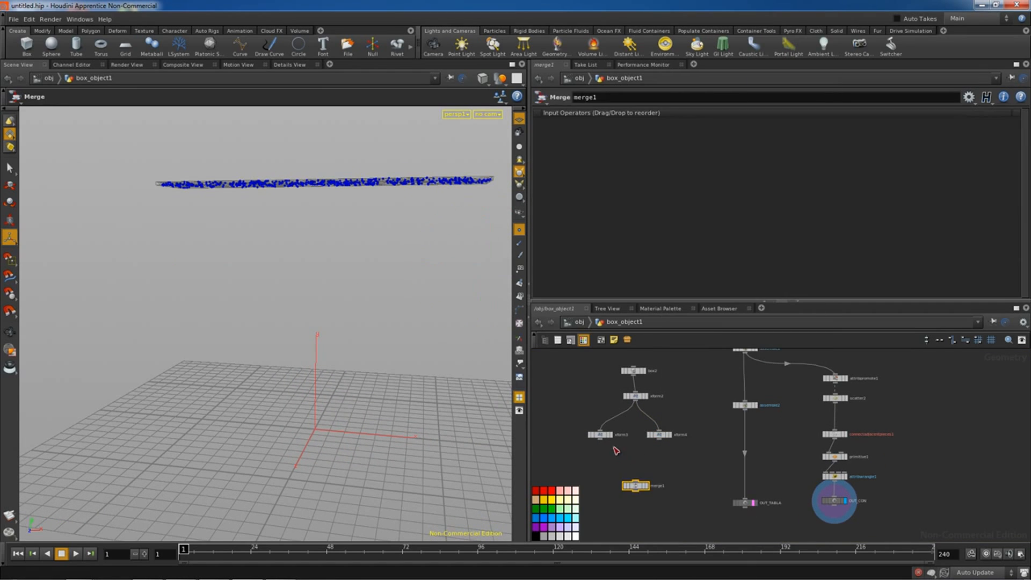
{"action": "left_click", "coordinate": [638, 483]}
{"action": "left_click", "coordinate": [640, 483]}
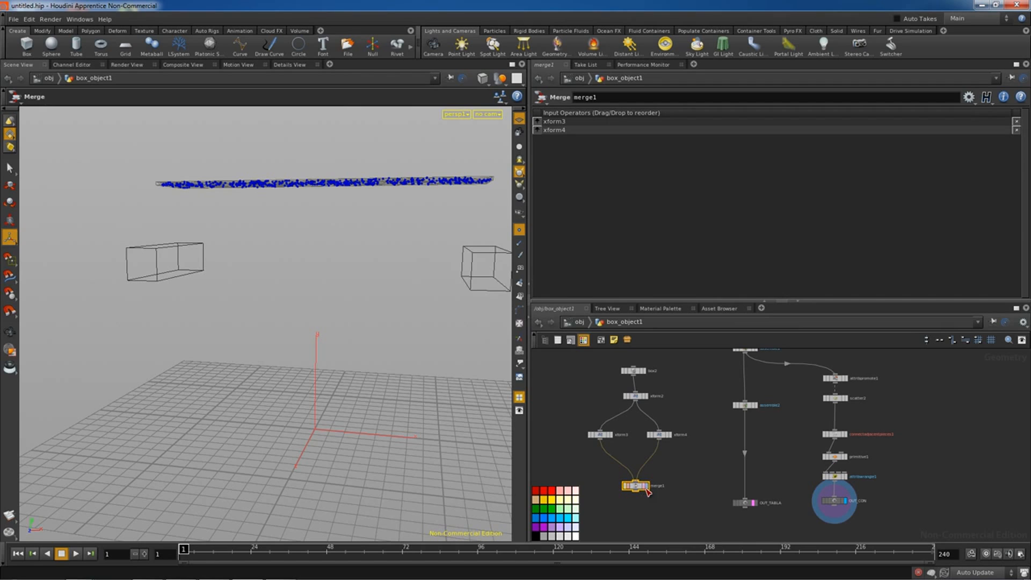
{"action": "middle_click_drag", "start_coordinate": [665, 488], "coordinate": [675, 467]}
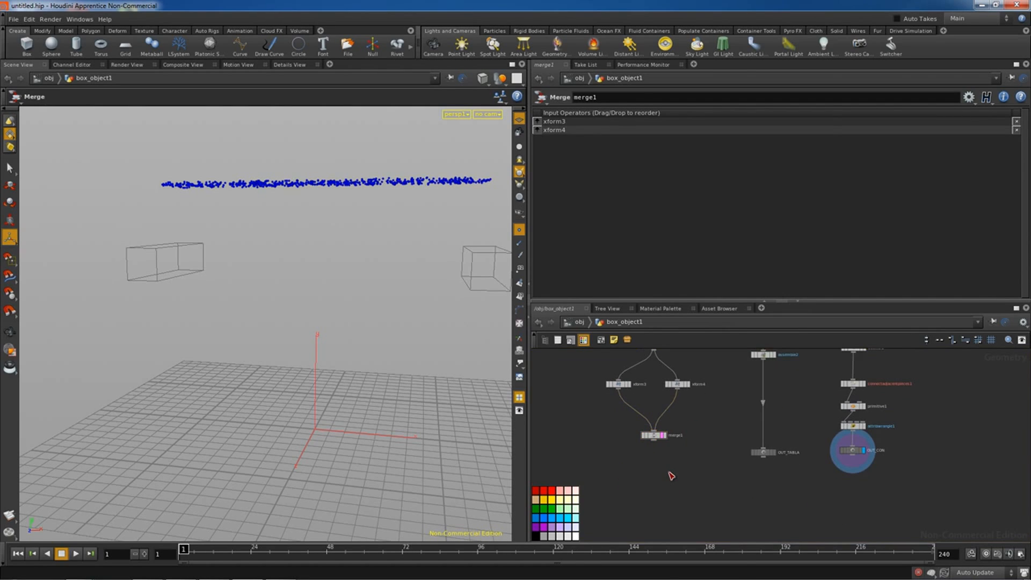
Add an Assemble node below the Merge node and connect it
{"action": "key", "text": "Tab"}
{"action": "type", "text": "Assemble"}
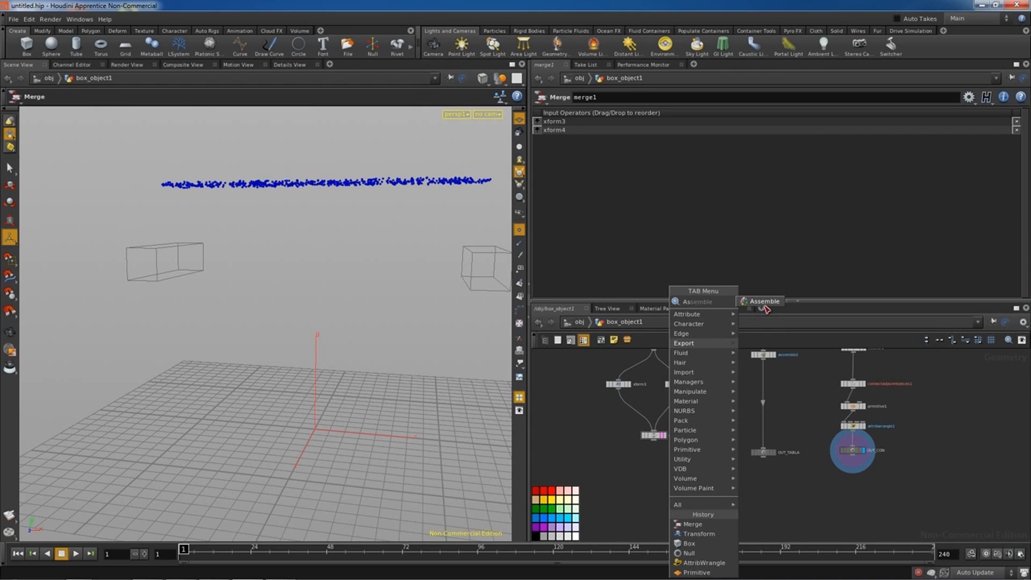
{"action": "left_click", "coordinate": [764, 304]}
{"action": "left_click", "coordinate": [656, 472]}
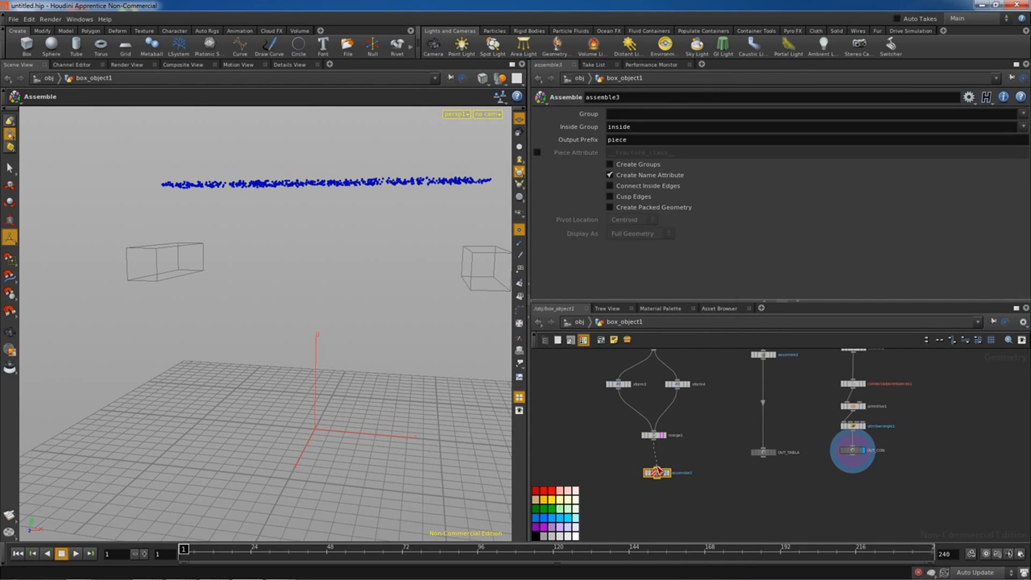
{"action": "left_click", "coordinate": [656, 467]}
{"action": "left_click_drag", "start_coordinate": [656, 471], "coordinate": [653, 458]}
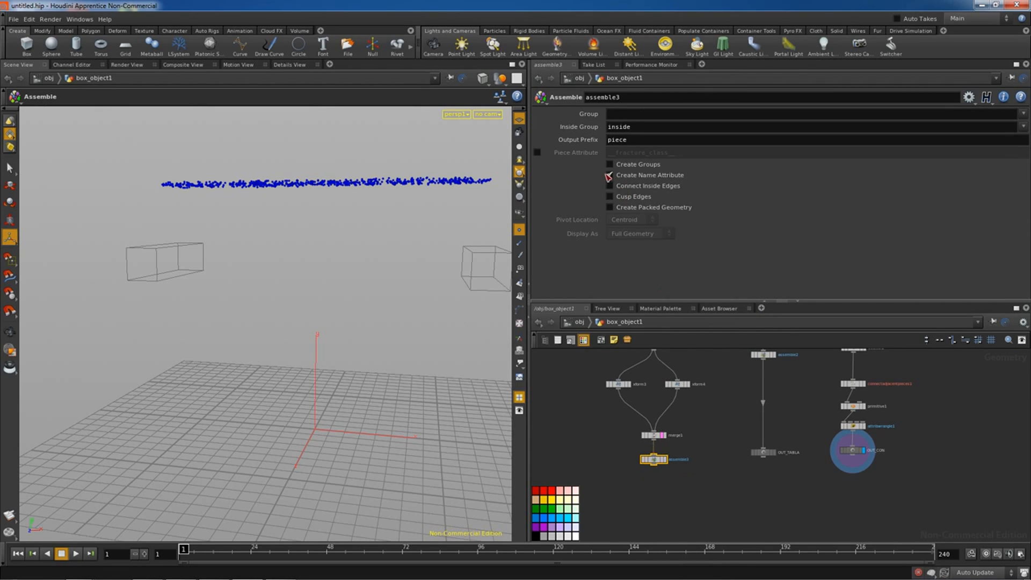
Enable Create Packed Geometry on the new Assemble node and set its Output Prefix to obstaculos
{"action": "left_click", "coordinate": [610, 207]}
{"action": "double_click", "coordinate": [654, 138]}
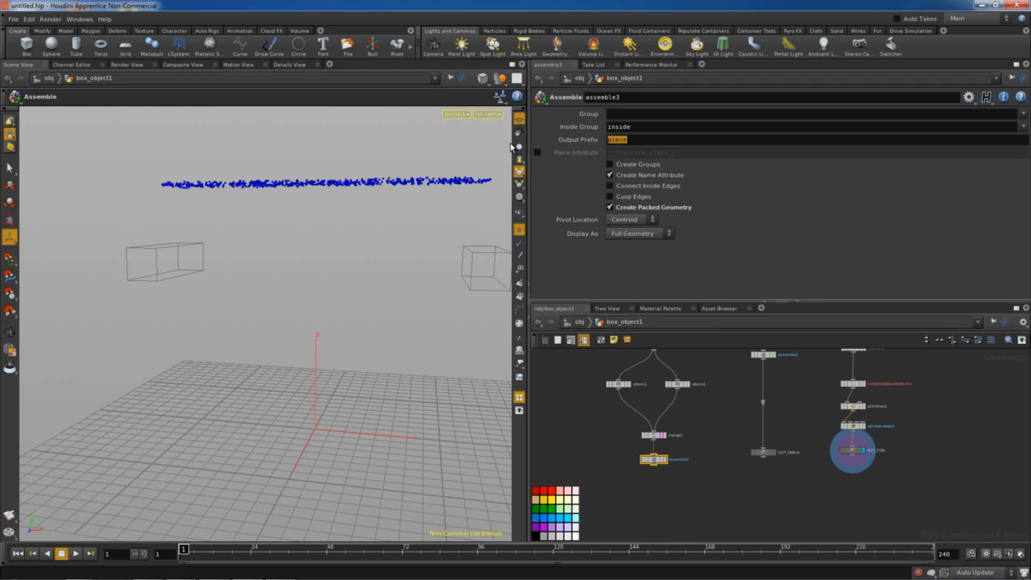
{"action": "type", "text": "obstaculos"}
{"action": "key", "text": "Return"}
Connect a Null node below the obstacles' Assemble node and name it OUT_OBSTACULOS
{"action": "key", "text": "Tab"}
{"action": "type", "text": "null"}
{"action": "key", "text": "Return"}
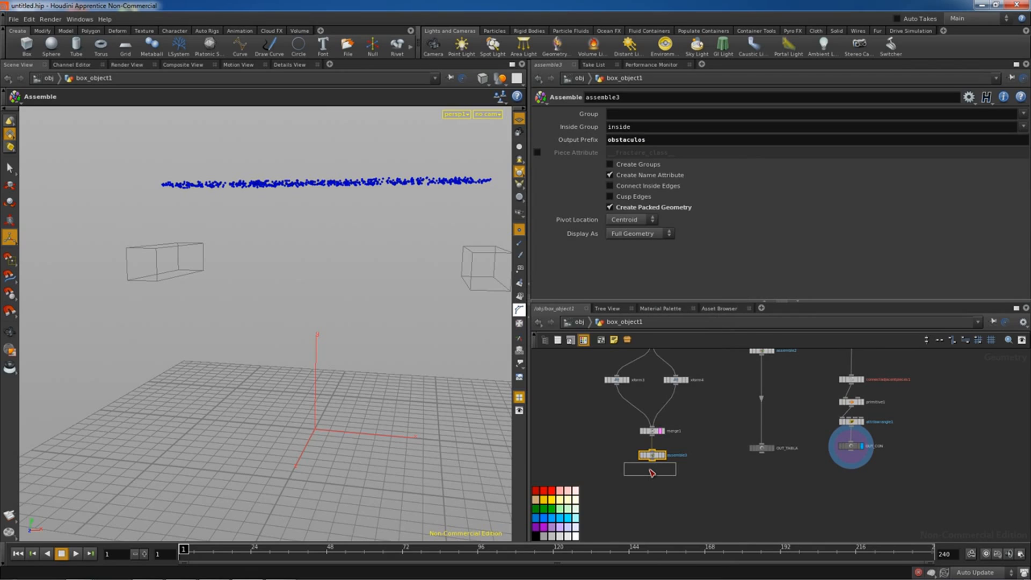
{"action": "left_click", "coordinate": [659, 484]}
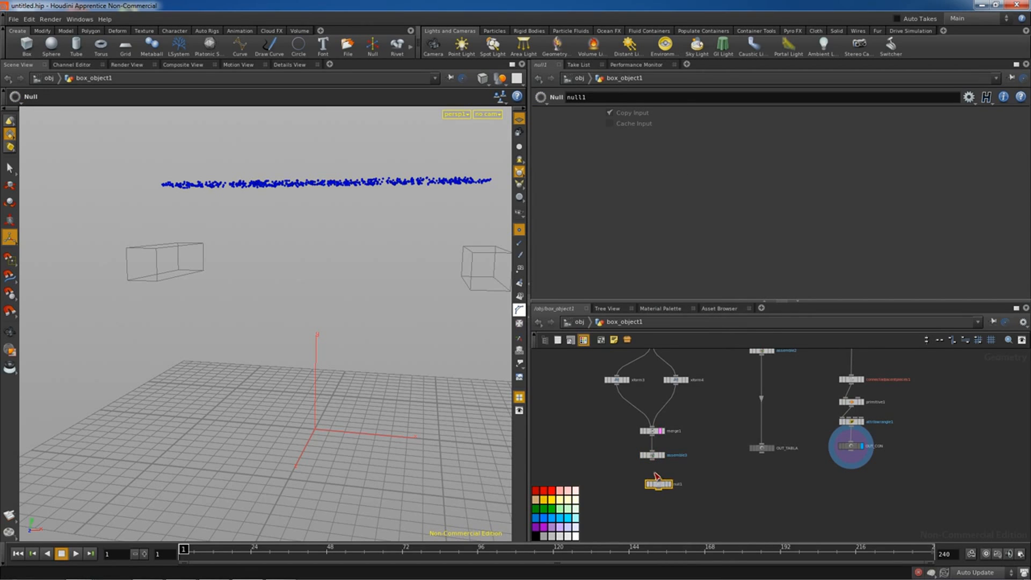
{"action": "left_click_drag", "start_coordinate": [653, 462], "coordinate": [658, 479]}
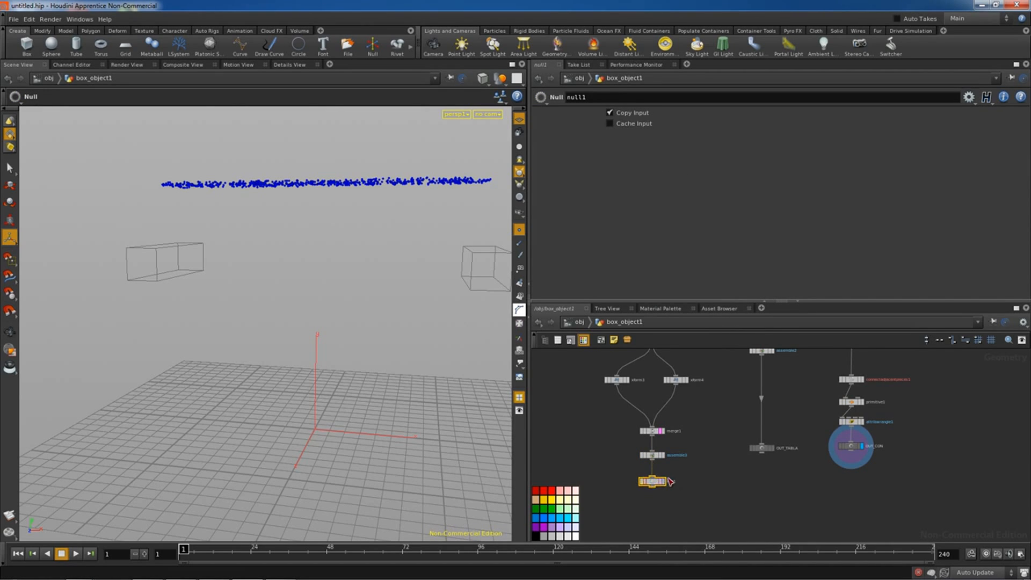
{"action": "double_click", "coordinate": [673, 481]}
{"action": "key", "text": "Return"}
Colour the OUT_OBSTACULOS node dark grey and line up OUT_TABLA and OUT_CON with it in one row
{"action": "left_click", "coordinate": [653, 482]}
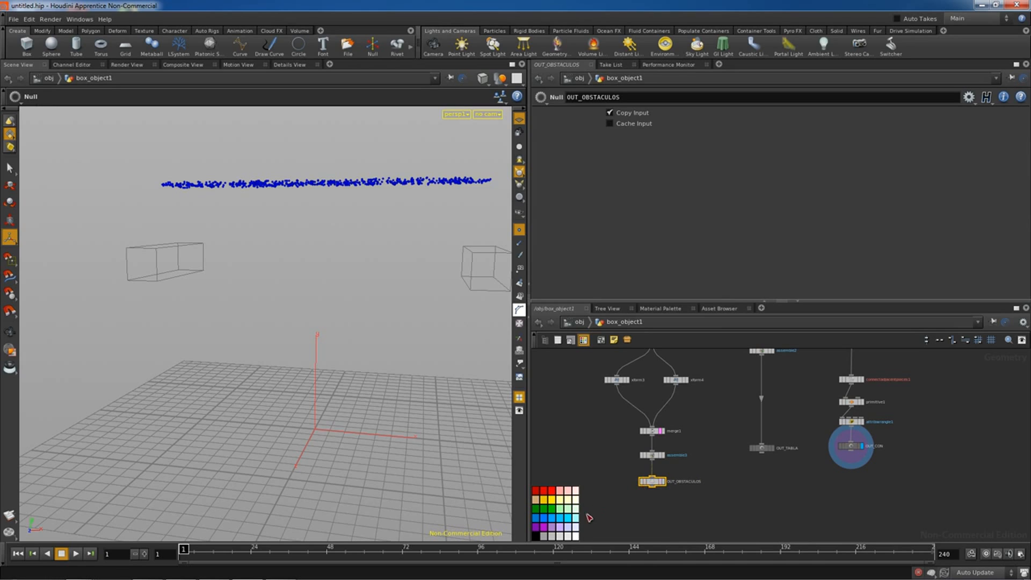
{"action": "left_click", "coordinate": [544, 539]}
{"action": "left_click_drag", "start_coordinate": [762, 451], "coordinate": [762, 482]}
{"action": "left_click_drag", "start_coordinate": [851, 446], "coordinate": [633, 510]}
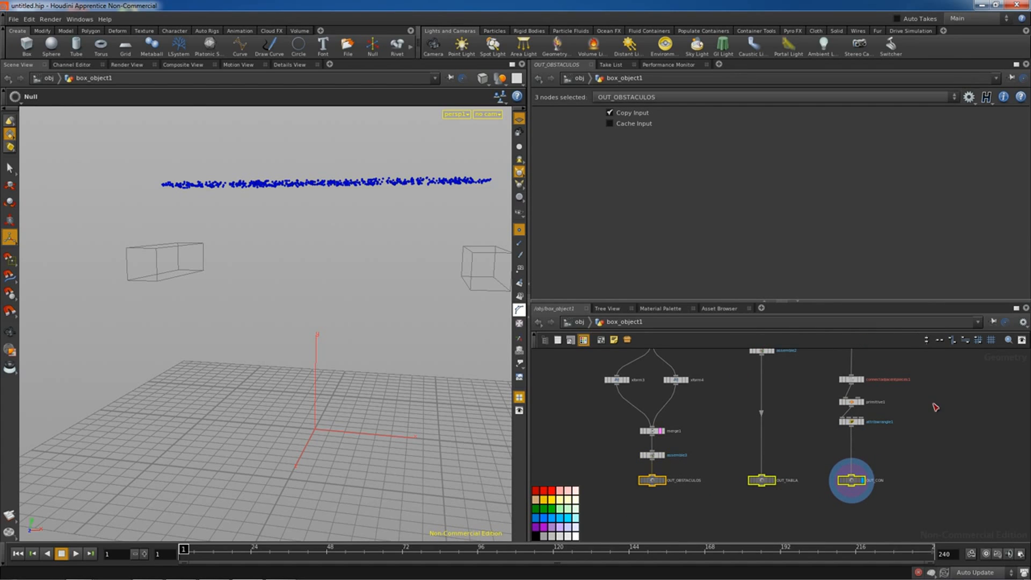
{"action": "left_click", "coordinate": [959, 475]}
{"action": "key", "text": "h"}
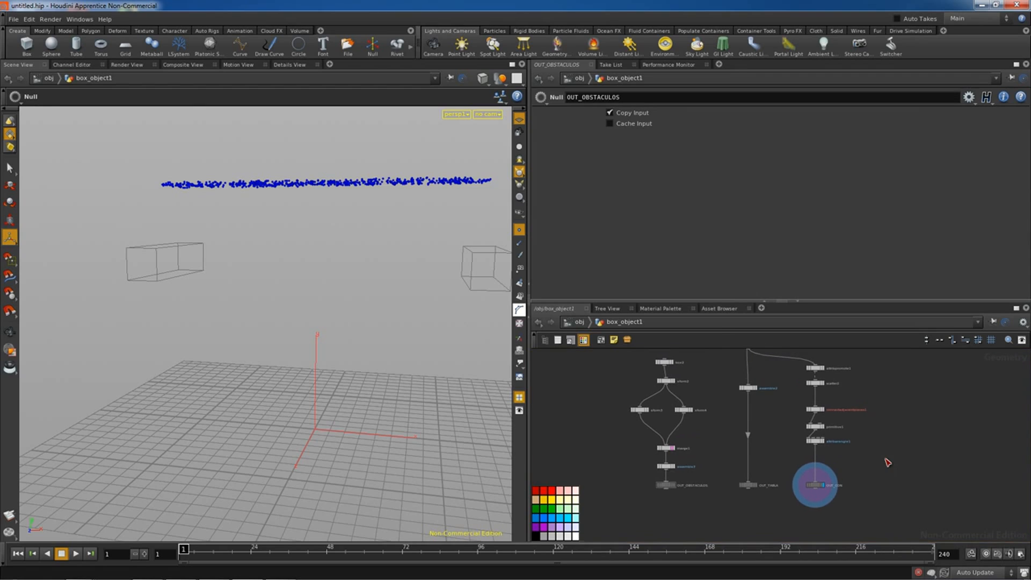
Add a DOP Network node beside OUT_CON and go inside it
{"action": "key", "text": "Tab"}
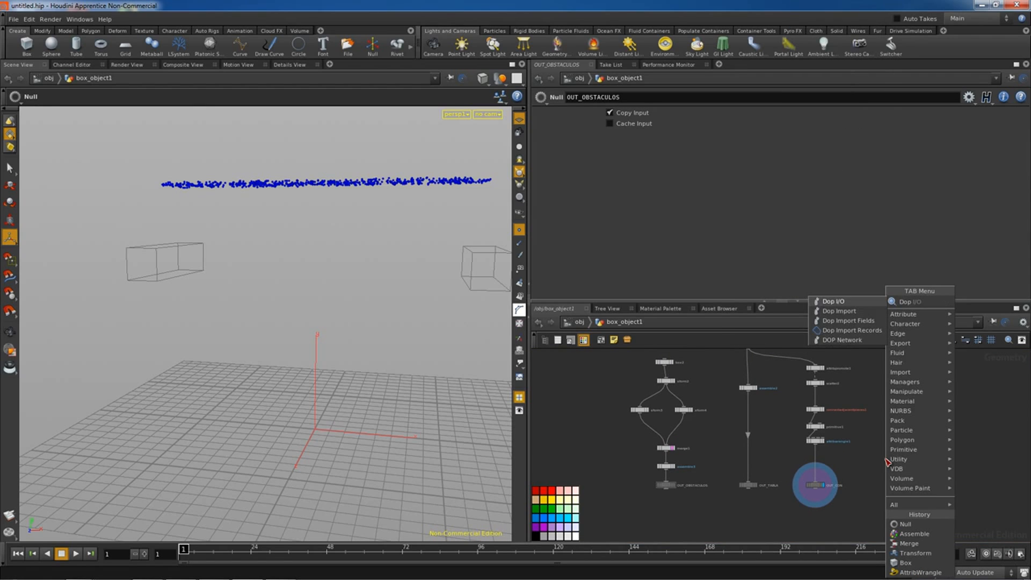
{"action": "left_click", "coordinate": [842, 340]}
{"action": "left_click", "coordinate": [910, 485]}
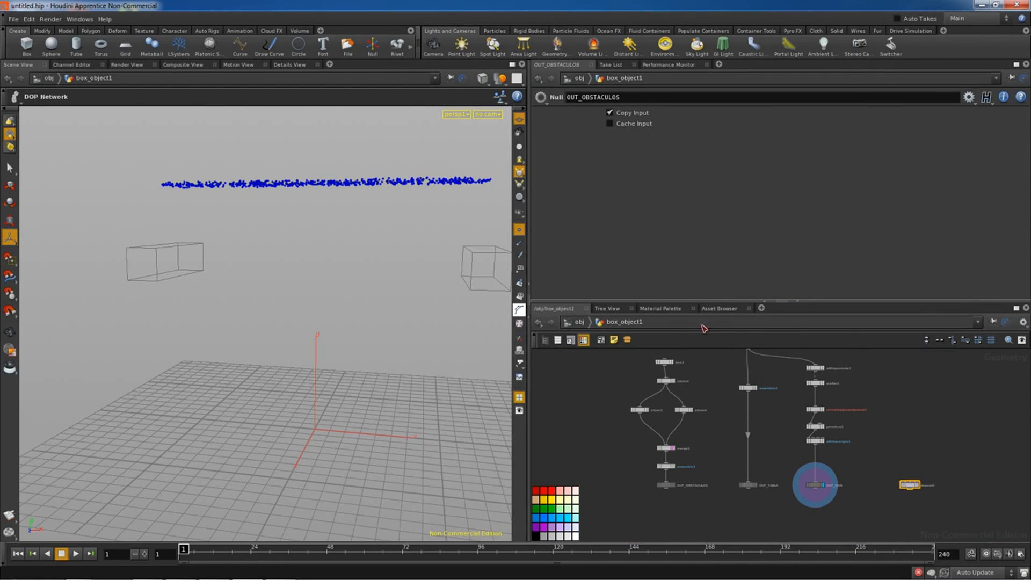
{"action": "double_click", "coordinate": [911, 486]}
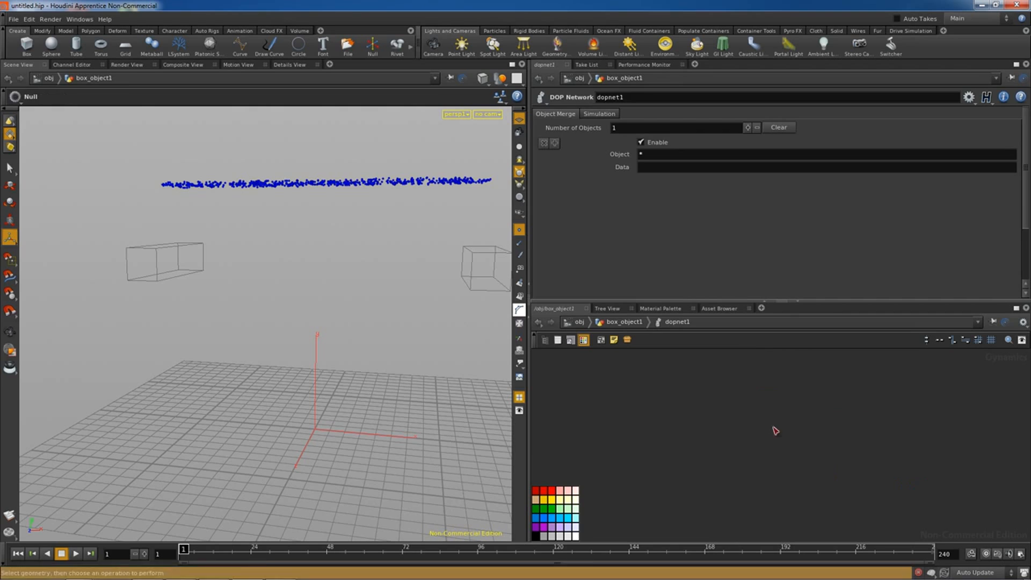
Add a Ground Plane node inside the DOP network
{"action": "key", "text": "Tab"}
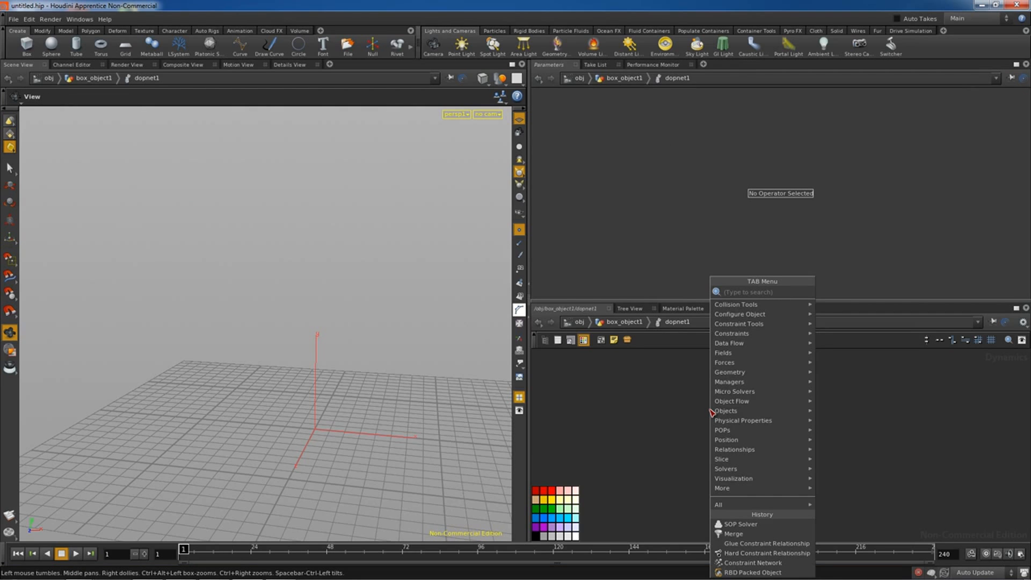
{"action": "key", "text": "Escape"}
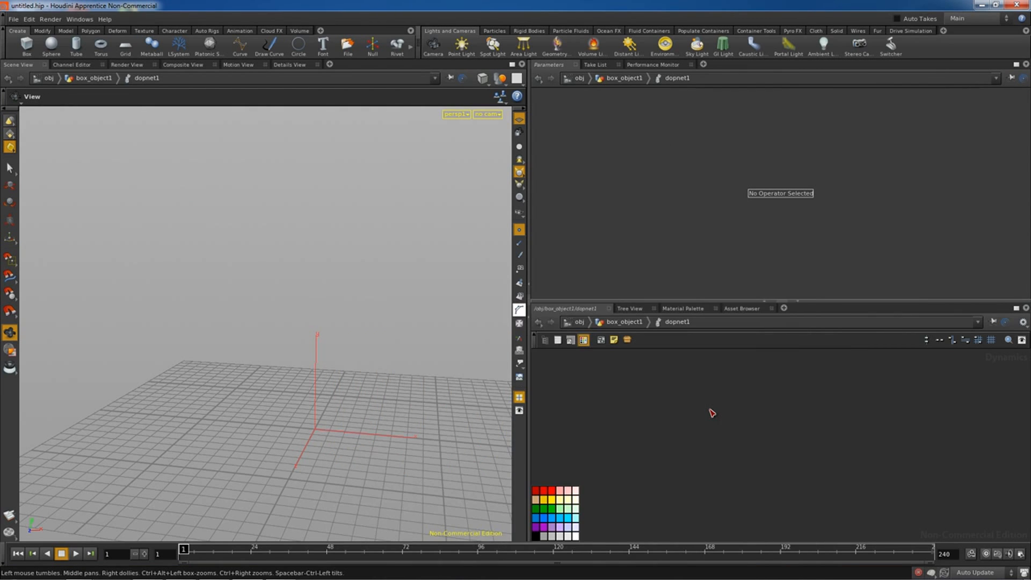
{"action": "key", "text": "Tab"}
{"action": "type", "text": "Ground"}
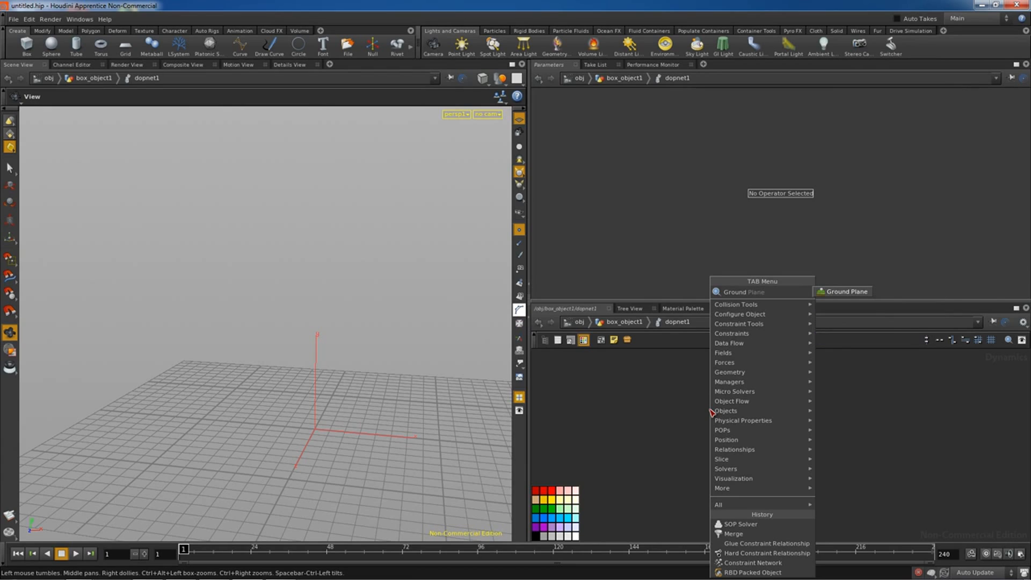
{"action": "left_click", "coordinate": [845, 293]}
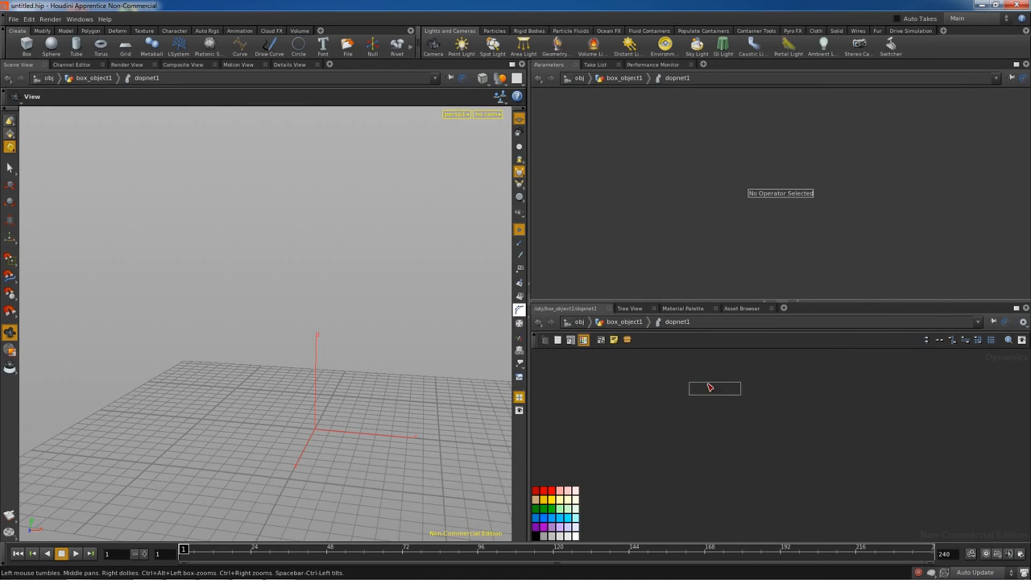
{"action": "left_click", "coordinate": [668, 396]}
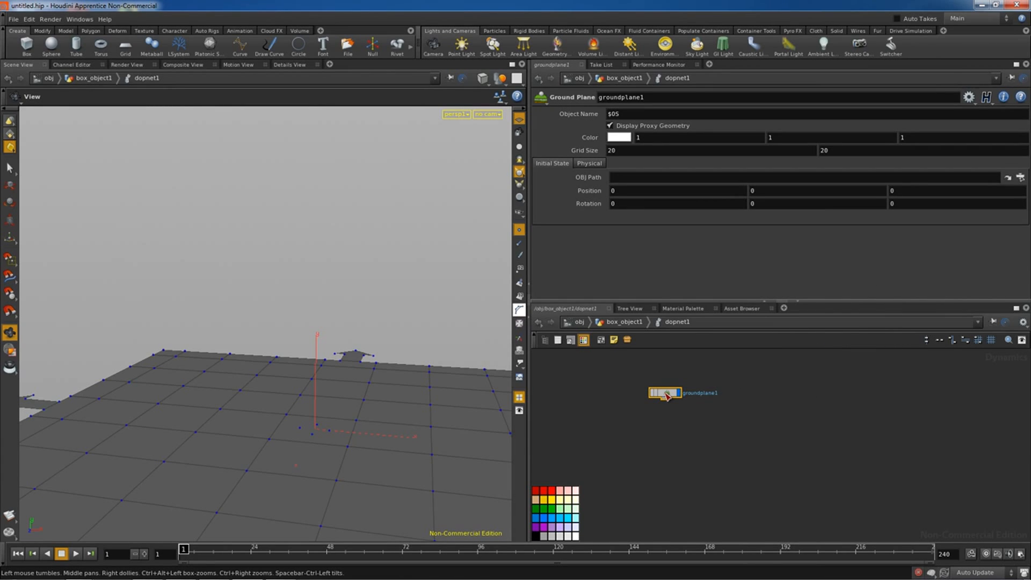
Add a Merge node below the ground plane and connect the ground plane to it
{"action": "key", "text": "Tab"}
{"action": "type", "text": "merge"}
{"action": "key", "text": "Return"}
{"action": "left_click", "coordinate": [753, 467]}
{"action": "left_click_drag", "start_coordinate": [667, 406], "coordinate": [757, 510]}
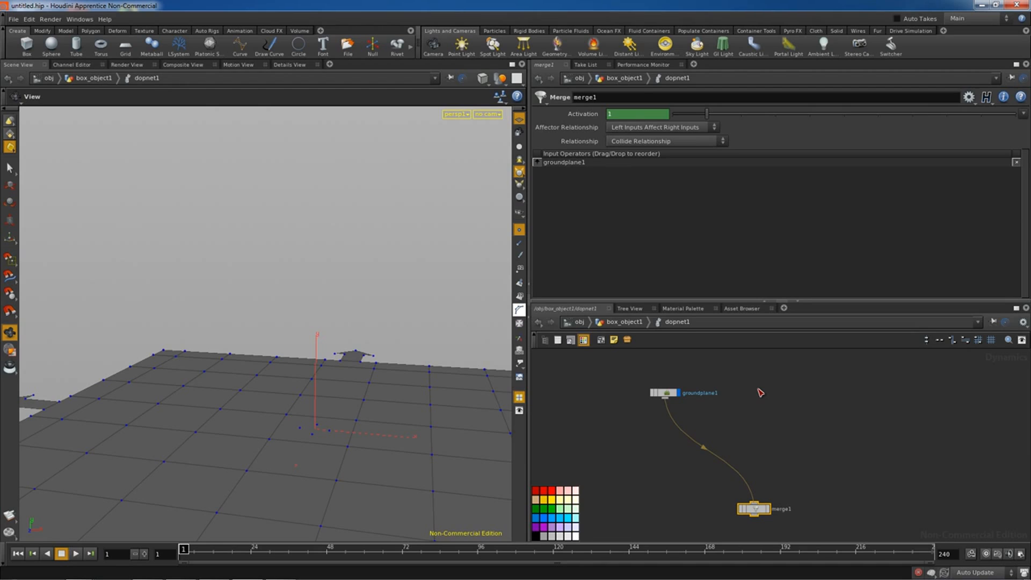
{"action": "middle_click_drag", "start_coordinate": [823, 425], "coordinate": [811, 430]}
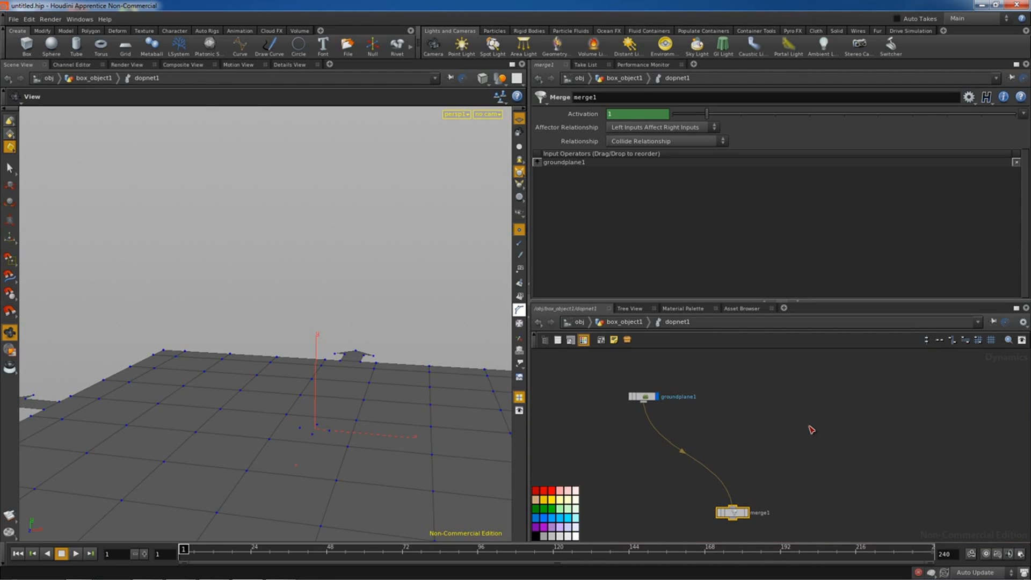
{"action": "key", "text": "Tab"}
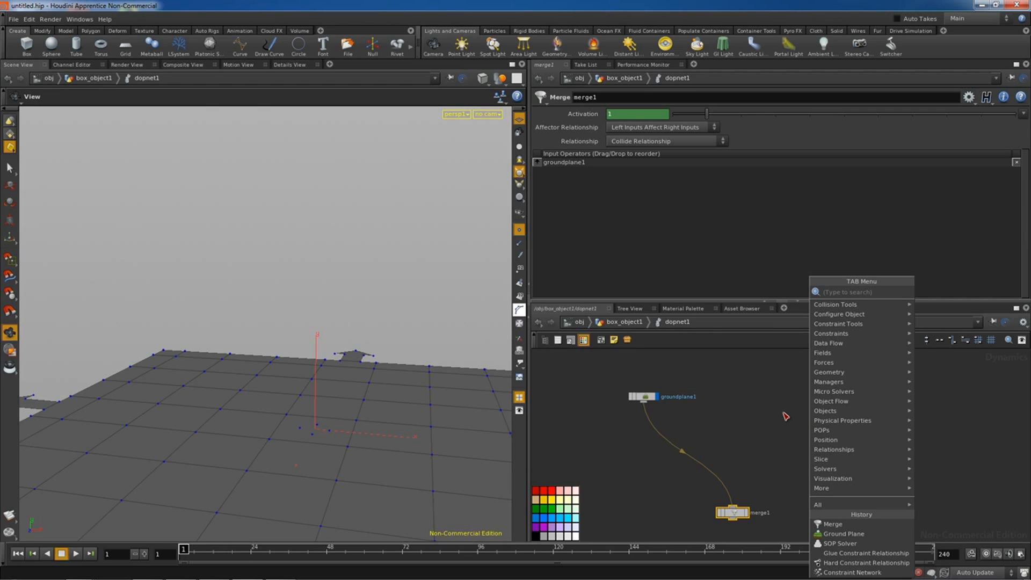
{"action": "key", "text": "Escape"}
{"action": "key", "text": "d"}
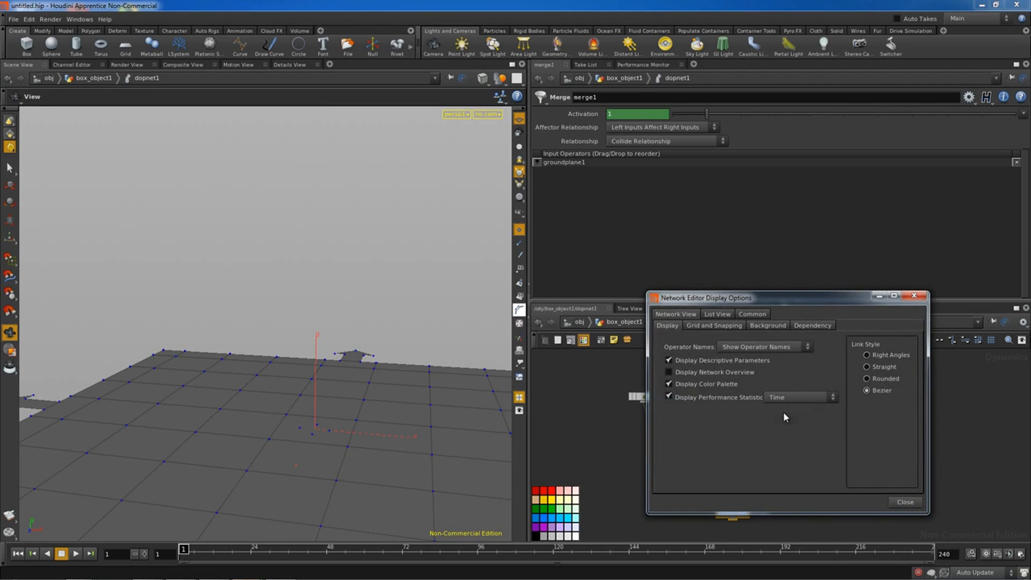
{"action": "left_click", "coordinate": [920, 298]}
Add an RBD Packed Object node and set its SOP Path to /obj/box_object1/OUT_TABLA
{"action": "key", "text": "Tab"}
{"action": "type", "text": "rbd"}
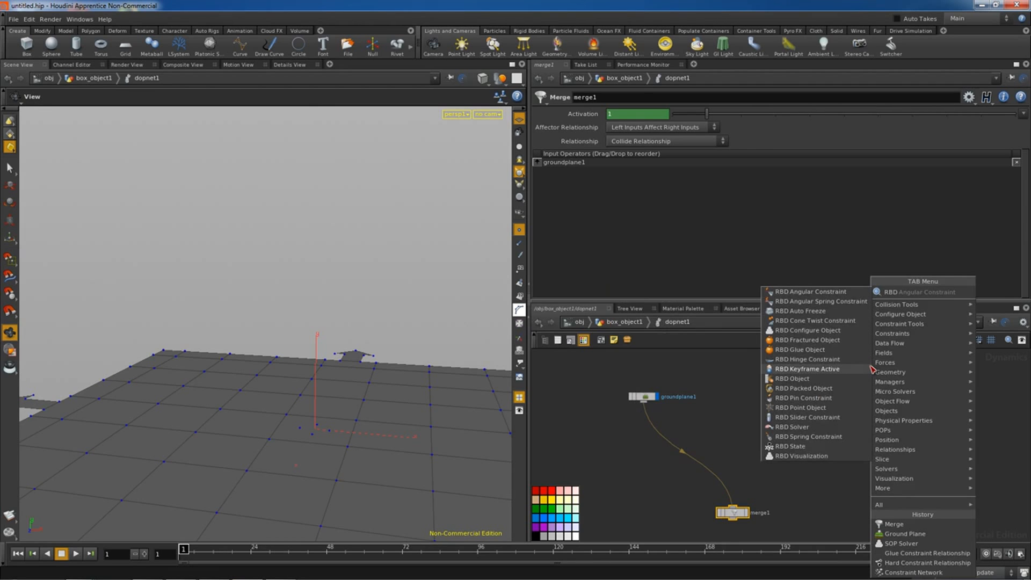
{"action": "left_click", "coordinate": [803, 389]}
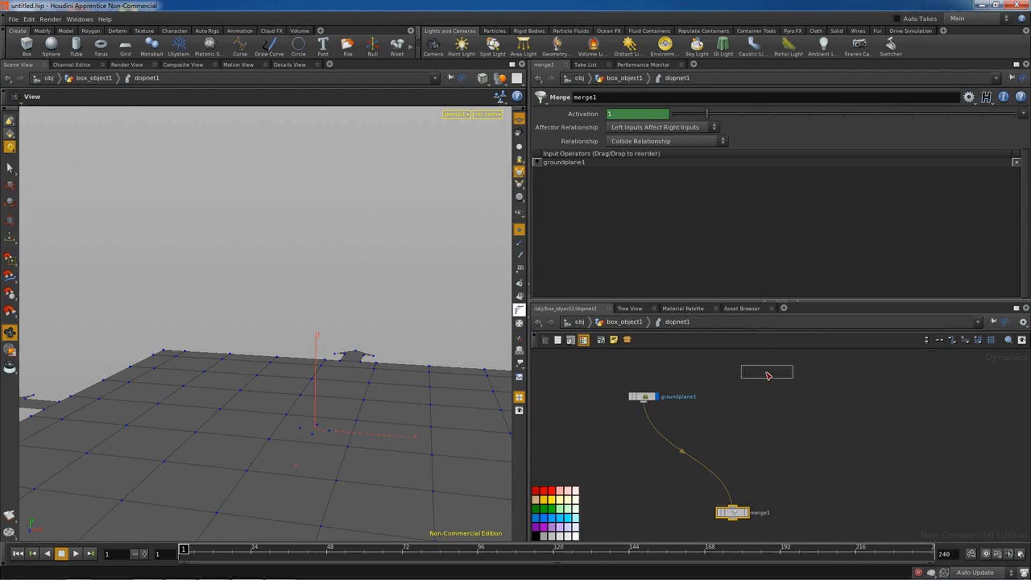
{"action": "left_click", "coordinate": [766, 371]}
{"action": "left_click", "coordinate": [1007, 162]}
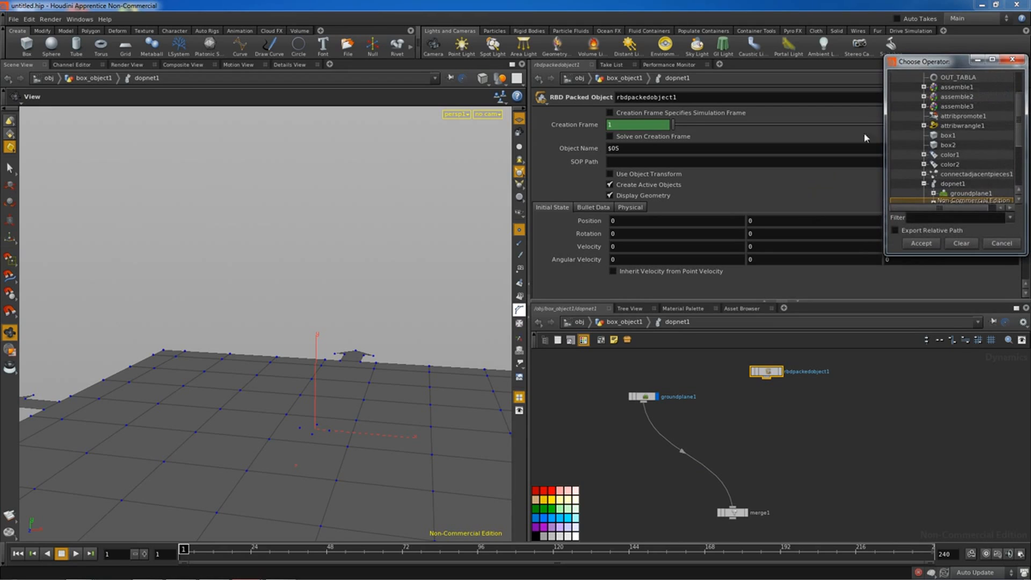
{"action": "left_click", "coordinate": [964, 78]}
{"action": "left_click", "coordinate": [925, 245]}
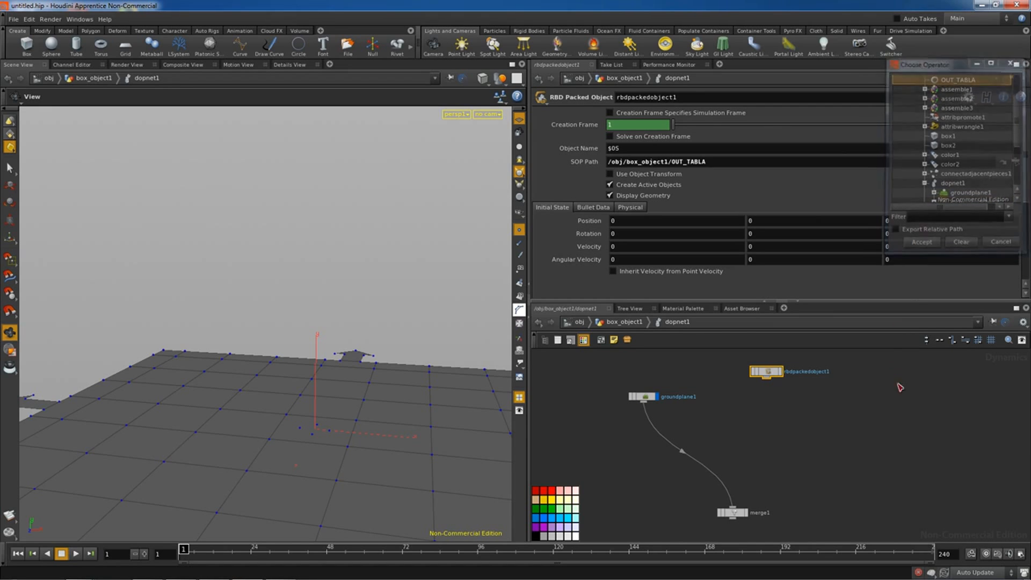
Add a second RBD Packed Object node to the right of the first one
{"action": "key", "text": "Tab"}
{"action": "type", "text": "rbd"}
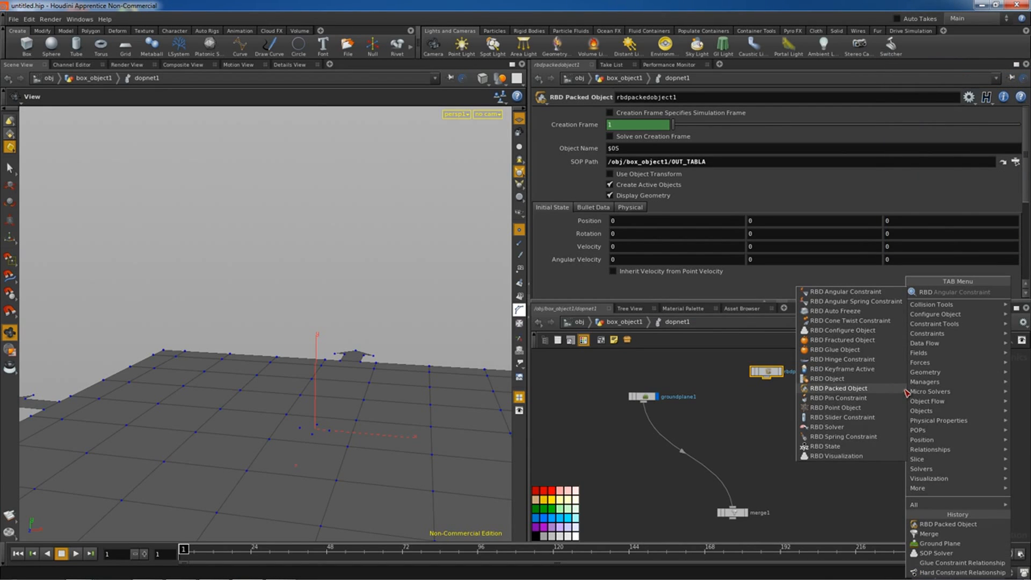
{"action": "left_click", "coordinate": [870, 388]}
{"action": "left_click", "coordinate": [923, 367]}
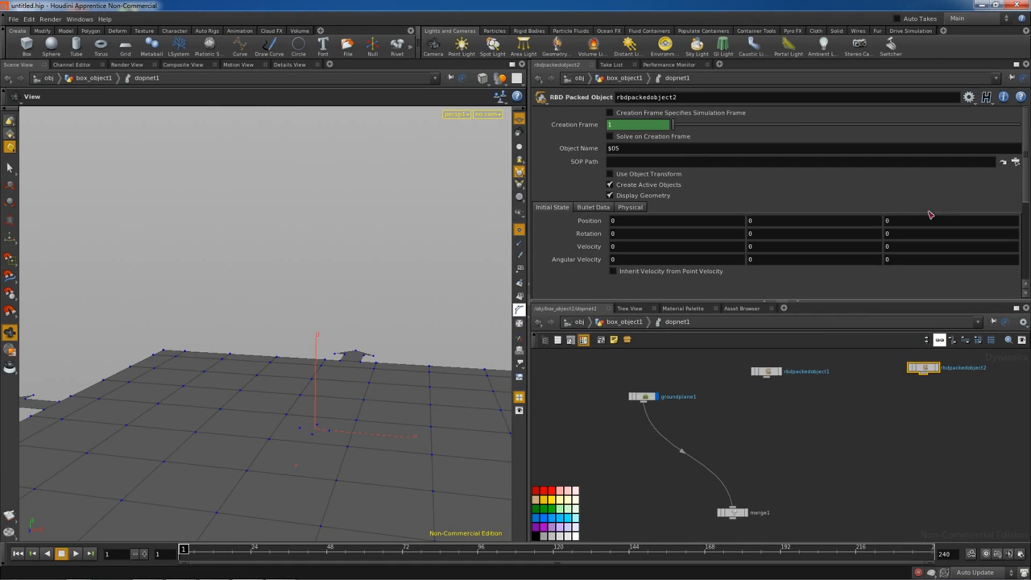
Set the second packed object's SOP Path to /obj/box_object1/OUT_OBSTACULOS and disable Create Active Objects
{"action": "left_click", "coordinate": [1016, 162]}
{"action": "scroll", "coordinate": [1019, 98], "scroll_direction": "down", "scroll_amount": 2}
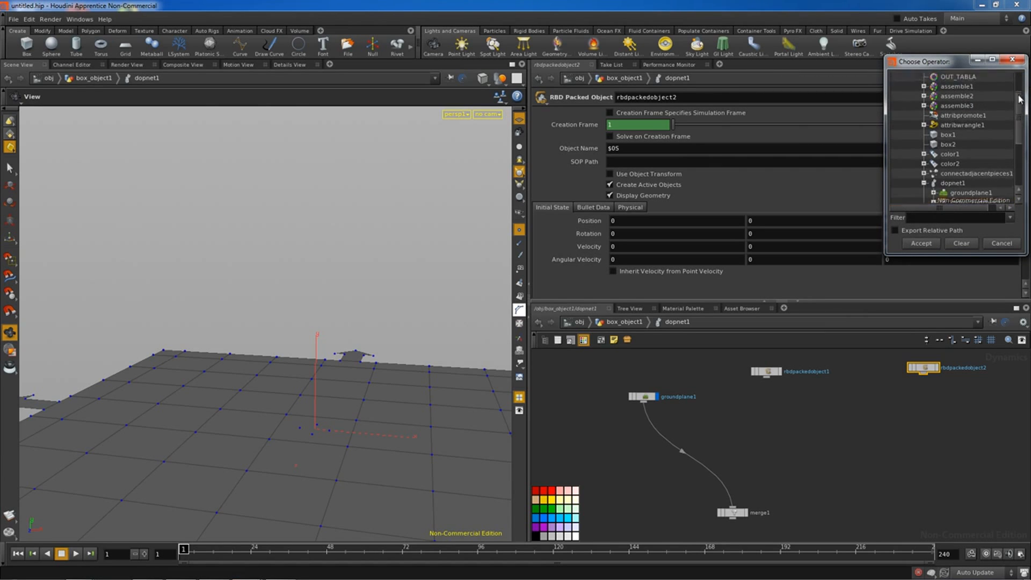
{"action": "scroll", "coordinate": [1019, 98], "scroll_direction": "up", "scroll_amount": 2}
{"action": "left_click", "coordinate": [969, 116]}
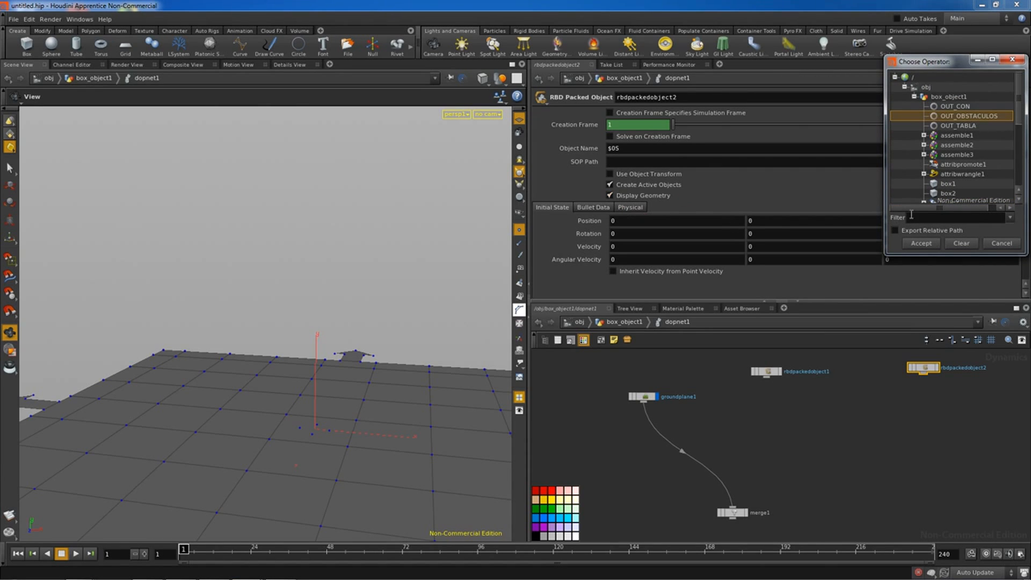
{"action": "left_click", "coordinate": [920, 243]}
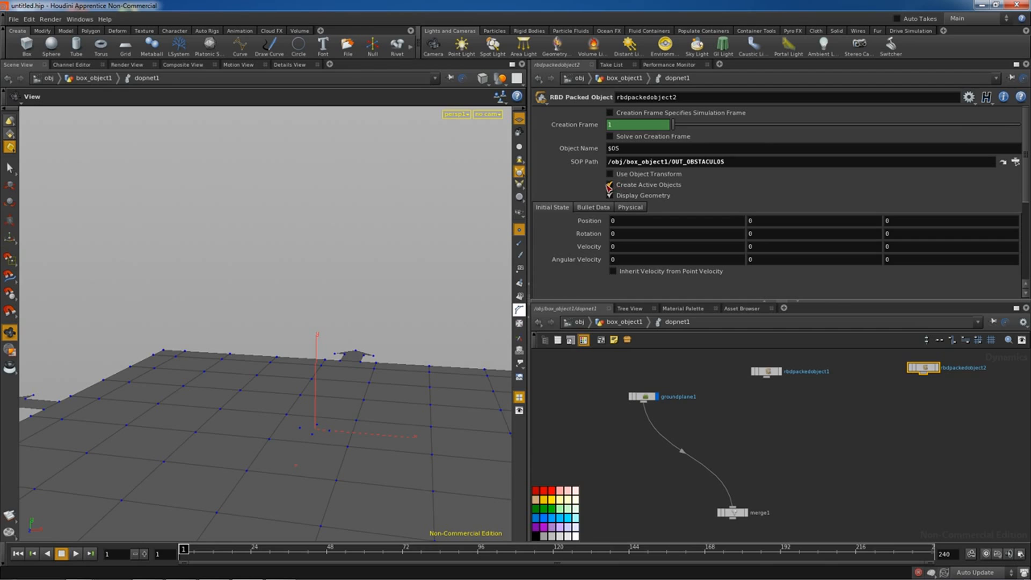
{"action": "left_click", "coordinate": [610, 184]}
{"action": "right_click", "coordinate": [879, 427]}
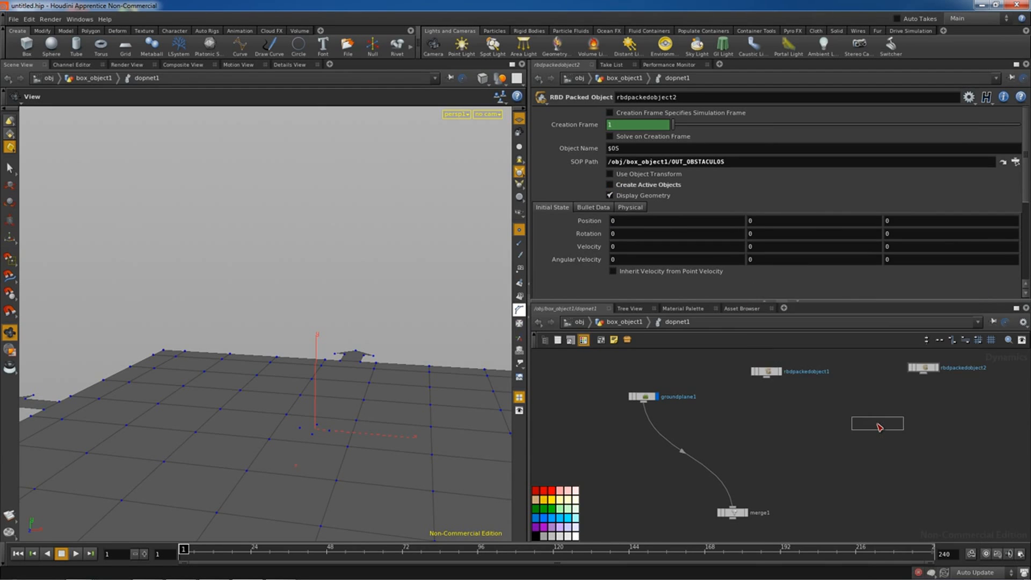
{"action": "left_click", "coordinate": [879, 427]}
{"action": "key", "text": "Delete"}
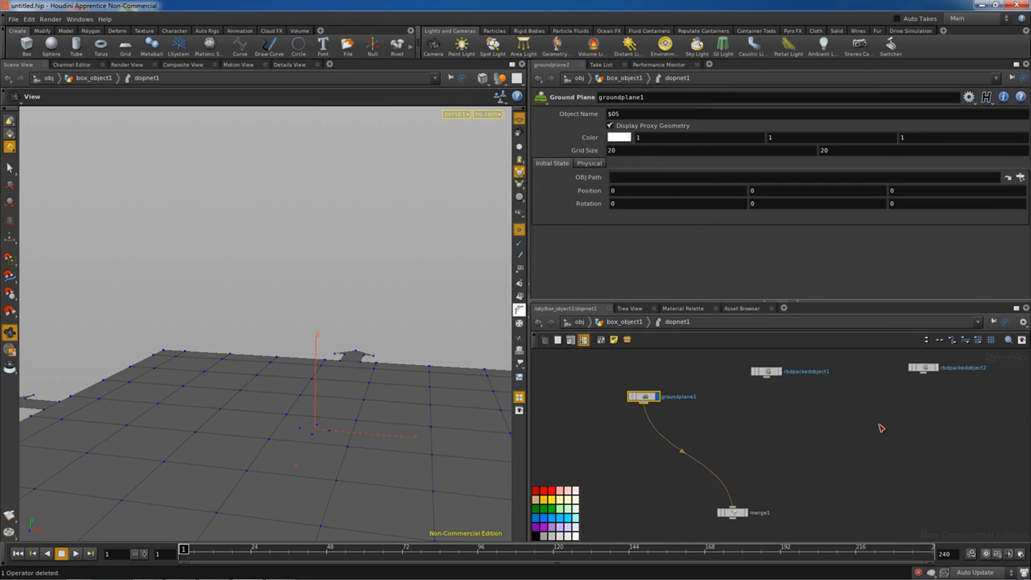
Add a second Merge node below the two RBD Packed Object nodes and connect both of them to it
{"action": "key", "text": "Tab"}
{"action": "key", "text": "Return"}
{"action": "left_click", "coordinate": [846, 425]}
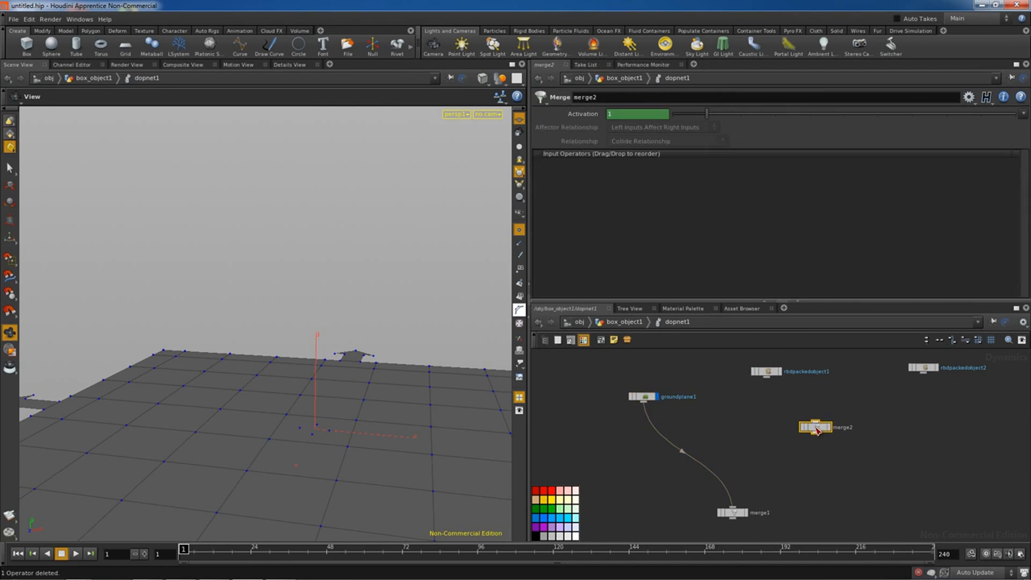
{"action": "left_click", "coordinate": [766, 378]}
{"action": "left_click", "coordinate": [815, 423]}
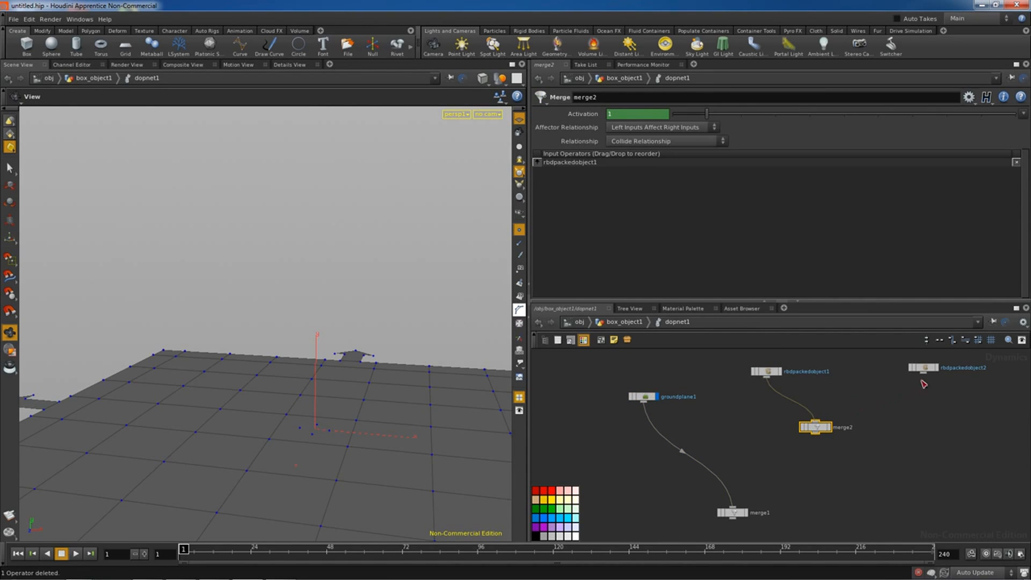
{"action": "left_click", "coordinate": [817, 422]}
{"action": "left_click_drag", "start_coordinate": [816, 427], "coordinate": [806, 417]}
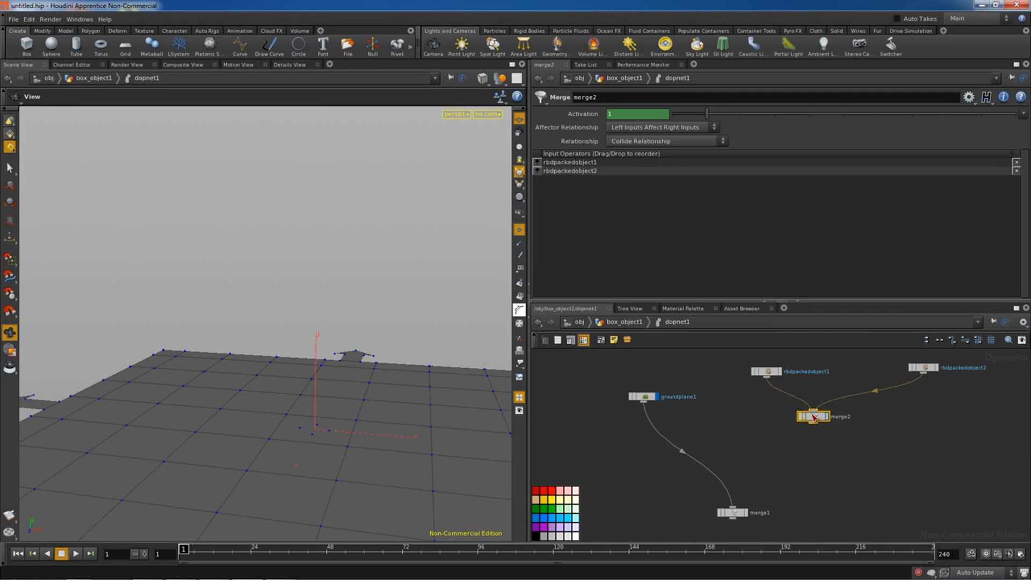
Add a Bullet Solver node below the packed objects' Merge and connect that Merge to its first input
{"action": "key", "text": "Tab"}
{"action": "type", "text": "Bull"}
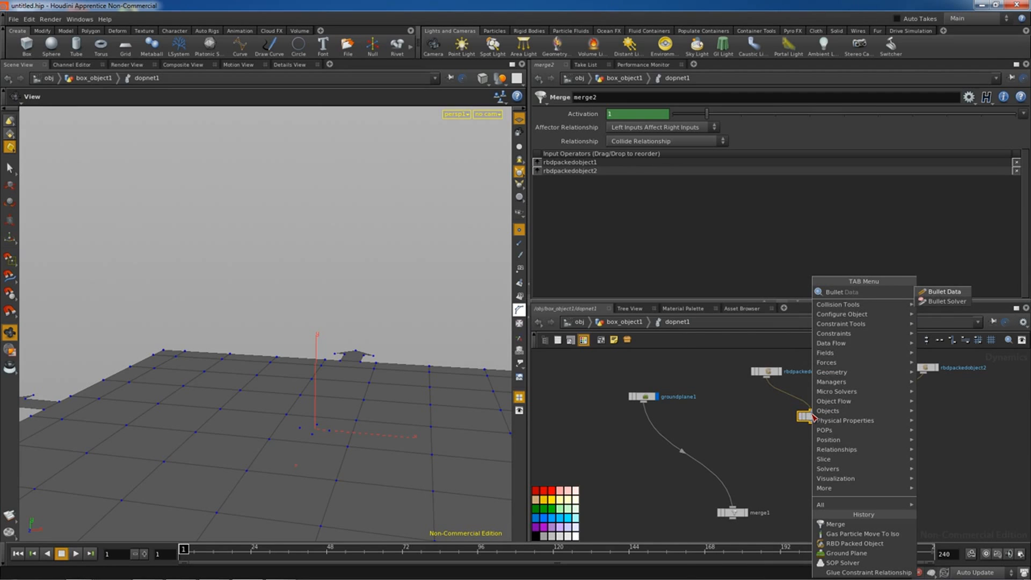
{"action": "left_click", "coordinate": [937, 301]}
{"action": "left_click", "coordinate": [829, 461]}
{"action": "left_click", "coordinate": [813, 424]}
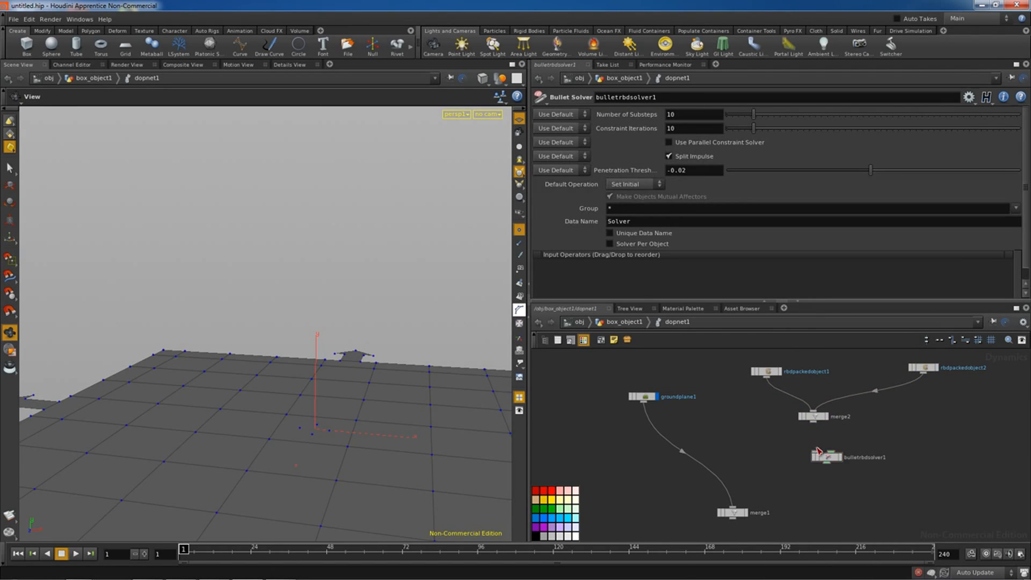
{"action": "left_click", "coordinate": [820, 451]}
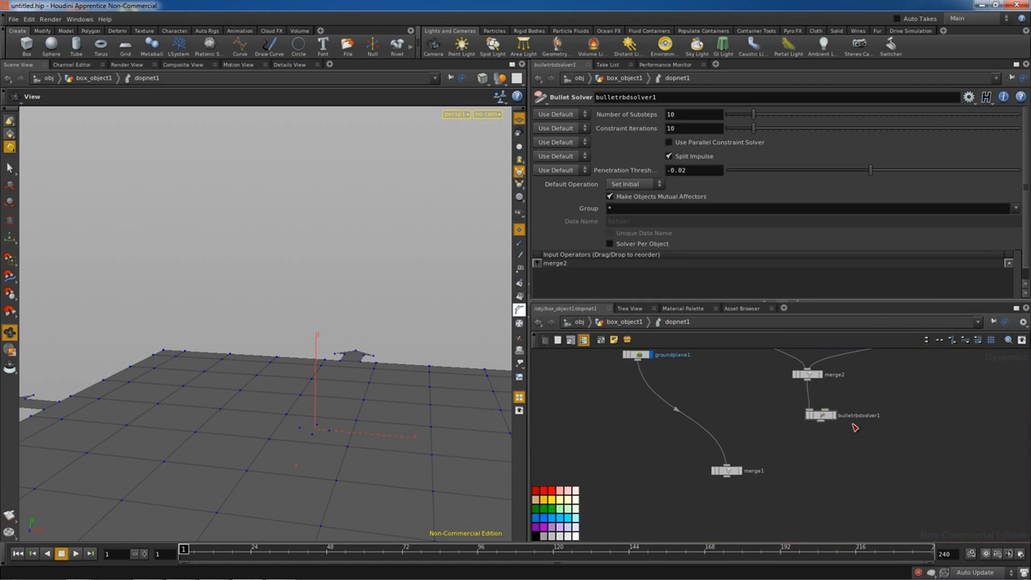
Add a Gravity Force node below the Bullet Solver and connect the solver to its first input
{"action": "key", "text": "Tab"}
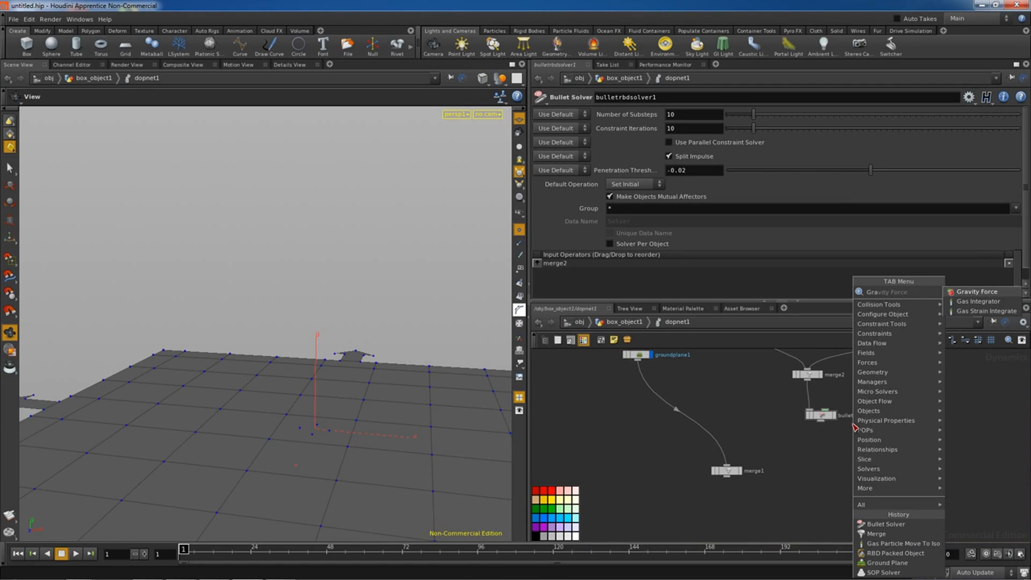
{"action": "left_click", "coordinate": [980, 293]}
{"action": "left_click", "coordinate": [818, 445]}
{"action": "left_click", "coordinate": [821, 420]}
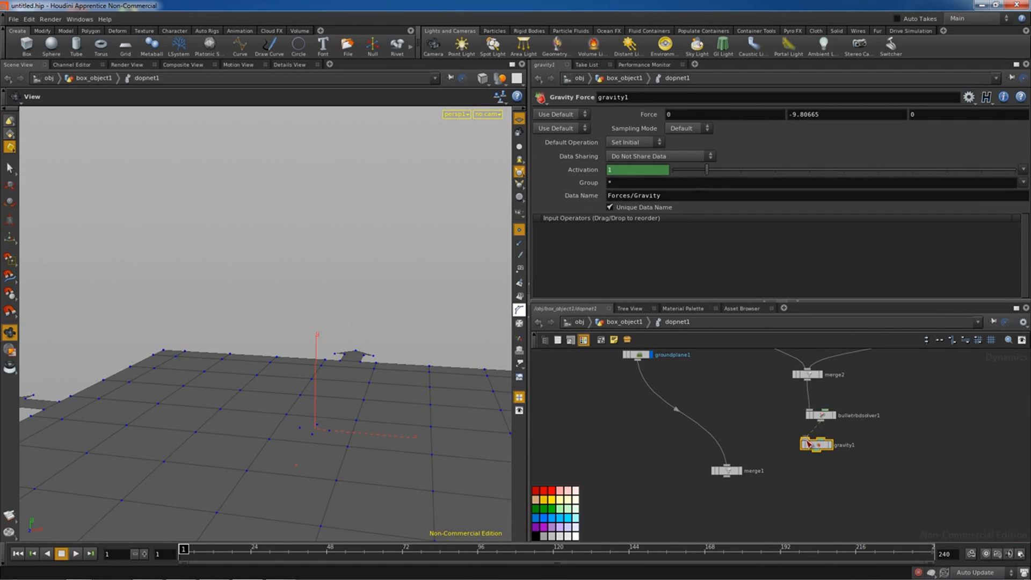
{"action": "left_click", "coordinate": [804, 439]}
Connect the Gravity Force to the ground plane's Merge node and set the display flag on that Merge
{"action": "left_click_drag", "start_coordinate": [735, 474], "coordinate": [743, 514]}
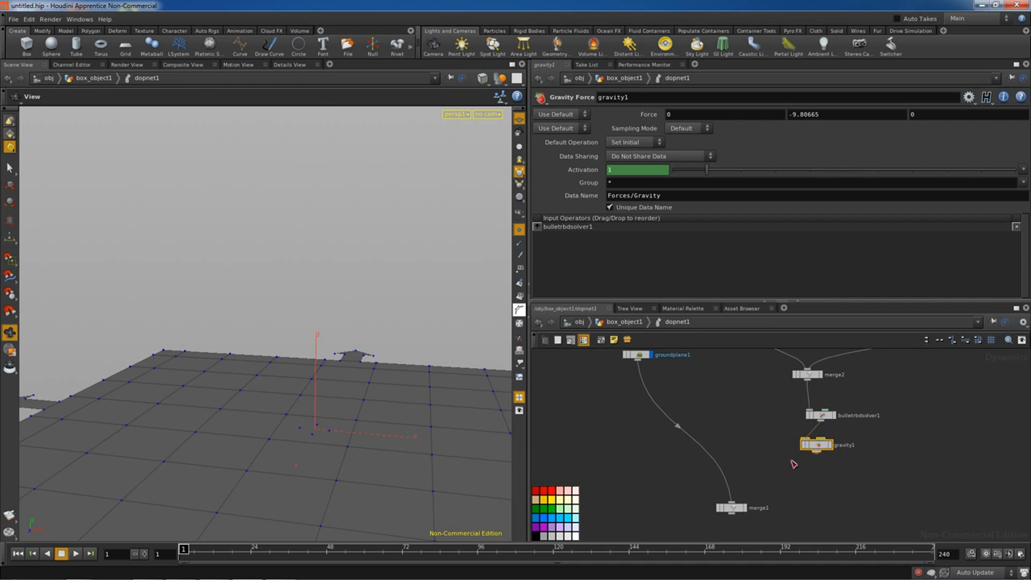
{"action": "left_click", "coordinate": [731, 503]}
{"action": "left_click", "coordinate": [744, 507]}
Play the simulation to check how the plank pieces collide with the obstacles and ground, stopping at about frame 83
{"action": "right_click_drag", "start_coordinate": [376, 376], "coordinate": [324, 354]}
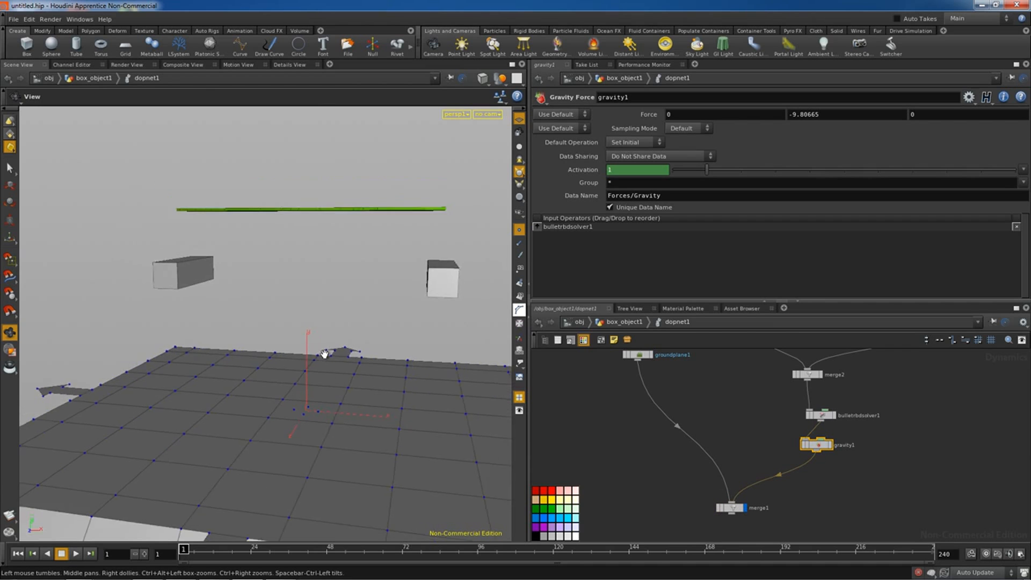
{"action": "left_click_drag", "start_coordinate": [324, 354], "coordinate": [138, 478]}
{"action": "left_click", "coordinate": [76, 554]}
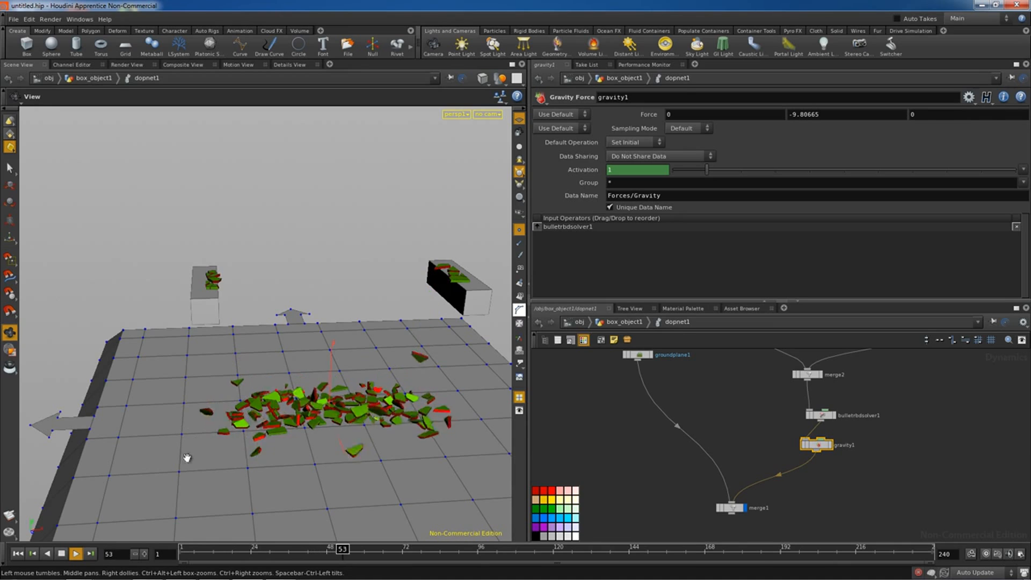
{"action": "left_click", "coordinate": [61, 553]}
{"action": "middle_click_drag", "start_coordinate": [865, 440], "coordinate": [796, 432]}
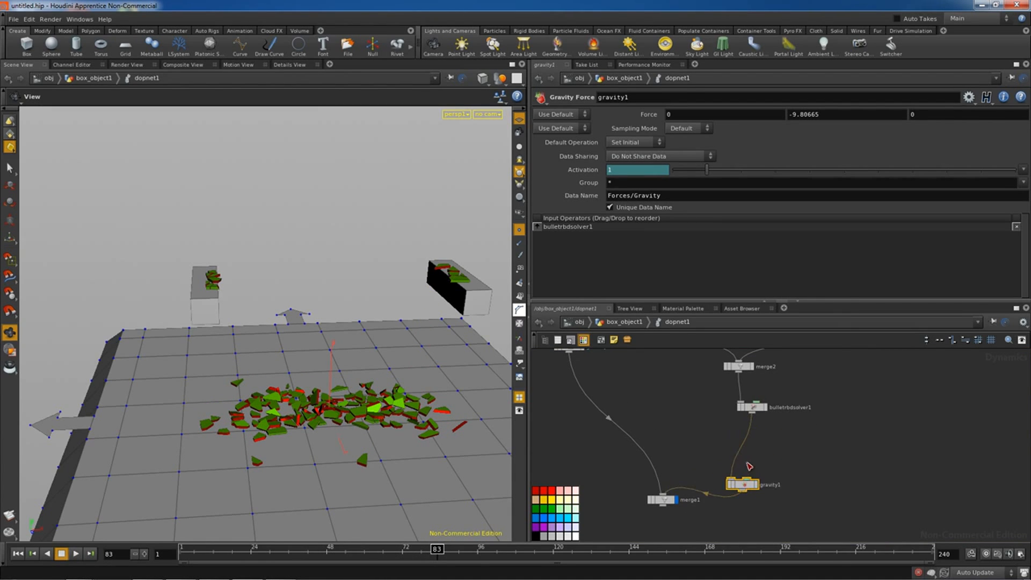
{"action": "key", "text": "Tab"}
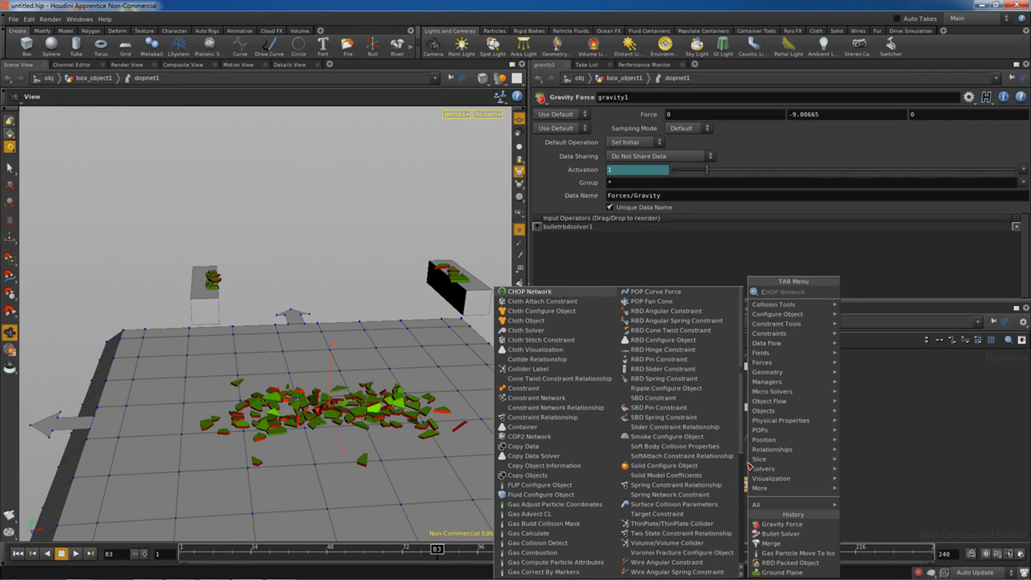
{"action": "key", "text": "Escape"}
{"action": "key", "text": "Tab"}
{"action": "type", "text": "s"}
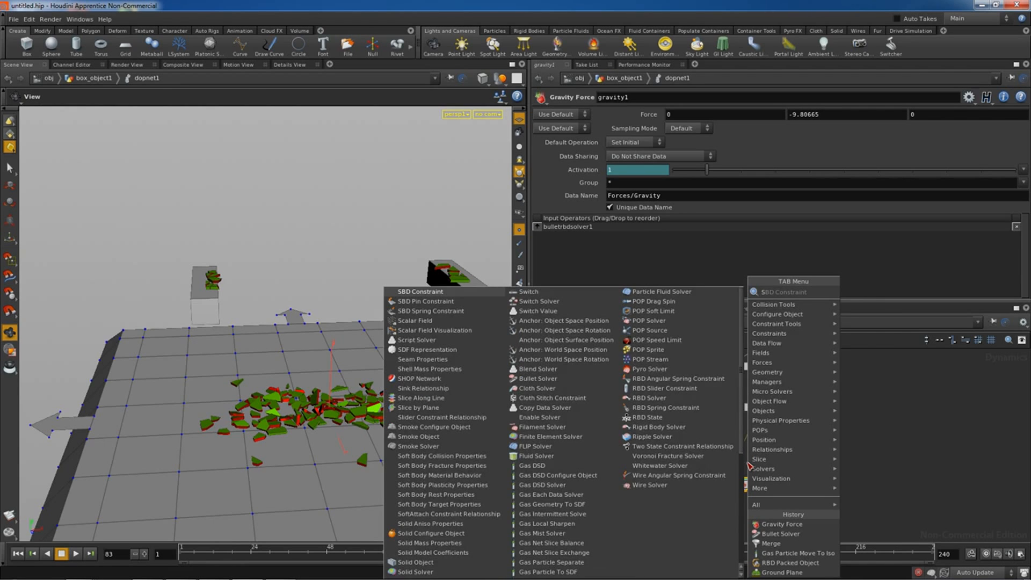
{"action": "key", "text": "Escape"}
Insert a Constraint Network node between the Bullet Solver and the Gravity Force
{"action": "key", "text": "Tab"}
{"action": "type", "text": "constraint"}
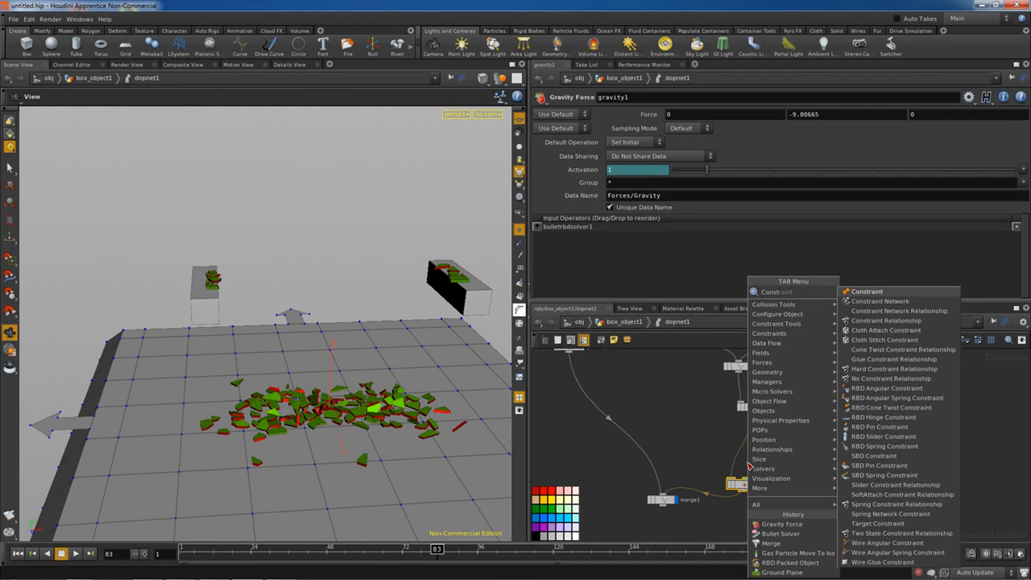
{"action": "left_click", "coordinate": [945, 302]}
{"action": "left_click", "coordinate": [754, 443]}
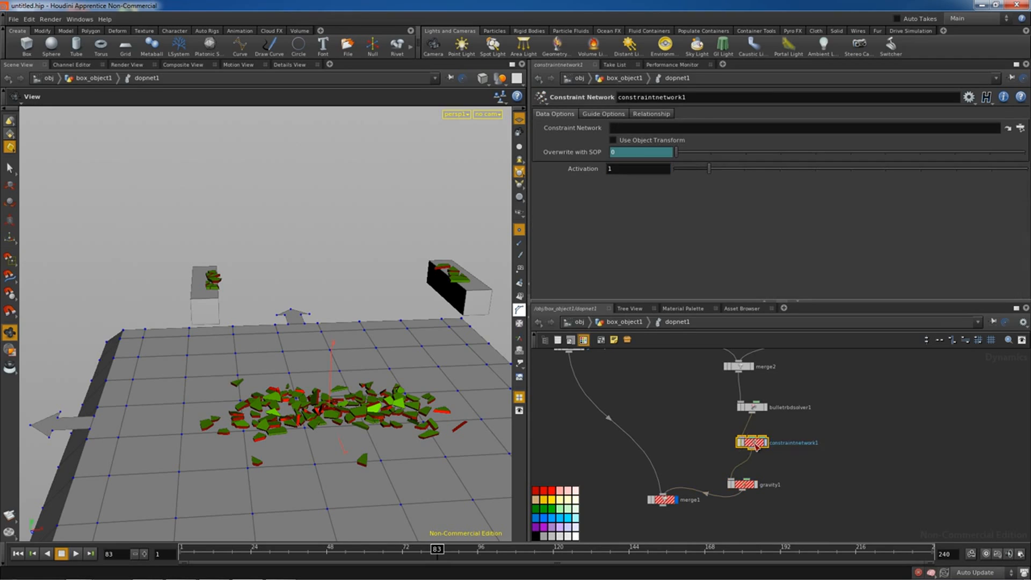
{"action": "left_click_drag", "start_coordinate": [756, 445], "coordinate": [770, 448]}
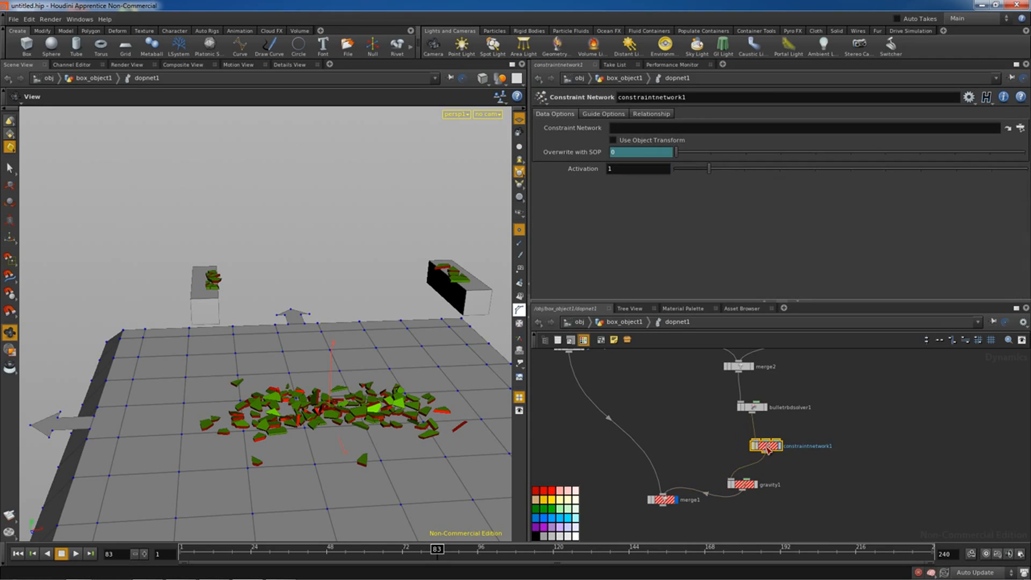
Set the Constraint Network's source geometry to /obj/box_object1/OUT_CON
{"action": "left_click", "coordinate": [1020, 128]}
{"action": "left_click_drag", "start_coordinate": [957, 127], "coordinate": [957, 135]}
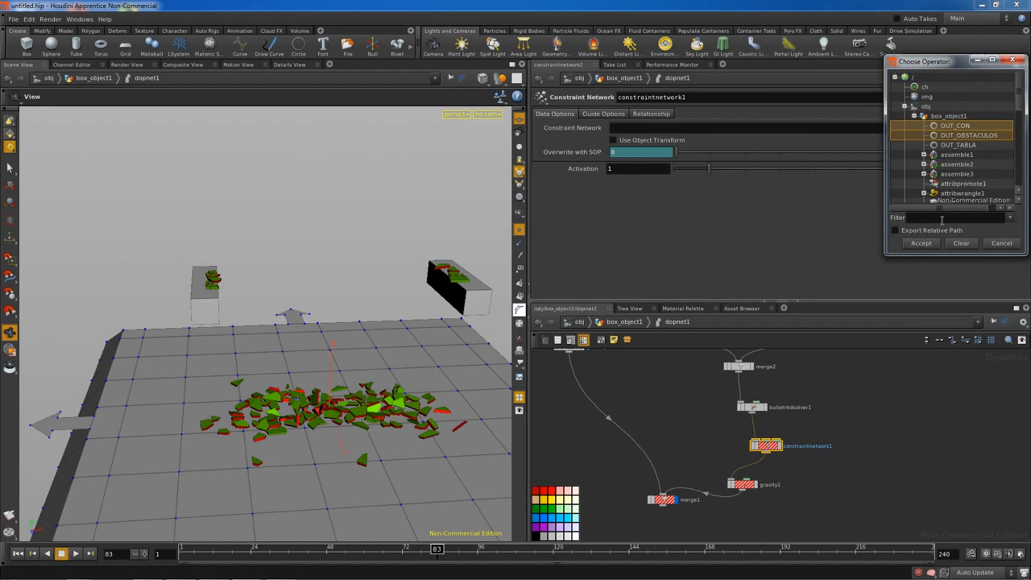
{"action": "left_click", "coordinate": [921, 244]}
Add a Hard Constraint Relationship node beside the Bullet Solver and connect it to the Constraint Network's second input
{"action": "key", "text": "Tab"}
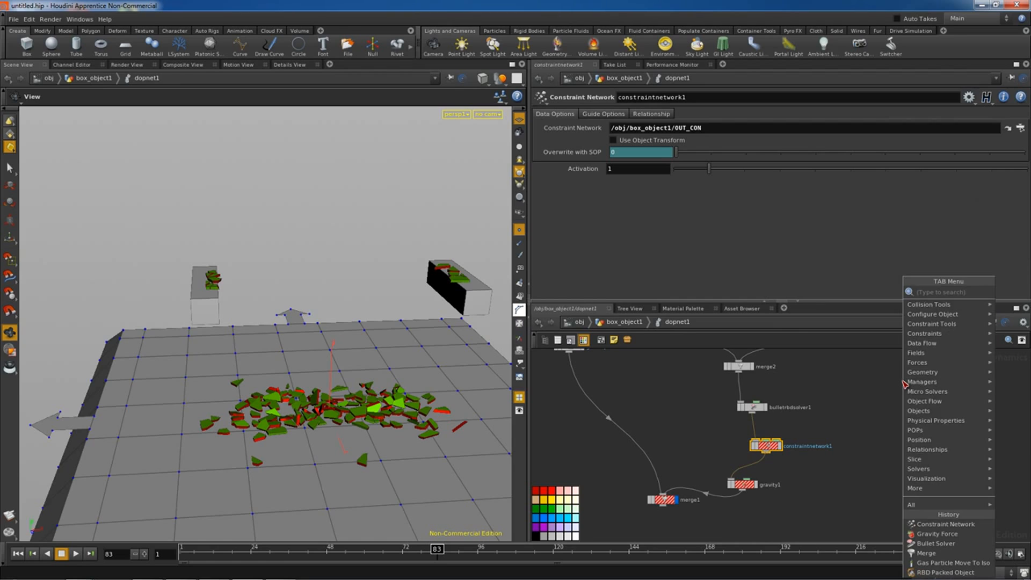
{"action": "left_click", "coordinate": [856, 292]}
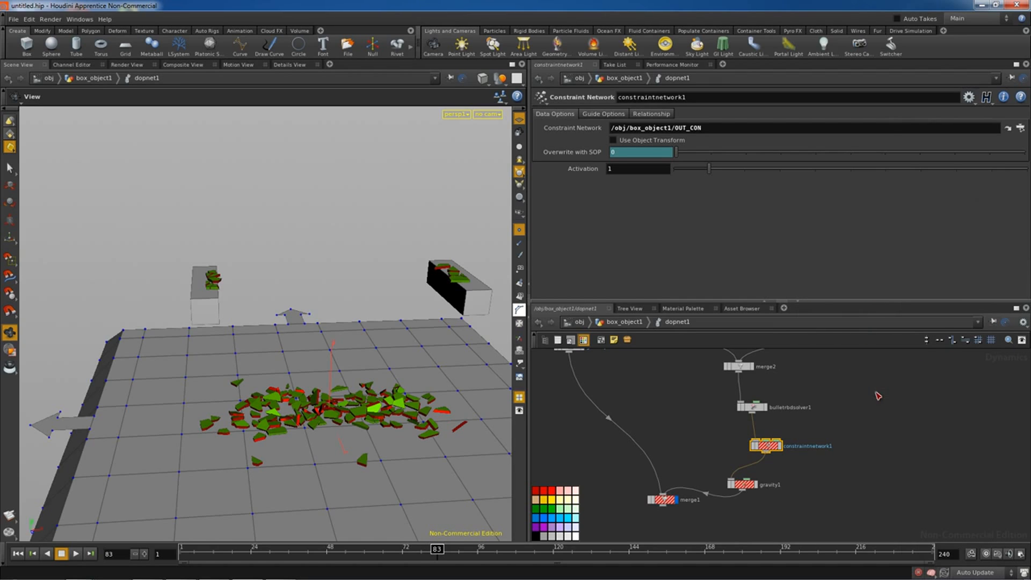
{"action": "left_click", "coordinate": [876, 400]}
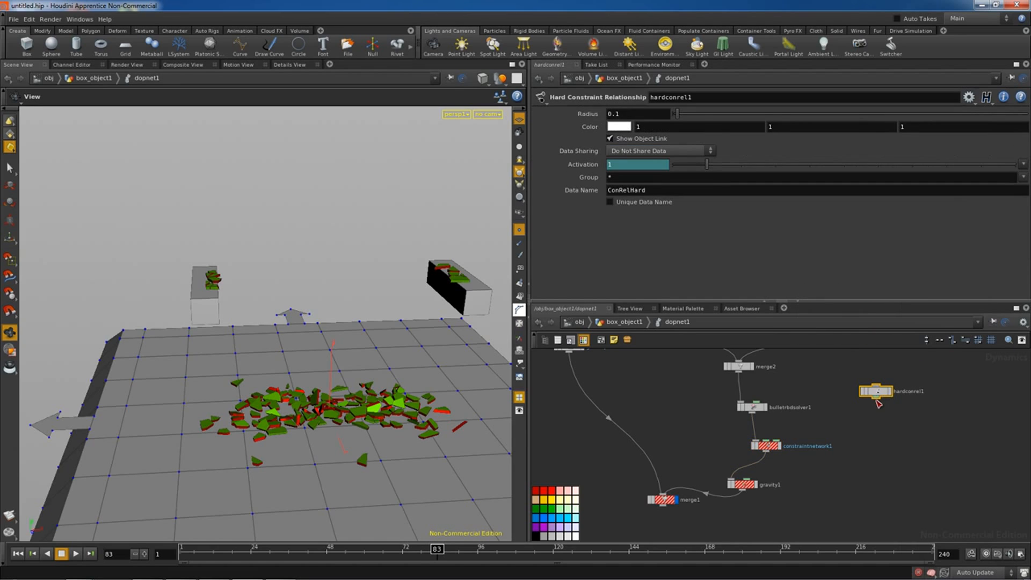
{"action": "left_click", "coordinate": [768, 441]}
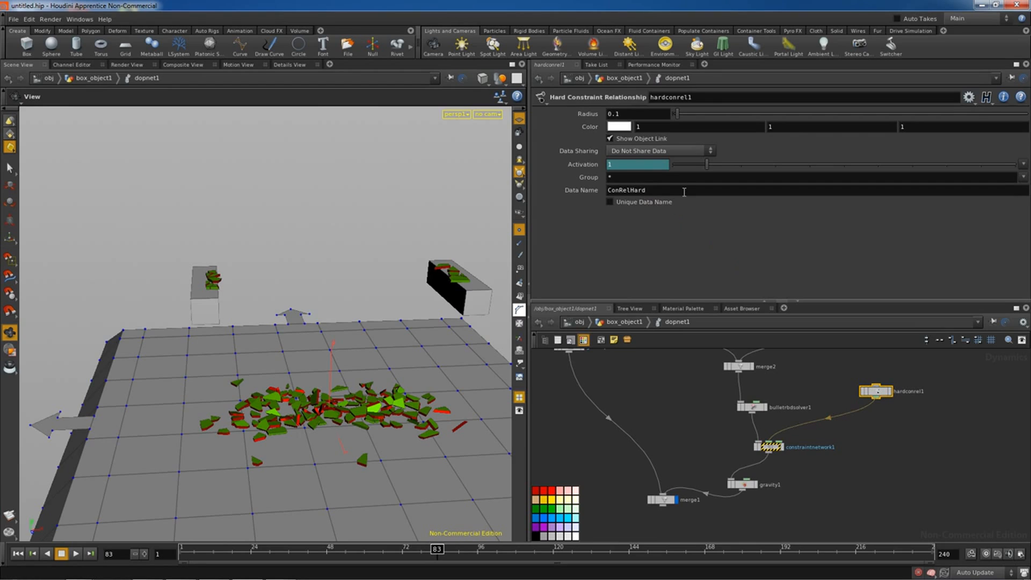
Set the Hard Constraint Relationship's data name to hard
{"action": "double_click", "coordinate": [638, 190]}
{"action": "type", "text": "h"}
{"action": "key", "text": "Return"}
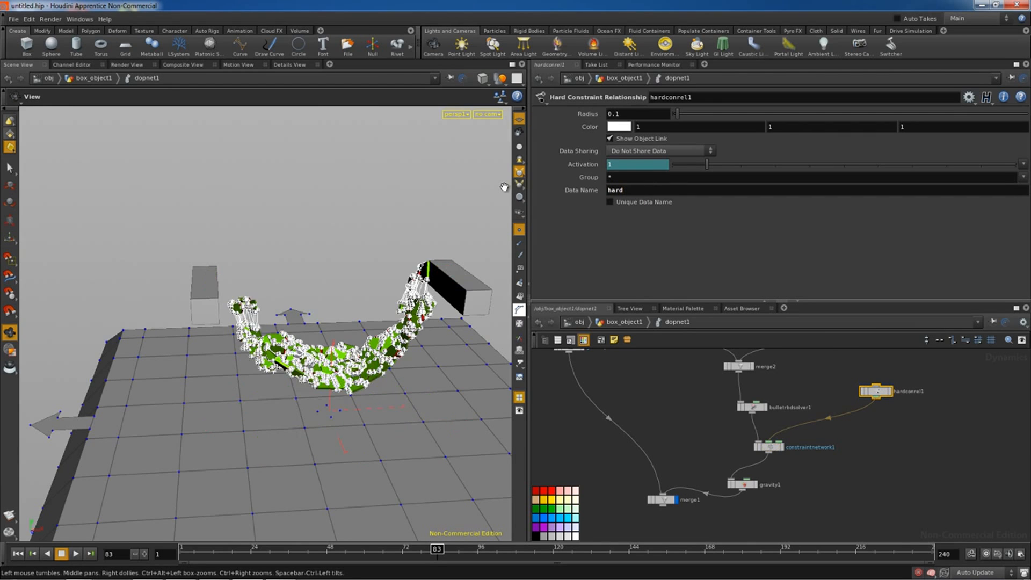
Turn off Show Guide Geometry in the Constraint Network's guide options
{"action": "left_click_drag", "start_coordinate": [252, 314], "coordinate": [242, 316]}
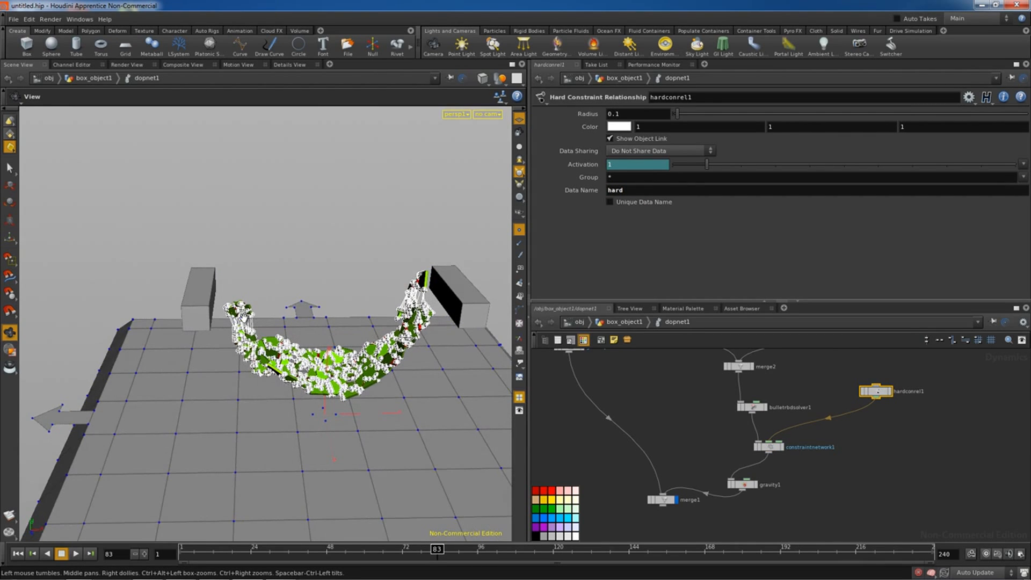
{"action": "left_click", "coordinate": [769, 447]}
{"action": "left_click", "coordinate": [602, 115]}
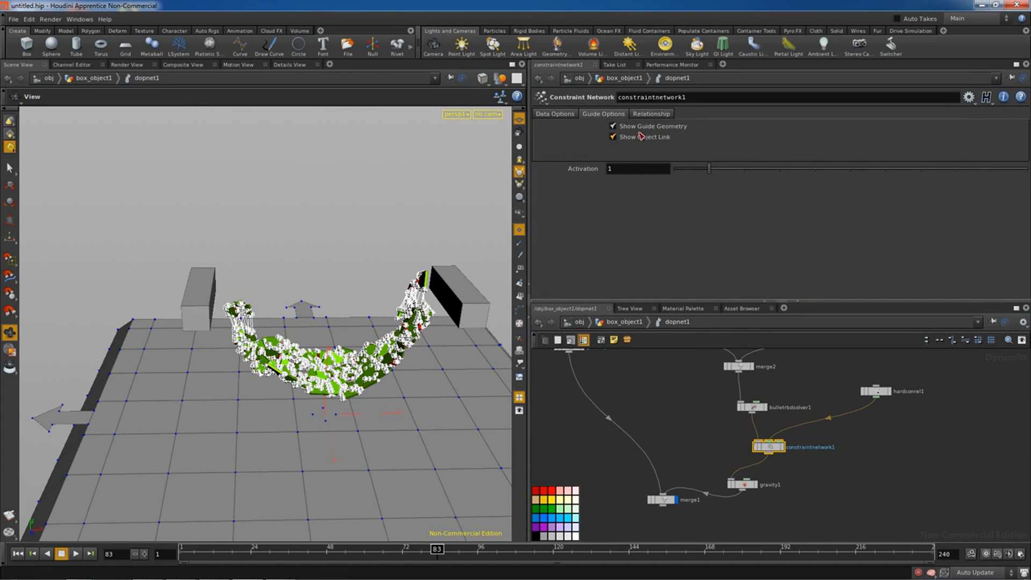
{"action": "left_click", "coordinate": [613, 127]}
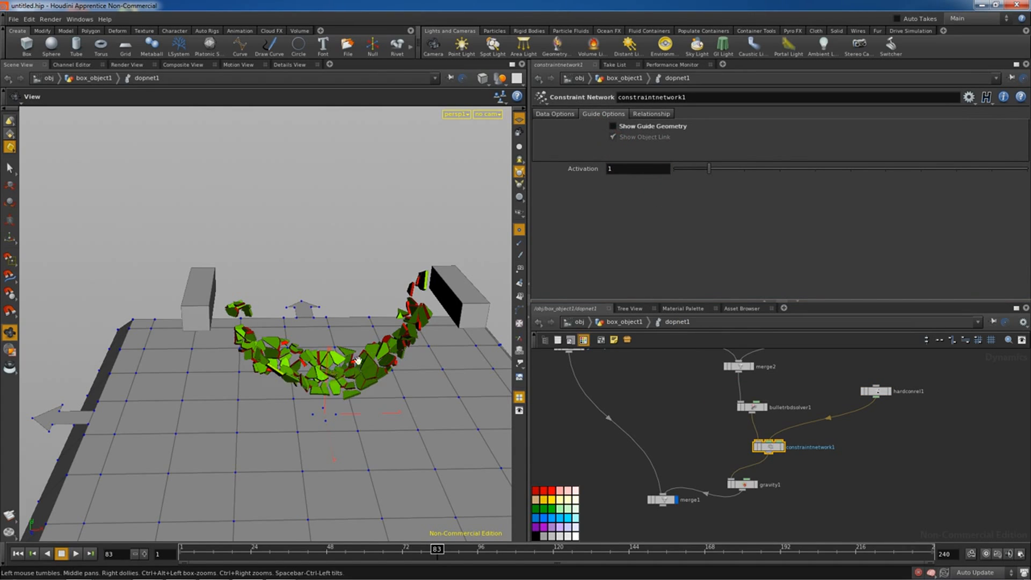
Play the simulation twice from the first frame to check how the hard-constrained plank behaves, stopping at about frames 36 and 39
{"action": "left_click", "coordinate": [18, 554]}
{"action": "left_click", "coordinate": [75, 554]}
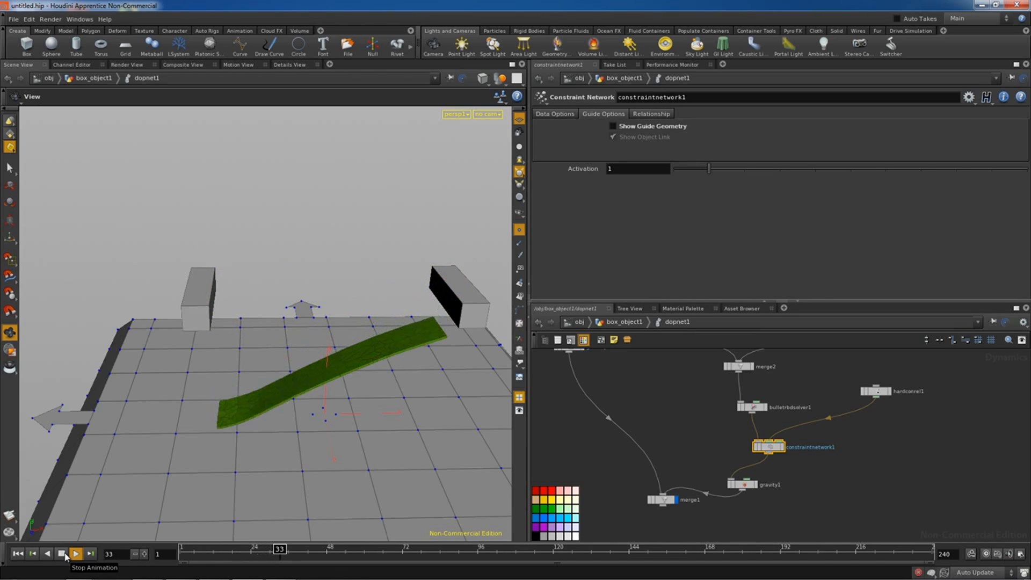
{"action": "left_click", "coordinate": [65, 555]}
{"action": "left_click", "coordinate": [879, 392]}
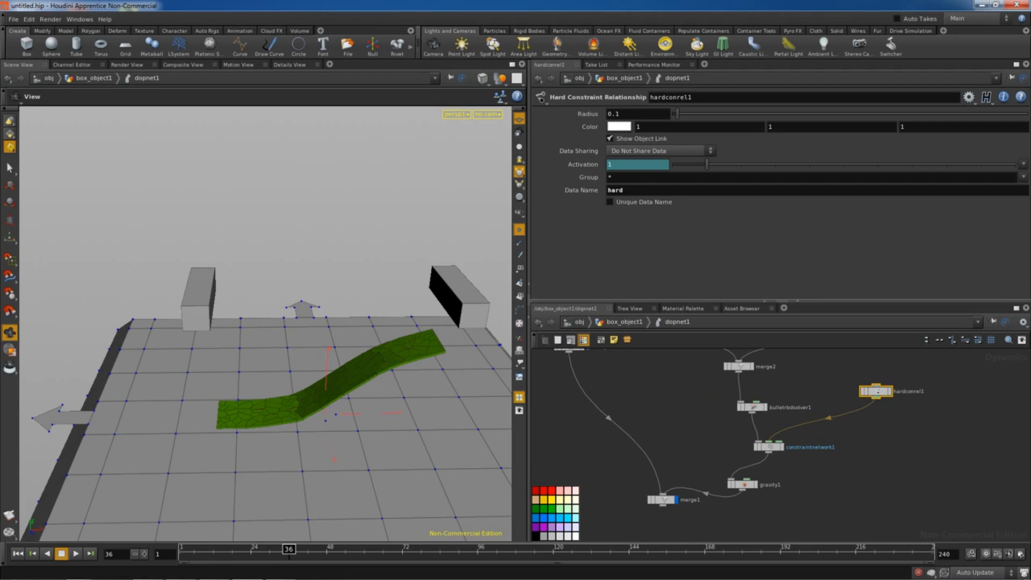
{"action": "left_click", "coordinate": [18, 554]}
{"action": "left_click", "coordinate": [76, 554]}
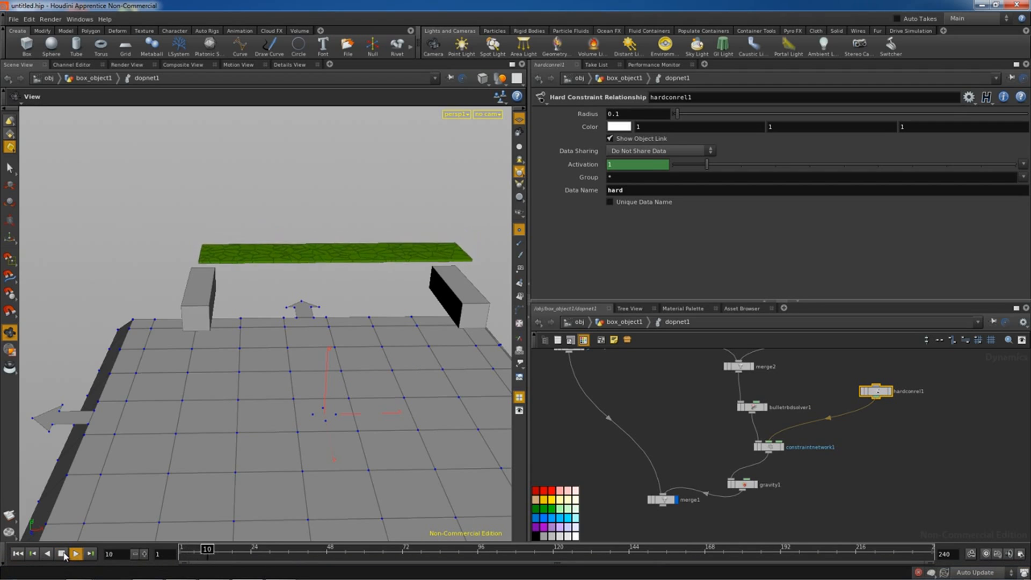
{"action": "left_click", "coordinate": [62, 553]}
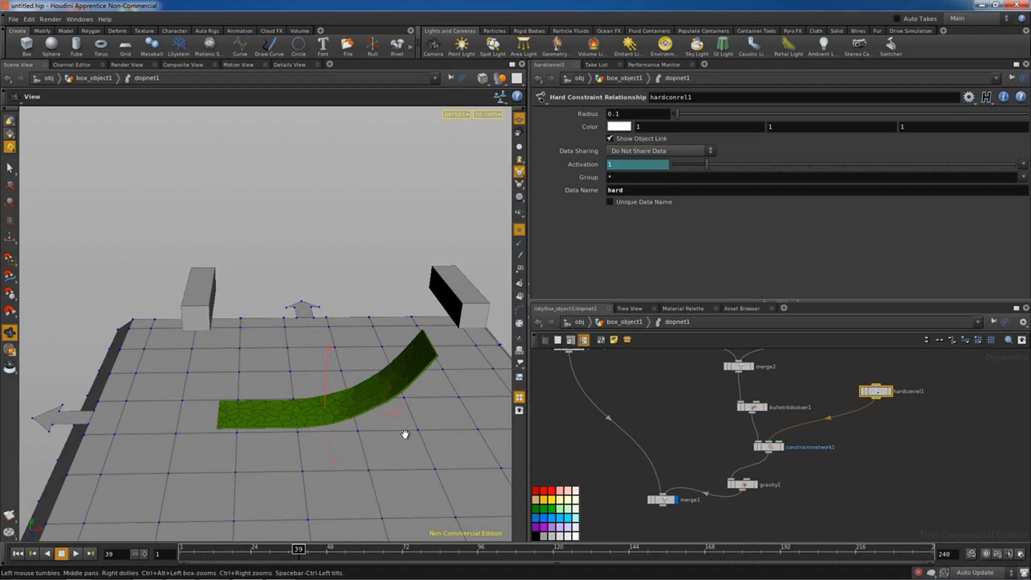
Set the Number Of Points on the scatter2 node in box_object1 to 6000 and return to the DOP network
{"action": "left_click", "coordinate": [623, 321]}
{"action": "scroll", "coordinate": [862, 440], "scroll_direction": "up", "scroll_amount": 5}
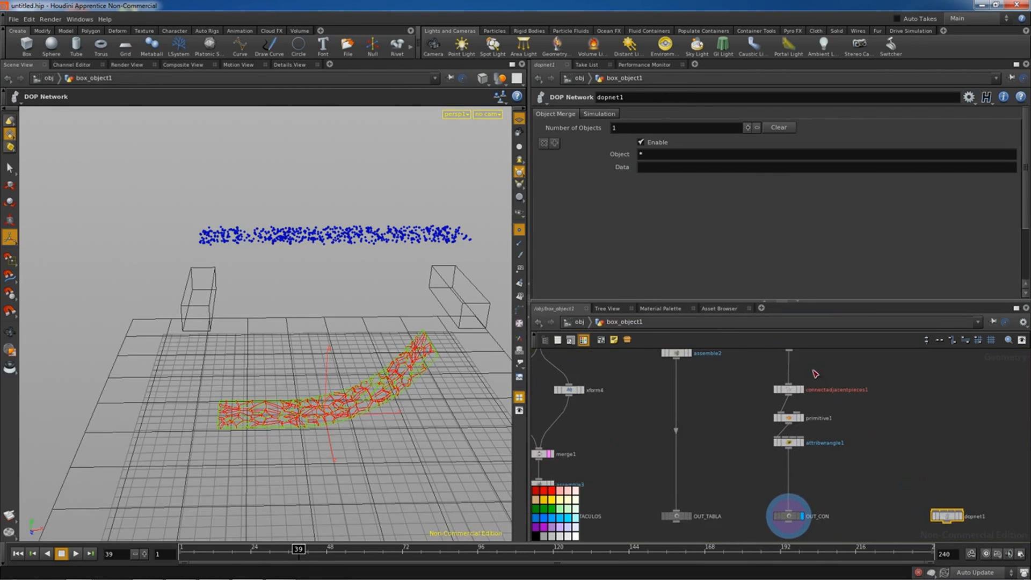
{"action": "left_click", "coordinate": [792, 412]}
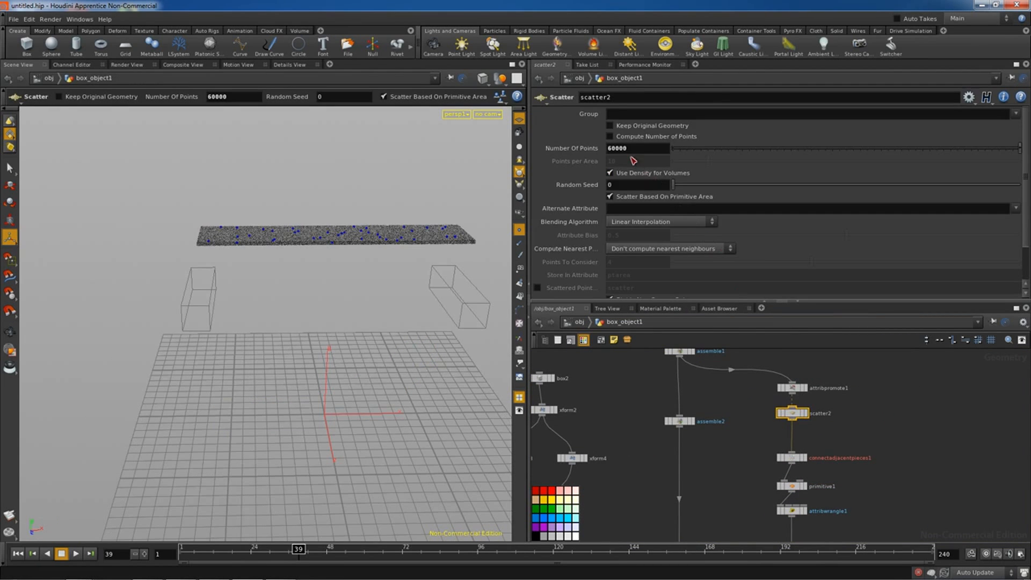
{"action": "left_click", "coordinate": [942, 395]}
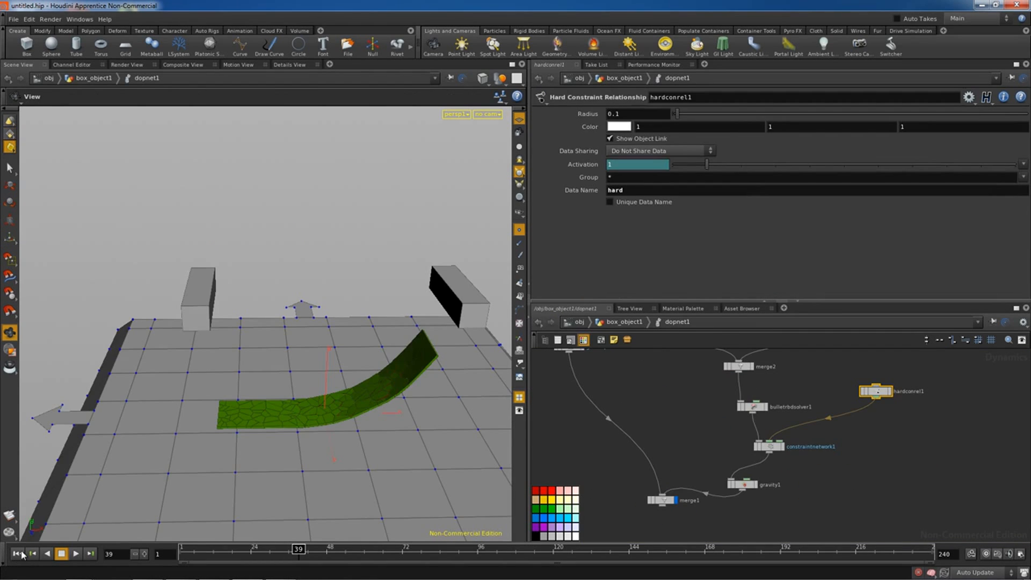
Replay the simulation from the first frame to about frame 37 and move the ground plane's Merge node further down
{"action": "left_click", "coordinate": [21, 553]}
{"action": "left_click", "coordinate": [76, 554]}
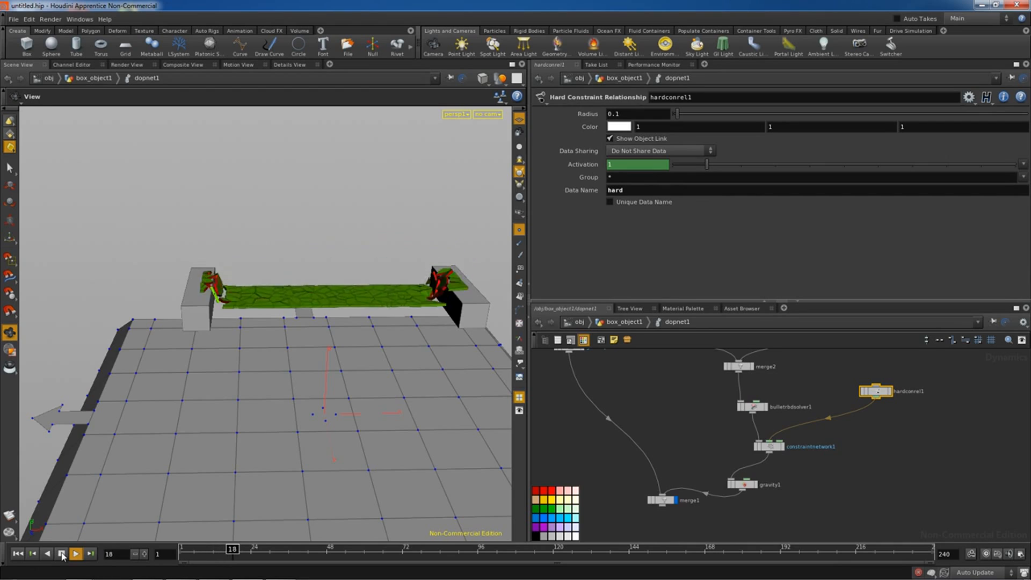
{"action": "left_click", "coordinate": [62, 553]}
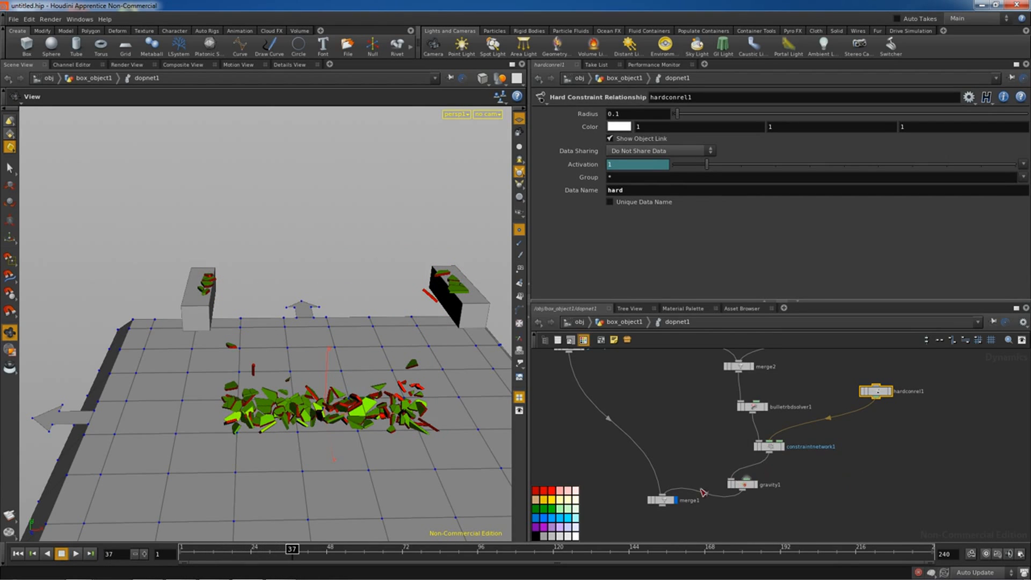
{"action": "left_click_drag", "start_coordinate": [664, 501], "coordinate": [671, 529]}
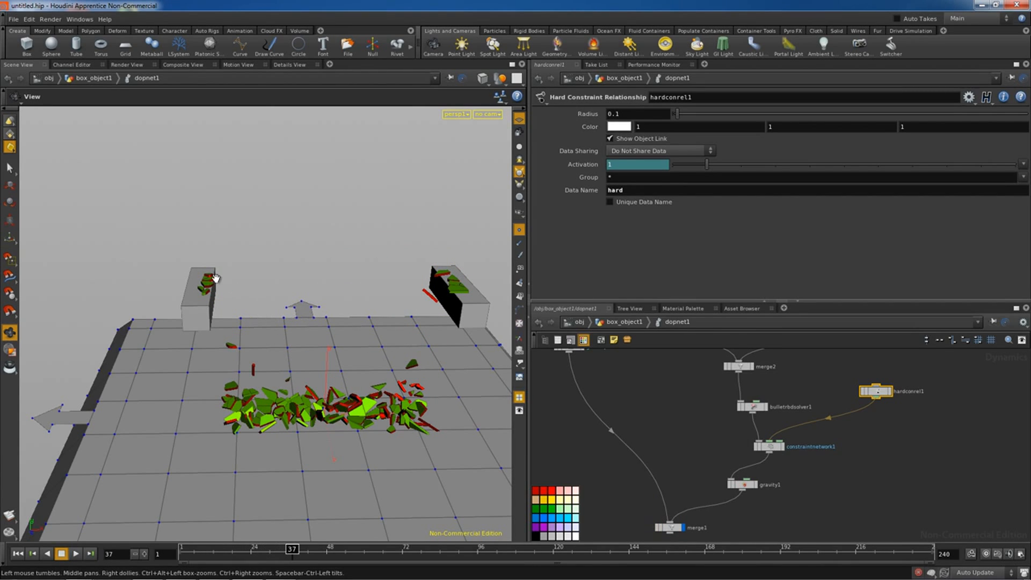
Set the Number Of Points to 70000 on the scatter2 node above Connect Adjacent Pieces in box_object1
{"action": "left_click", "coordinate": [629, 322]}
{"action": "left_click", "coordinate": [774, 444]}
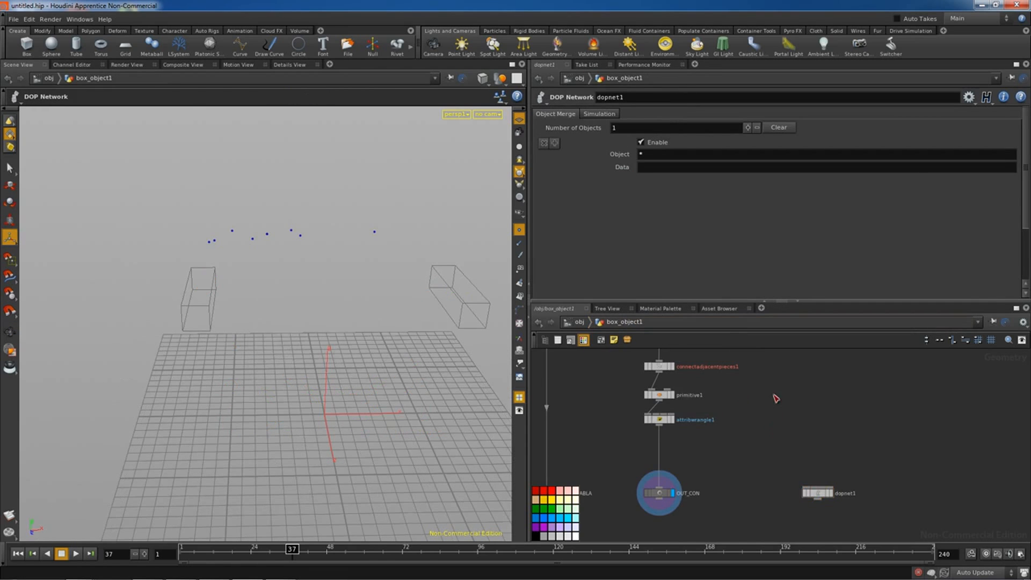
{"action": "middle_click_drag", "start_coordinate": [773, 396], "coordinate": [766, 483]}
{"action": "middle_click_drag", "start_coordinate": [734, 419], "coordinate": [781, 432]}
{"action": "left_click", "coordinate": [702, 424]}
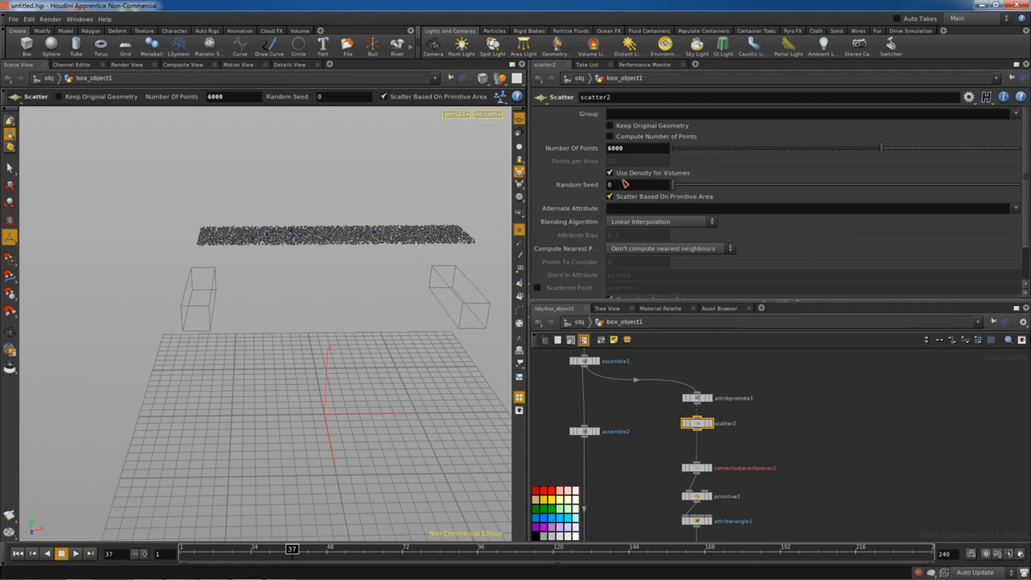
{"action": "type", "text": "600"}
{"action": "key", "text": "Return"}
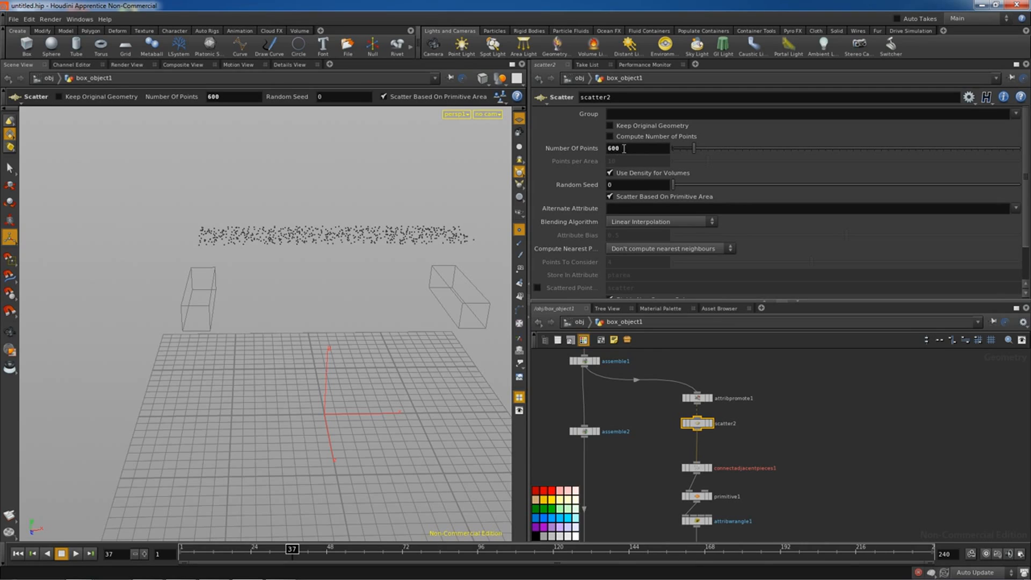
{"action": "left_click", "coordinate": [623, 149]}
{"action": "left_click_drag", "start_coordinate": [624, 148], "coordinate": [588, 147]}
{"action": "type", "text": "709"}
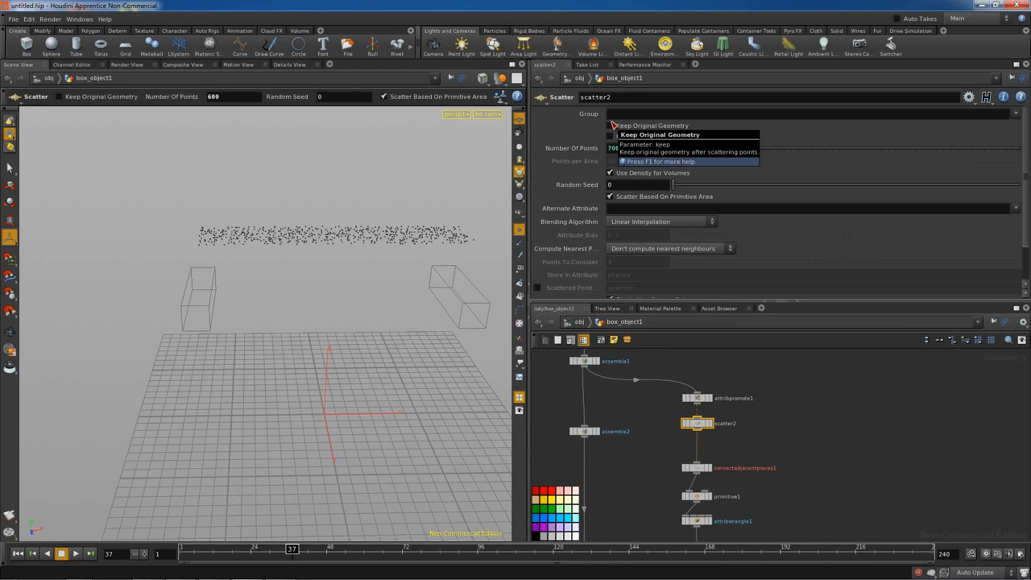
{"action": "type", "text": "00"}
{"action": "key", "text": "Return"}
Examine the node information of Connect Adjacent Pieces to check its generated constraint geometry
{"action": "middle_click_drag", "start_coordinate": [845, 453], "coordinate": [815, 396]}
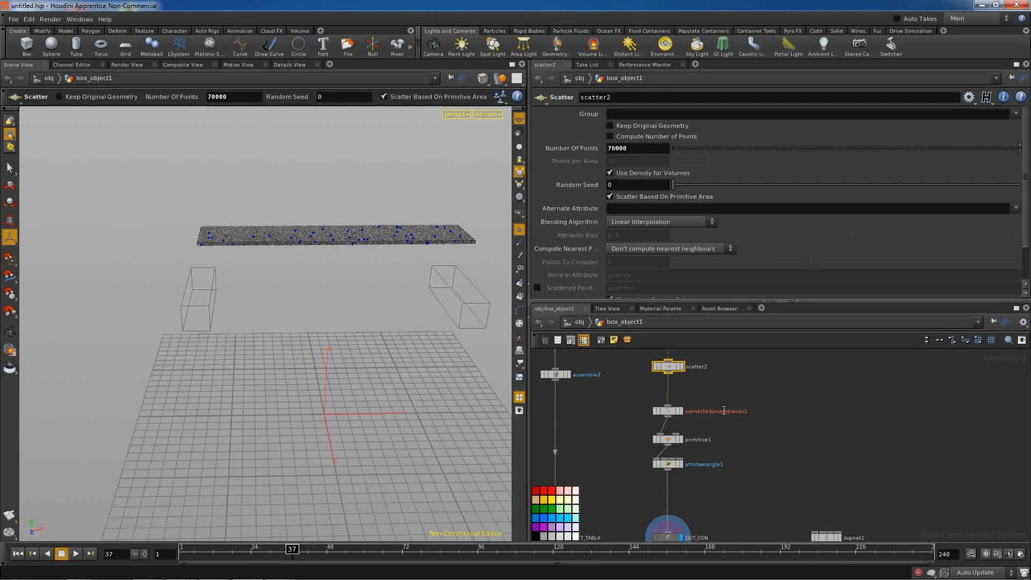
{"action": "left_click", "coordinate": [671, 411]}
{"action": "middle_click", "coordinate": [673, 413]}
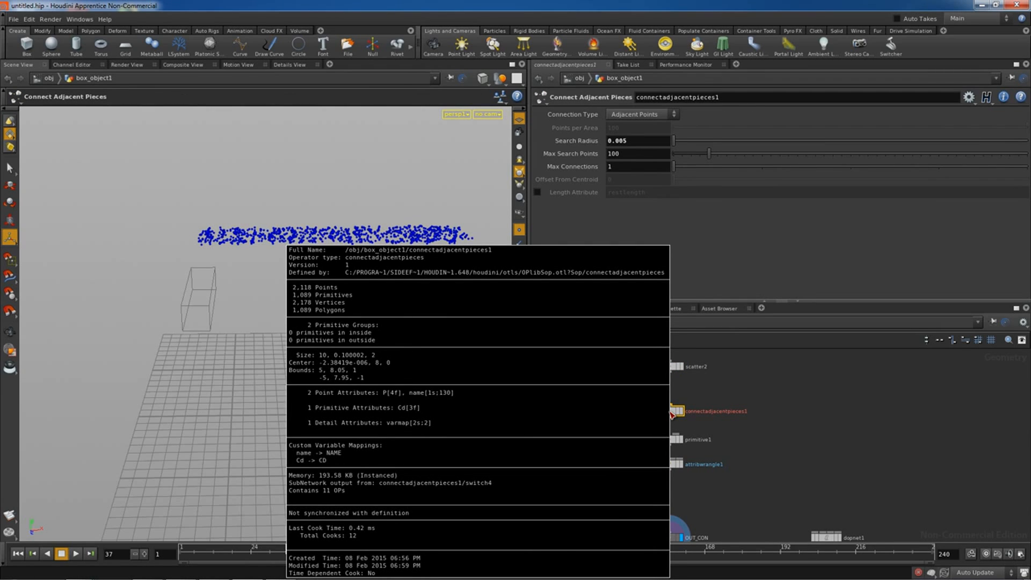
{"action": "middle_click_drag", "start_coordinate": [904, 505], "coordinate": [866, 435]}
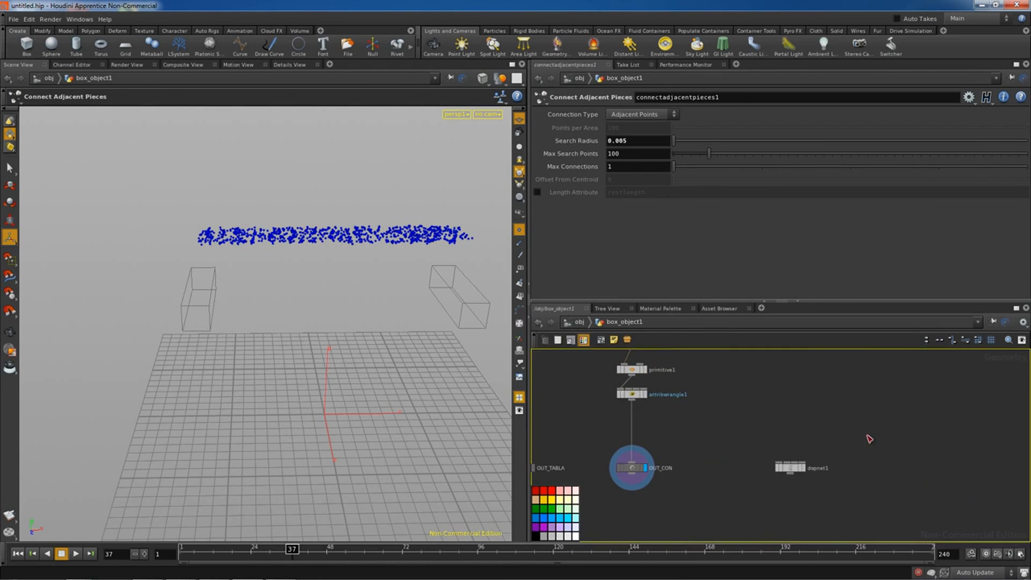
Reopen the DOP network and replay the simulation from the first frame to check the plank's fall, stopping at about frame 60
{"action": "double_click", "coordinate": [789, 467]}
{"action": "left_click", "coordinate": [31, 553]}
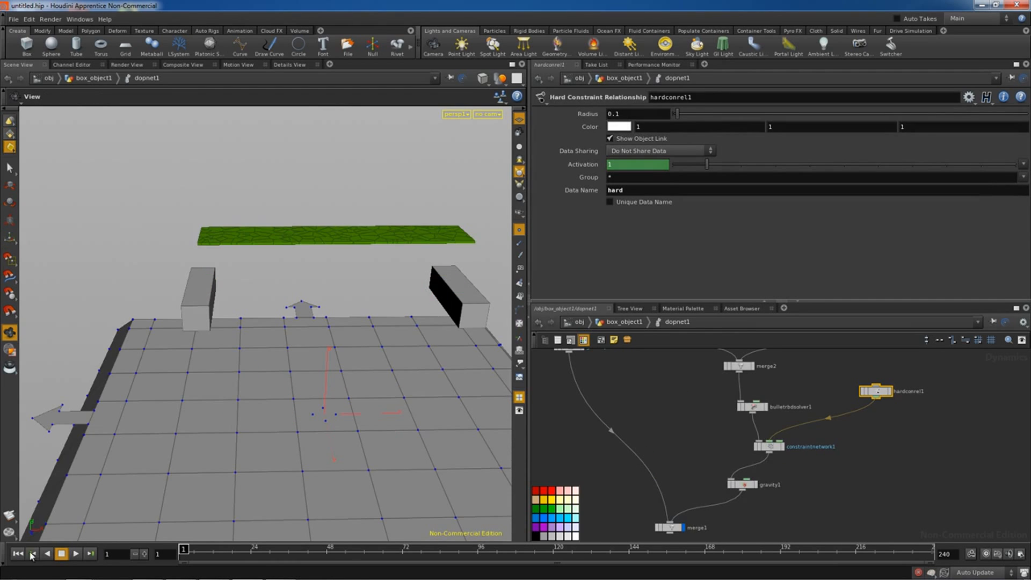
{"action": "left_click", "coordinate": [76, 554]}
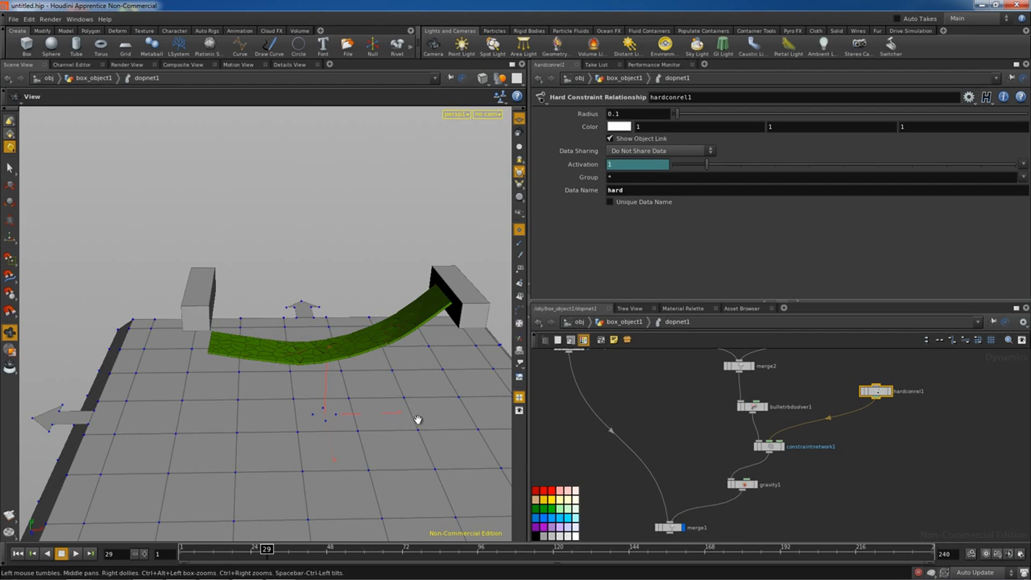
{"action": "left_click", "coordinate": [17, 553]}
{"action": "left_click", "coordinate": [75, 553]}
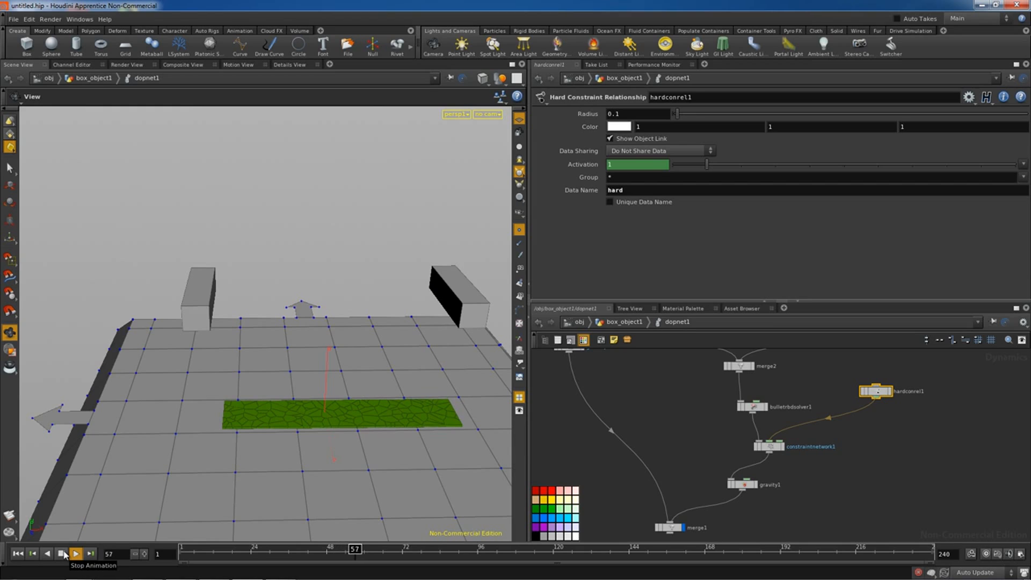
{"action": "left_click", "coordinate": [62, 554]}
Move the Hard Constraint Relationship node slightly up and away from the Constraint Network
{"action": "middle_click_drag", "start_coordinate": [884, 470], "coordinate": [784, 500]}
{"action": "left_click_drag", "start_coordinate": [785, 424], "coordinate": [801, 417]}
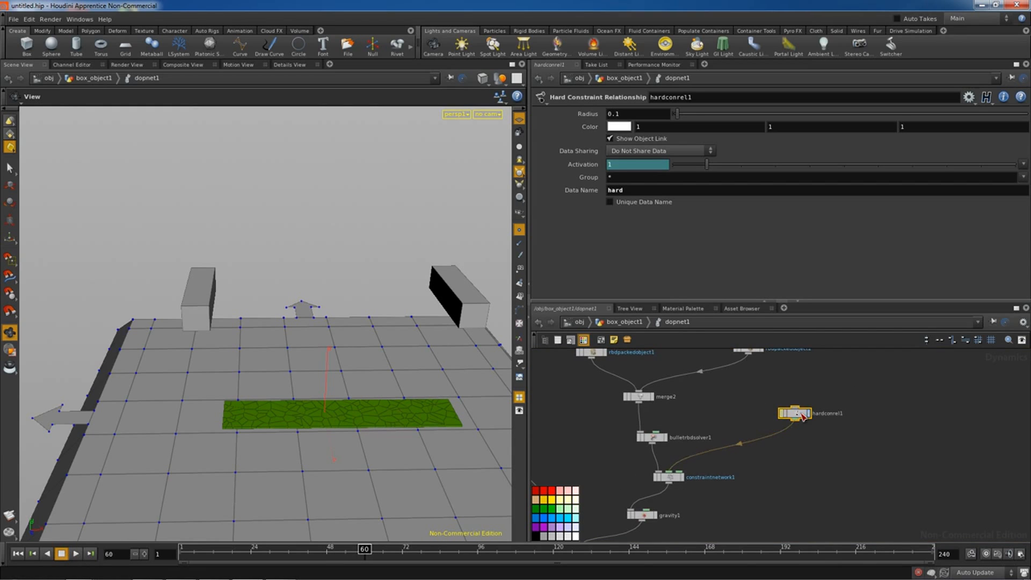
Insert a Merge node between the Hard Constraint Relationship and the Constraint Network
{"action": "key", "text": "Tab"}
{"action": "type", "text": "merge"}
{"action": "key", "text": "Return"}
{"action": "left_click", "coordinate": [794, 450]}
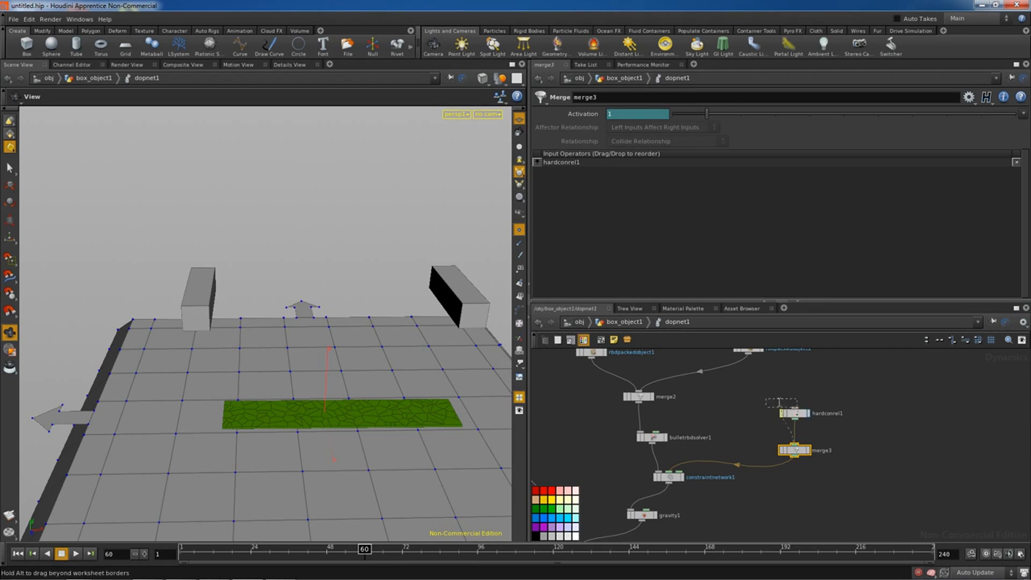
Add a Glue Constraint Relationship node beside hardconrel1 and connect its output to merge3
{"action": "left_click_drag", "start_coordinate": [779, 401], "coordinate": [775, 400]}
{"action": "key", "text": "Tab"}
{"action": "type", "text": "glue"}
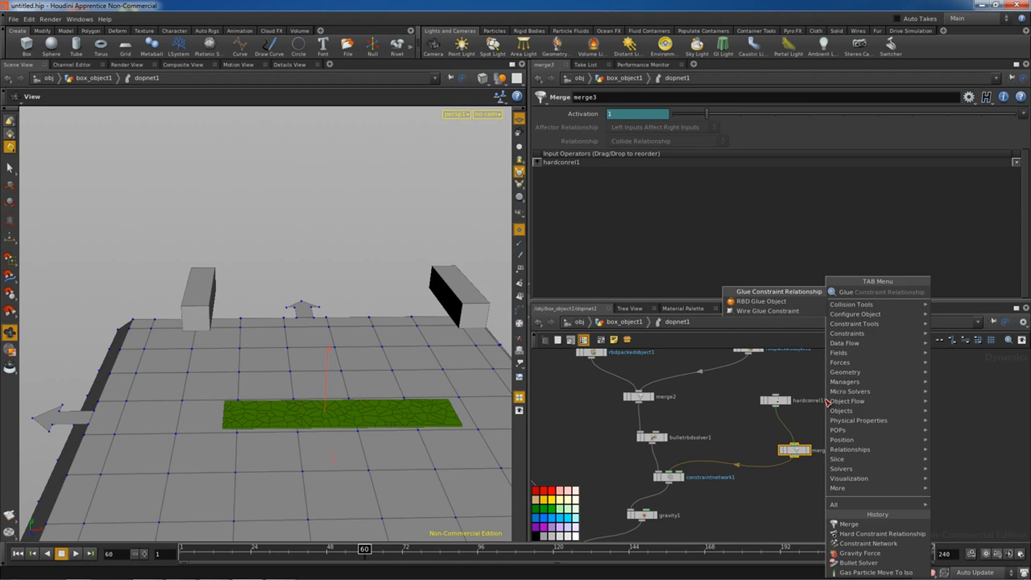
{"action": "key", "text": "Return"}
{"action": "left_click", "coordinate": [901, 396]}
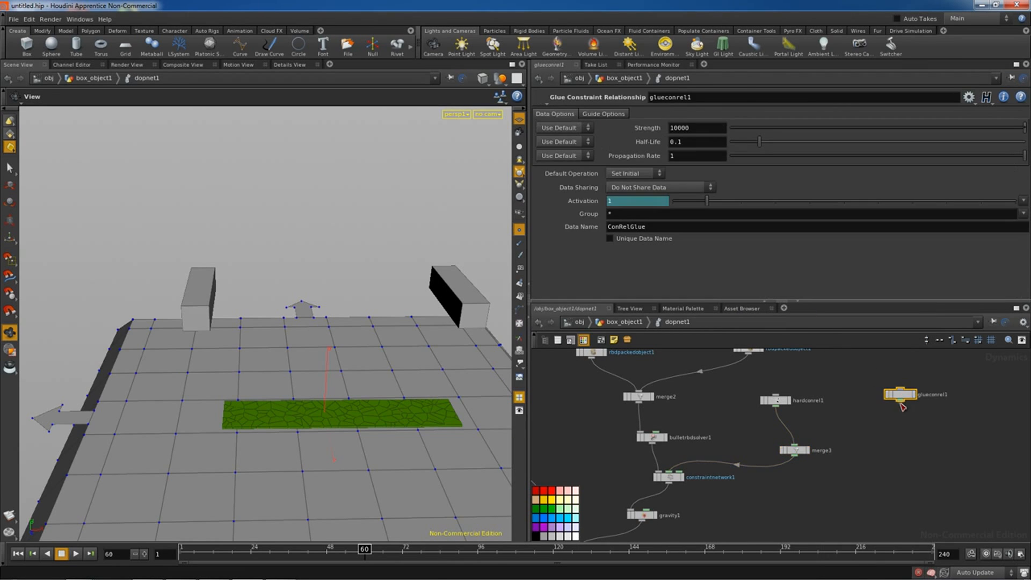
{"action": "left_click_drag", "start_coordinate": [901, 403], "coordinate": [796, 446]}
Rearrange hardconrel1, glueconrel1 and merge3 so both relationship nodes sit close together above the merge
{"action": "left_click_drag", "start_coordinate": [785, 405], "coordinate": [788, 392]}
{"action": "left_click_drag", "start_coordinate": [906, 397], "coordinate": [893, 411]}
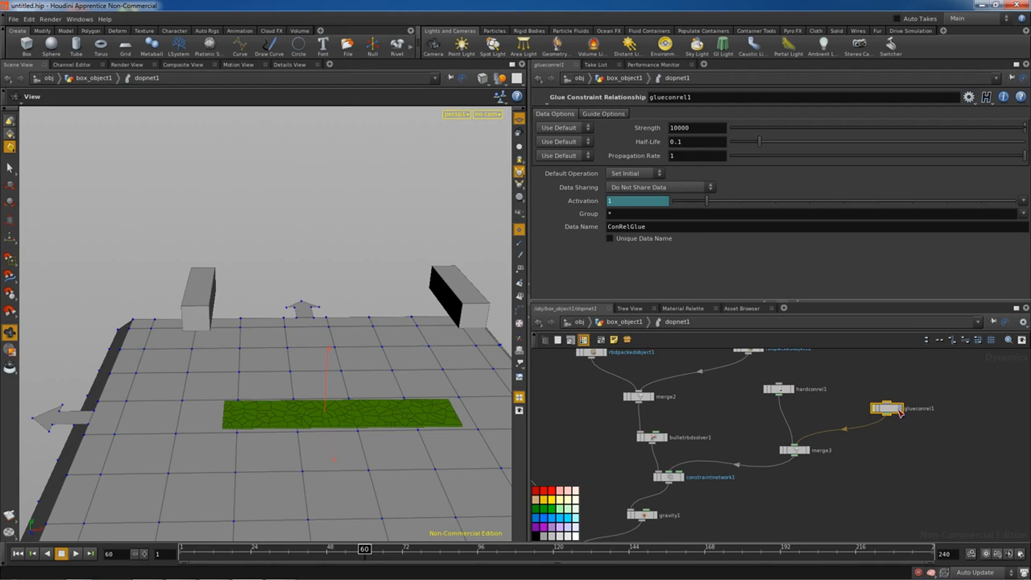
{"action": "left_click_drag", "start_coordinate": [899, 412], "coordinate": [885, 415]}
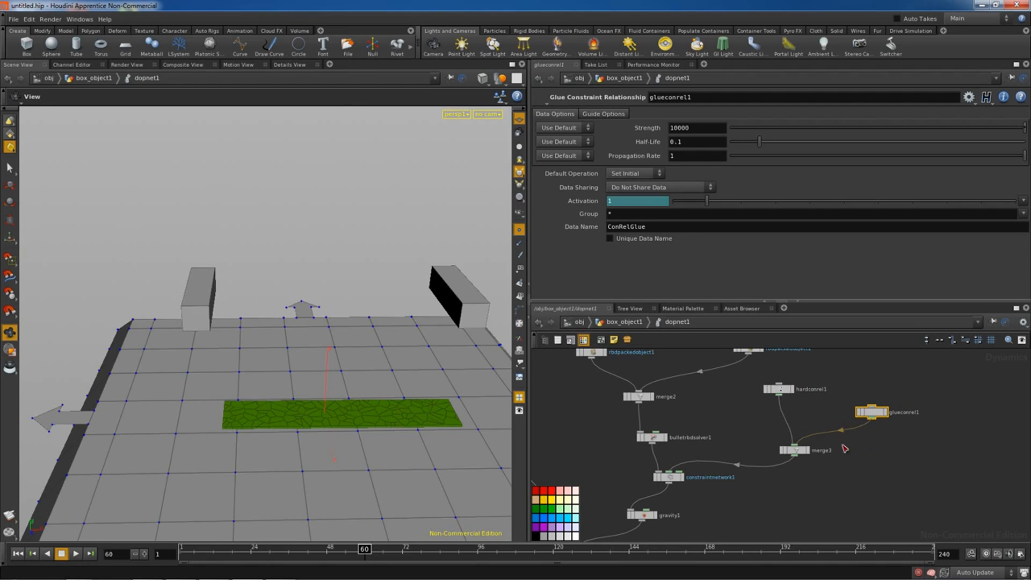
{"action": "left_click_drag", "start_coordinate": [806, 454], "coordinate": [790, 454]}
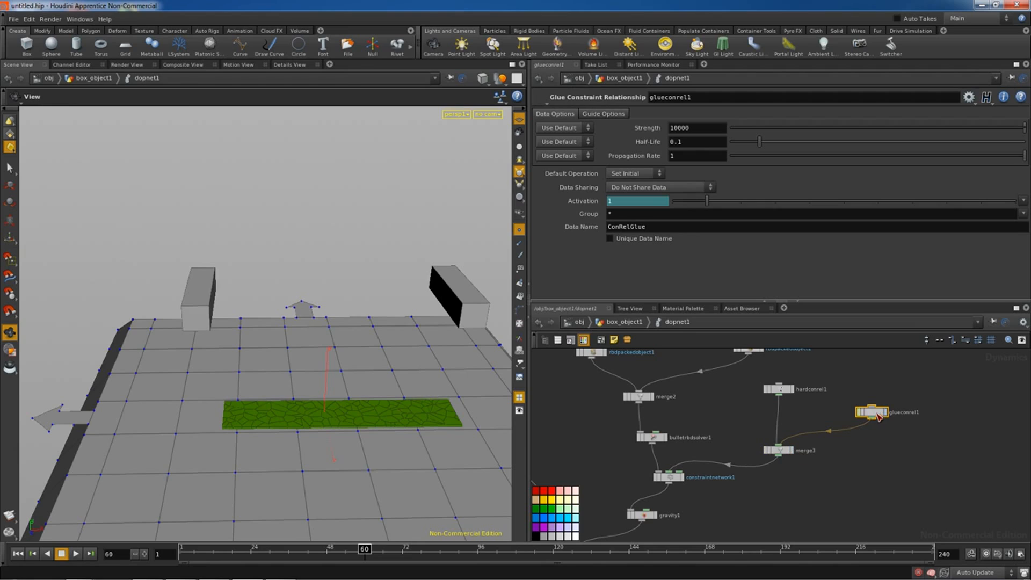
Set the Data Name of glueconrel1 to glue and tidy the two relationship nodes above merge3
{"action": "double_click", "coordinate": [662, 229]}
{"action": "type", "text": "g"}
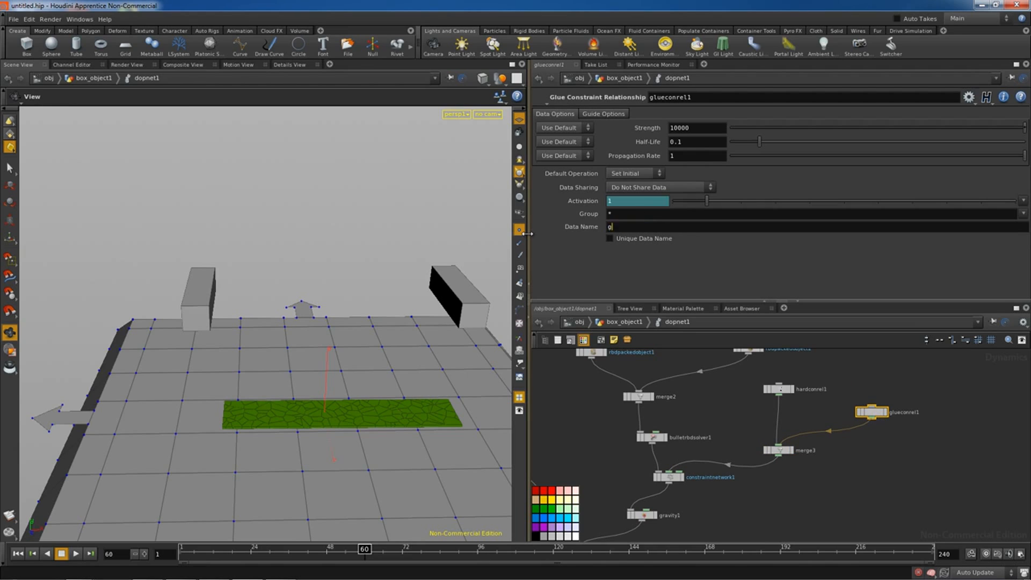
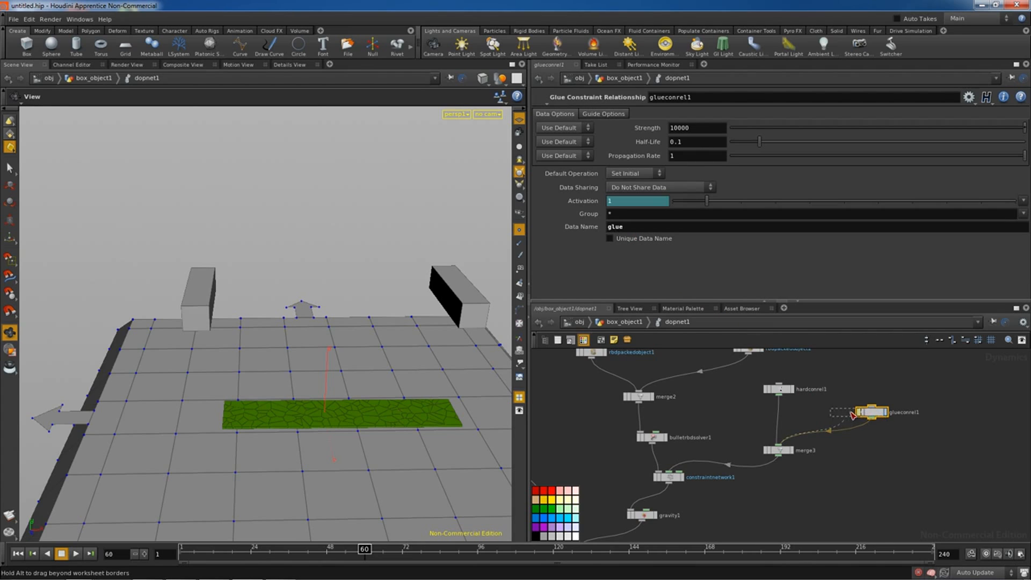
{"action": "left_click_drag", "start_coordinate": [876, 413], "coordinate": [851, 413]}
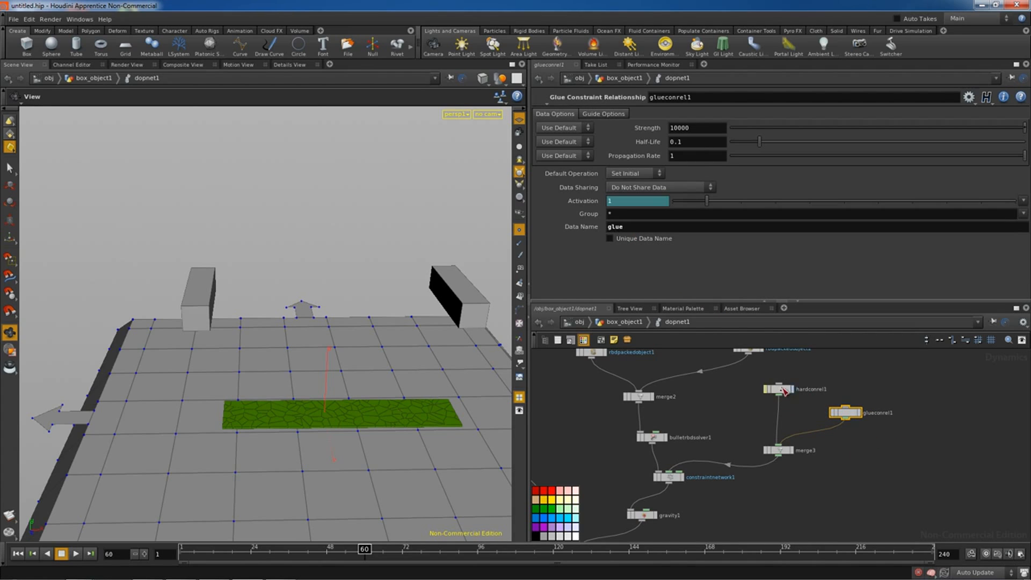
{"action": "left_click_drag", "start_coordinate": [785, 391], "coordinate": [785, 380]}
Move gravity1, merge1 and constraintnetwork1 down to make room in the lower part of the DOP network
{"action": "scroll", "coordinate": [882, 491], "scroll_direction": "down", "scroll_amount": 3}
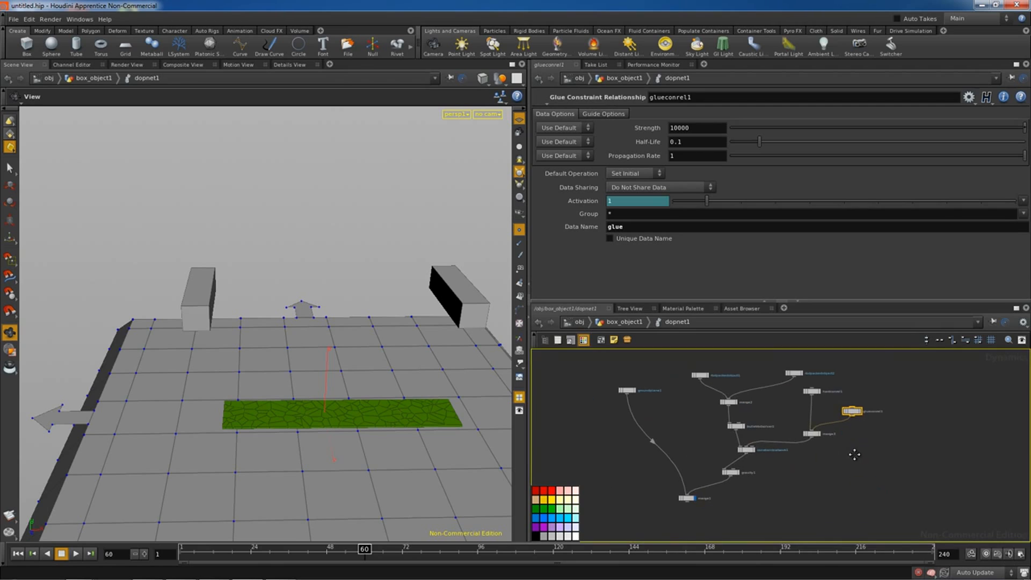
{"action": "left_click", "coordinate": [770, 440]}
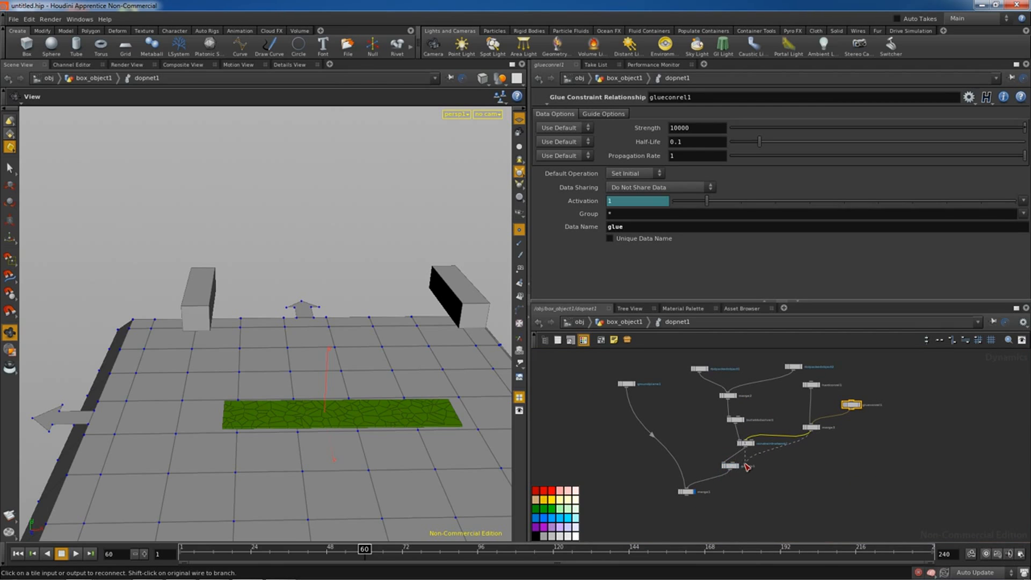
{"action": "left_click", "coordinate": [831, 476]}
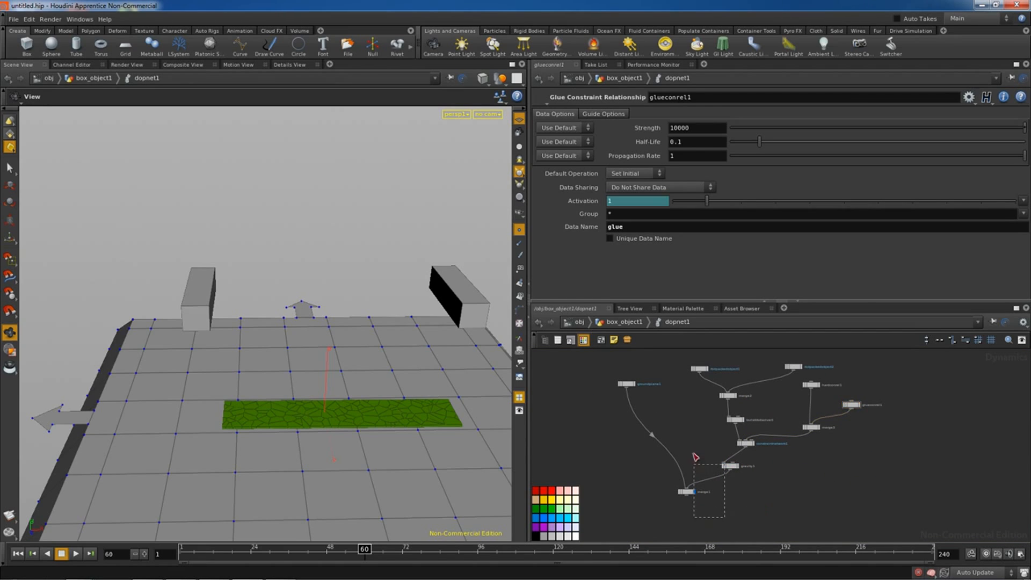
{"action": "left_click_drag", "start_coordinate": [679, 442], "coordinate": [679, 523]}
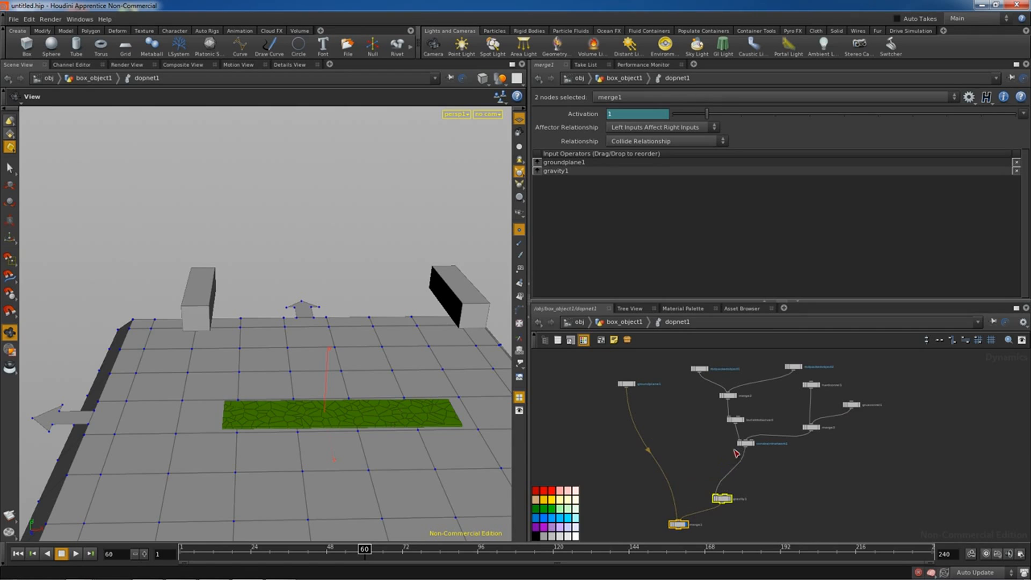
{"action": "left_click_drag", "start_coordinate": [745, 442], "coordinate": [747, 450]}
Add a SOP Solver node to the DOP network, placed beside the constraint branch
{"action": "left_click", "coordinate": [813, 458]}
{"action": "key", "text": "Tab"}
{"action": "type", "text": "sink"}
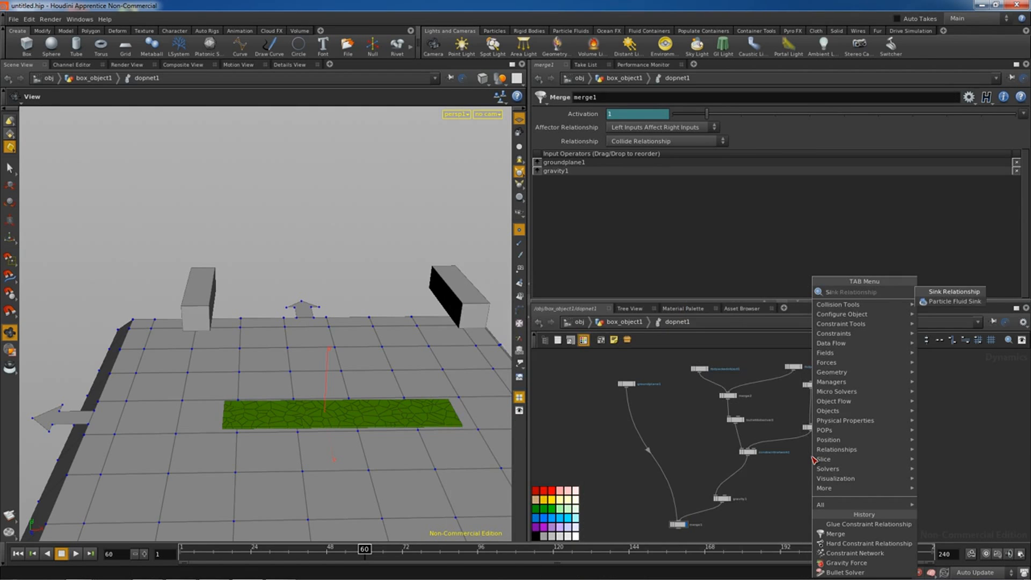
{"action": "key", "text": "Escape"}
{"action": "key", "text": "Tab"}
{"action": "type", "text": "sop"}
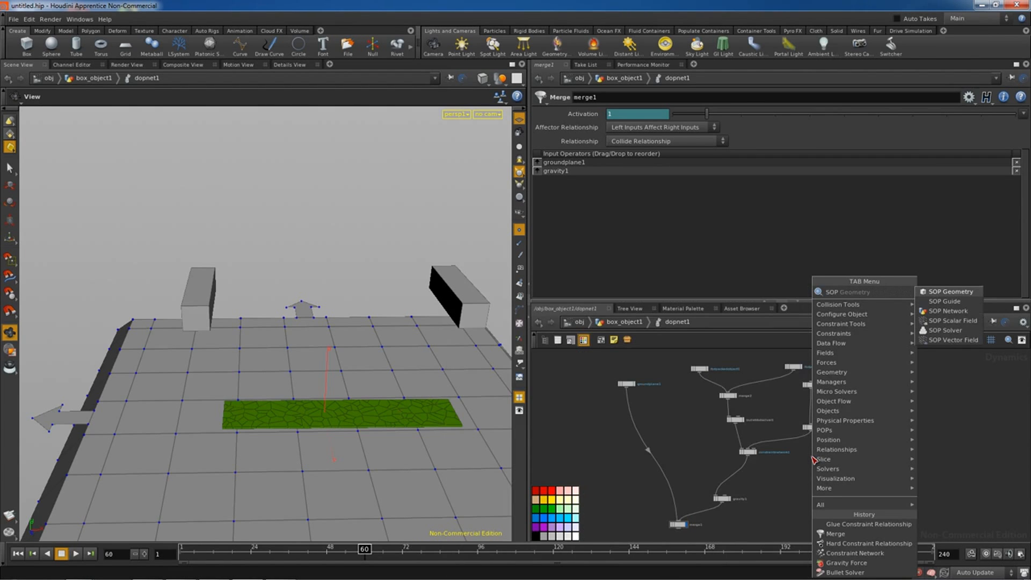
{"action": "left_click", "coordinate": [955, 333]}
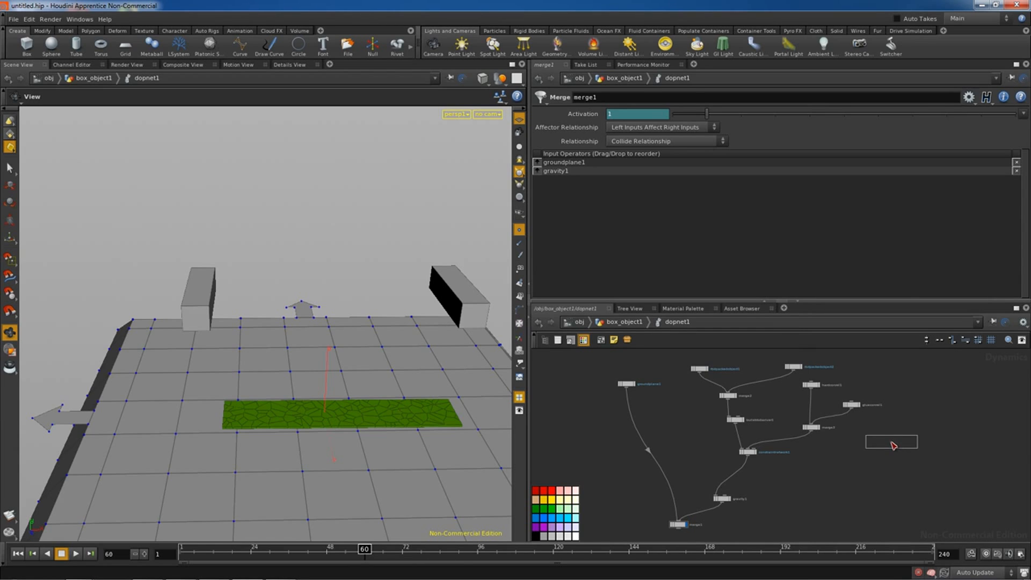
{"action": "left_click", "coordinate": [892, 443]}
{"action": "scroll", "coordinate": [865, 468], "scroll_direction": "up", "scroll_amount": 2}
{"action": "middle_click_drag", "start_coordinate": [868, 468], "coordinate": [835, 488]}
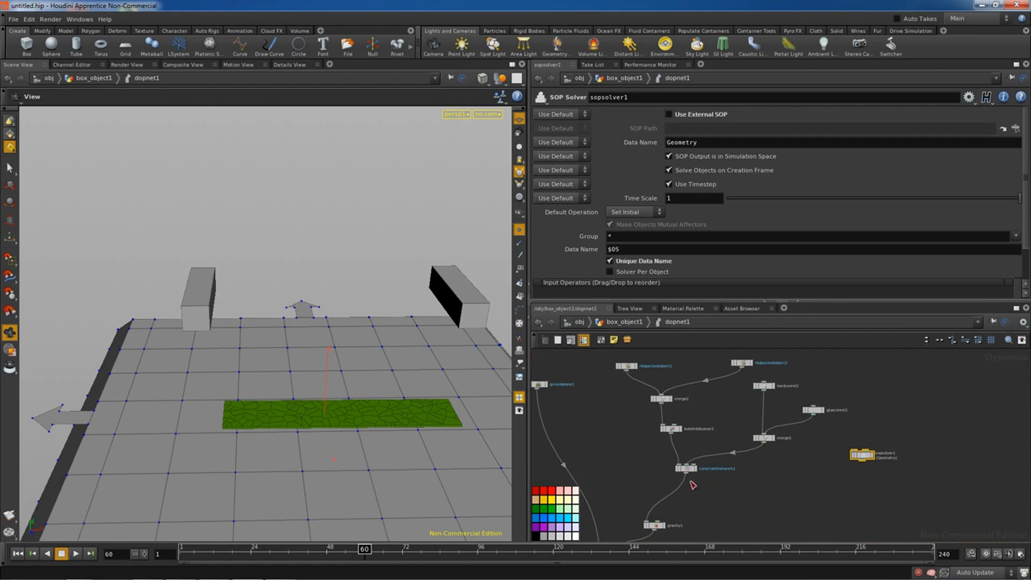
Connect the SOP Solver to the third input of constraintnetwork1 and position both nodes clear of the others
{"action": "left_click_drag", "start_coordinate": [687, 468], "coordinate": [710, 498]}
{"action": "scroll", "coordinate": [786, 497], "scroll_direction": "up", "scroll_amount": 2}
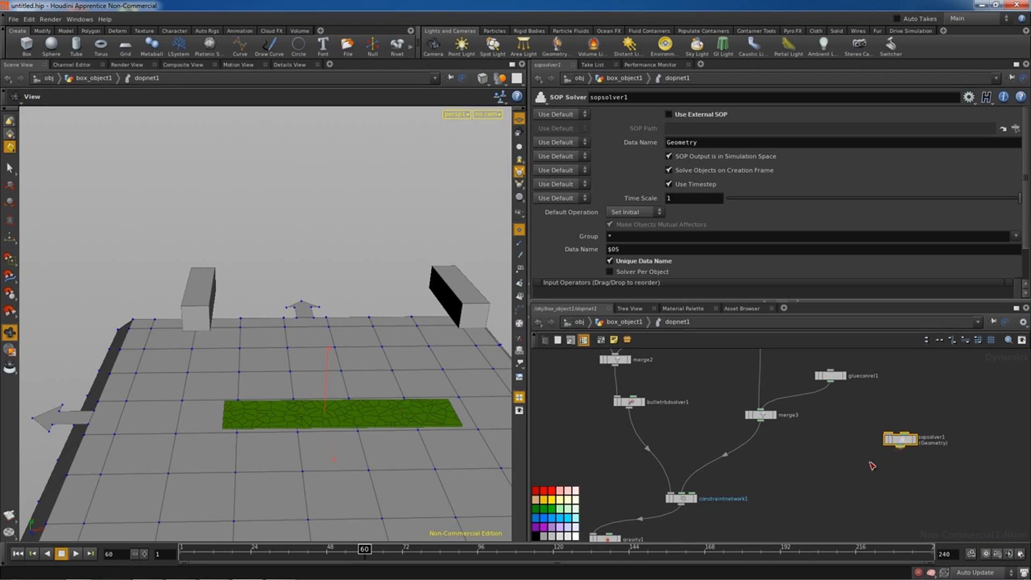
{"action": "mouse_move", "coordinate": [898, 448]}
{"action": "left_mouse_down"}
{"action": "mouse_move", "coordinate": [770, 465]}
{"action": "mouse_move", "coordinate": [693, 493]}
{"action": "left_mouse_up"}
{"action": "left_click_drag", "start_coordinate": [908, 442], "coordinate": [834, 456]}
Inside sopsolver1, delete the dop_geometry, impacts and feedbacks nodes, keeping only relationship_geometry
{"action": "double_click", "coordinate": [834, 455]}
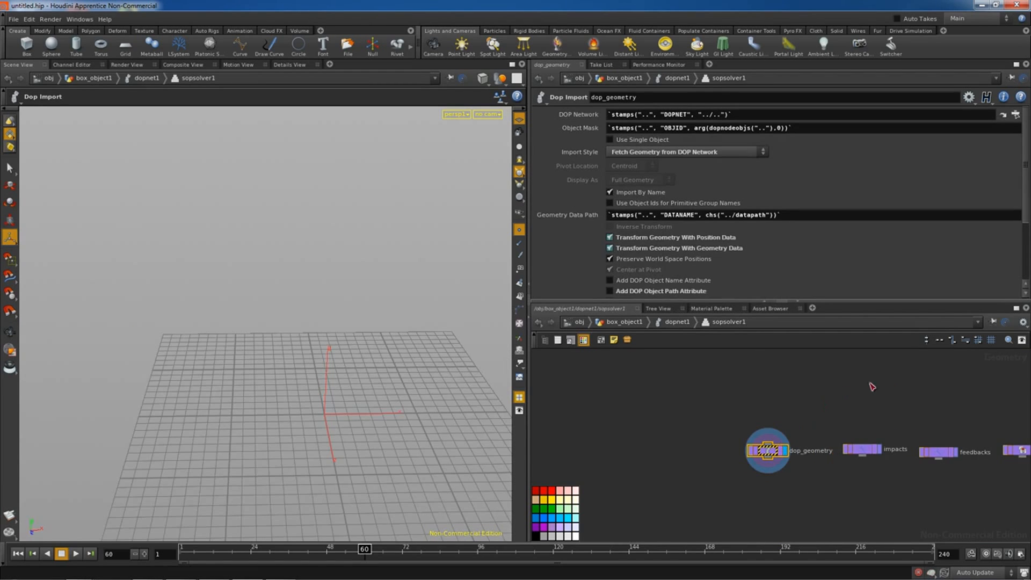
{"action": "key", "text": "h"}
{"action": "left_click", "coordinate": [946, 433]}
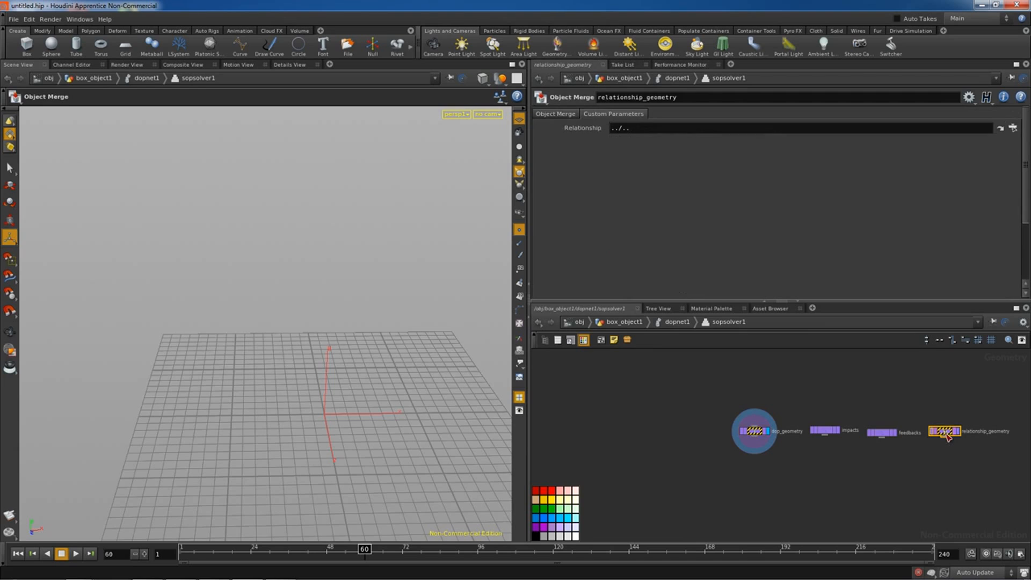
{"action": "left_click_drag", "start_coordinate": [947, 436], "coordinate": [659, 397]}
{"action": "left_click_drag", "start_coordinate": [942, 399], "coordinate": [739, 485]}
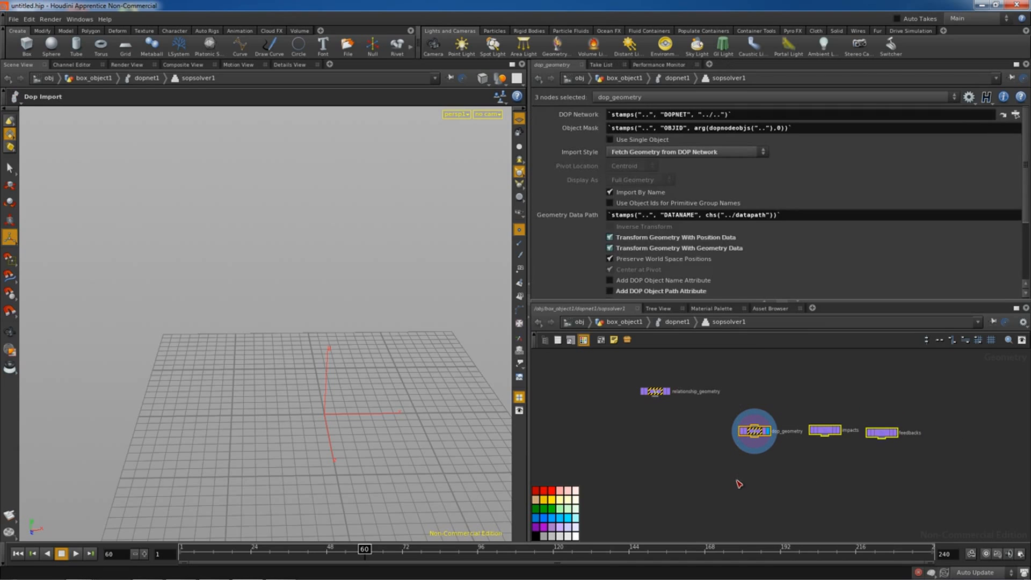
{"action": "key", "text": "Delete"}
{"action": "scroll", "coordinate": [733, 472], "scroll_direction": "up", "scroll_amount": 2}
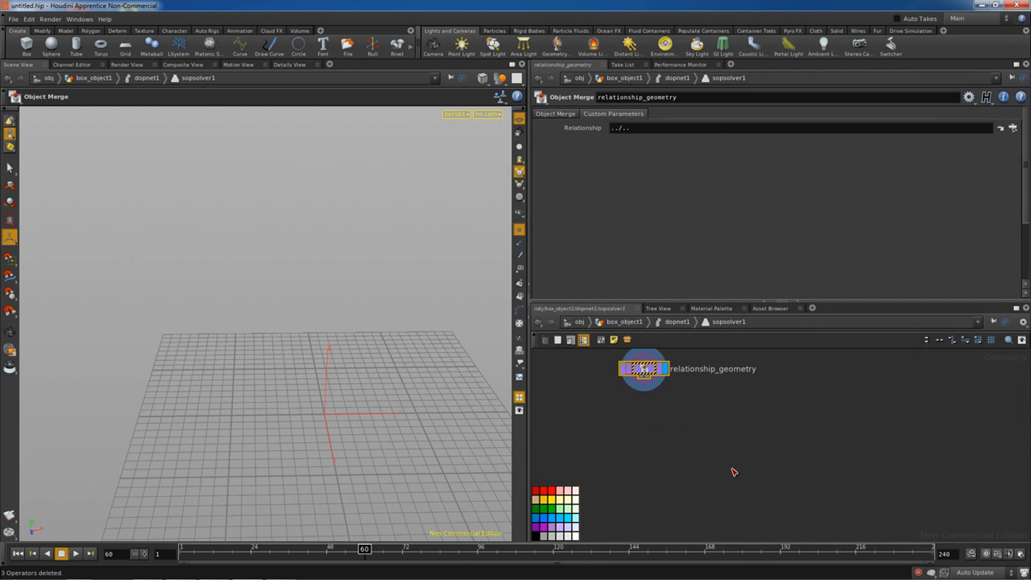
Add an AttribWrangle node fed by relationship_geometry and make it the displayed output of the solver
{"action": "key", "text": "Tab"}
{"action": "mouse_move", "coordinate": [751, 314]}
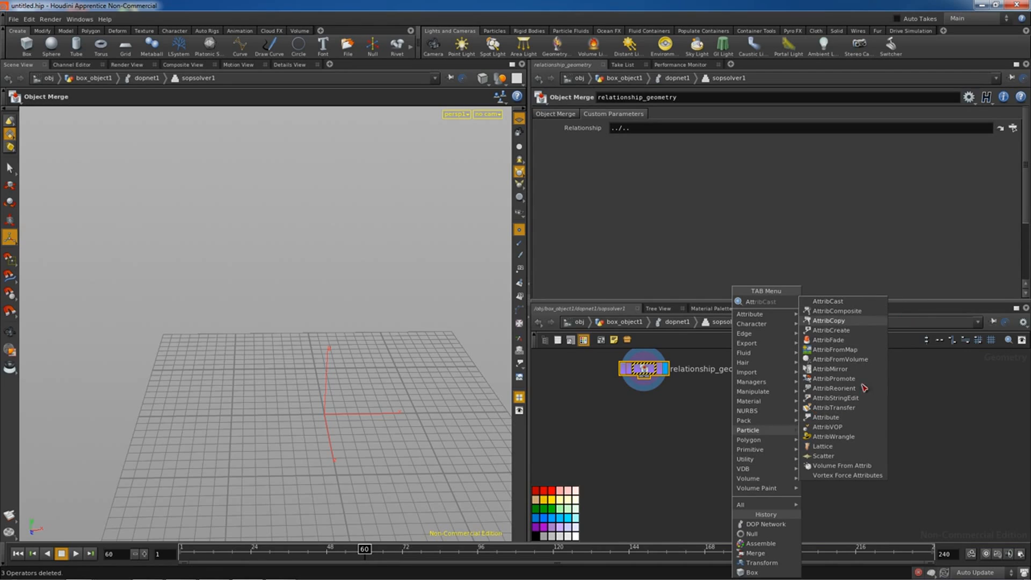
{"action": "left_click", "coordinate": [834, 437]}
{"action": "left_click", "coordinate": [698, 447]}
{"action": "left_click_drag", "start_coordinate": [647, 382], "coordinate": [683, 437]}
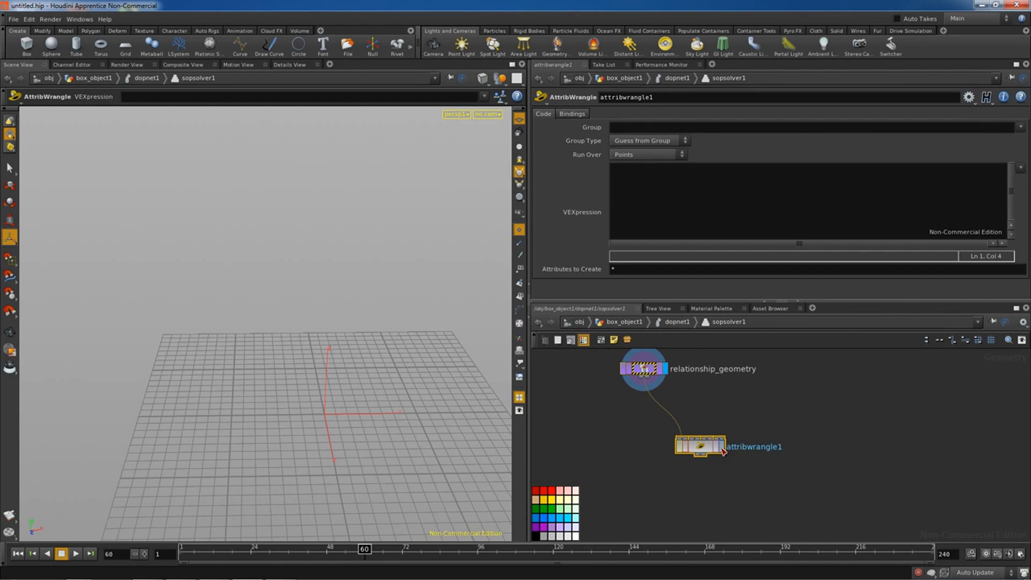
{"action": "left_click", "coordinate": [722, 447]}
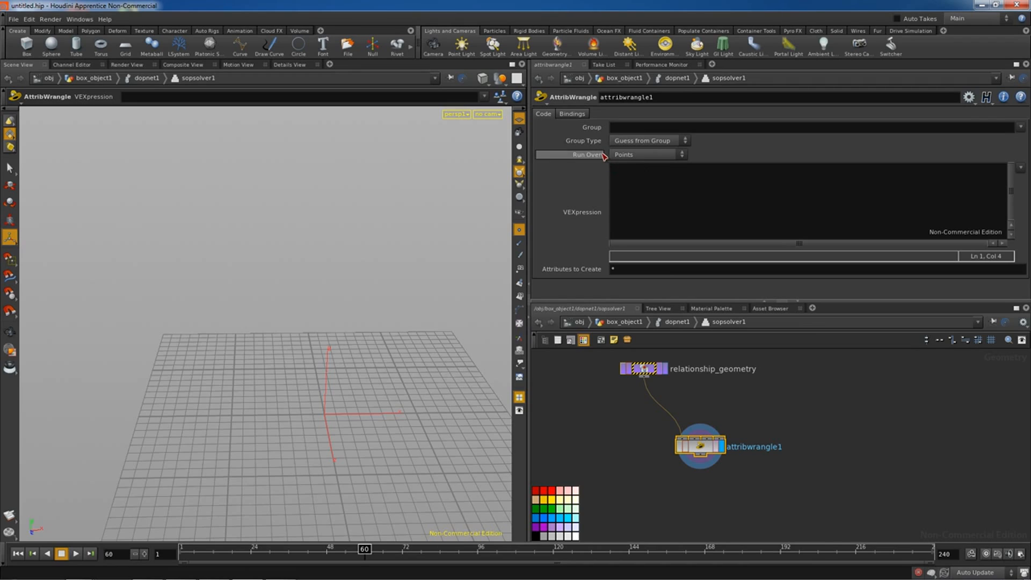
{"action": "left_click", "coordinate": [624, 156]}
{"action": "left_click", "coordinate": [628, 175]}
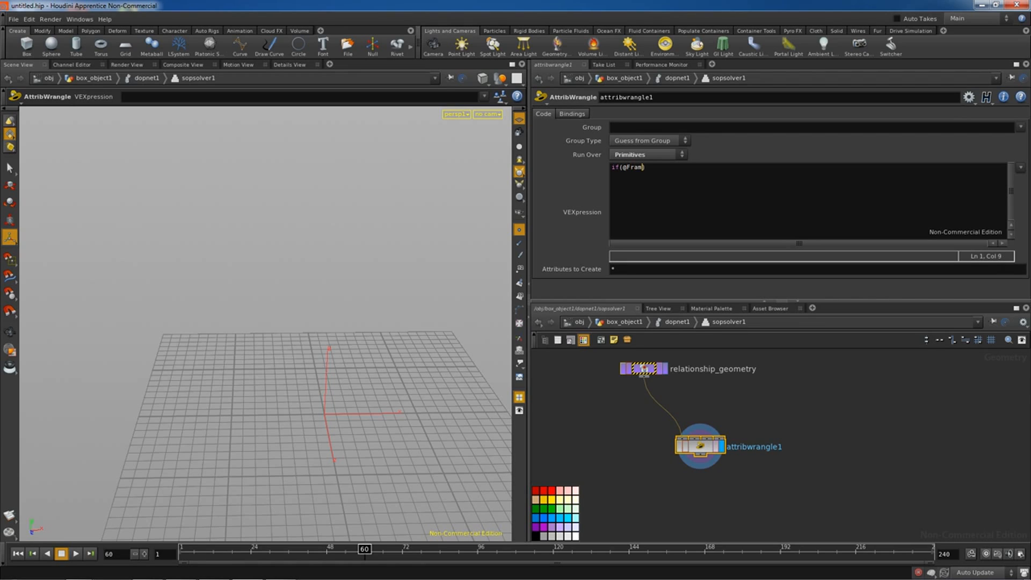
{"action": "type", "text": "e>10"}
{"action": "key", "text": "Return"}
{"action": "type", "text": "s@constraint"}
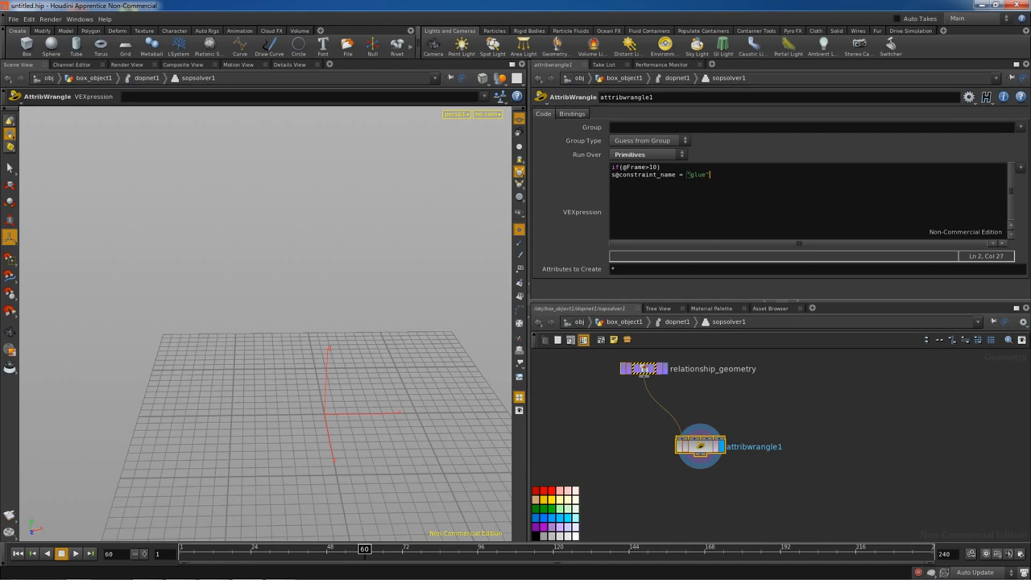
Return to dopnet1 and play the simulation from the first frame to check the constraint switch, stopping at frame 37
{"action": "left_click", "coordinate": [677, 79]}
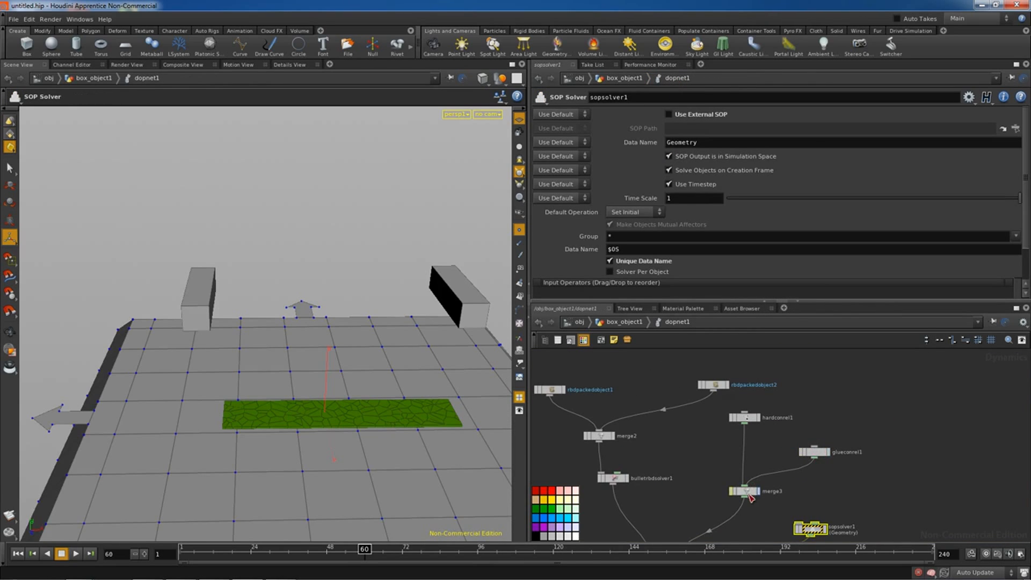
{"action": "left_click_drag", "start_coordinate": [747, 492], "coordinate": [747, 498]}
{"action": "left_click_drag", "start_coordinate": [814, 451], "coordinate": [809, 454]}
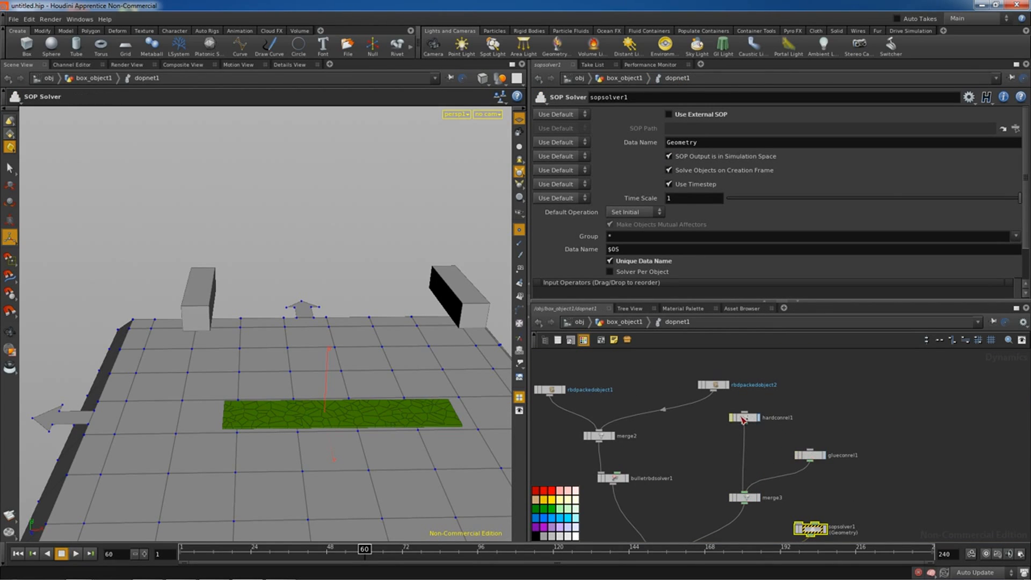
{"action": "left_click", "coordinate": [19, 553]}
{"action": "left_click", "coordinate": [75, 553]}
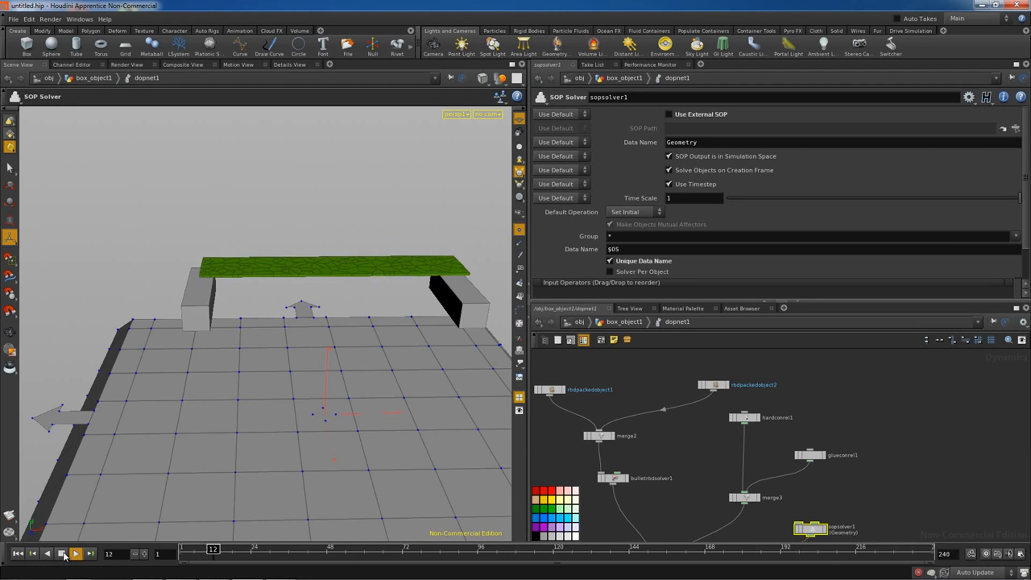
{"action": "left_click", "coordinate": [61, 553]}
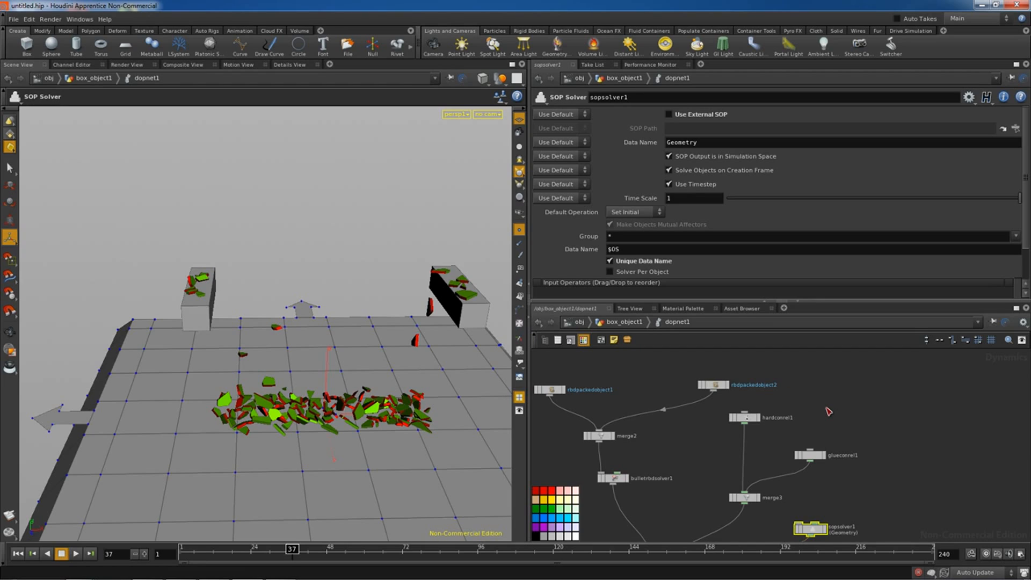
Set the Strength of glueconrel1 to -1 and return the timeline to the first frame
{"action": "left_click", "coordinate": [810, 455]}
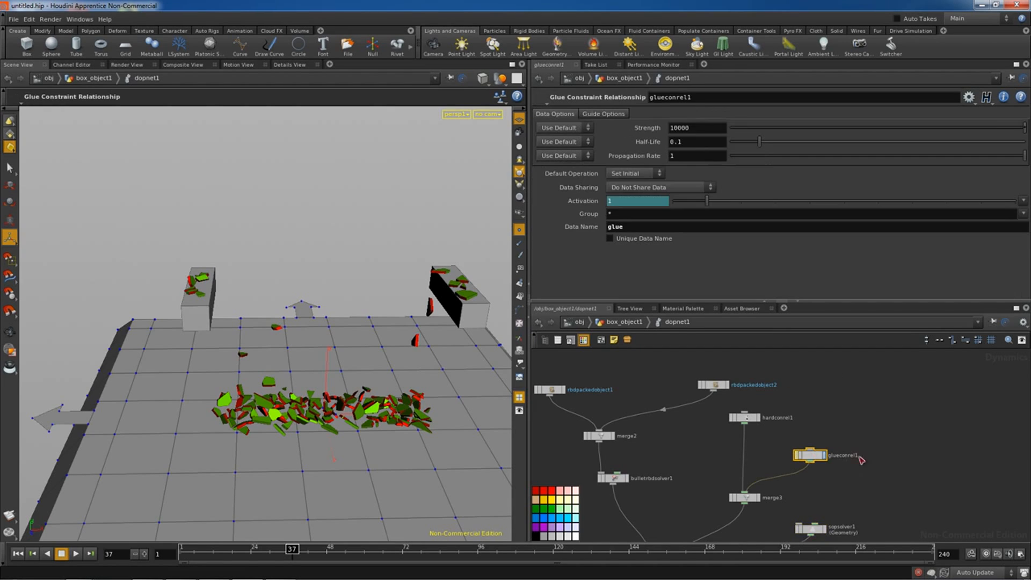
{"action": "double_click", "coordinate": [705, 129]}
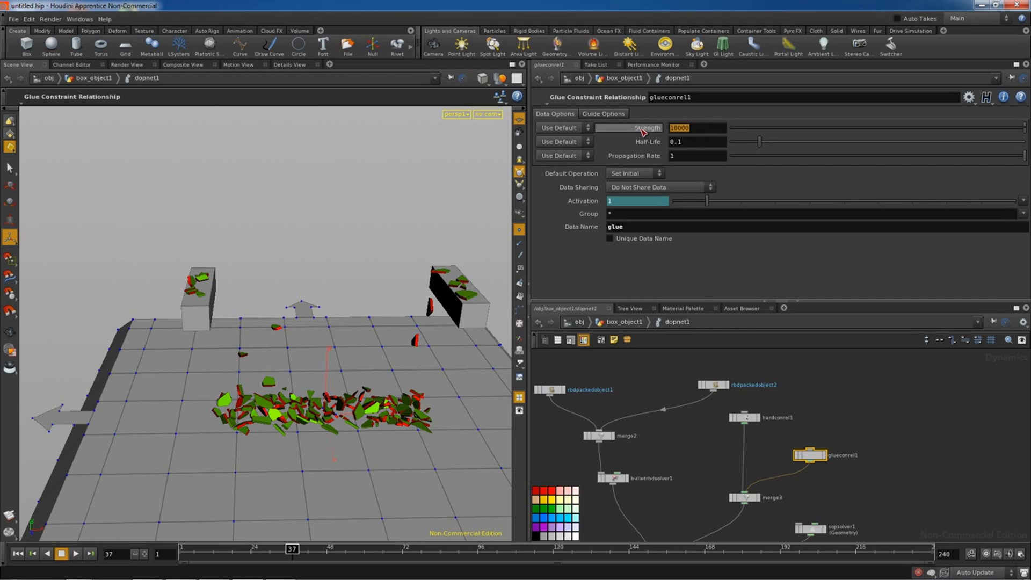
{"action": "type", "text": "-1"}
{"action": "key", "text": "Return"}
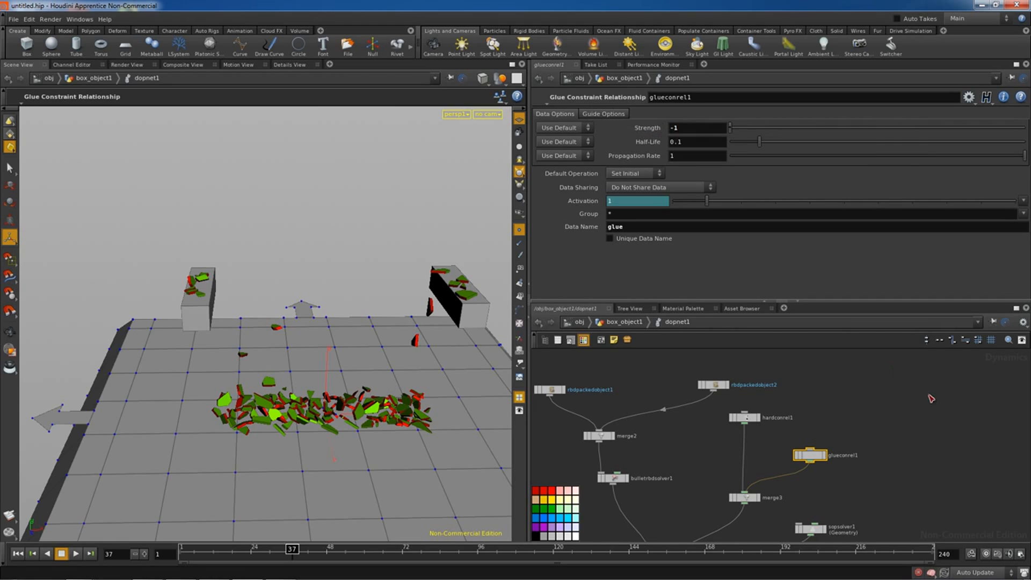
{"action": "left_click", "coordinate": [18, 553]}
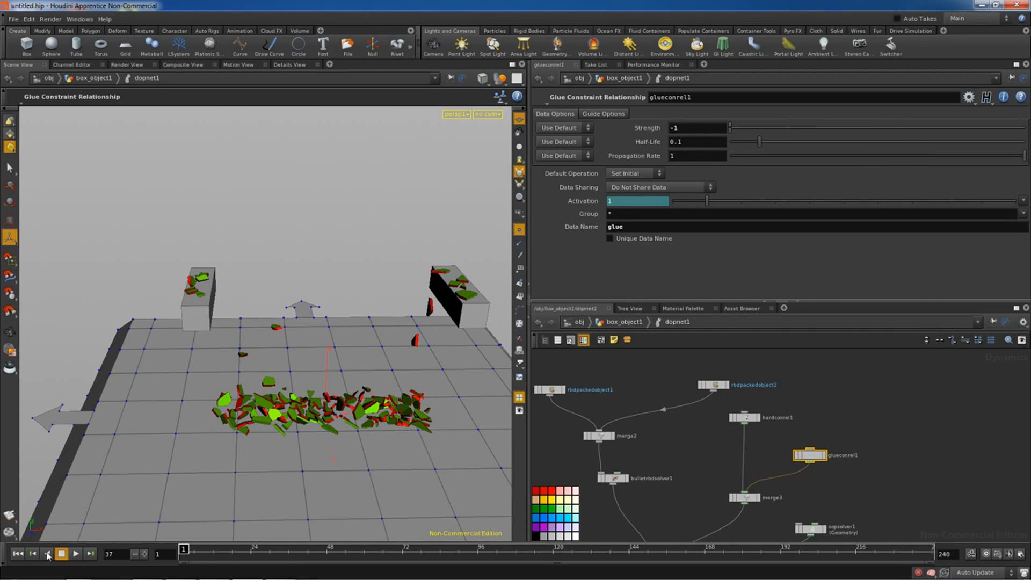
Play the simulation from the first frame to check the glue strength change, stopping at frame 36
{"action": "left_click", "coordinate": [75, 554]}
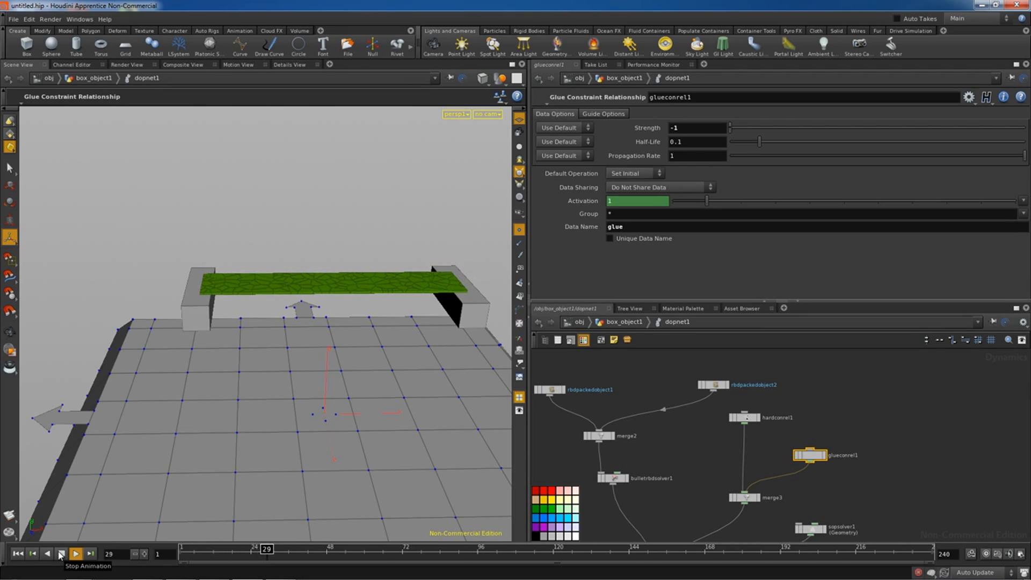
{"action": "left_click", "coordinate": [62, 554]}
{"action": "middle_click_drag", "start_coordinate": [946, 494], "coordinate": [919, 443]}
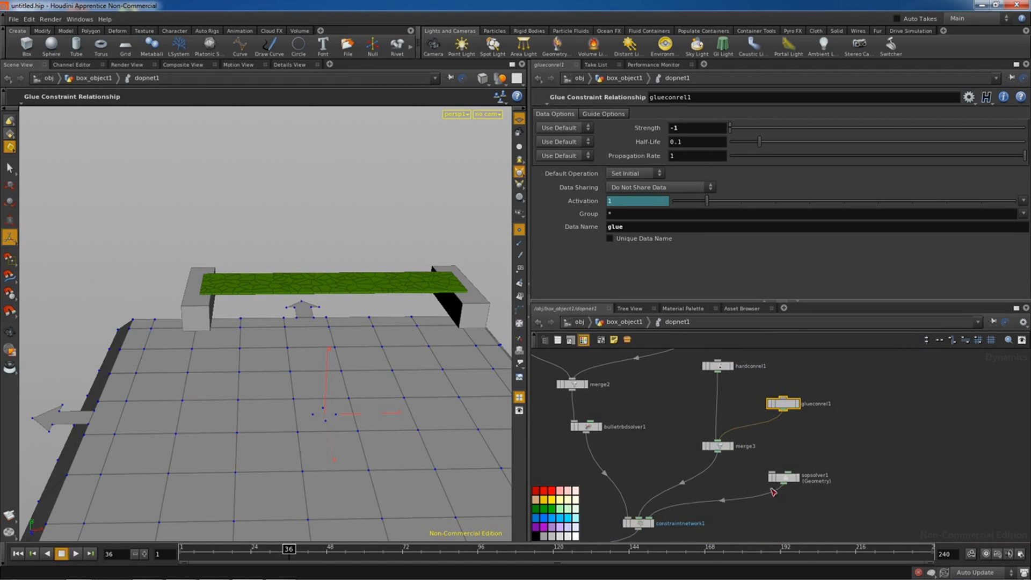
{"action": "left_click_drag", "start_coordinate": [787, 479], "coordinate": [812, 479]}
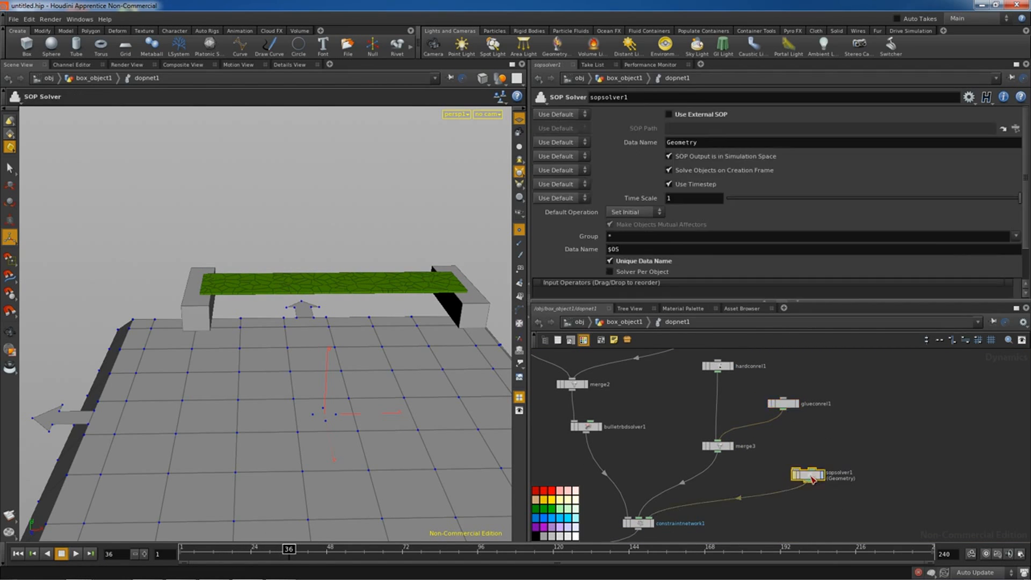
{"action": "double_click", "coordinate": [813, 479]}
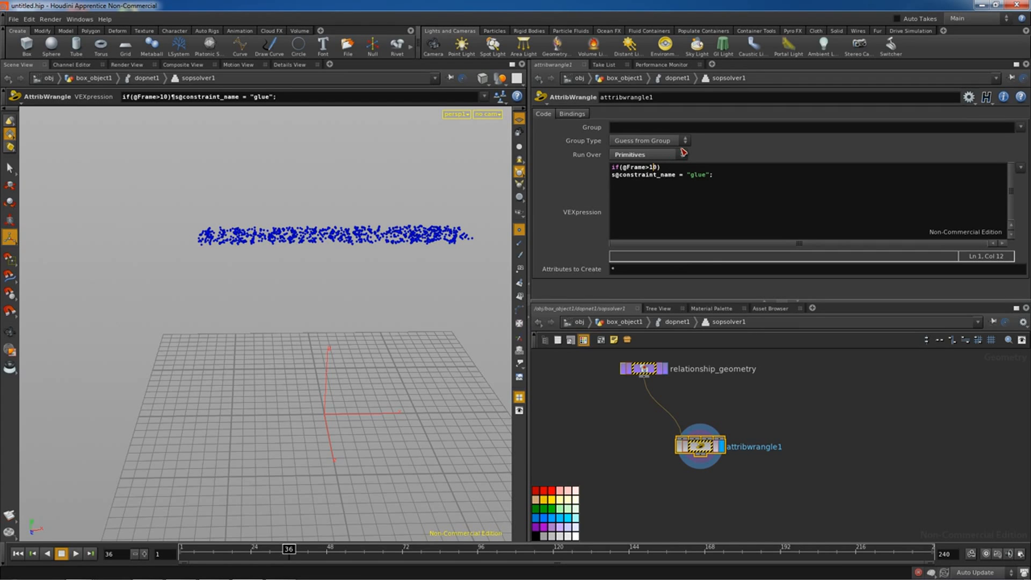
{"action": "key", "text": "BackSpace"}
{"action": "type", "text": "2"}
{"action": "left_click", "coordinate": [677, 78]}
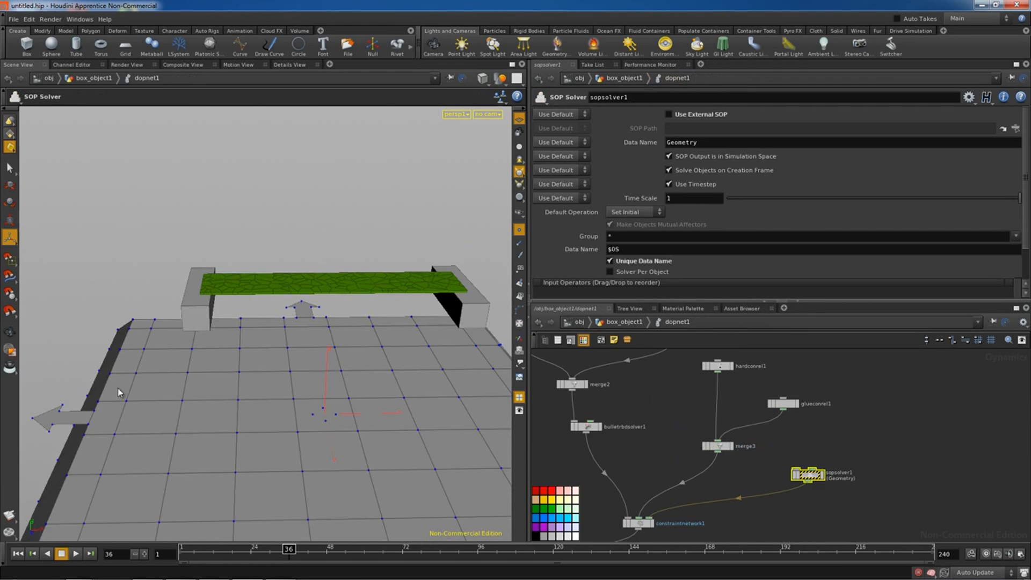
Rewind and play the simulation to check the frame 20 constraint switch, stopping at frame 61
{"action": "left_click", "coordinate": [17, 554]}
{"action": "left_click", "coordinate": [76, 553]}
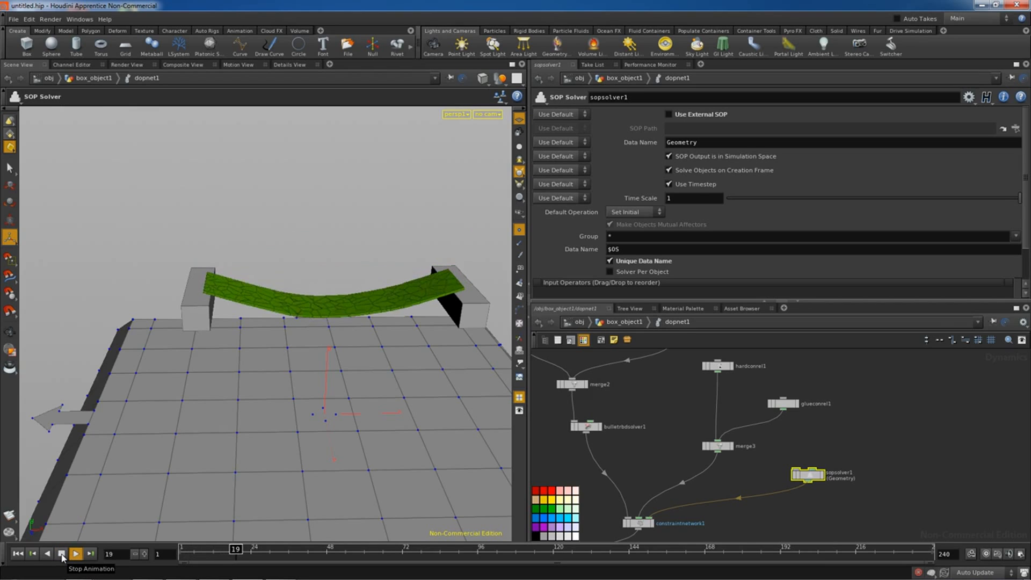
{"action": "left_click", "coordinate": [62, 554]}
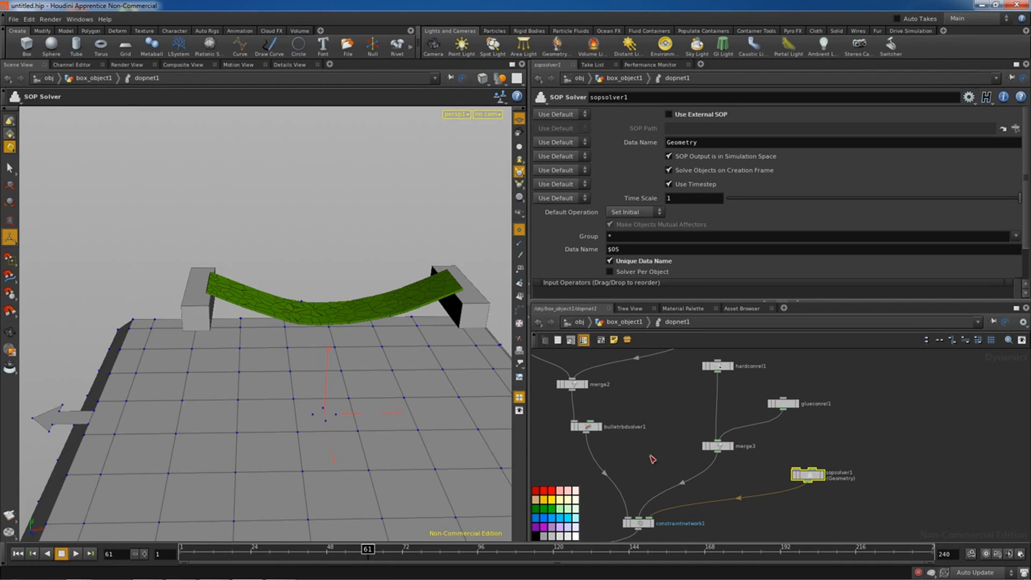
{"action": "left_click_drag", "start_coordinate": [808, 475], "coordinate": [805, 477]}
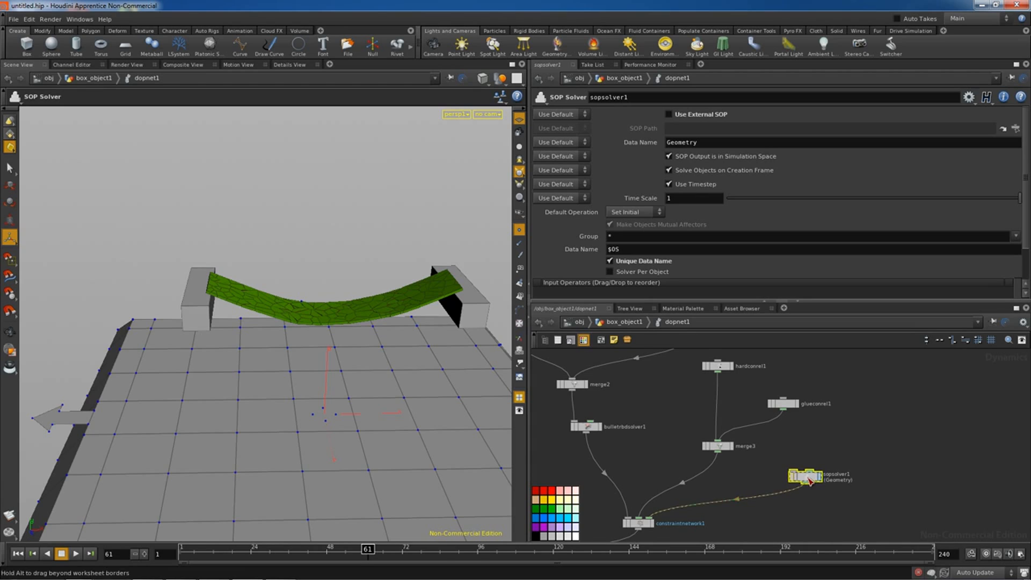
{"action": "double_click", "coordinate": [814, 476]}
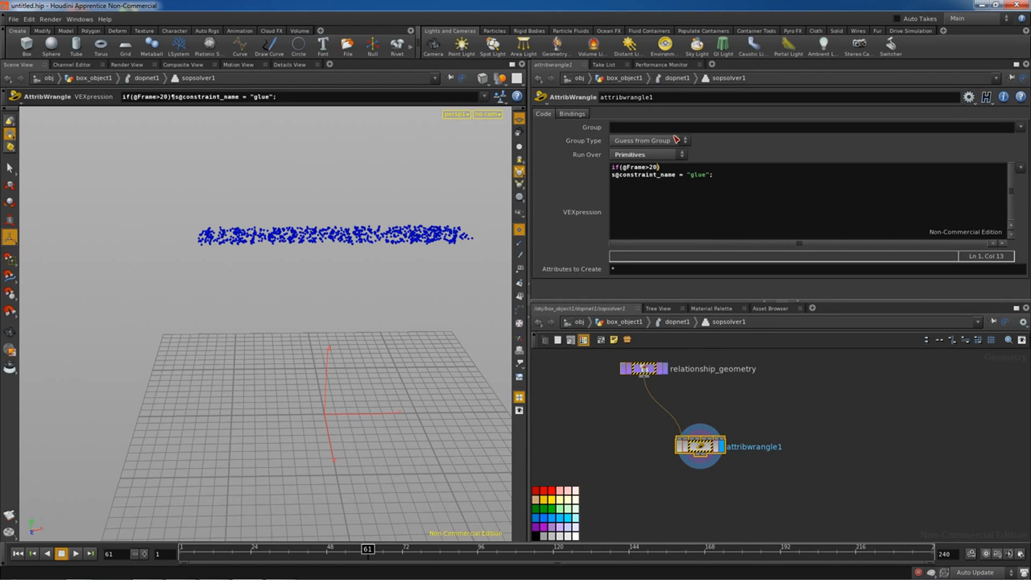
{"action": "left_click", "coordinate": [676, 78]}
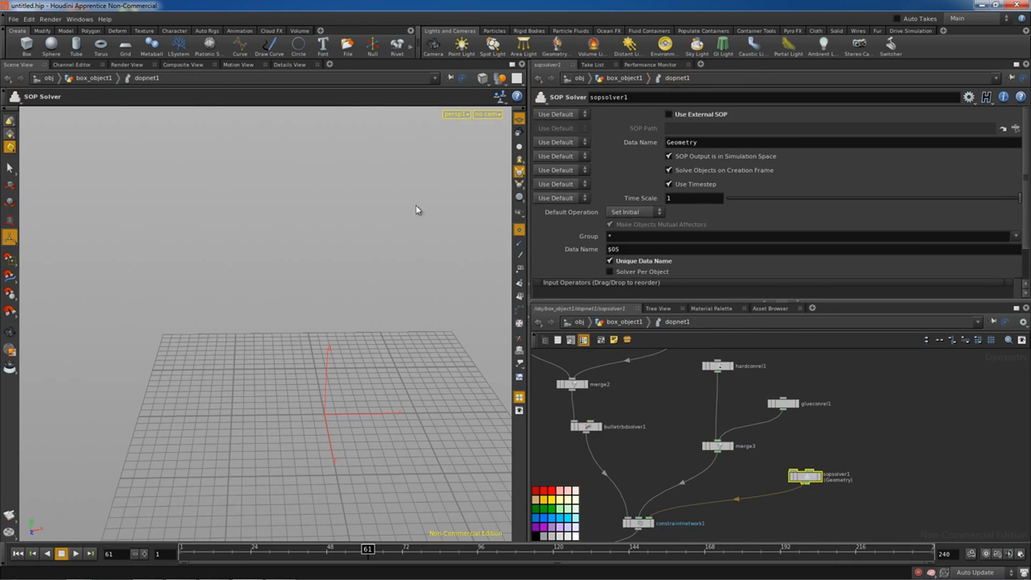
Play the simulation from the first frame to check the frame 25 switch, stop it, and scrub to frame 70
{"action": "left_click", "coordinate": [18, 554]}
{"action": "left_click", "coordinate": [76, 553]}
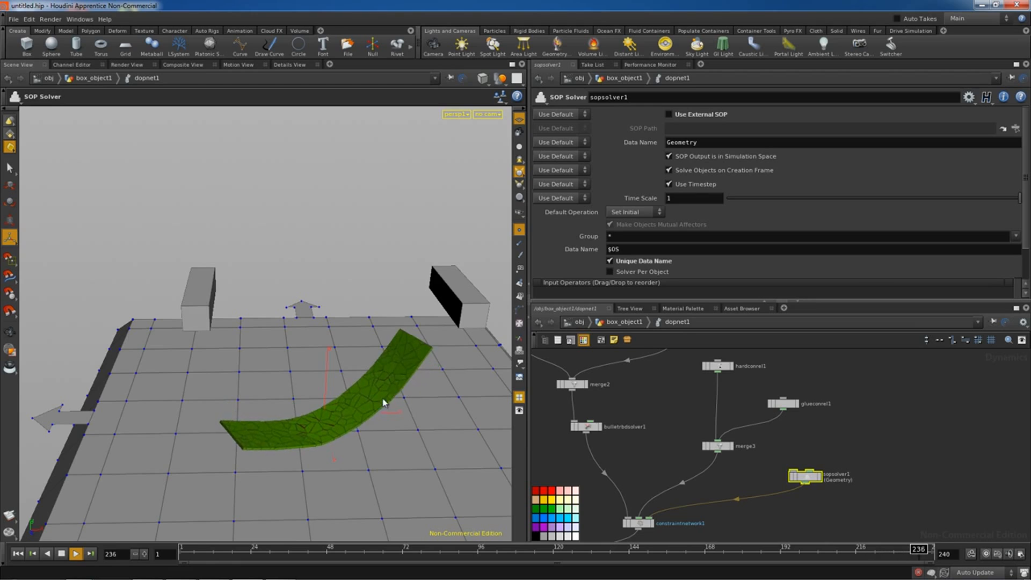
{"action": "left_click", "coordinate": [61, 554]}
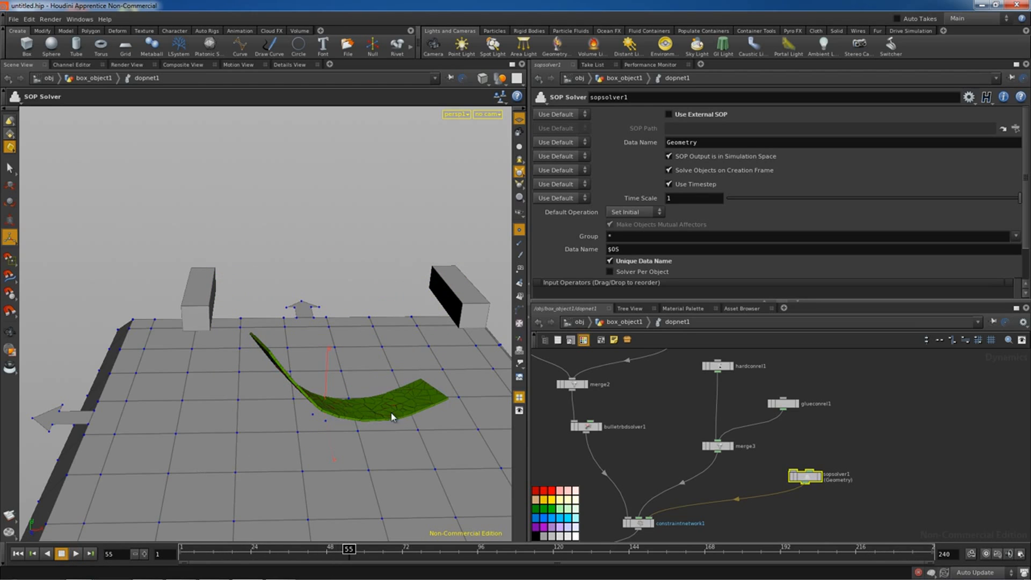
{"action": "left_click_drag", "start_coordinate": [349, 551], "coordinate": [396, 550]}
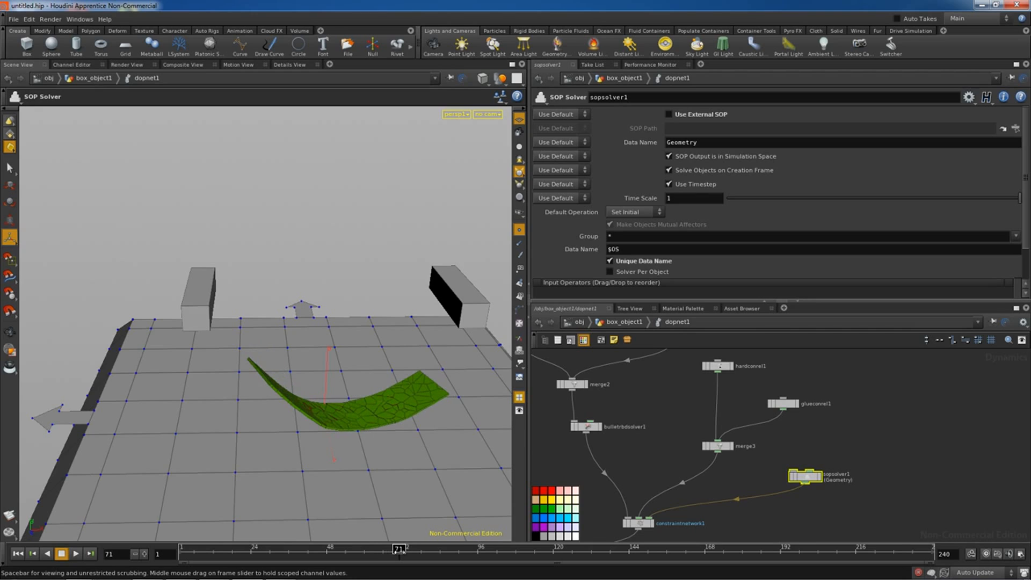
{"action": "double_click", "coordinate": [807, 477]}
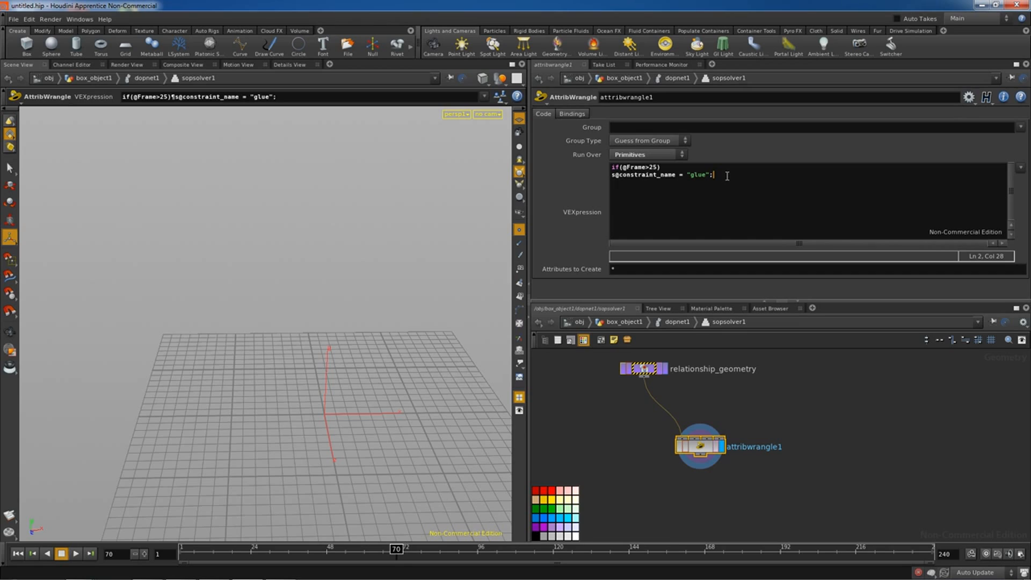
{"action": "key", "text": "Return"}
{"action": "key", "text": "Return"}
{"action": "type", "text": "if(@Frame"}
{"action": "key", "text": "Return"}
{"action": "type", "text": "removeprim()"}
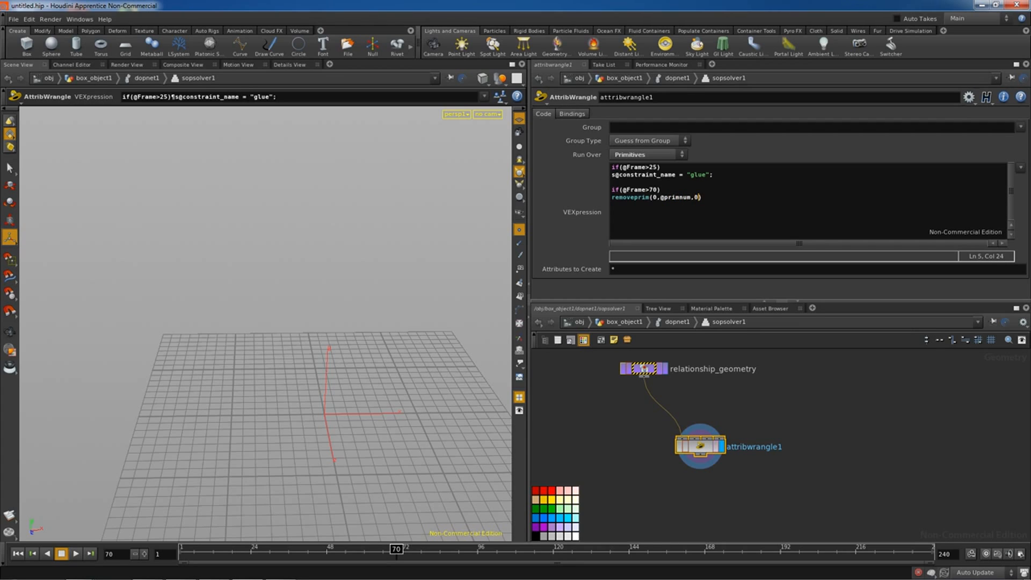
{"action": "left_click", "coordinate": [677, 77]}
Play the simulation twice from the first frame to check the constraint removal after frame 70, stopping at frames 113 and 96
{"action": "left_click", "coordinate": [18, 553]}
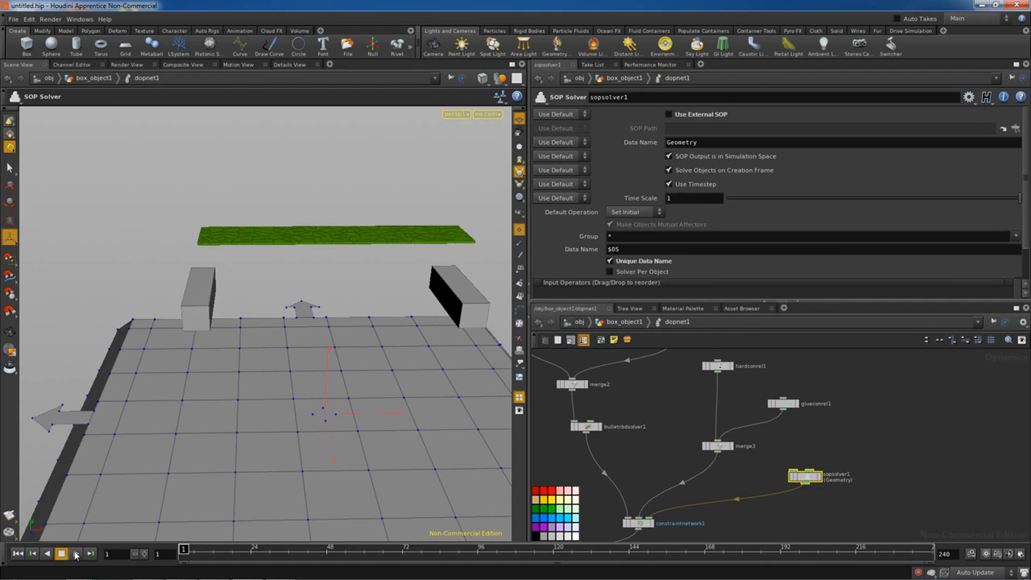
{"action": "left_click", "coordinate": [76, 554]}
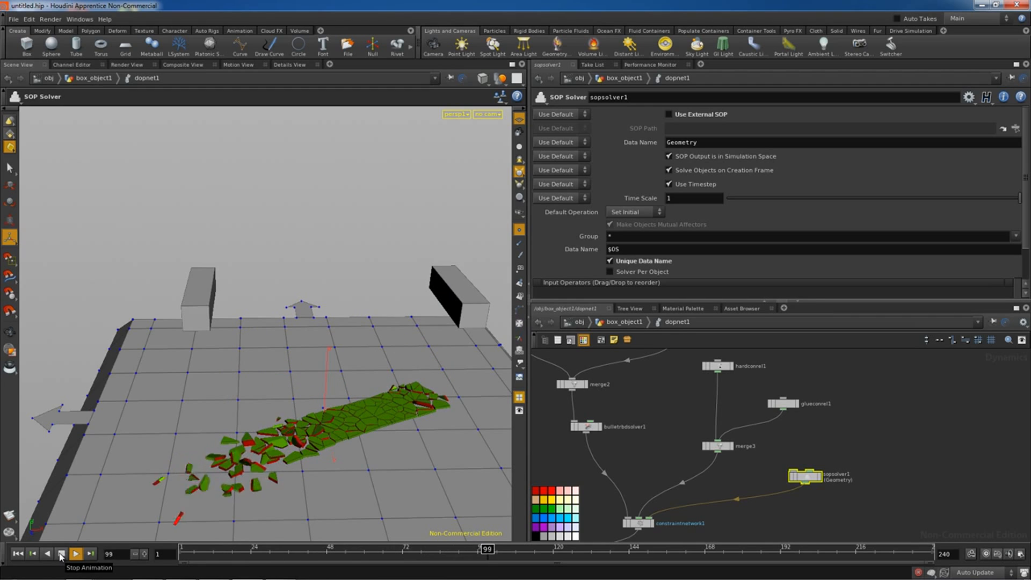
{"action": "left_click", "coordinate": [61, 553]}
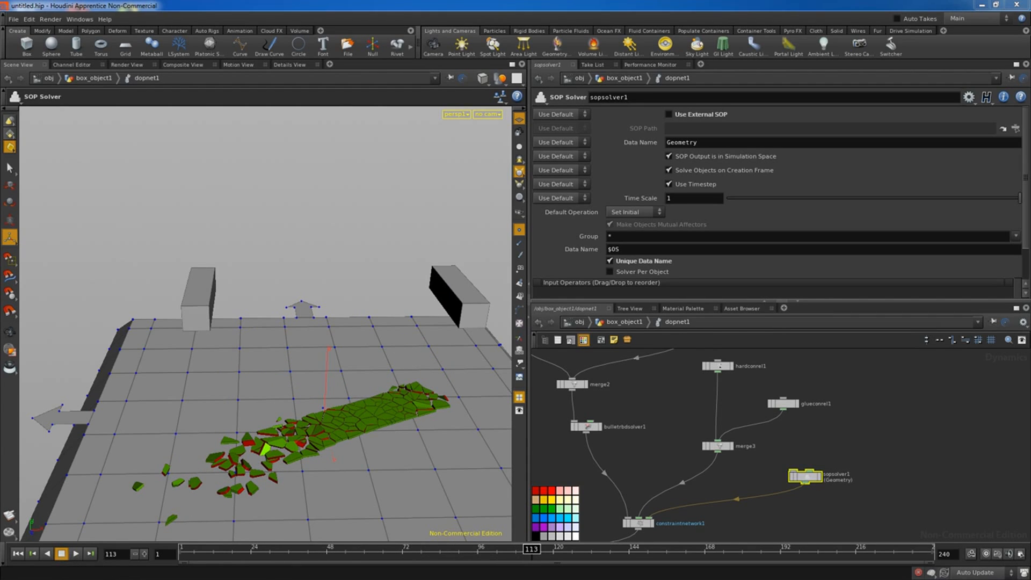
{"action": "left_click", "coordinate": [17, 554]}
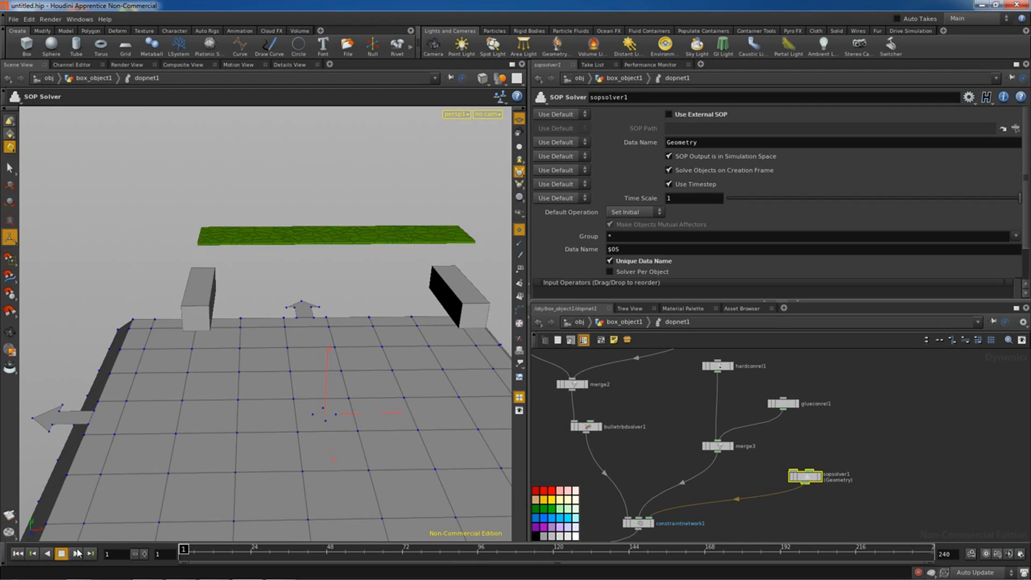
{"action": "left_click", "coordinate": [76, 553]}
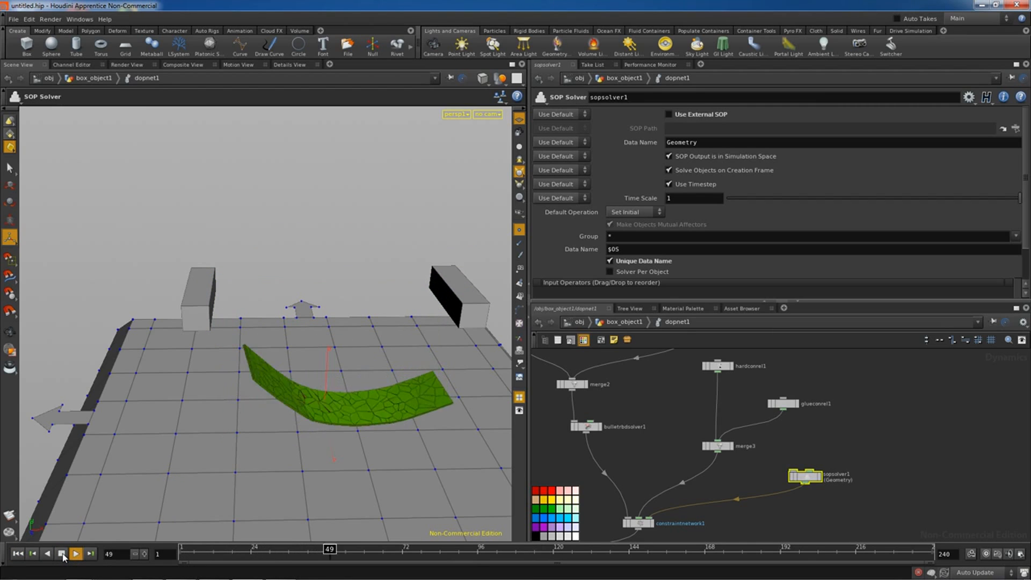
{"action": "left_click", "coordinate": [62, 554]}
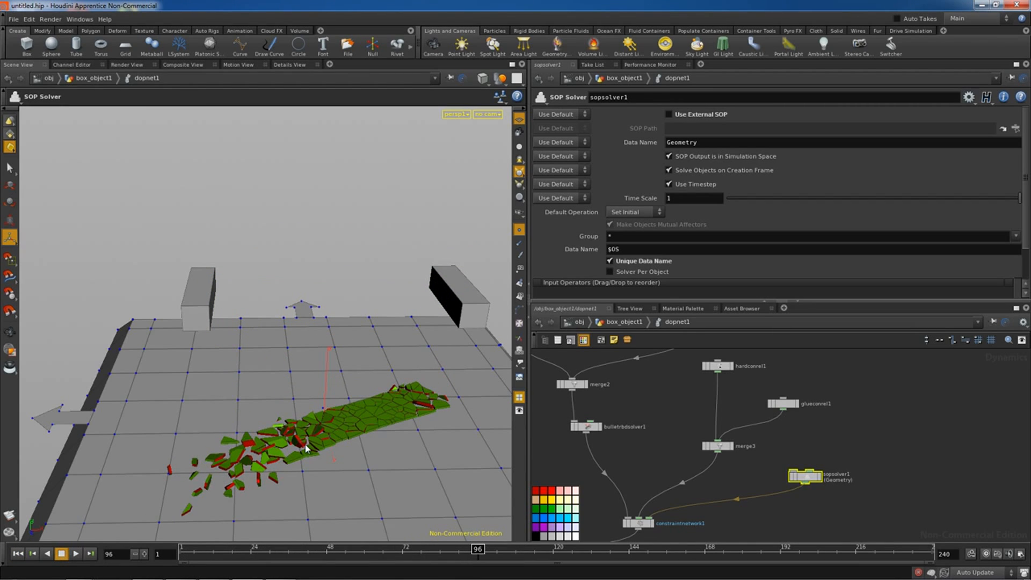
{"action": "double_click", "coordinate": [806, 476]}
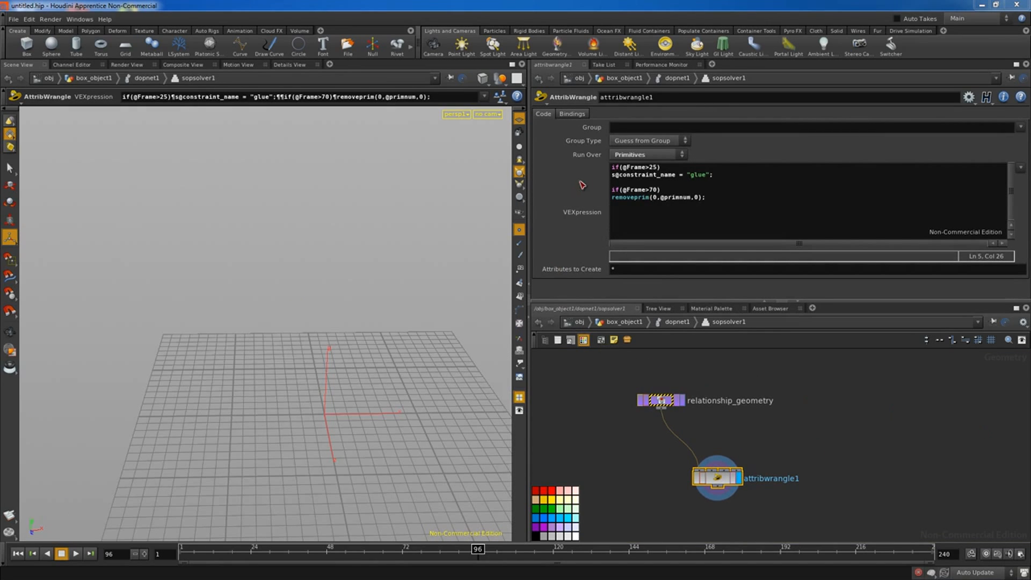
{"action": "left_click", "coordinate": [613, 167]}
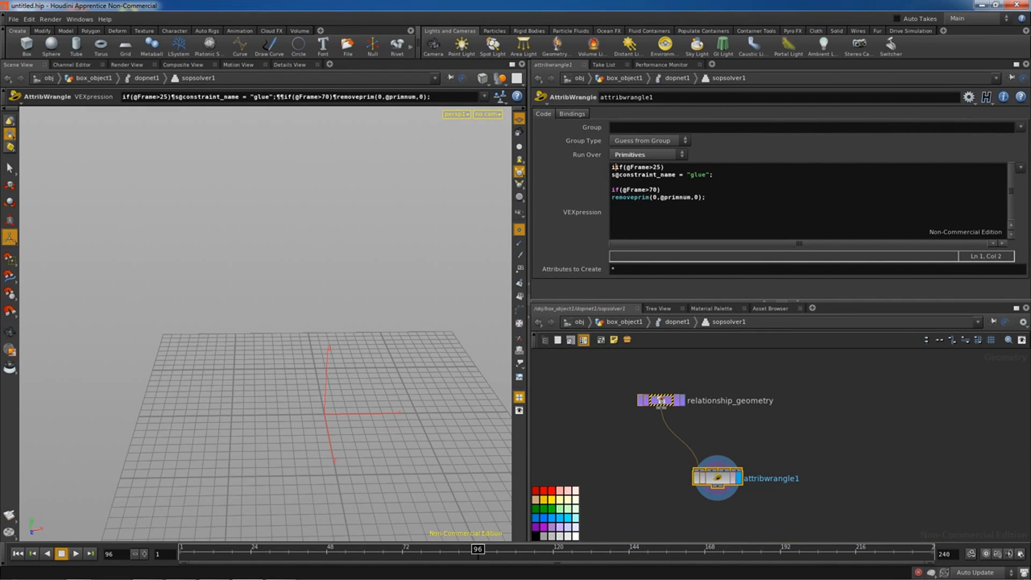
{"action": "type", "text": "if(@angle>0.2"}
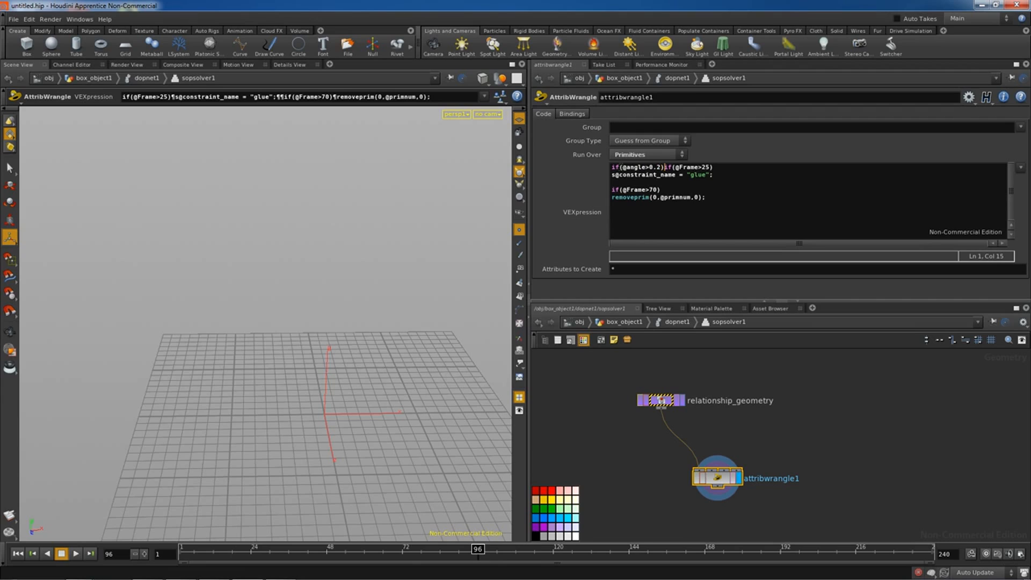
{"action": "key", "text": "Return"}
{"action": "key", "text": "Return"}
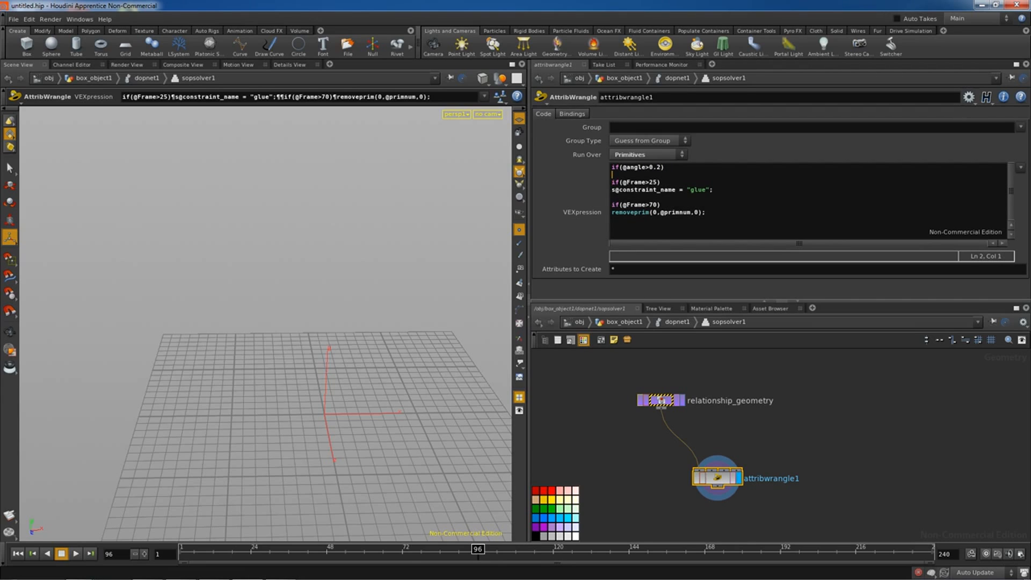
{"action": "left_click_drag", "start_coordinate": [727, 219], "coordinate": [607, 220]}
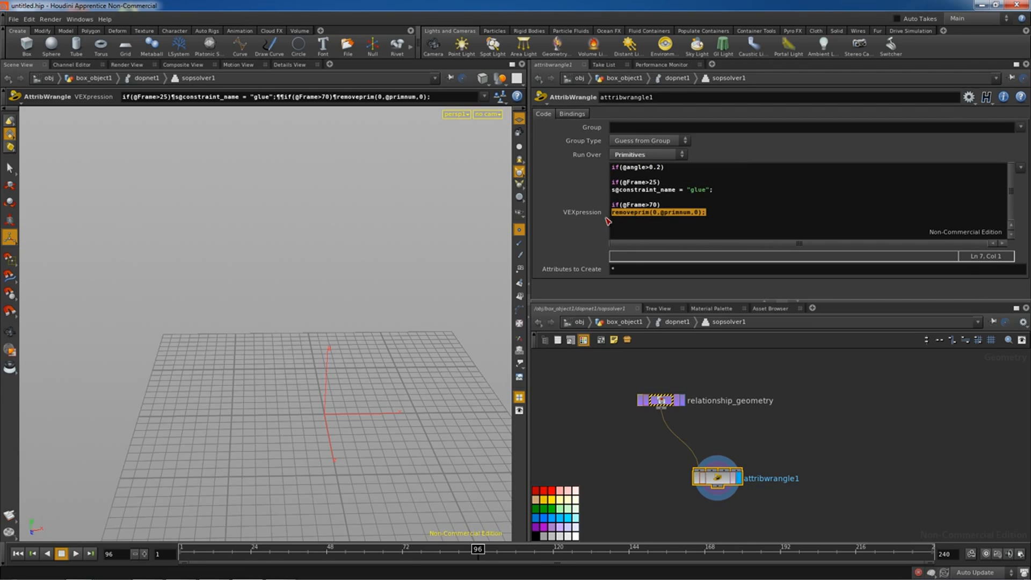
{"action": "key", "text": "ctrl+c"}
{"action": "left_click", "coordinate": [674, 168]}
{"action": "key", "text": "Return"}
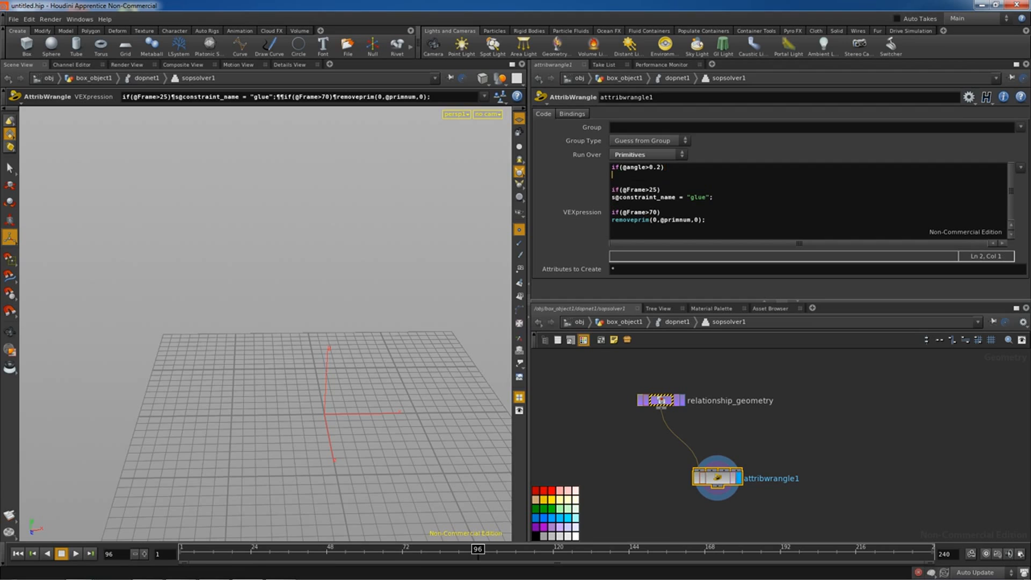
{"action": "key", "text": "ctrl+v"}
{"action": "left_click", "coordinate": [677, 78]}
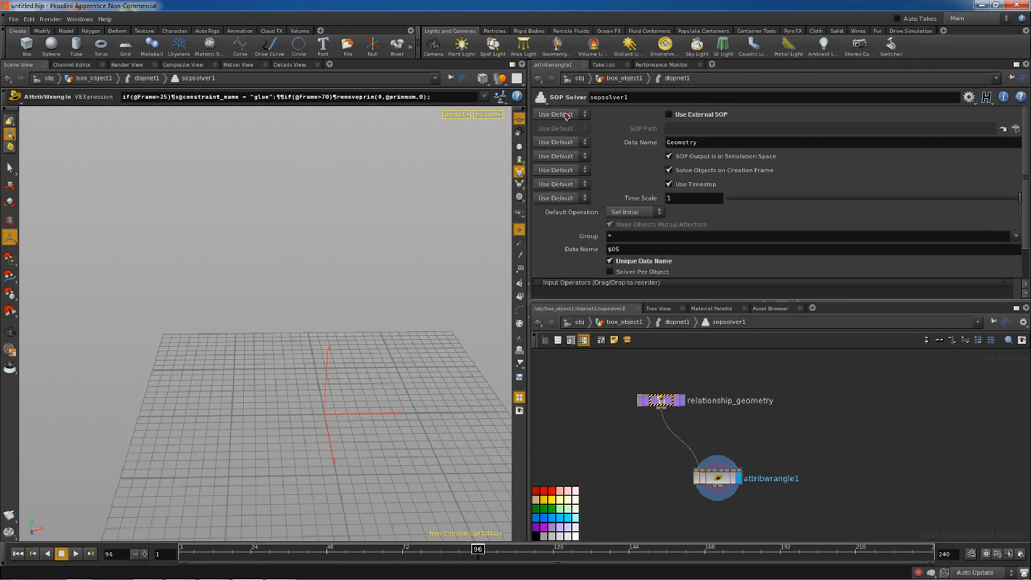
Play the simulation from the first frame to check the angle-based breaking, pausing at frame 30 before resuming playback
{"action": "left_click", "coordinate": [18, 553]}
{"action": "left_click", "coordinate": [75, 553]}
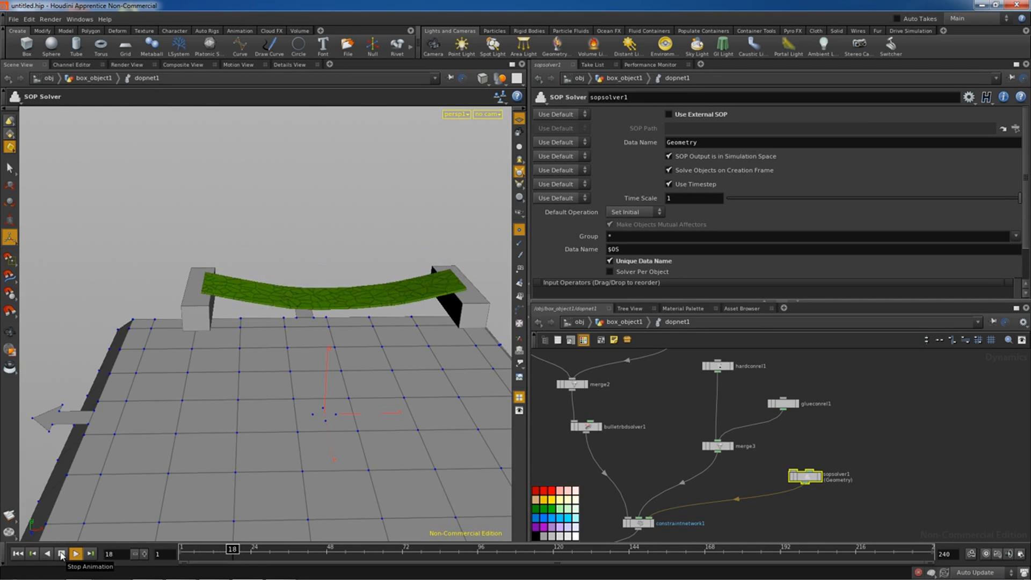
{"action": "left_click", "coordinate": [60, 554]}
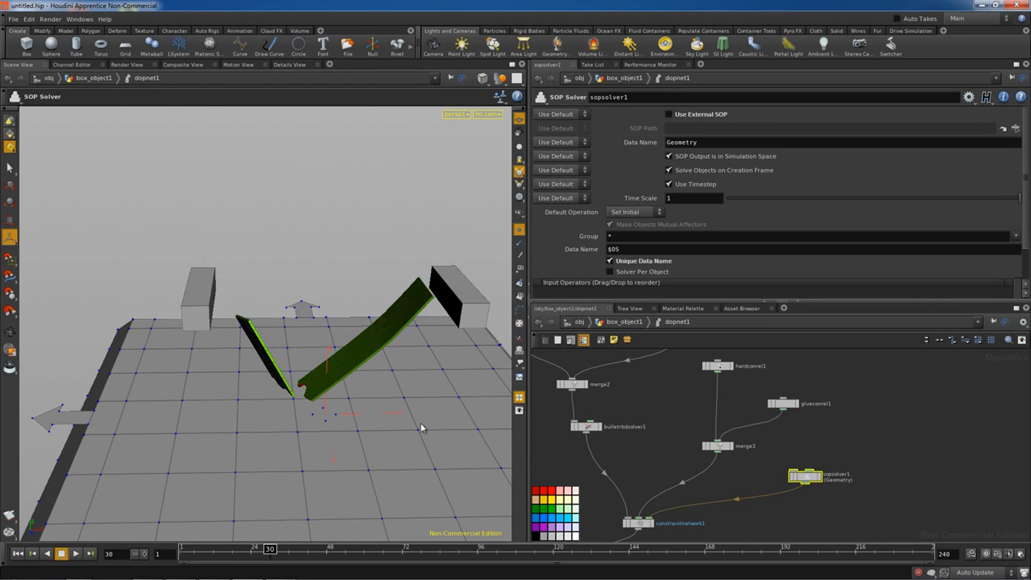
{"action": "left_click", "coordinate": [76, 554]}
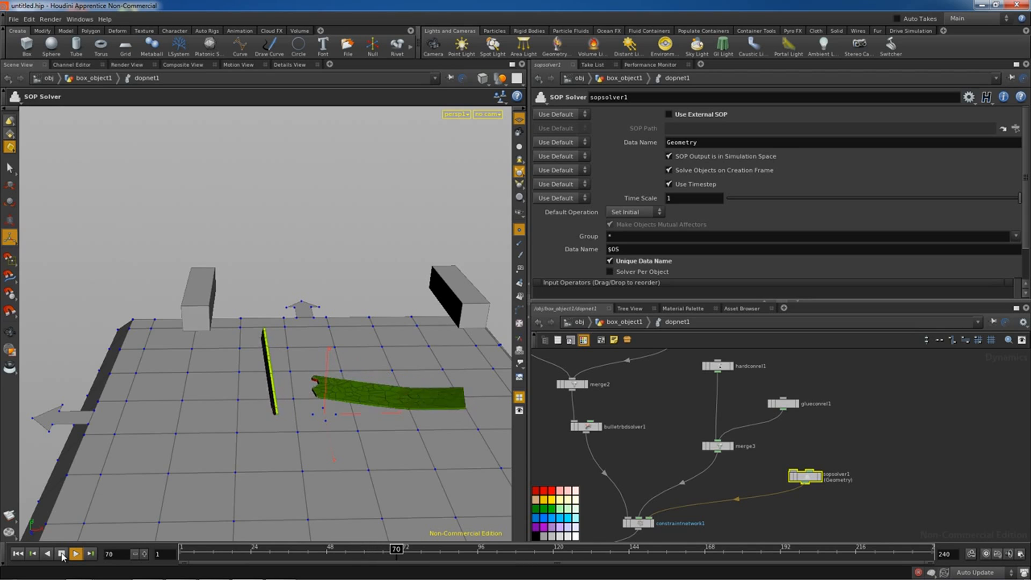
Stop playback and set the wrangle's frame thresholds inside sopsolver1 to 29 for the glue switch and 80 for constraint removal
{"action": "left_click", "coordinate": [62, 554]}
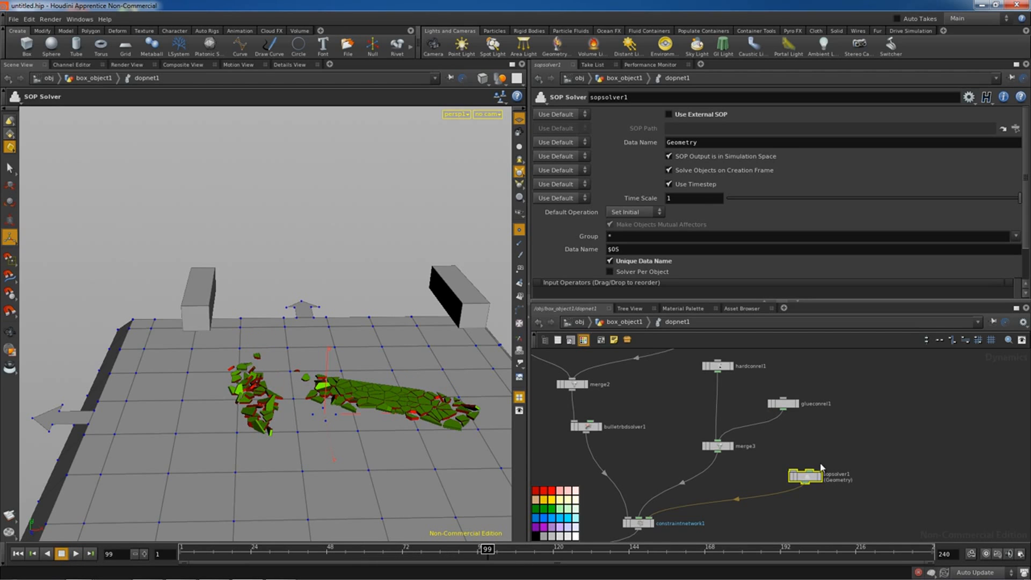
{"action": "double_click", "coordinate": [808, 477]}
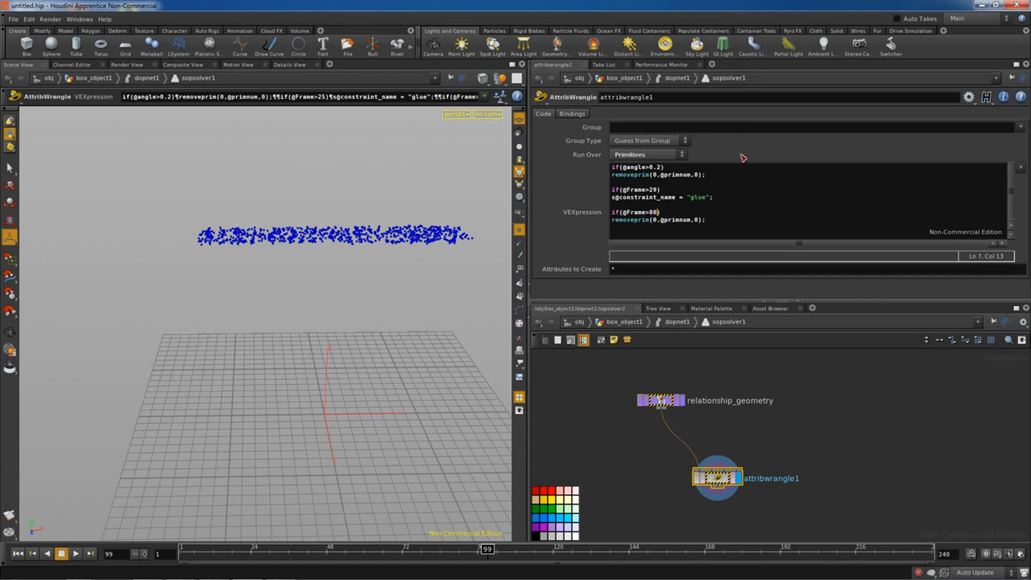
{"action": "left_click", "coordinate": [676, 79]}
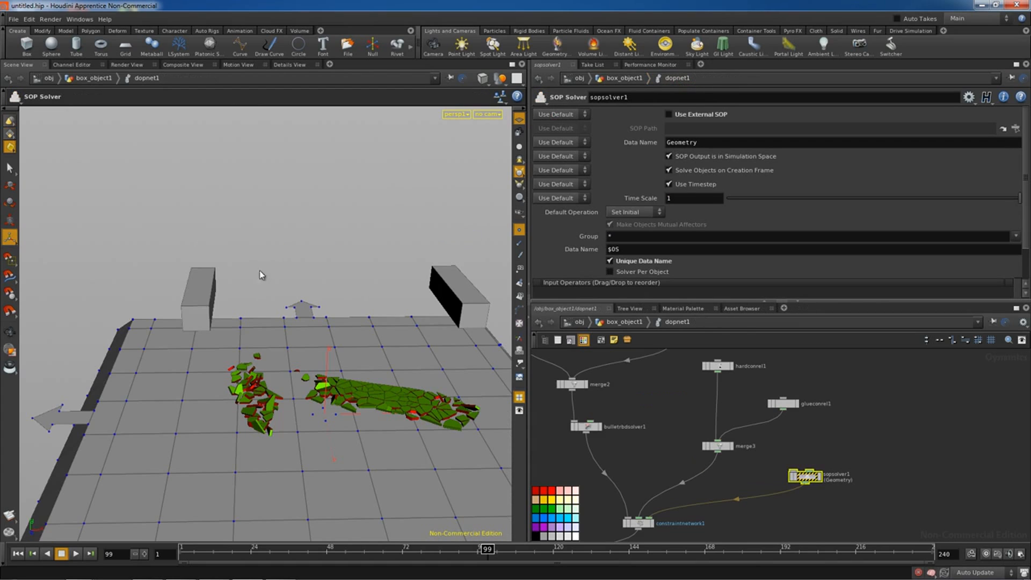
Replay the simulation from the first frame past frame 80 to check when the plank pieces separate
{"action": "left_click", "coordinate": [18, 553]}
{"action": "left_click", "coordinate": [76, 554]}
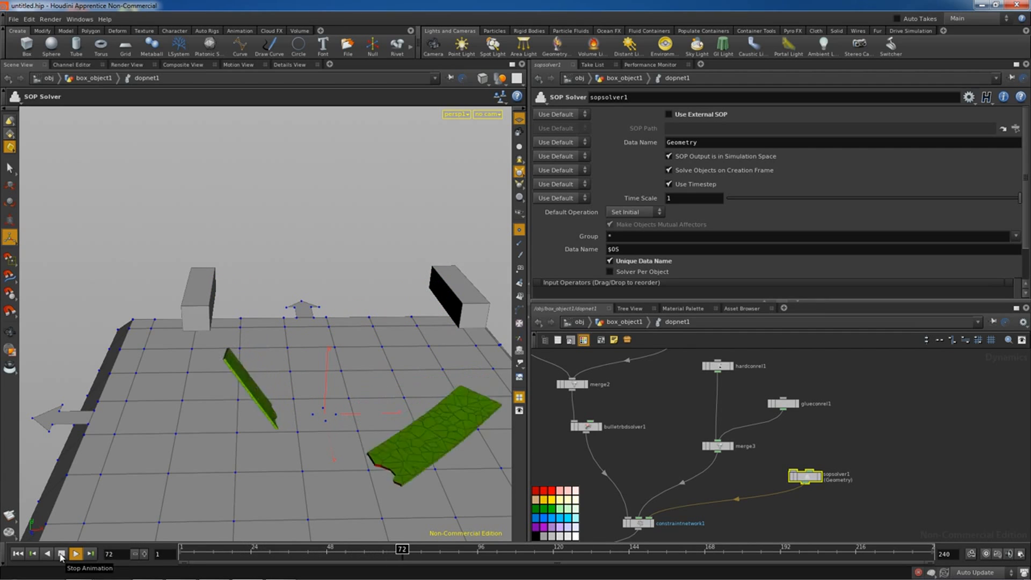
{"action": "left_click", "coordinate": [61, 553]}
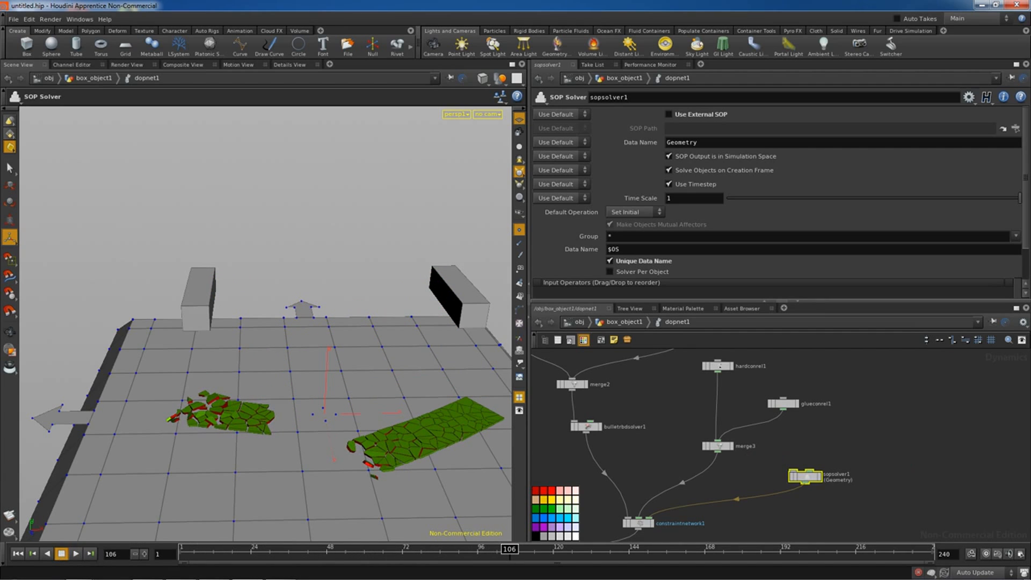
{"action": "left_click", "coordinate": [633, 322]}
{"action": "mouse_move", "coordinate": [652, 359]}
{"action": "left_click", "coordinate": [754, 391]}
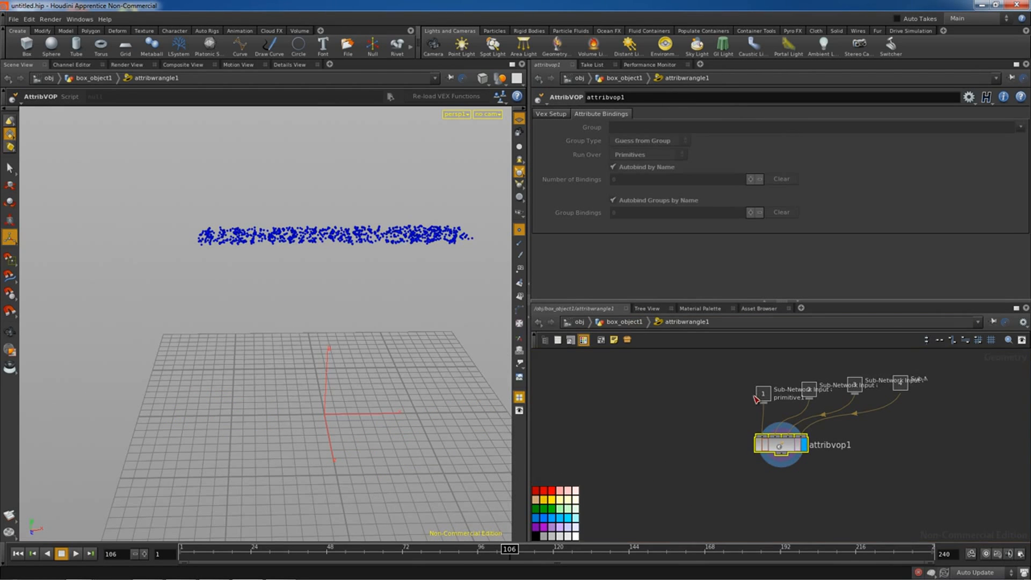
Set the number of points on scatter1 in box_object1 to 200 for the plank's Voronoi fracture
{"action": "left_click", "coordinate": [629, 323]}
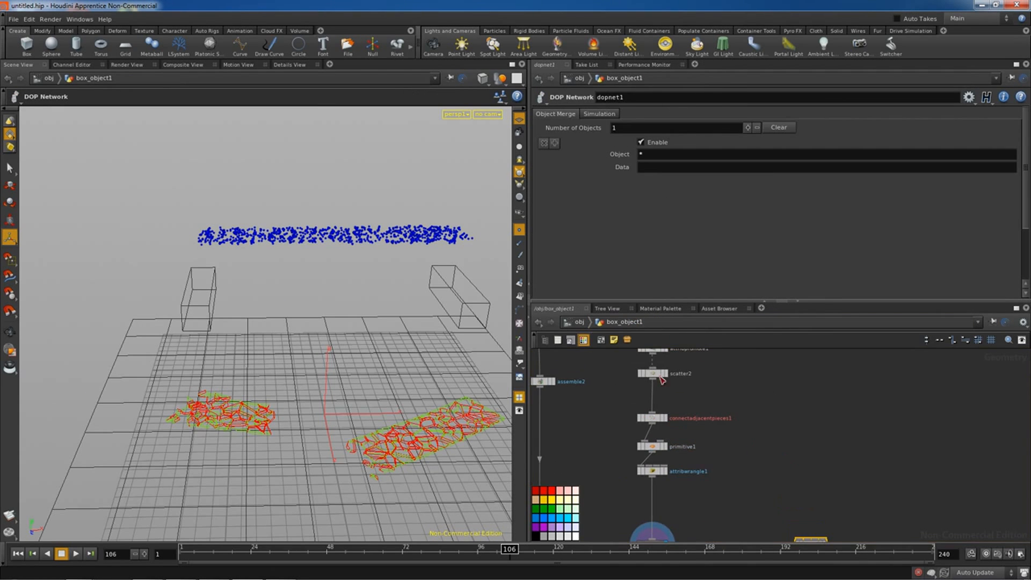
{"action": "middle_click_drag", "start_coordinate": [669, 417], "coordinate": [694, 495]}
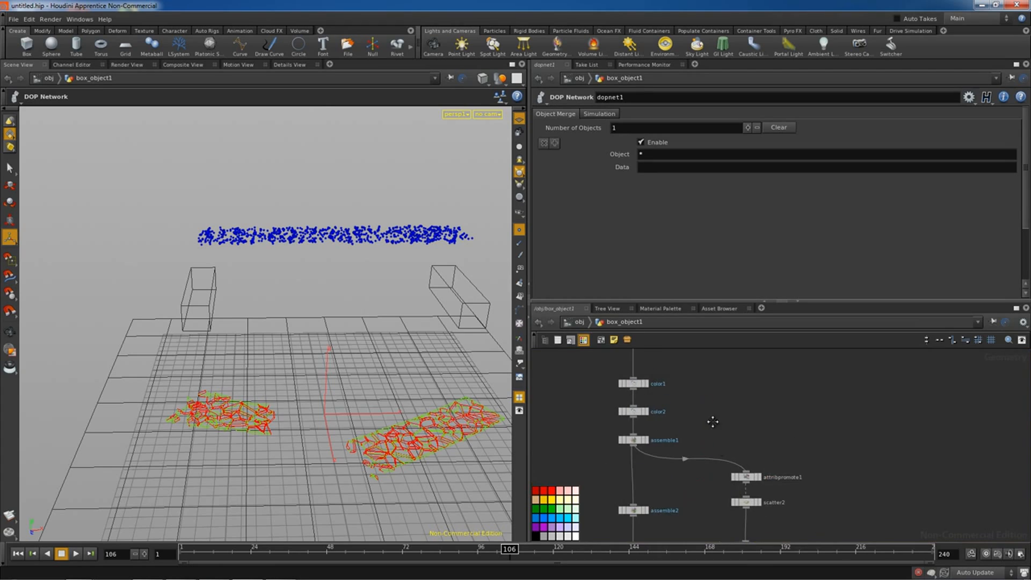
{"action": "middle_click_drag", "start_coordinate": [711, 421], "coordinate": [734, 505]}
{"action": "middle_click_drag", "start_coordinate": [768, 443], "coordinate": [780, 479]}
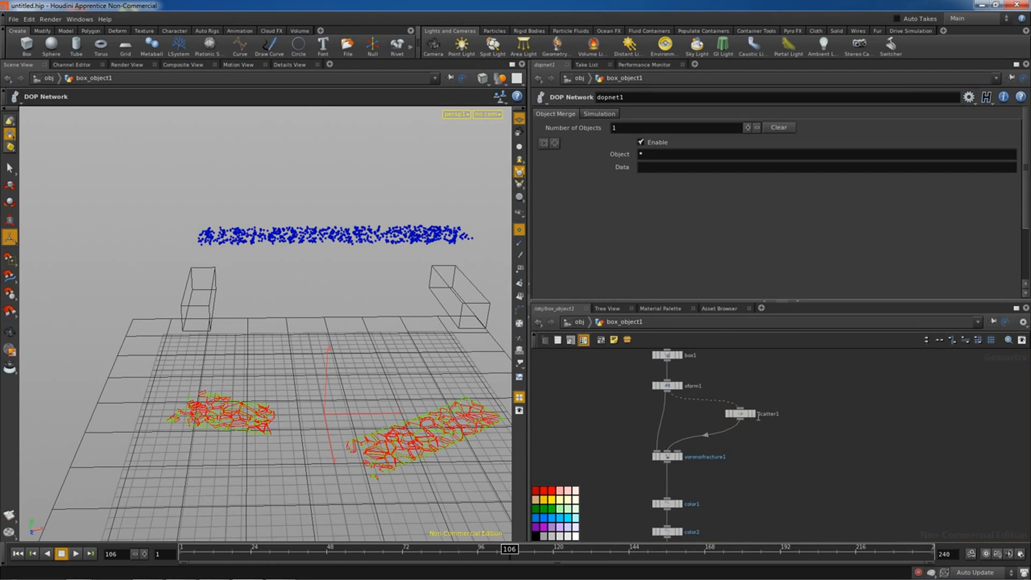
{"action": "left_click", "coordinate": [747, 416]}
{"action": "left_click_drag", "start_coordinate": [621, 150], "coordinate": [572, 152]}
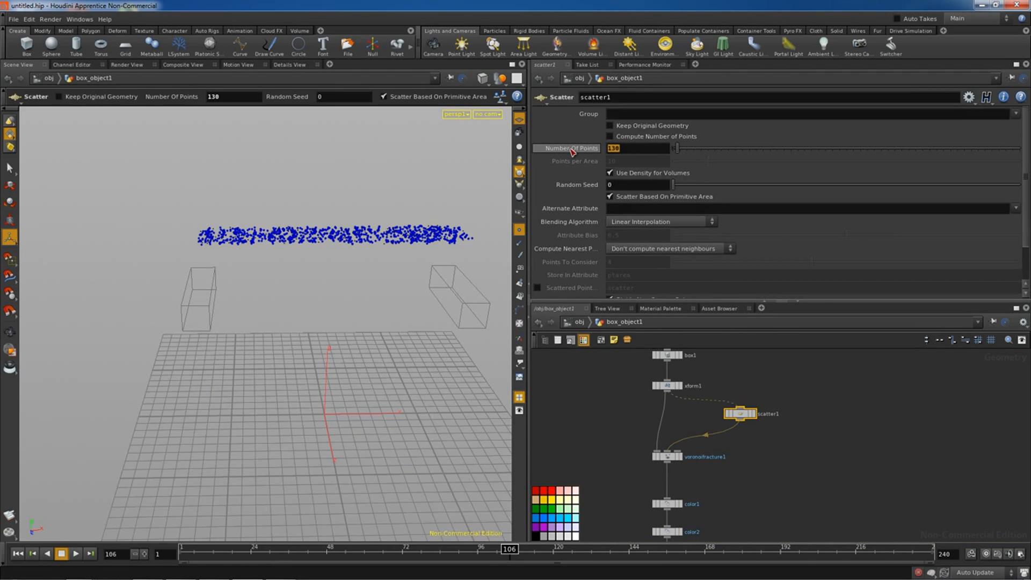
{"action": "type", "text": "200"}
{"action": "key", "text": "Return"}
Display the dopnet1 result instead of OUT_CON and play the simulation from the first frame, stopping once the plank has broken
{"action": "middle_click_drag", "start_coordinate": [831, 504], "coordinate": [794, 434]}
{"action": "middle_click_drag", "start_coordinate": [793, 538], "coordinate": [789, 436]}
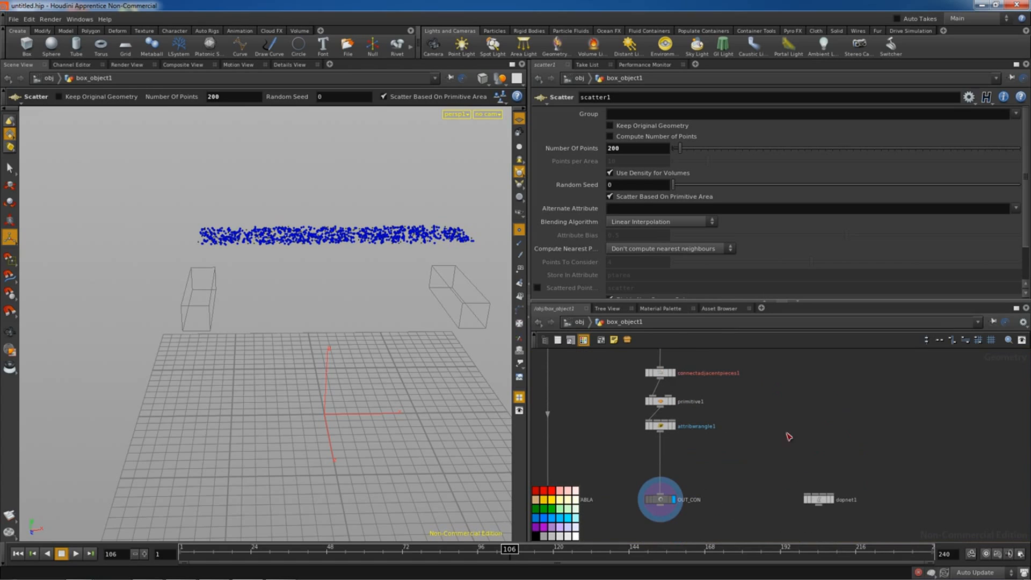
{"action": "left_click", "coordinate": [832, 499]}
{"action": "left_click", "coordinate": [17, 553]}
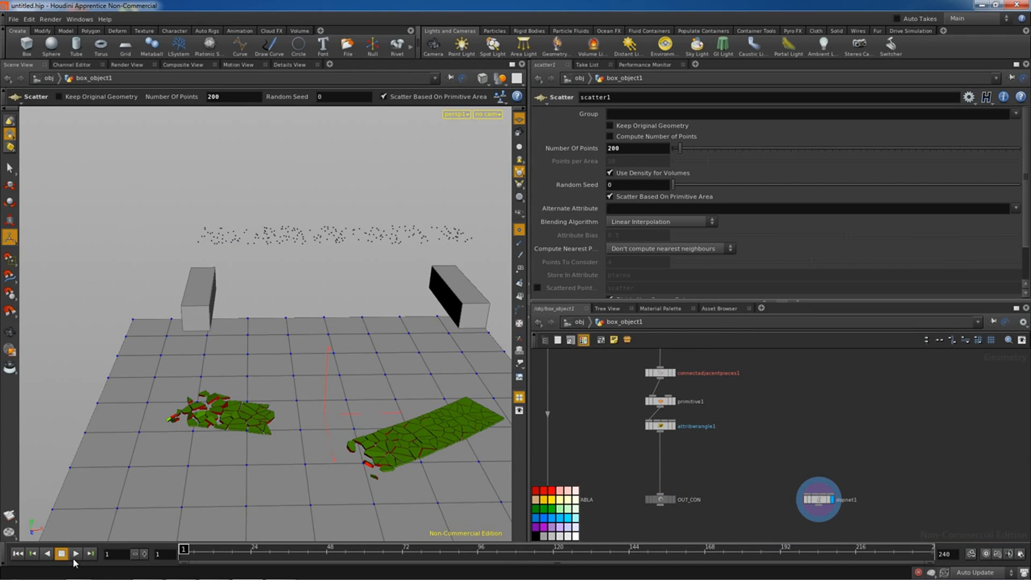
{"action": "left_click", "coordinate": [75, 554]}
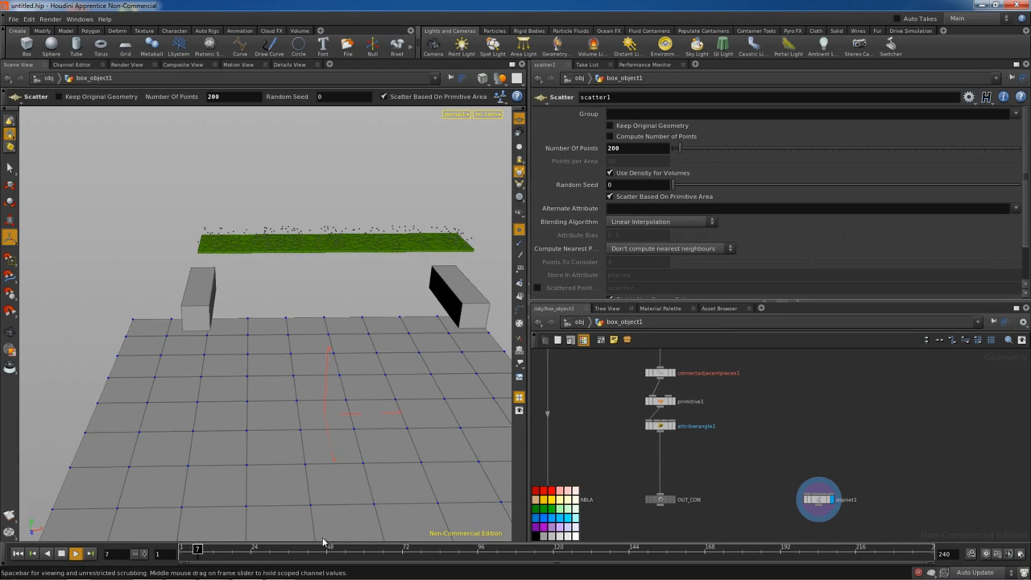
{"action": "left_click", "coordinate": [61, 554]}
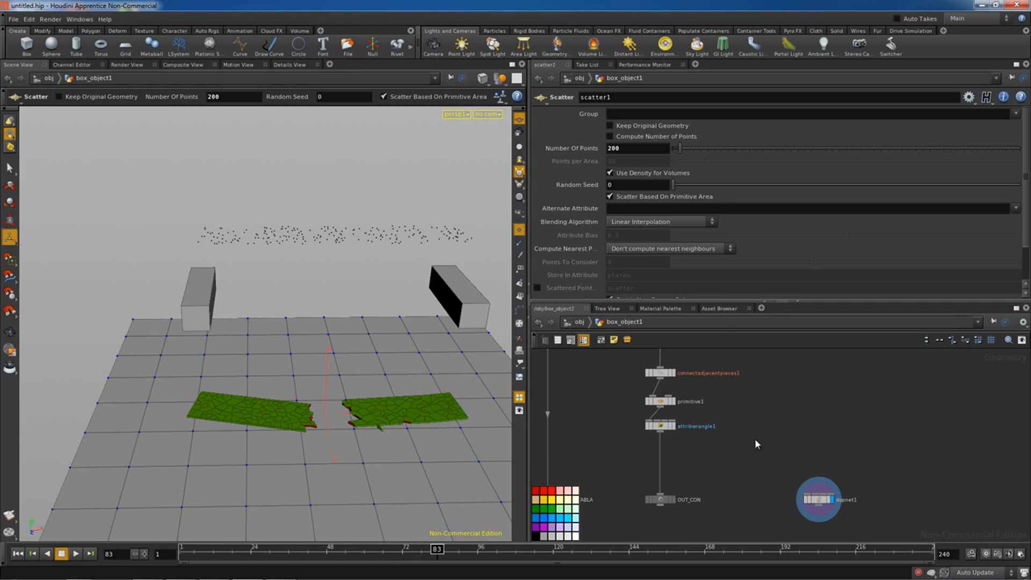
Set the angle threshold in the attribute wrangle inside dopnet1's sopsolver1 to 0.3, then return to the DOP network
{"action": "middle_click_drag", "start_coordinate": [881, 448], "coordinate": [856, 423]}
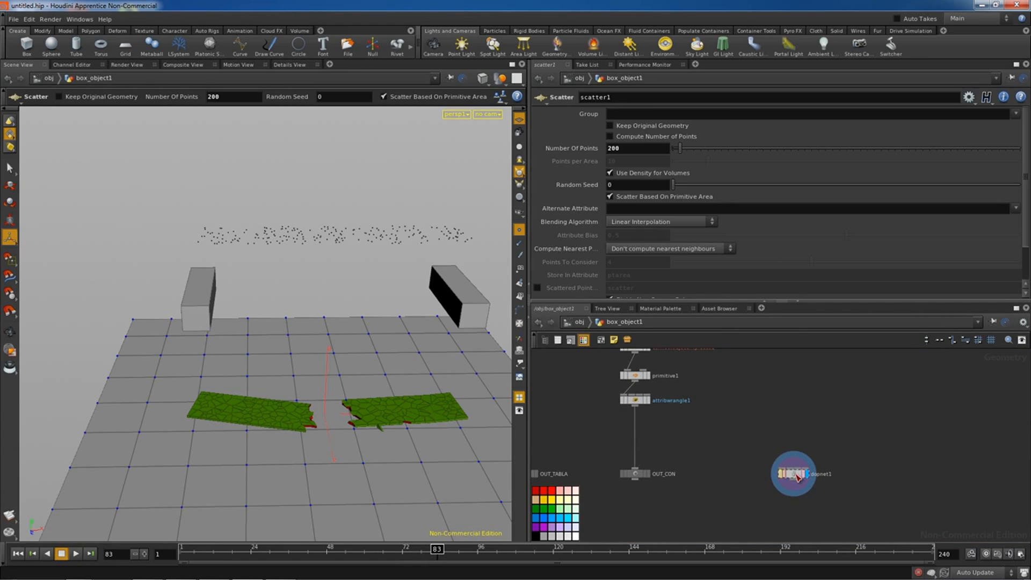
{"action": "left_click", "coordinate": [796, 475]}
{"action": "double_click", "coordinate": [793, 474]}
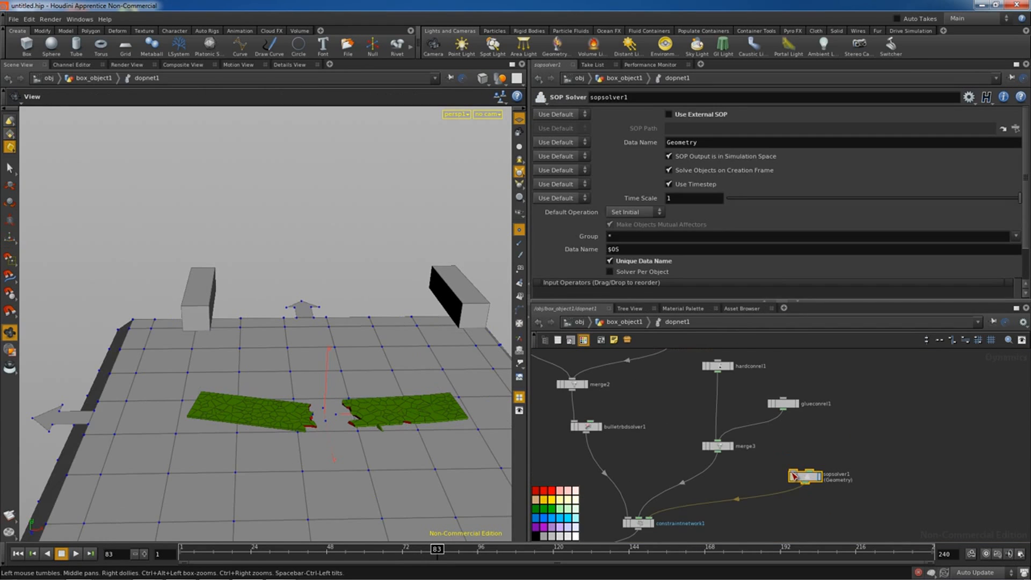
{"action": "double_click", "coordinate": [815, 480]}
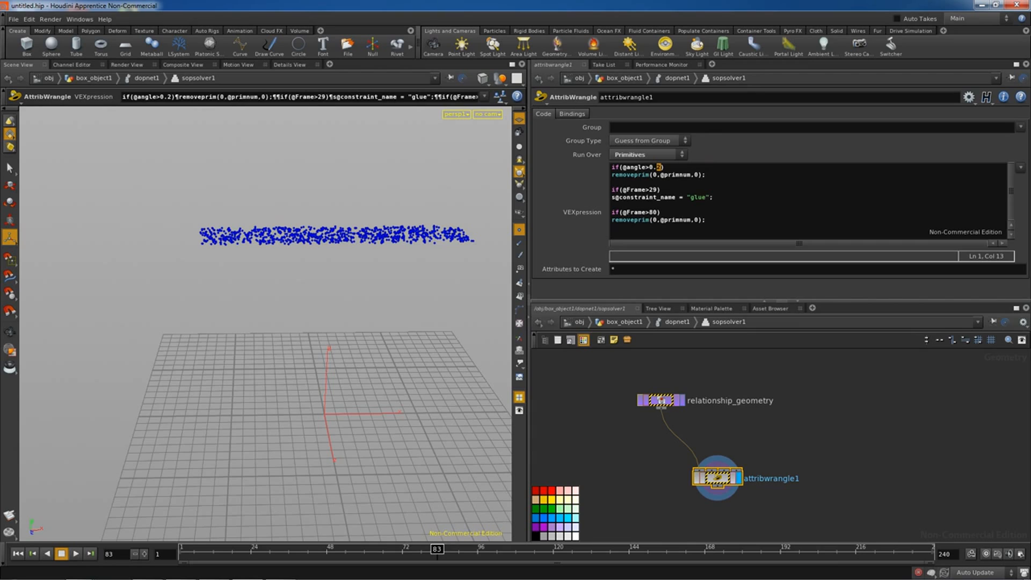
{"action": "left_click", "coordinate": [676, 77]}
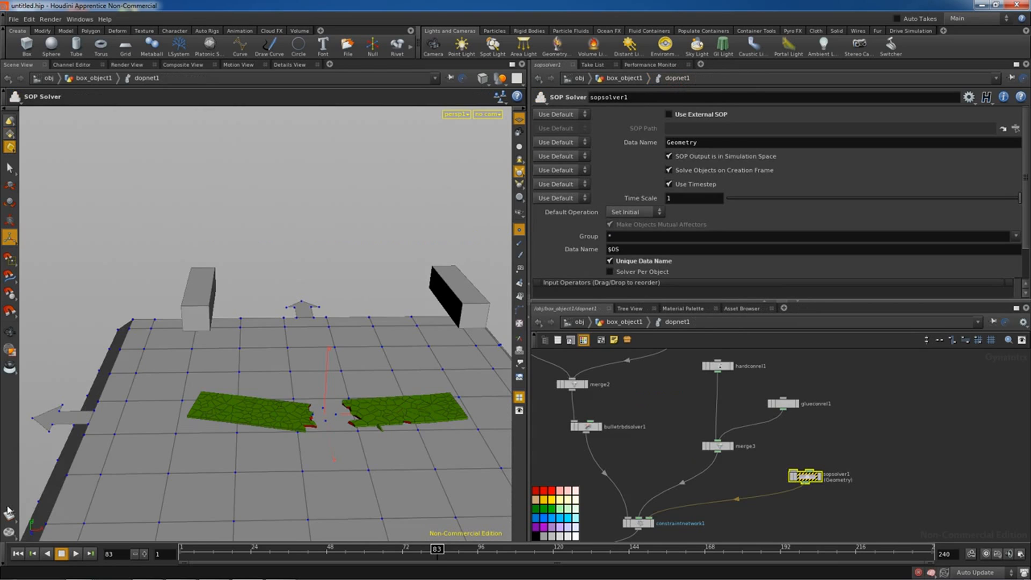
Run the simulation from the first frame to check how the plank breaks with the new angle threshold
{"action": "left_click", "coordinate": [18, 554]}
{"action": "left_click", "coordinate": [77, 554]}
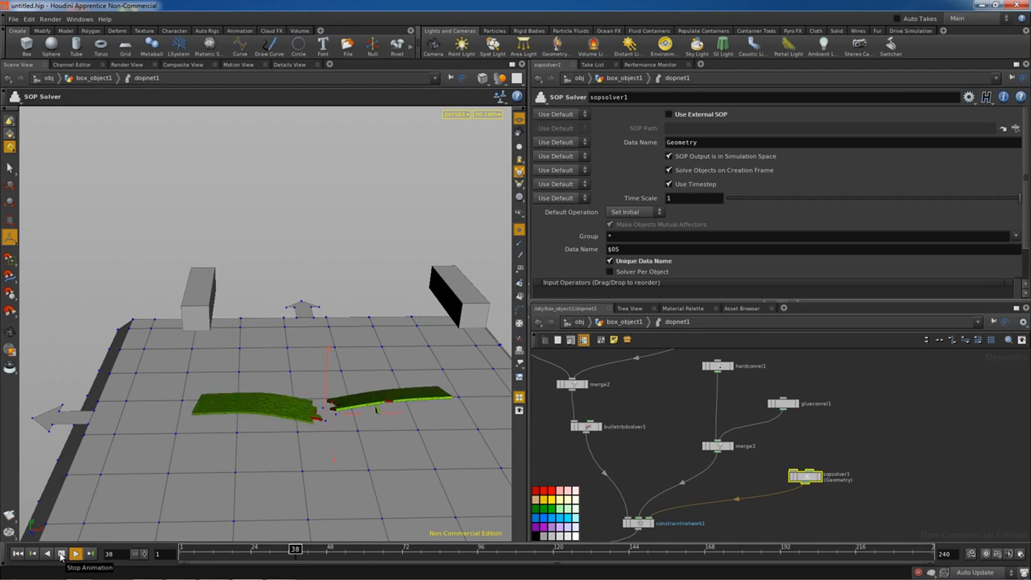
{"action": "left_click", "coordinate": [61, 555]}
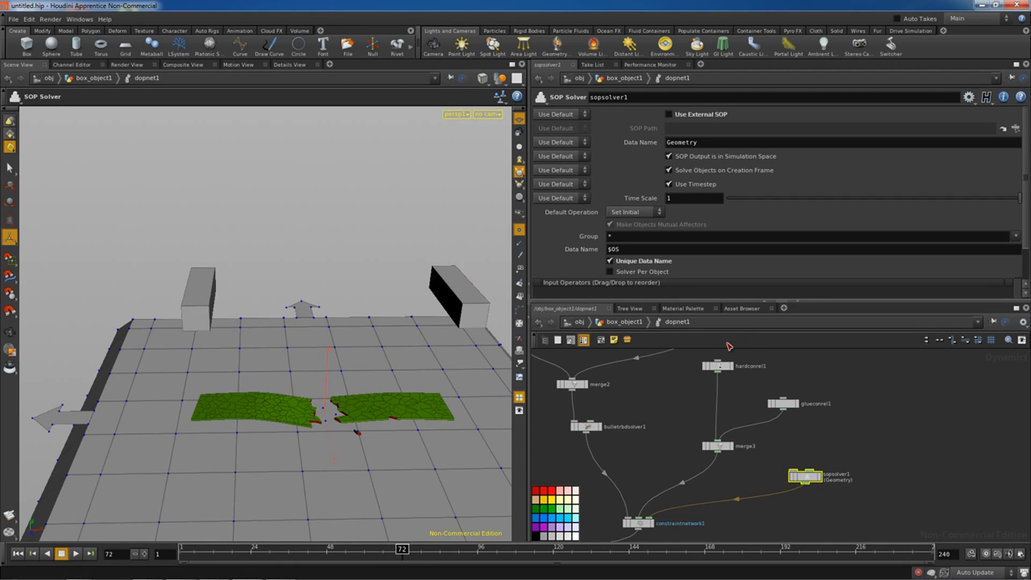
Duplicate the xform4 obstacle transform into merge1 and move the new block between the two supports, to about X 0.04, Y 4.145
{"action": "left_click", "coordinate": [627, 322]}
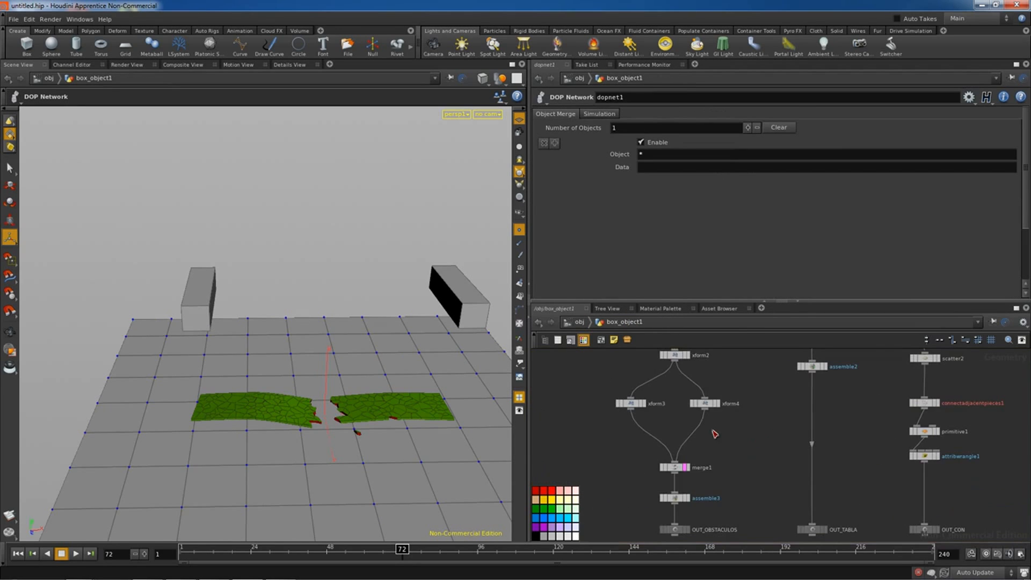
{"action": "left_click", "coordinate": [706, 403]}
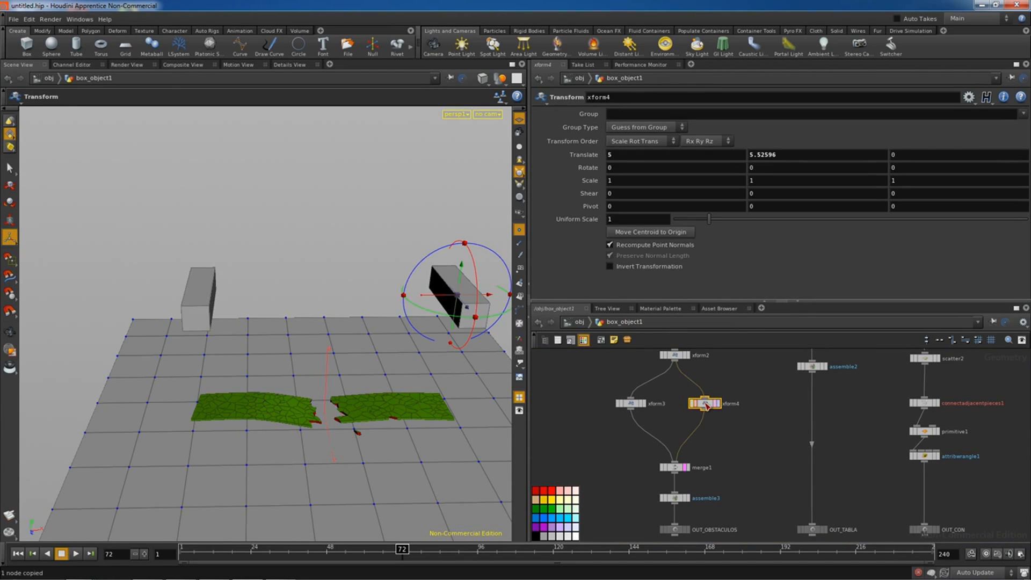
{"action": "left_click_drag", "start_coordinate": [705, 406], "coordinate": [676, 461], "text": "alt"}
{"action": "left_click_drag", "start_coordinate": [461, 272], "coordinate": [330, 304]}
{"action": "mouse_move", "coordinate": [401, 332]}
{"action": "left_mouse_down", "text": "alt"}
{"action": "mouse_move", "coordinate": [400, 306]}
{"action": "mouse_move", "coordinate": [400, 330]}
{"action": "left_mouse_up", "text": "alt"}
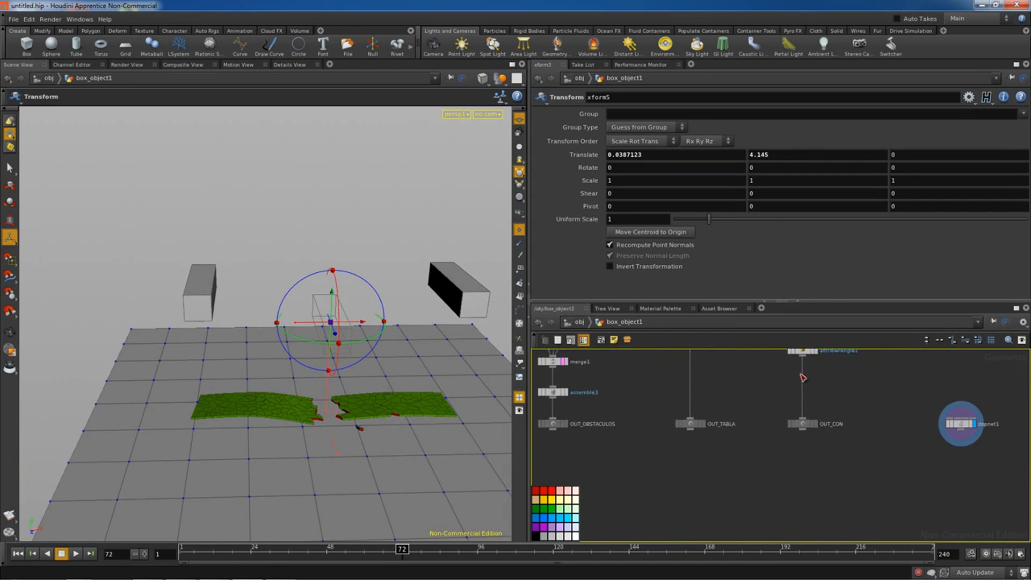
Play the simulation from the first frame to check the plank's collision with the added middle obstacle
{"action": "left_click", "coordinate": [20, 554]}
{"action": "left_click", "coordinate": [76, 554]}
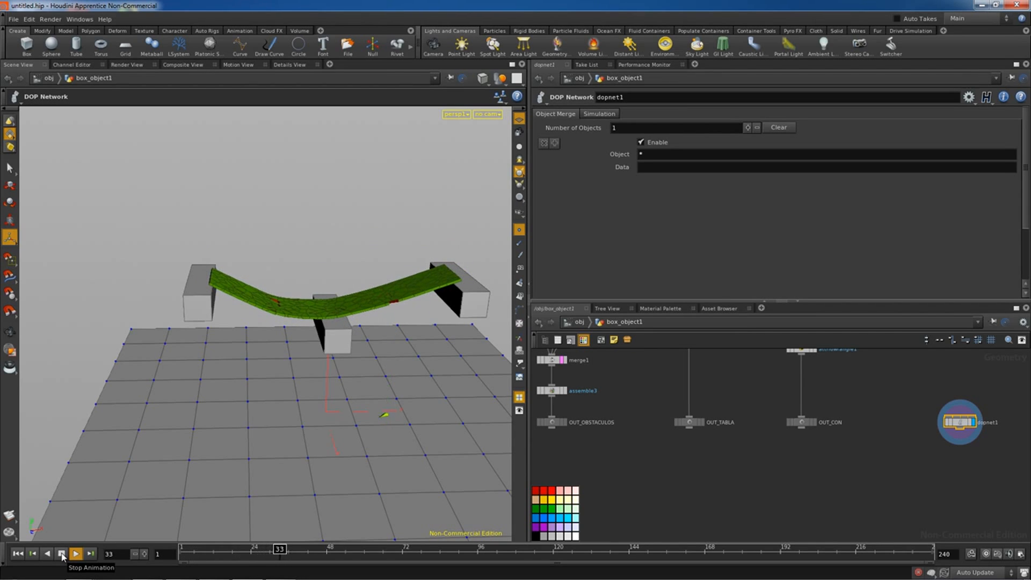
{"action": "left_click", "coordinate": [62, 553]}
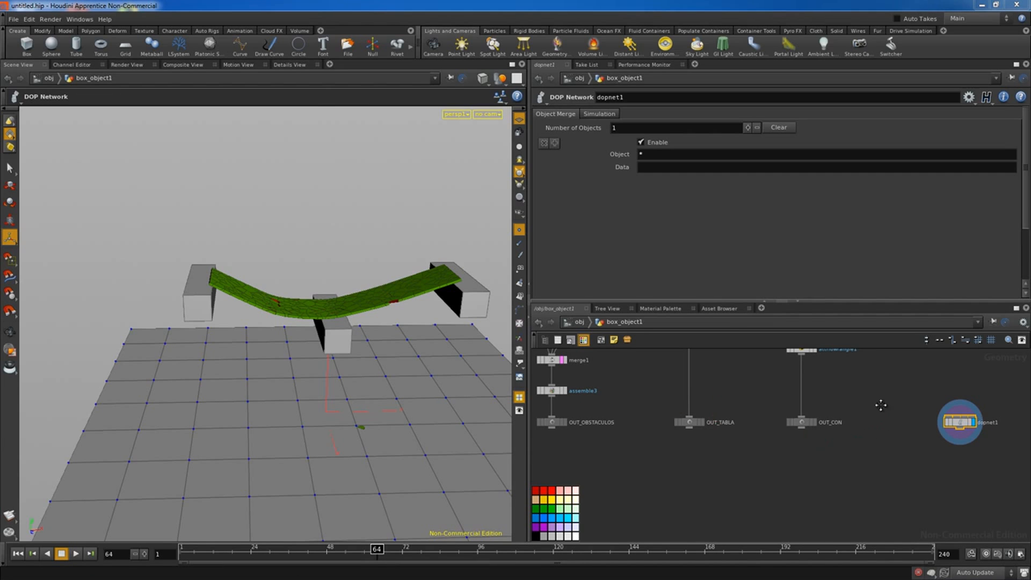
Set the angle threshold in sopsolver1's attribute wrangle to 0.2 and return to dopnet1
{"action": "middle_click_drag", "start_coordinate": [879, 402], "coordinate": [796, 490]}
{"action": "double_click", "coordinate": [875, 508]}
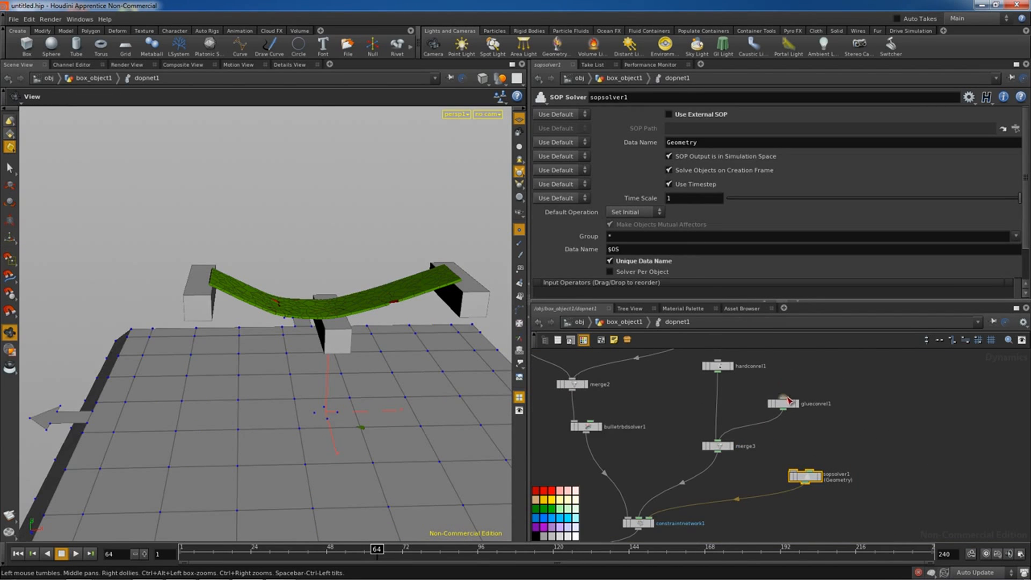
{"action": "double_click", "coordinate": [813, 479]}
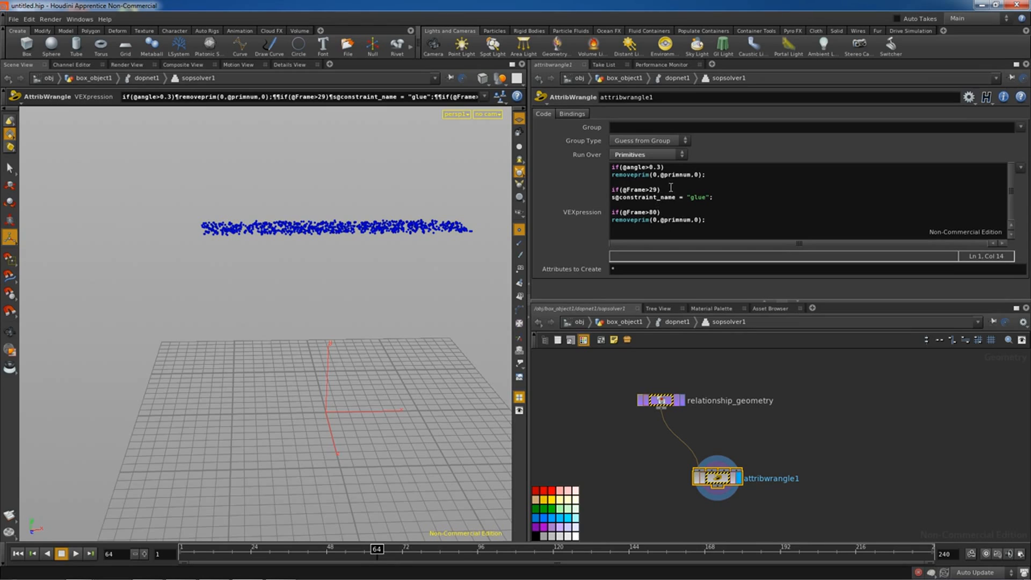
{"action": "type", "text": "2"}
{"action": "left_click", "coordinate": [677, 78]}
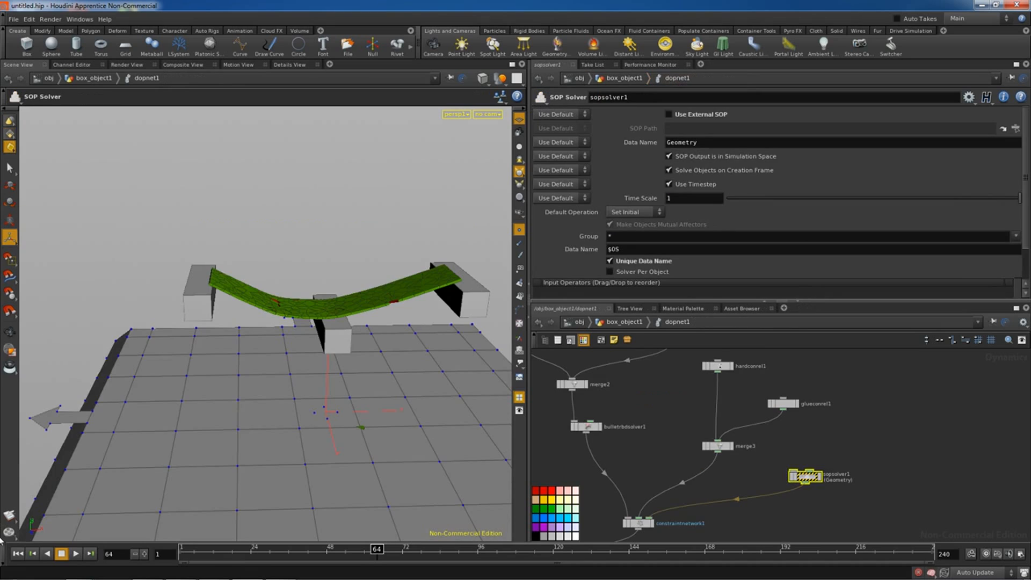
Replay the simulation from the first frame to see whether the plank breaks over the middle obstacle
{"action": "left_click", "coordinate": [19, 555]}
{"action": "left_click", "coordinate": [76, 553]}
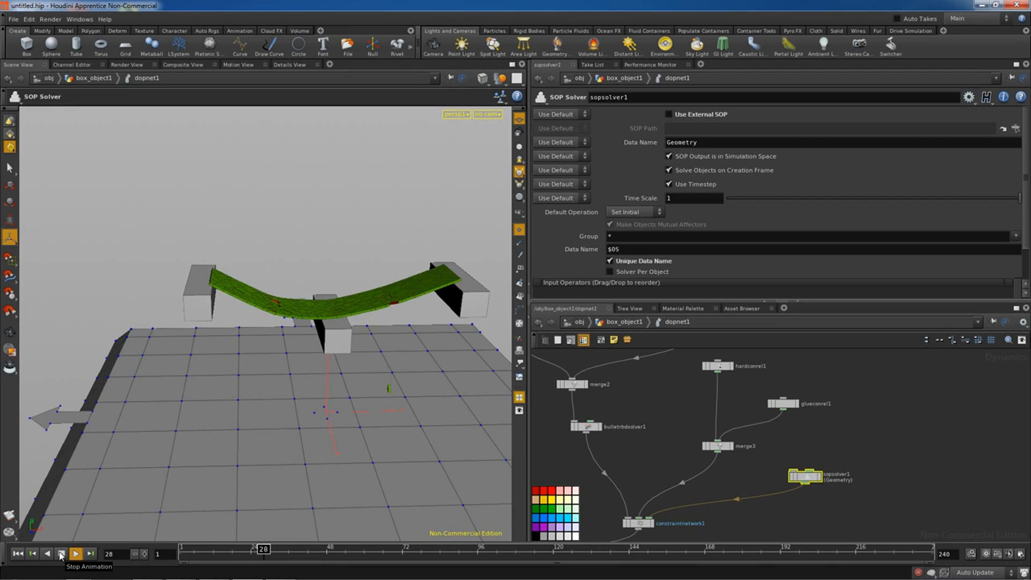
{"action": "left_click", "coordinate": [61, 553]}
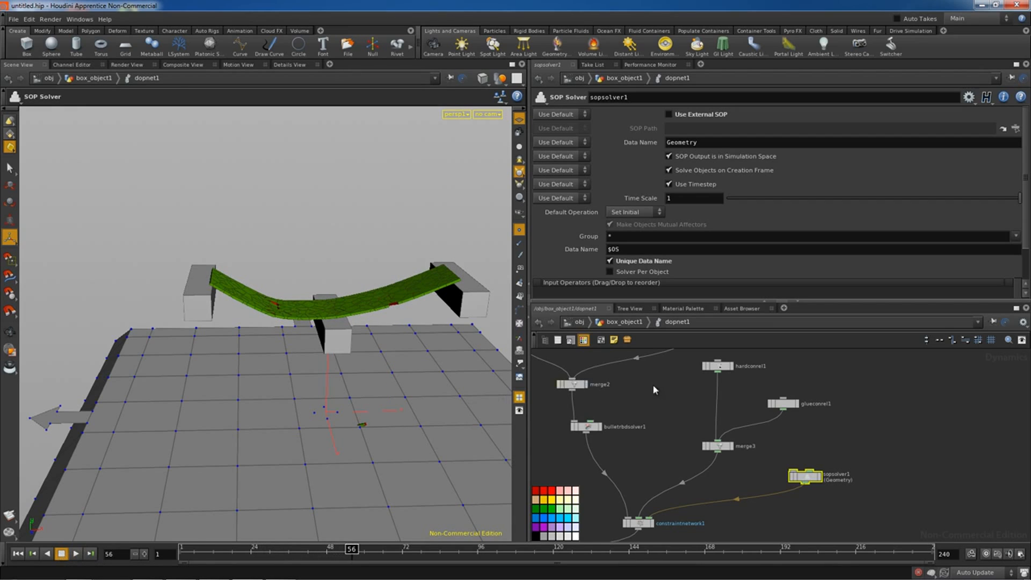
Set the number of points on scatter1, which feeds the plank's Voronoi fracture, to 300
{"action": "left_click", "coordinate": [626, 322]}
{"action": "left_click", "coordinate": [826, 376]}
{"action": "middle_click_drag", "start_coordinate": [822, 360], "coordinate": [893, 476]}
{"action": "middle_click_drag", "start_coordinate": [747, 383], "coordinate": [774, 470]}
{"action": "left_click", "coordinate": [704, 376]}
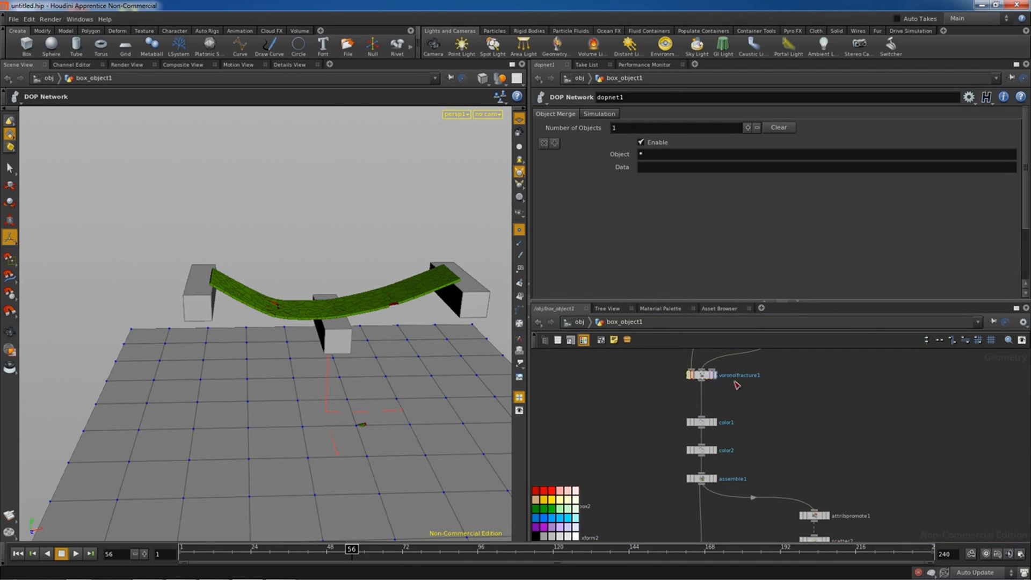
{"action": "middle_click_drag", "start_coordinate": [799, 387], "coordinate": [789, 477]}
{"action": "left_click", "coordinate": [764, 422]}
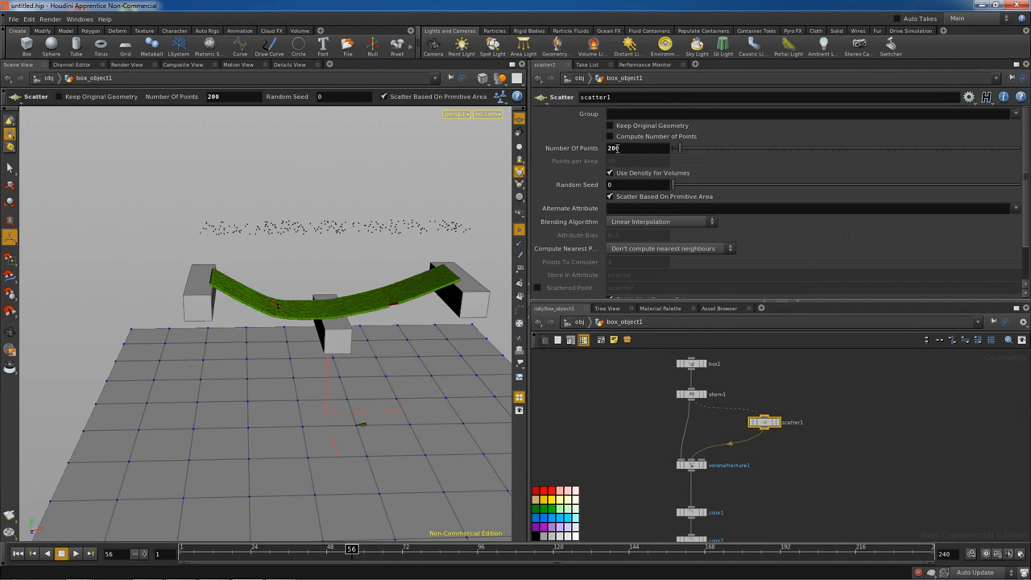
{"action": "type", "text": "300"}
{"action": "key", "text": "Return"}
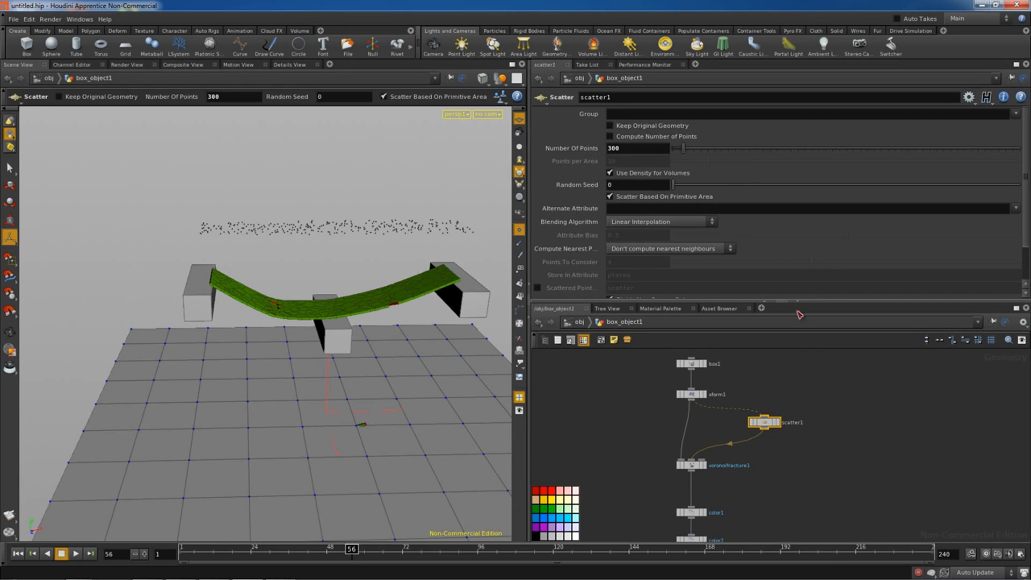
Set the number of points on scatter2, which feeds the adjacent-pieces connections, to 80000
{"action": "middle_click_drag", "start_coordinate": [917, 462], "coordinate": [781, 404]}
{"action": "middle_click_drag", "start_coordinate": [856, 483], "coordinate": [822, 388]}
{"action": "middle_click_drag", "start_coordinate": [787, 479], "coordinate": [855, 395]}
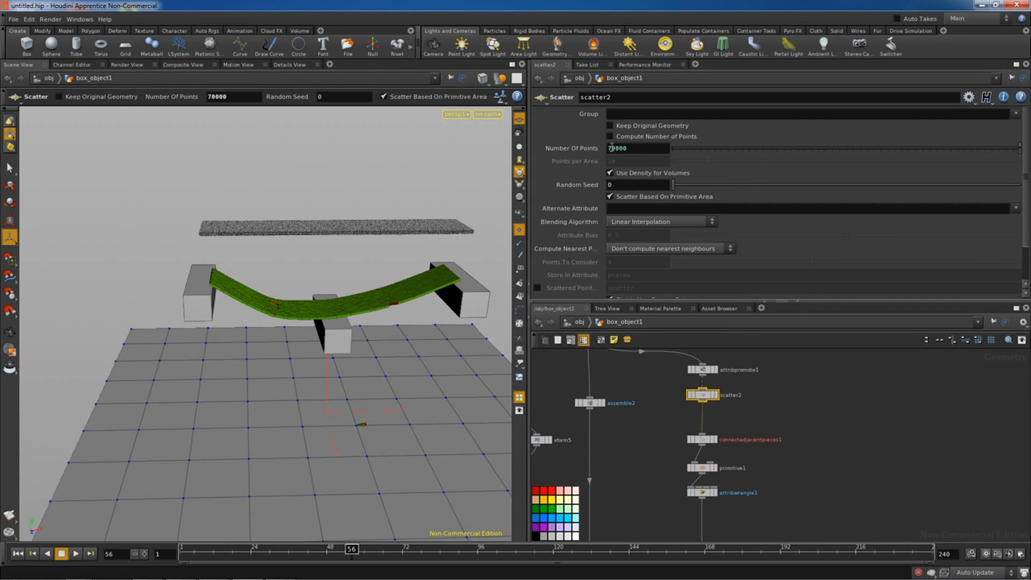
{"action": "left_click_drag", "start_coordinate": [612, 148], "coordinate": [600, 148]}
{"action": "type", "text": "8"}
{"action": "key", "text": "Return"}
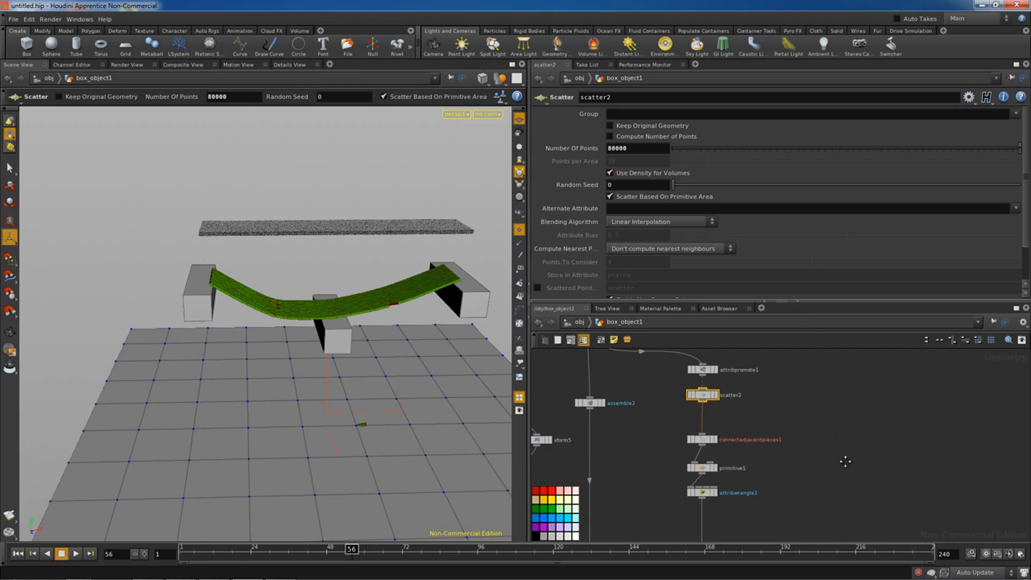
Enter dopnet1 and replay the simulation from the first frame to check how the plank bends and breaks
{"action": "middle_click_drag", "start_coordinate": [845, 461], "coordinate": [797, 371]}
{"action": "middle_click_drag", "start_coordinate": [873, 451], "coordinate": [838, 395]}
{"action": "double_click", "coordinate": [780, 424]}
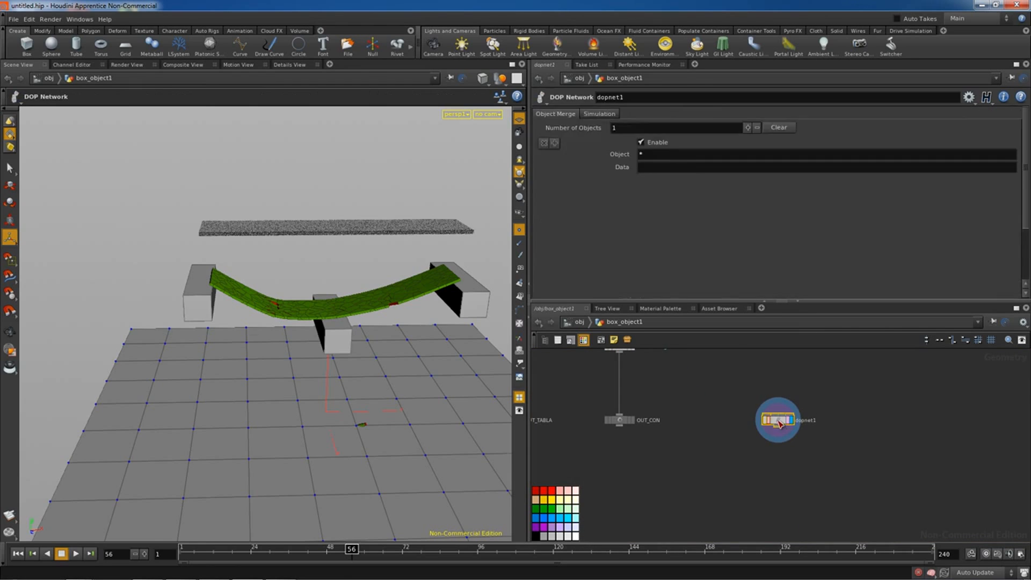
{"action": "left_click", "coordinate": [23, 556]}
{"action": "left_click", "coordinate": [76, 553]}
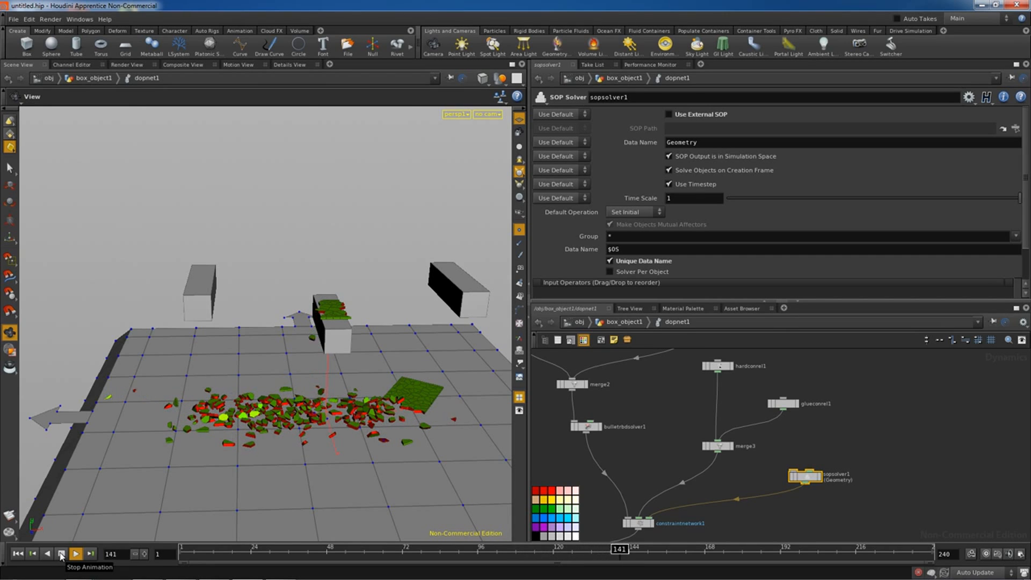
{"action": "left_click", "coordinate": [60, 553]}
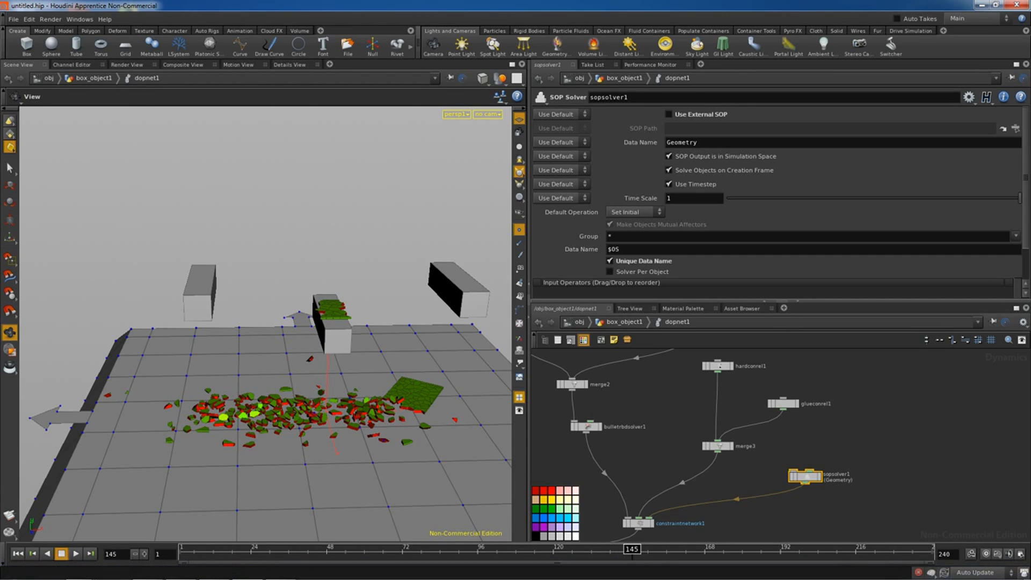
{"action": "double_click", "coordinate": [806, 475]}
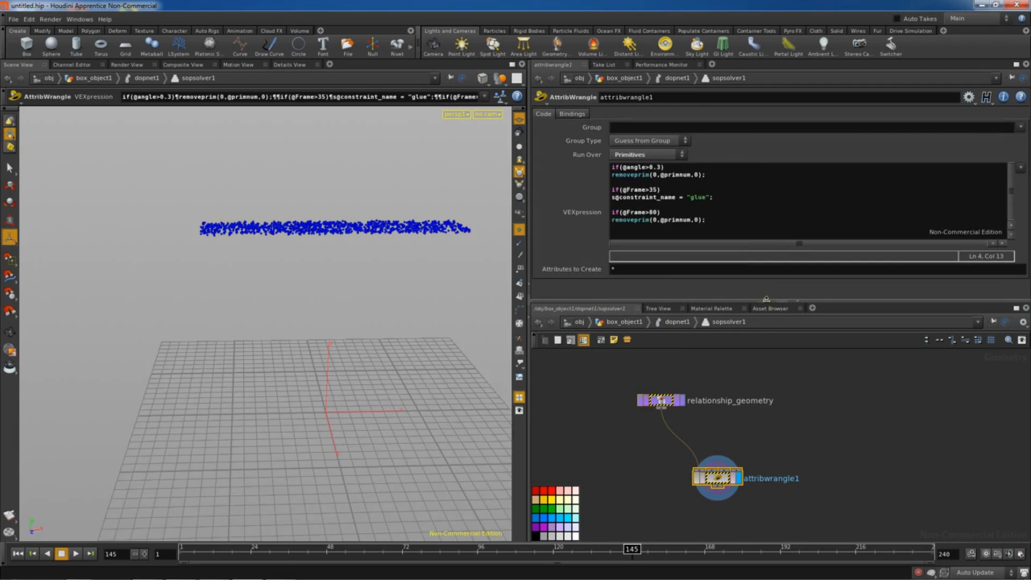
{"action": "type", "text": "9"}
{"action": "left_click", "coordinate": [731, 208]}
{"action": "key", "text": "ctrl+z"}
{"action": "left_click_drag", "start_coordinate": [719, 198], "coordinate": [600, 193]}
{"action": "left_click", "coordinate": [734, 209]}
{"action": "key", "text": "Return"}
{"action": "key", "text": "Return"}
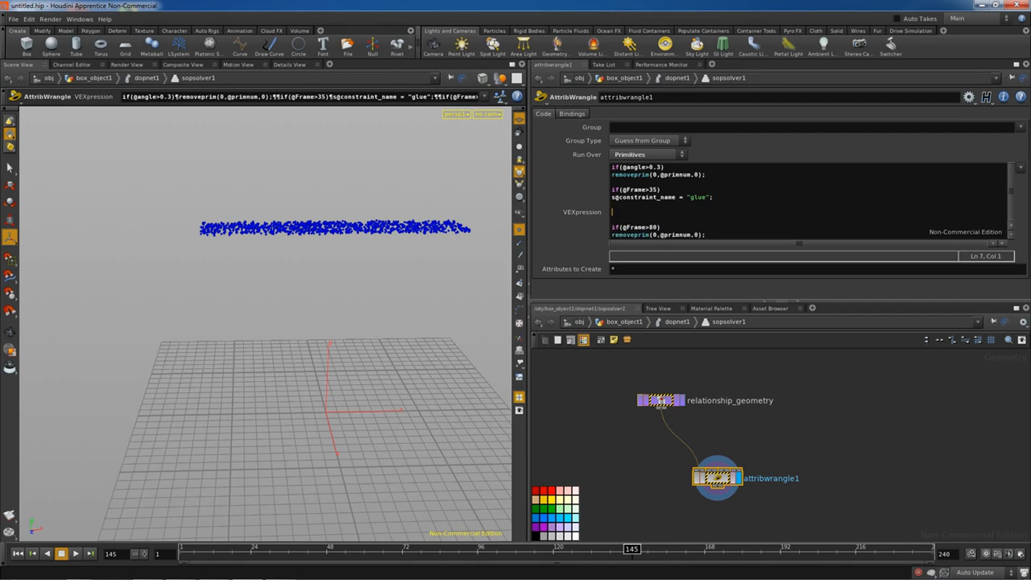
{"action": "type", "text": "if(@Frame>35) s@constraint_name = \"glue\";"}
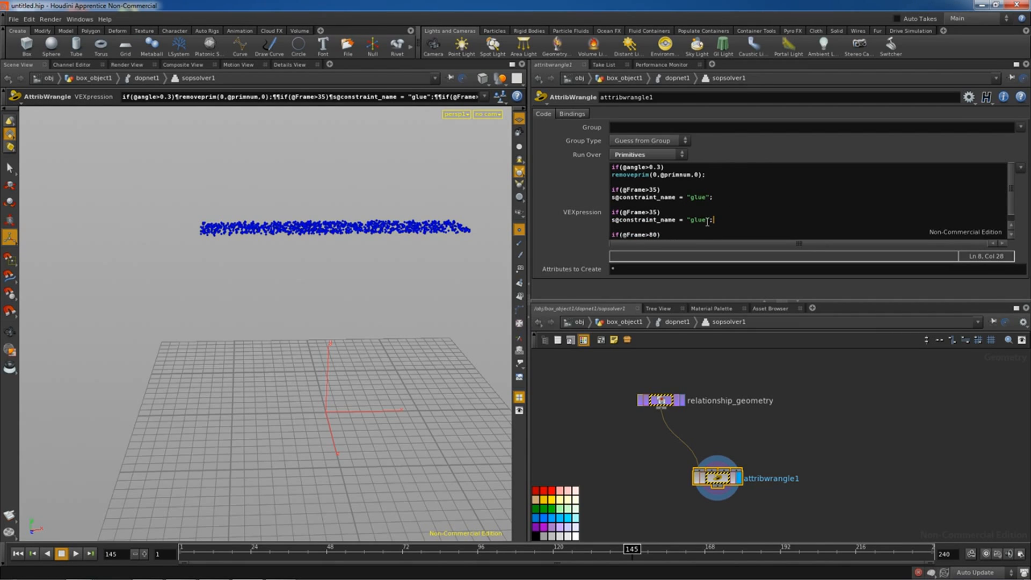
{"action": "left_click_drag", "start_coordinate": [707, 220], "coordinate": [692, 222]}
{"action": "type", "text": "ha"}
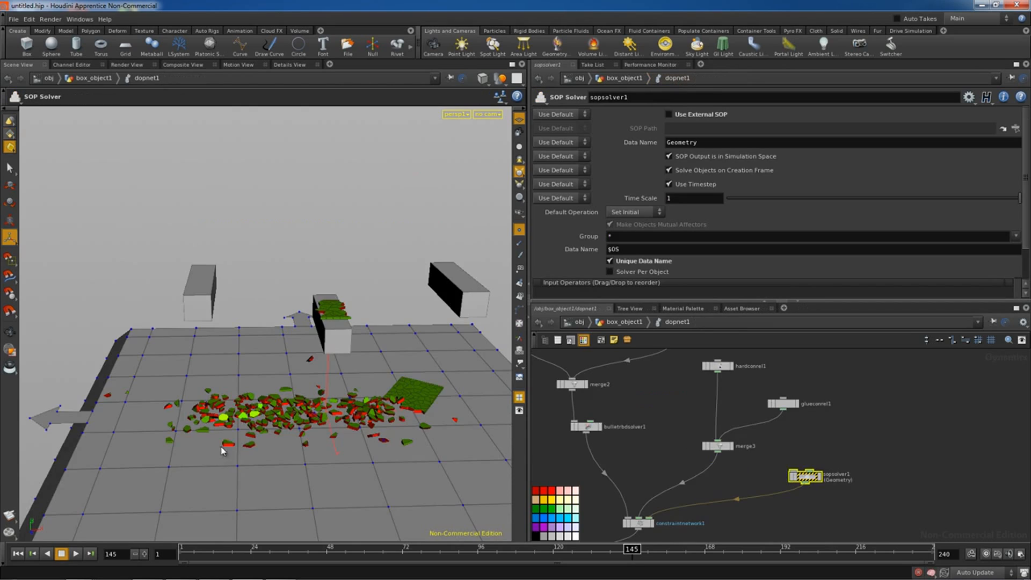
Return to dopnet1 and replay the simulation from the first frame to check the switch back to hard constraints
{"action": "left_click", "coordinate": [677, 78]}
{"action": "left_click", "coordinate": [18, 553]}
{"action": "left_click", "coordinate": [76, 553]}
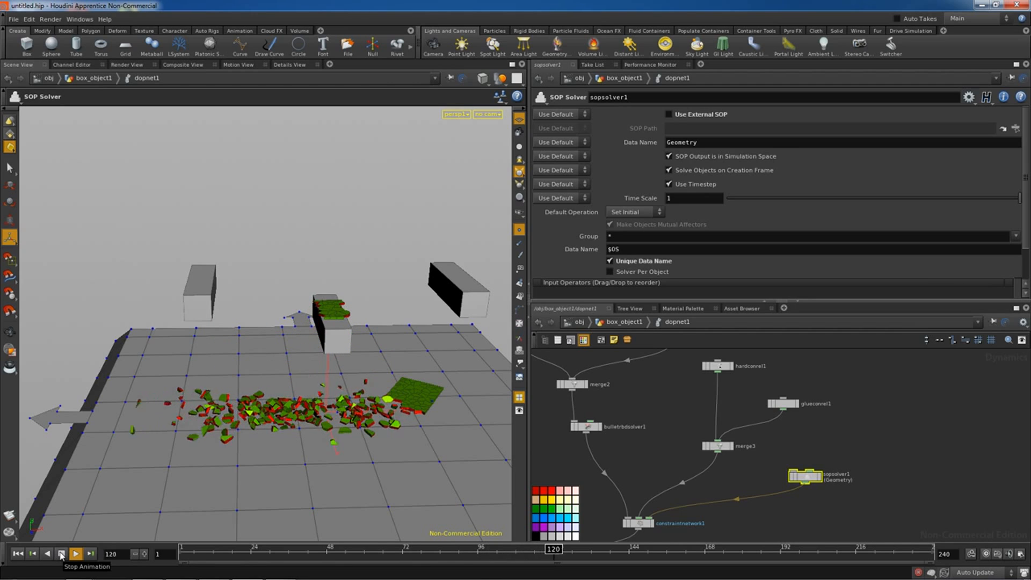
{"action": "left_click", "coordinate": [61, 554]}
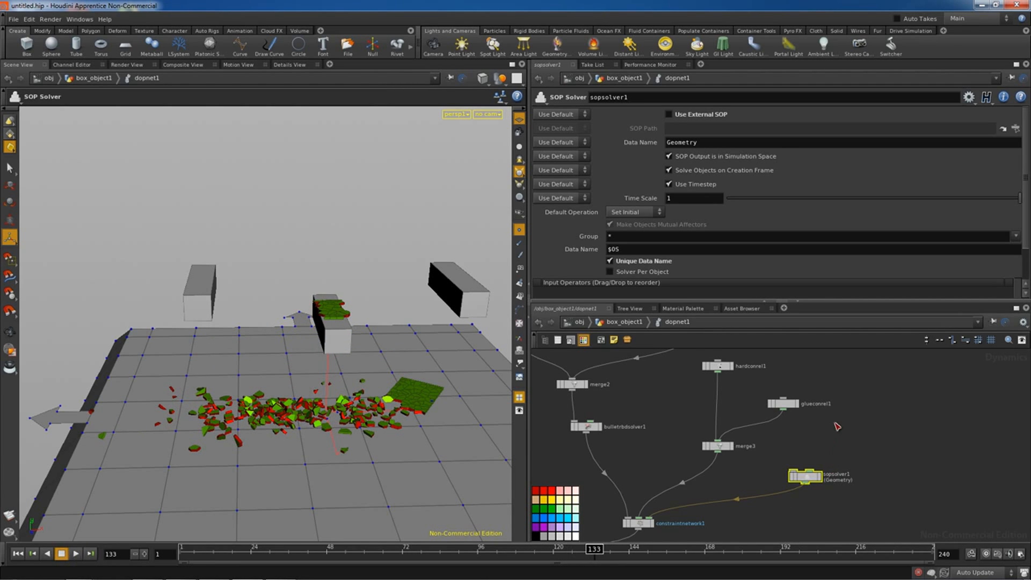
{"action": "middle_click_drag", "start_coordinate": [837, 426], "coordinate": [822, 458]}
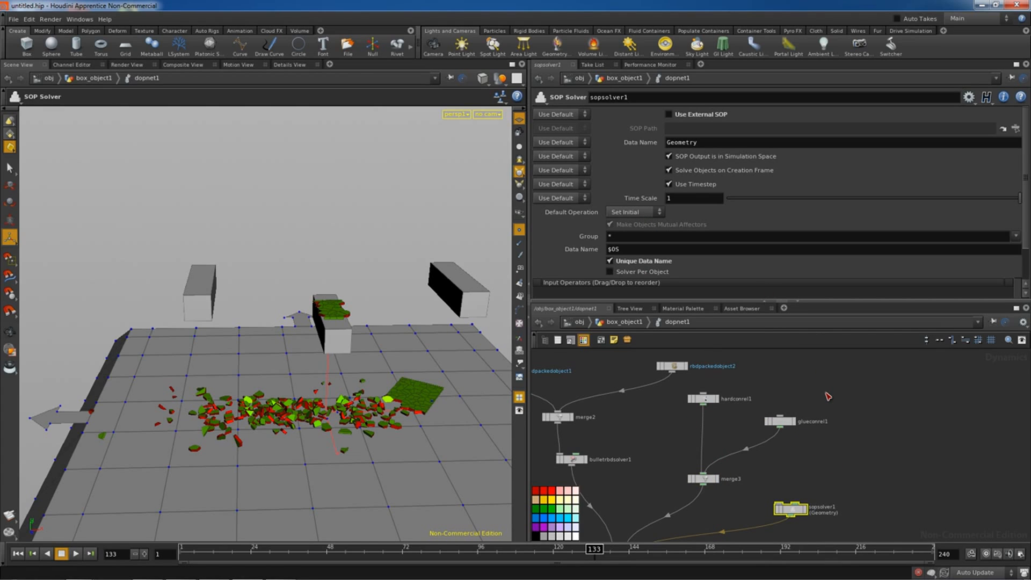
{"action": "middle_click_drag", "start_coordinate": [847, 431], "coordinate": [823, 409]}
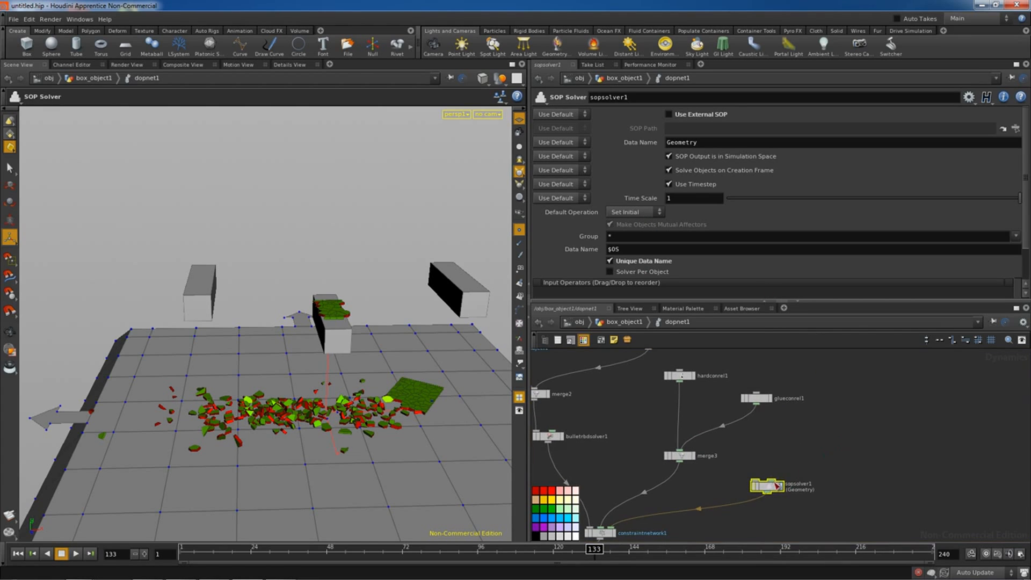
{"action": "left_click_drag", "start_coordinate": [769, 488], "coordinate": [812, 465]}
{"action": "double_click", "coordinate": [812, 465]}
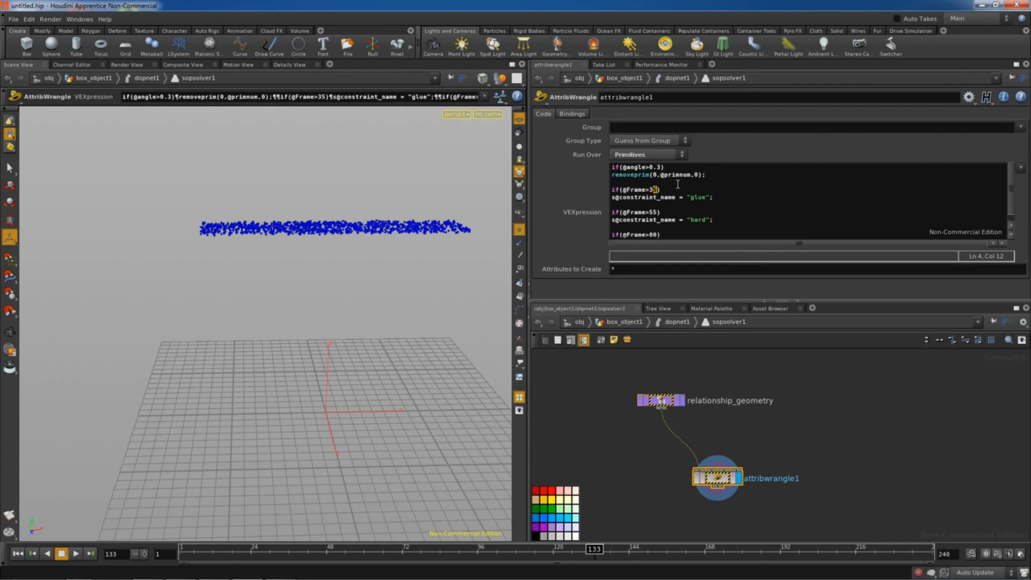
{"action": "left_click", "coordinate": [678, 184]}
{"action": "key", "text": "Return"}
{"action": "key", "text": "Return"}
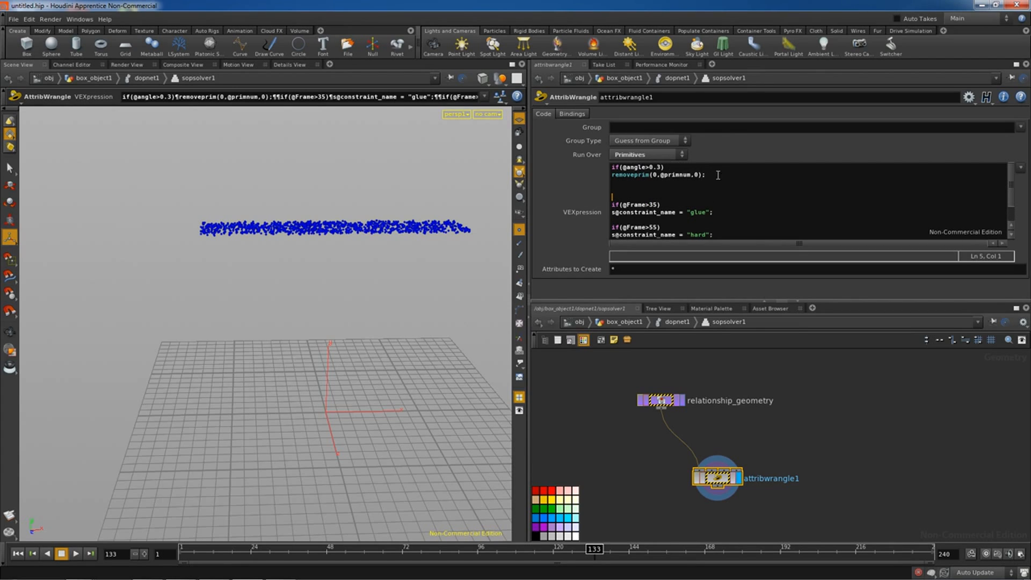
{"action": "left_click_drag", "start_coordinate": [720, 214], "coordinate": [611, 212]}
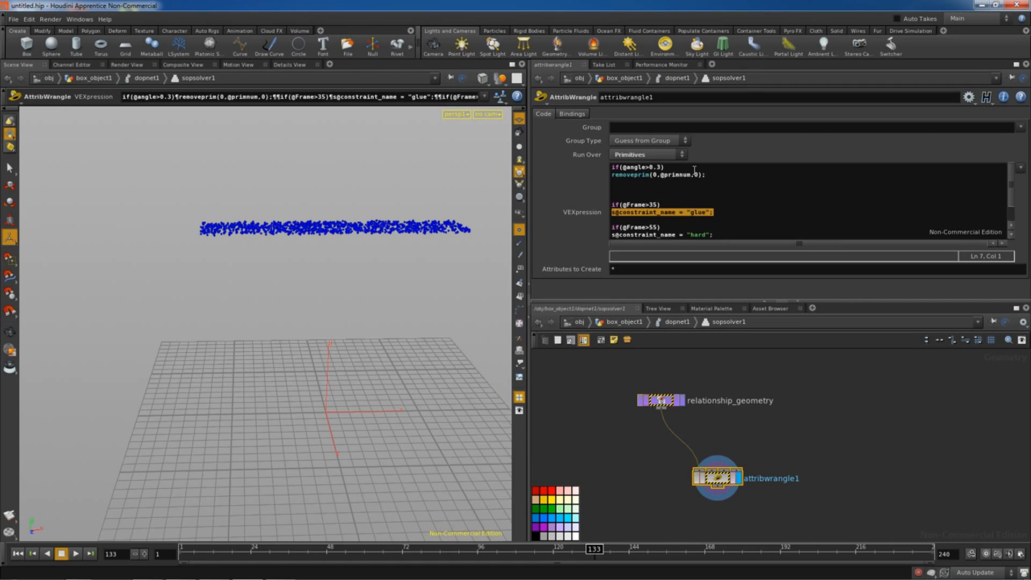
{"action": "key", "text": "ctrl+c"}
{"action": "left_click_drag", "start_coordinate": [719, 175], "coordinate": [612, 175]}
{"action": "key", "text": "ctrl+v"}
{"action": "left_click", "coordinate": [702, 191]}
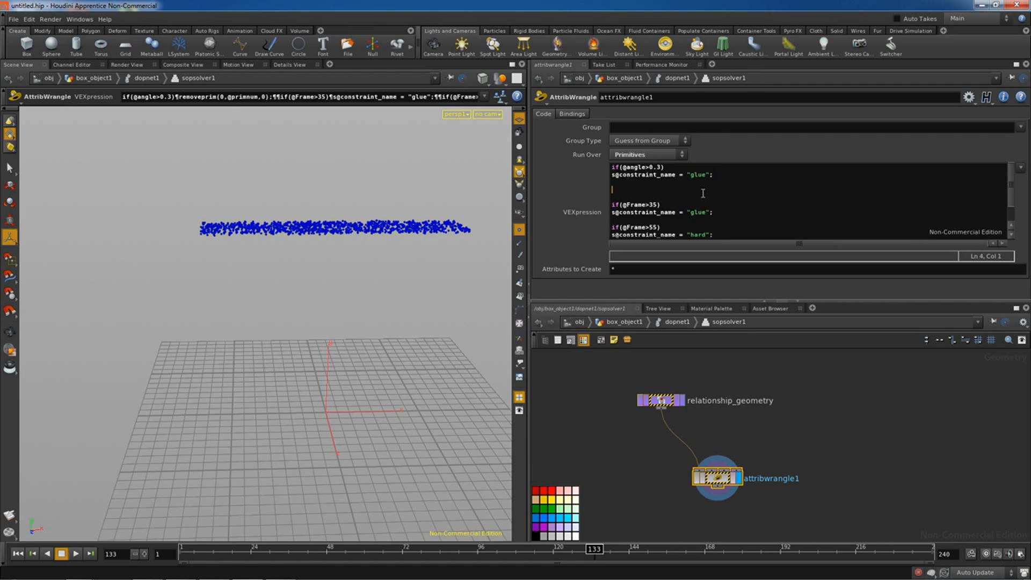
Return to dopnet1 and replay the simulation up to frame 48 to check the angle-based glue switch
{"action": "left_click", "coordinate": [677, 78]}
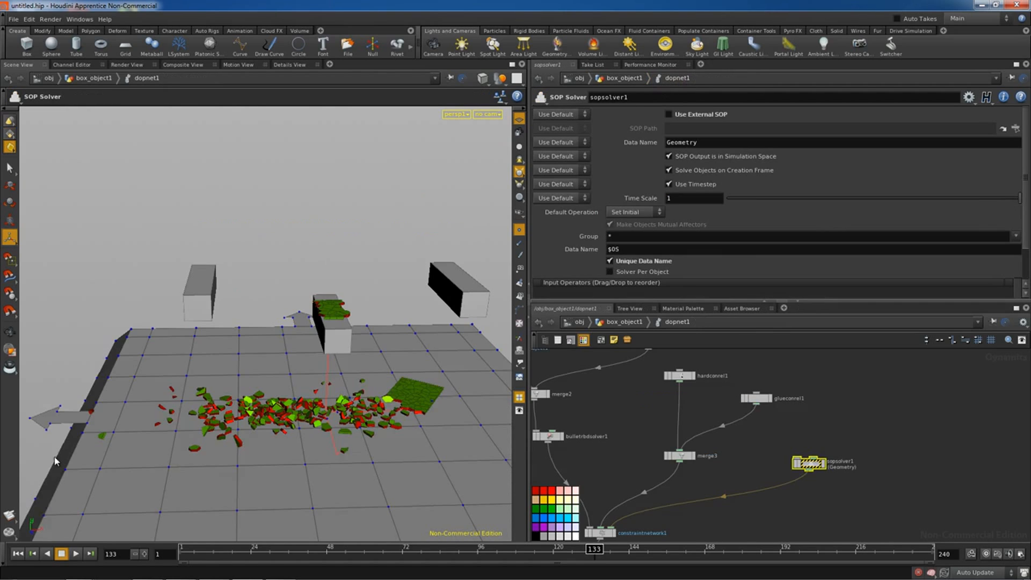
{"action": "left_click", "coordinate": [18, 553]}
{"action": "left_click", "coordinate": [75, 553]}
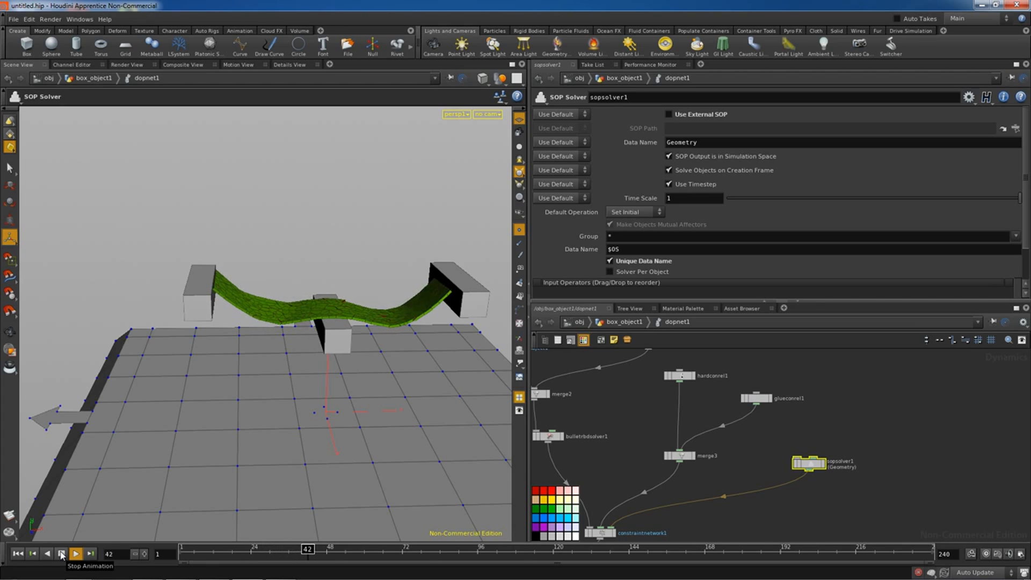
{"action": "left_click", "coordinate": [62, 554]}
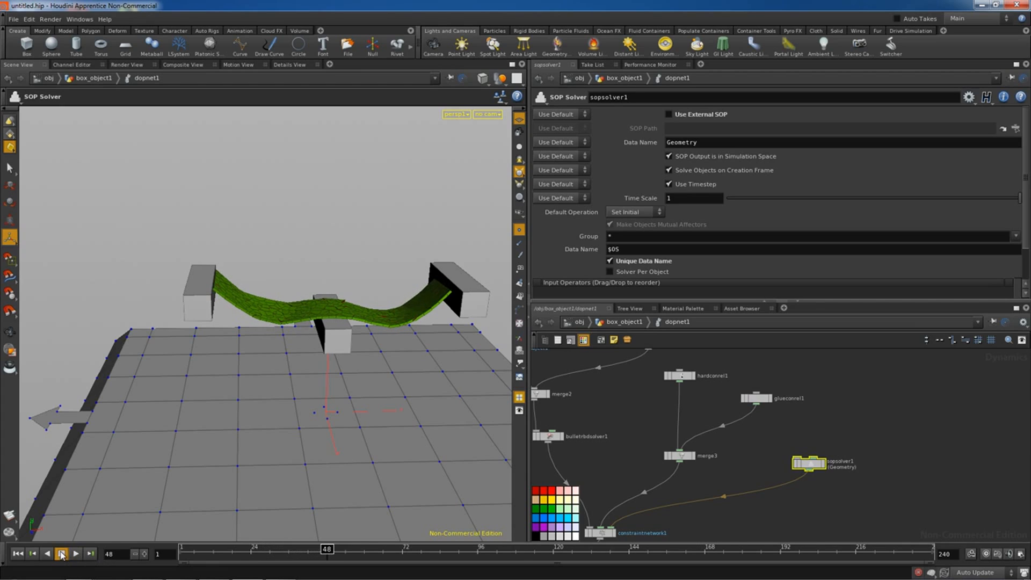
Remove a surplus blank line below the angle condition in sopsolver1's attribute wrangle and return to dopnet1
{"action": "double_click", "coordinate": [809, 462]}
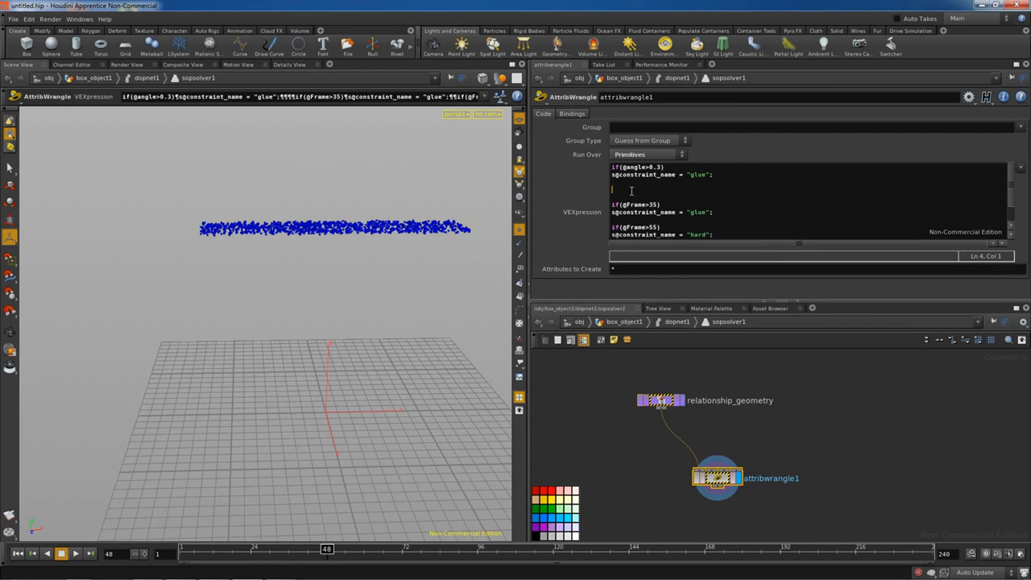
{"action": "key", "text": "BackSpace"}
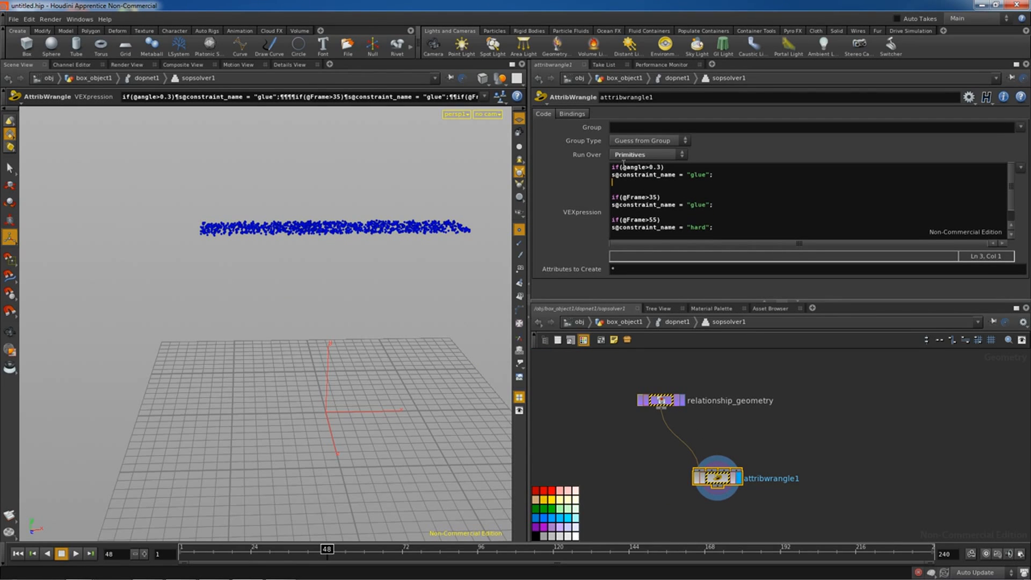
{"action": "left_click", "coordinate": [676, 80]}
Select the hardconrel1 node and add a Details View pane tab for the DOP network's data
{"action": "middle_click_drag", "start_coordinate": [721, 389], "coordinate": [720, 430]}
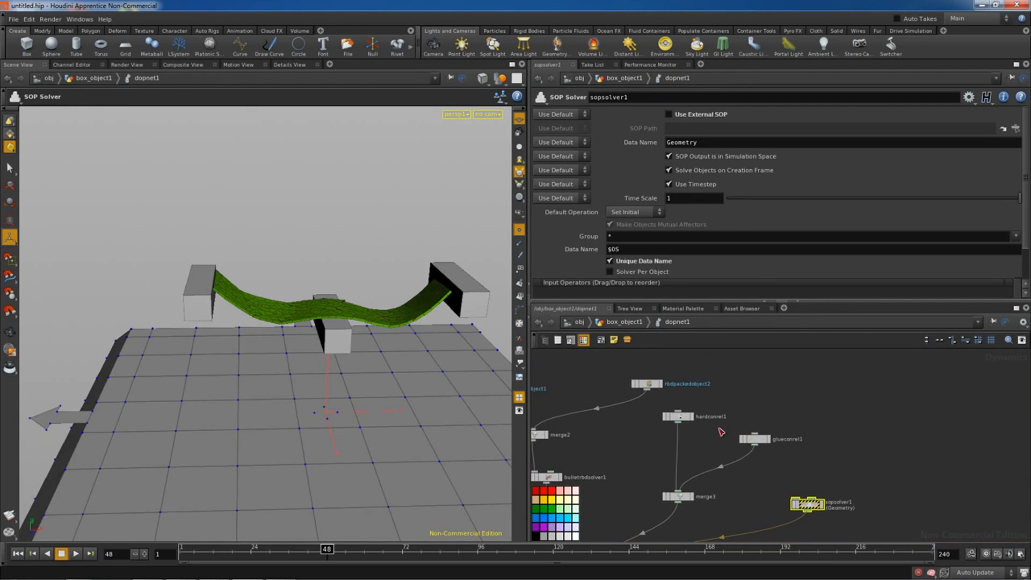
{"action": "left_click_drag", "start_coordinate": [684, 417], "coordinate": [693, 417]}
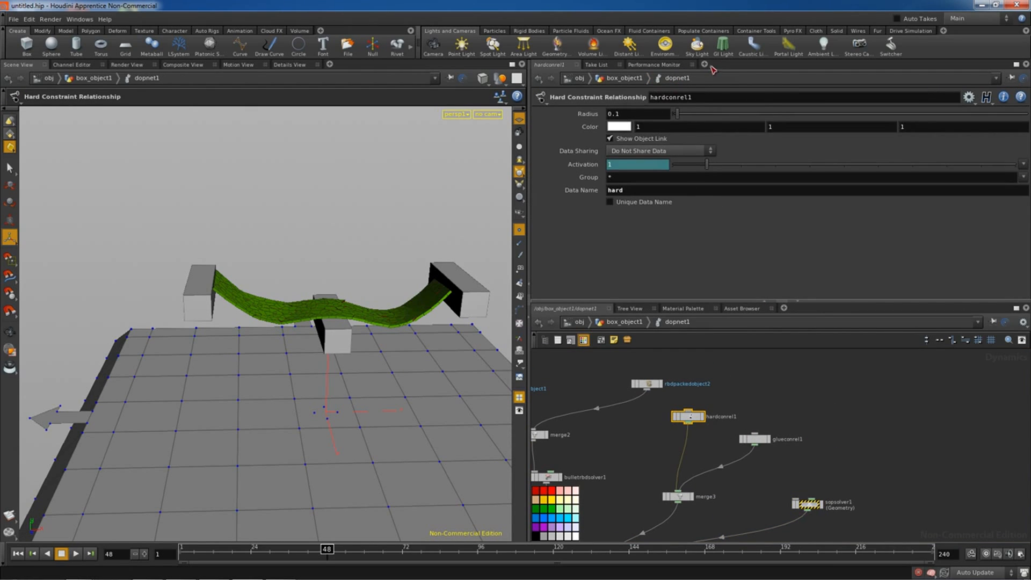
{"action": "left_click", "coordinate": [704, 65]}
{"action": "mouse_move", "coordinate": [763, 86]}
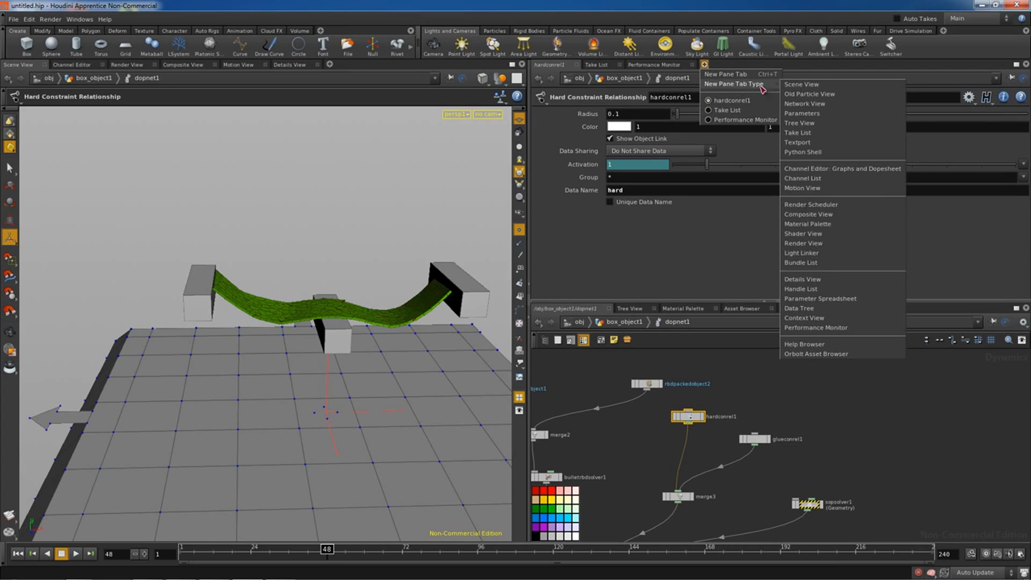
{"action": "left_click", "coordinate": [803, 279]}
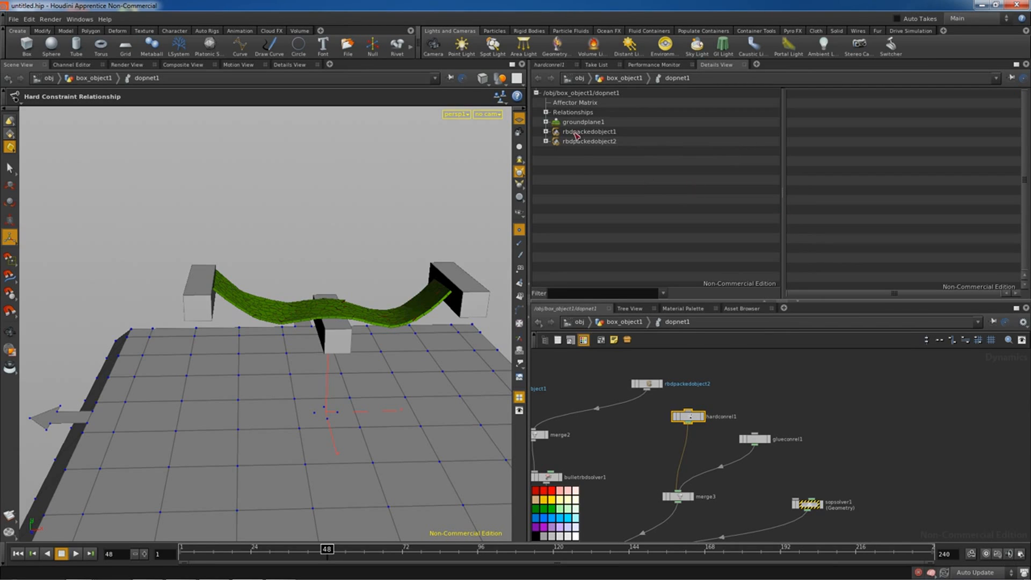
Examine the primitive attributes of constraintnetwork1's geometry, including angle, constraint name, distance, force, impact and torque
{"action": "left_click", "coordinate": [546, 112]}
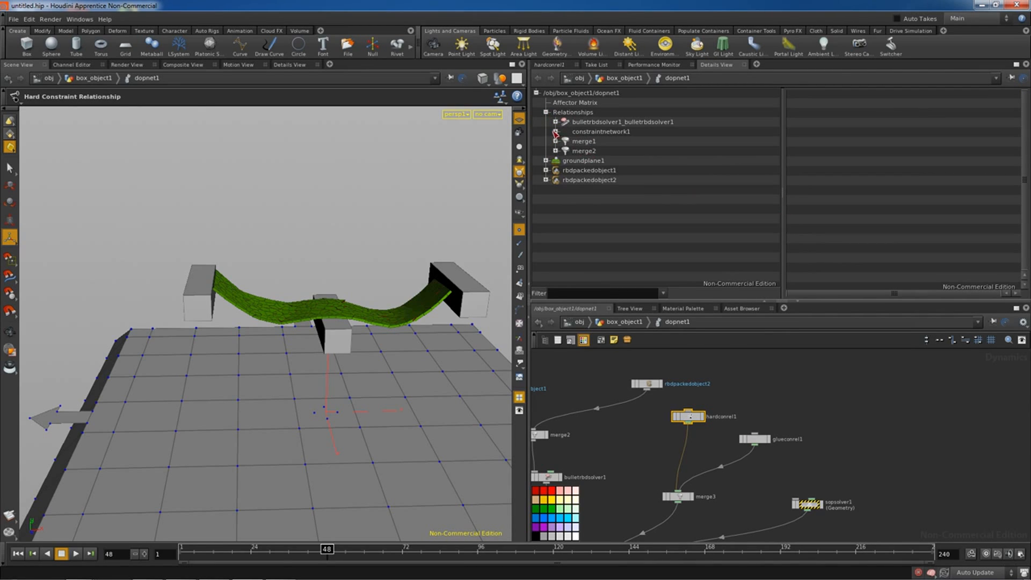
{"action": "left_click", "coordinate": [555, 131]}
{"action": "left_click", "coordinate": [566, 180]}
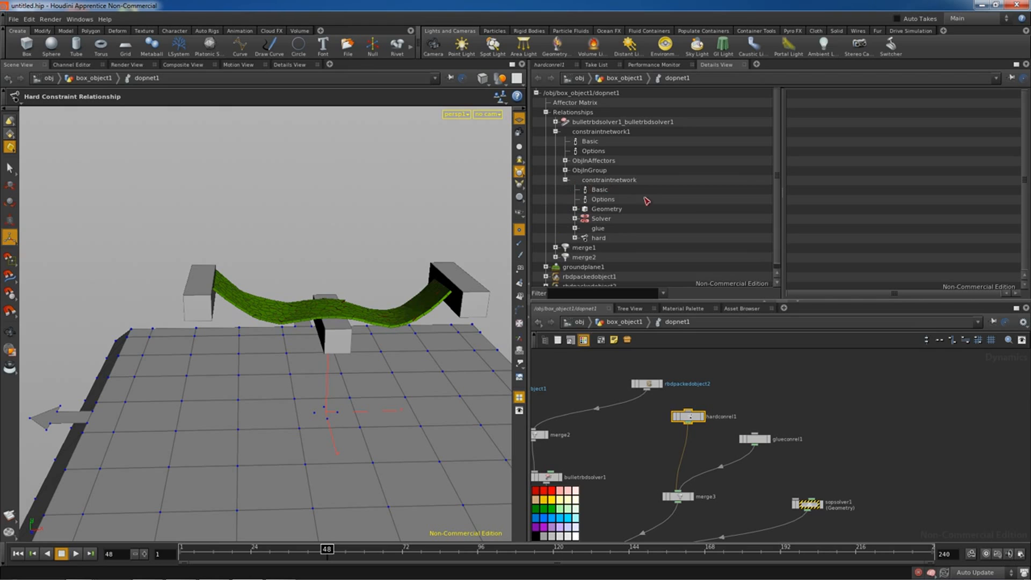
{"action": "left_click", "coordinate": [605, 210]}
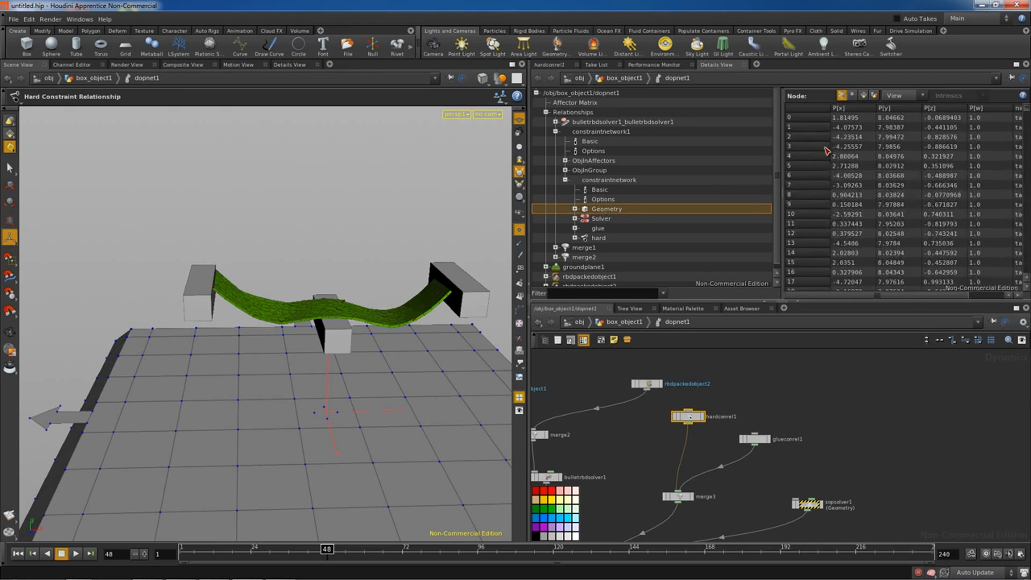
{"action": "left_click_drag", "start_coordinate": [529, 230], "coordinate": [387, 230]}
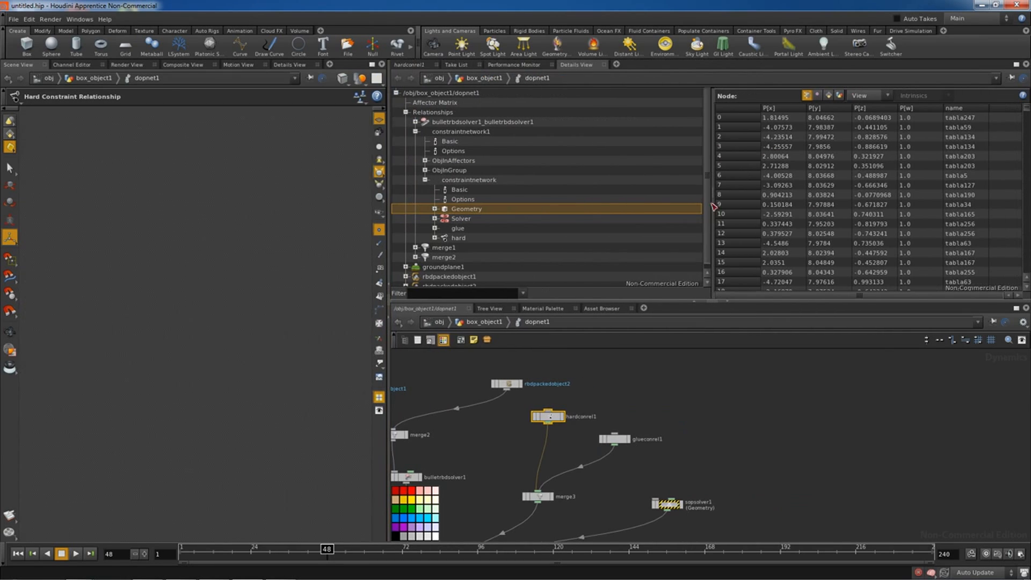
{"action": "left_click", "coordinate": [829, 95]}
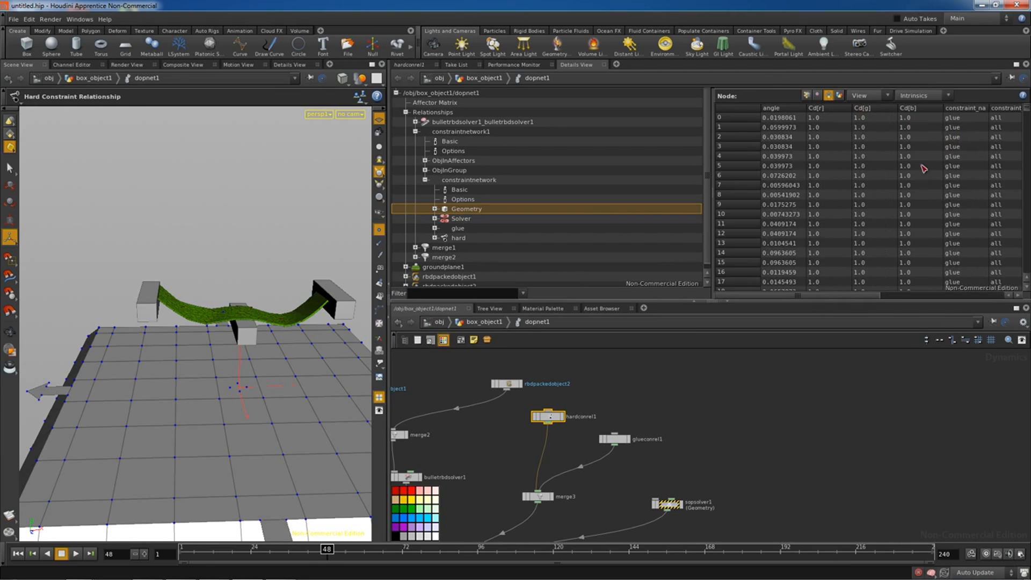
{"action": "left_click_drag", "start_coordinate": [857, 301], "coordinate": [980, 290]}
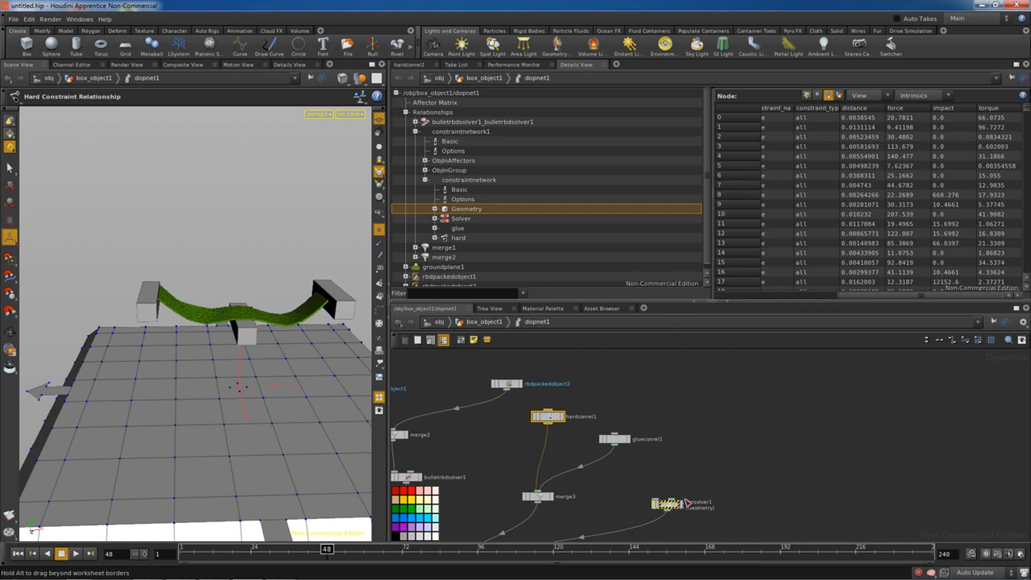
{"action": "left_click_drag", "start_coordinate": [681, 504], "coordinate": [692, 498]}
{"action": "middle_click_drag", "start_coordinate": [727, 461], "coordinate": [767, 407]}
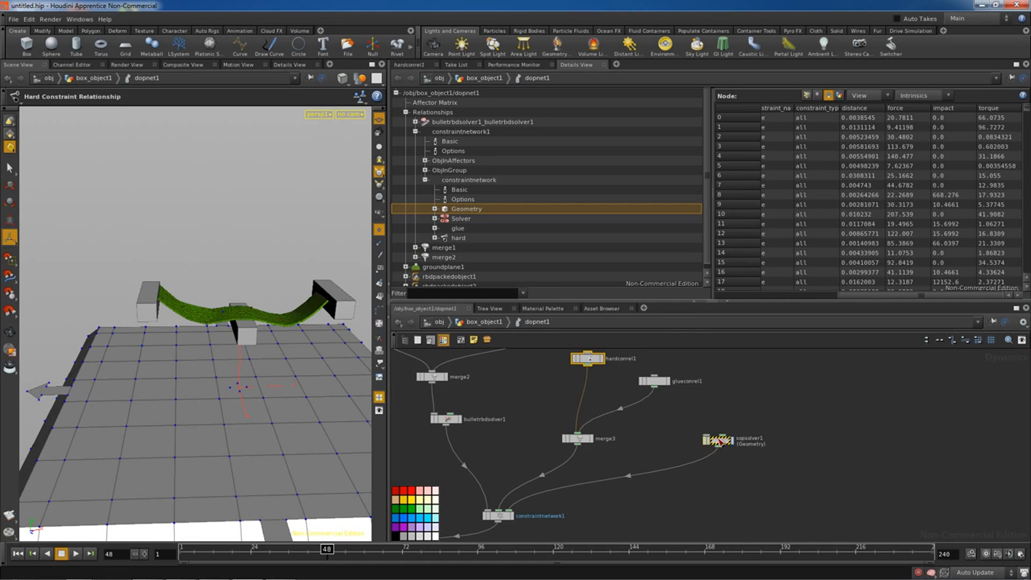
{"action": "double_click", "coordinate": [718, 441]}
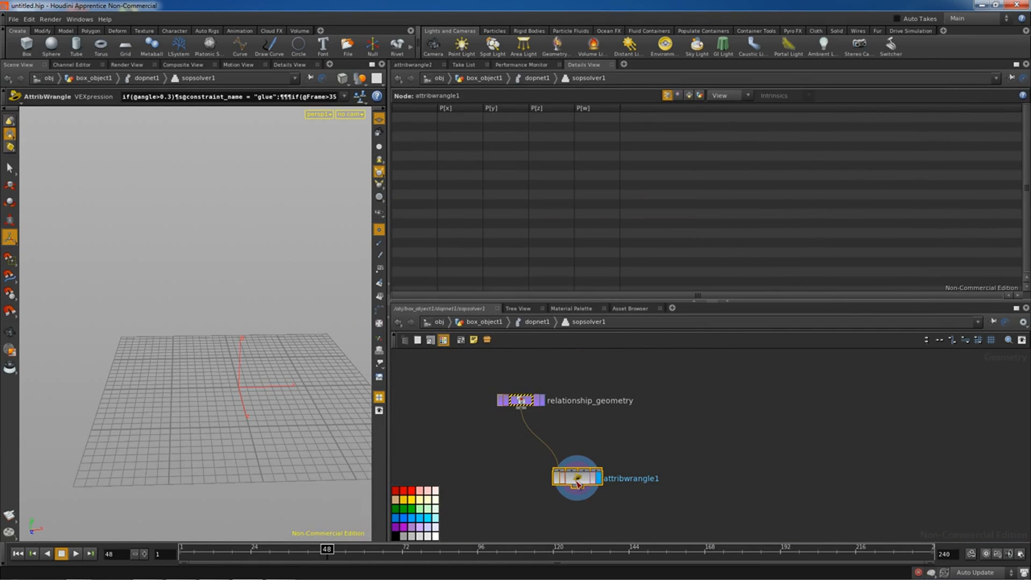
{"action": "left_click", "coordinate": [412, 64]}
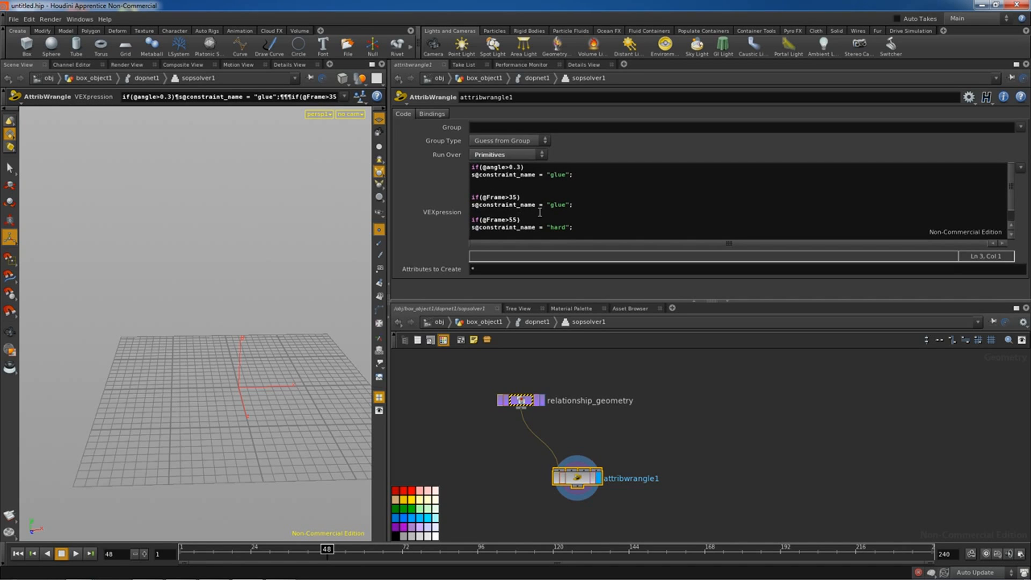
{"action": "scroll", "coordinate": [531, 213], "scroll_direction": "down", "scroll_amount": 1}
{"action": "left_click_drag", "start_coordinate": [474, 235], "coordinate": [502, 234]}
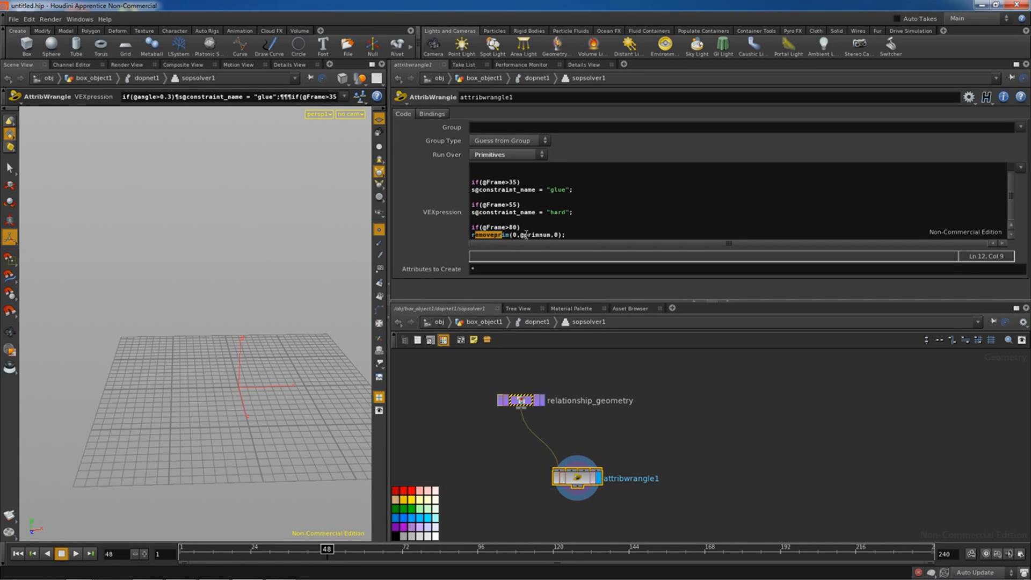
{"action": "left_click", "coordinate": [617, 224]}
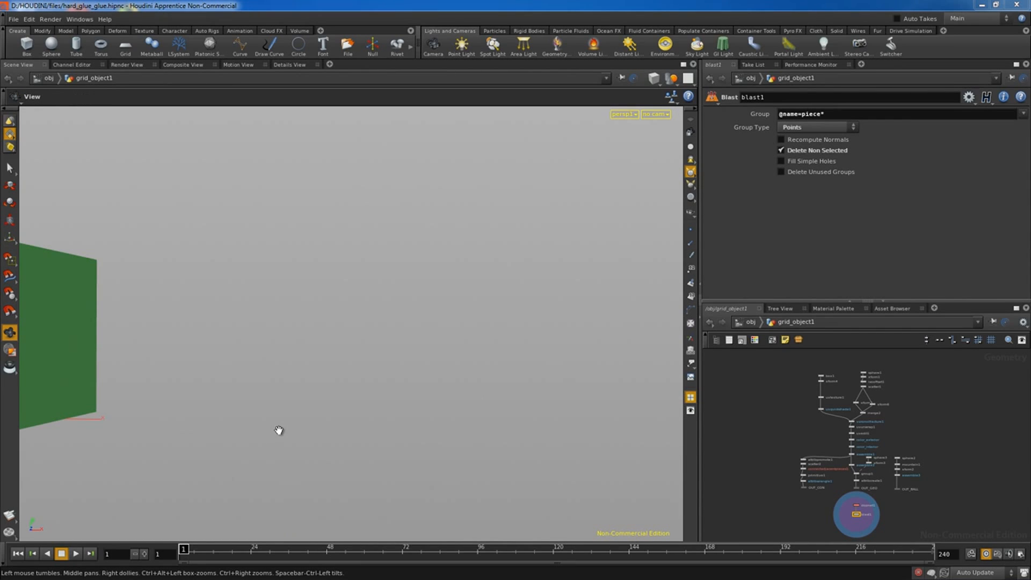
Play the simulation of the fractured pieces from frame 1 several times and examine how the plank breaks apart
{"action": "left_click", "coordinate": [75, 553]}
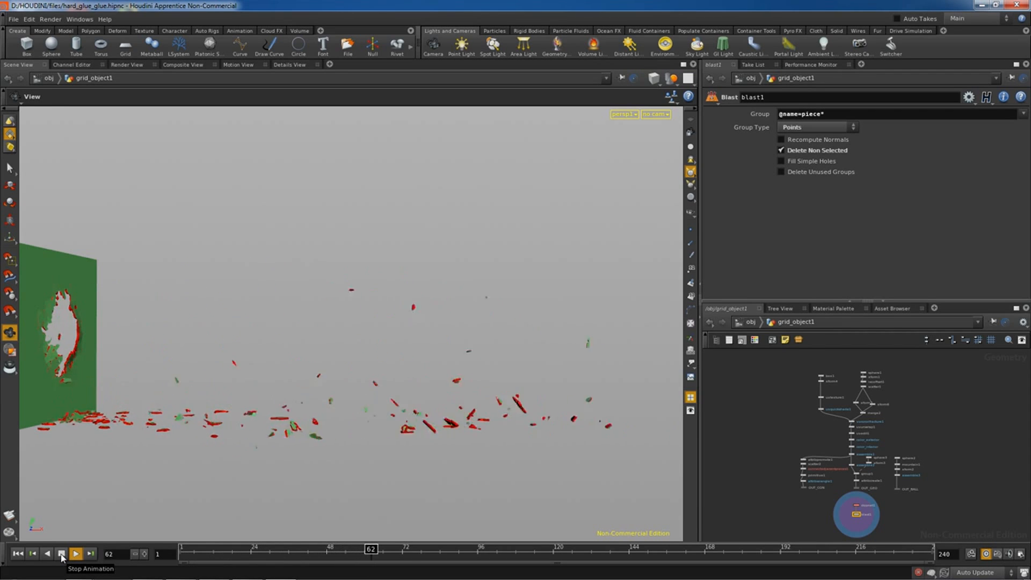
{"action": "left_click", "coordinate": [61, 553]}
{"action": "left_click", "coordinate": [18, 553]}
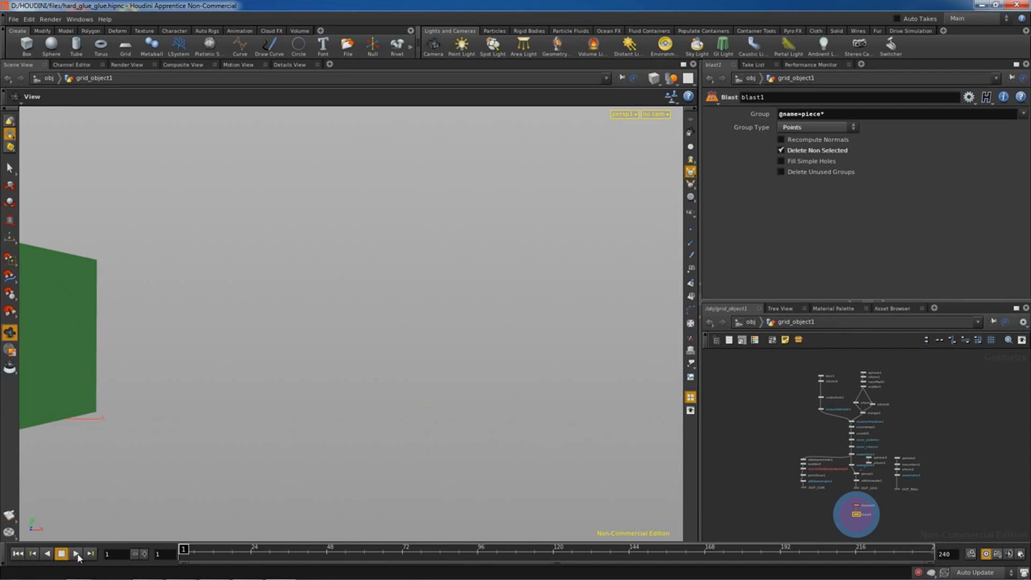
{"action": "left_click", "coordinate": [77, 553]}
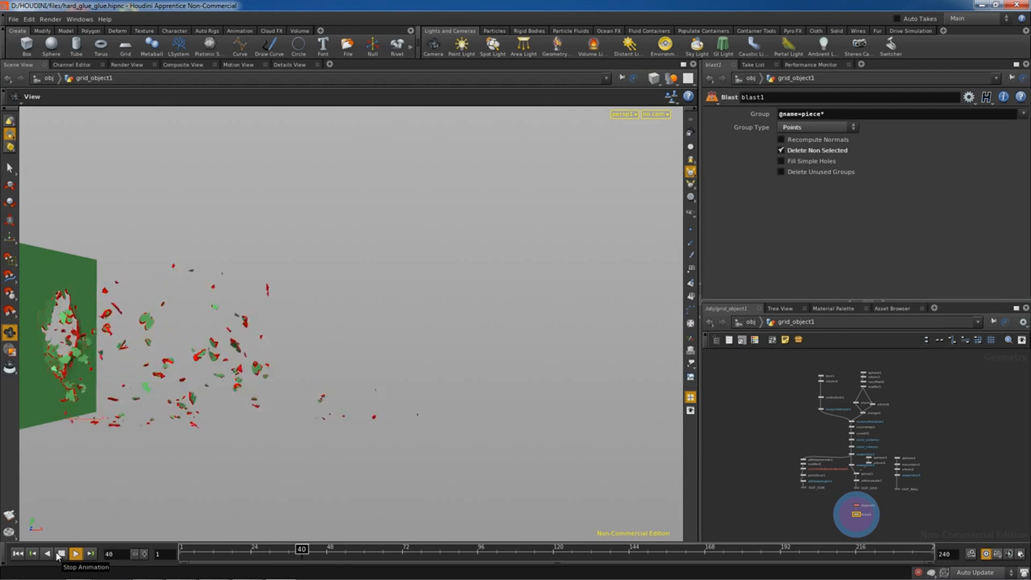
{"action": "left_click", "coordinate": [60, 554]}
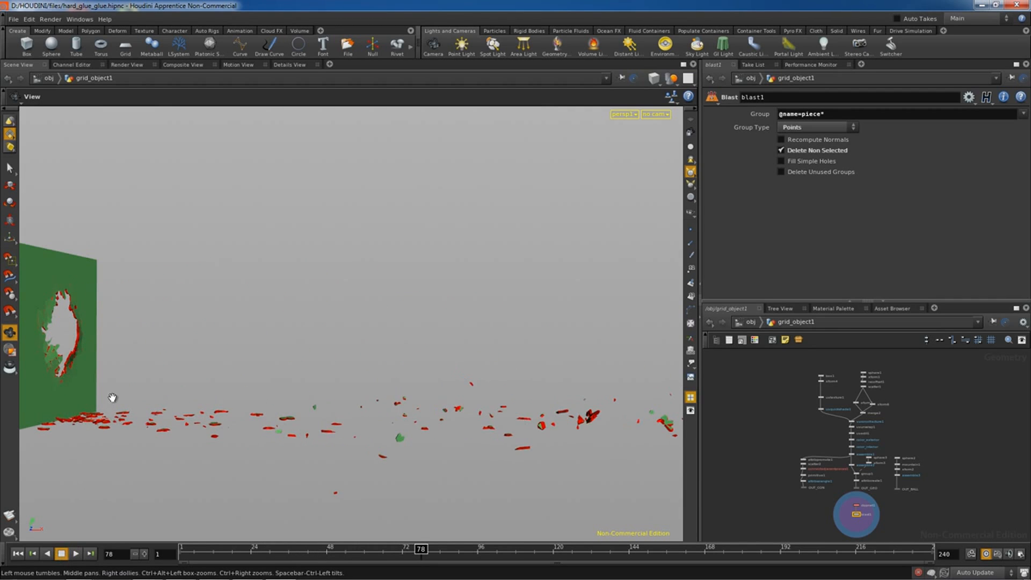
{"action": "left_click_drag", "start_coordinate": [110, 397], "coordinate": [309, 390]}
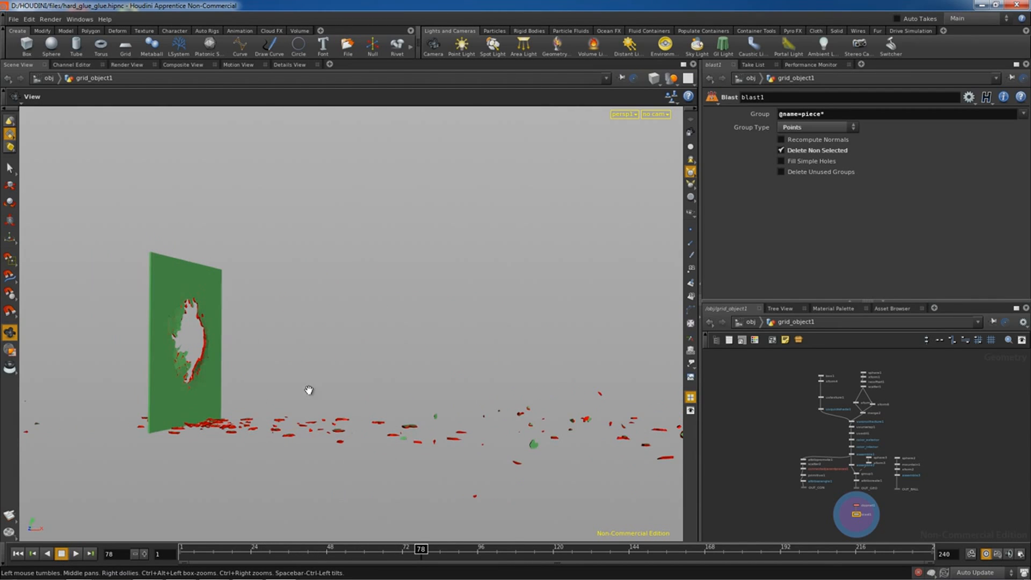
{"action": "left_click", "coordinate": [75, 554]}
{"action": "left_click", "coordinate": [61, 554]}
{"action": "left_click", "coordinate": [17, 553]}
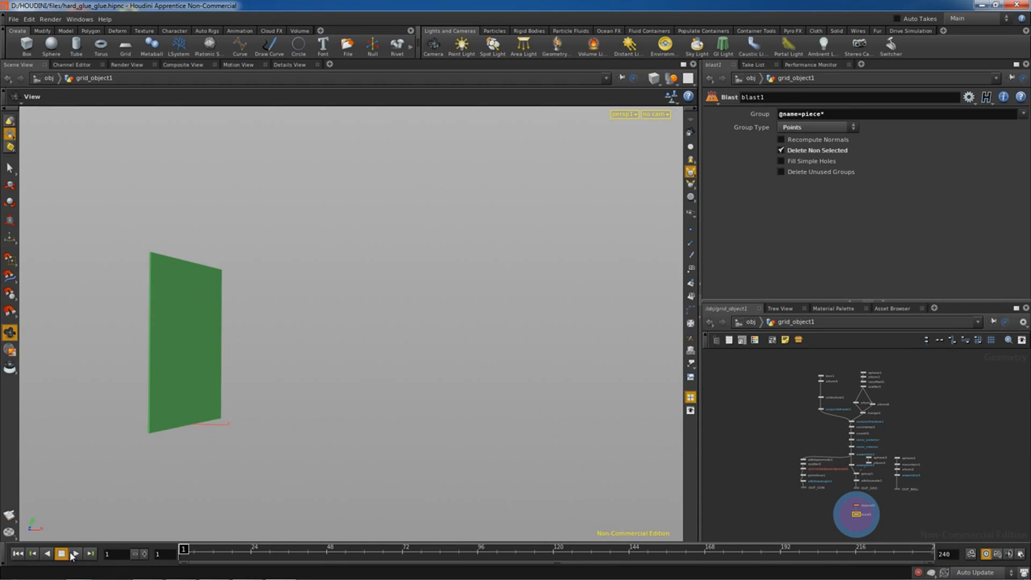
{"action": "left_click", "coordinate": [75, 554]}
{"action": "left_click", "coordinate": [62, 554]}
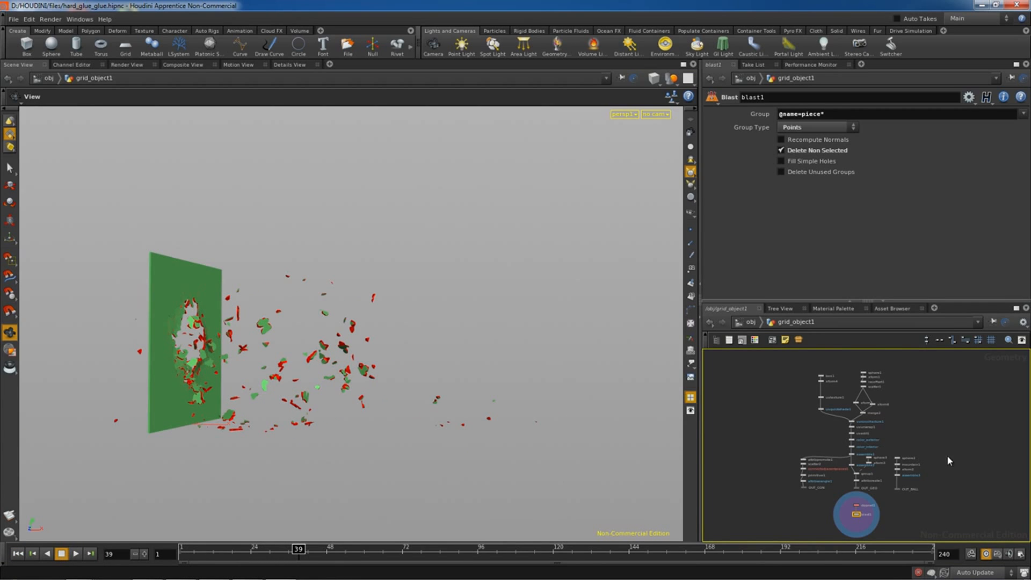
Display dopnet1 instead of blast1 in grid_object1 to show the balls and ground with the pieces
{"action": "middle_click_drag", "start_coordinate": [972, 458], "coordinate": [960, 422]}
{"action": "scroll", "coordinate": [945, 427], "scroll_direction": "up", "scroll_amount": 2}
{"action": "scroll", "coordinate": [883, 494], "scroll_direction": "up", "scroll_amount": 5}
{"action": "middle_click_drag", "start_coordinate": [884, 495], "coordinate": [1016, 471]}
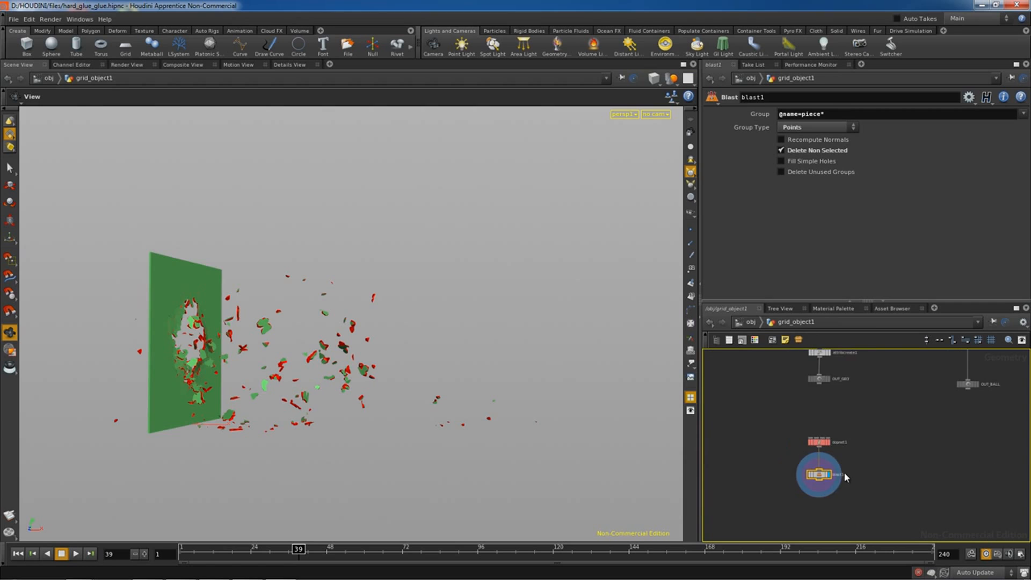
{"action": "scroll", "coordinate": [853, 460], "scroll_direction": "up", "scroll_amount": 3}
{"action": "left_click", "coordinate": [807, 428]}
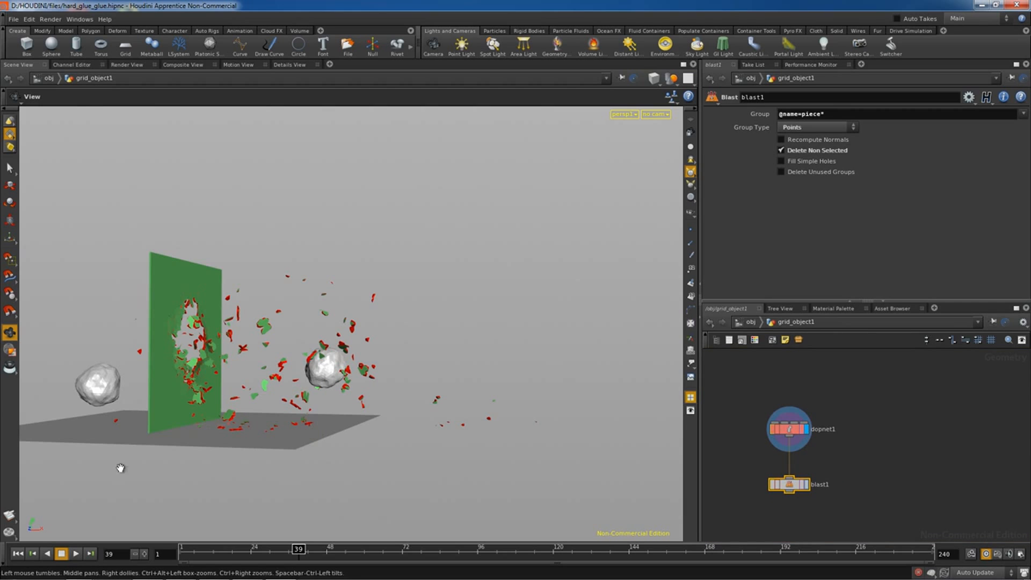
Replay the full simulation from frame 1 and examine the plank from the side at frames 28 and 10
{"action": "left_click", "coordinate": [18, 553]}
{"action": "left_click", "coordinate": [73, 554]}
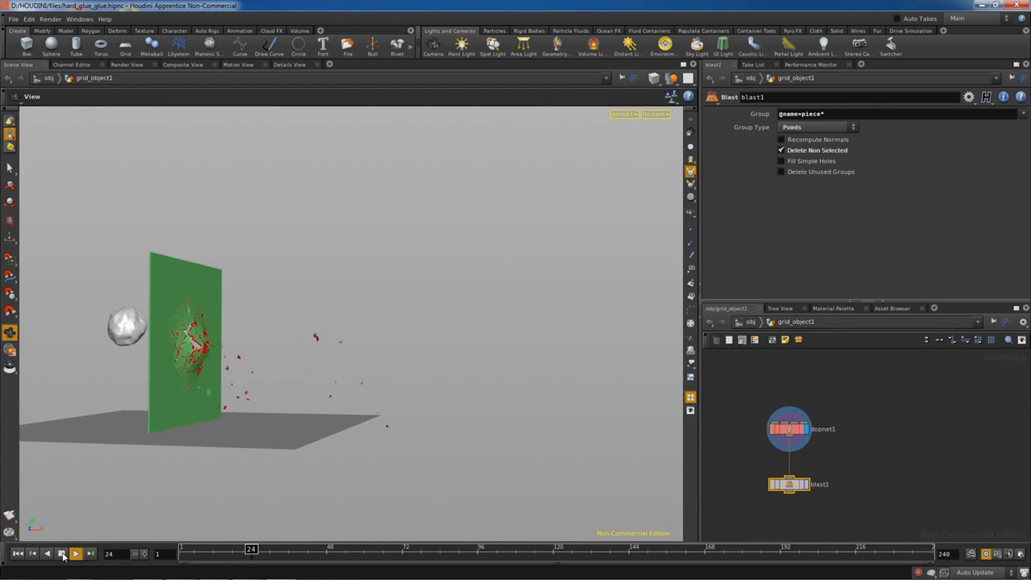
{"action": "left_click", "coordinate": [63, 557]}
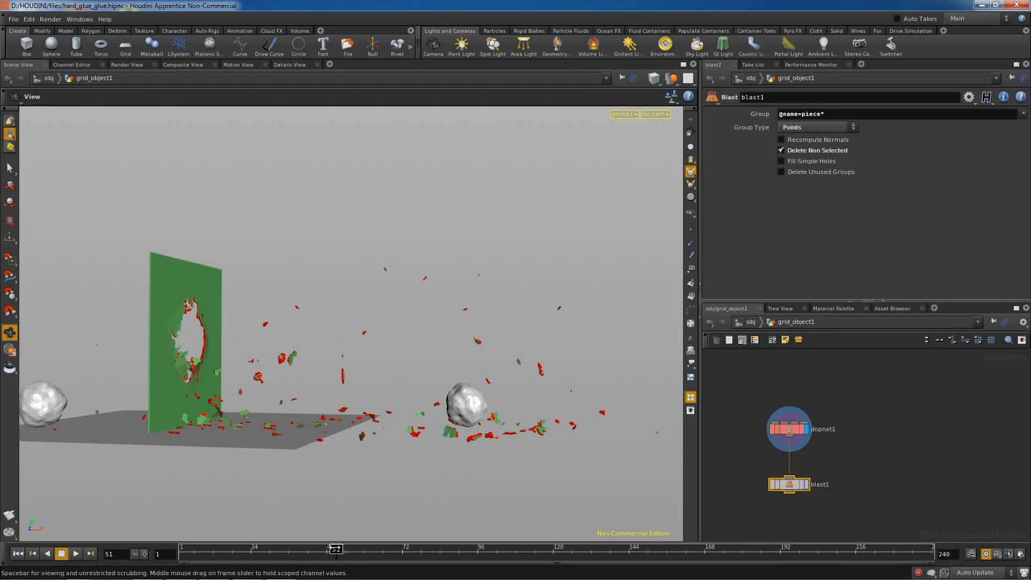
{"action": "mouse_move", "coordinate": [333, 547]}
{"action": "left_mouse_down"}
{"action": "mouse_move", "coordinate": [243, 547]}
{"action": "mouse_move", "coordinate": [263, 547]}
{"action": "left_mouse_up"}
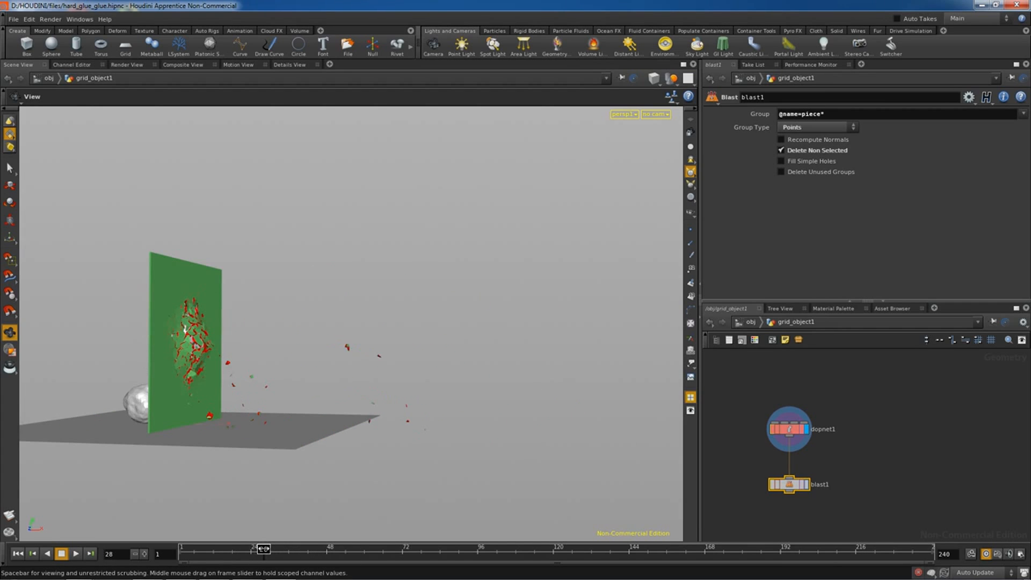
{"action": "left_click_drag", "start_coordinate": [233, 474], "coordinate": [380, 436]}
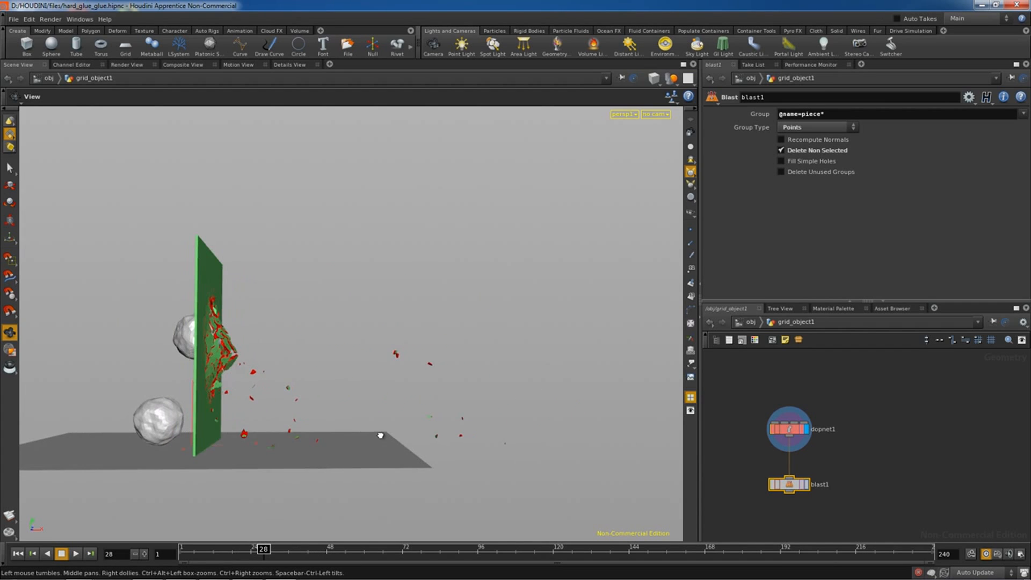
{"action": "mouse_move", "coordinate": [259, 546]}
{"action": "left_mouse_down"}
{"action": "mouse_move", "coordinate": [183, 546]}
{"action": "mouse_move", "coordinate": [219, 537]}
{"action": "mouse_move", "coordinate": [199, 539]}
{"action": "mouse_move", "coordinate": [206, 536]}
{"action": "left_mouse_up"}
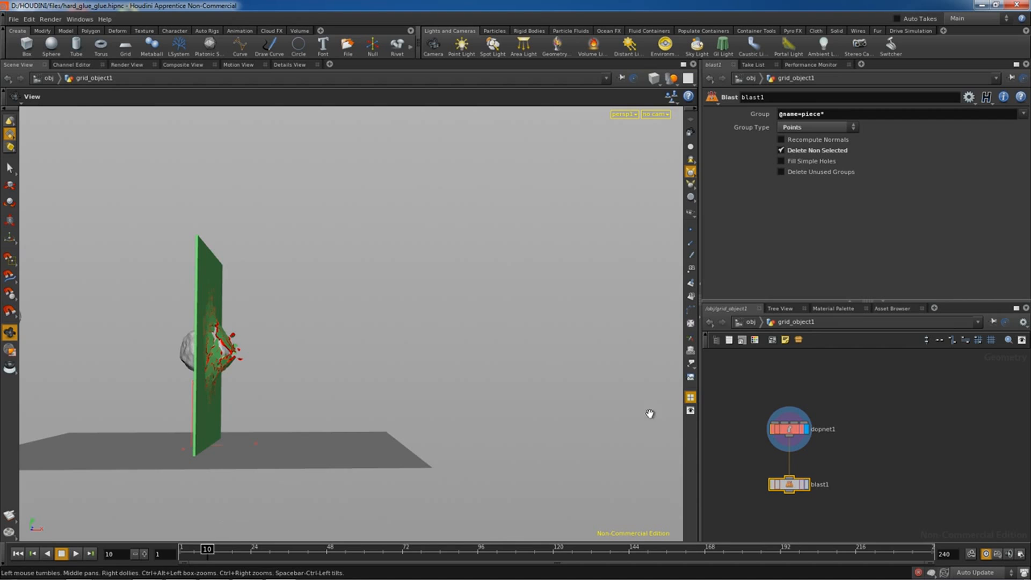
{"action": "double_click", "coordinate": [790, 430]}
{"action": "middle_click_drag", "start_coordinate": [965, 447], "coordinate": [845, 490]}
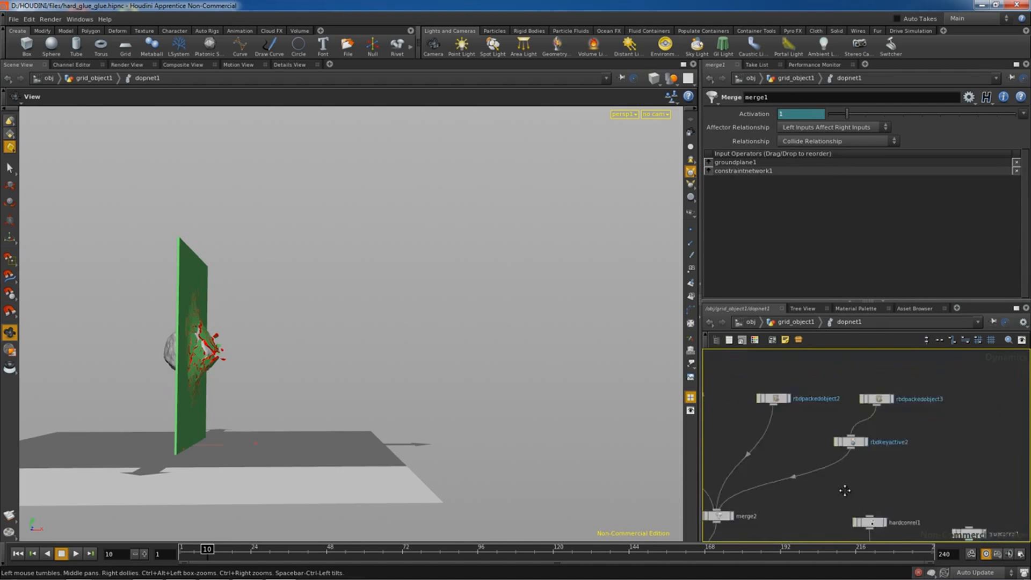
{"action": "middle_click_drag", "start_coordinate": [960, 422], "coordinate": [903, 362]}
{"action": "right_click_drag", "start_coordinate": [909, 449], "coordinate": [842, 432]}
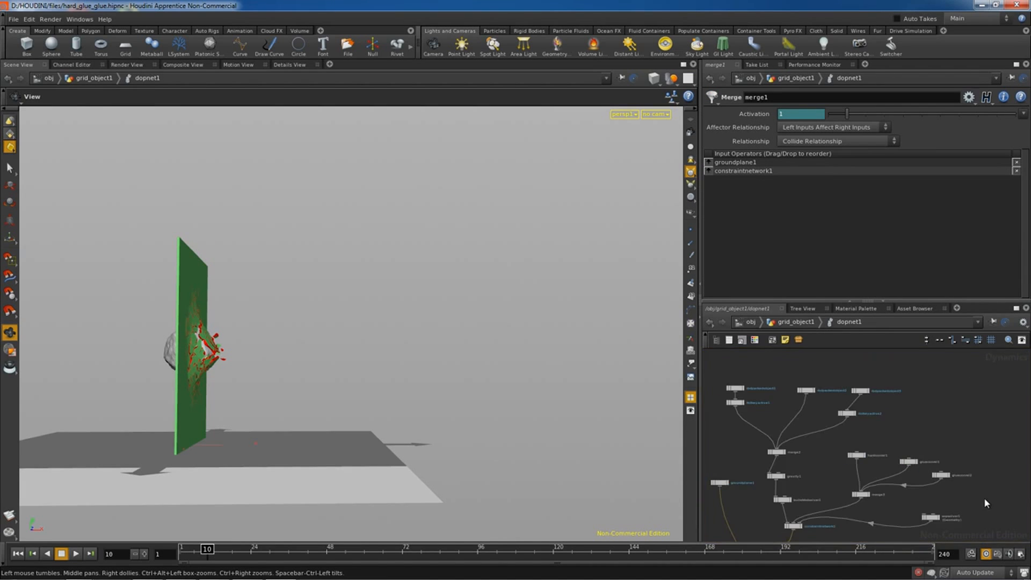
{"action": "middle_click_drag", "start_coordinate": [985, 501], "coordinate": [924, 440]}
{"action": "scroll", "coordinate": [940, 449], "scroll_direction": "up", "scroll_amount": 4}
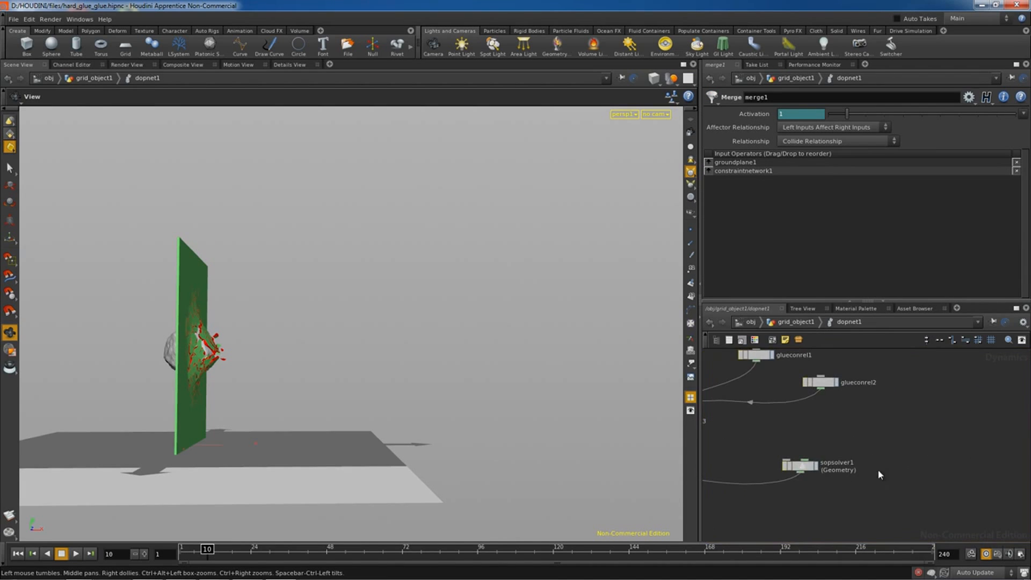
{"action": "double_click", "coordinate": [800, 466]}
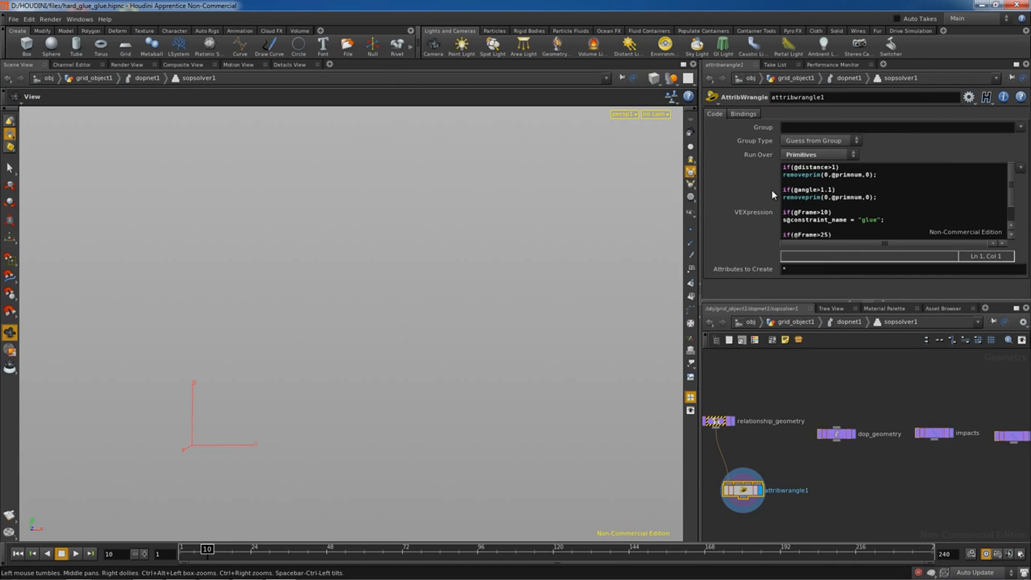
{"action": "left_click_drag", "start_coordinate": [1012, 194], "coordinate": [999, 205]}
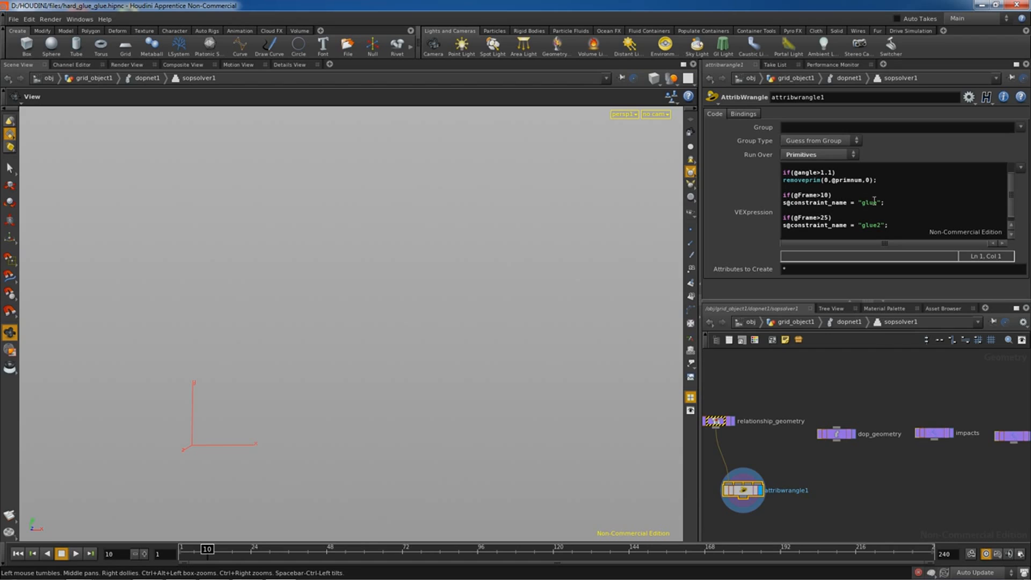
{"action": "left_click_drag", "start_coordinate": [885, 202], "coordinate": [777, 202]}
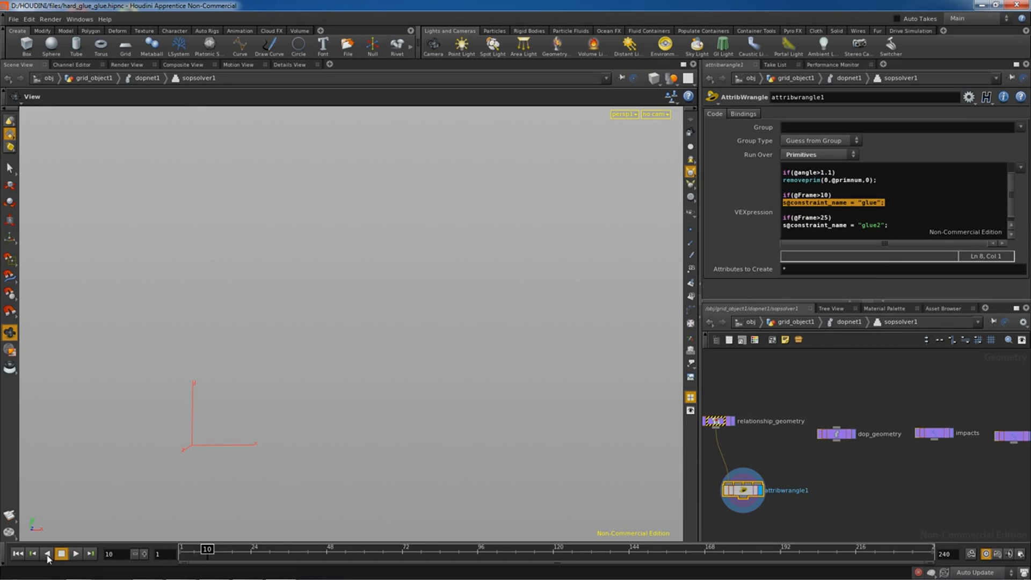
Return to dopnet1, reposition hardconrel1 higher above merge3, and view the simulation from frame 1 to frame 10
{"action": "key", "text": "ctrl+Up"}
{"action": "left_click", "coordinate": [843, 322]}
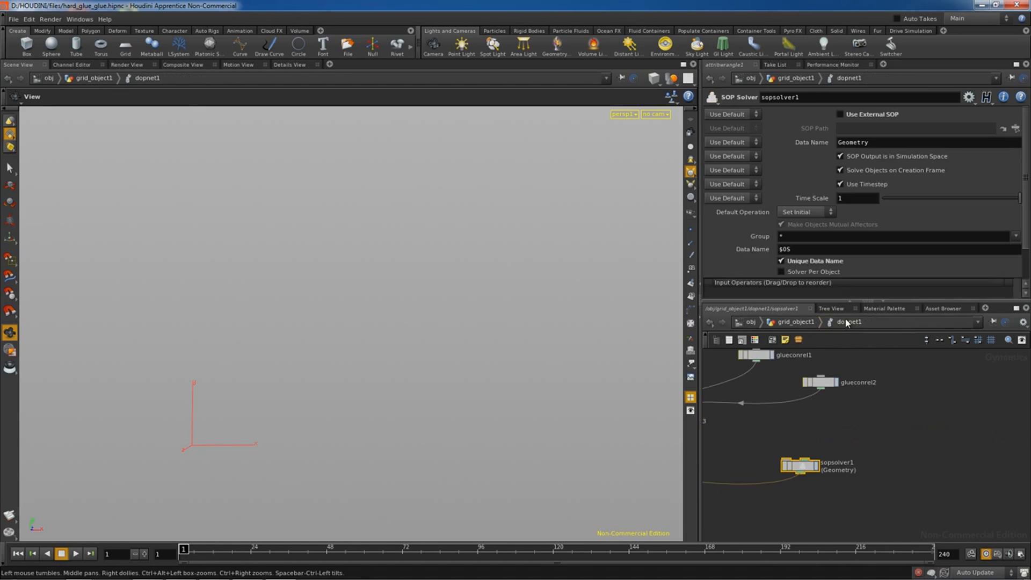
{"action": "left_click", "coordinate": [840, 322]}
{"action": "mouse_move", "coordinate": [881, 432]}
{"action": "left_click", "coordinate": [821, 439]}
{"action": "middle_click_drag", "start_coordinate": [848, 419], "coordinate": [951, 504]}
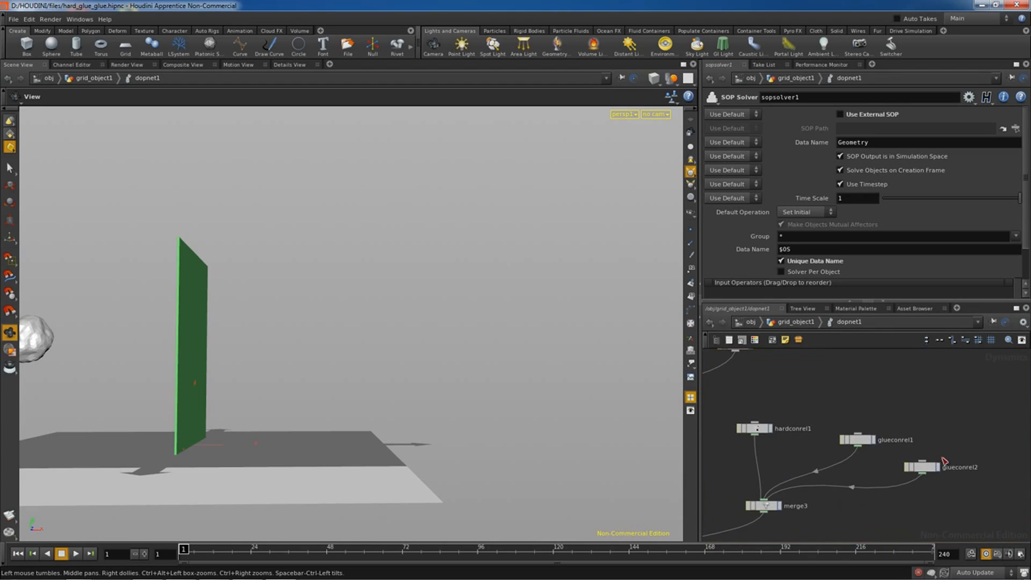
{"action": "left_click_drag", "start_coordinate": [753, 438], "coordinate": [762, 398]}
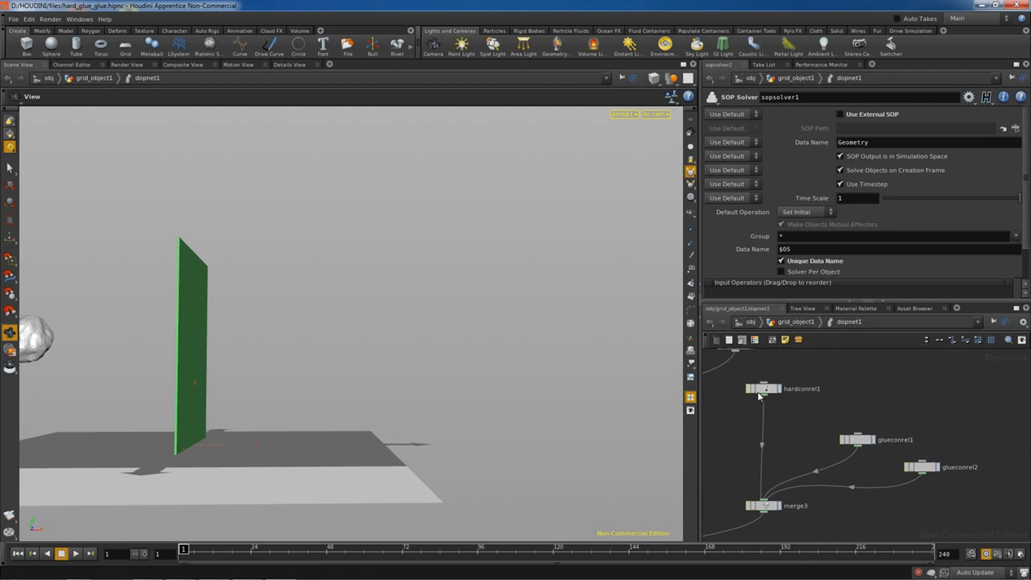
{"action": "left_click", "coordinate": [211, 549]}
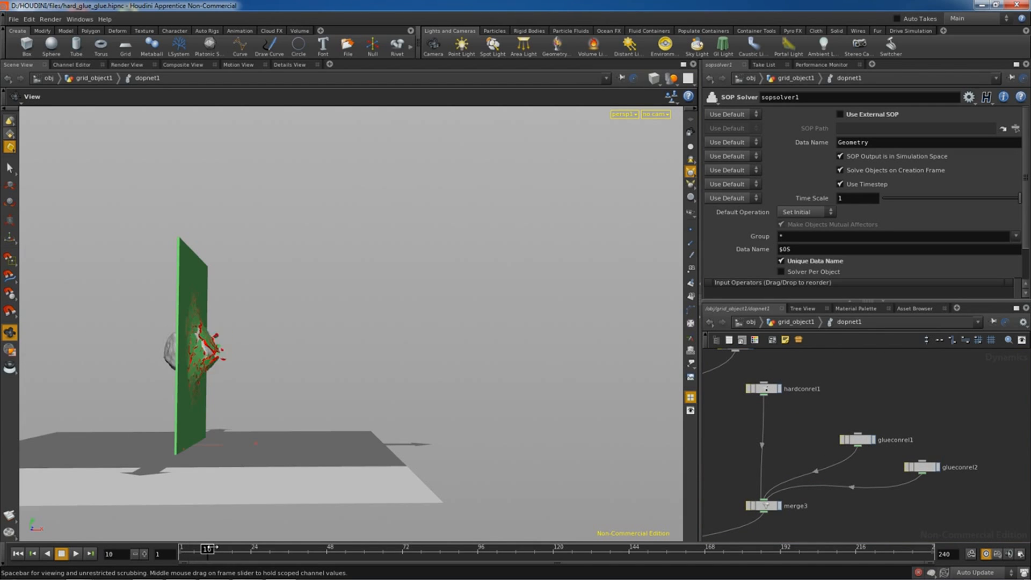
Move glueconrel1 slightly closer to hardconrel1 and scrub the simulation to frame 22
{"action": "middle_click_drag", "start_coordinate": [876, 434], "coordinate": [851, 426]}
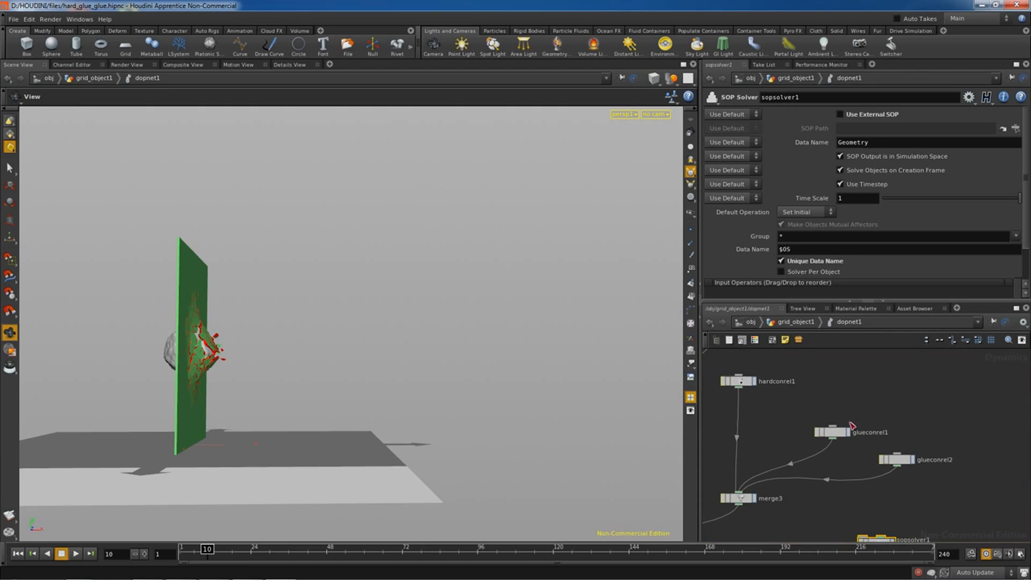
{"action": "left_click_drag", "start_coordinate": [829, 431], "coordinate": [808, 419]}
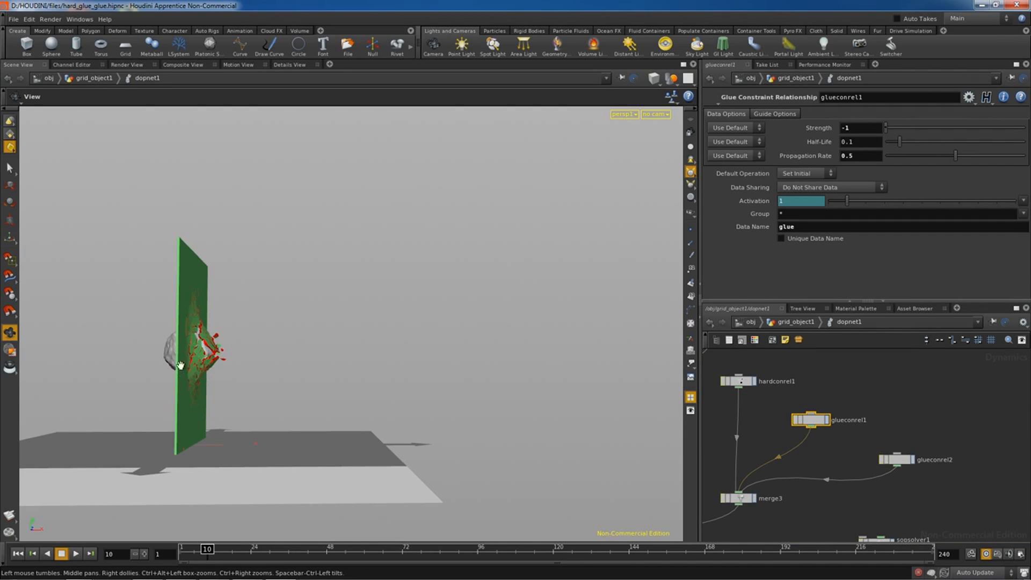
{"action": "left_click_drag", "start_coordinate": [207, 548], "coordinate": [244, 548]}
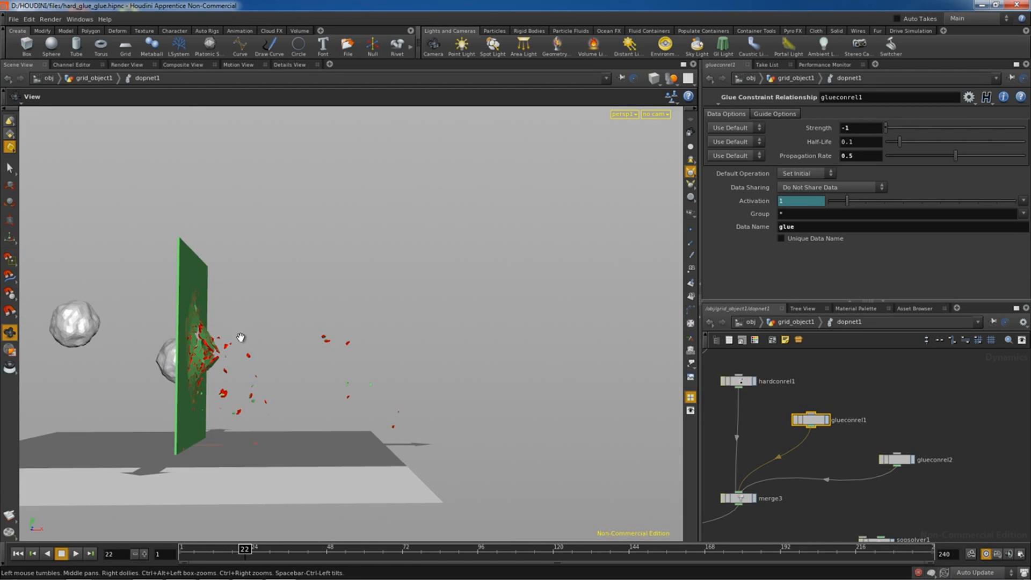
Move glueconrel2 slightly closer to merge3, compare its Strength with glueconrel1's, and scrub the simulation to frame 45
{"action": "left_click_drag", "start_coordinate": [901, 460], "coordinate": [882, 458]}
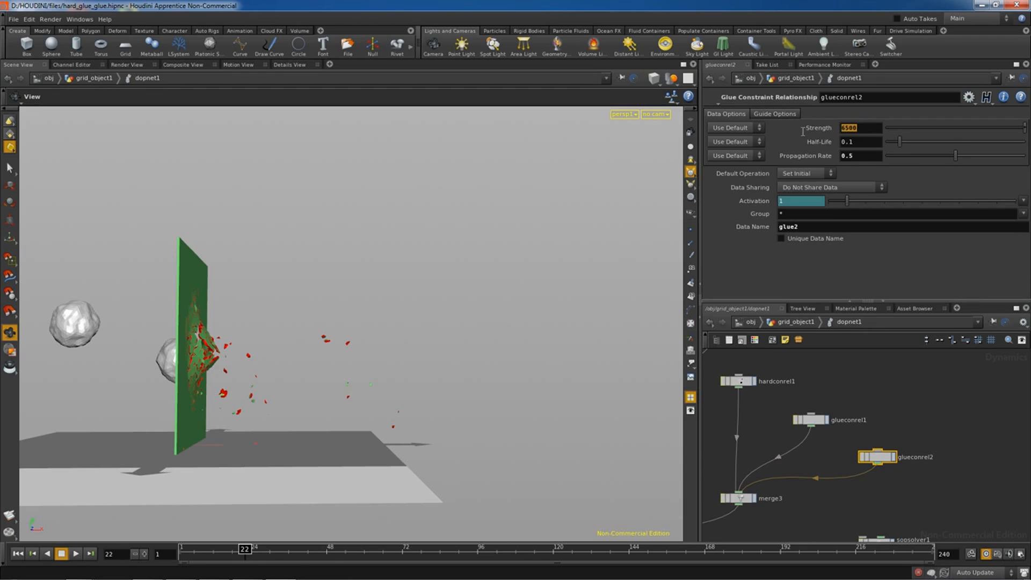
{"action": "left_click", "coordinate": [811, 419]}
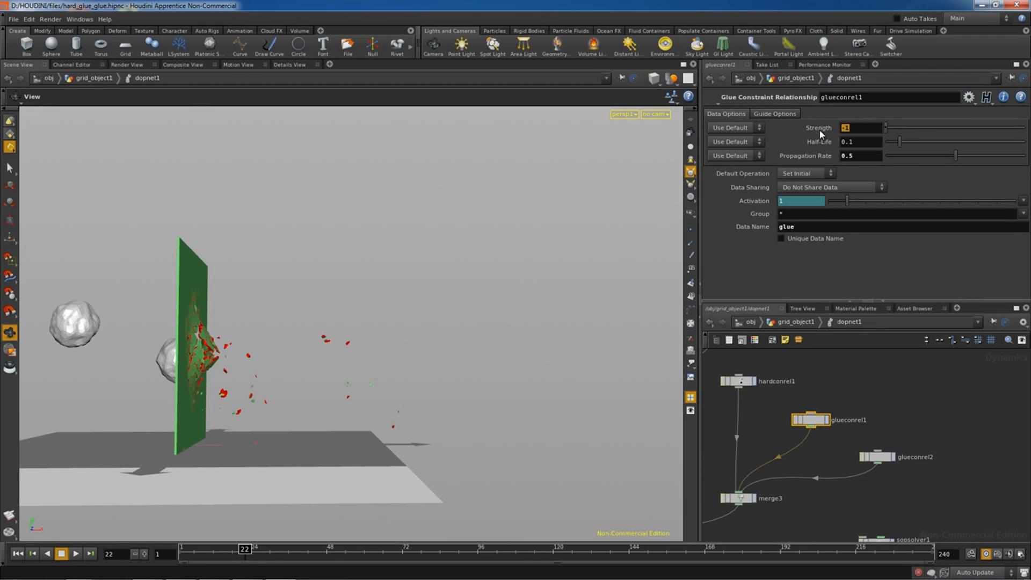
{"action": "left_click", "coordinate": [878, 458]}
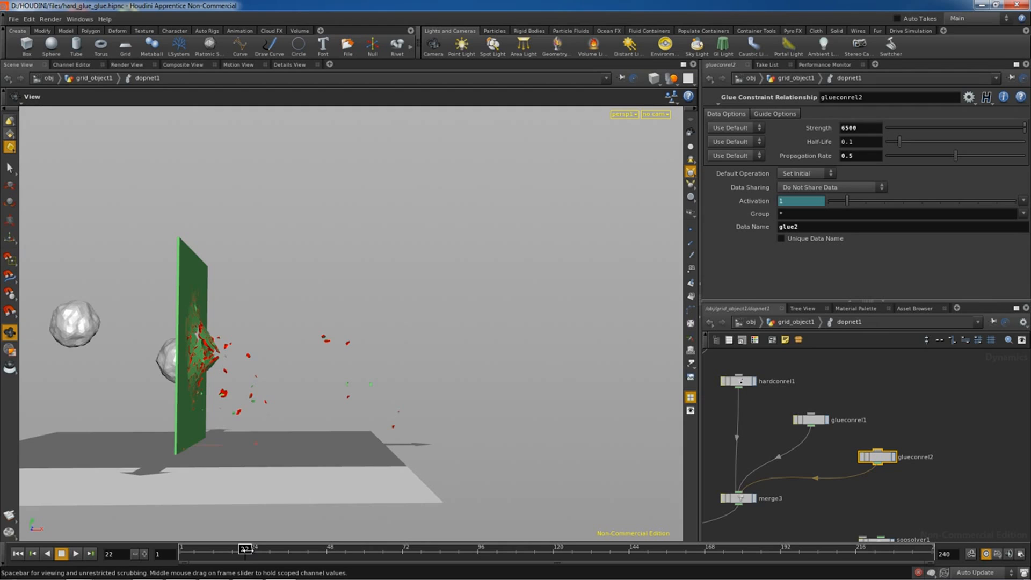
{"action": "left_click_drag", "start_coordinate": [246, 548], "coordinate": [320, 549]}
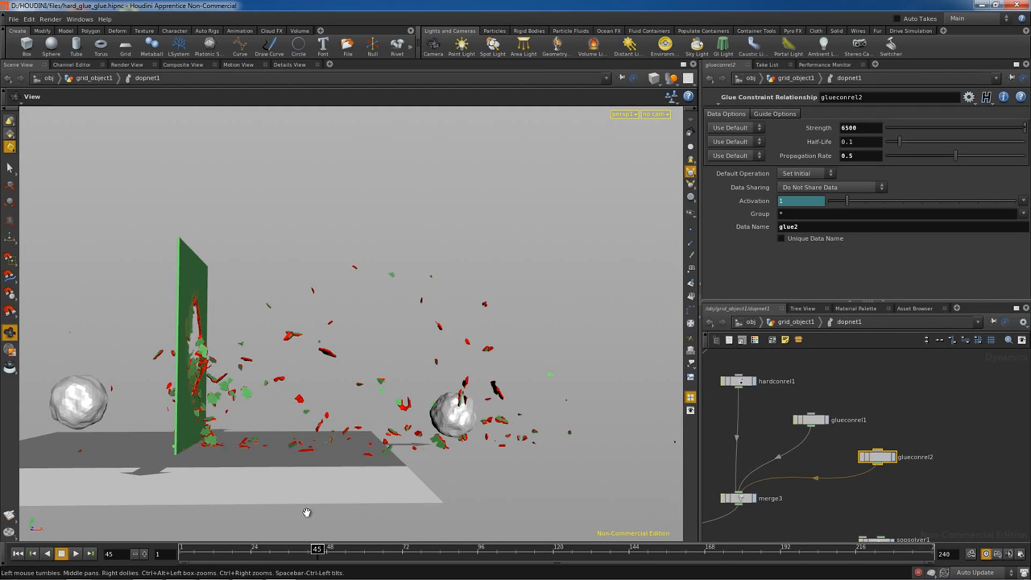
Inspect the broken plank and flying pieces from several angles between frames 45 and 58
{"action": "left_click_drag", "start_coordinate": [420, 451], "coordinate": [304, 466]}
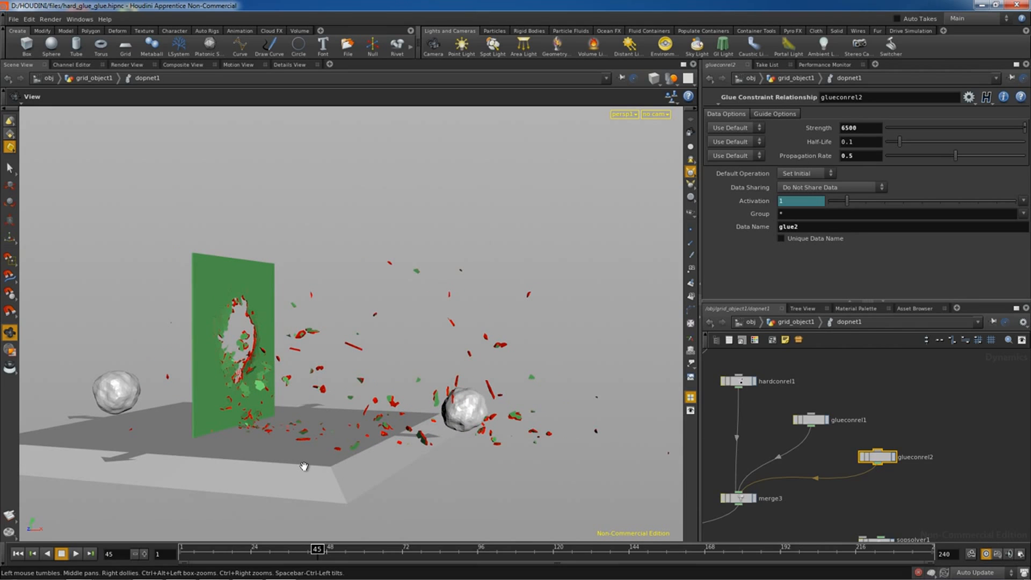
{"action": "mouse_move", "coordinate": [318, 548]}
{"action": "left_mouse_down"}
{"action": "mouse_move", "coordinate": [210, 548]}
{"action": "mouse_move", "coordinate": [331, 547]}
{"action": "left_mouse_up"}
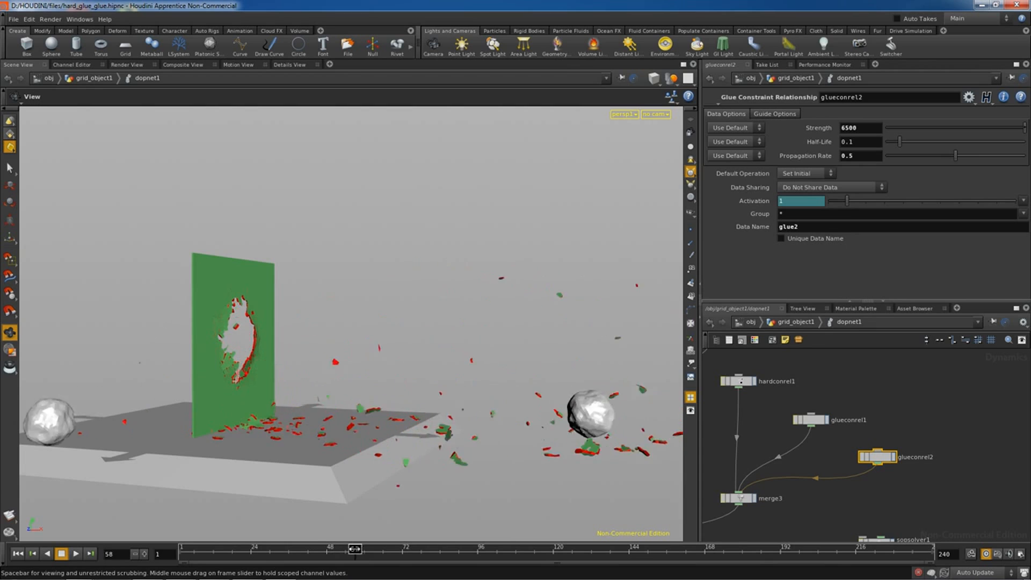
{"action": "left_click_drag", "start_coordinate": [300, 449], "coordinate": [297, 409]}
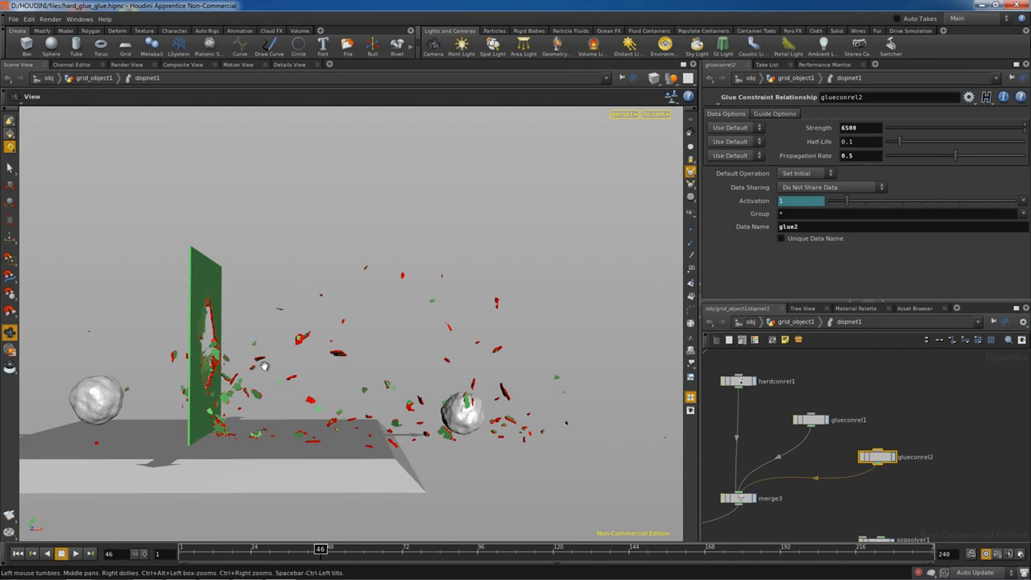
{"action": "left_click_drag", "start_coordinate": [263, 366], "coordinate": [355, 371]}
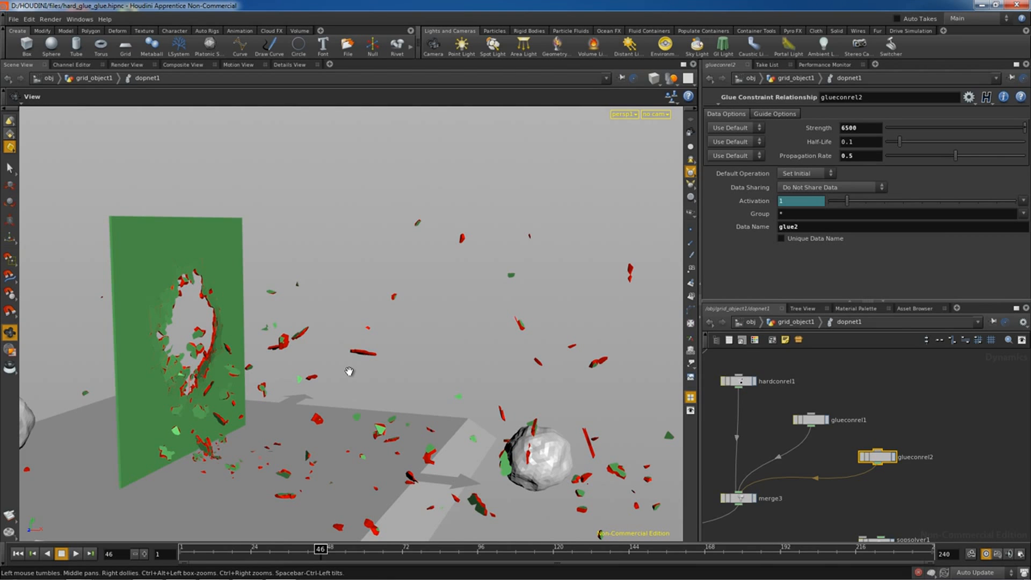
Inspect the flying fragments and the plank's hole from several angles between frames 46 and 53
{"action": "mouse_move", "coordinate": [350, 371]}
{"action": "left_mouse_down"}
{"action": "mouse_move", "coordinate": [334, 371]}
{"action": "mouse_move", "coordinate": [377, 363]}
{"action": "mouse_move", "coordinate": [359, 382]}
{"action": "left_mouse_up"}
{"action": "left_click_drag", "start_coordinate": [229, 385], "coordinate": [242, 383]}
{"action": "left_click_drag", "start_coordinate": [330, 380], "coordinate": [160, 376]}
{"action": "mouse_move", "coordinate": [320, 549]}
{"action": "left_mouse_down"}
{"action": "mouse_move", "coordinate": [250, 549]}
{"action": "mouse_move", "coordinate": [342, 549]}
{"action": "left_mouse_up"}
{"action": "left_click_drag", "start_coordinate": [265, 460], "coordinate": [330, 455]}
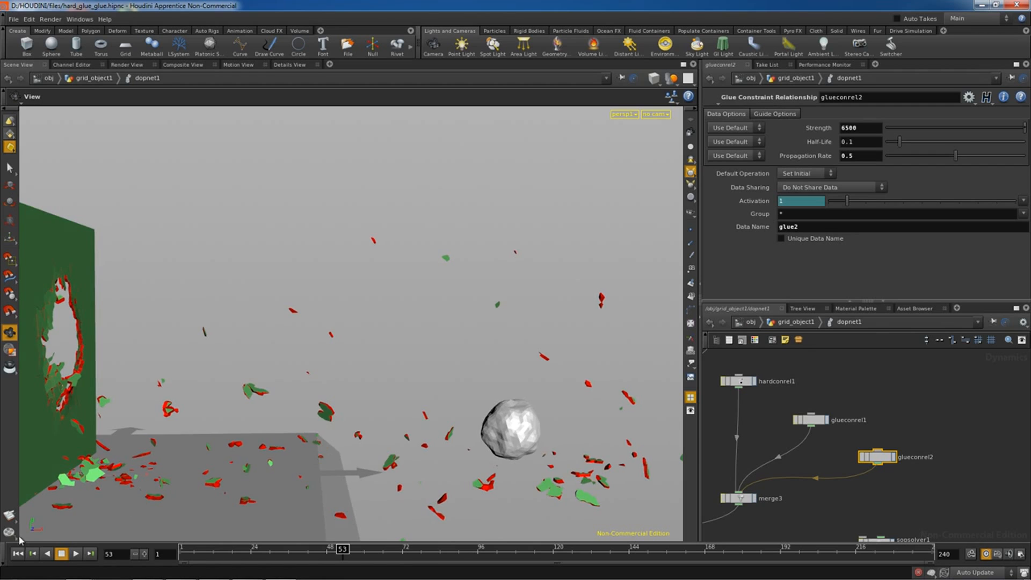
Play the simulation from frame 1 and stop it at frame 192
{"action": "left_click", "coordinate": [17, 554]}
{"action": "left_click", "coordinate": [74, 553]}
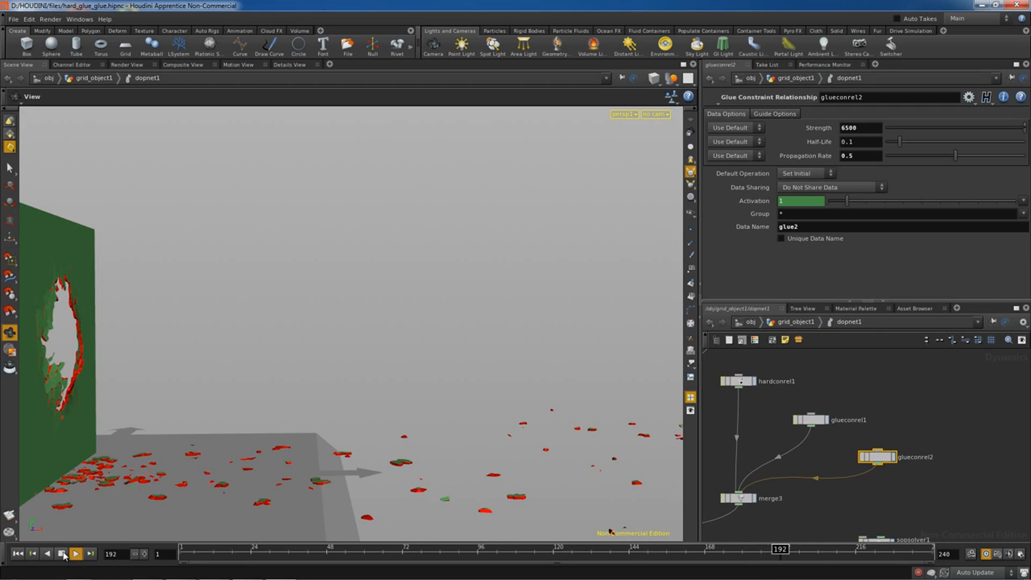
{"action": "left_click", "coordinate": [62, 554]}
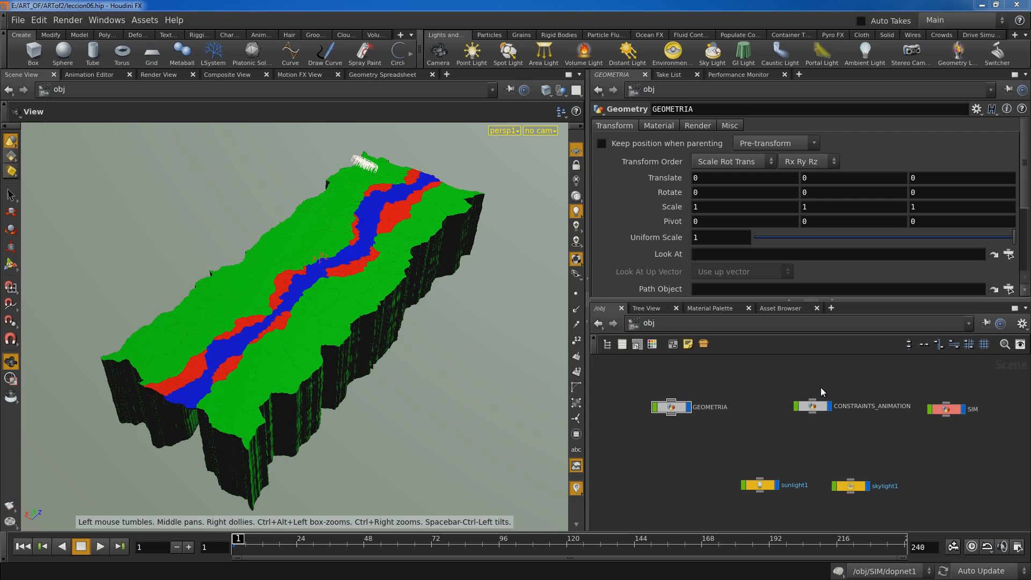
In the leccion06.hip scene, nudge the SIM and GEOMETRIA nodes and enter the GEOMETRIA network
{"action": "left_click_drag", "start_coordinate": [952, 411], "coordinate": [958, 410]}
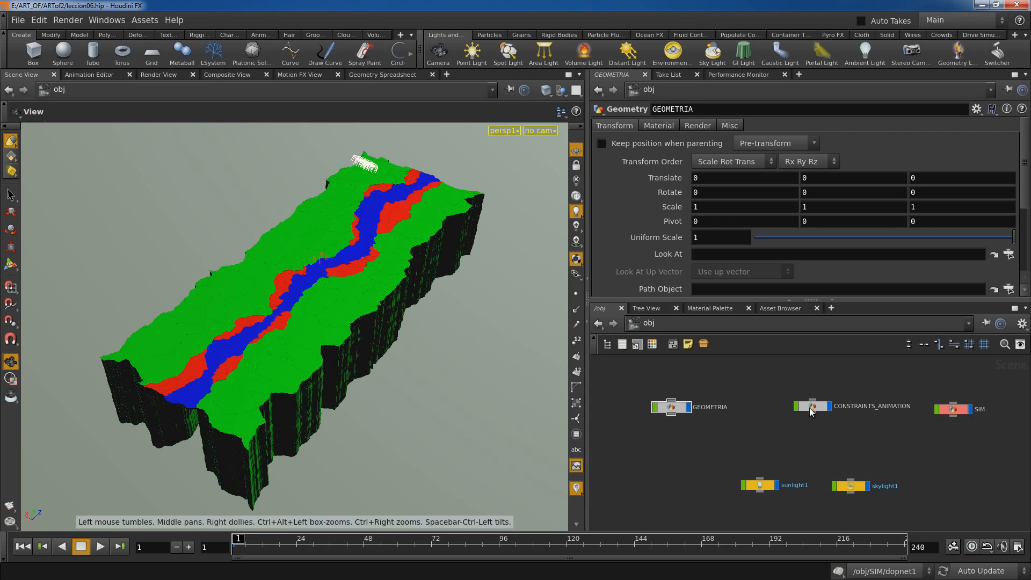
{"action": "left_click_drag", "start_coordinate": [680, 414], "coordinate": [678, 409]}
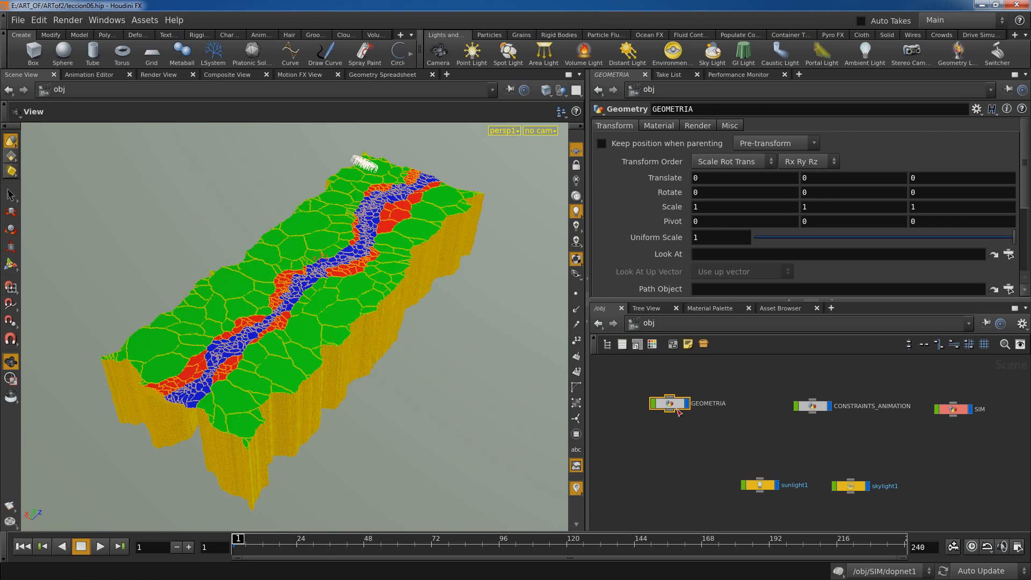
{"action": "double_click", "coordinate": [675, 409]}
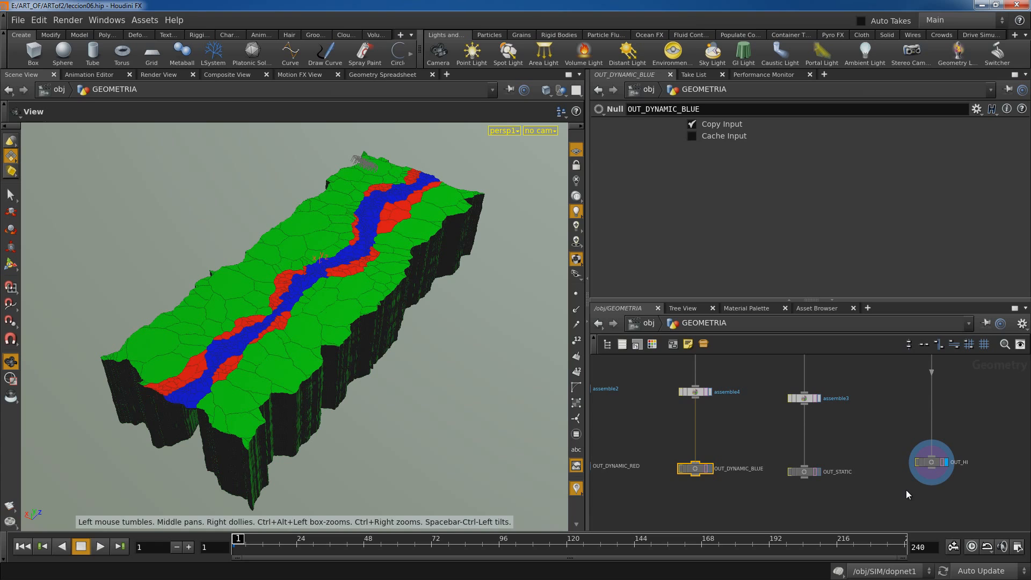
Insert a File node on the wire directly above the OUT_HI null
{"action": "middle_click_drag", "start_coordinate": [836, 497], "coordinate": [879, 485]}
{"action": "left_click_drag", "start_coordinate": [973, 453], "coordinate": [975, 461]}
{"action": "left_click", "coordinate": [975, 461]}
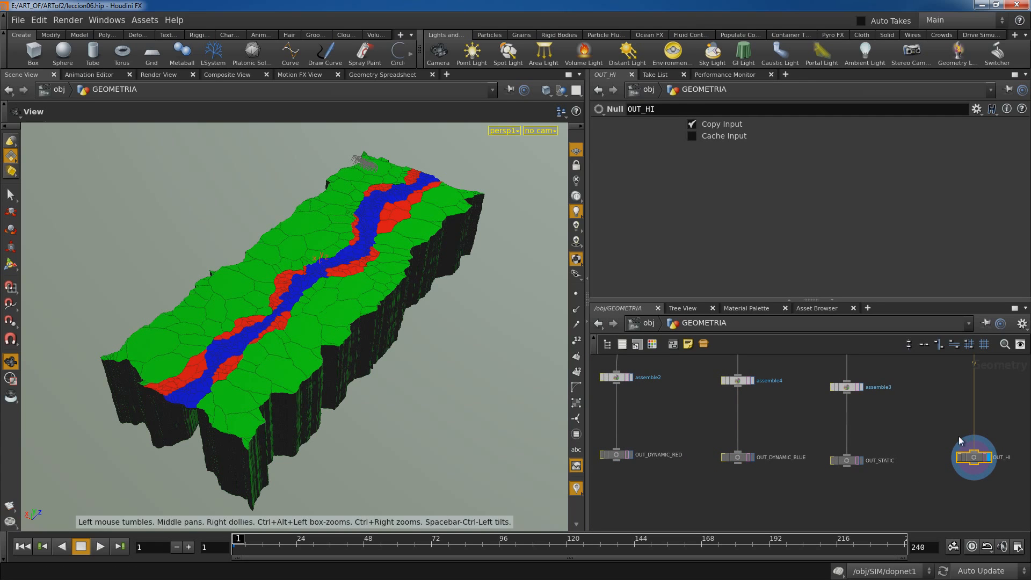
{"action": "middle_click_drag", "start_coordinate": [842, 459], "coordinate": [940, 454]}
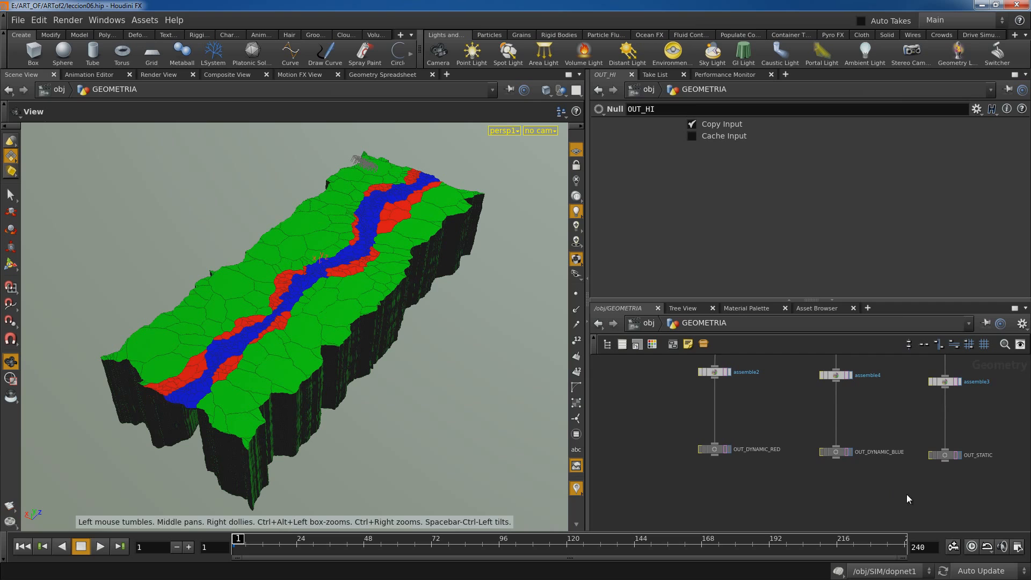
{"action": "key", "text": "f"}
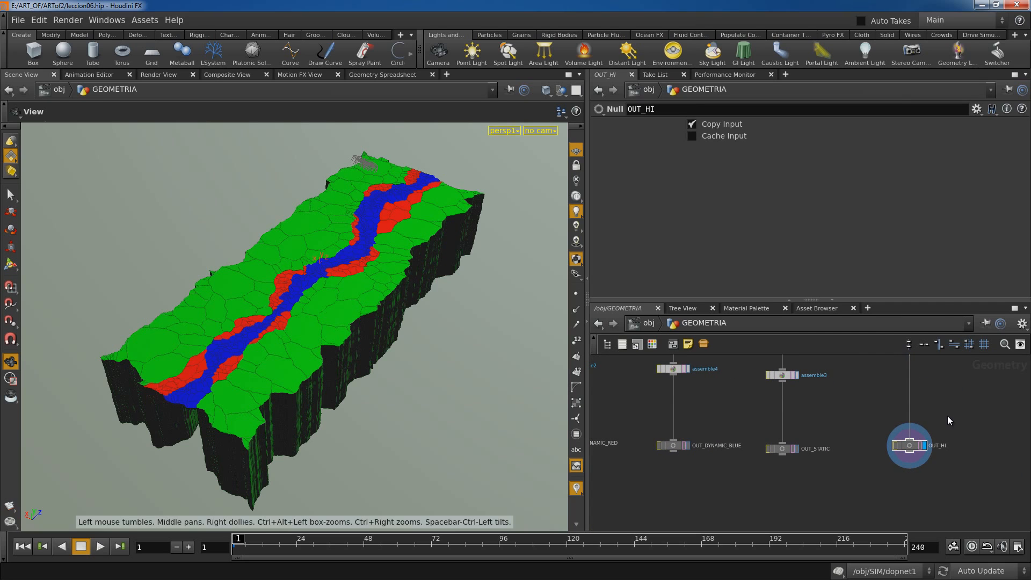
{"action": "key", "text": "Tab"}
{"action": "type", "text": "f"}
{"action": "key", "text": "Return"}
{"action": "left_click", "coordinate": [902, 377]}
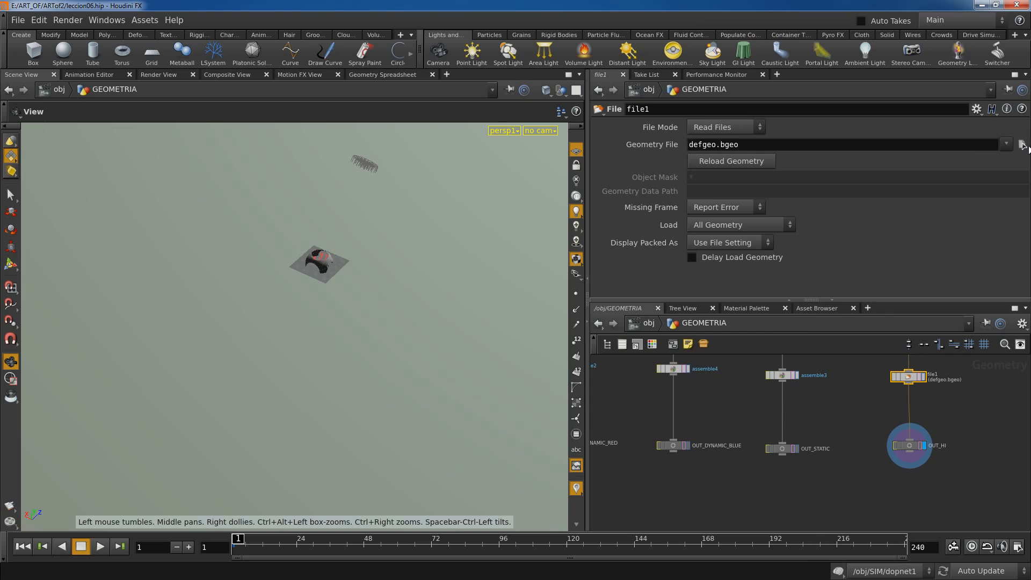
Set file1's geometry file to $HIP/fragmentos_hi.bgeo and its File Mode to Write Files to cache the fragments
{"action": "left_click", "coordinate": [1021, 145]}
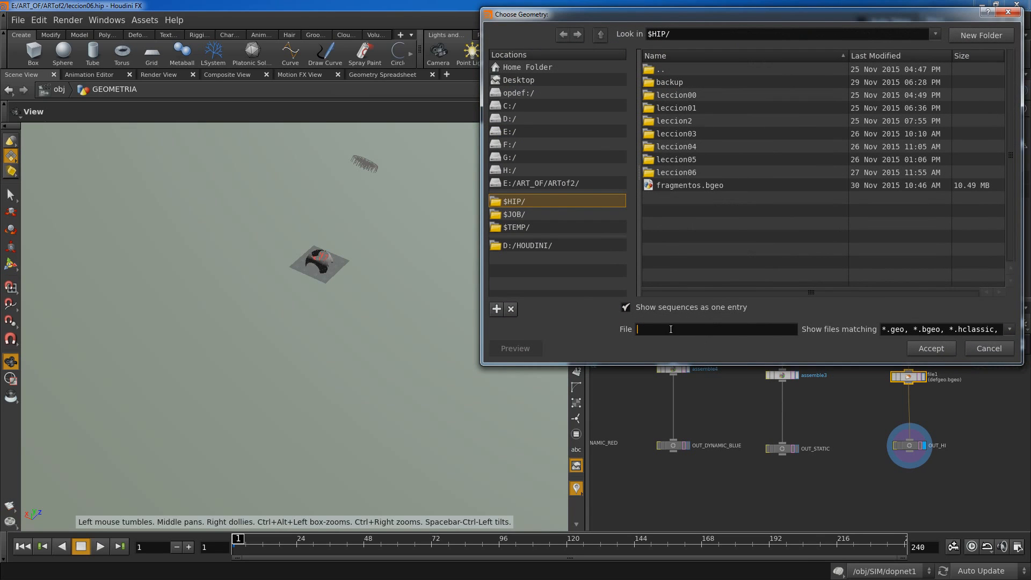
{"action": "type", "text": "fragmetn"}
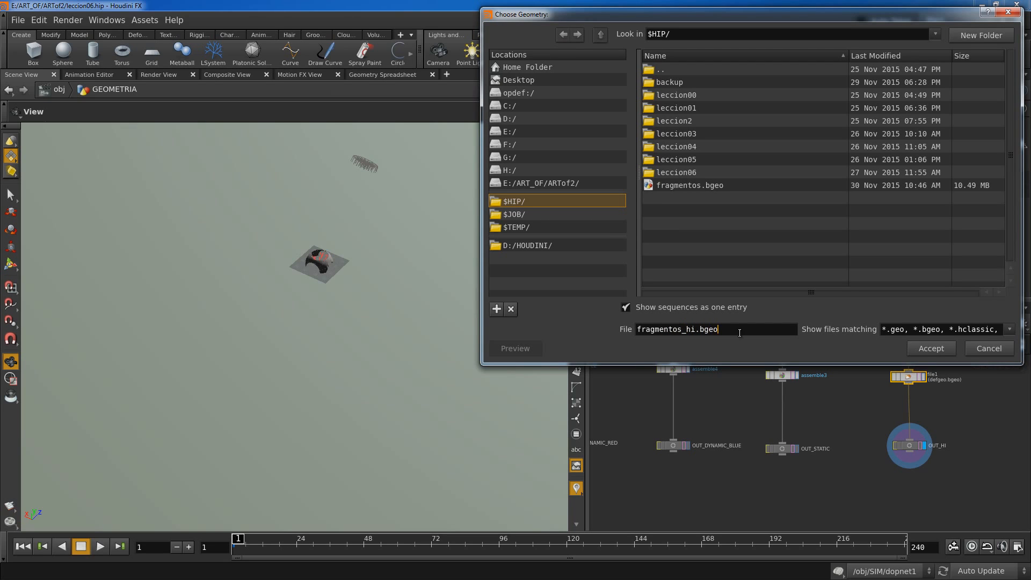
{"action": "left_click", "coordinate": [932, 348]}
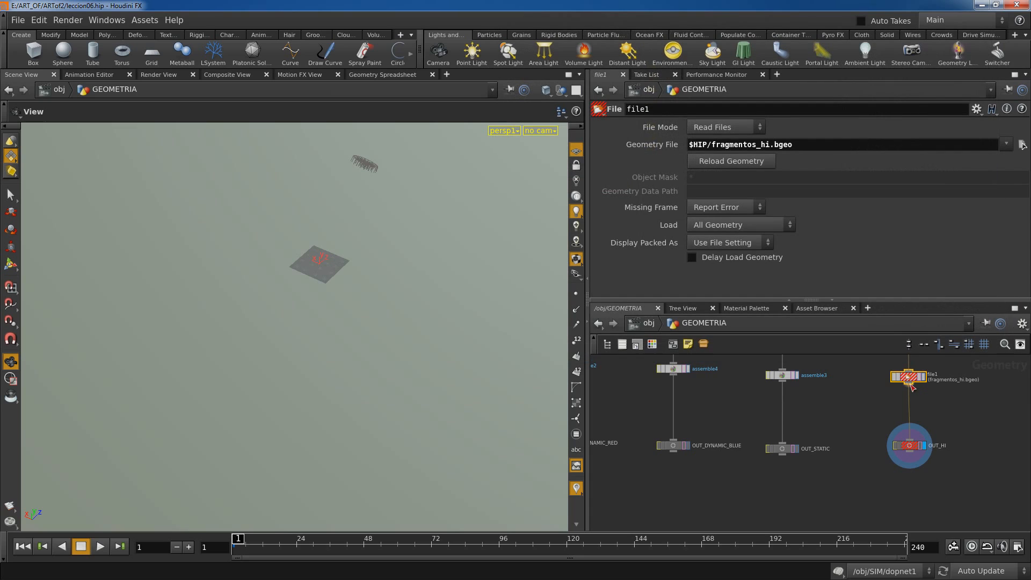
{"action": "left_click", "coordinate": [720, 131]}
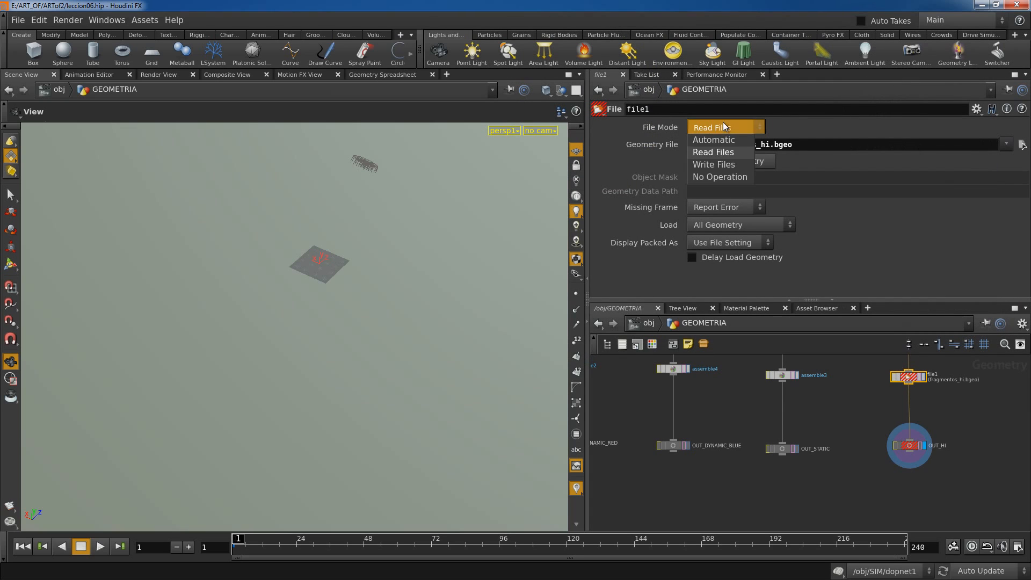
{"action": "left_click", "coordinate": [720, 165]}
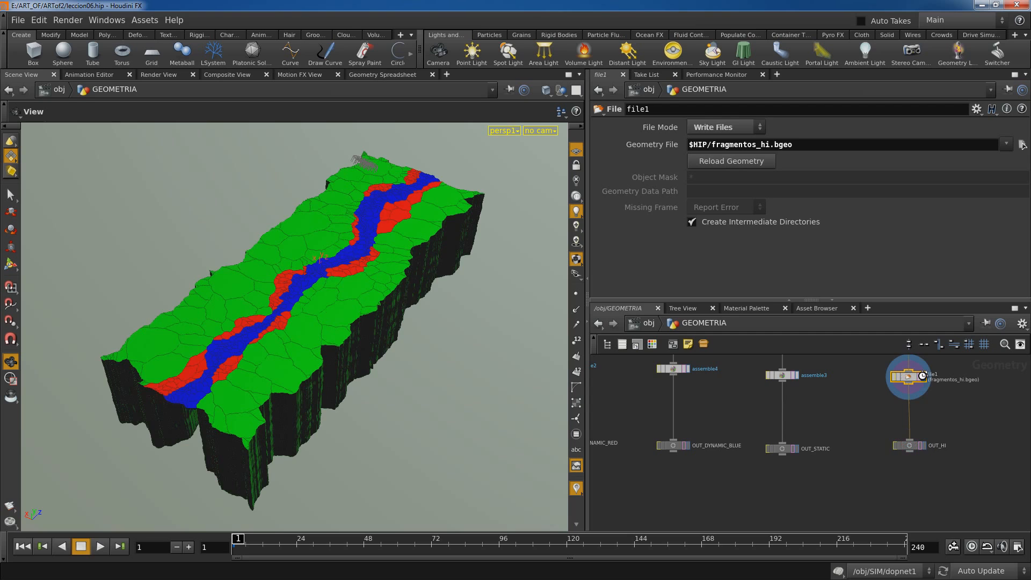
Switch file1's File Mode back to Read Files and nudge the node slightly upward
{"action": "left_click", "coordinate": [723, 129]}
{"action": "left_click", "coordinate": [714, 153]}
{"action": "middle_click_drag", "start_coordinate": [970, 417], "coordinate": [971, 444]}
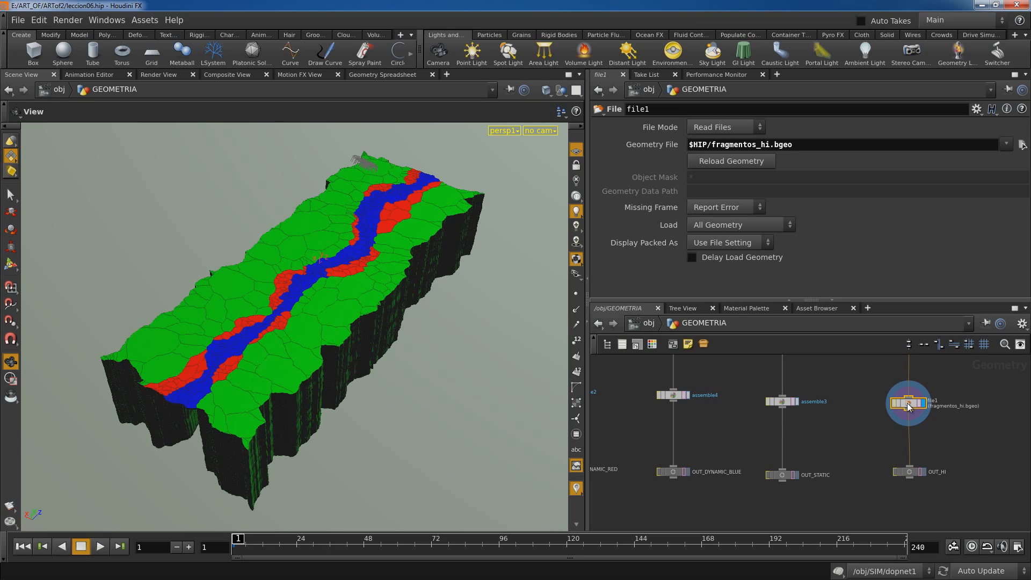
{"action": "left_click_drag", "start_coordinate": [919, 408], "coordinate": [917, 404]}
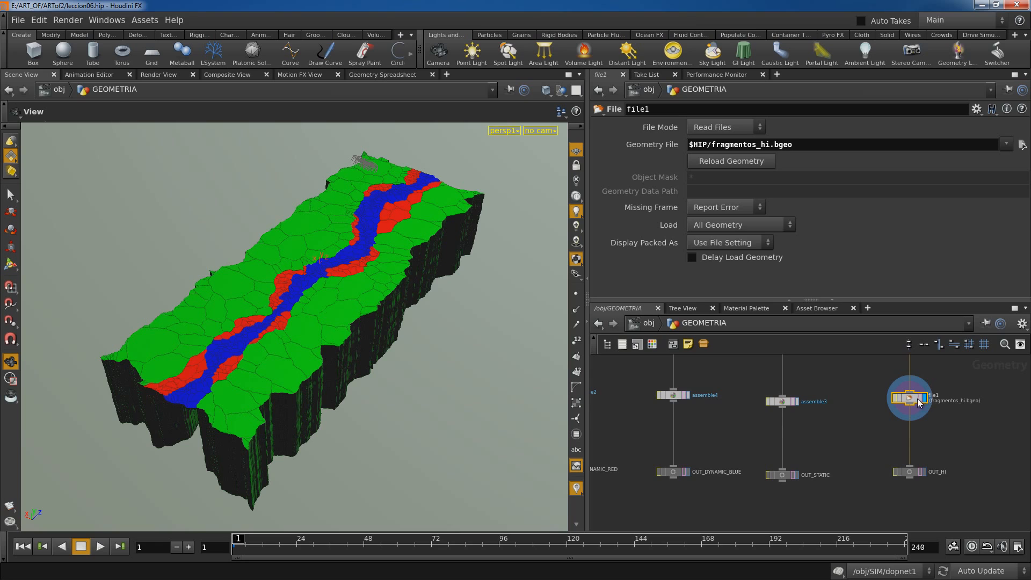
Place a second, unconnected File node beside the proxy_RED branch
{"action": "scroll", "coordinate": [945, 403], "scroll_direction": "down", "scroll_amount": 2}
{"action": "middle_click_drag", "start_coordinate": [938, 430], "coordinate": [922, 508]}
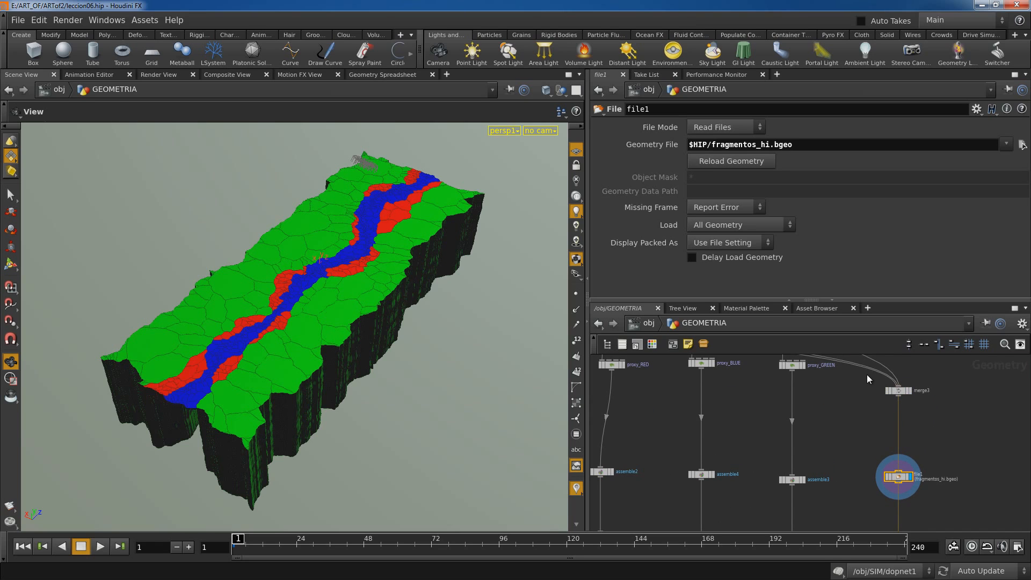
{"action": "middle_click_drag", "start_coordinate": [632, 505], "coordinate": [734, 448]}
{"action": "key", "text": "Tab"}
{"action": "type", "text": "f"}
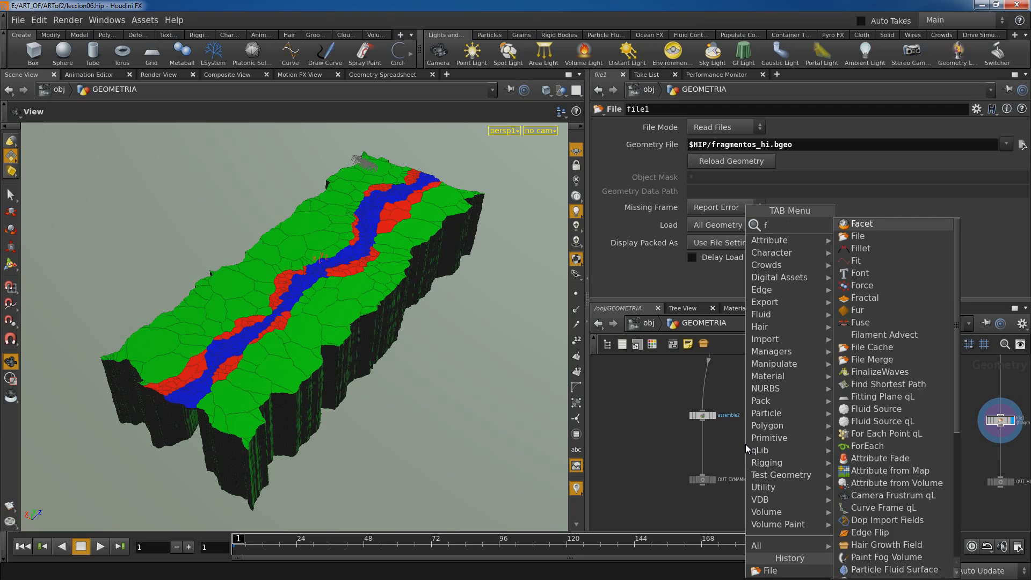
{"action": "key", "text": "Return"}
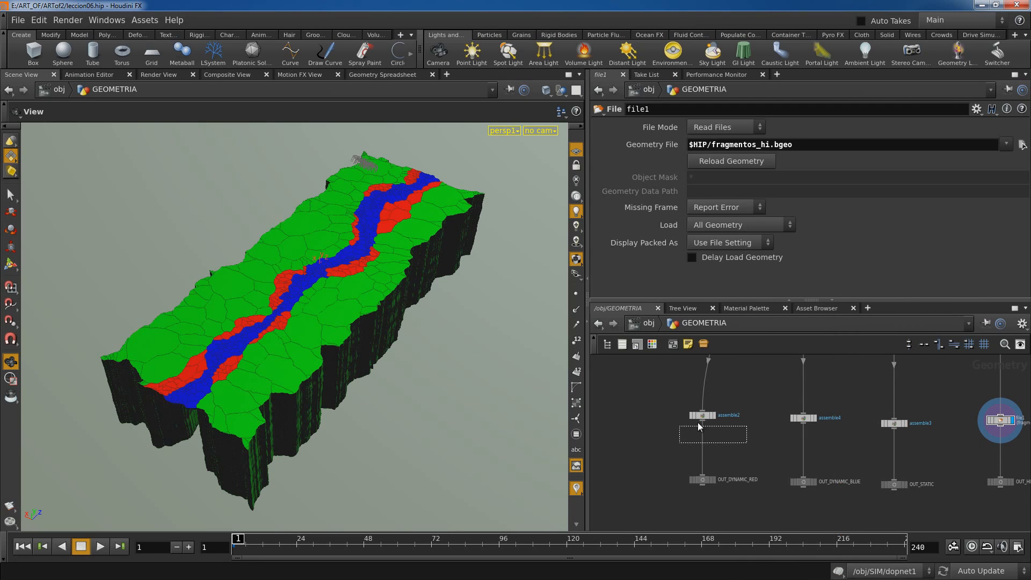
{"action": "left_click", "coordinate": [639, 388]}
{"action": "middle_click_drag", "start_coordinate": [653, 416], "coordinate": [665, 522]}
Add a Merge node feeding file2 and move both nodes farther away from the proxy_RED branch
{"action": "key", "text": "Tab"}
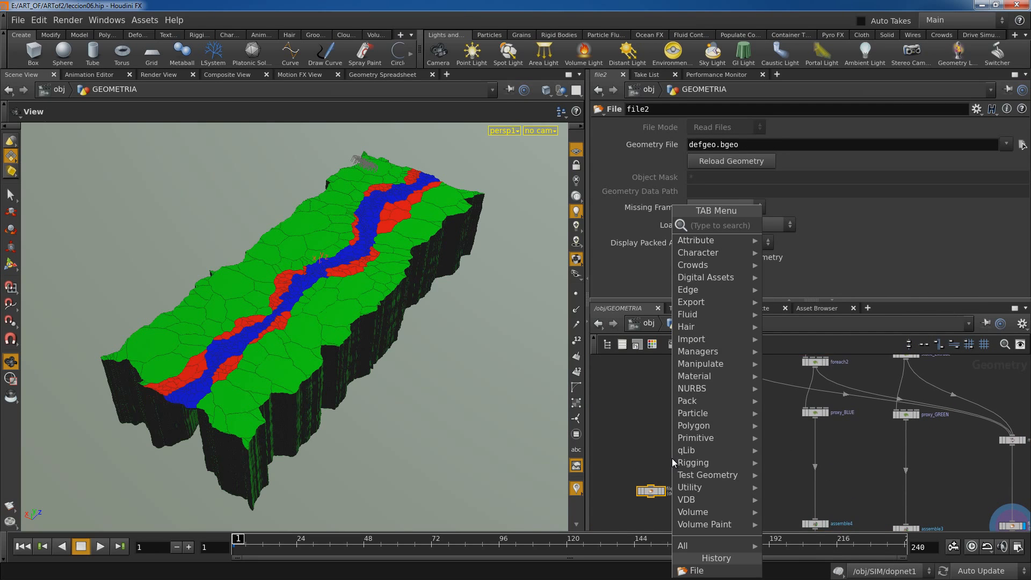
{"action": "type", "text": "merg"}
{"action": "key", "text": "Return"}
{"action": "left_click", "coordinate": [651, 472]}
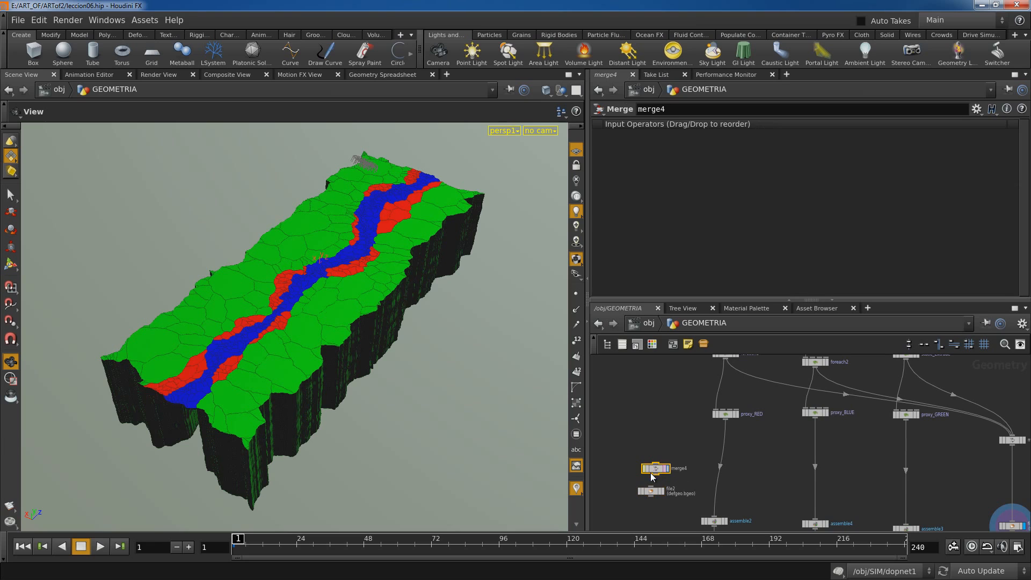
{"action": "left_click_drag", "start_coordinate": [655, 474], "coordinate": [650, 492]}
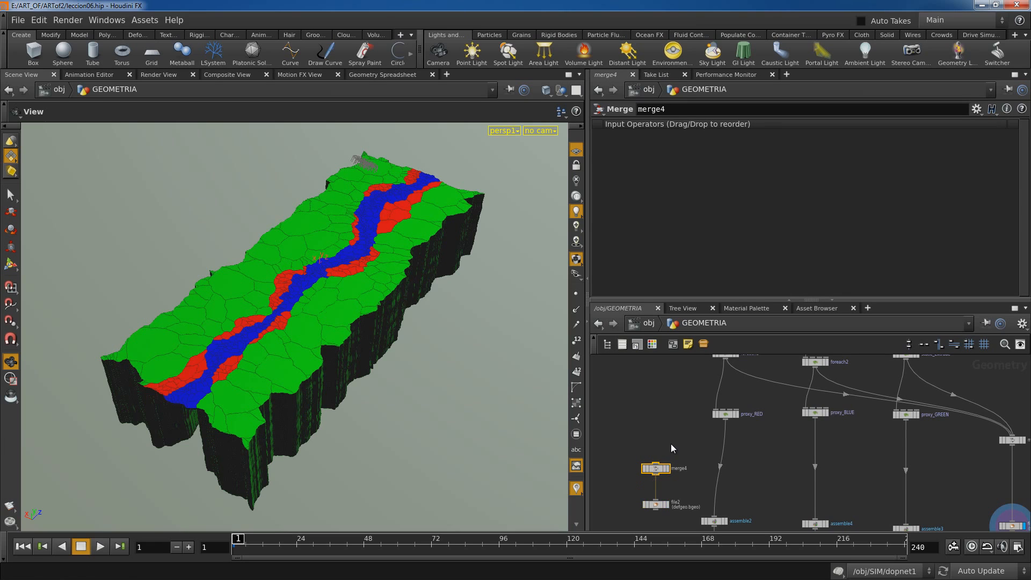
{"action": "middle_click_drag", "start_coordinate": [671, 444], "coordinate": [760, 395]}
{"action": "left_click_drag", "start_coordinate": [700, 400], "coordinate": [759, 463]}
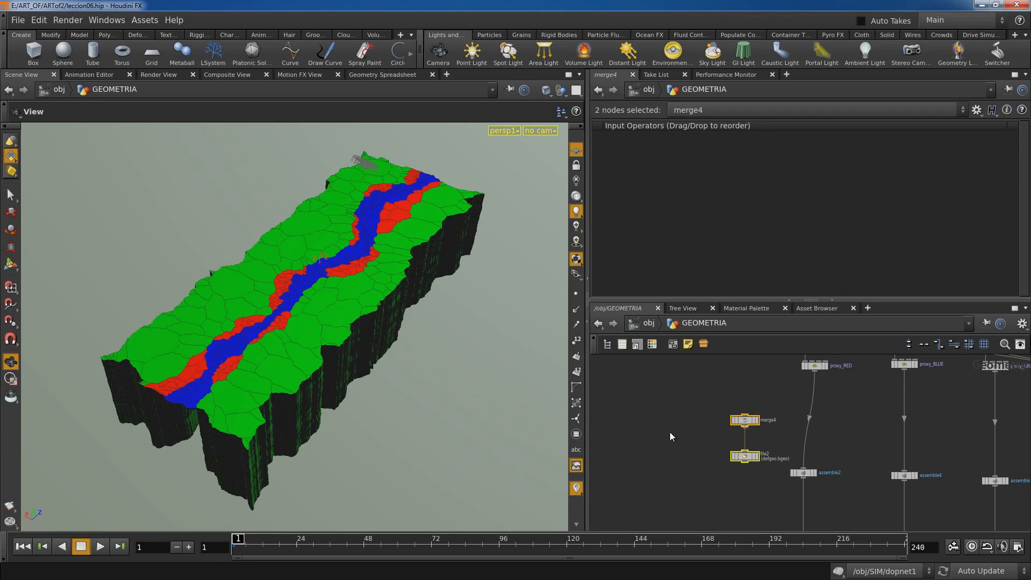
{"action": "left_click_drag", "start_coordinate": [750, 422], "coordinate": [681, 431]}
Add a Group node above merge4 and set its group name to blue
{"action": "left_click", "coordinate": [719, 390]}
{"action": "key", "text": "Tab"}
{"action": "type", "text": "group"}
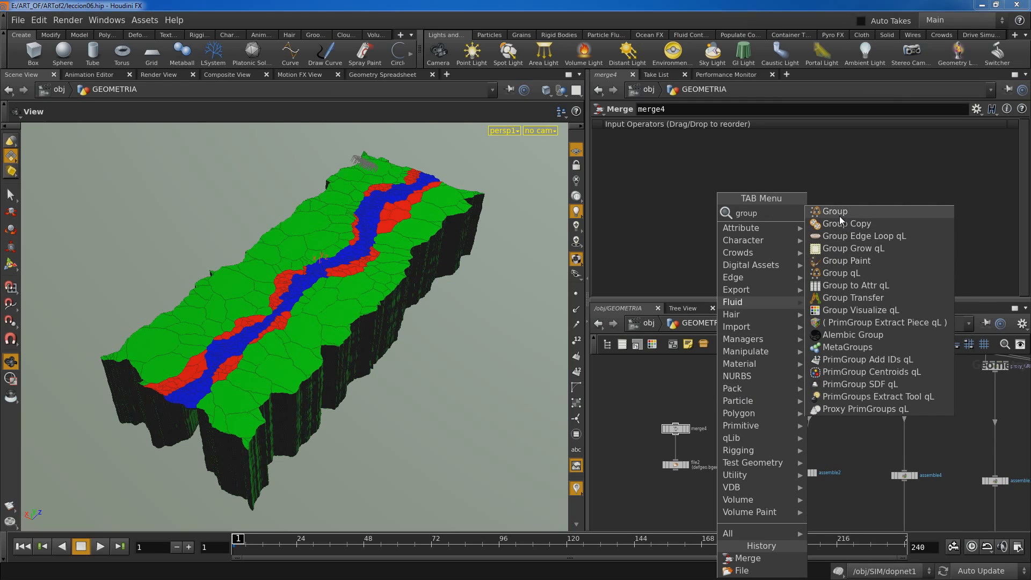
{"action": "left_click", "coordinate": [839, 214]}
{"action": "left_click", "coordinate": [686, 395]}
{"action": "left_click_drag", "start_coordinate": [706, 143], "coordinate": [641, 150]}
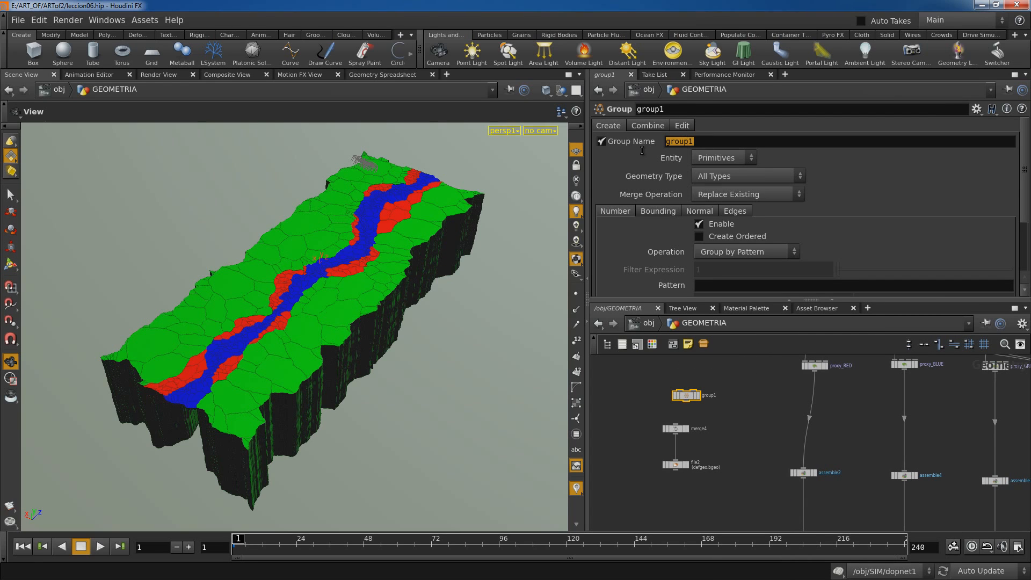
{"action": "type", "text": "blue"}
{"action": "left_click_drag", "start_coordinate": [685, 397], "coordinate": [678, 398]}
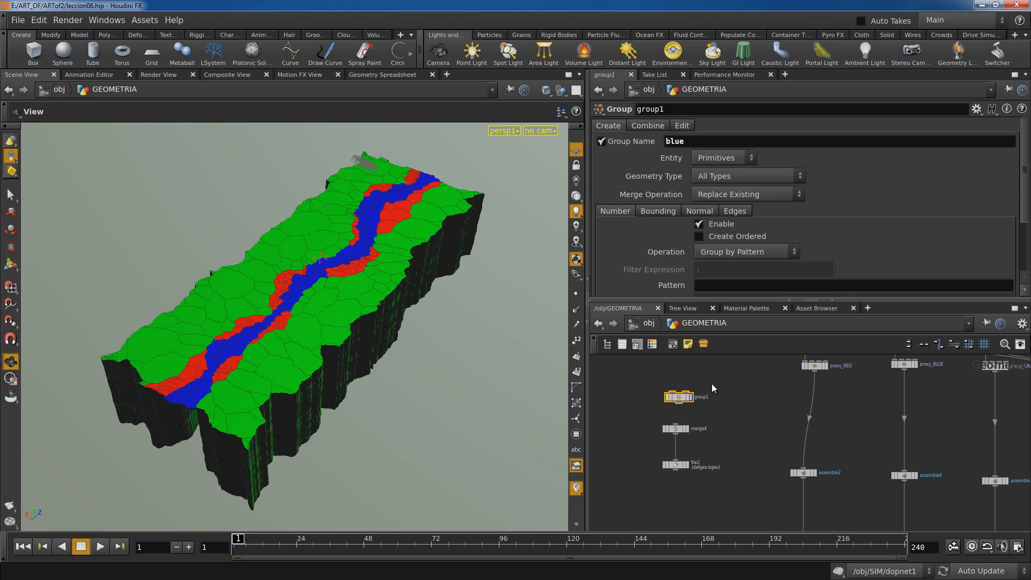
Duplicate the blue Group node, place the copy beside it, and set its group name to red
{"action": "key", "text": "ctrl+c"}
{"action": "key", "text": "ctrl+v"}
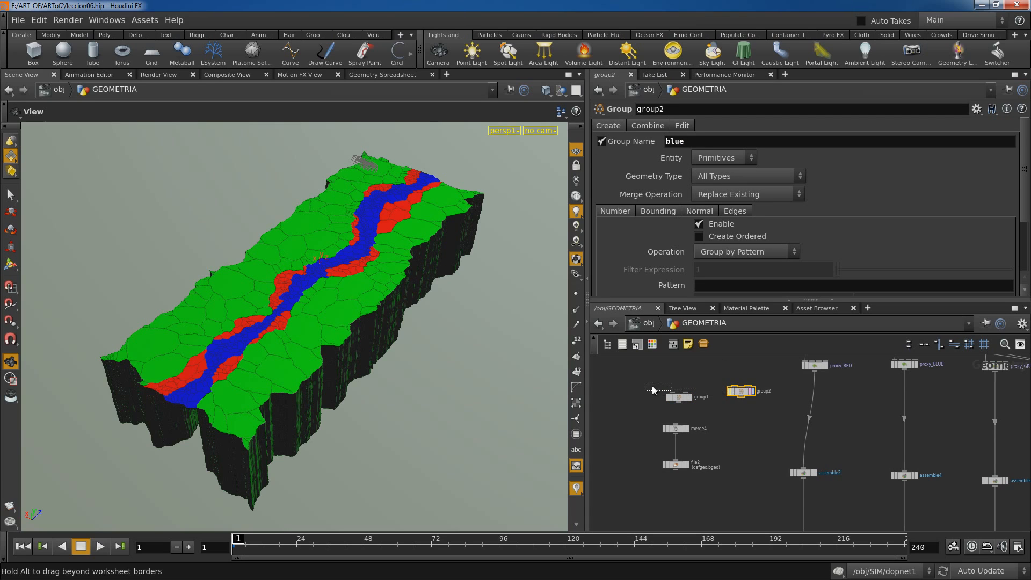
{"action": "left_click", "coordinate": [641, 379]}
{"action": "double_click", "coordinate": [674, 142]}
{"action": "type", "text": "red"}
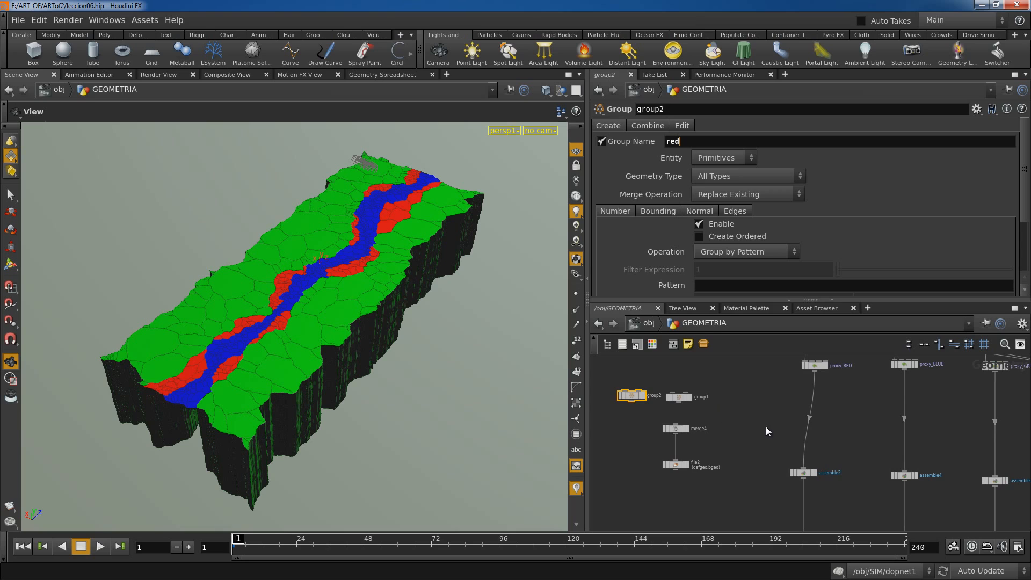
Paste another copy of the blue Group node on its other side and set its group name to static
{"action": "left_click", "coordinate": [667, 392]}
{"action": "key", "text": "ctrl+v"}
{"action": "left_click", "coordinate": [747, 397]}
{"action": "left_click_drag", "start_coordinate": [668, 140], "coordinate": [657, 140]}
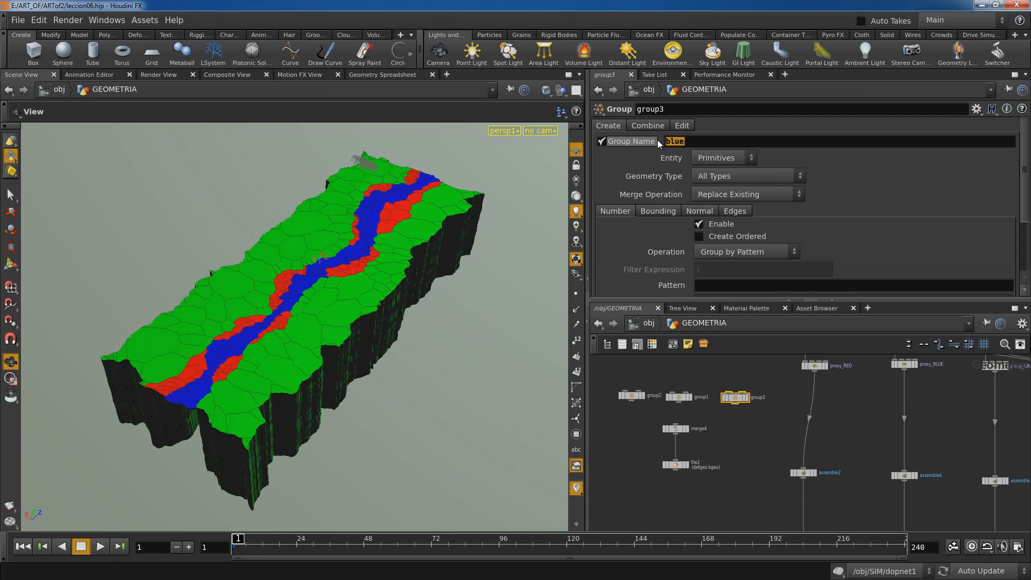
{"action": "type", "text": "static"}
Wire proxy_RED, proxy_BLUE and proxy_GREEN through the red, blue and static Group nodes into merge4
{"action": "left_click_drag", "start_coordinate": [632, 388], "coordinate": [815, 371]}
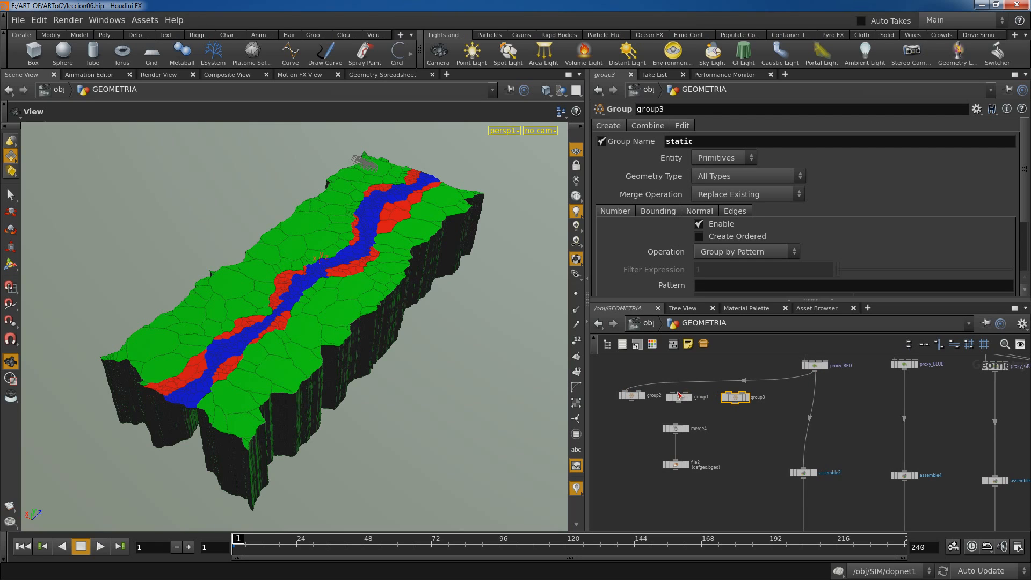
{"action": "left_click_drag", "start_coordinate": [679, 392], "coordinate": [814, 370]}
{"action": "left_click_drag", "start_coordinate": [731, 394], "coordinate": [995, 370]}
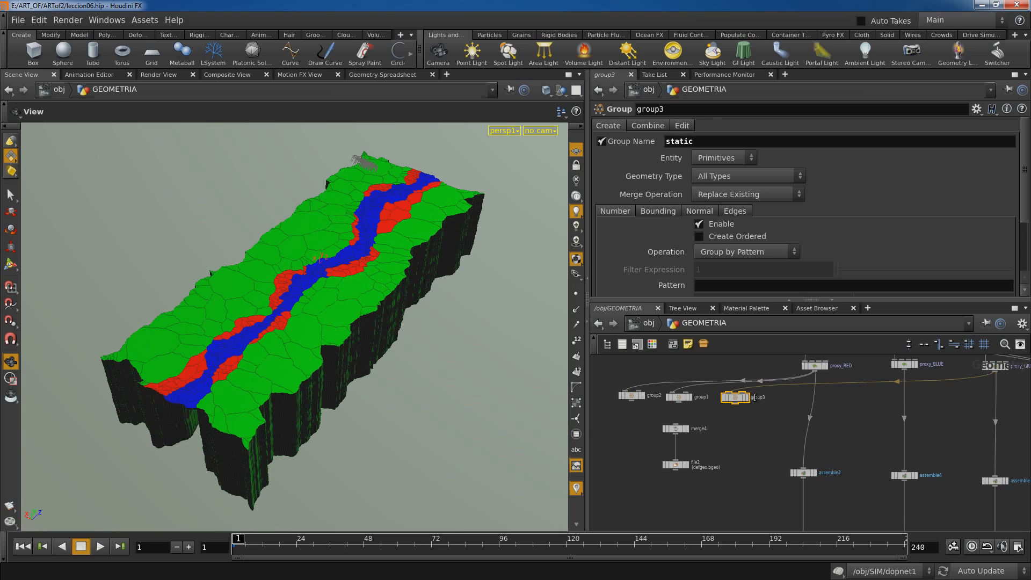
{"action": "left_click_drag", "start_coordinate": [705, 384], "coordinate": [905, 381]}
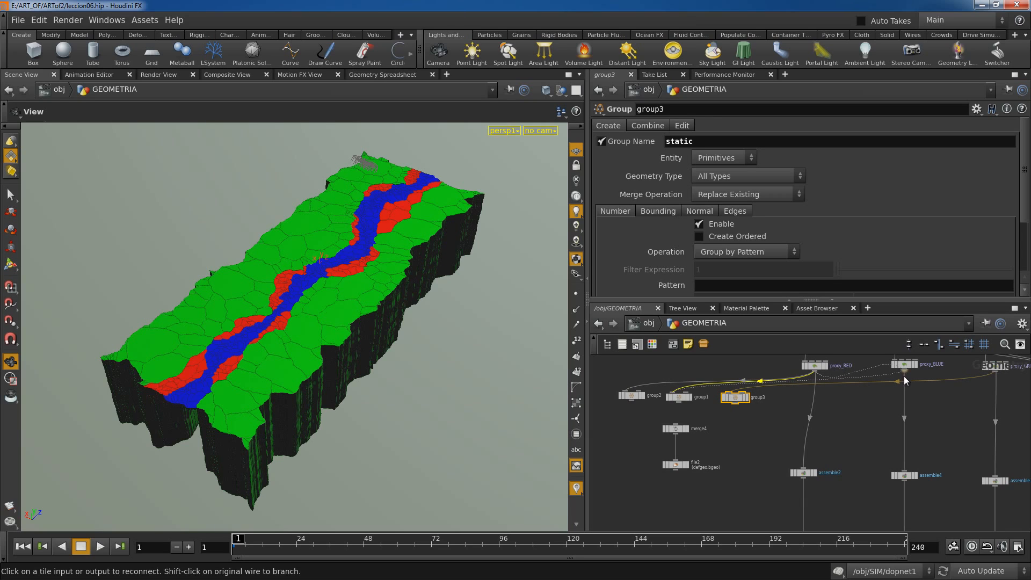
{"action": "left_click", "coordinate": [904, 377]}
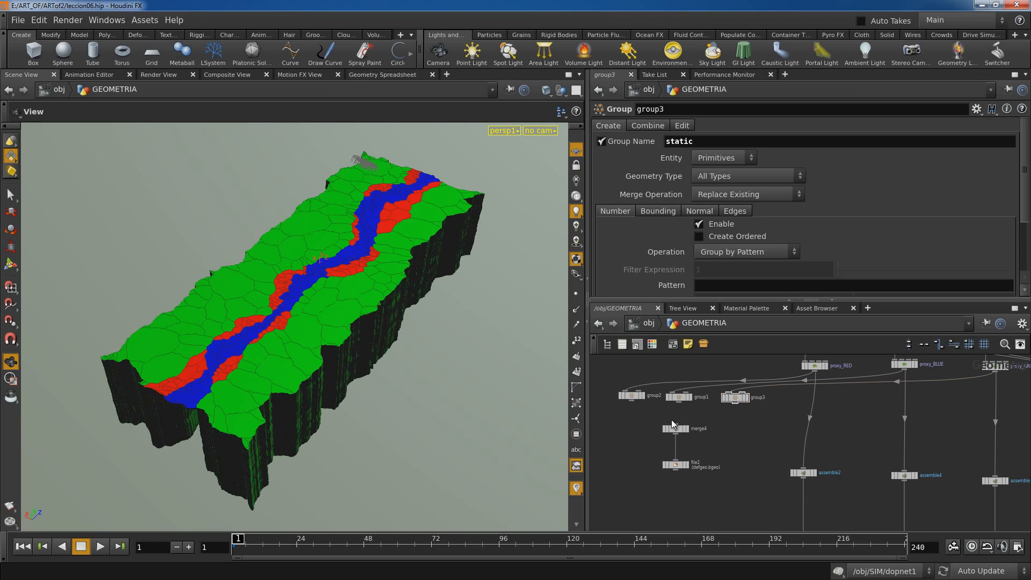
{"action": "left_click_drag", "start_coordinate": [678, 424], "coordinate": [631, 402]}
{"action": "left_click_drag", "start_coordinate": [735, 404], "coordinate": [680, 424]}
Set the geometry file of file2, below merge4, to $HIP/fragmentos.bgeo and display that node
{"action": "left_click", "coordinate": [675, 465]}
{"action": "left_click", "coordinate": [1022, 145]}
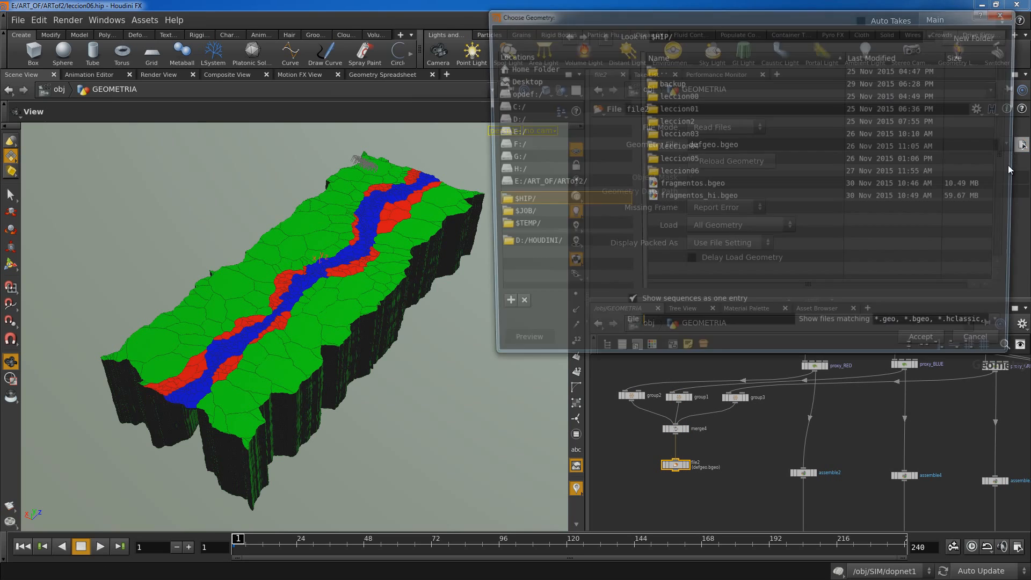
{"action": "left_click", "coordinate": [709, 187]}
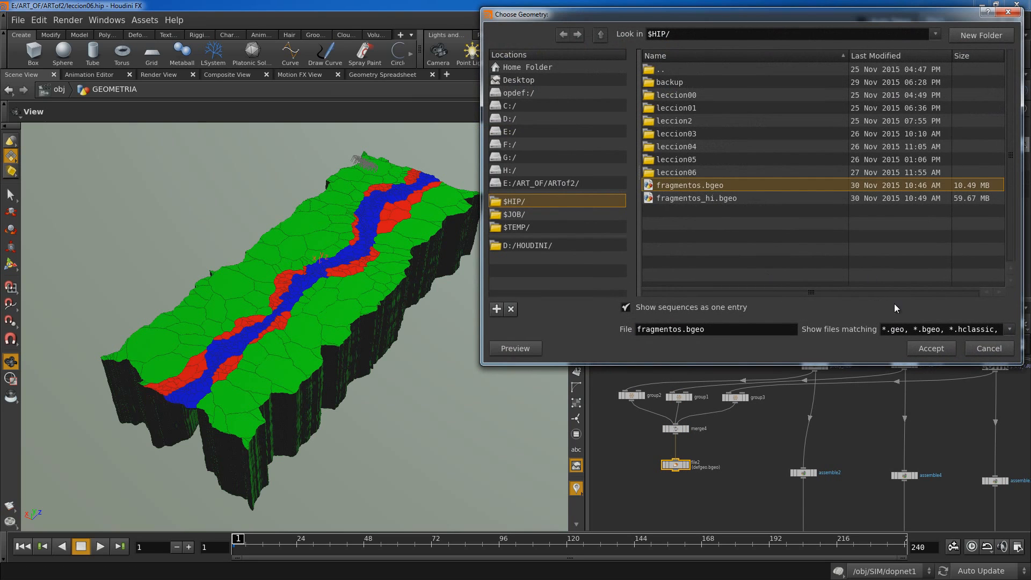
{"action": "left_click", "coordinate": [930, 349]}
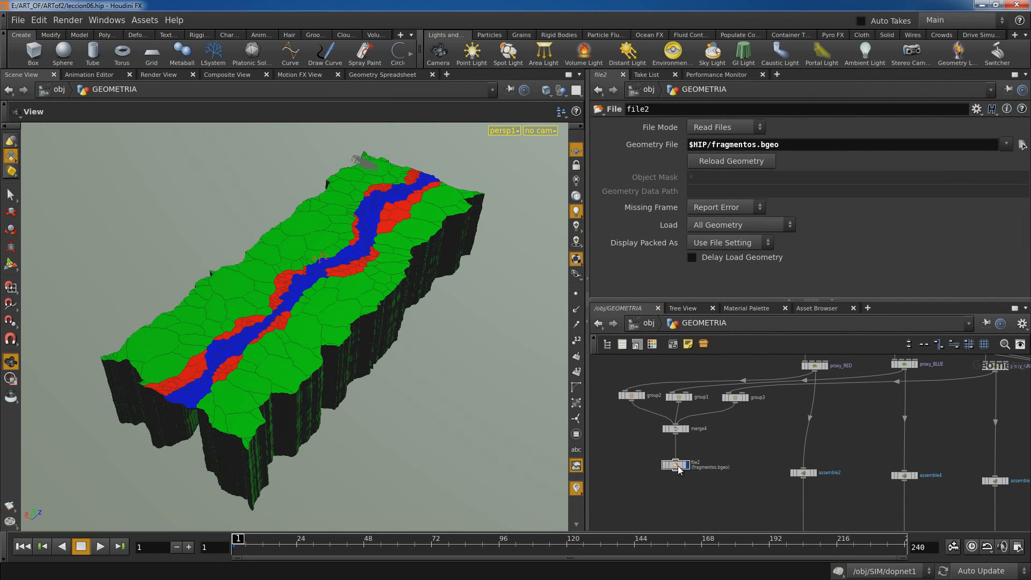
{"action": "left_click", "coordinate": [681, 466]}
Add a separate File node directly below file2
{"action": "middle_click_drag", "start_coordinate": [708, 491], "coordinate": [714, 481]}
{"action": "key", "text": "Tab"}
{"action": "type", "text": "fi"}
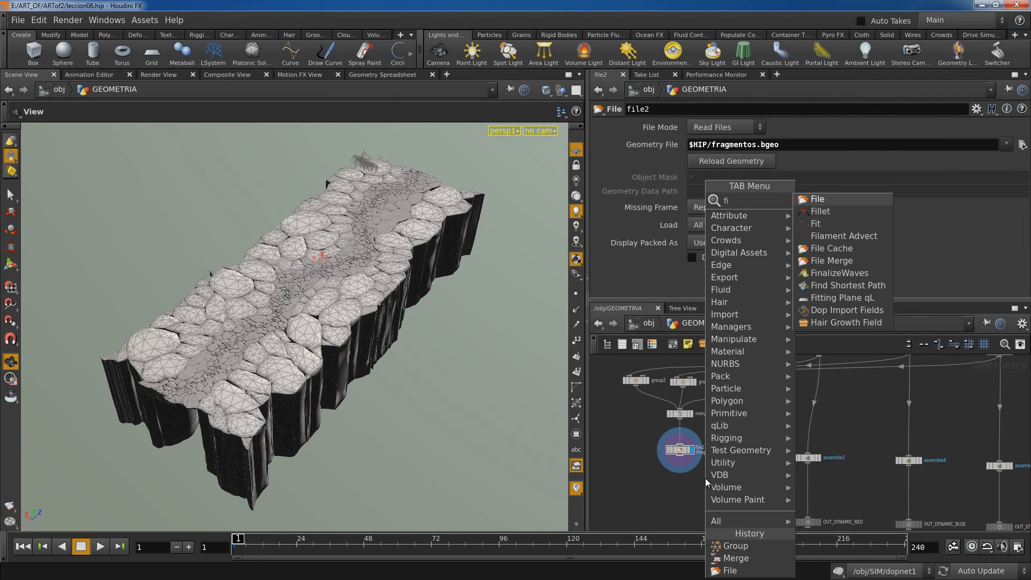
{"action": "key", "text": "Return"}
{"action": "left_click", "coordinate": [687, 479]}
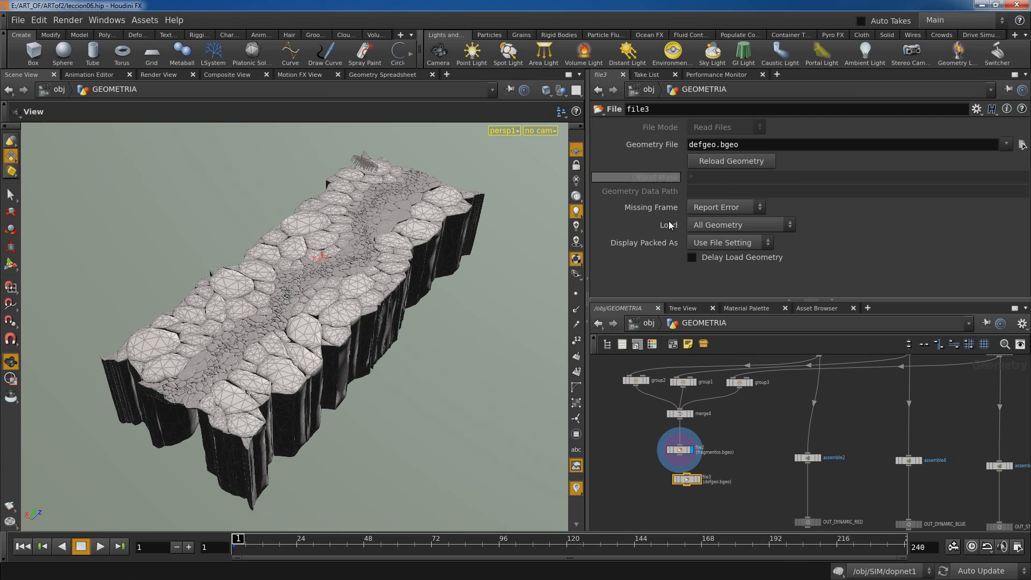
Align file3 under file2, link its Geometry File to file2's path as a relative reference, and display file3
{"action": "left_click", "coordinate": [680, 450]}
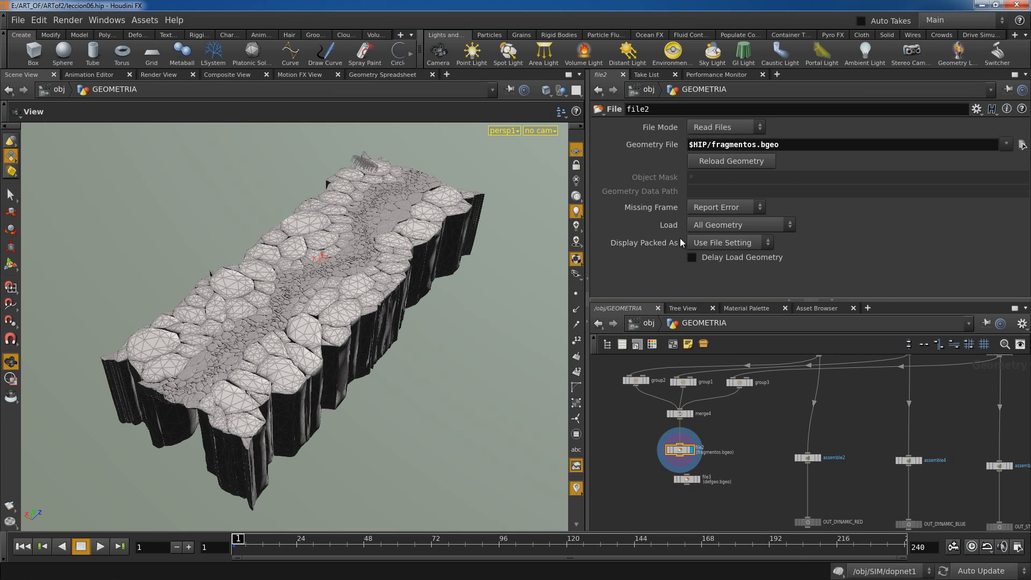
{"action": "right_click", "coordinate": [658, 149]}
{"action": "left_click", "coordinate": [690, 207]}
{"action": "left_click_drag", "start_coordinate": [695, 479], "coordinate": [686, 479]}
{"action": "left_click", "coordinate": [686, 479]}
{"action": "right_click", "coordinate": [664, 144]}
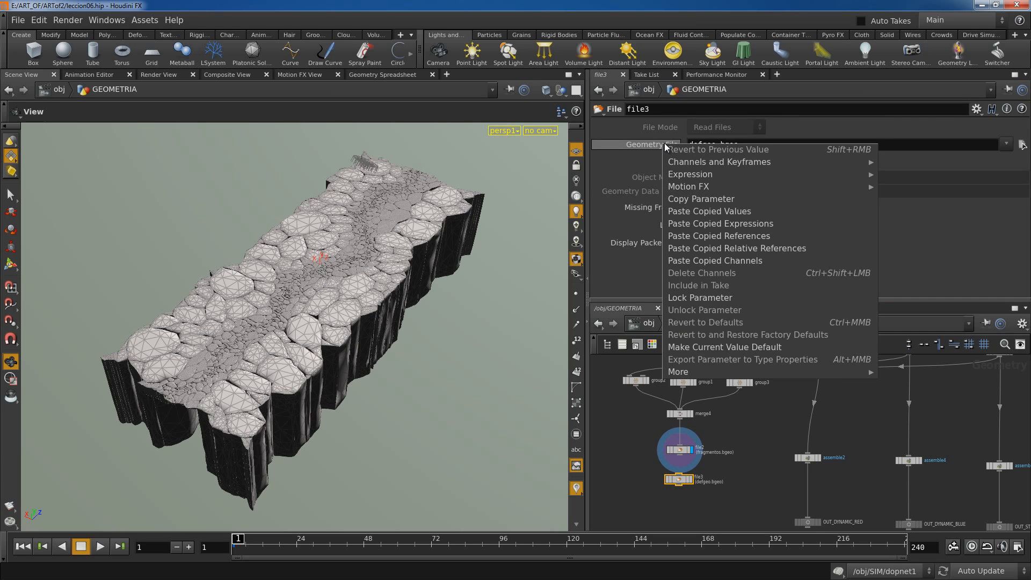
{"action": "left_click", "coordinate": [735, 247]}
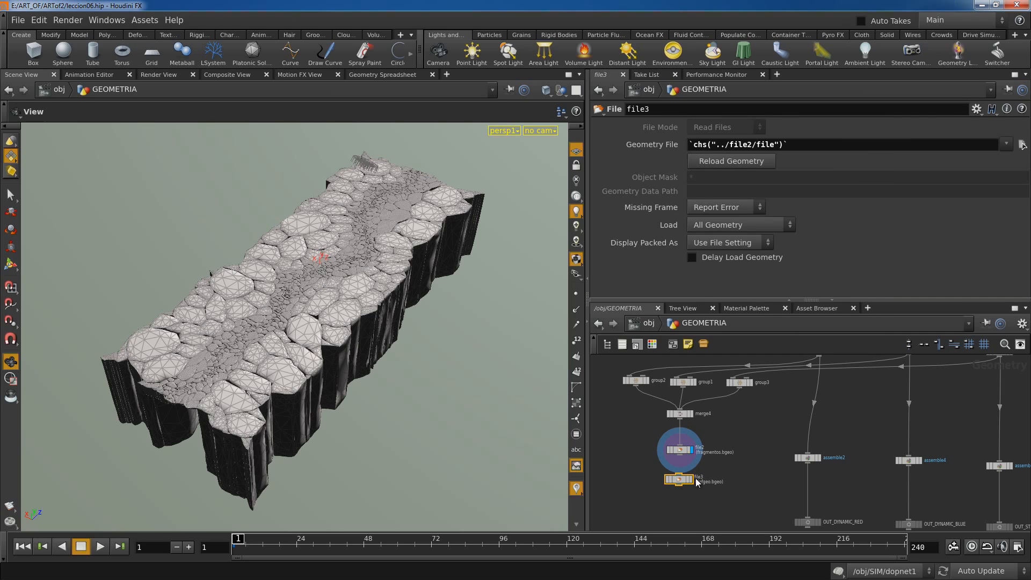
{"action": "left_click", "coordinate": [691, 478]}
{"action": "middle_click_drag", "start_coordinate": [741, 510], "coordinate": [759, 455]}
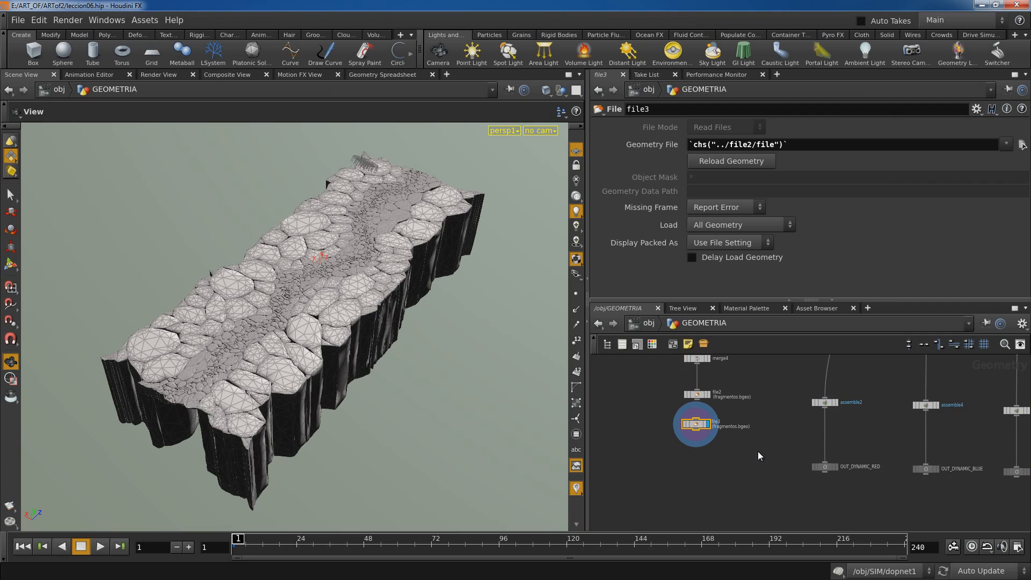
Add a Delete node below file3 and wire file3 into it
{"action": "left_click", "coordinate": [746, 441]}
{"action": "key", "text": "Tab"}
{"action": "type", "text": "as"}
{"action": "key", "text": "Return"}
{"action": "left_click", "coordinate": [676, 458]}
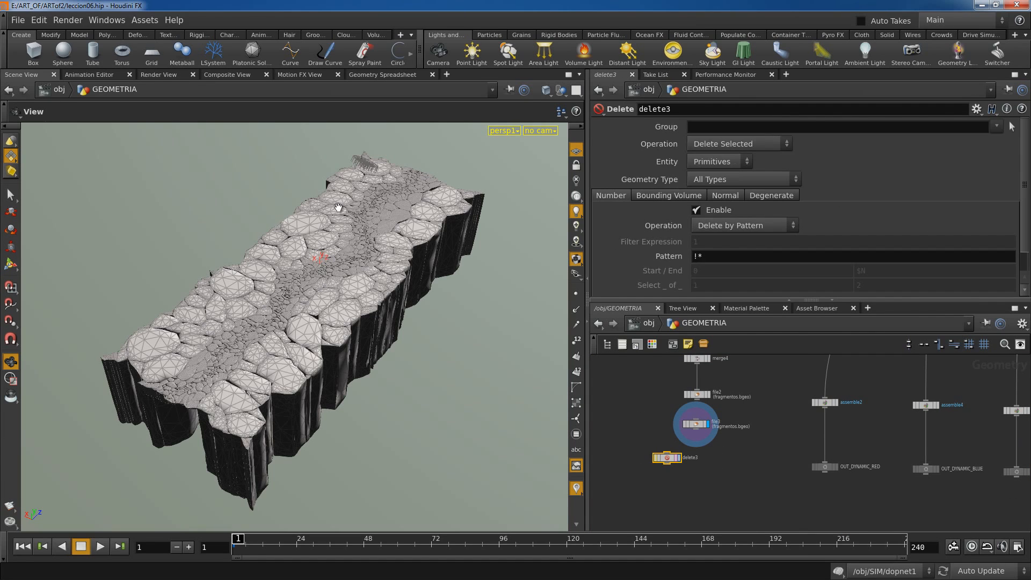
{"action": "left_click", "coordinate": [696, 424]}
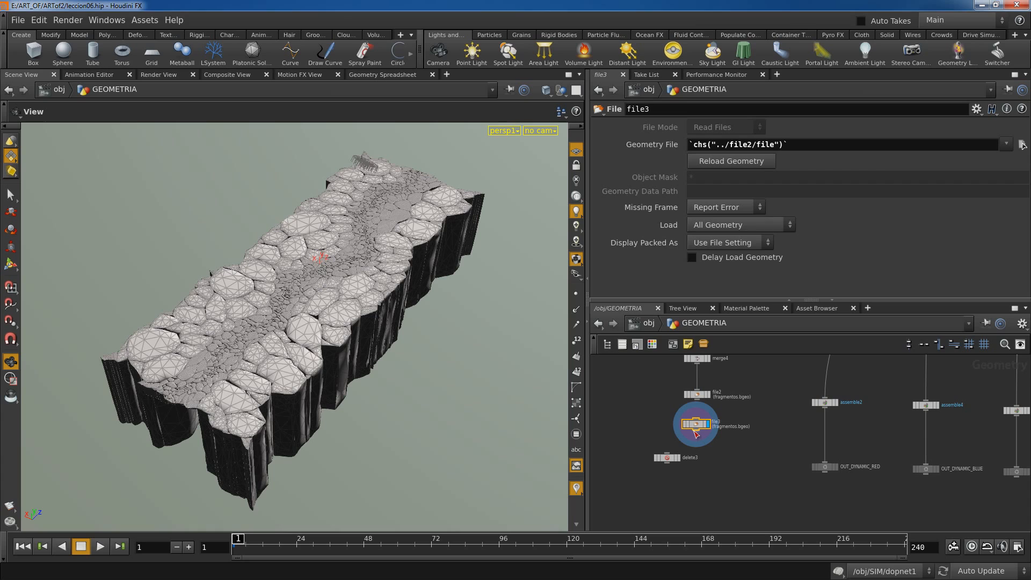
{"action": "left_click", "coordinate": [695, 431]}
{"action": "left_click", "coordinate": [665, 453]}
{"action": "left_click_drag", "start_coordinate": [667, 459], "coordinate": [651, 462]}
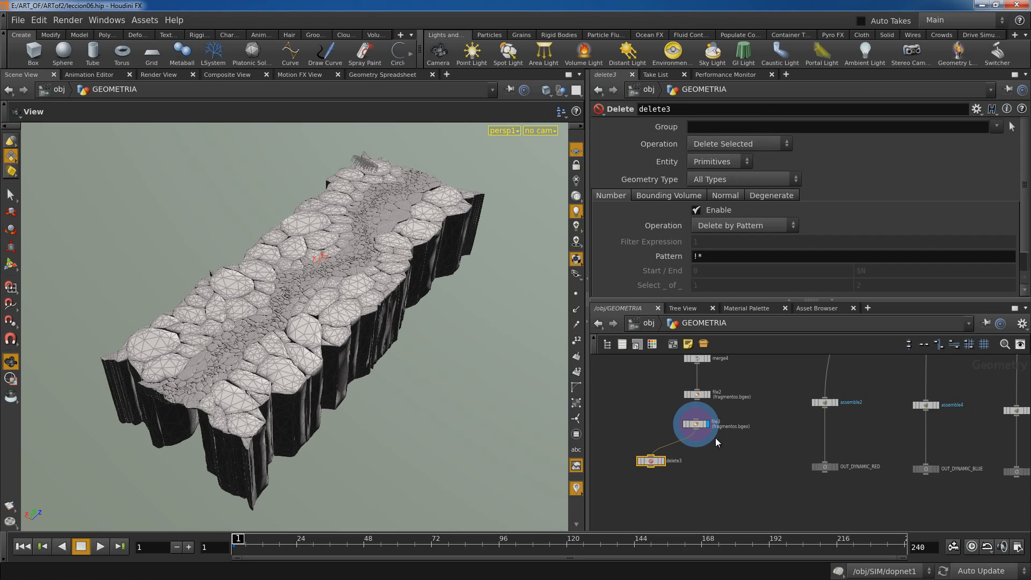
Paste two copies of the Delete node and arrange all three in a row below file3
{"action": "key", "text": "ctrl+c"}
{"action": "key", "text": "ctrl+v"}
{"action": "key", "text": "ctrl+v"}
{"action": "left_click_drag", "start_coordinate": [763, 456], "coordinate": [693, 462]}
{"action": "left_click_drag", "start_coordinate": [765, 452], "coordinate": [754, 459]}
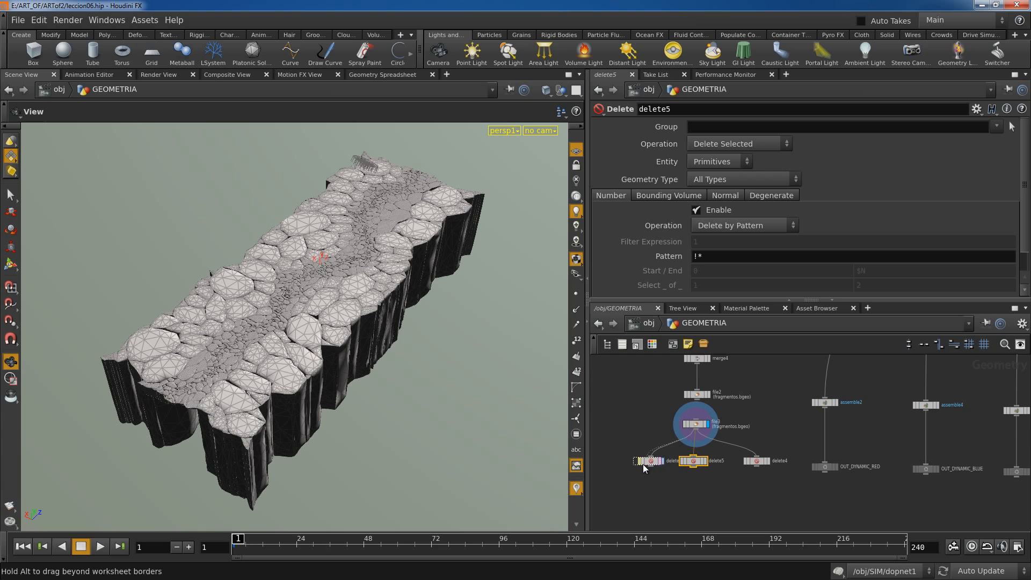
Set the Delete nodes' groups to red, blue and static across the row, and display the red one
{"action": "left_click", "coordinate": [642, 463]}
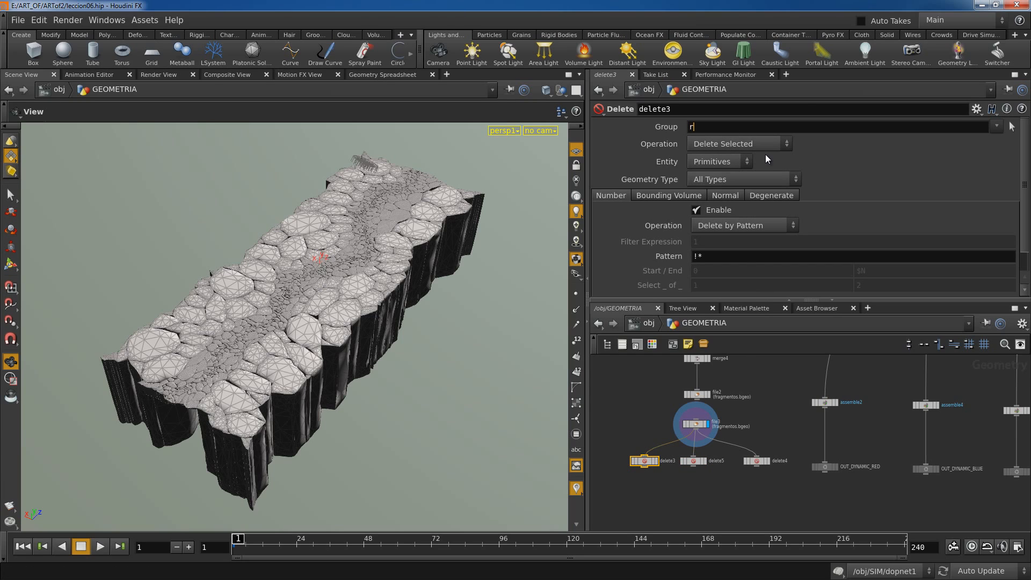
{"action": "type", "text": "red"}
{"action": "left_click", "coordinate": [737, 426]}
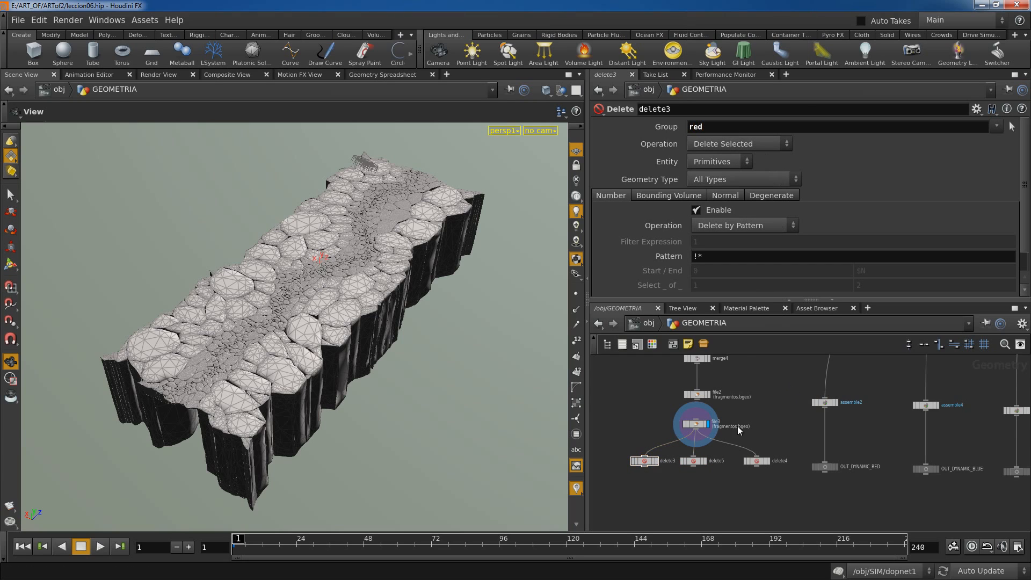
{"action": "left_click", "coordinate": [695, 461]}
{"action": "left_click", "coordinate": [721, 131]}
{"action": "left_click", "coordinate": [756, 460]}
{"action": "left_click", "coordinate": [722, 129]}
{"action": "type", "text": "static"}
{"action": "left_click", "coordinate": [655, 460]}
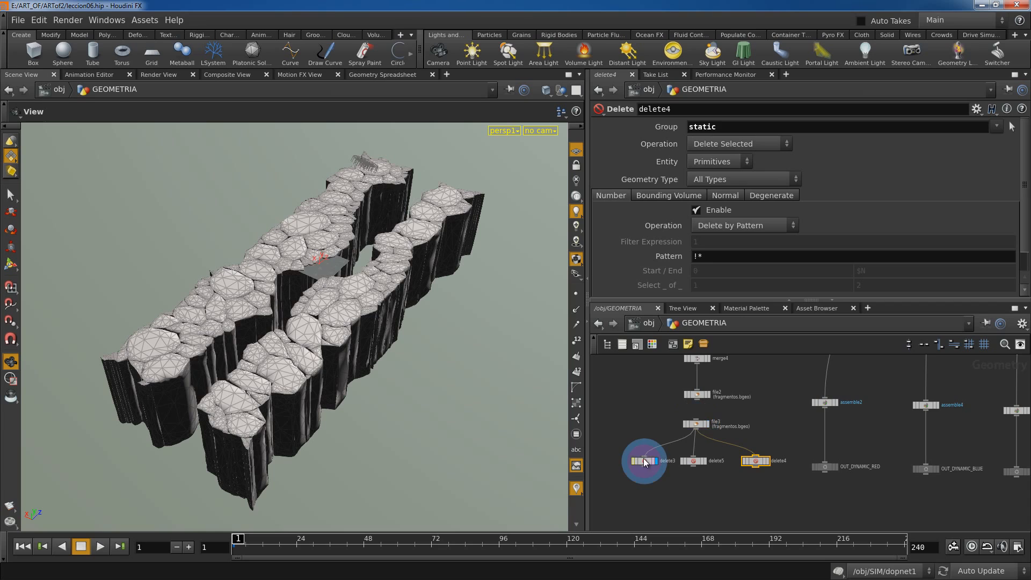
Set the operation of the red, blue and static Delete nodes to Delete Non-Selected
{"action": "left_click", "coordinate": [643, 460]}
{"action": "left_click", "coordinate": [726, 142]}
{"action": "left_click", "coordinate": [729, 169]}
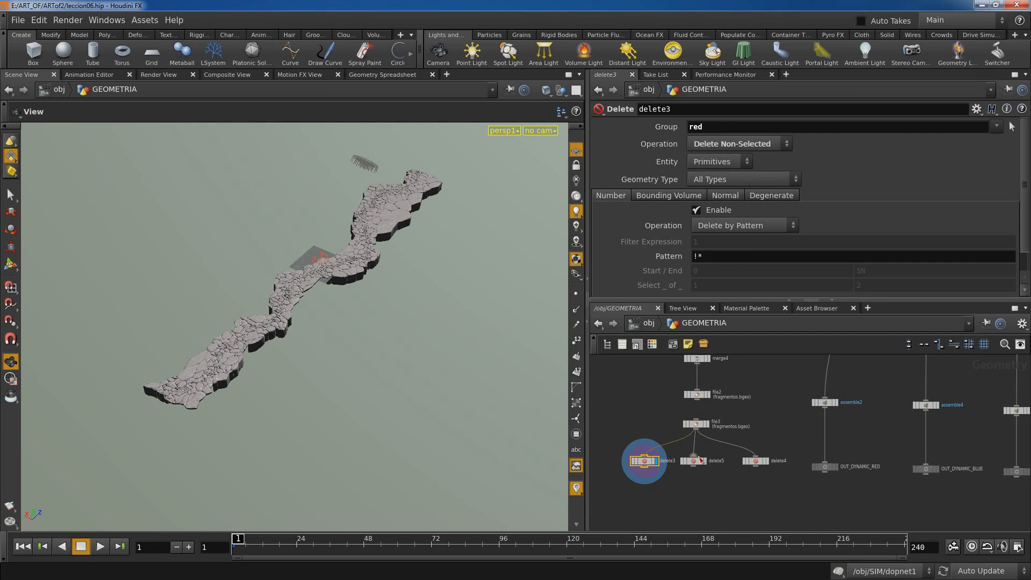
{"action": "left_click", "coordinate": [699, 460]}
{"action": "left_click", "coordinate": [737, 145]}
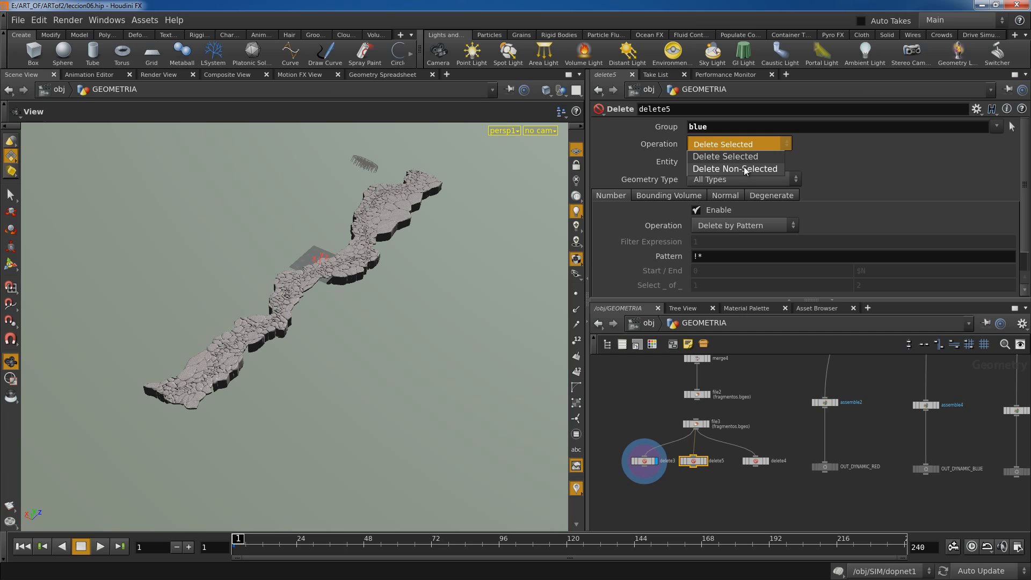
{"action": "left_click", "coordinate": [745, 169]}
{"action": "left_click", "coordinate": [755, 461]}
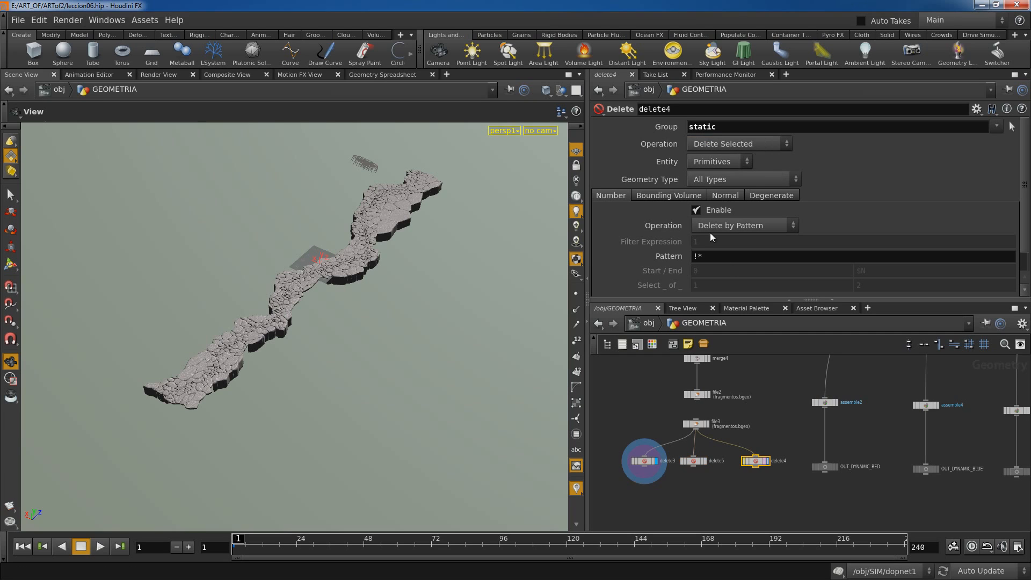
{"action": "left_click", "coordinate": [729, 144]}
{"action": "left_click", "coordinate": [736, 170]}
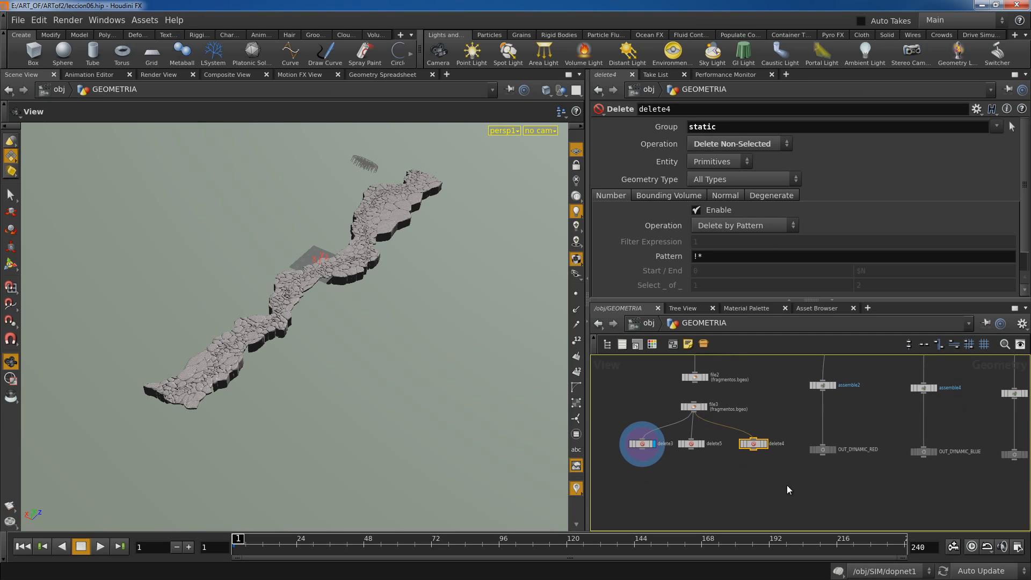
Move the Assemble and output nodes down, and rewire the red, blue and static Delete nodes into the three Assemble nodes
{"action": "scroll", "coordinate": [787, 485], "scroll_direction": "down", "scroll_amount": 3}
{"action": "left_click_drag", "start_coordinate": [962, 407], "coordinate": [810, 492]}
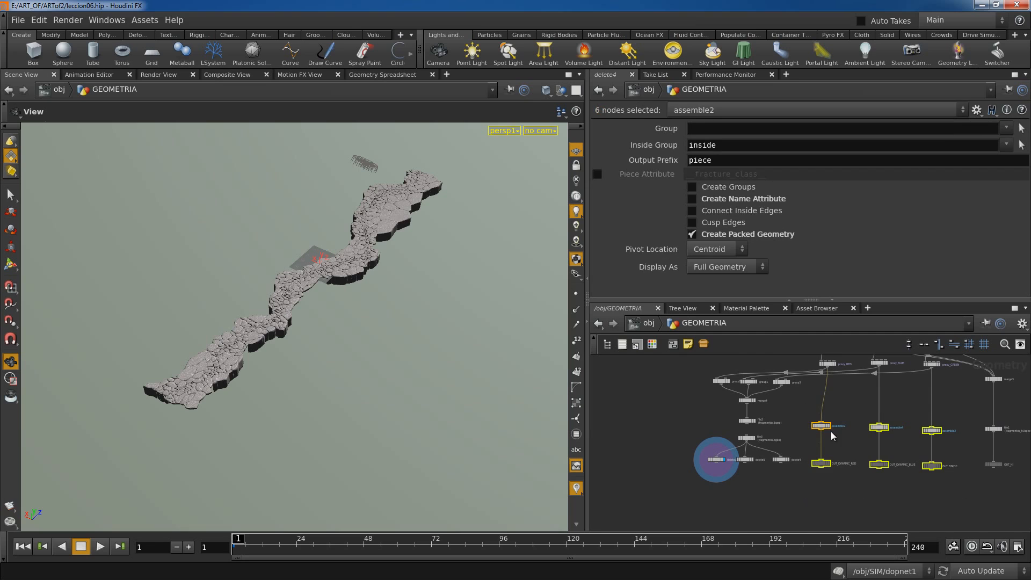
{"action": "left_click_drag", "start_coordinate": [831, 434], "coordinate": [720, 463]}
{"action": "left_click", "coordinate": [827, 495]}
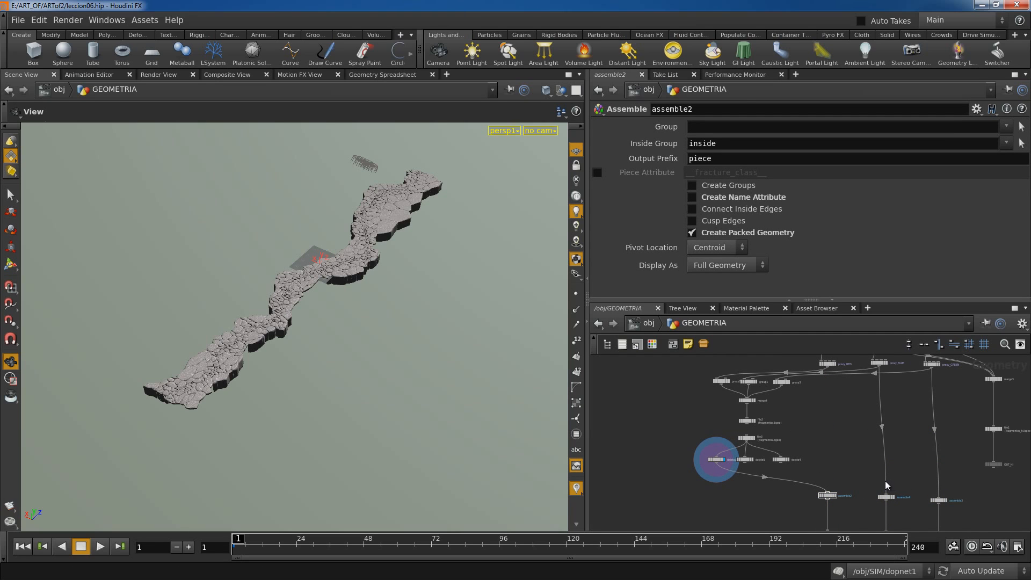
{"action": "left_click", "coordinate": [885, 482]}
{"action": "left_click", "coordinate": [747, 463]}
{"action": "left_click", "coordinate": [938, 481]}
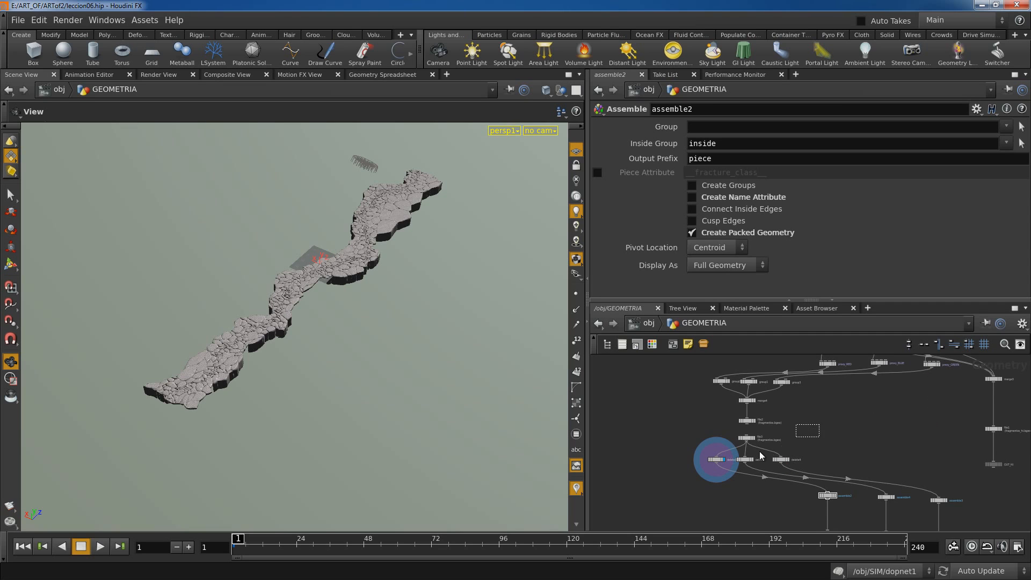
Move file3 with its Delete nodes above the Assemble nodes, and the Group, merge4 and file2 nodes under the proxy nodes
{"action": "left_click_drag", "start_coordinate": [759, 455], "coordinate": [702, 470]}
{"action": "left_click_drag", "start_coordinate": [746, 439], "coordinate": [875, 445]}
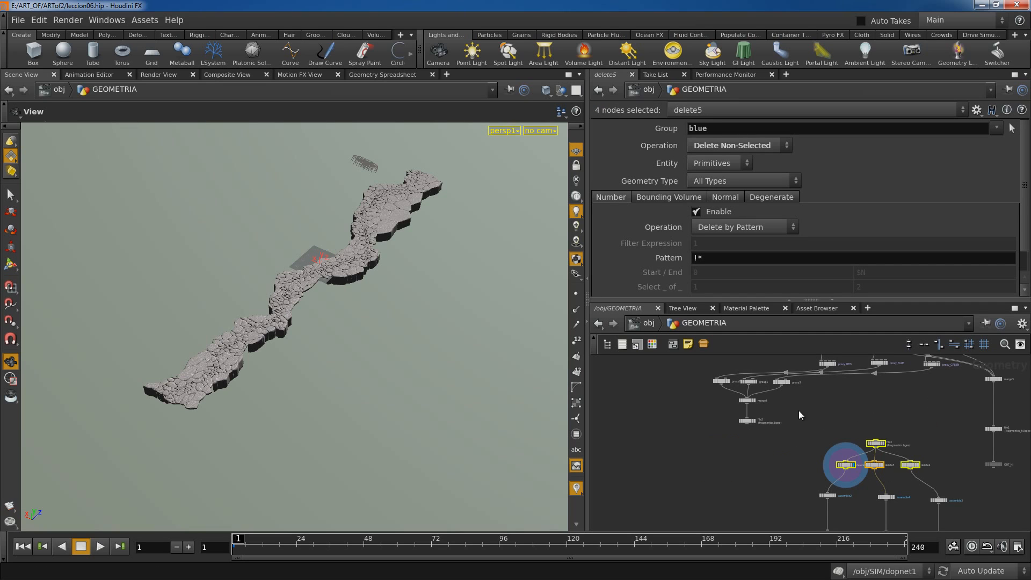
{"action": "left_click_drag", "start_coordinate": [707, 363], "coordinate": [875, 411]}
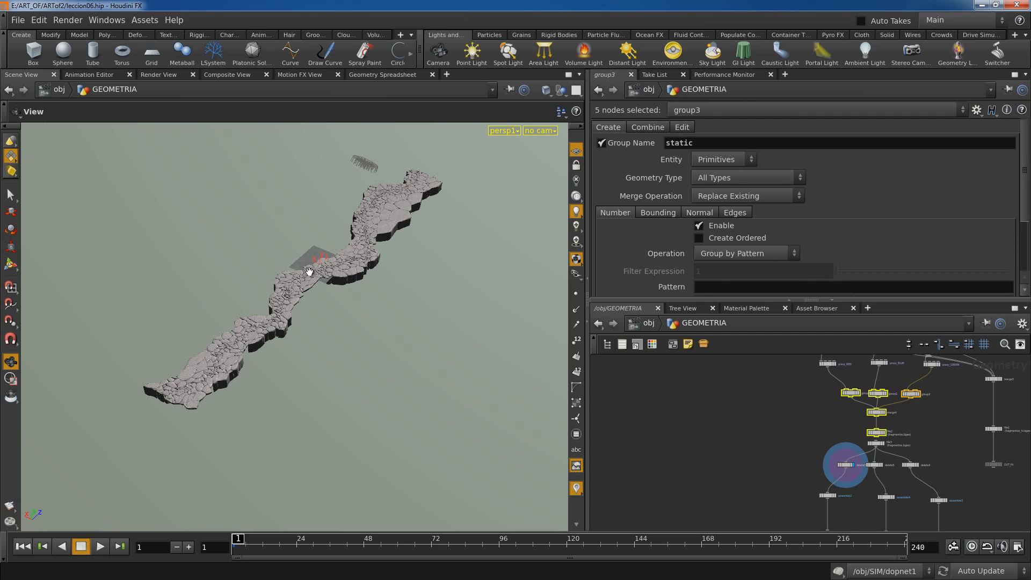
{"action": "middle_click_drag", "start_coordinate": [770, 419], "coordinate": [680, 380]}
{"action": "scroll", "coordinate": [719, 410], "scroll_direction": "down", "scroll_amount": 3}
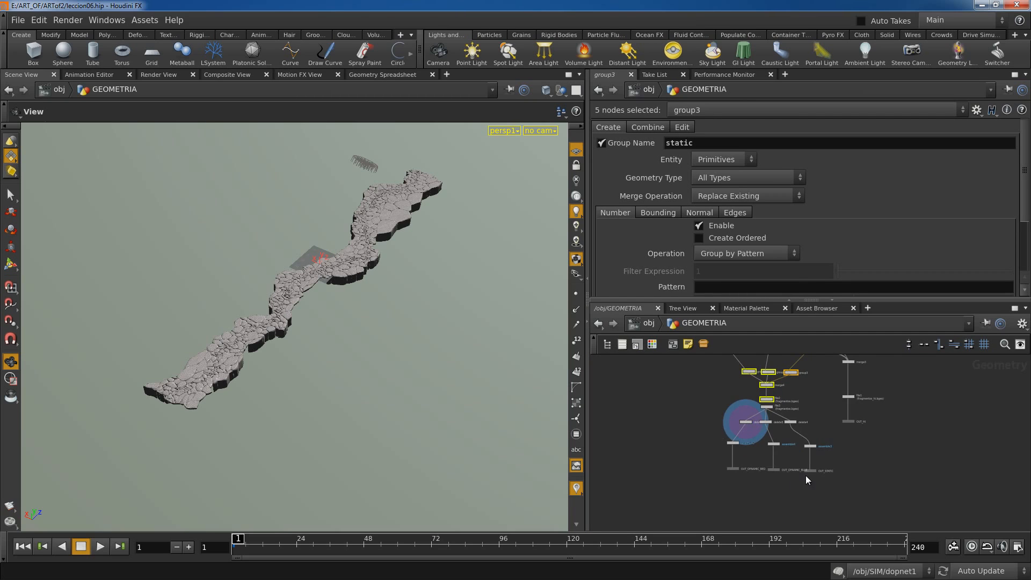
Move file3 and its Delete, Assemble and output nodes down to leave a gap below file2
{"action": "scroll", "coordinate": [805, 475], "scroll_direction": "up", "scroll_amount": 3}
{"action": "left_click", "coordinate": [871, 446]}
{"action": "middle_click_drag", "start_coordinate": [862, 461], "coordinate": [867, 499]}
{"action": "left_click_drag", "start_coordinate": [626, 366], "coordinate": [879, 520]}
{"action": "left_click_drag", "start_coordinate": [730, 372], "coordinate": [753, 398]}
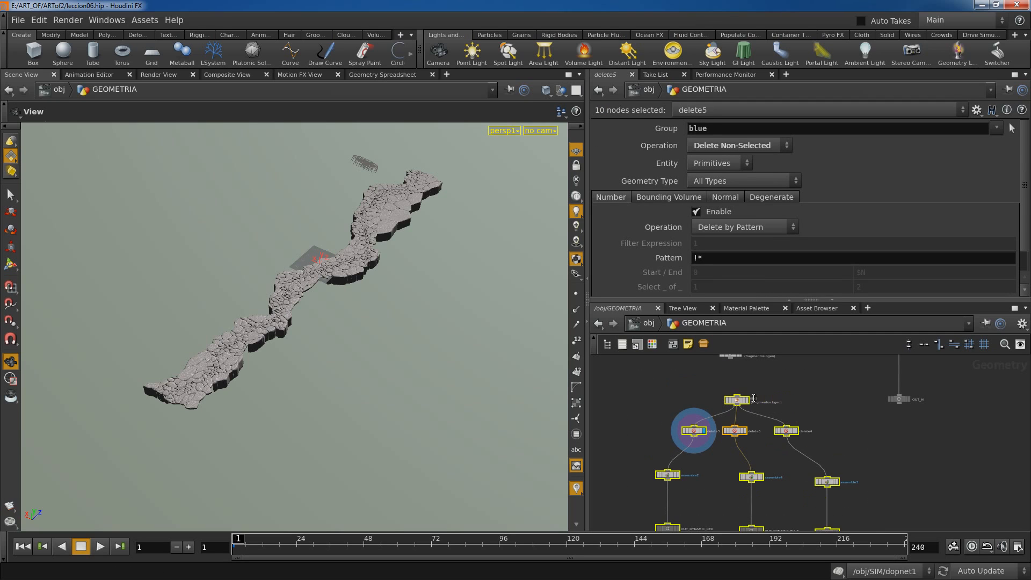
Move the output node below file1 farther down in the high-resolution branch
{"action": "left_click", "coordinate": [946, 449]}
{"action": "middle_click_drag", "start_coordinate": [916, 411], "coordinate": [904, 384]}
{"action": "left_click_drag", "start_coordinate": [887, 374], "coordinate": [886, 507]}
{"action": "middle_click_drag", "start_coordinate": [914, 430], "coordinate": [882, 553]}
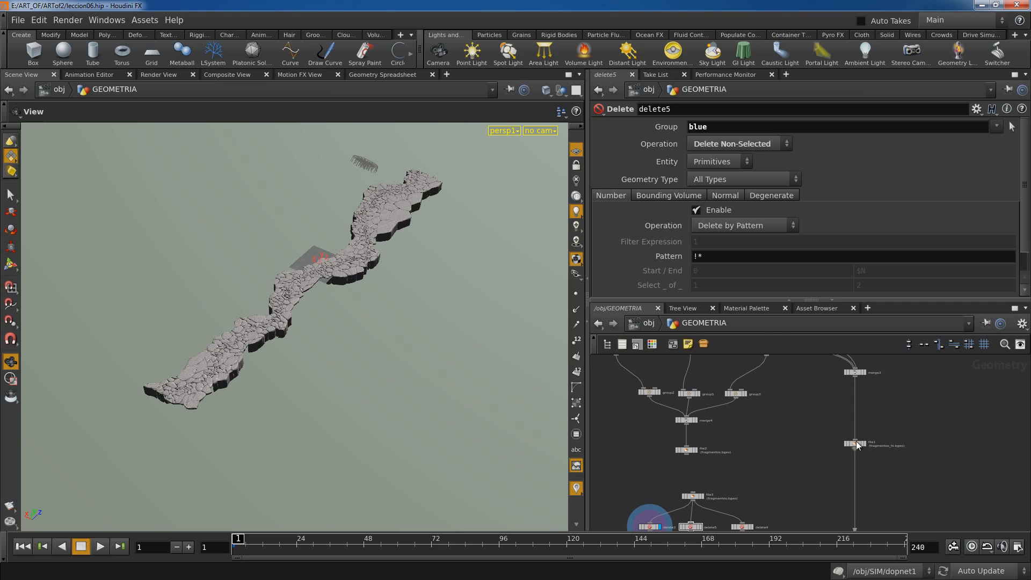
Insert a File node between file1 and the output node, and disconnect its input from file1
{"action": "key", "text": "Tab"}
{"action": "type", "text": "file"}
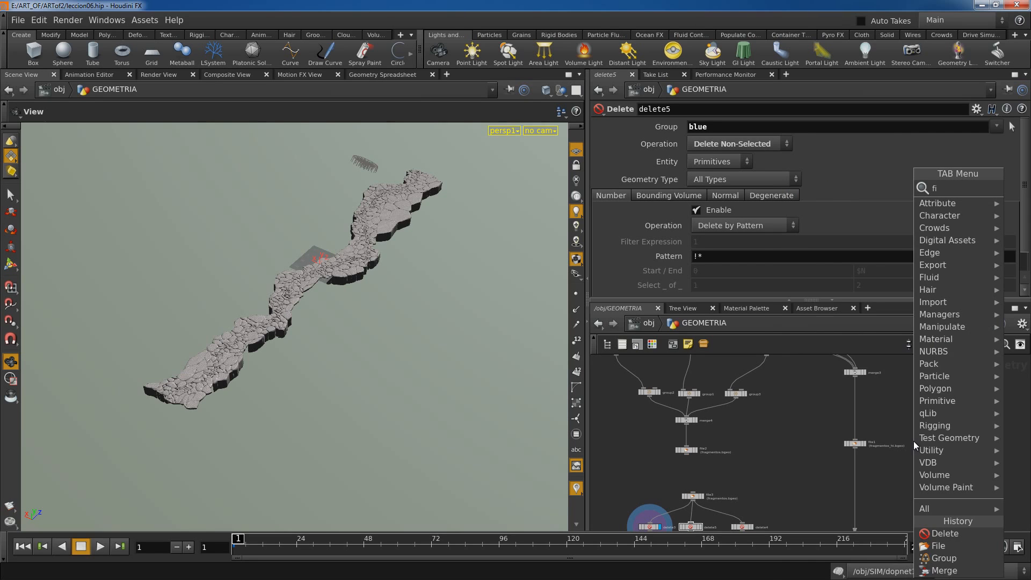
{"action": "key", "text": "Return"}
{"action": "left_click", "coordinate": [857, 488]}
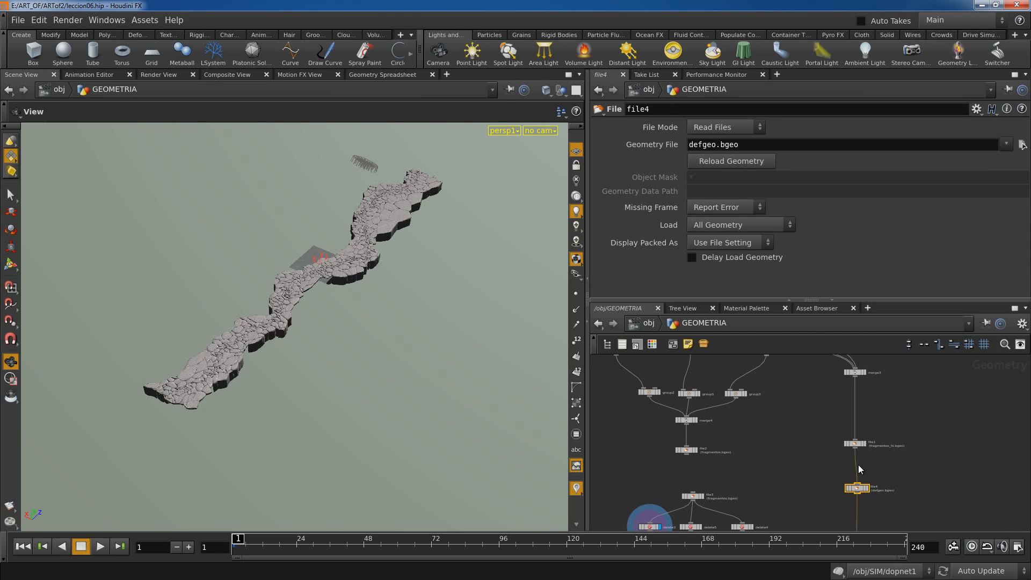
{"action": "right_click", "coordinate": [856, 465]}
{"action": "left_click", "coordinate": [880, 465]}
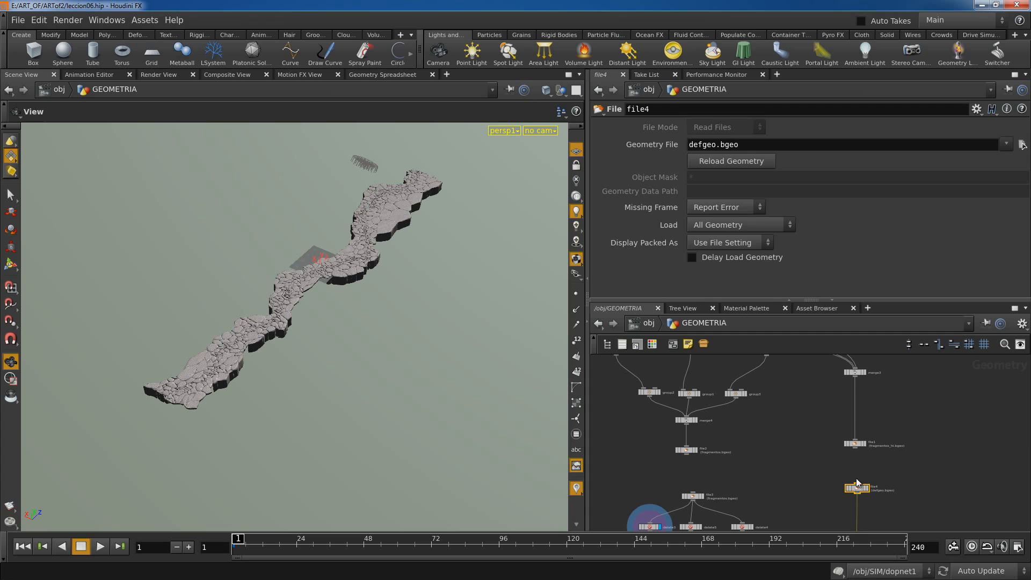
Copy file1's Geometry File parameter and paste it as a relative reference into file4's Geometry File parameter
{"action": "left_click", "coordinate": [854, 444]}
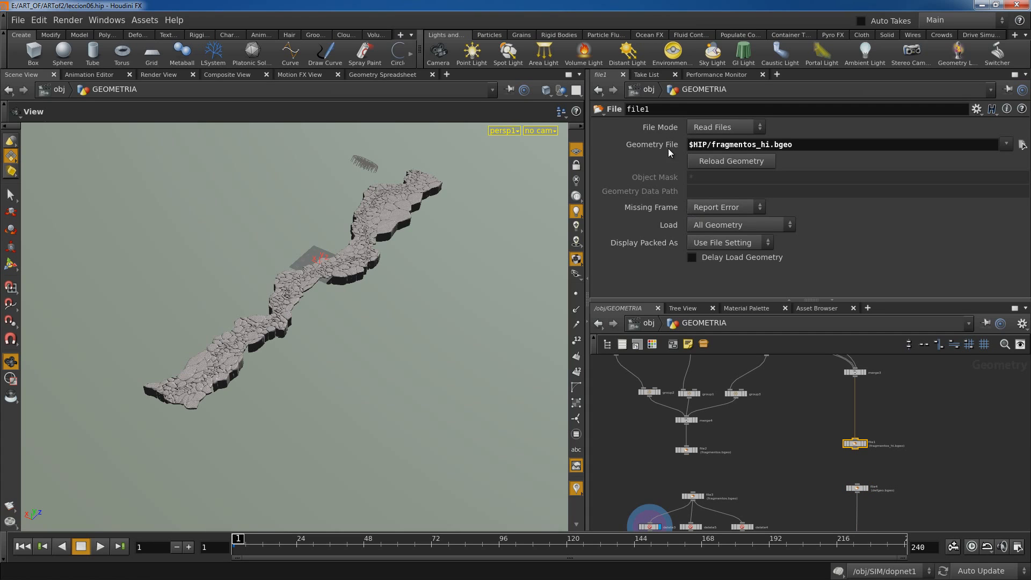
{"action": "right_click", "coordinate": [663, 142]}
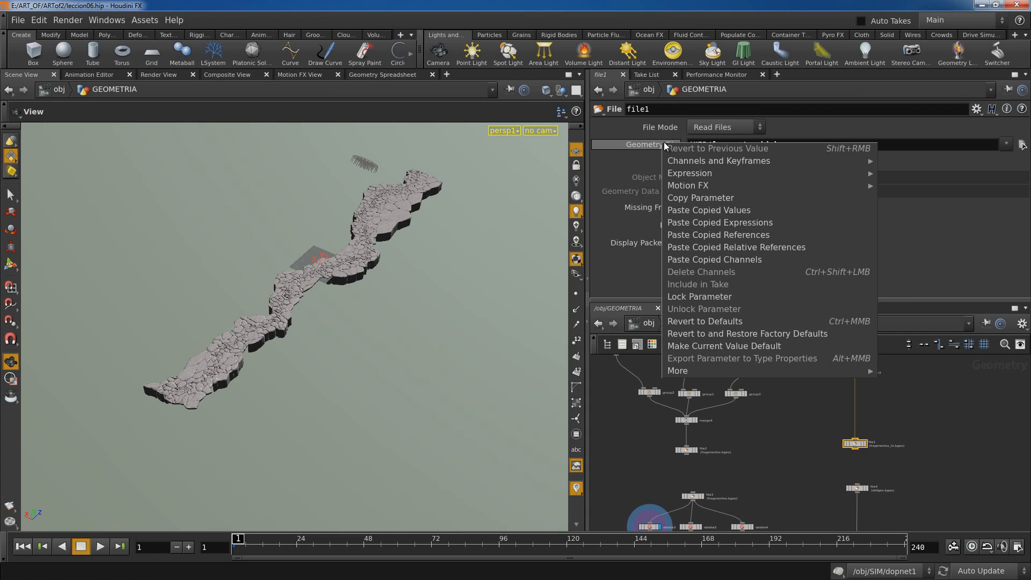
{"action": "left_click", "coordinate": [701, 210]}
{"action": "left_click", "coordinate": [856, 487]}
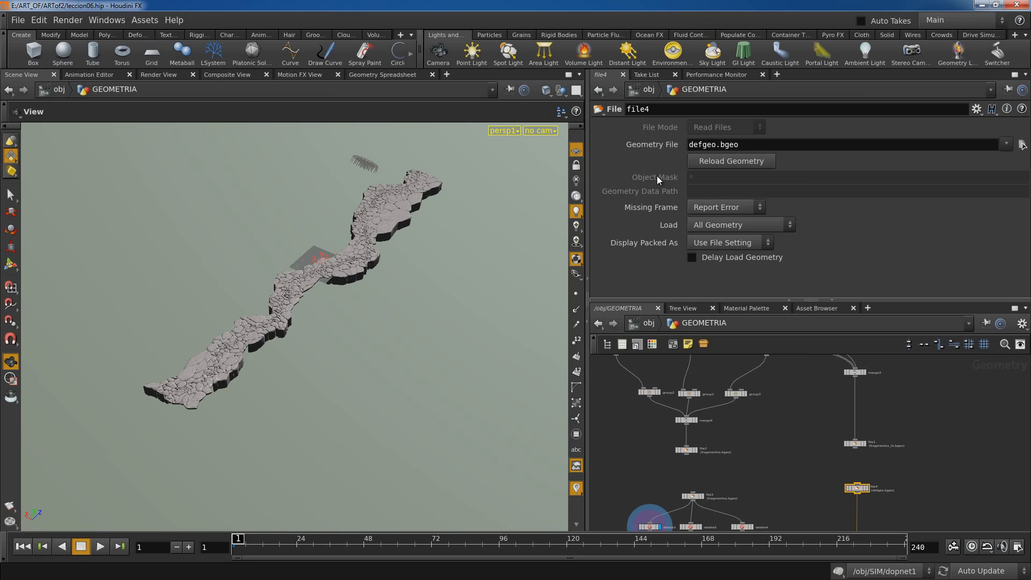
{"action": "right_click", "coordinate": [663, 144]}
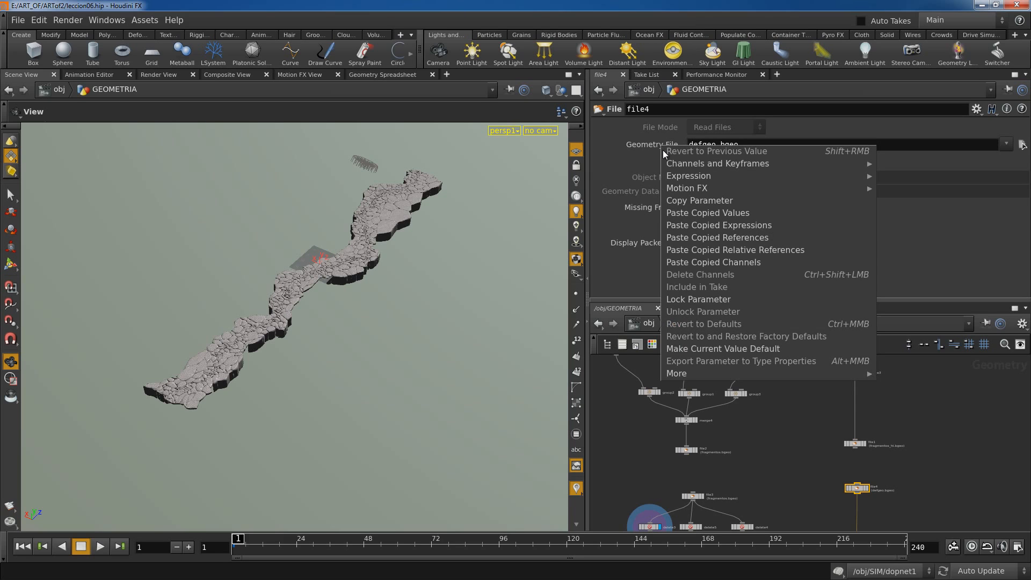
{"action": "left_click", "coordinate": [729, 248]}
Set the File Mode of both file1 and file2 to Write Files
{"action": "left_click", "coordinate": [854, 444]}
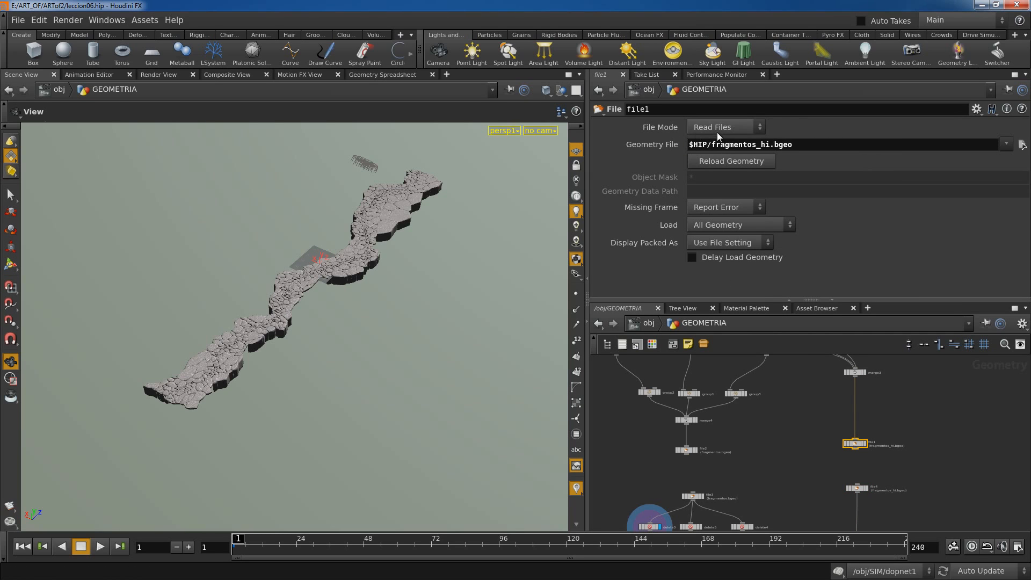
{"action": "left_click", "coordinate": [720, 128]}
{"action": "left_click", "coordinate": [709, 165]}
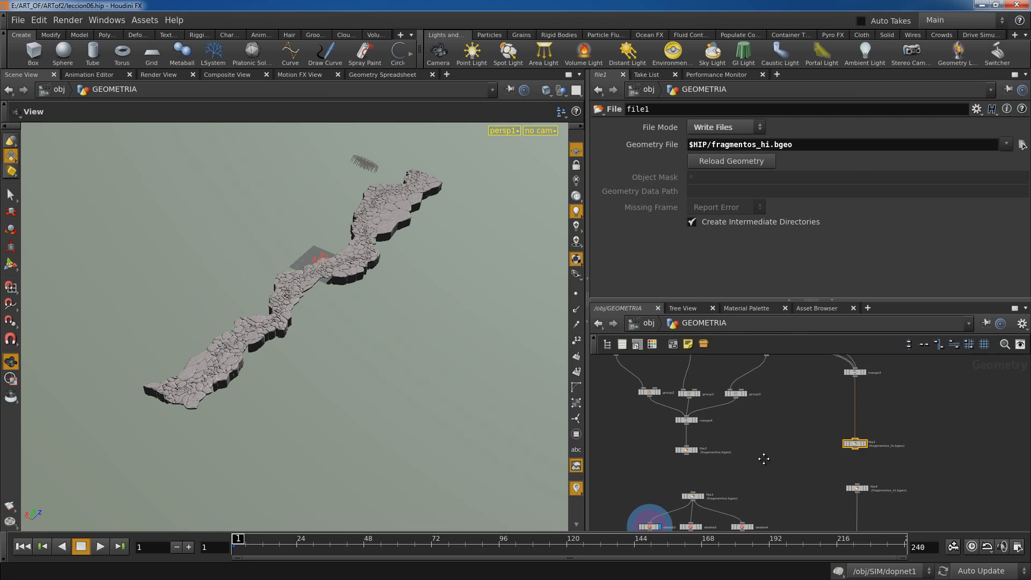
{"action": "middle_click_drag", "start_coordinate": [764, 458], "coordinate": [789, 376]}
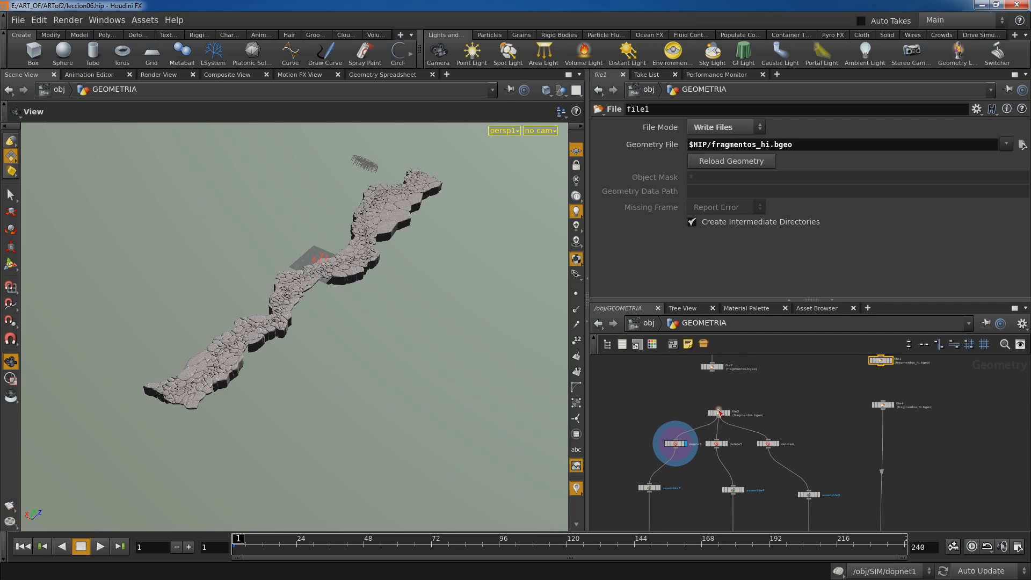
{"action": "left_click_drag", "start_coordinate": [719, 412], "coordinate": [720, 380]}
{"action": "left_click", "coordinate": [717, 368]}
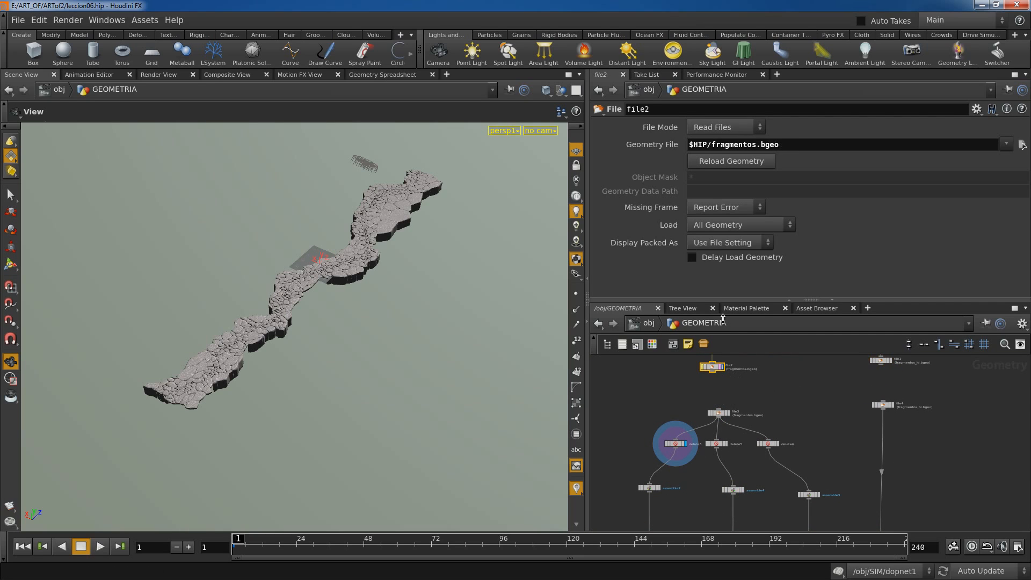
{"action": "left_click", "coordinate": [731, 127]}
{"action": "left_click", "coordinate": [726, 164]}
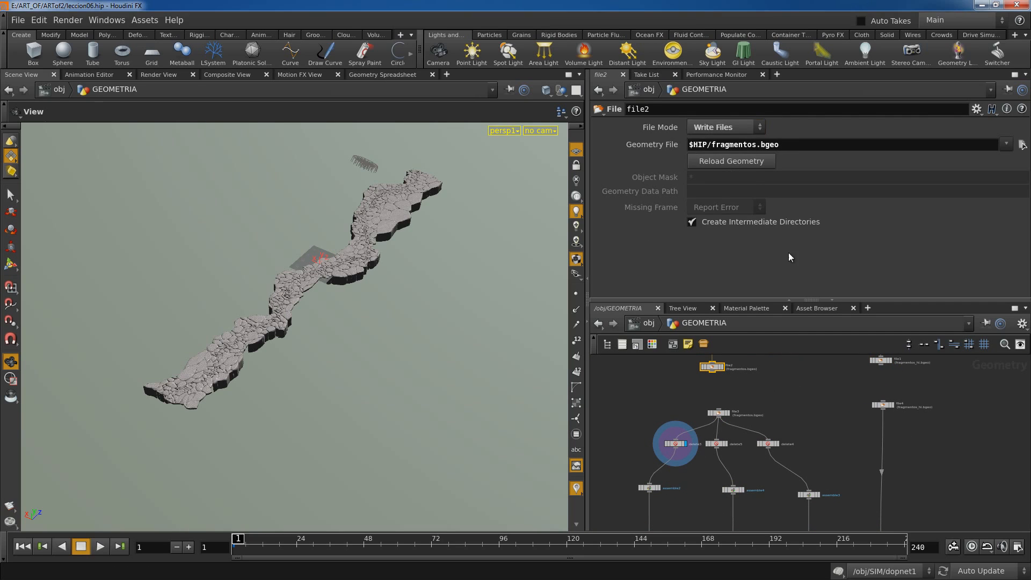
Display file2 and file1 to write their caches, and display file3, with its geometry reloaded, and file4 to read them back
{"action": "left_click", "coordinate": [722, 366]}
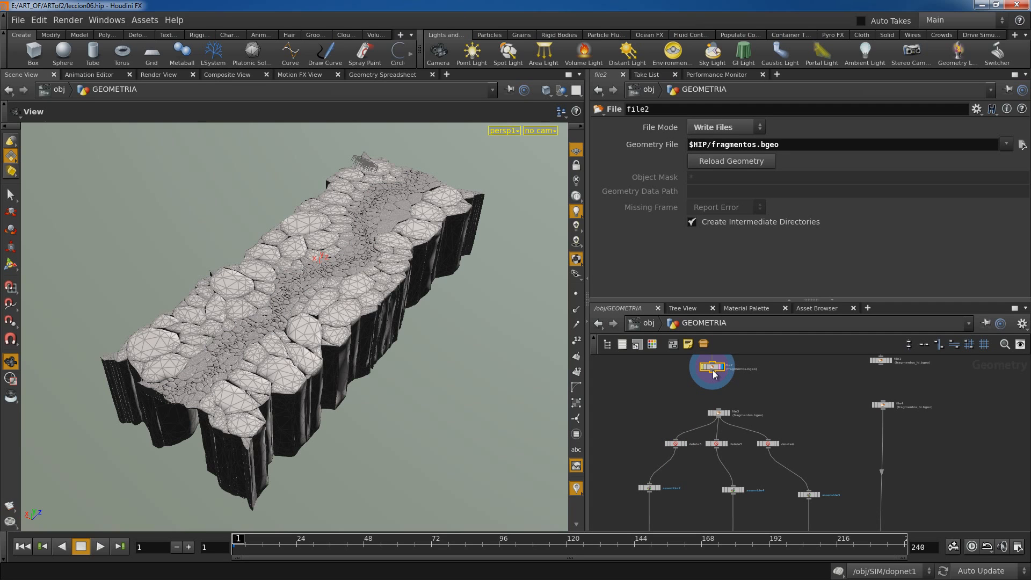
{"action": "left_click", "coordinate": [719, 414]}
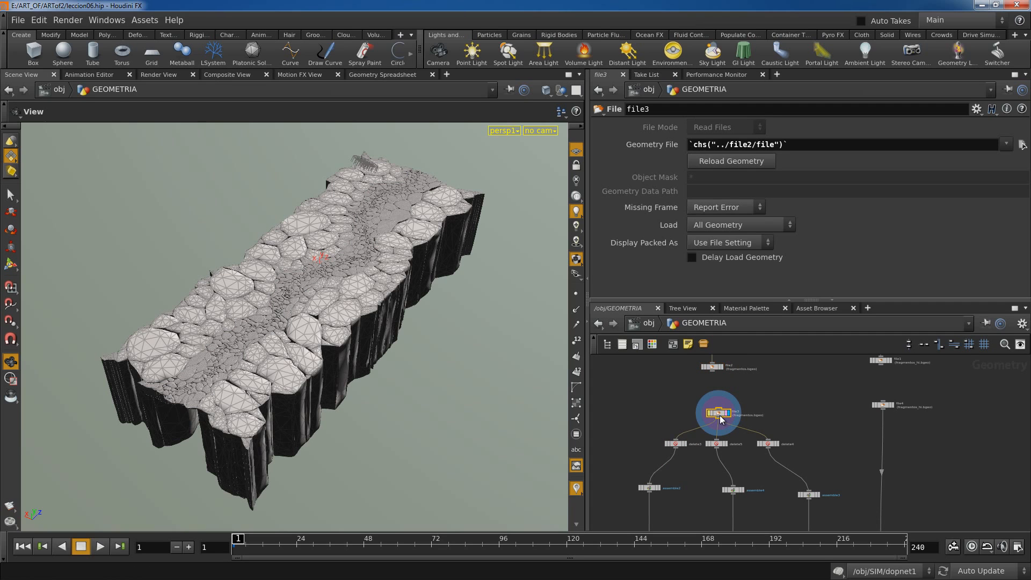
{"action": "left_click", "coordinate": [739, 161]}
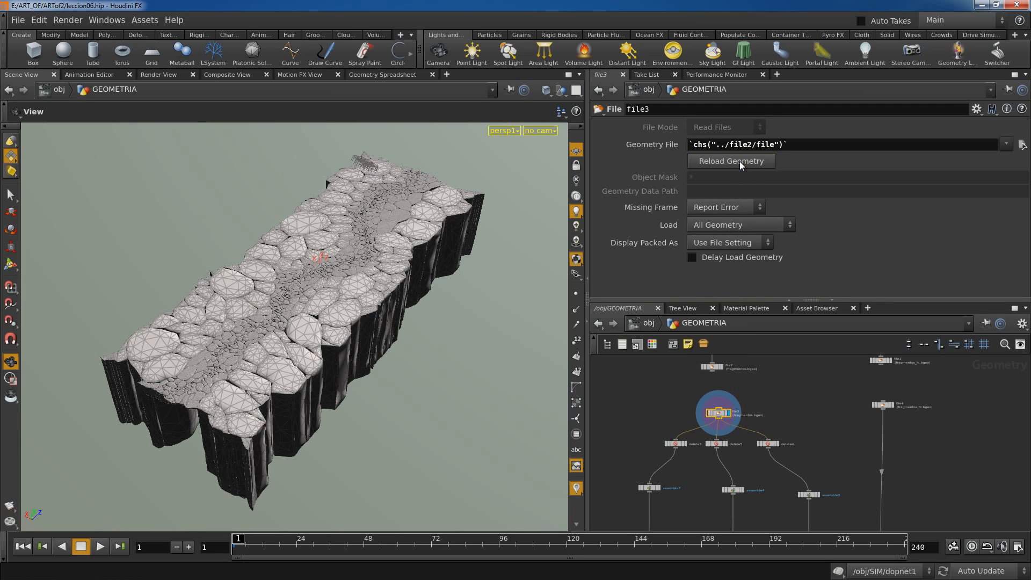
{"action": "left_click", "coordinate": [794, 379]}
{"action": "middle_click_drag", "start_coordinate": [920, 441], "coordinate": [887, 486]}
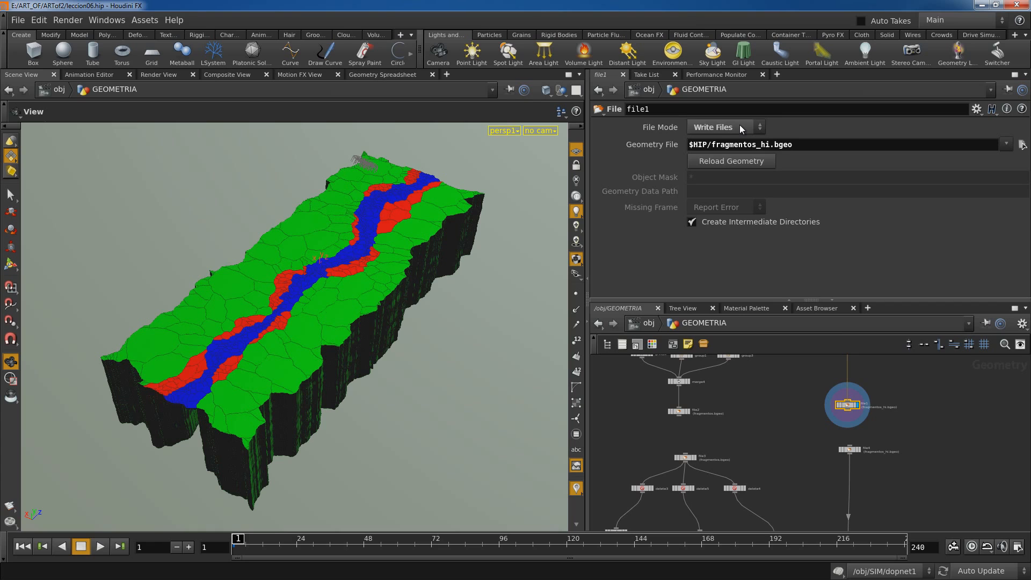
{"action": "left_click", "coordinate": [849, 450]}
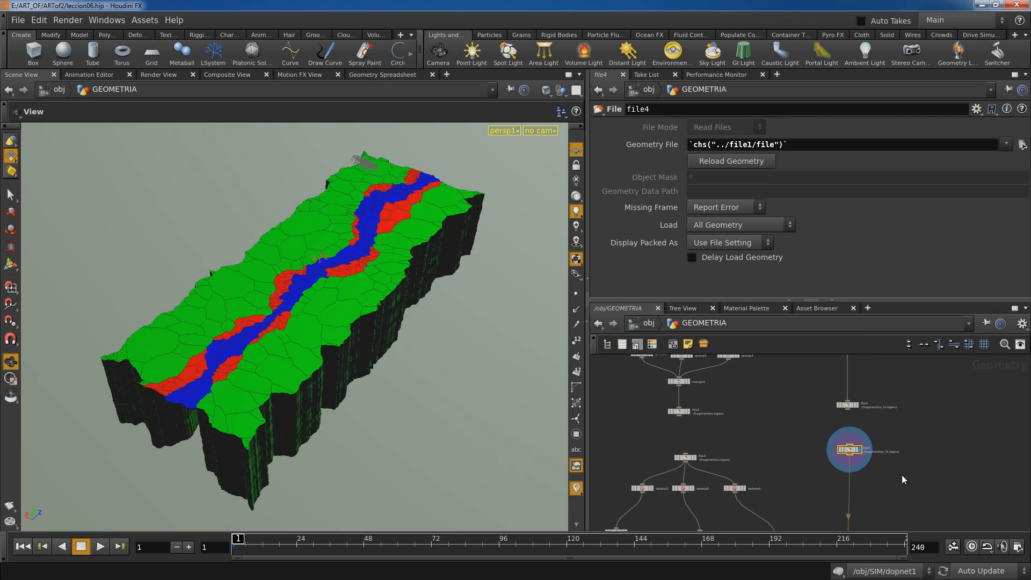
Display the OUT_HI output and then switch the display to OUT_STATIC
{"action": "middle_click_drag", "start_coordinate": [900, 506], "coordinate": [904, 433]}
{"action": "scroll", "coordinate": [883, 504], "scroll_direction": "up", "scroll_amount": 1}
{"action": "middle_click_drag", "start_coordinate": [882, 517], "coordinate": [882, 495]}
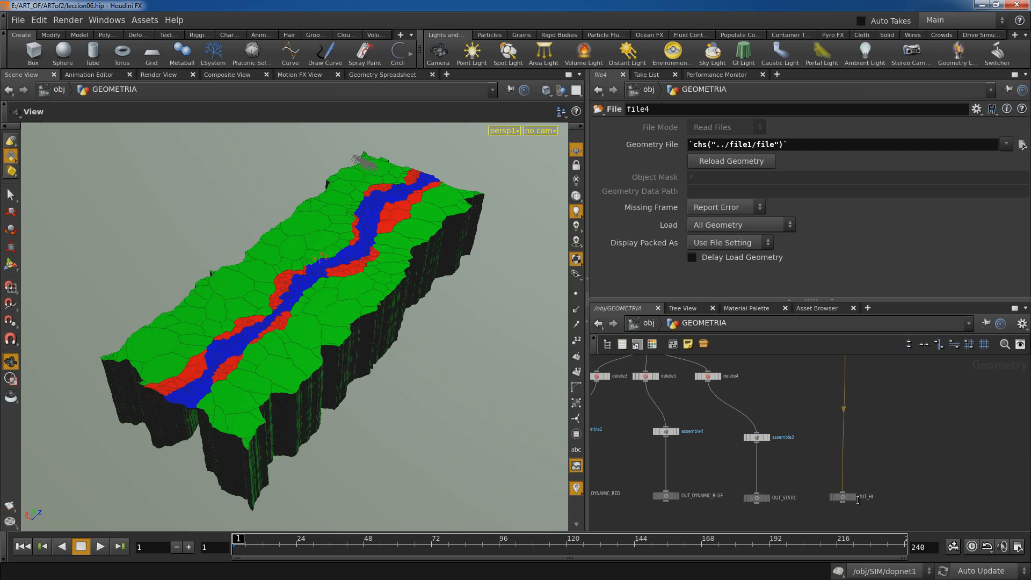
{"action": "left_click", "coordinate": [843, 497]}
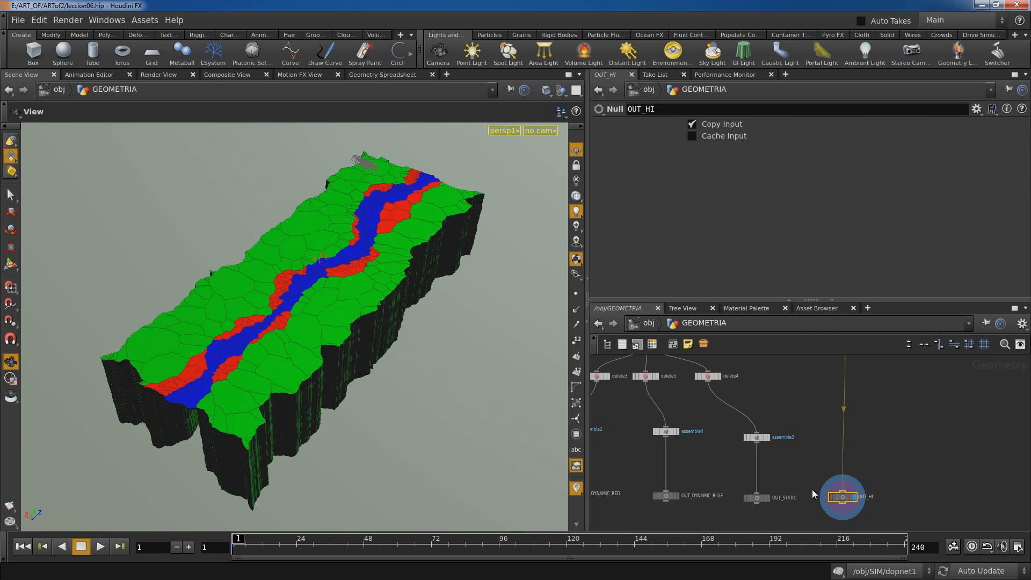
{"action": "left_click", "coordinate": [768, 498]}
{"action": "middle_click_drag", "start_coordinate": [668, 483], "coordinate": [755, 488]}
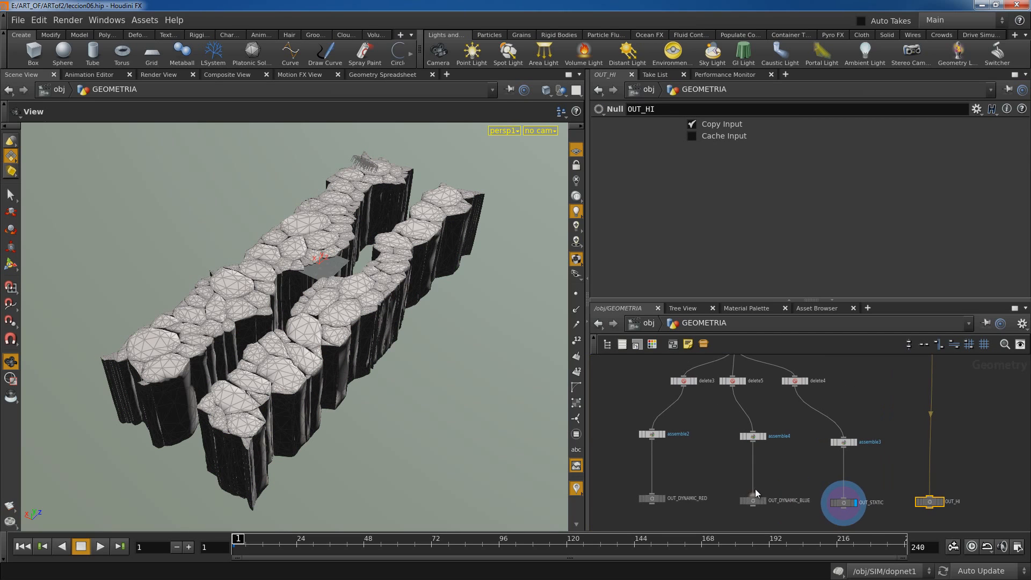
{"action": "left_click", "coordinate": [955, 438]}
Tidy the node layout by centring file3 above its Delete nodes and lining up file4 beneath file1
{"action": "scroll", "coordinate": [955, 438], "scroll_direction": "down", "scroll_amount": 2}
{"action": "middle_click_drag", "start_coordinate": [977, 387], "coordinate": [940, 437]}
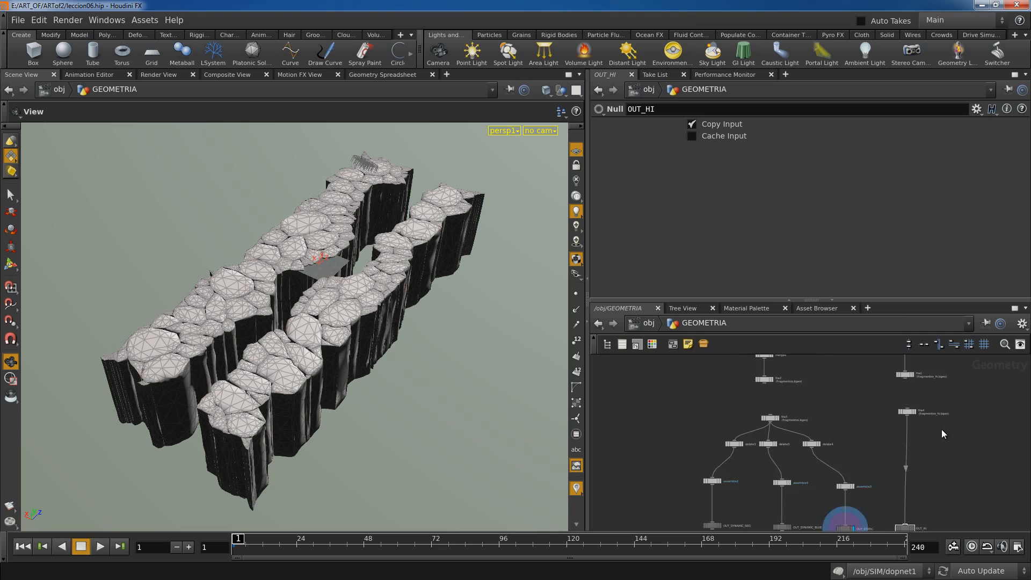
{"action": "left_click_drag", "start_coordinate": [737, 417], "coordinate": [735, 400]}
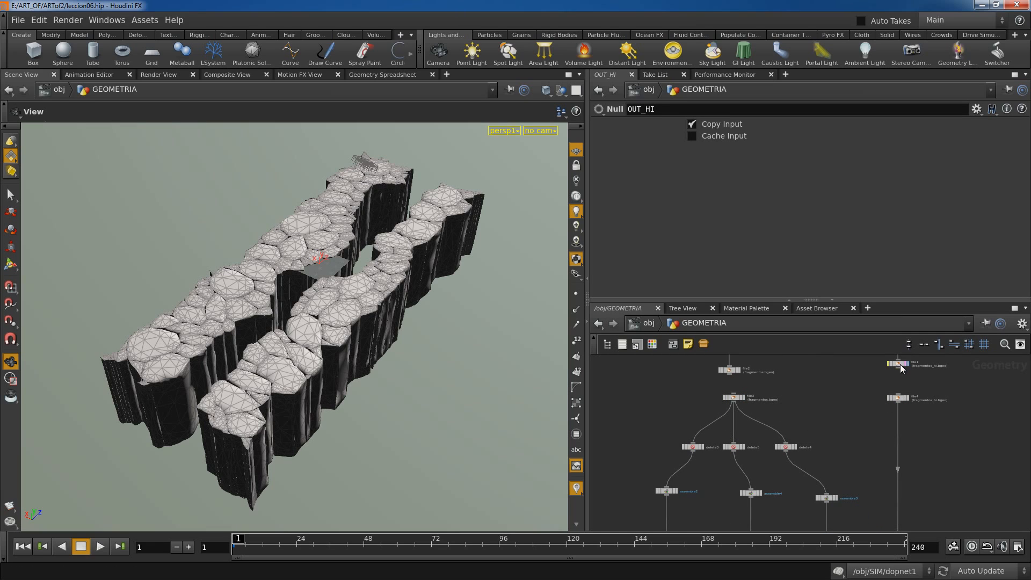
Examine the whole GEOMETRIA network, from its first nodes down to the cached proxy and high-resolution branches
{"action": "scroll", "coordinate": [963, 442], "scroll_direction": "down", "scroll_amount": 2}
{"action": "scroll", "coordinate": [962, 442], "scroll_direction": "down", "scroll_amount": 3}
{"action": "middle_click_drag", "start_coordinate": [966, 409], "coordinate": [923, 473]}
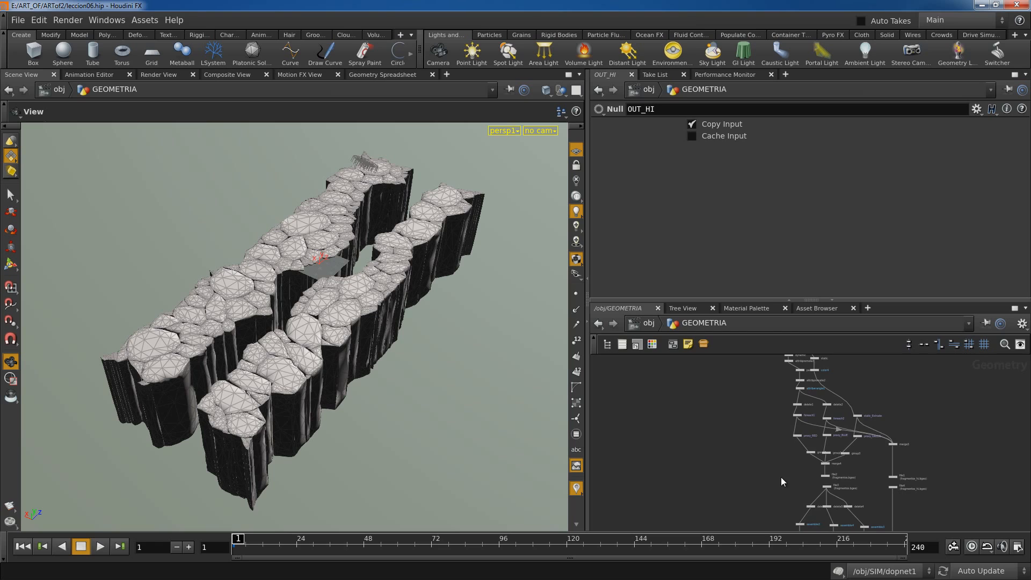
{"action": "middle_click_drag", "start_coordinate": [781, 367], "coordinate": [765, 391]}
{"action": "scroll", "coordinate": [868, 379], "scroll_direction": "down", "scroll_amount": 5}
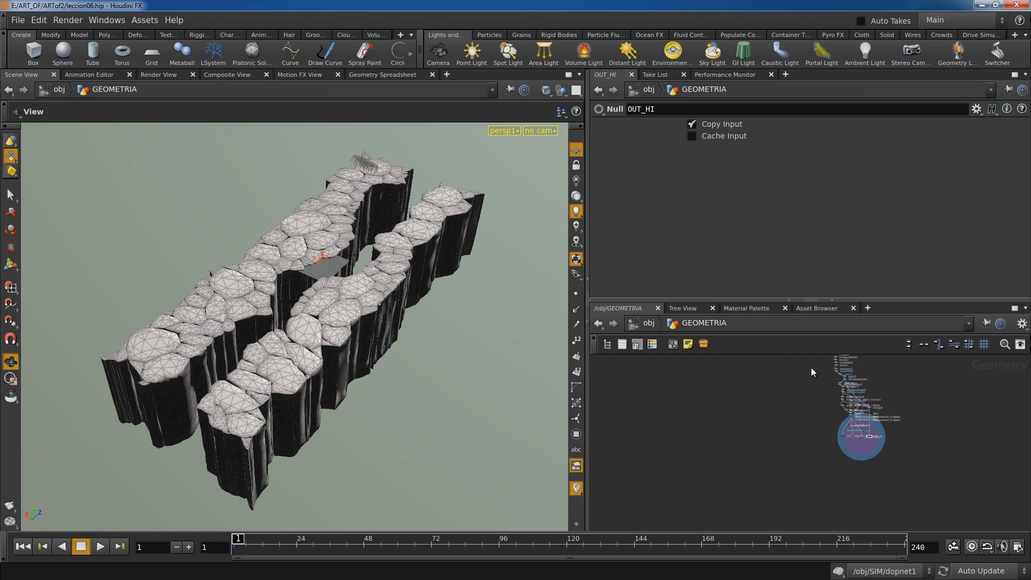
{"action": "scroll", "coordinate": [811, 367], "scroll_direction": "up", "scroll_amount": 5}
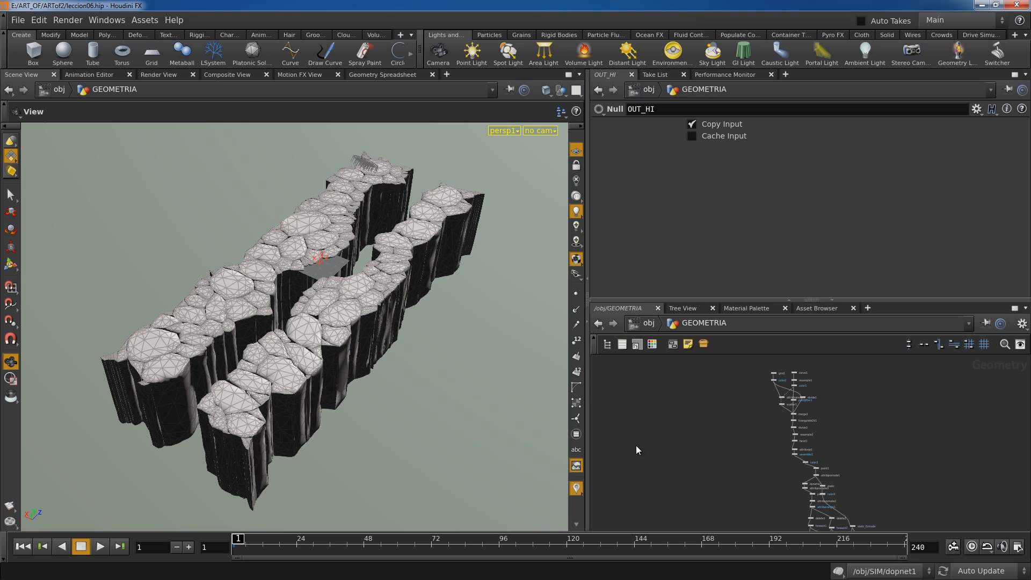
{"action": "middle_click_drag", "start_coordinate": [737, 492], "coordinate": [685, 403]}
{"action": "scroll", "coordinate": [806, 440], "scroll_direction": "up", "scroll_amount": 2}
{"action": "middle_click_drag", "start_coordinate": [873, 486], "coordinate": [847, 473]}
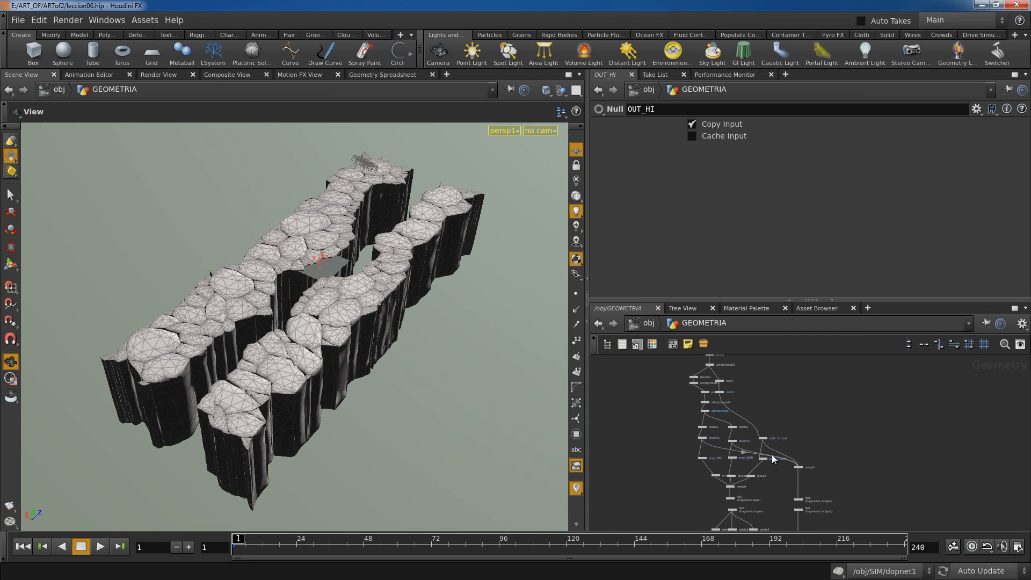
{"action": "scroll", "coordinate": [859, 445], "scroll_direction": "up", "scroll_amount": 2}
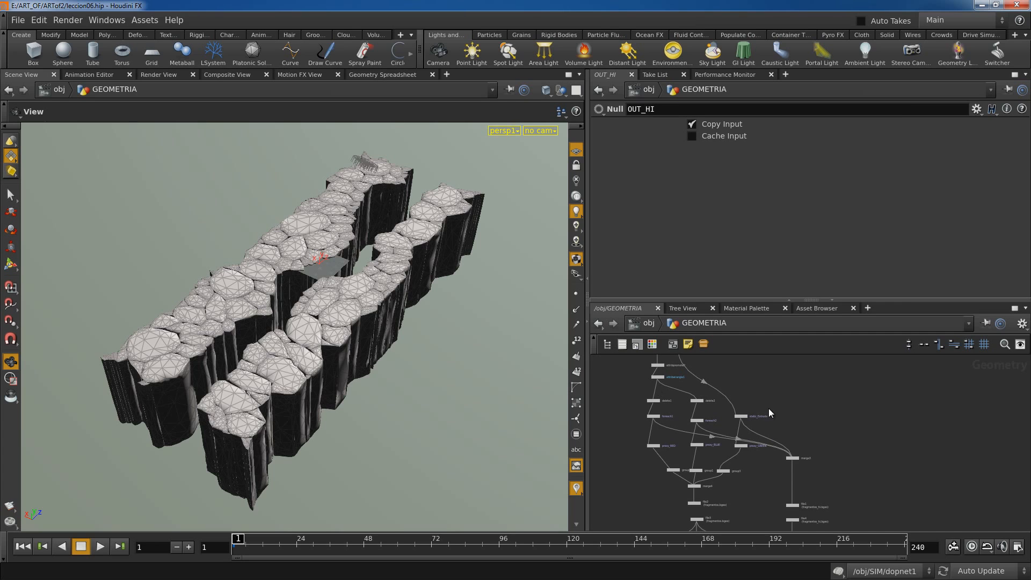
Leave GEOMETRIA for the object level and enter the dopnet1 network inside SIM
{"action": "left_click", "coordinate": [648, 324]}
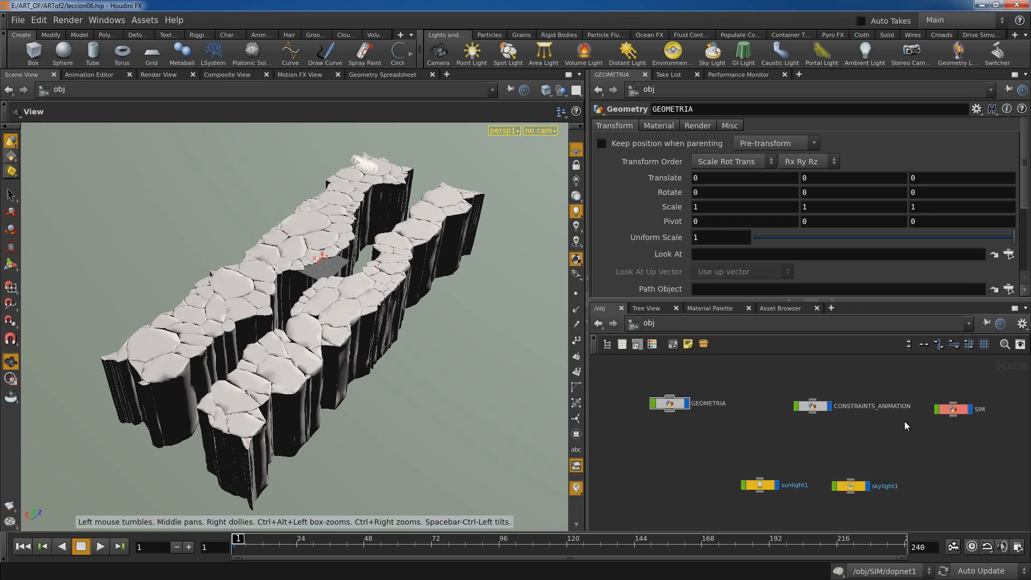
{"action": "double_click", "coordinate": [955, 411]}
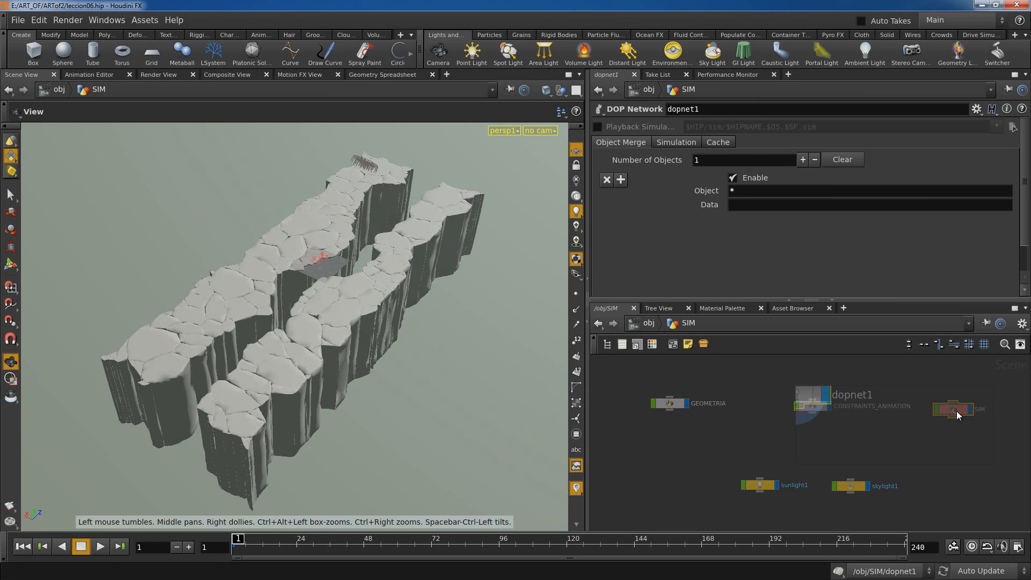
{"action": "double_click", "coordinate": [800, 394]}
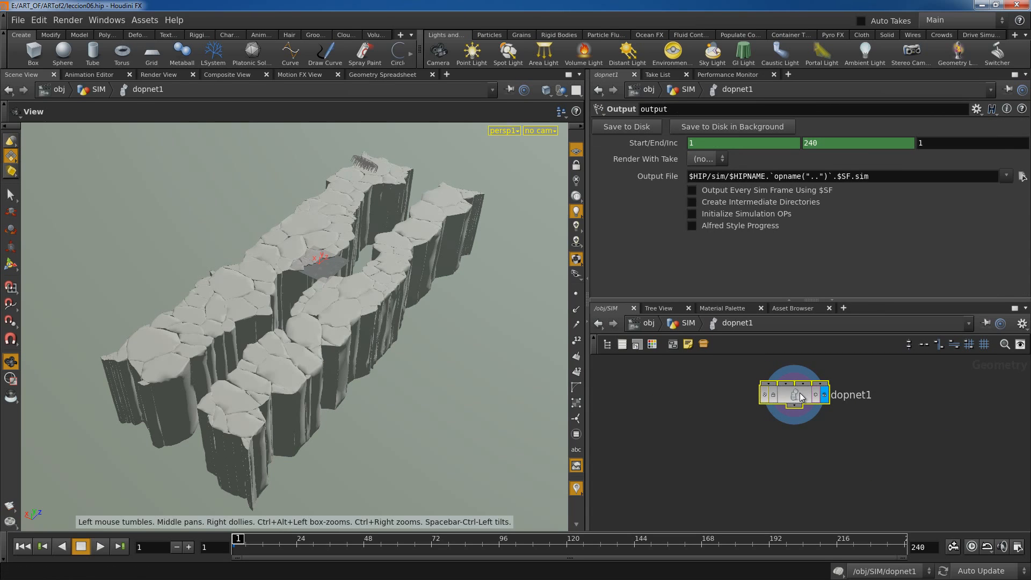
Add a Bullet Solver node and a Gravity Force node above the output node
{"action": "key", "text": "Tab"}
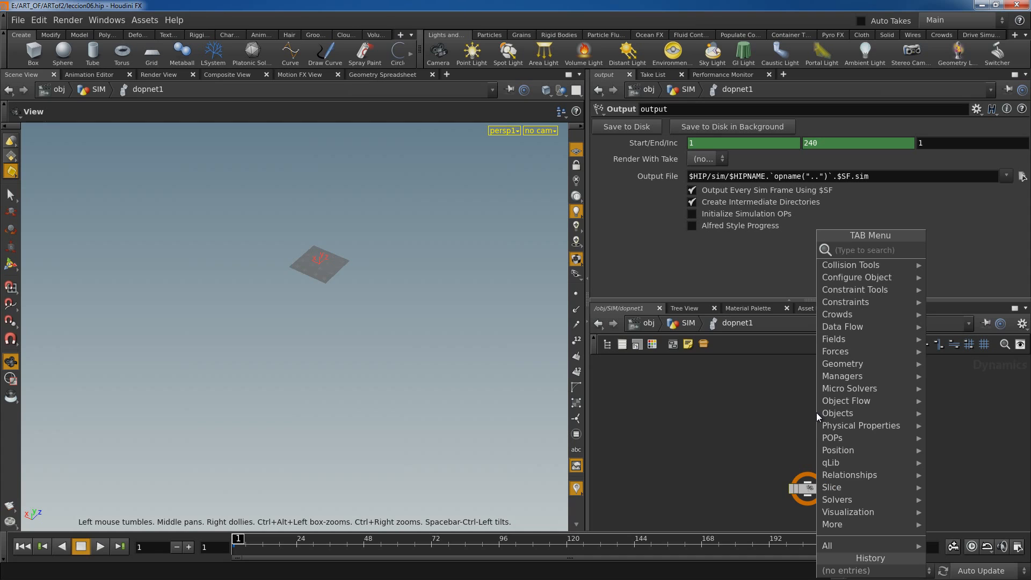
{"action": "type", "text": "bul."}
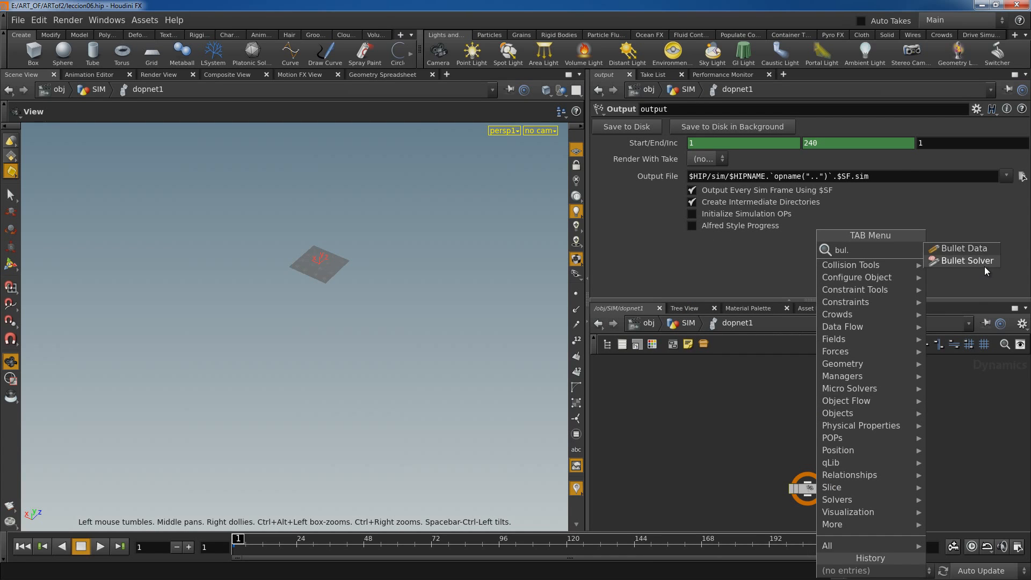
{"action": "left_click", "coordinate": [967, 261]}
{"action": "left_click", "coordinate": [815, 402]}
{"action": "key", "text": "Tab"}
{"action": "type", "text": "gra"}
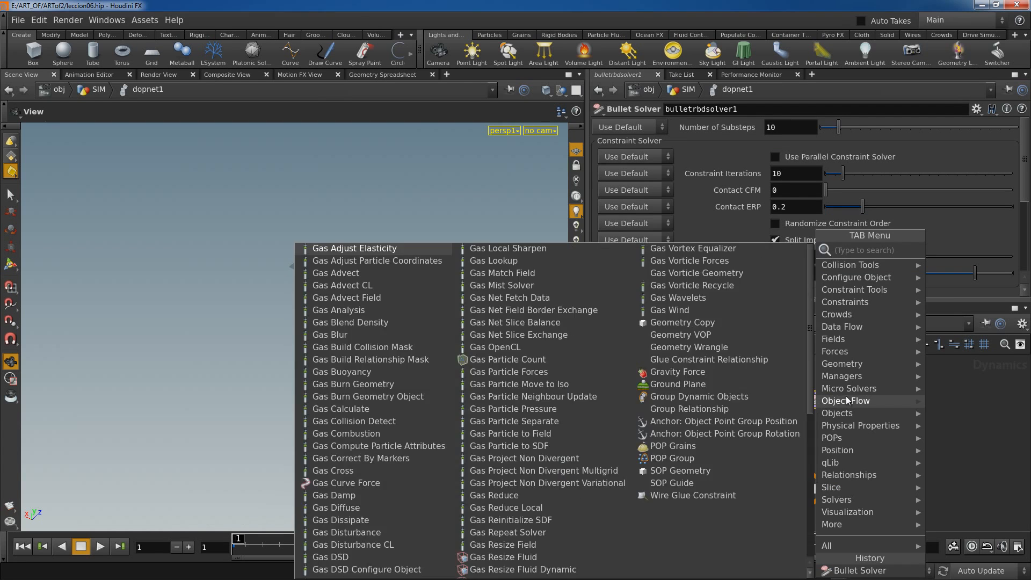
{"action": "key", "text": "Return"}
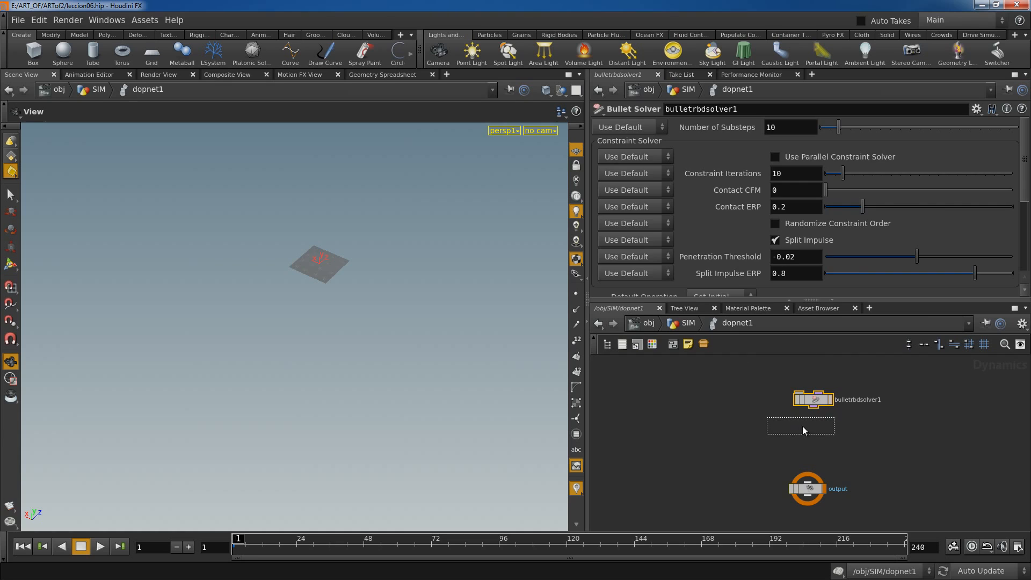
{"action": "left_click", "coordinate": [803, 426]}
Add a Merge node above the Bullet Solver
{"action": "key", "text": "Tab"}
{"action": "type", "text": "merge"}
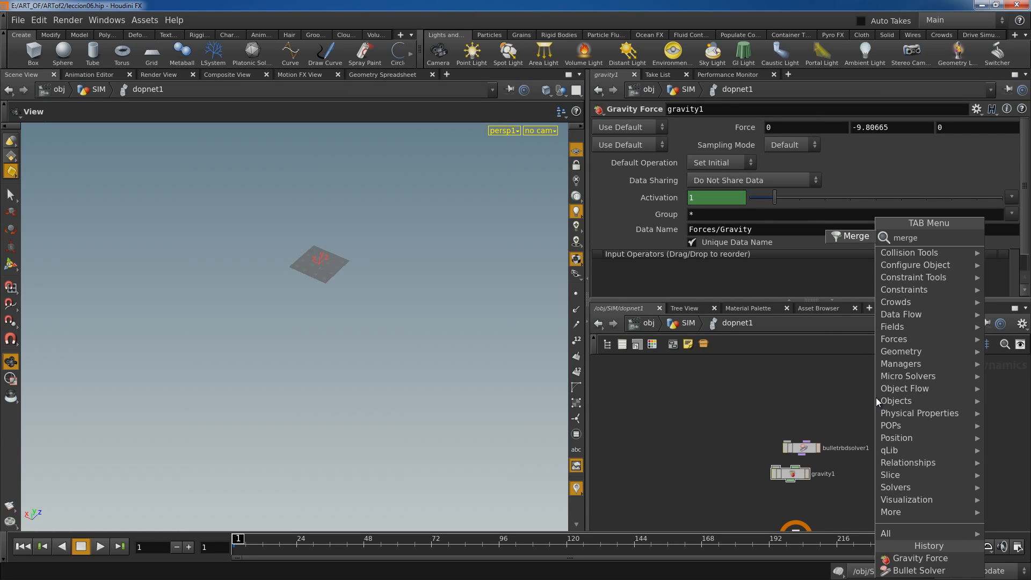
{"action": "key", "text": "Return"}
{"action": "left_click", "coordinate": [794, 411]}
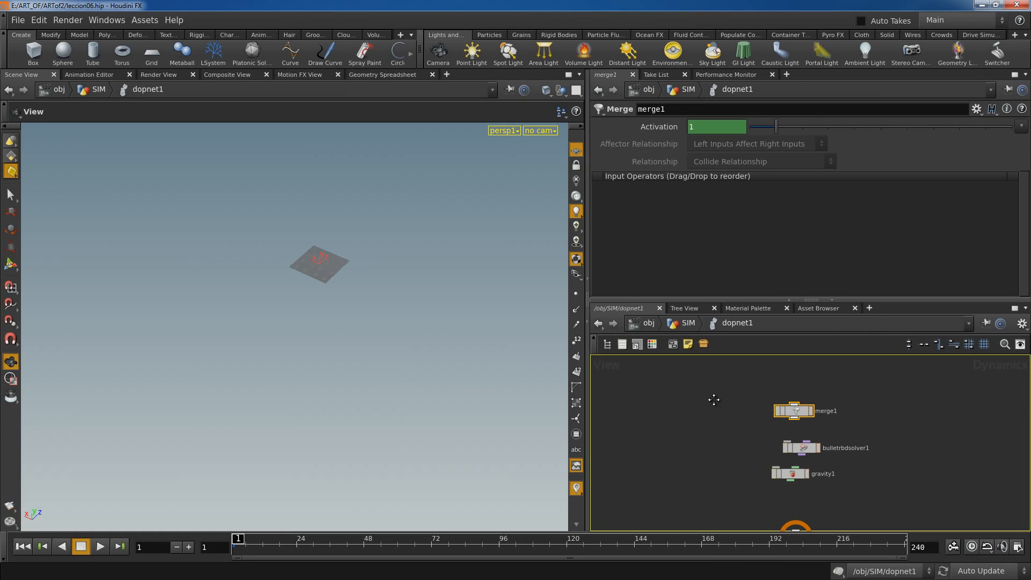
Add an RBD Packed Object node above the Merge node in dopnet1
{"action": "key", "text": "Tab"}
{"action": "type", "text": "rbd"}
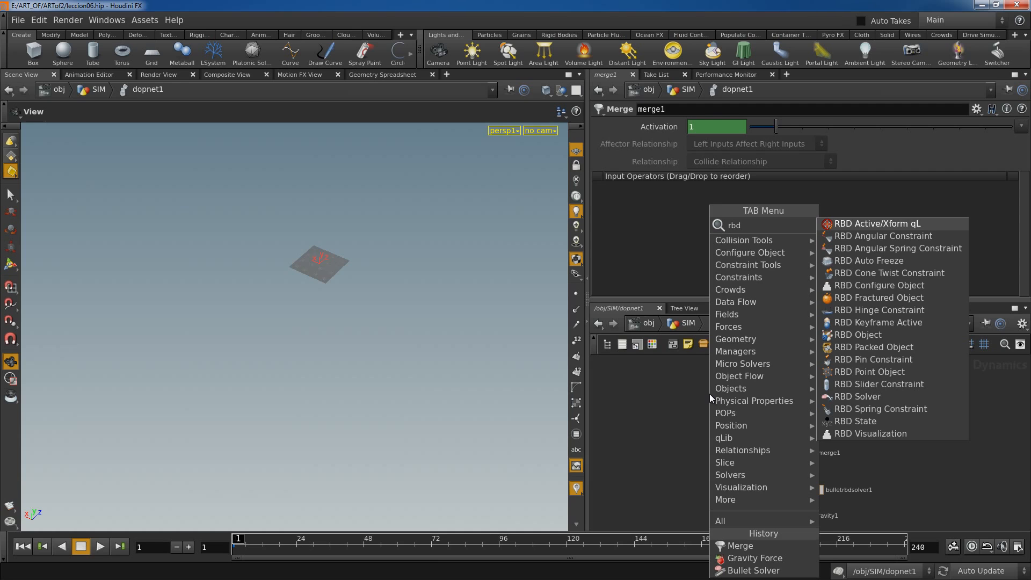
{"action": "left_click", "coordinate": [913, 348]}
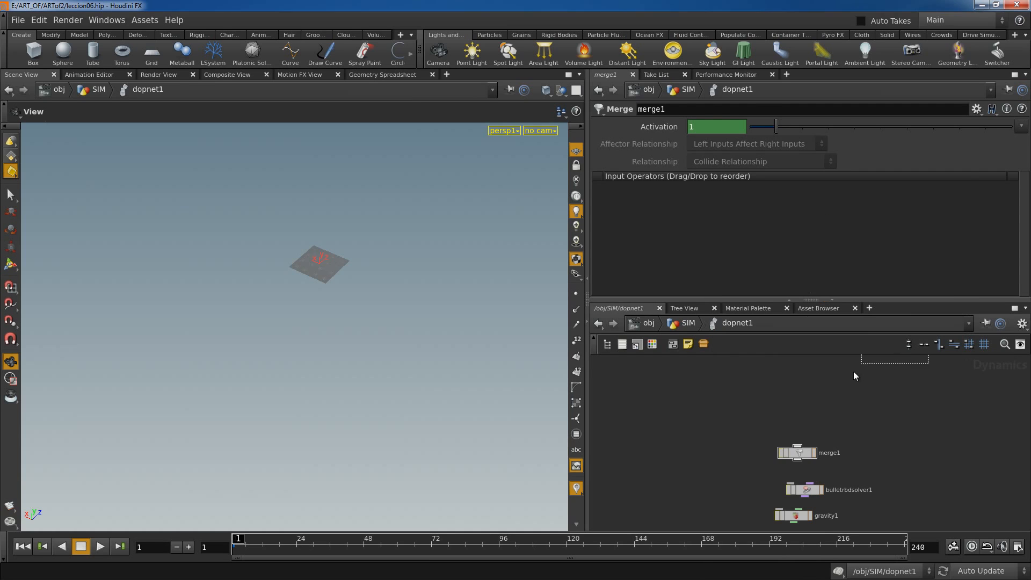
{"action": "left_click", "coordinate": [733, 404]}
{"action": "double_click", "coordinate": [732, 404]}
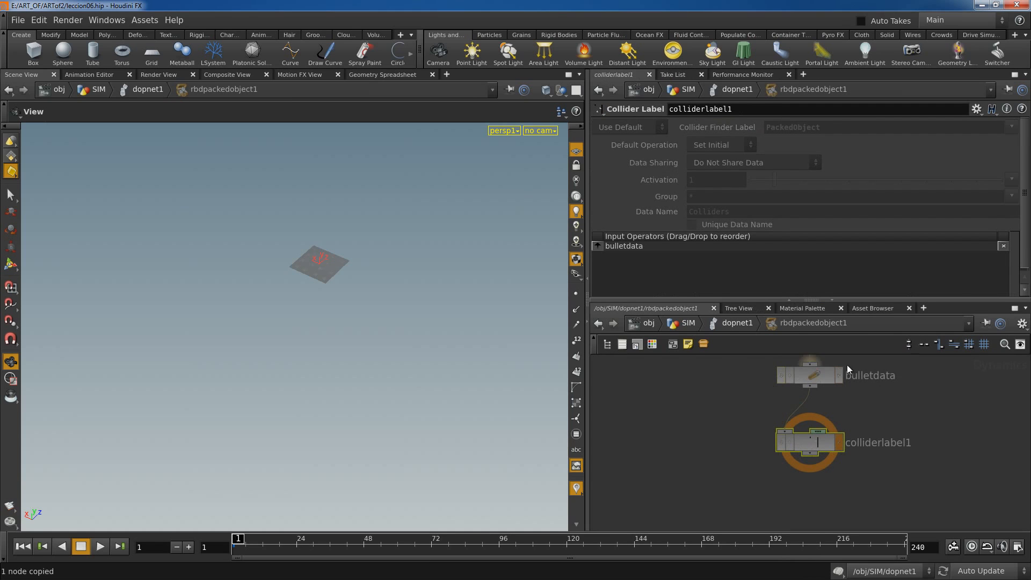
{"action": "left_click", "coordinate": [737, 324]}
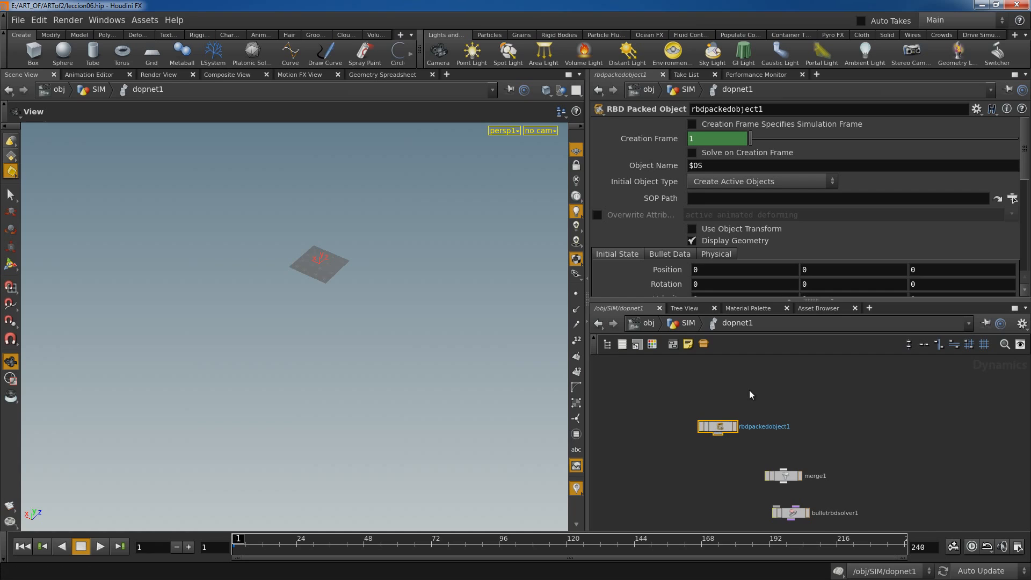
Duplicate the RBD Packed Object node twice and place one copy just above the original
{"action": "key", "text": "ctrl+c"}
{"action": "key", "text": "ctrl+v"}
{"action": "key", "text": "ctrl+v"}
{"action": "middle_click_drag", "start_coordinate": [861, 397], "coordinate": [861, 435]}
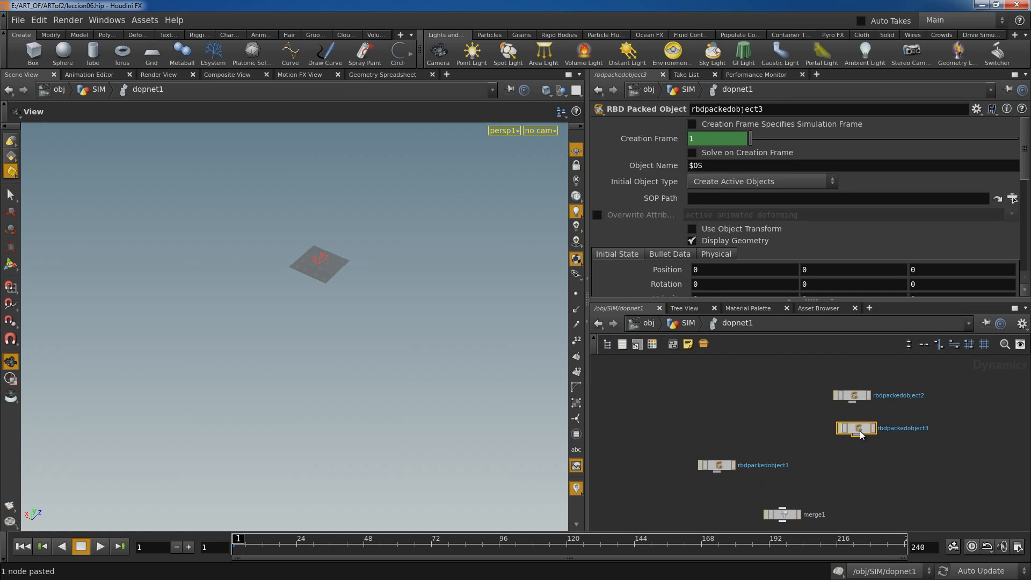
{"action": "left_click_drag", "start_coordinate": [860, 433], "coordinate": [733, 432]}
Rename the original RBD Packed Object node, rbdpackedobject1, as rbd_blue
{"action": "double_click", "coordinate": [749, 464]}
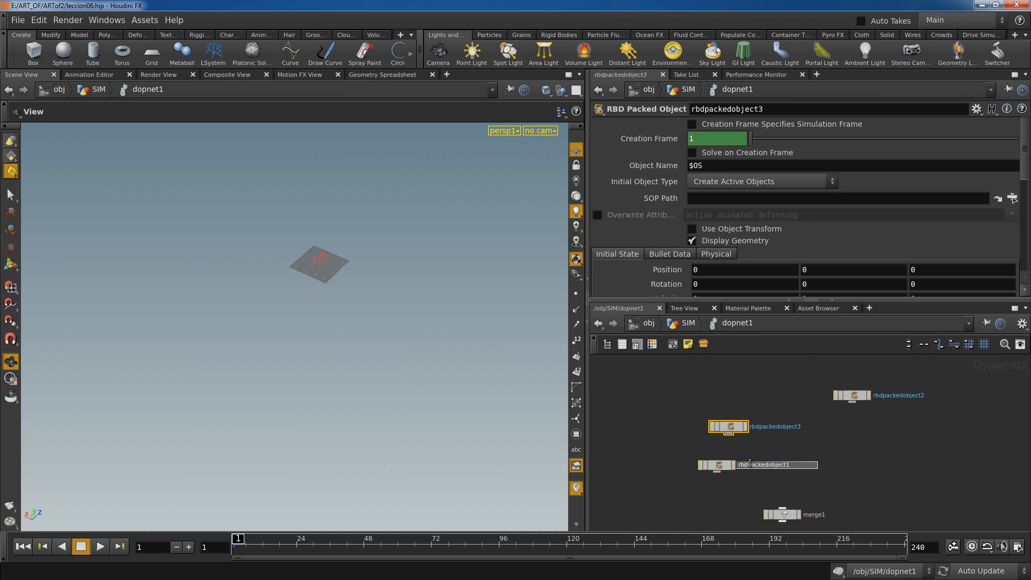
{"action": "left_click_drag", "start_coordinate": [802, 465], "coordinate": [754, 465]}
{"action": "key", "text": "BackSpace"}
{"action": "key", "text": "BackSpace"}
{"action": "type", "text": "_blue"}
{"action": "key", "text": "Return"}
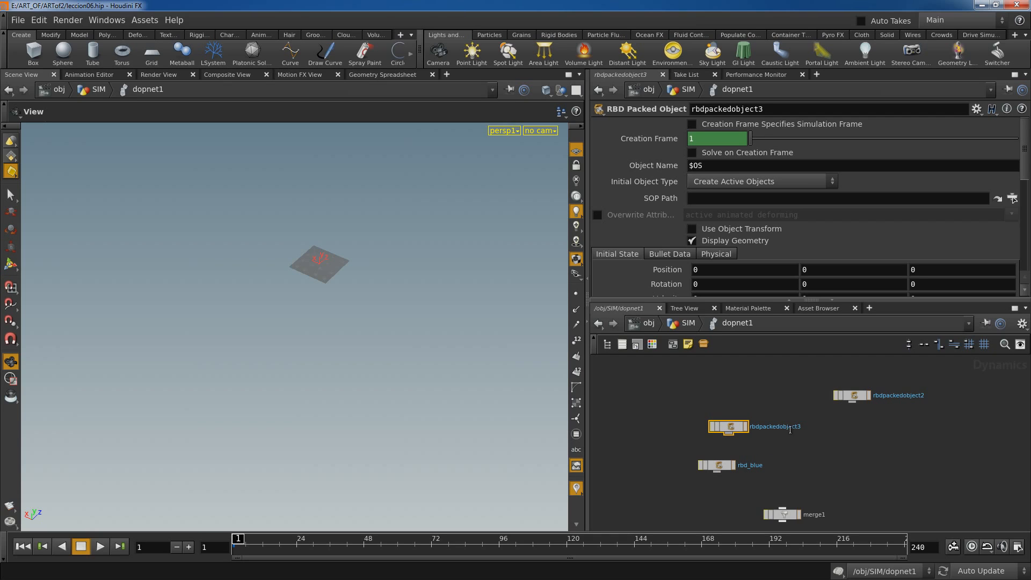
Rename the copy above rbd_blue, rbdpackedobject3, as rbd_red
{"action": "double_click", "coordinate": [764, 425]}
{"action": "left_click_drag", "start_coordinate": [759, 425], "coordinate": [830, 436]}
{"action": "key", "text": "BackSpace"}
{"action": "type", "text": "_red"}
{"action": "key", "text": "Return"}
Rename the remaining copy, rbdpackedobject2, as rbd_static
{"action": "double_click", "coordinate": [909, 396]}
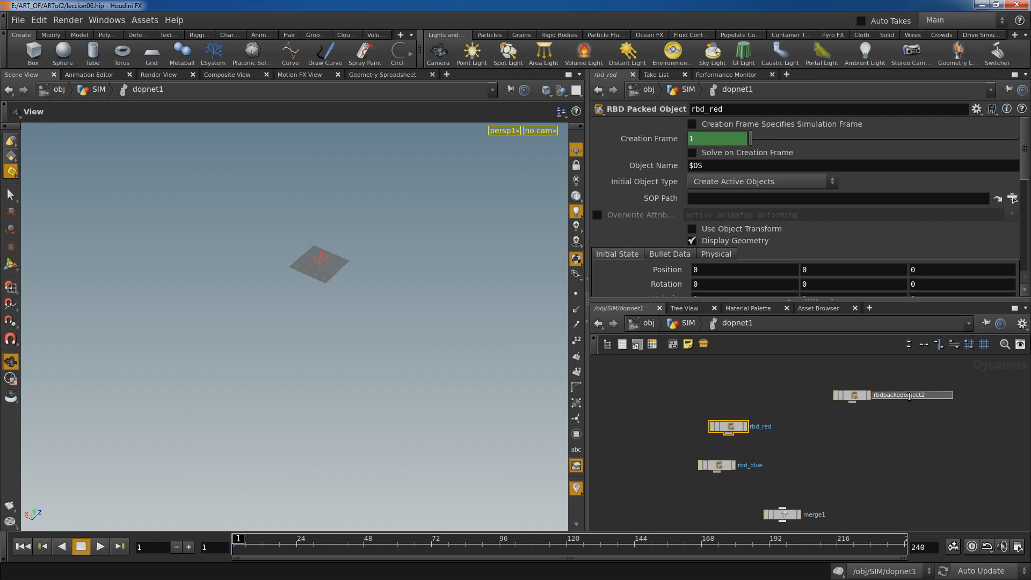
{"action": "left_click_drag", "start_coordinate": [883, 395], "coordinate": [969, 389]}
{"action": "key", "text": "BackSpace"}
{"action": "type", "text": "_static"}
{"action": "key", "text": "Return"}
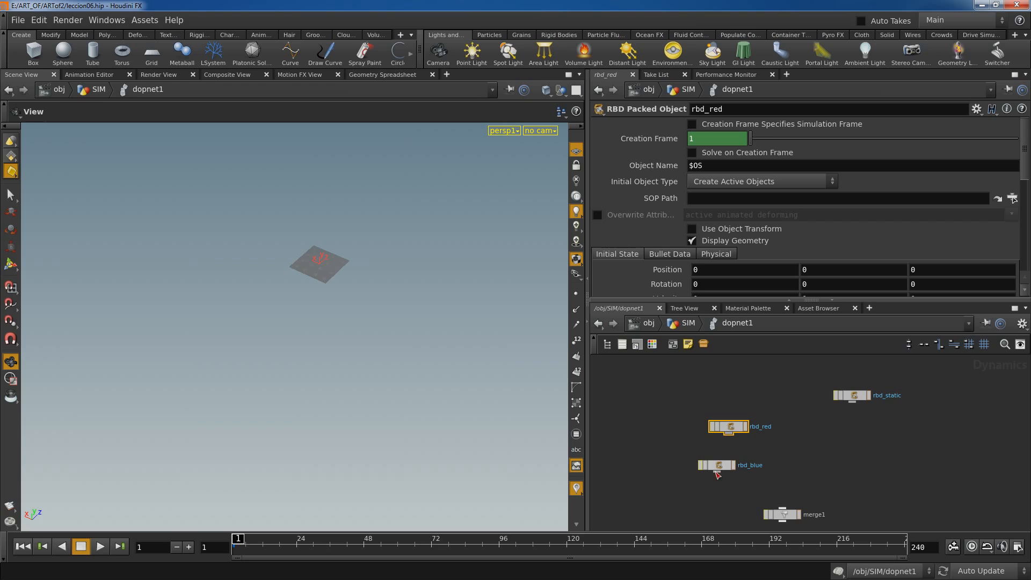
Connect rbd_blue, rbd_red and rbd_static in that order to the Merge node, and space out rbd_red and rbd_blue
{"action": "left_click_drag", "start_coordinate": [717, 473], "coordinate": [782, 507]}
{"action": "left_click_drag", "start_coordinate": [728, 434], "coordinate": [782, 507]}
{"action": "left_click_drag", "start_coordinate": [852, 403], "coordinate": [785, 507]}
{"action": "left_click_drag", "start_coordinate": [728, 426], "coordinate": [729, 387]}
{"action": "left_click_drag", "start_coordinate": [719, 466], "coordinate": [691, 461]}
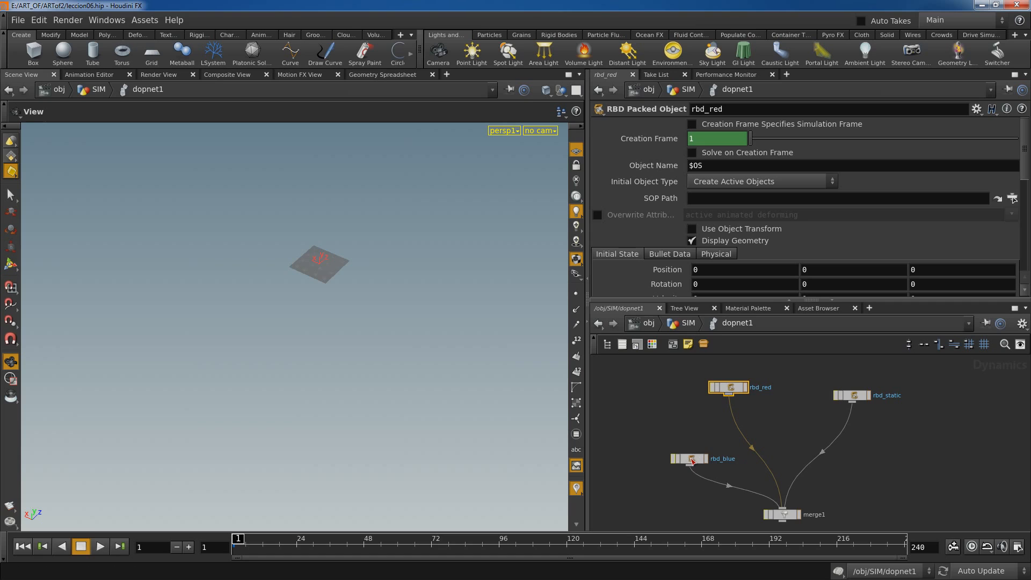
Set the SOP Path of rbd_blue to /obj/GEOMETRIA/OUT_DYNAMIC_BLUE
{"action": "left_click", "coordinate": [692, 460]}
{"action": "left_click", "coordinate": [1012, 198]}
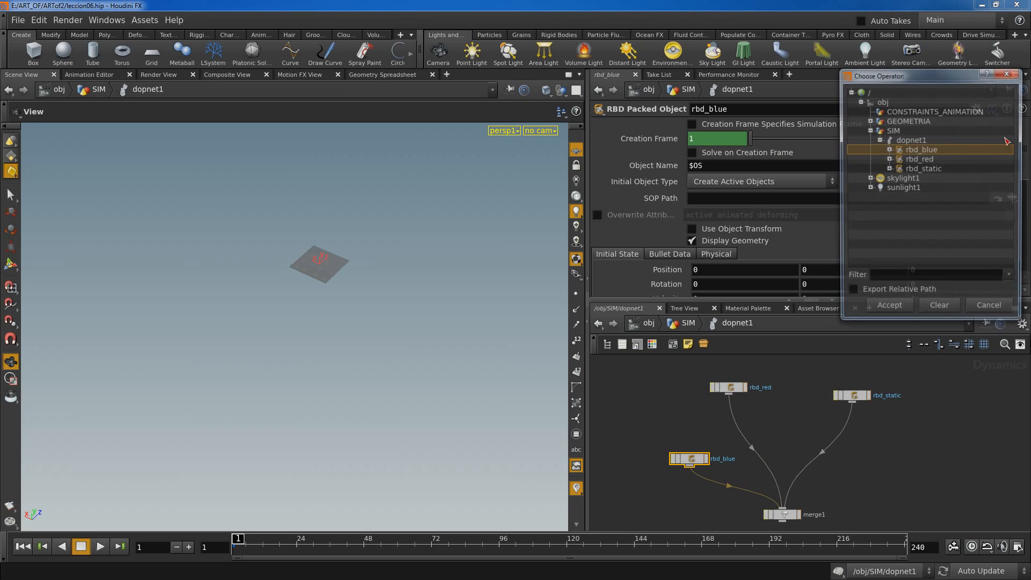
{"action": "left_click", "coordinate": [869, 120]}
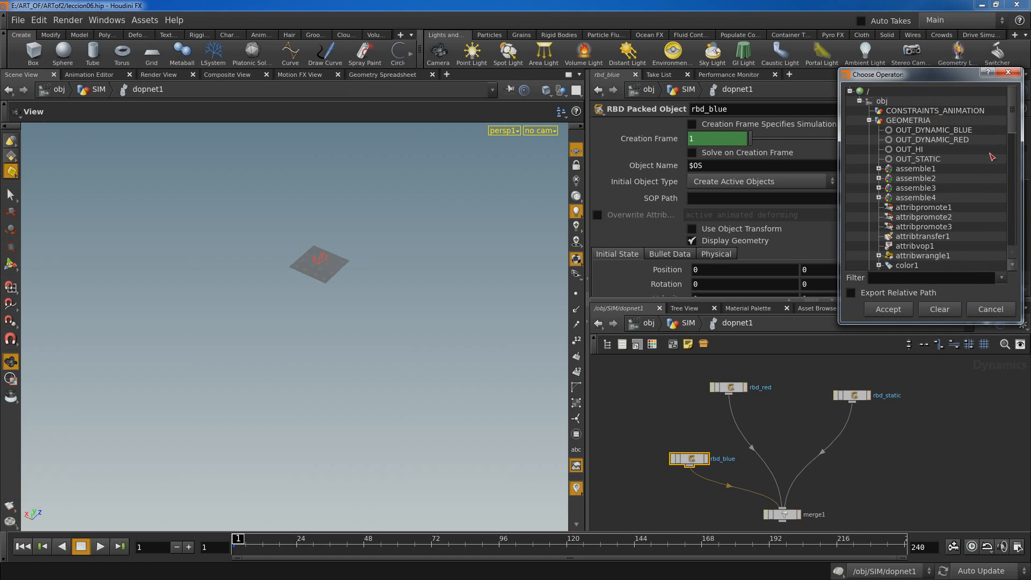
{"action": "left_click", "coordinate": [934, 130]}
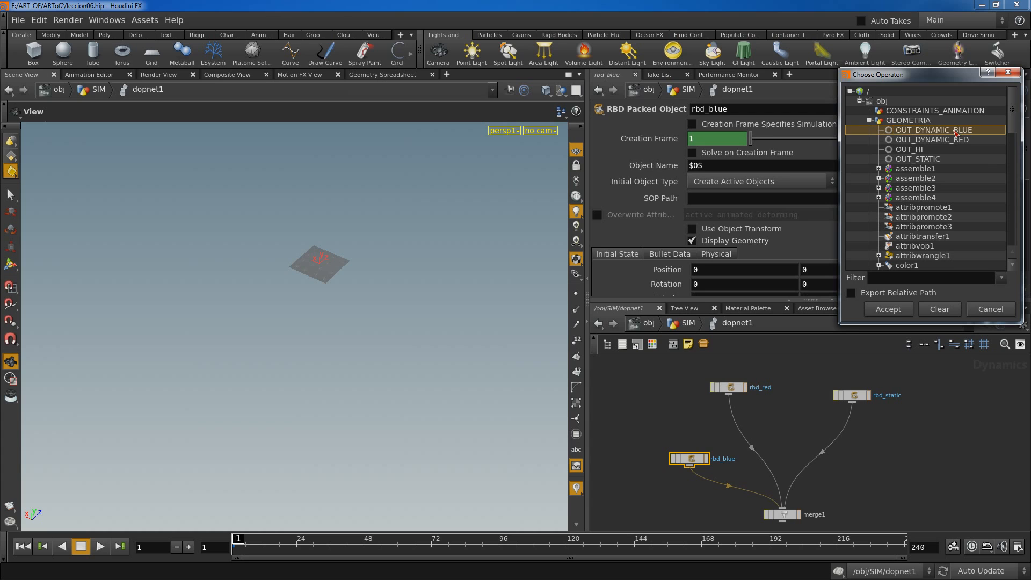
{"action": "left_click", "coordinate": [889, 310]}
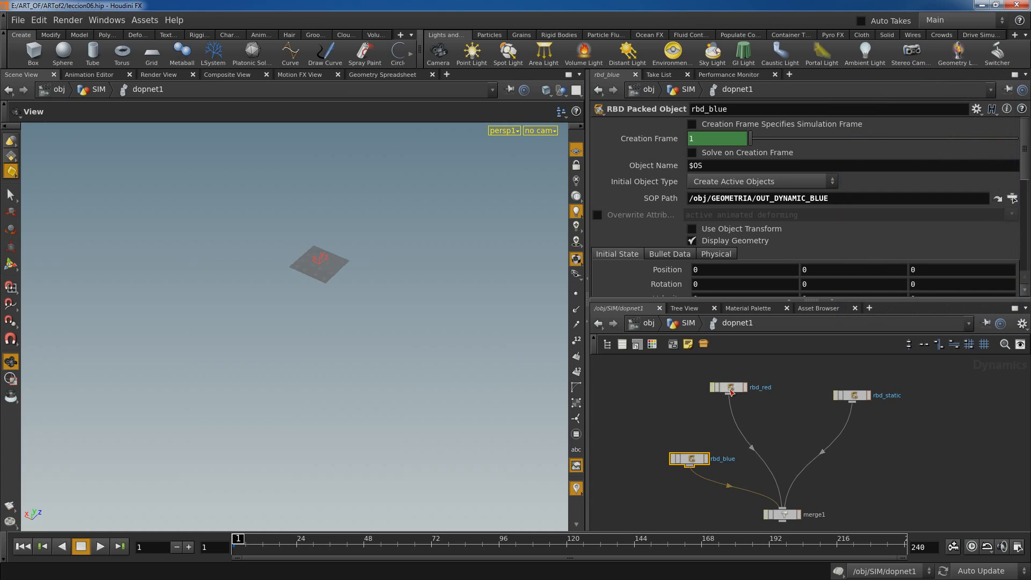
Set the SOP Path of rbd_red to OUT_DYNAMIC_RED inside GEOMETRIA
{"action": "left_click", "coordinate": [739, 388]}
{"action": "left_click", "coordinate": [1010, 199]}
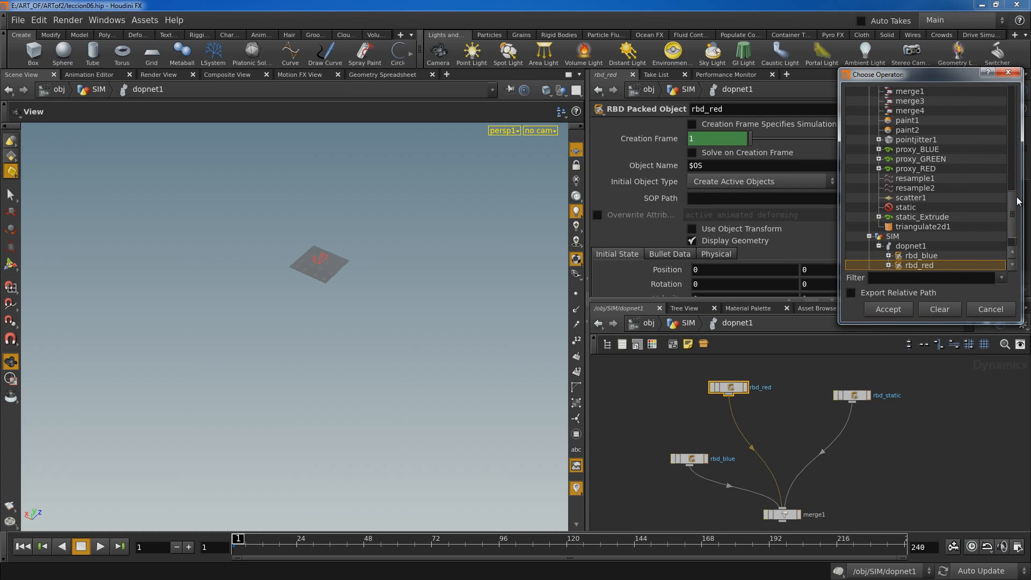
{"action": "left_click_drag", "start_coordinate": [1012, 207], "coordinate": [1013, 102]}
{"action": "left_click", "coordinate": [953, 121]}
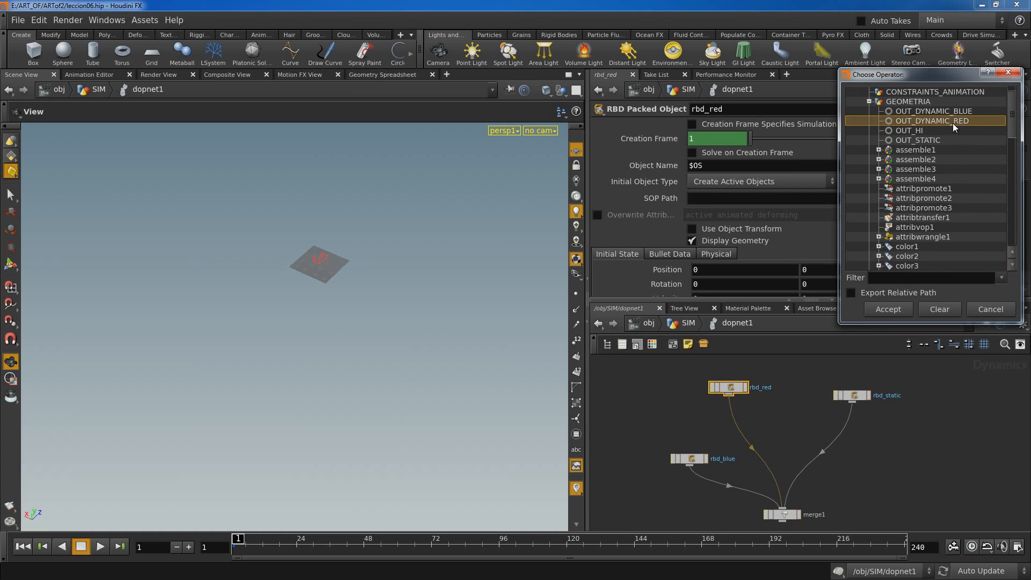
{"action": "left_click", "coordinate": [902, 309]}
Set rbd_static's SOP Path to /obj/GEOMETRIA/OUT_STATIC and its initial object type to Create Static Objects
{"action": "left_click", "coordinate": [852, 396]}
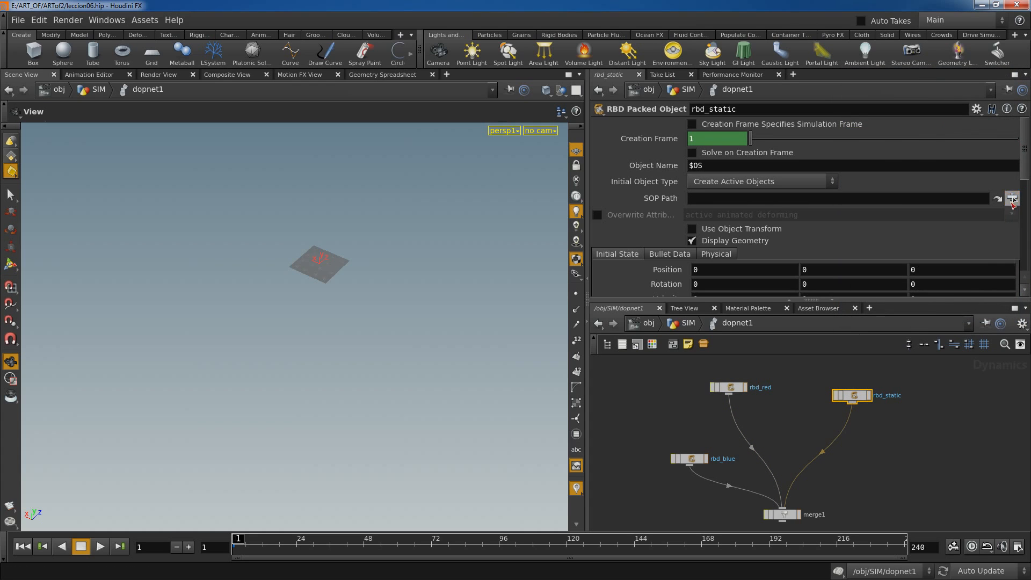
{"action": "left_click", "coordinate": [1011, 199]}
{"action": "left_click_drag", "start_coordinate": [1013, 196], "coordinate": [1005, 123]}
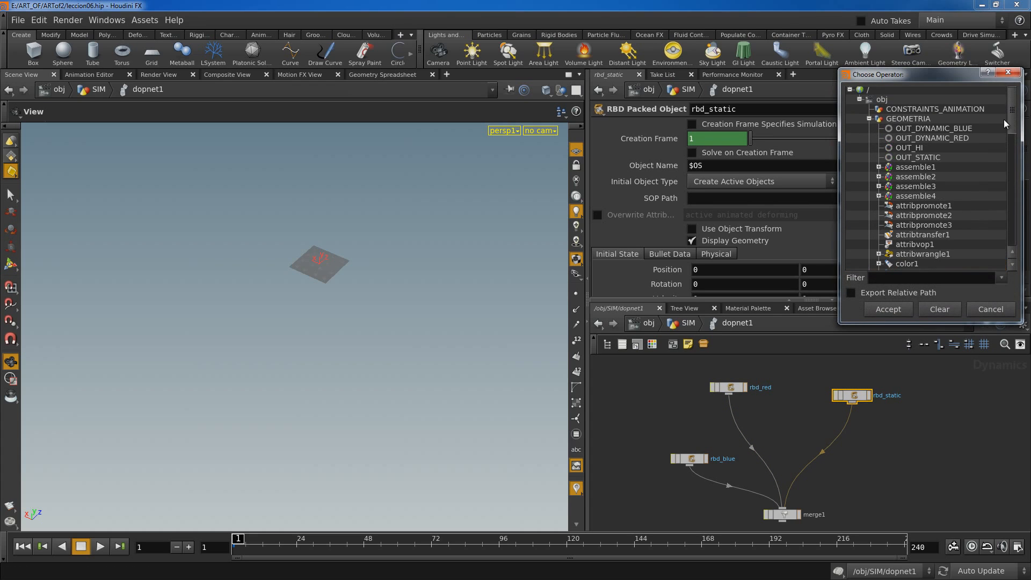
{"action": "left_click", "coordinate": [939, 157]}
{"action": "left_click", "coordinate": [887, 309]}
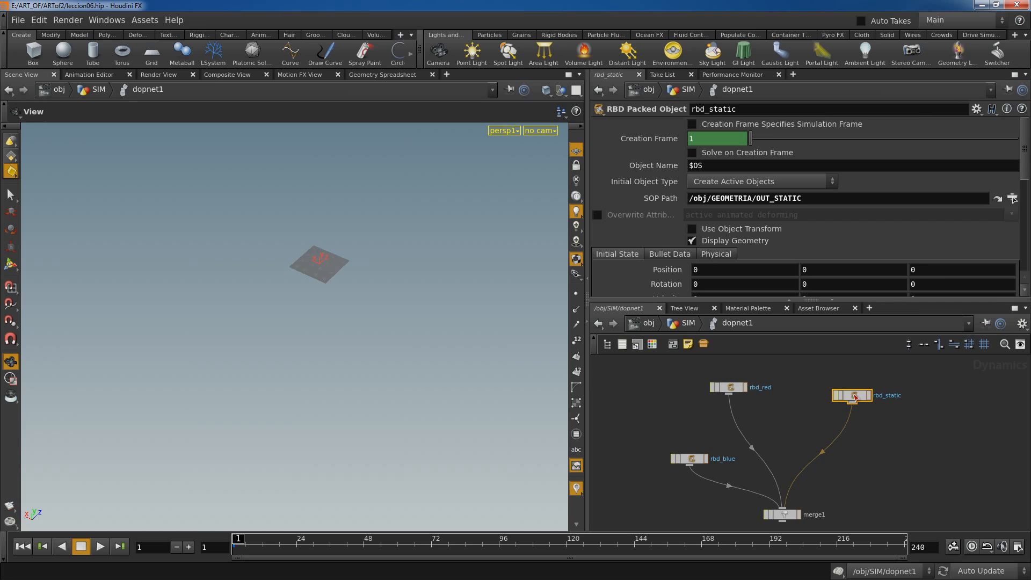
{"action": "left_click", "coordinate": [730, 182]}
{"action": "left_click", "coordinate": [732, 205]}
Wire the Merge node through the Bullet Solver and the Gravity Force node into the output node
{"action": "middle_click_drag", "start_coordinate": [902, 483], "coordinate": [906, 402]}
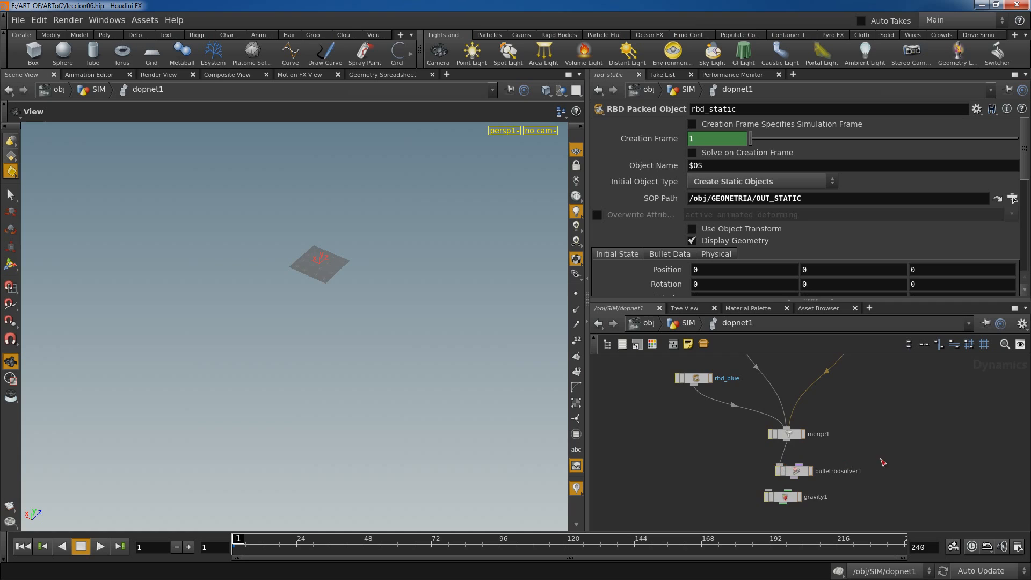
{"action": "middle_click_drag", "start_coordinate": [881, 462], "coordinate": [893, 414]}
{"action": "left_click_drag", "start_coordinate": [799, 441], "coordinate": [800, 503]}
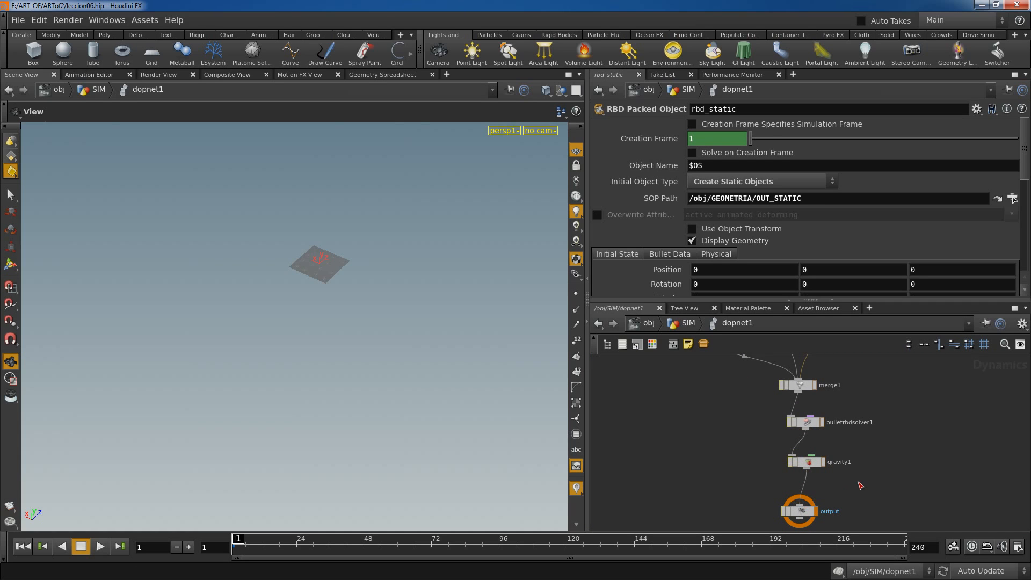
Play the first frames of the simulation, stop it and return to frame 1
{"action": "left_click", "coordinate": [100, 547]}
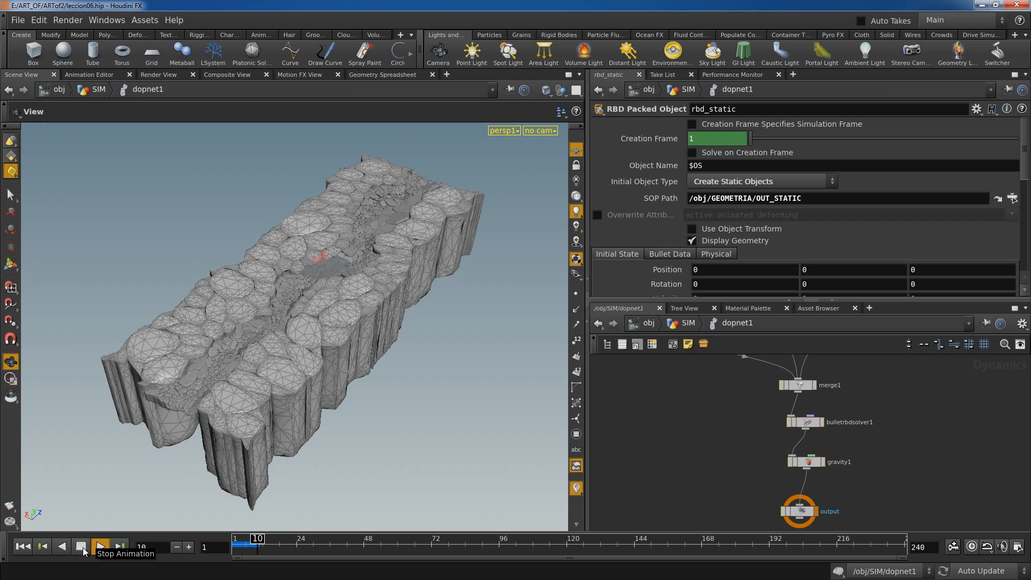
{"action": "left_click", "coordinate": [81, 546]}
{"action": "left_click", "coordinate": [23, 546]}
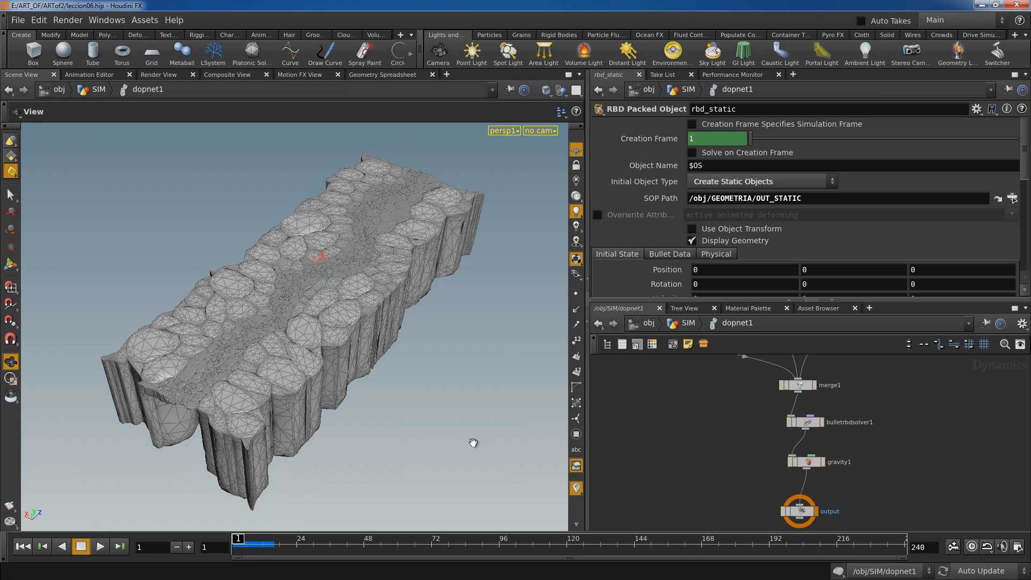
Set the physical density of rbd_blue to 78
{"action": "middle_click_drag", "start_coordinate": [720, 376], "coordinate": [733, 494]}
{"action": "left_click", "coordinate": [717, 450]}
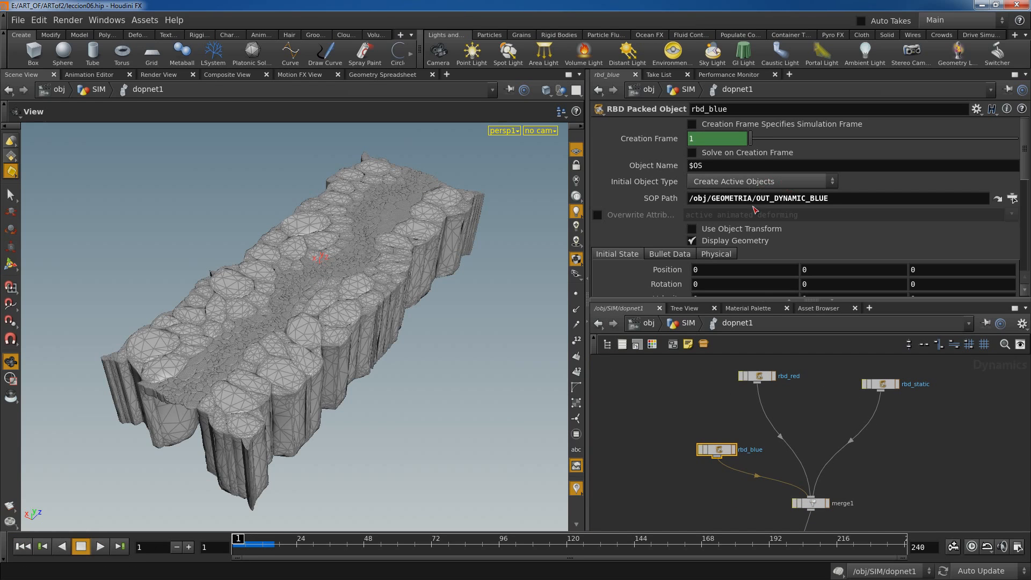
{"action": "left_click", "coordinate": [715, 254]}
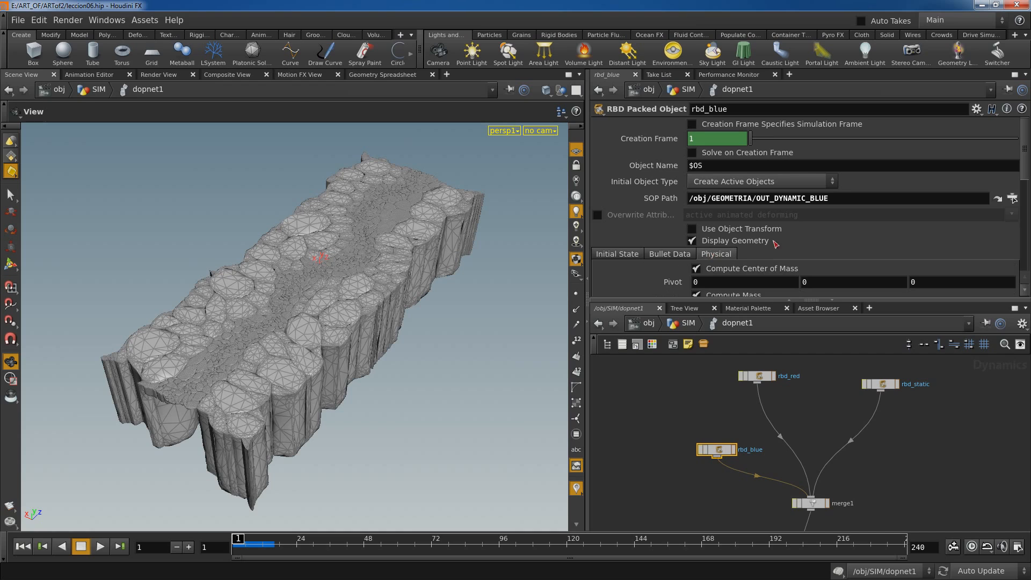
{"action": "left_click_drag", "start_coordinate": [1026, 164], "coordinate": [1026, 196]}
{"action": "left_click_drag", "start_coordinate": [728, 217], "coordinate": [665, 220]}
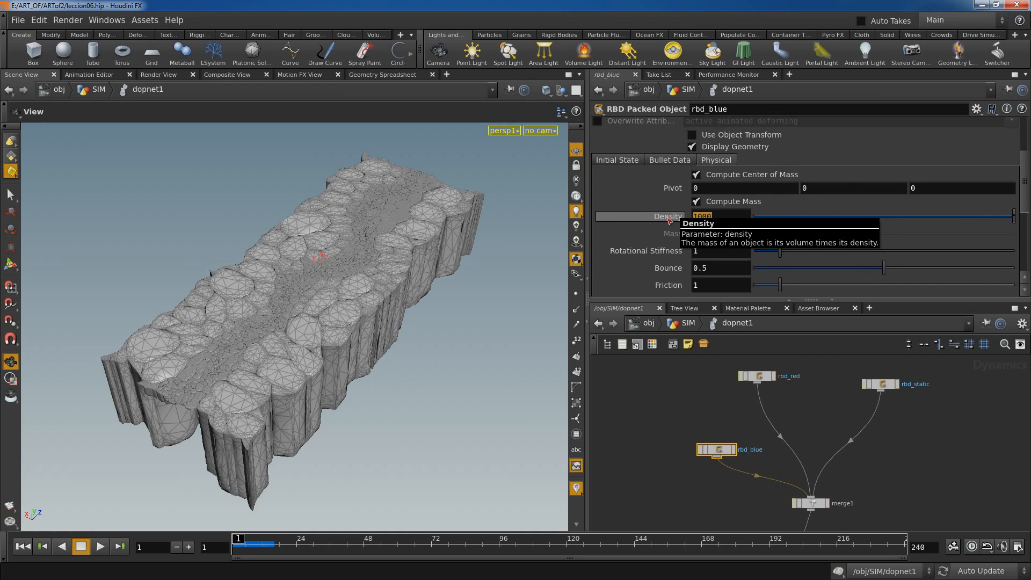
{"action": "type", "text": "78"}
{"action": "key", "text": "Return"}
Set the physical density of rbd_red to 4500
{"action": "left_click", "coordinate": [767, 378]}
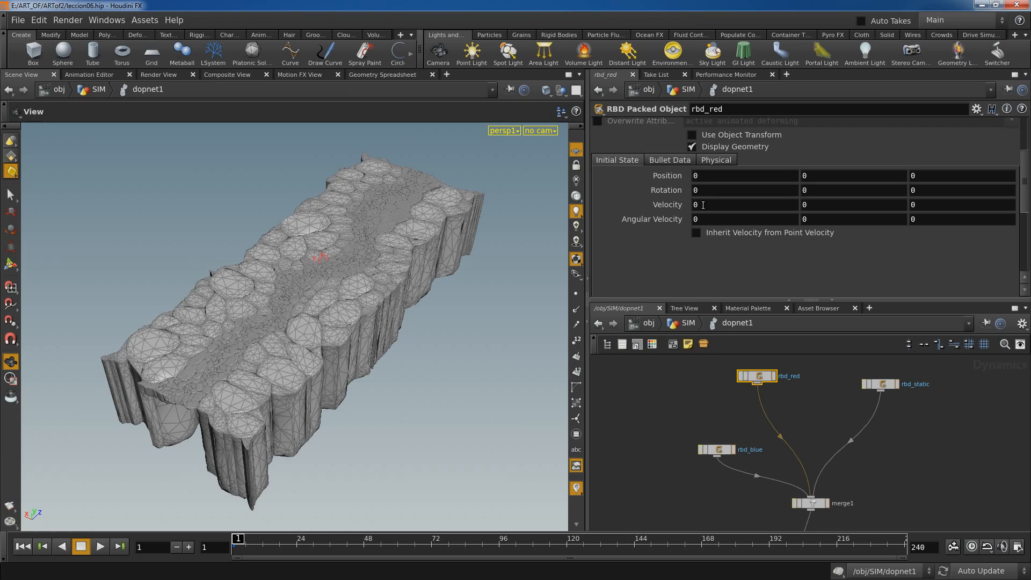
{"action": "left_click", "coordinate": [673, 160]}
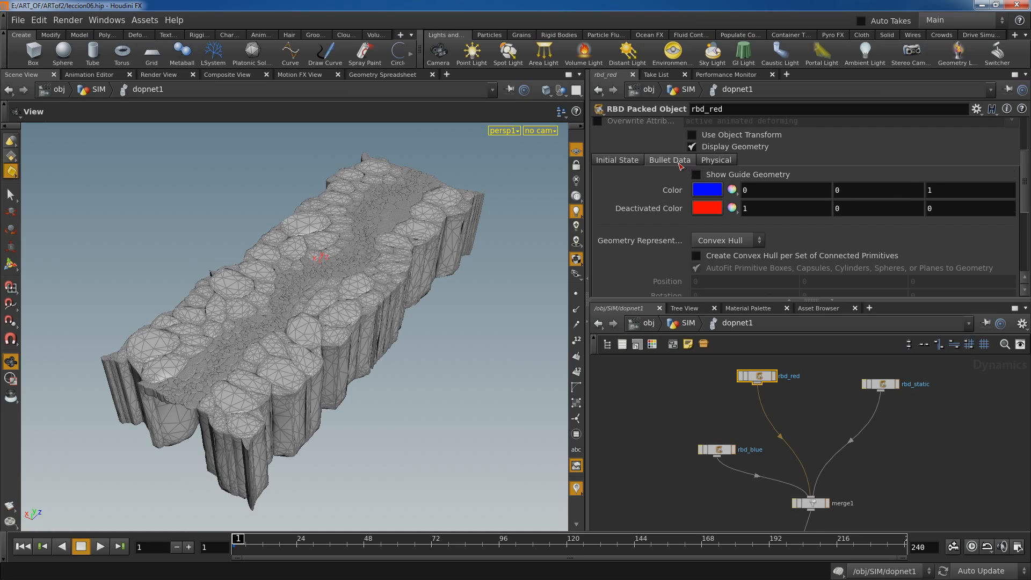
{"action": "left_click", "coordinate": [714, 160]}
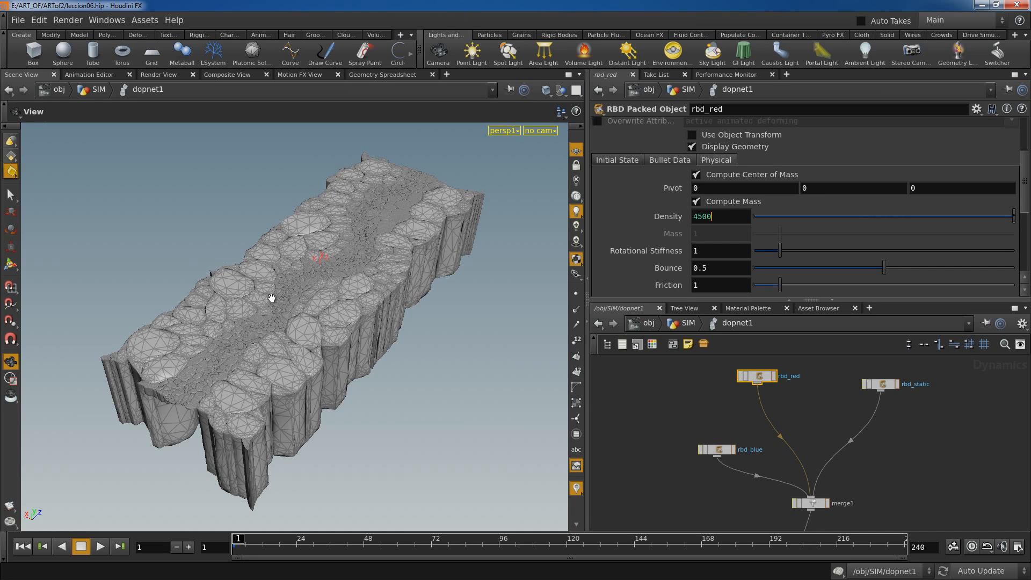
{"action": "key", "text": "Return"}
Inspect the fractured terrain's front, top and side from several angles and closer up
{"action": "left_click_drag", "start_coordinate": [391, 385], "coordinate": [433, 349]}
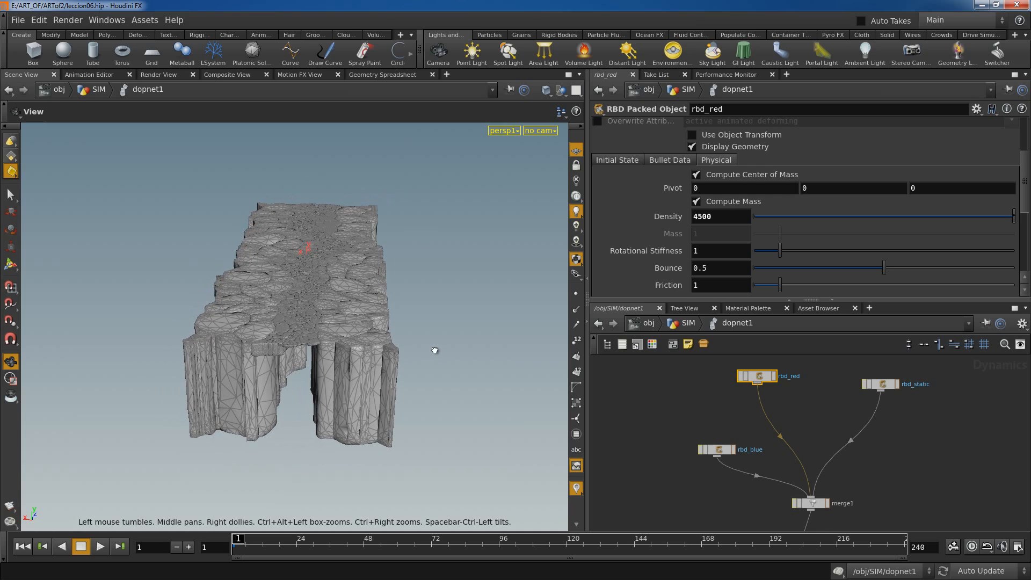
{"action": "left_click_drag", "start_coordinate": [485, 303], "coordinate": [428, 331]}
{"action": "left_click_drag", "start_coordinate": [297, 338], "coordinate": [283, 345]}
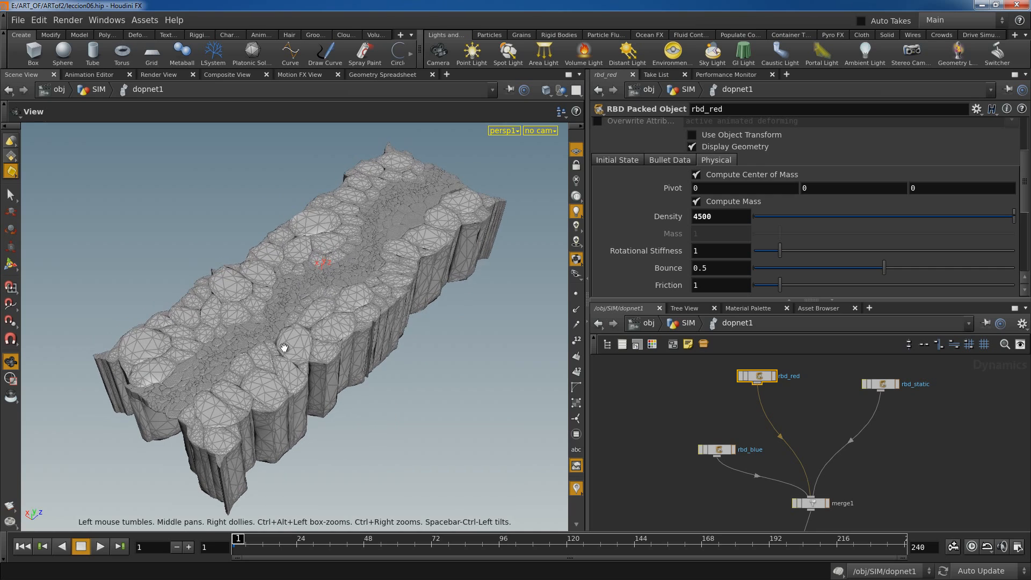
{"action": "left_click_drag", "start_coordinate": [237, 387], "coordinate": [354, 362]}
{"action": "right_click_drag", "start_coordinate": [353, 362], "coordinate": [398, 318]}
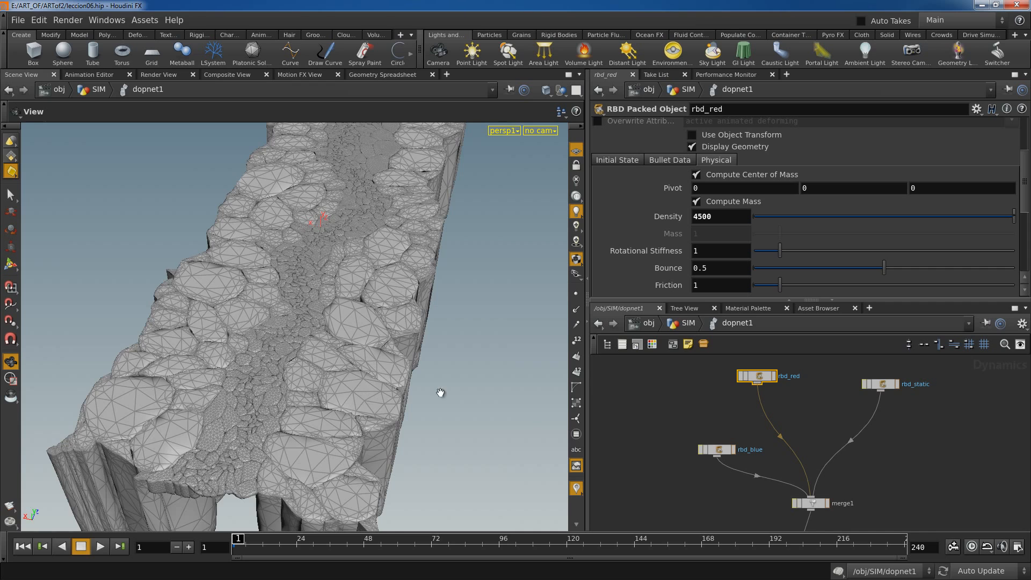
{"action": "left_click_drag", "start_coordinate": [440, 393], "coordinate": [515, 370]}
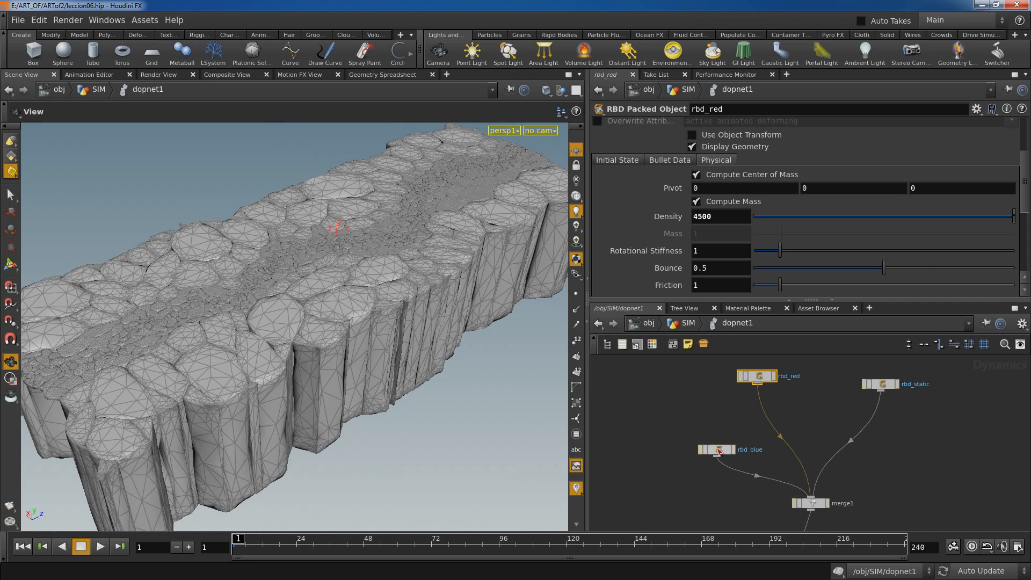
Move the rbd_blue and rbd_red nodes farther from rbd_static and leave dopnet1 for the SIM network
{"action": "left_click_drag", "start_coordinate": [719, 449], "coordinate": [710, 445]}
{"action": "left_click_drag", "start_coordinate": [757, 375], "coordinate": [720, 381]}
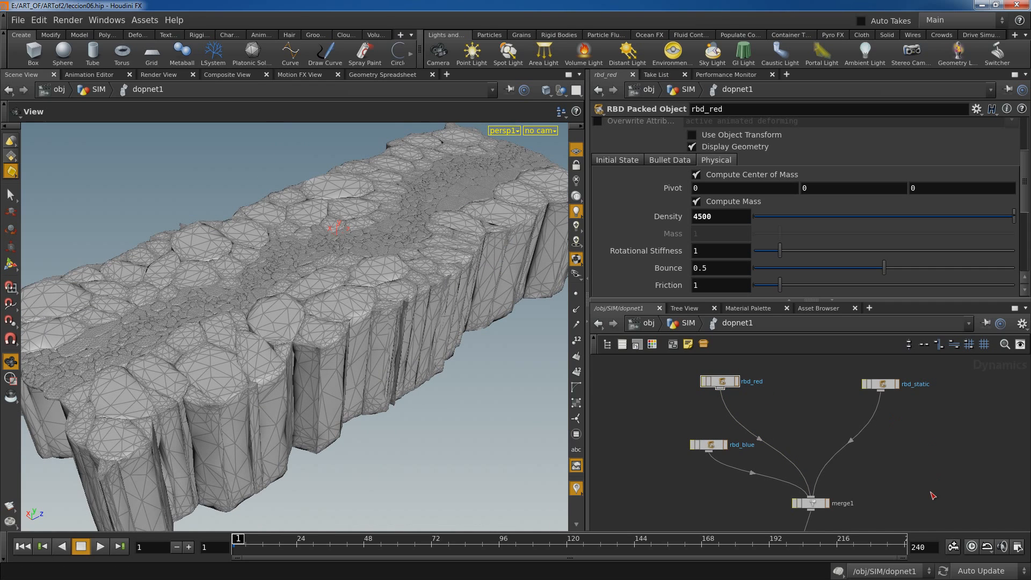
{"action": "scroll", "coordinate": [930, 487], "scroll_direction": "down", "scroll_amount": 2}
{"action": "left_click", "coordinate": [689, 325]}
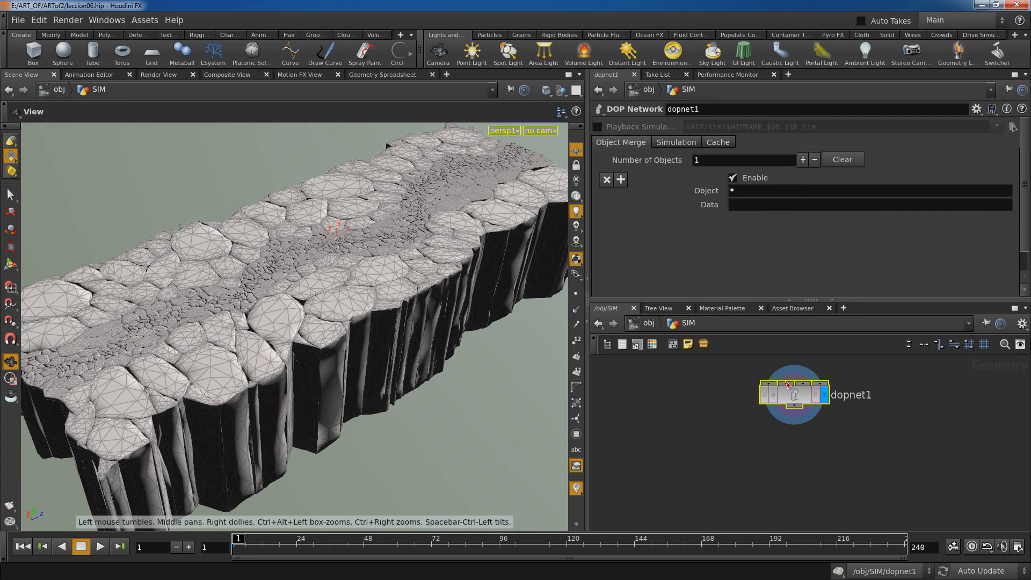
Leave the SIM network, enter CONSTRAINTS_ANIMATION and add an Object Merge node
{"action": "left_click", "coordinate": [647, 324]}
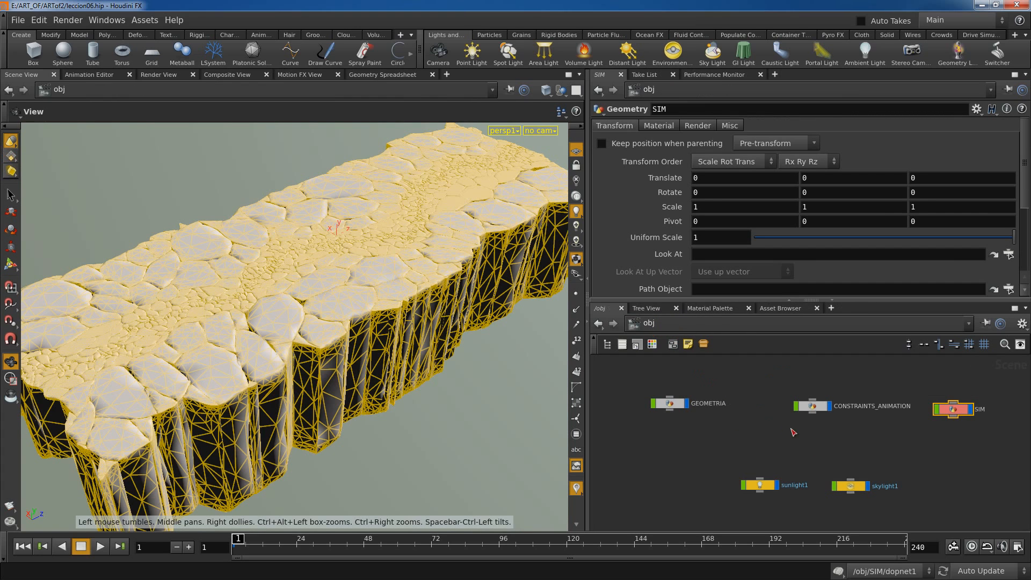
{"action": "double_click", "coordinate": [813, 406]}
{"action": "key", "text": "Tab"}
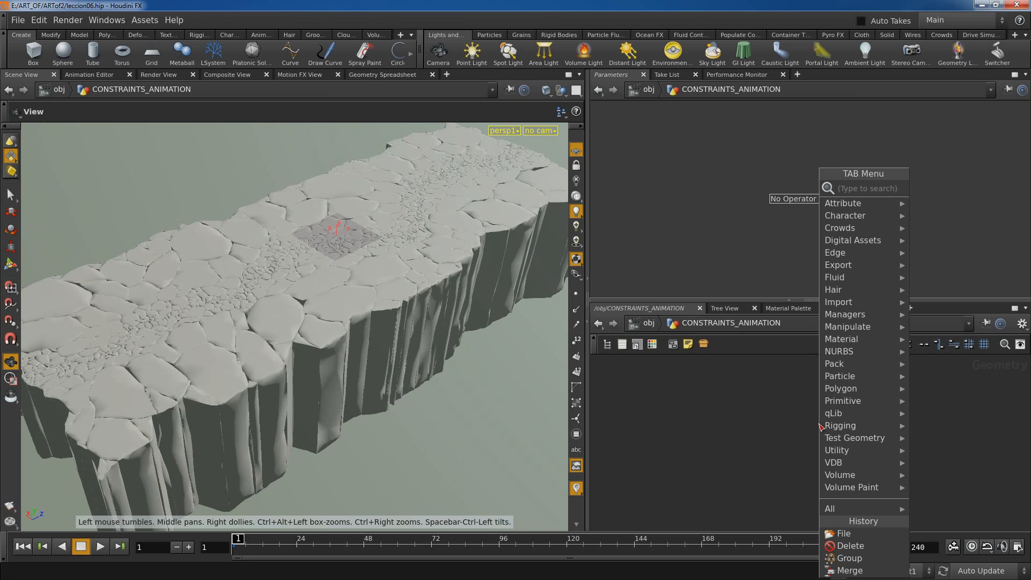
{"action": "type", "text": "obj"}
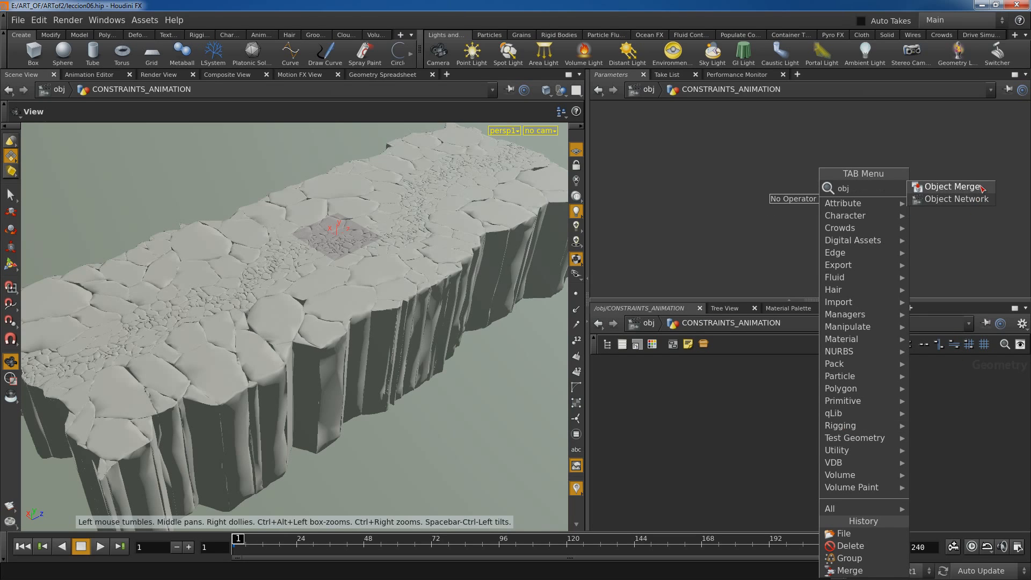
{"action": "left_click", "coordinate": [980, 188]}
{"action": "left_click", "coordinate": [714, 396]}
Make two copies of the Object Merge node and space them apart
{"action": "key", "text": "ctrl+c"}
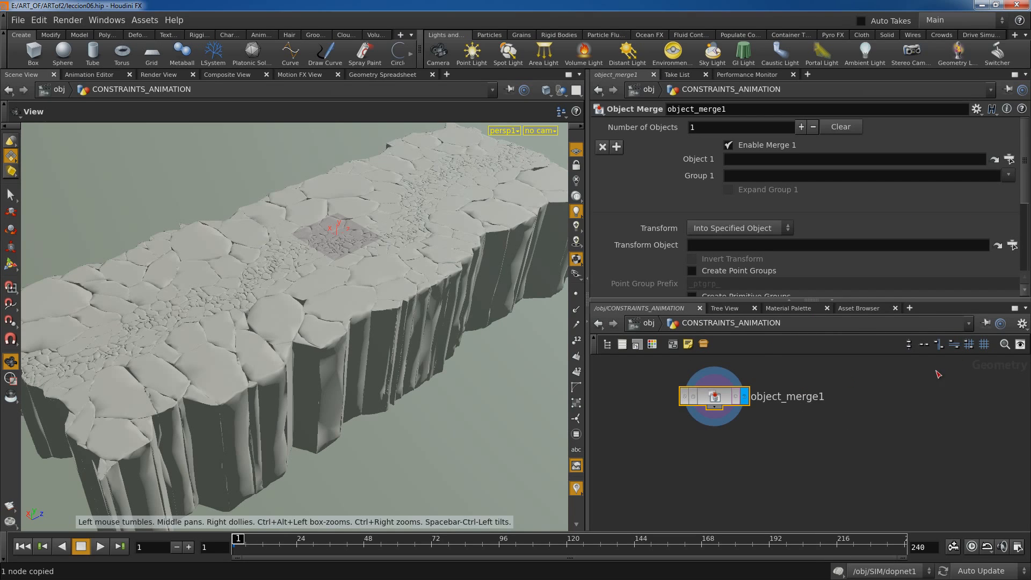
{"action": "key", "text": "ctrl+v"}
{"action": "key", "text": "ctrl+v"}
{"action": "middle_click_drag", "start_coordinate": [962, 384], "coordinate": [898, 410]}
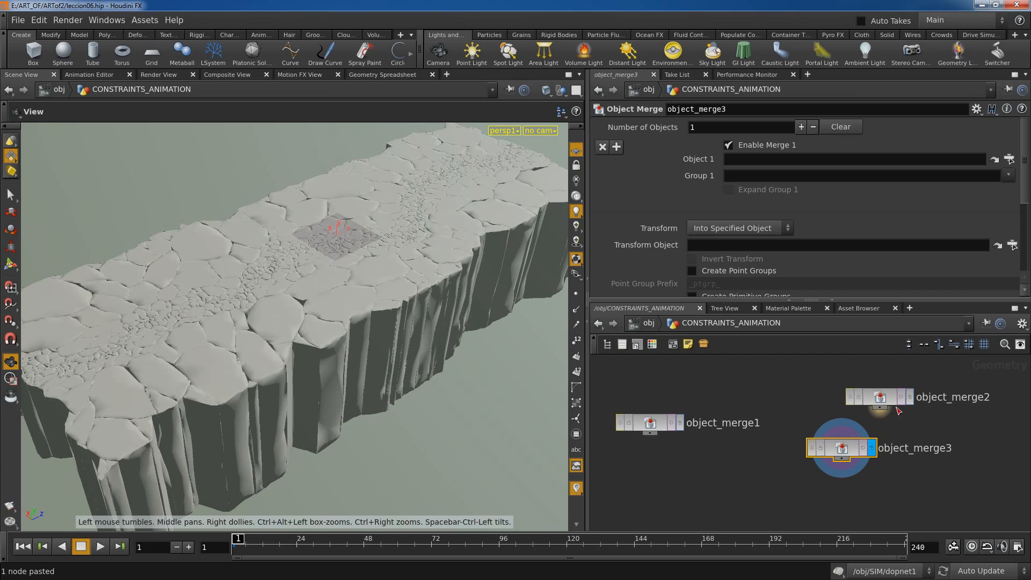
{"action": "left_click_drag", "start_coordinate": [898, 397], "coordinate": [956, 412]}
Rename object_merge1 as BLUE
{"action": "double_click", "coordinate": [723, 424]}
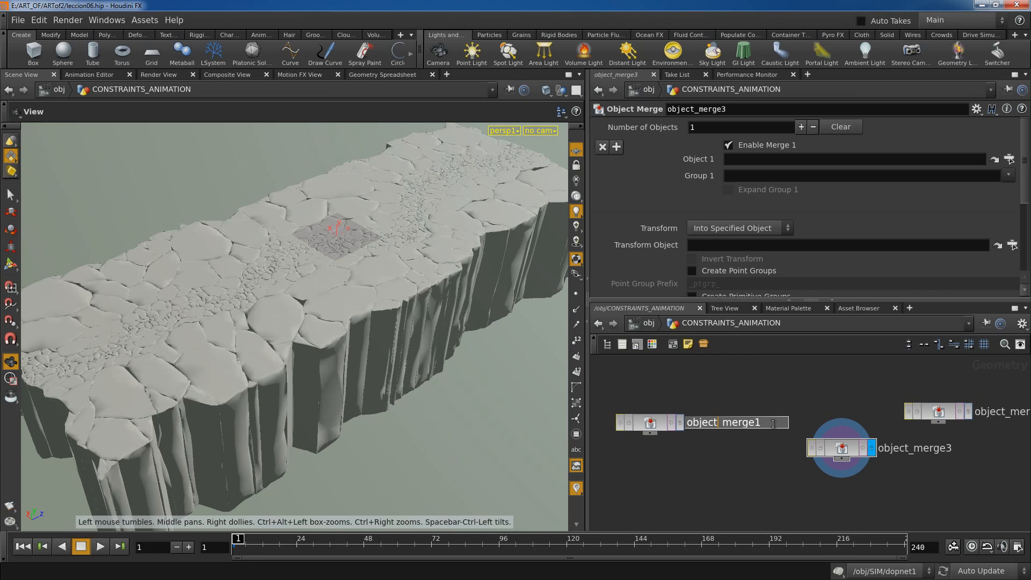
{"action": "left_click_drag", "start_coordinate": [773, 424], "coordinate": [693, 411]}
{"action": "type", "text": "BLUE"}
{"action": "key", "text": "Return"}
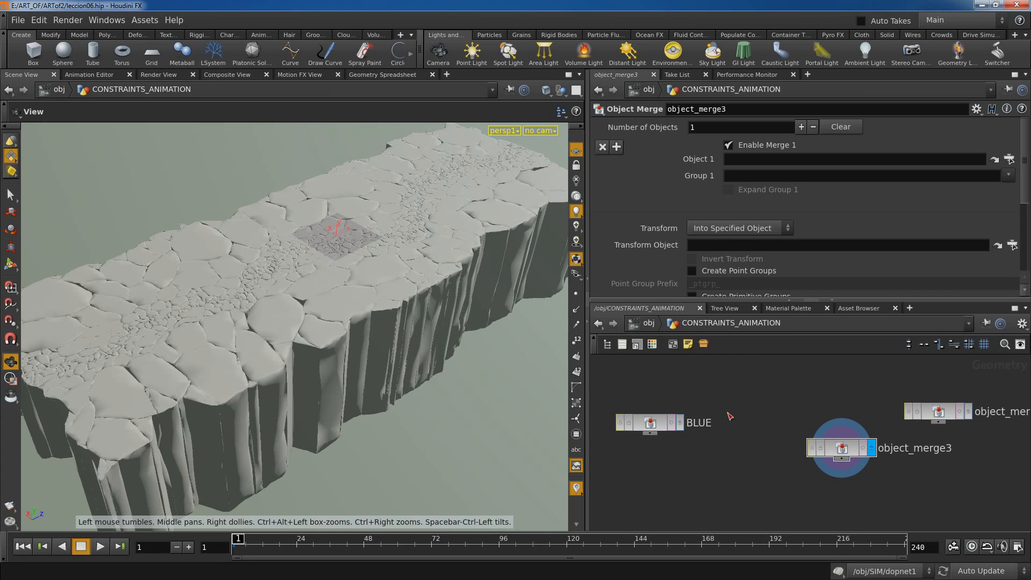
Place object_merge3 beside BLUE and rename it as RED
{"action": "left_click_drag", "start_coordinate": [803, 447], "coordinate": [751, 420]}
{"action": "double_click", "coordinate": [830, 420]}
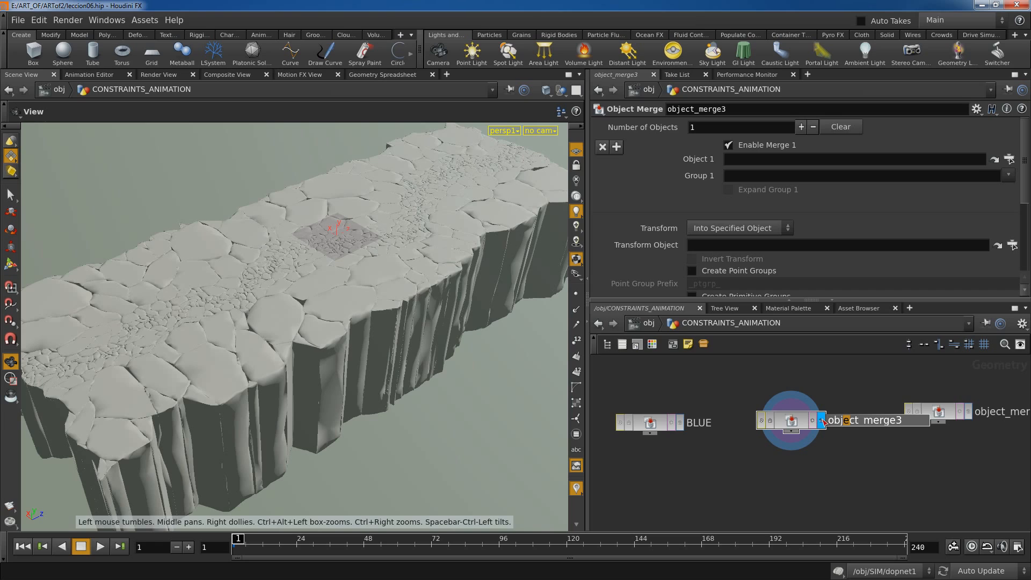
{"action": "left_click_drag", "start_coordinate": [830, 420], "coordinate": [965, 422]}
{"action": "type", "text": "RED"}
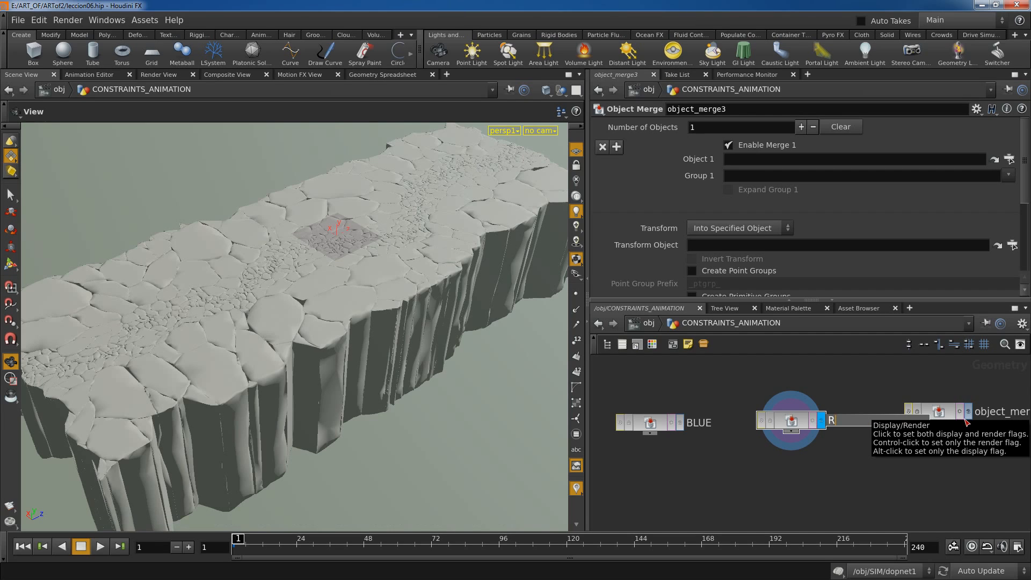
{"action": "key", "text": "Return"}
Line up the remaining Object Merge node with BLUE and RED and rename it as STATIC
{"action": "left_click_drag", "start_coordinate": [945, 419], "coordinate": [939, 433]}
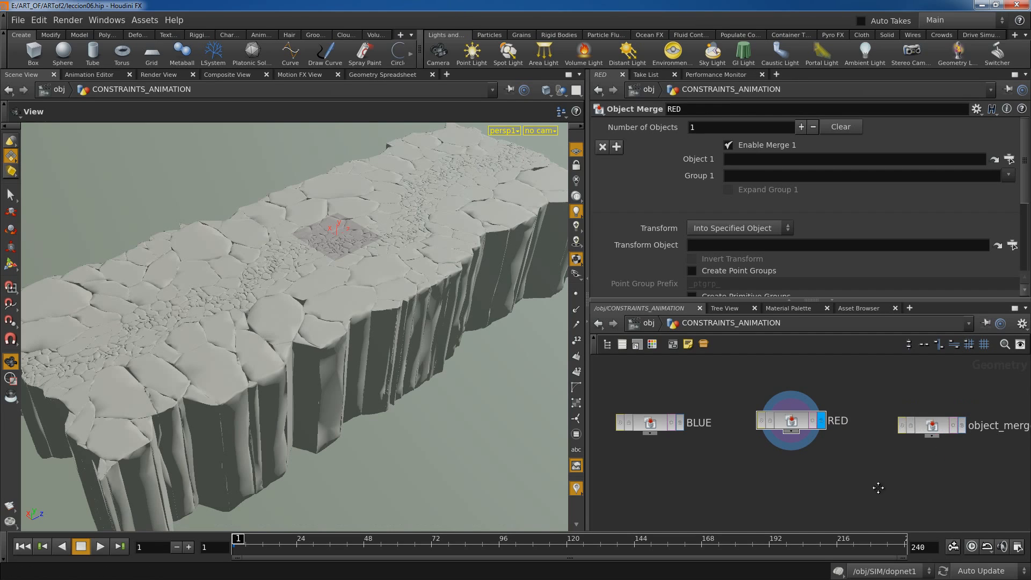
{"action": "middle_click_drag", "start_coordinate": [878, 488], "coordinate": [811, 500]}
{"action": "double_click", "coordinate": [923, 440]}
{"action": "left_click_drag", "start_coordinate": [902, 437], "coordinate": [1026, 439]}
{"action": "type", "text": "S"}
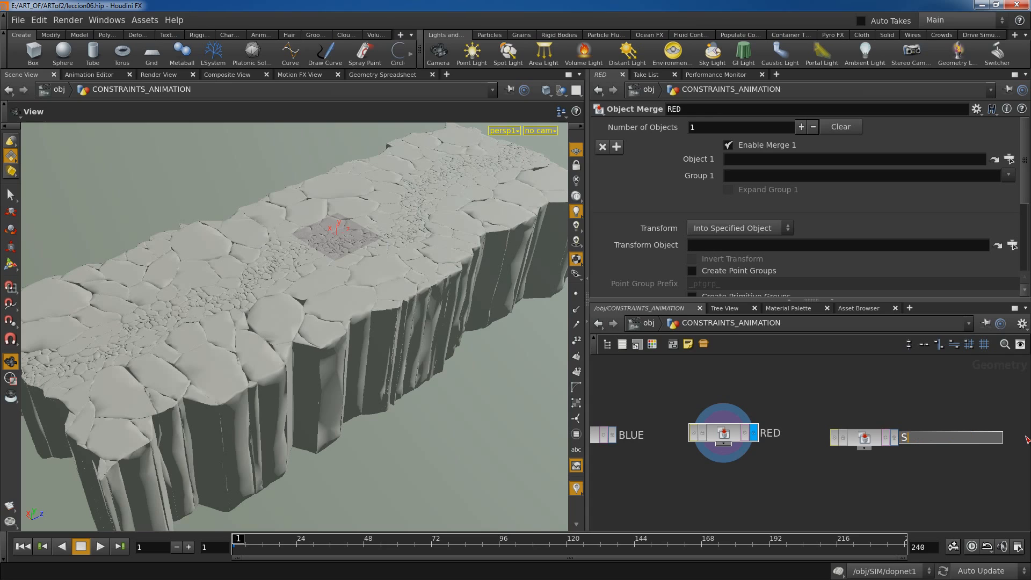
{"action": "type", "text": "TATIC"}
{"action": "key", "text": "Return"}
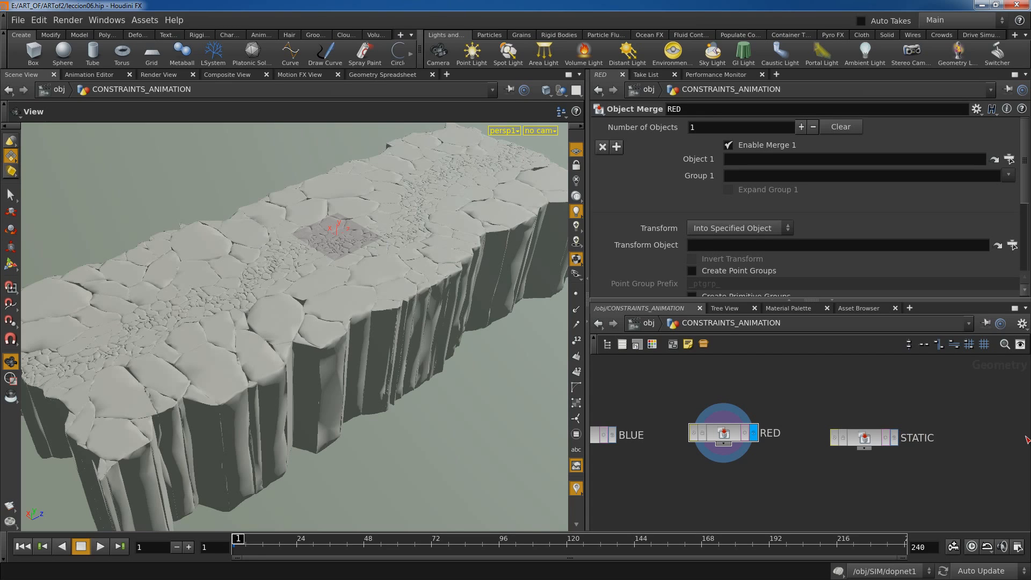
{"action": "scroll", "coordinate": [816, 481], "scroll_direction": "down", "scroll_amount": 3}
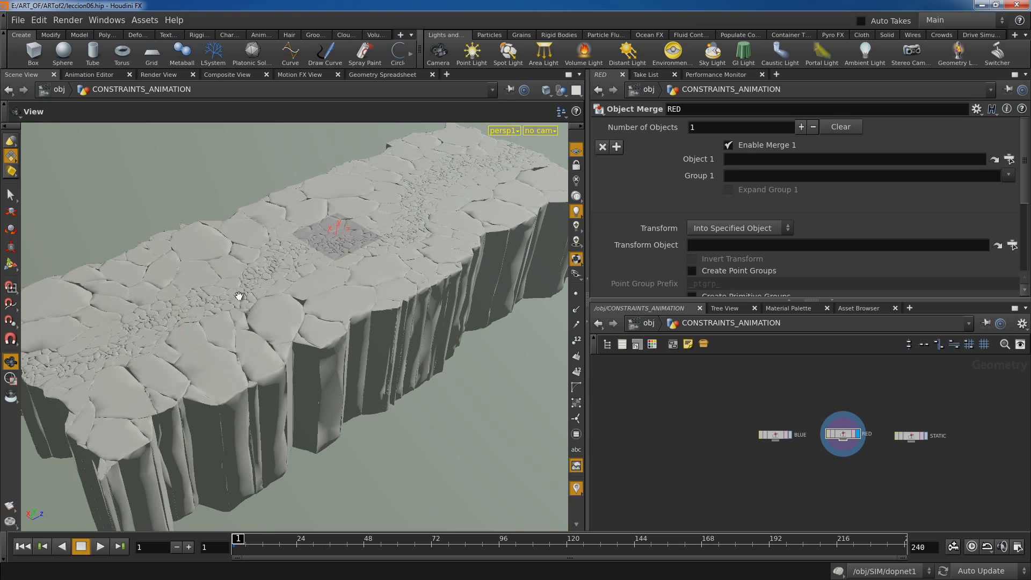
Add a Sphere node to the CONSTRAINTS_ANIMATION network, apart from the BLUE, RED and STATIC nodes
{"action": "left_click_drag", "start_coordinate": [324, 281], "coordinate": [412, 192]}
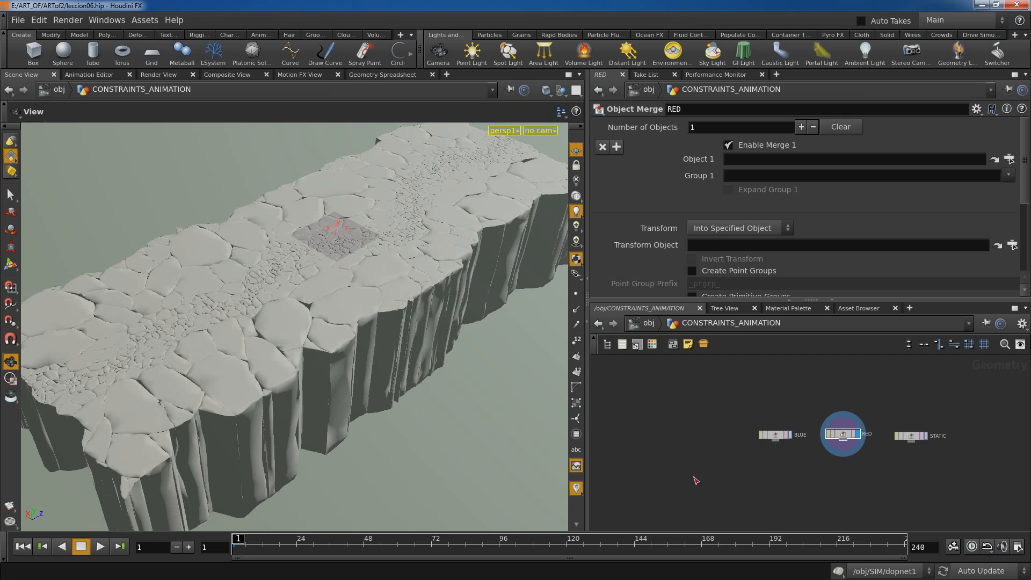
{"action": "key", "text": "Tab"}
{"action": "type", "text": "sphere"}
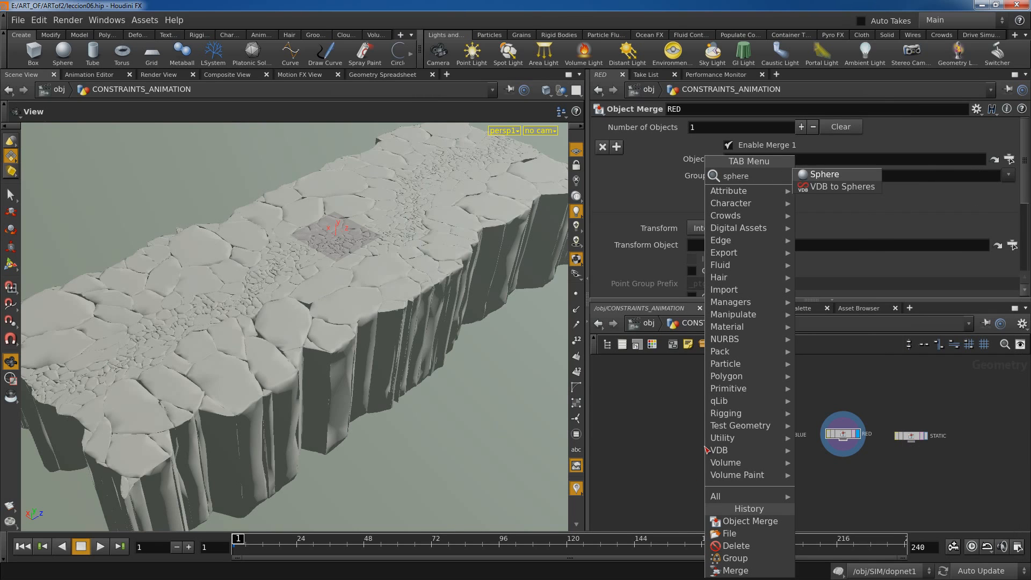
{"action": "key", "text": "Return"}
{"action": "left_click", "coordinate": [663, 430]}
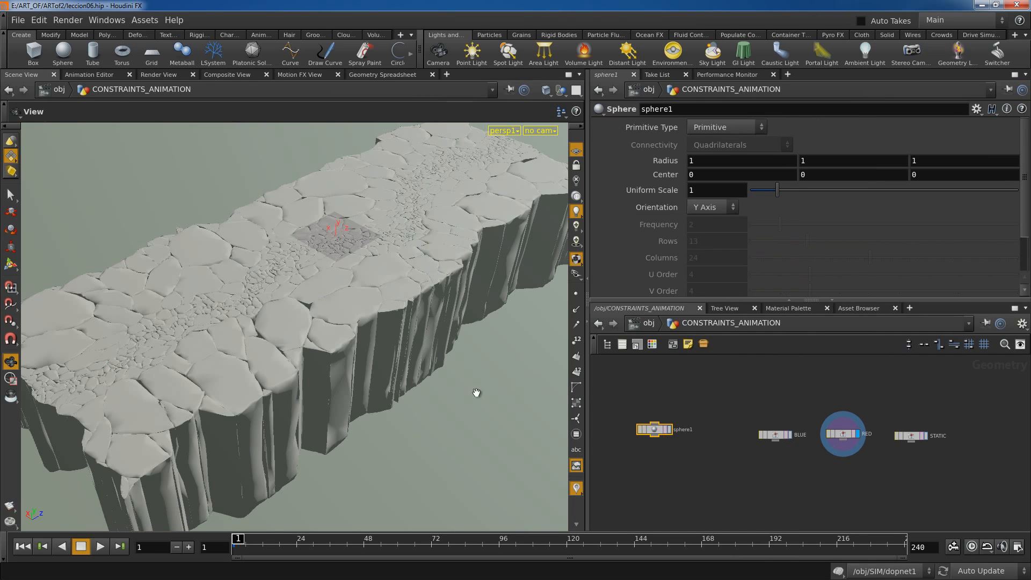
Add a Transform node below sphere1, connect it to the sphere and turn on its template display
{"action": "left_click_drag", "start_coordinate": [477, 393], "coordinate": [468, 379]}
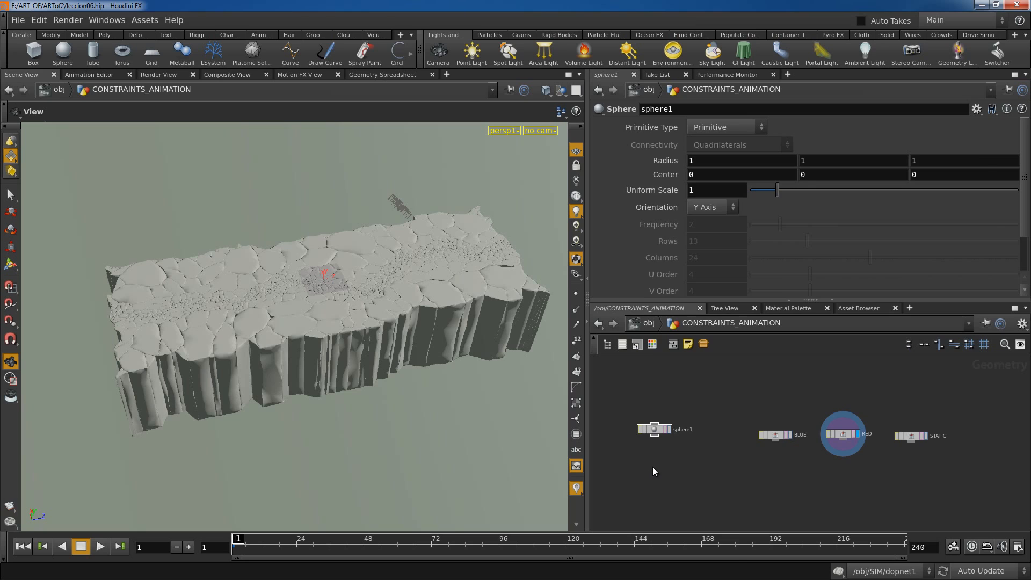
{"action": "key", "text": "Tab"}
{"action": "type", "text": "tra"}
{"action": "left_click", "coordinate": [779, 187]}
{"action": "left_click", "coordinate": [660, 451]}
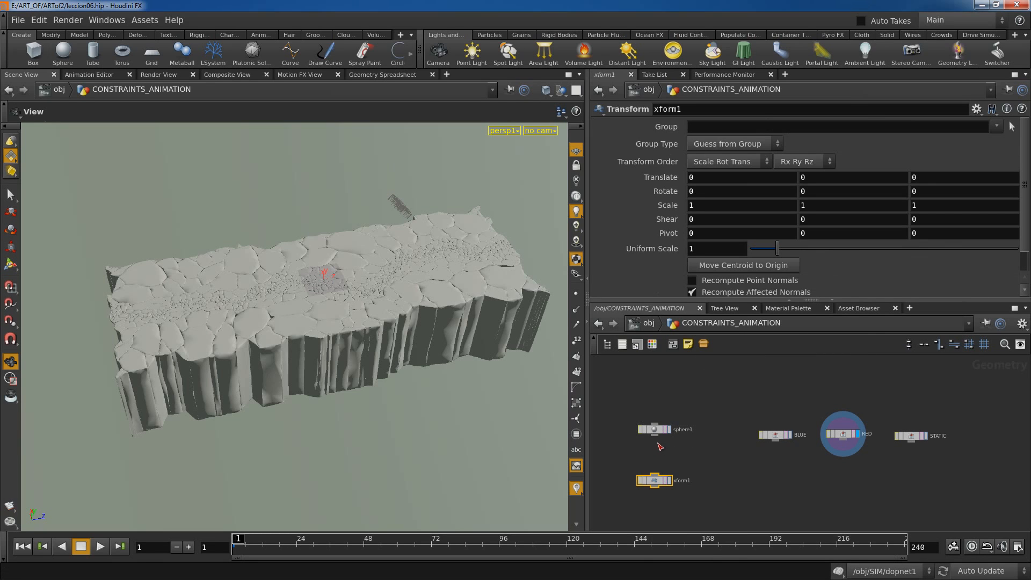
{"action": "left_click", "coordinate": [666, 483]}
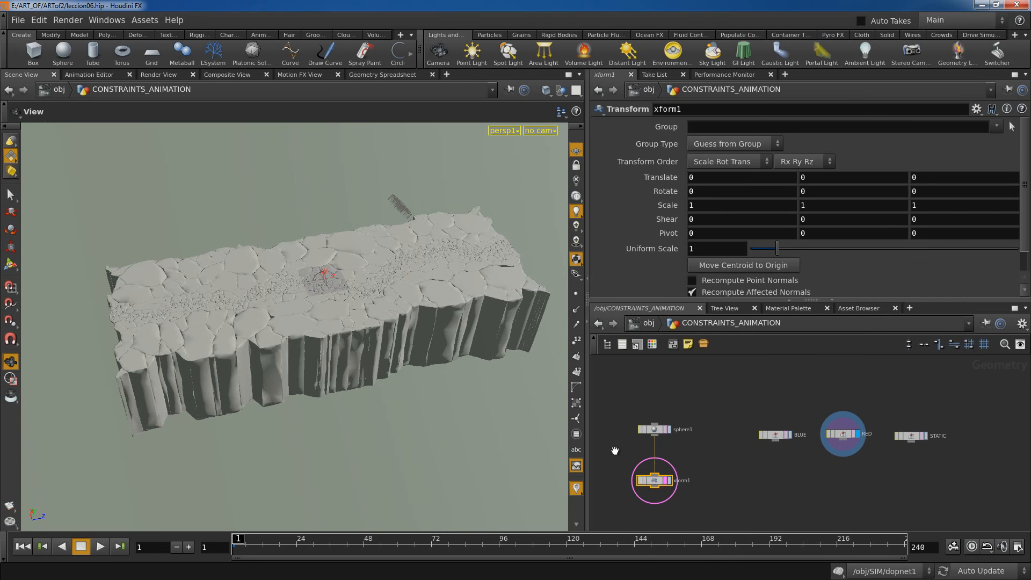
Hide the SIM and GEOMETRIA objects at object level and return inside CONSTRAINTS_ANIMATION
{"action": "left_click", "coordinate": [649, 322]}
{"action": "left_click", "coordinate": [971, 409]}
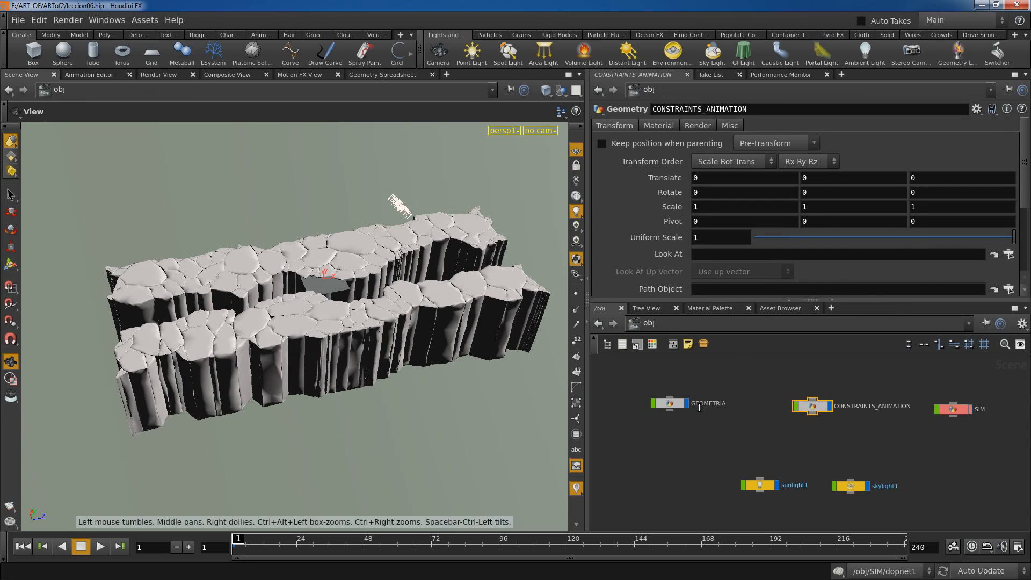
{"action": "double_click", "coordinate": [811, 407]}
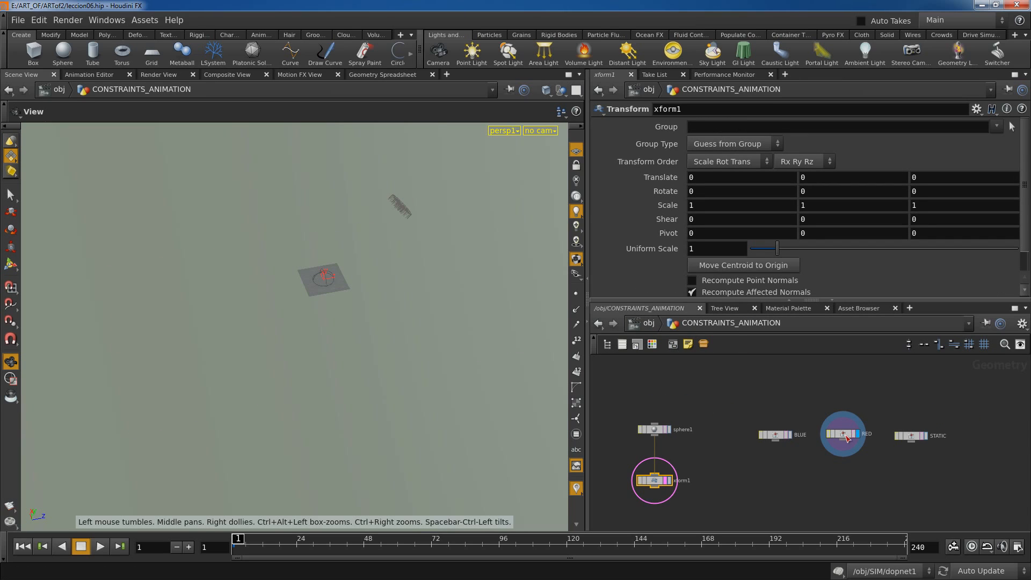
Display the BLUE node and set its merged object to OUT_DYNAMIC_BLUE from GEOMETRIA
{"action": "left_click", "coordinate": [843, 435]}
{"action": "left_click", "coordinate": [791, 436]}
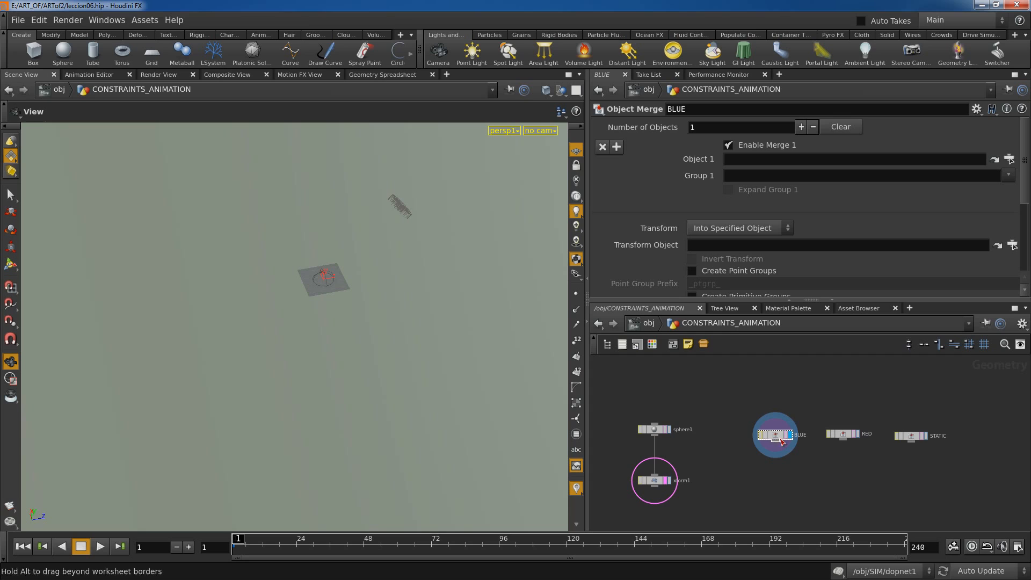
{"action": "left_click", "coordinate": [1010, 161]}
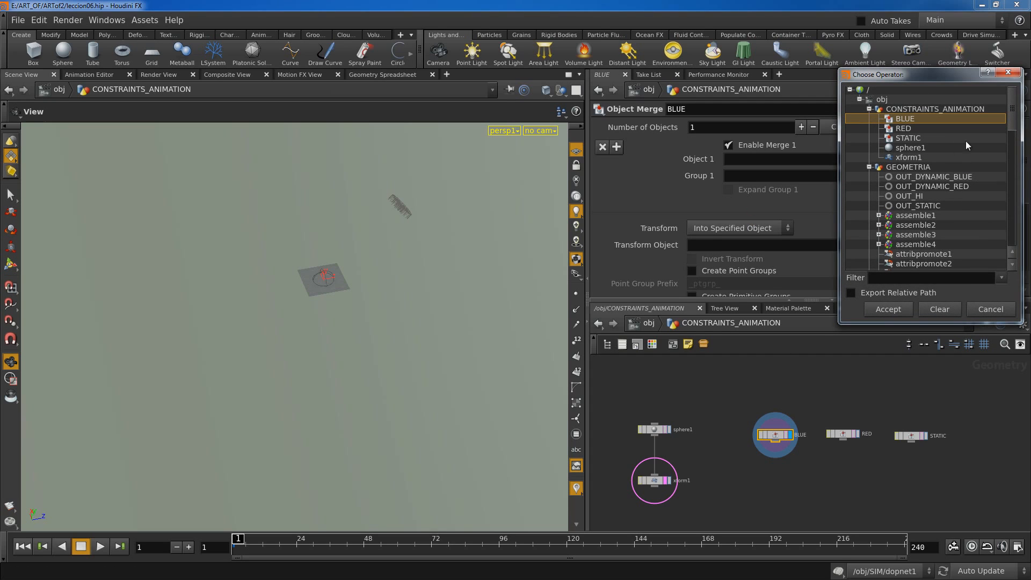
{"action": "left_click", "coordinate": [932, 176]}
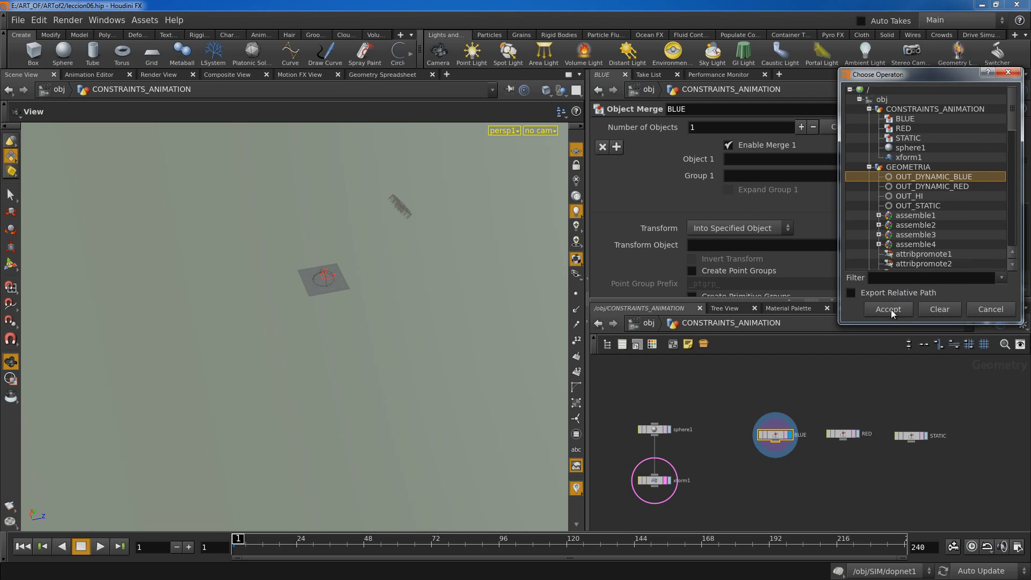
{"action": "left_click", "coordinate": [888, 309]}
Set the RED node's merged object to OUT_DYNAMIC_RED from GEOMETRIA
{"action": "left_click", "coordinate": [842, 433]}
{"action": "left_click", "coordinate": [1010, 160]}
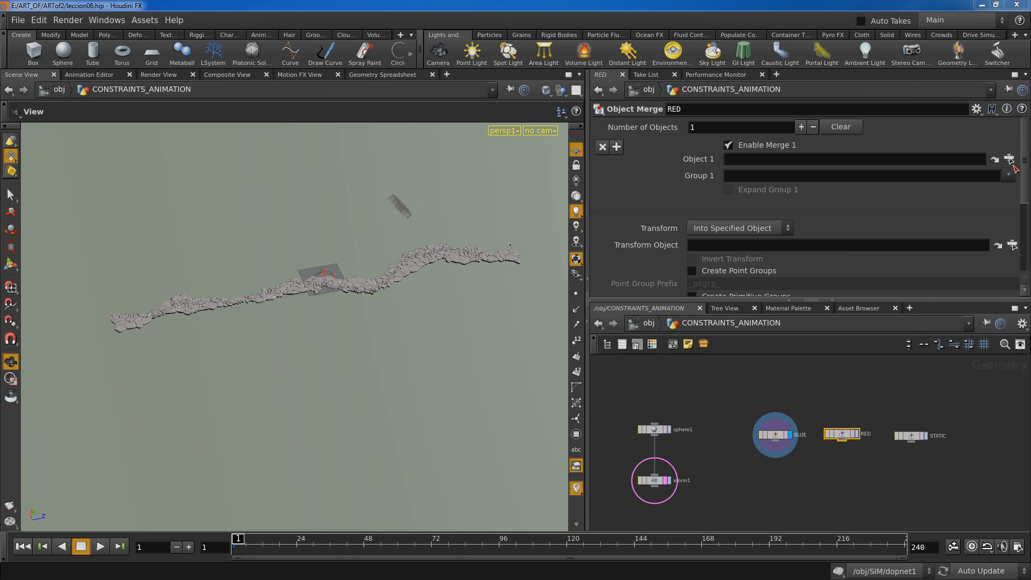
{"action": "left_click", "coordinate": [948, 186]}
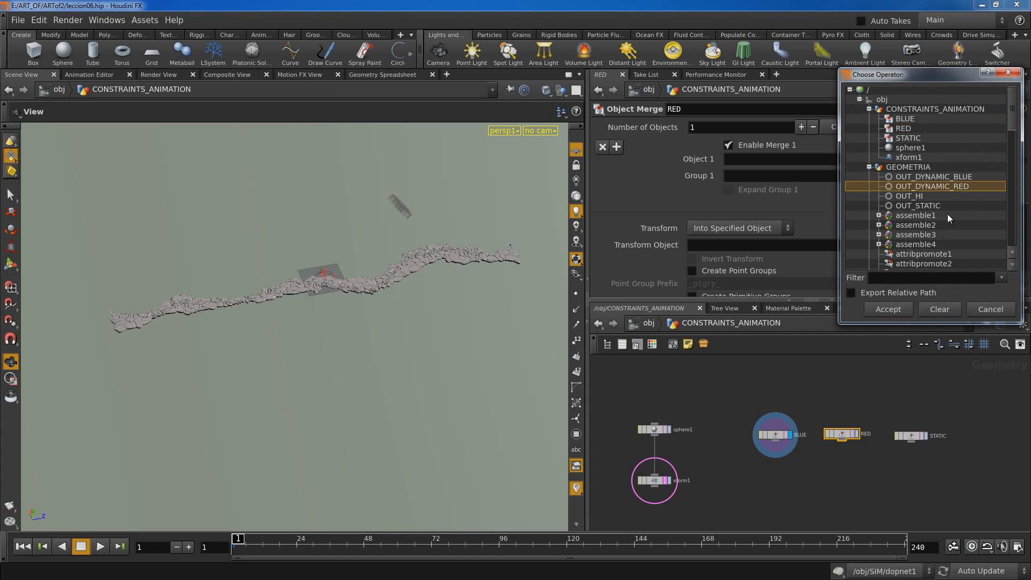
{"action": "left_click", "coordinate": [888, 309]}
Set the STATIC node's merged object to OUT_STATIC from GEOMETRIA
{"action": "left_click", "coordinate": [911, 435]}
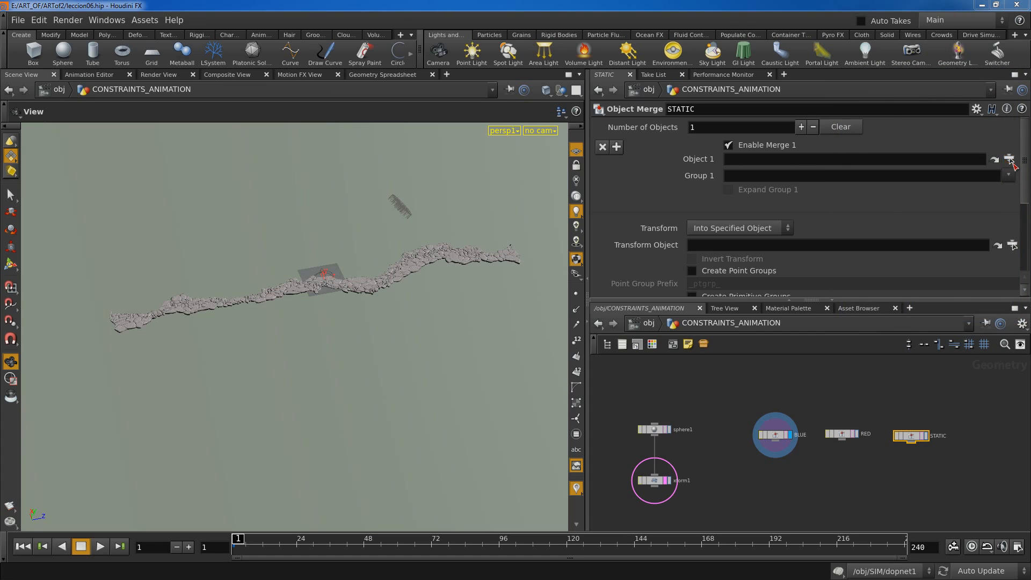
{"action": "left_click", "coordinate": [1010, 160]}
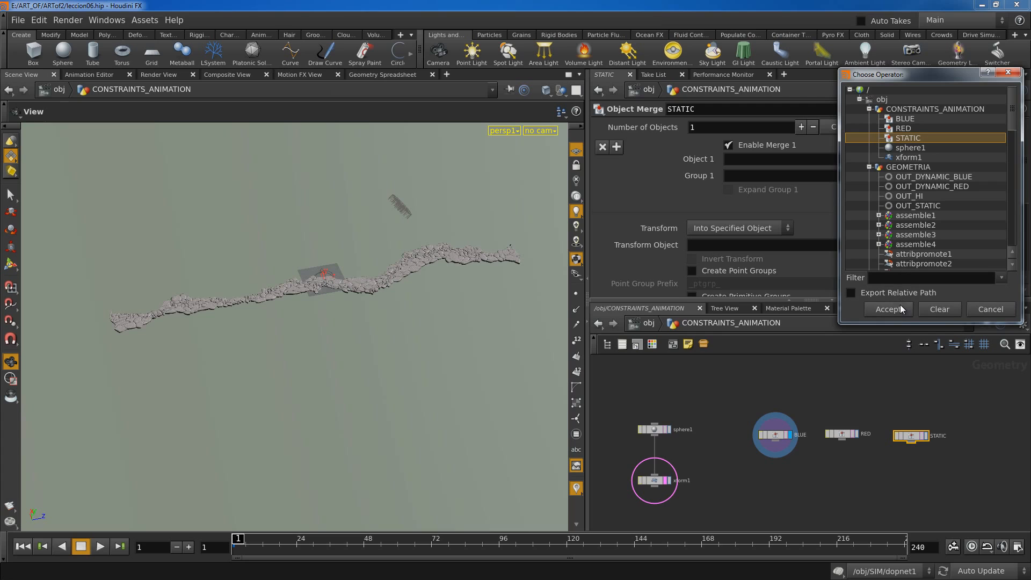
{"action": "left_click", "coordinate": [918, 206]}
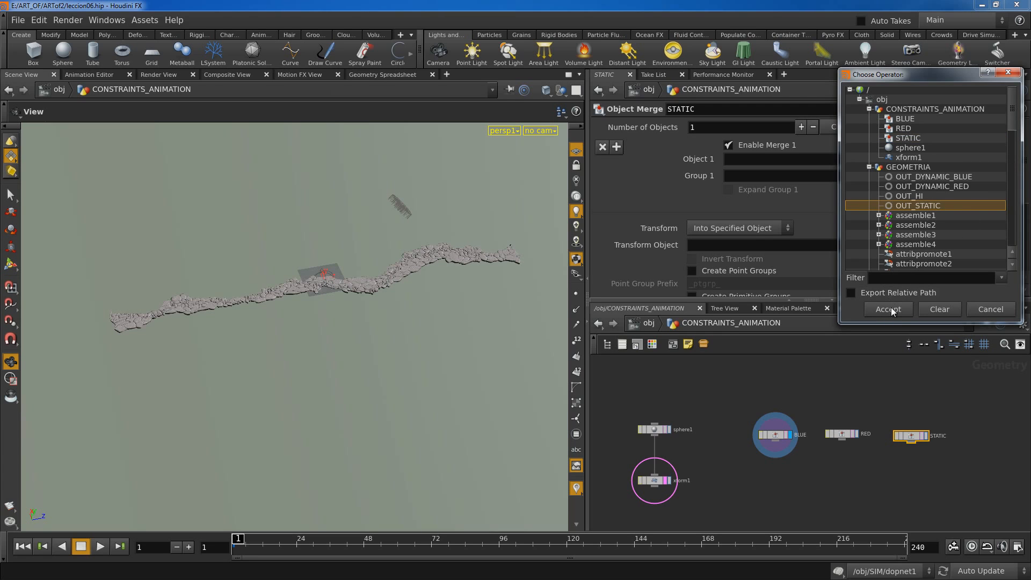
{"action": "left_click", "coordinate": [888, 309]}
{"action": "middle_click_drag", "start_coordinate": [790, 494], "coordinate": [825, 456]}
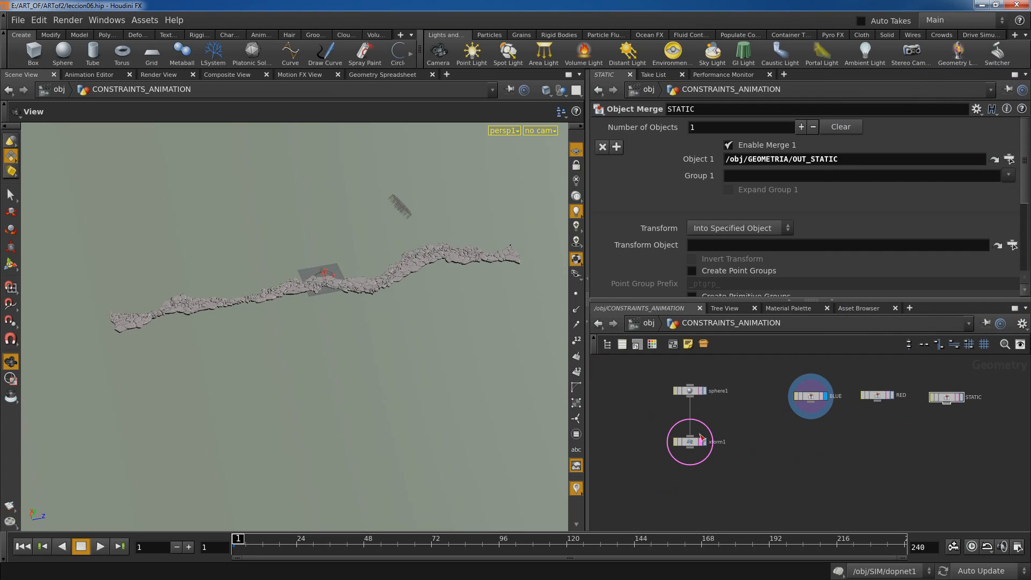
Change sphere1's primitive type to Polygon and raise its frequency for a smoother sphere
{"action": "left_click", "coordinate": [691, 442]}
{"action": "mouse_move", "coordinate": [373, 321]}
{"action": "left_mouse_down"}
{"action": "mouse_move", "coordinate": [368, 345]}
{"action": "mouse_move", "coordinate": [345, 266]}
{"action": "mouse_move", "coordinate": [385, 321]}
{"action": "left_mouse_up"}
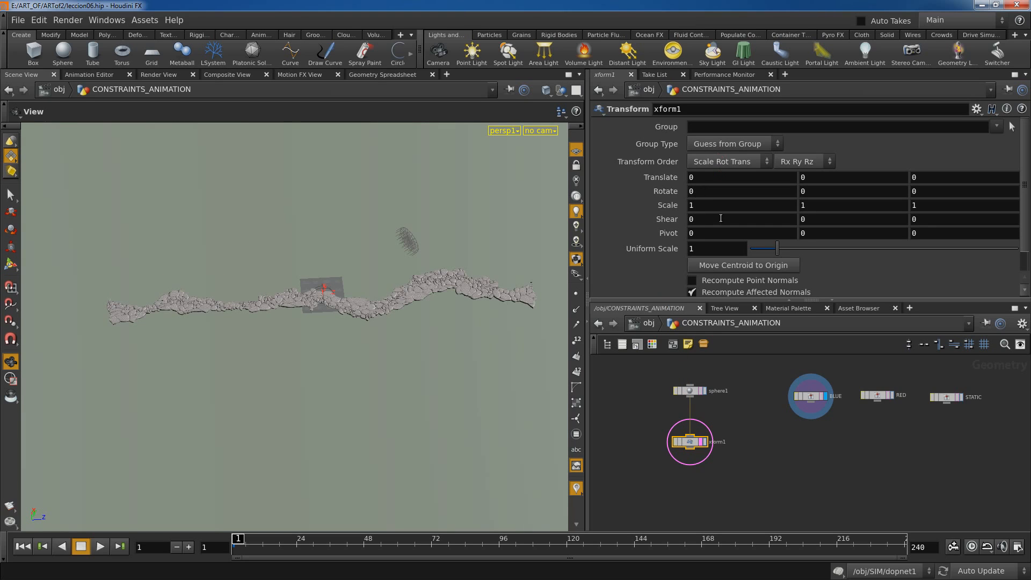
{"action": "left_click", "coordinate": [691, 391]}
{"action": "left_click", "coordinate": [724, 129]}
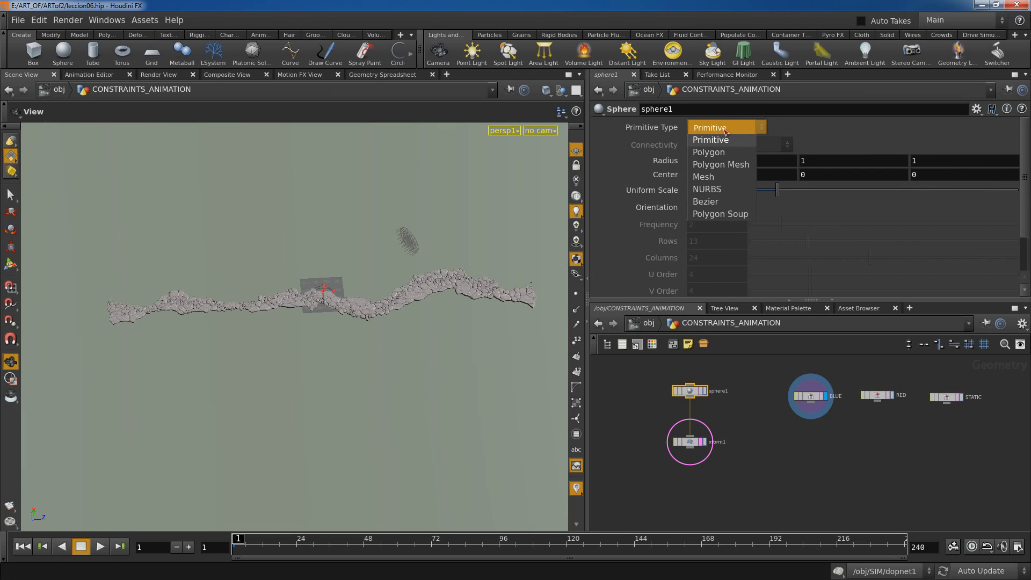
{"action": "left_click", "coordinate": [714, 153]}
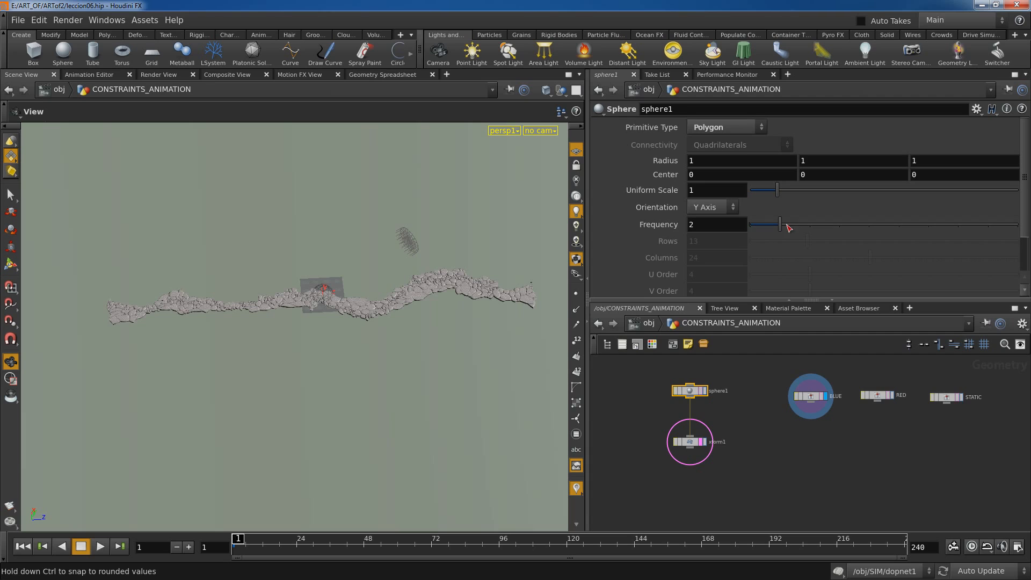
{"action": "left_click_drag", "start_coordinate": [795, 228], "coordinate": [810, 226]}
{"action": "left_click_drag", "start_coordinate": [408, 359], "coordinate": [520, 363]}
Make xform1 the displayed node and show the BLUE pieces as a template
{"action": "left_click", "coordinate": [702, 443]}
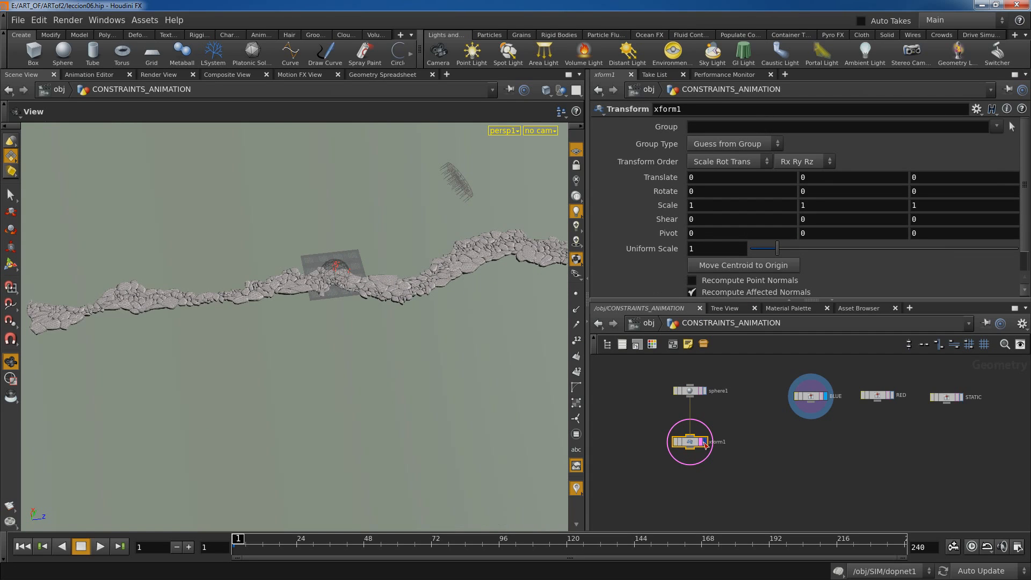
{"action": "left_click", "coordinate": [704, 442]}
{"action": "left_click", "coordinate": [822, 397], "text": "ctrl"}
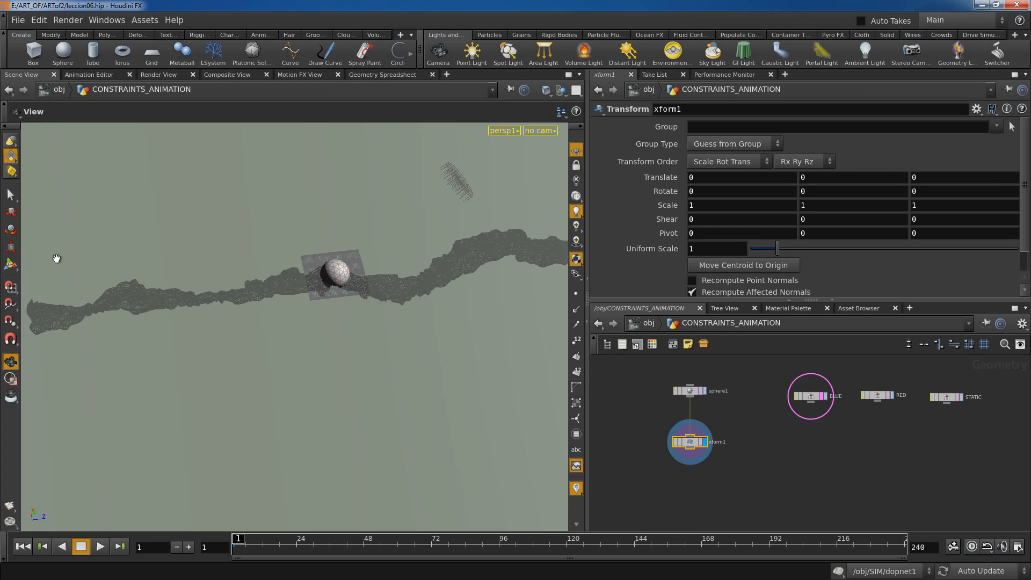
Move the sphere just beyond the far end of the BLUE strip, at about -1.175 in X and 22.31 in Z
{"action": "left_click", "coordinate": [13, 266]}
{"action": "left_click_drag", "start_coordinate": [439, 394], "coordinate": [453, 412], "text": "alt"}
{"action": "right_click_drag", "start_coordinate": [454, 411], "coordinate": [373, 317], "text": "alt"}
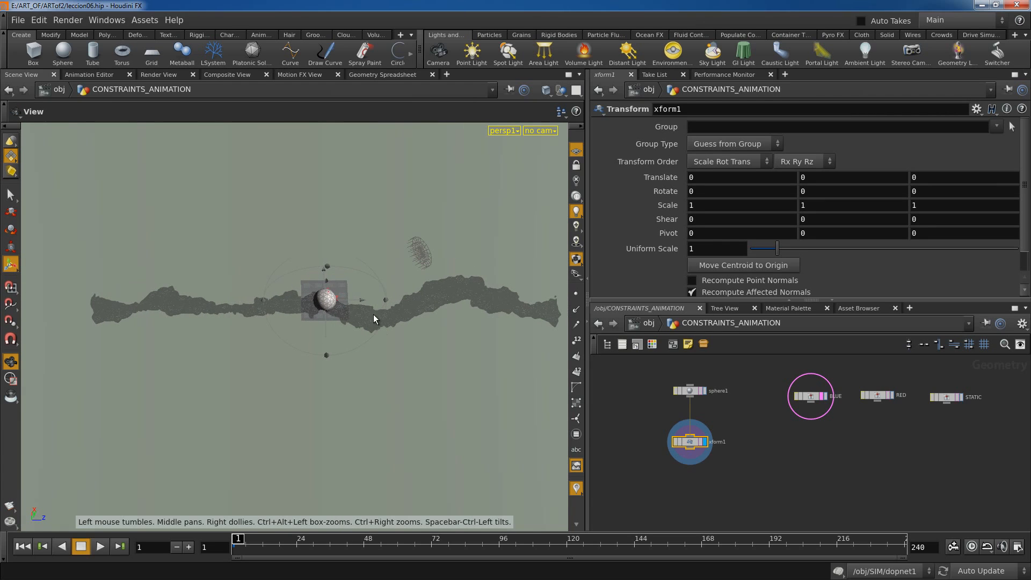
{"action": "left_click_drag", "start_coordinate": [359, 301], "coordinate": [595, 301]}
{"action": "middle_click_drag", "start_coordinate": [379, 380], "coordinate": [219, 376], "text": "alt"}
{"action": "right_click_drag", "start_coordinate": [219, 376], "coordinate": [390, 362], "text": "alt"}
{"action": "middle_click_drag", "start_coordinate": [523, 284], "coordinate": [420, 304], "text": "alt"}
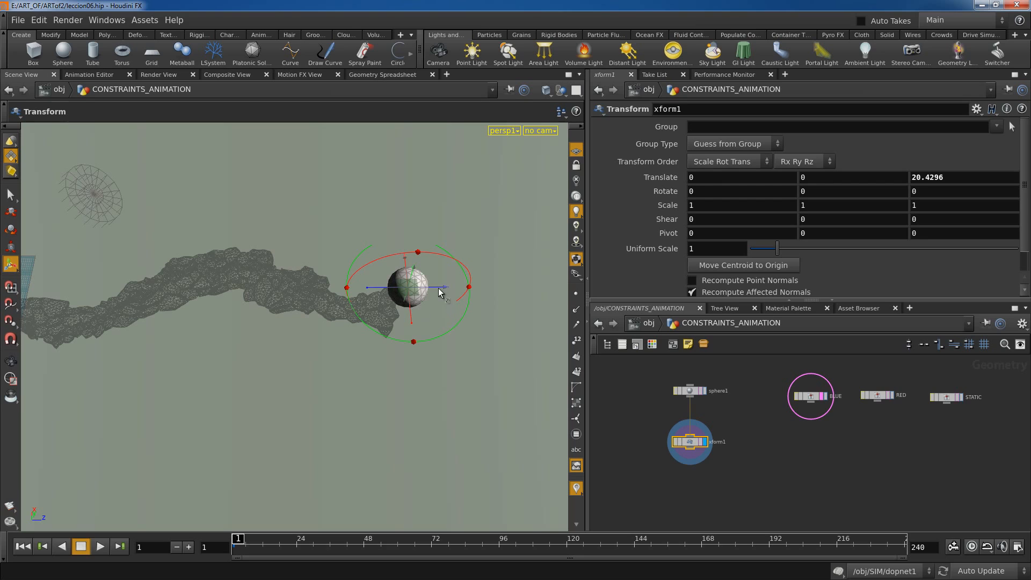
{"action": "left_click_drag", "start_coordinate": [449, 287], "coordinate": [489, 287]}
{"action": "left_click_drag", "start_coordinate": [453, 318], "coordinate": [451, 340]}
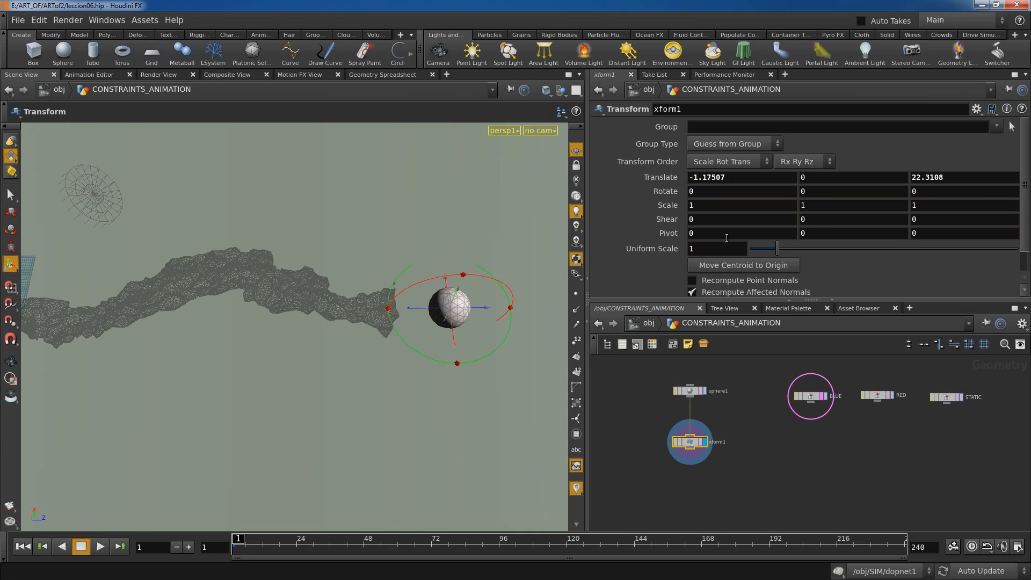
Set xform1's uniform scale to 0.56, its Y scale to 2.1 and its X scale to 0.58
{"action": "left_click_drag", "start_coordinate": [777, 250], "coordinate": [765, 252]}
{"action": "left_click_drag", "start_coordinate": [473, 392], "coordinate": [510, 312], "text": "alt"}
{"action": "middle_click_drag", "start_coordinate": [814, 201], "coordinate": [865, 202]}
{"action": "left_click_drag", "start_coordinate": [495, 385], "coordinate": [412, 433], "text": "alt"}
{"action": "middle_click_drag", "start_coordinate": [707, 203], "coordinate": [447, 453]}
{"action": "left_click_drag", "start_coordinate": [446, 453], "coordinate": [520, 419], "text": "alt"}
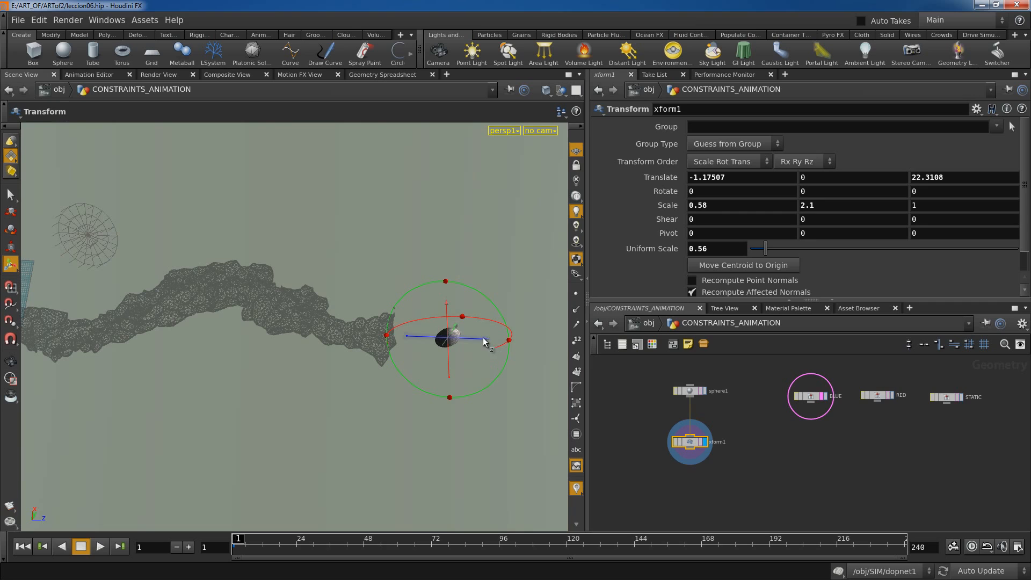
Move the small sphere along Z to about 21.76, then duplicate its Transform node as a second branch from the sphere
{"action": "left_click_drag", "start_coordinate": [488, 342], "coordinate": [421, 445]}
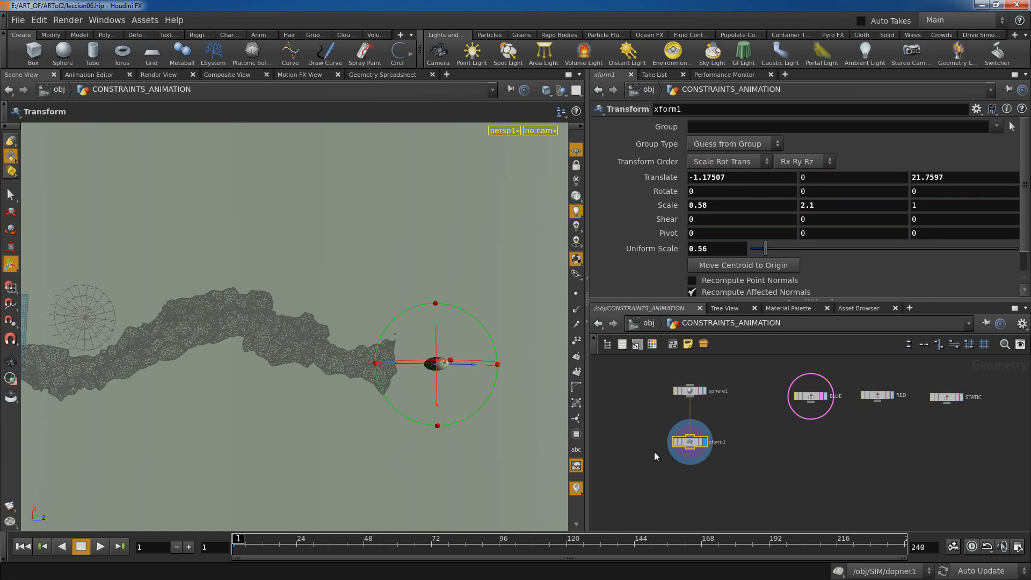
{"action": "middle_click_drag", "start_coordinate": [731, 488], "coordinate": [709, 478]}
{"action": "left_click_drag", "start_coordinate": [671, 433], "coordinate": [648, 449]}
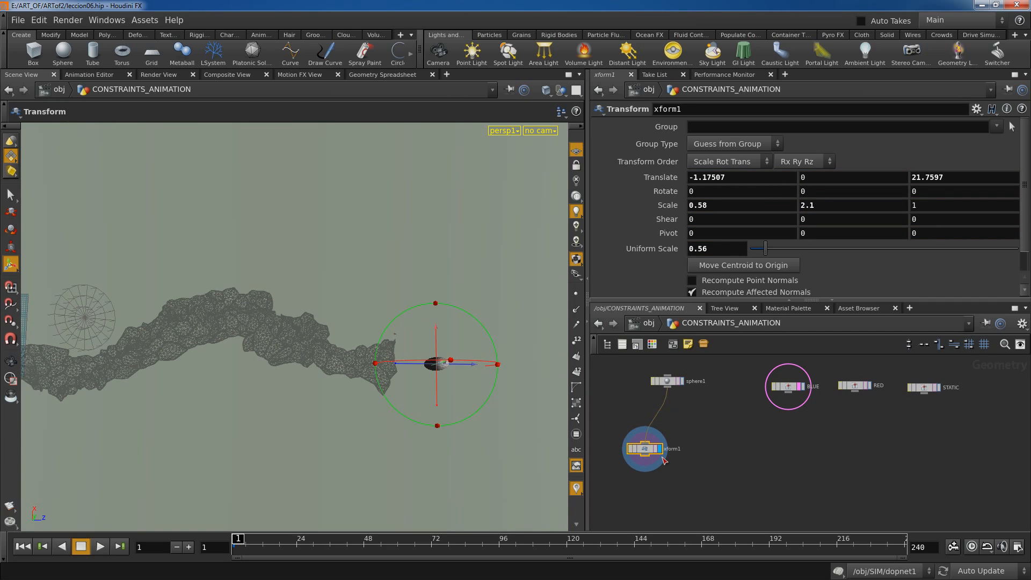
{"action": "key", "text": "ctrl+c"}
{"action": "key", "text": "ctrl+v"}
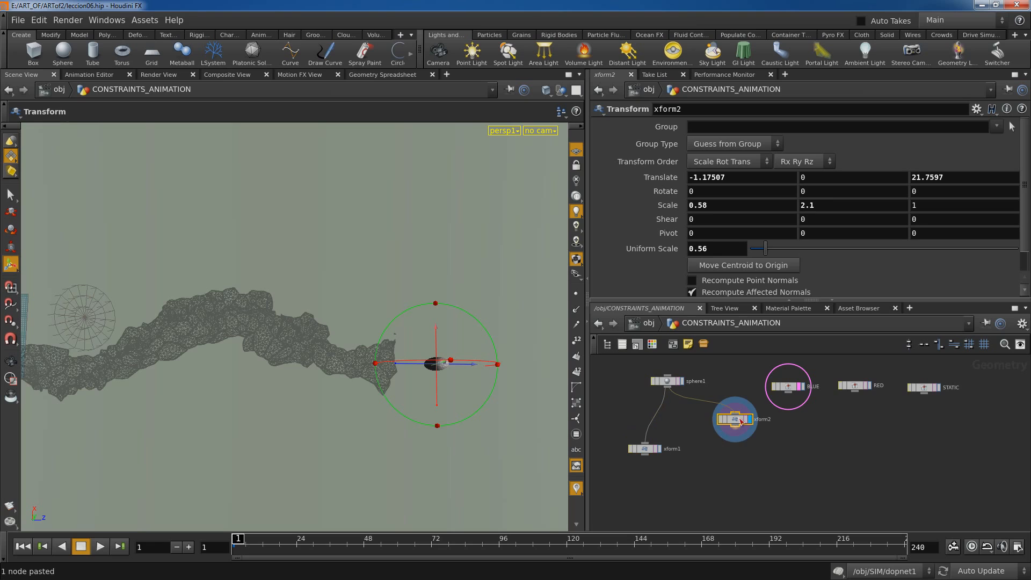
{"action": "left_click_drag", "start_coordinate": [734, 419], "coordinate": [714, 449]}
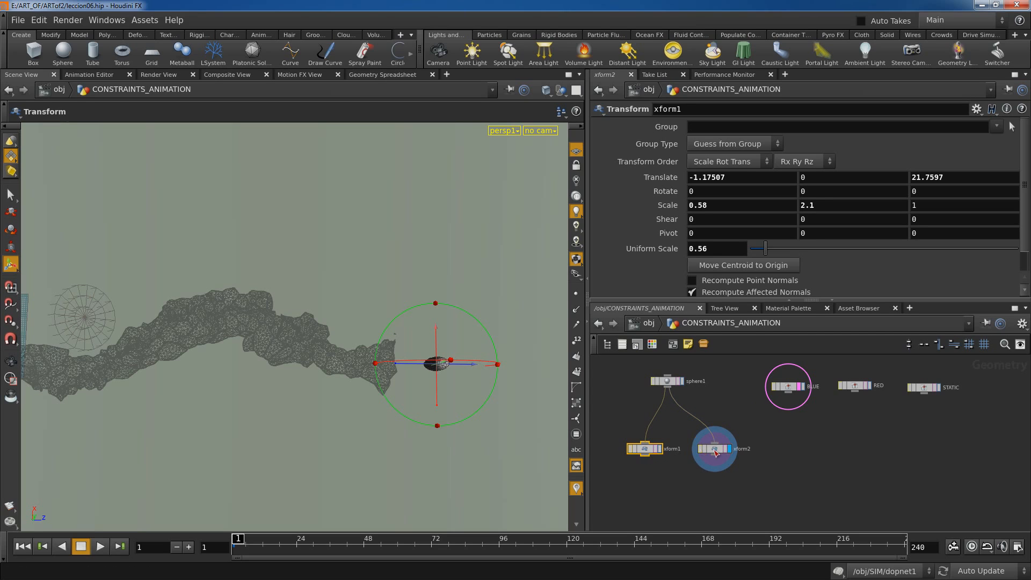
Move the duplicated sphere of xform2 along Z to about 25.55, farther from the end of the fractured strip
{"action": "left_click_drag", "start_coordinate": [472, 367], "coordinate": [578, 384]}
{"action": "key", "text": "ctrl+z"}
{"action": "middle_click_drag", "start_coordinate": [701, 488], "coordinate": [702, 483]}
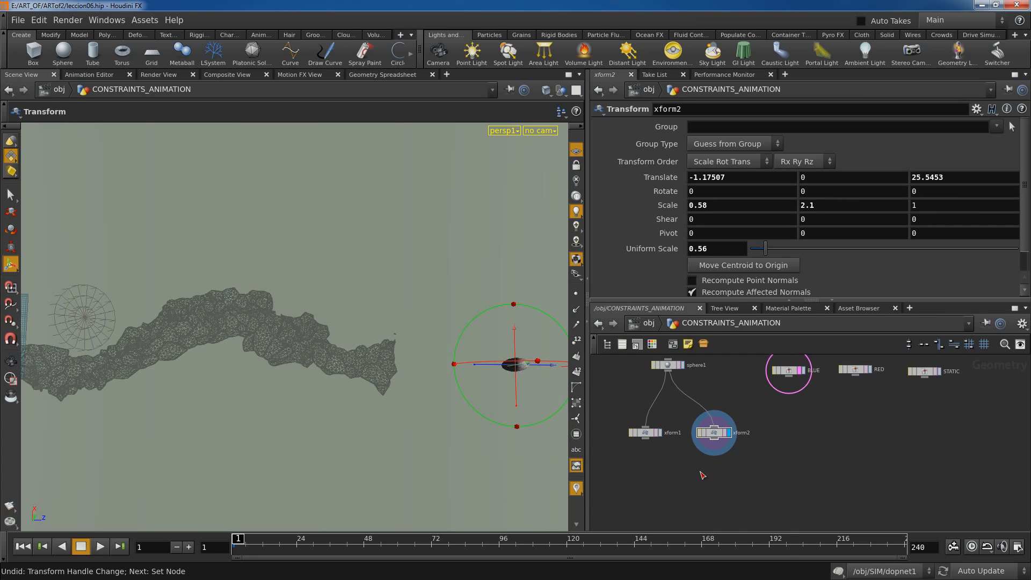
Add a Merge node combining xform1 and xform2, and display its result
{"action": "key", "text": "Tab"}
{"action": "type", "text": "mer"}
{"action": "key", "text": "Return"}
{"action": "left_click", "coordinate": [686, 488]}
{"action": "left_click_drag", "start_coordinate": [645, 439], "coordinate": [679, 503]}
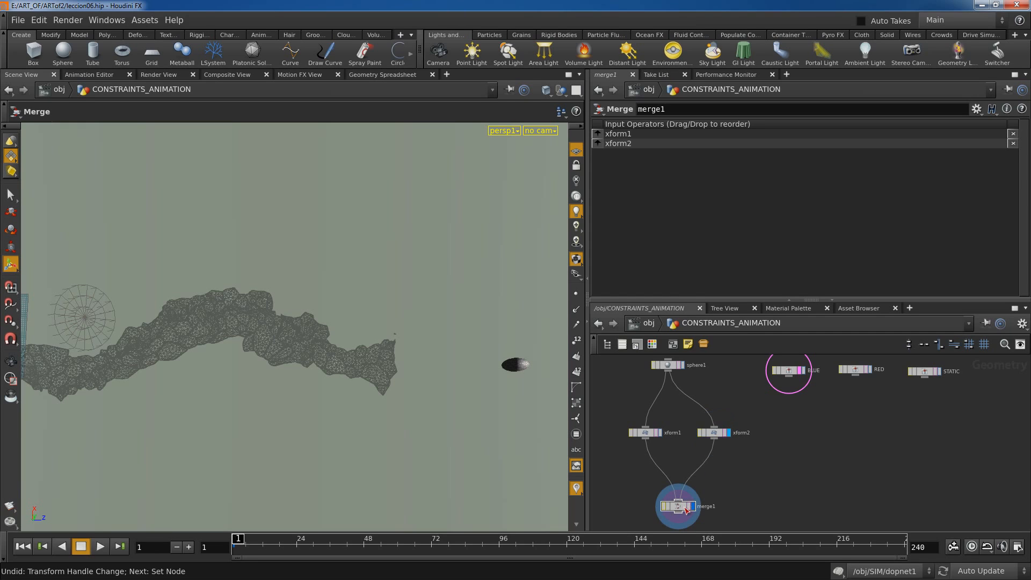
Enlarge the xform2 sphere by setting its scale to 8 in X and 3.05 in Z
{"action": "left_click", "coordinate": [715, 434]}
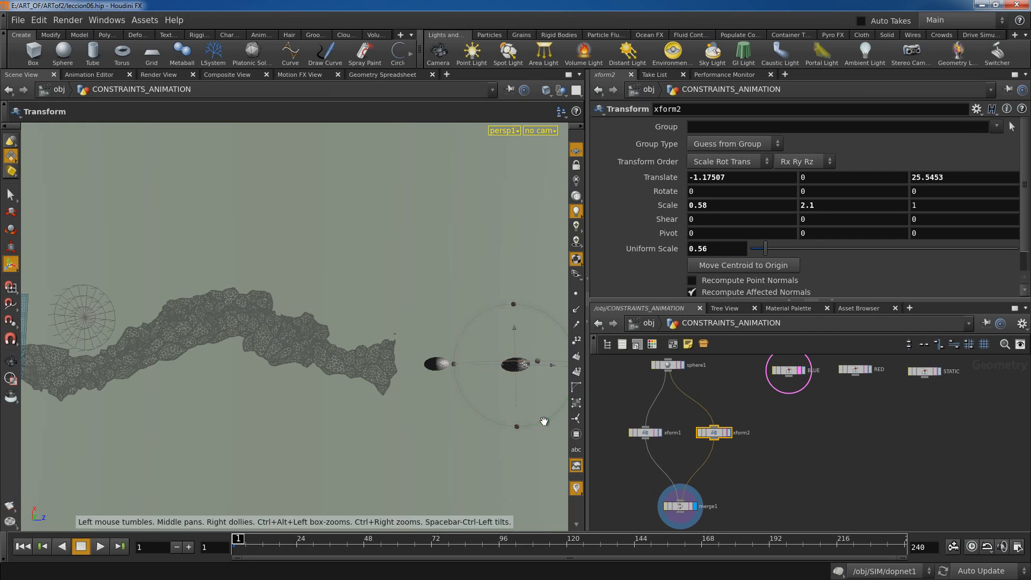
{"action": "middle_click", "coordinate": [923, 205]}
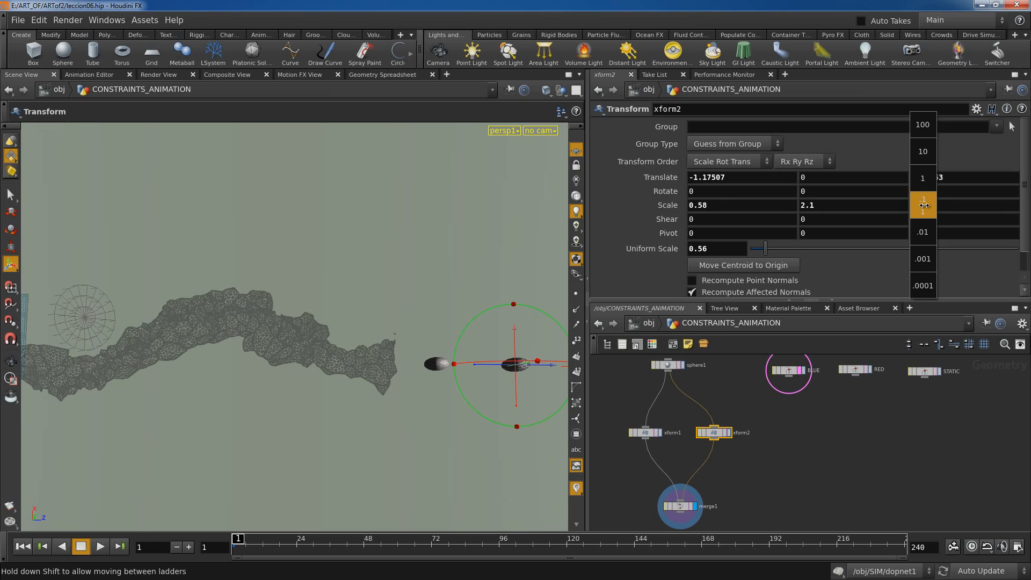
{"action": "mouse_move", "coordinate": [758, 205]}
{"action": "middle_mouse_down"}
{"action": "mouse_move", "coordinate": [758, 232]}
{"action": "mouse_move", "coordinate": [879, 225]}
{"action": "mouse_move", "coordinate": [762, 228]}
{"action": "mouse_move", "coordinate": [758, 182]}
{"action": "mouse_move", "coordinate": [800, 184]}
{"action": "mouse_move", "coordinate": [759, 207]}
{"action": "middle_mouse_up"}
{"action": "middle_click_drag", "start_coordinate": [933, 201], "coordinate": [963, 185]}
{"action": "right_click_drag", "start_coordinate": [345, 334], "coordinate": [255, 354], "text": "alt"}
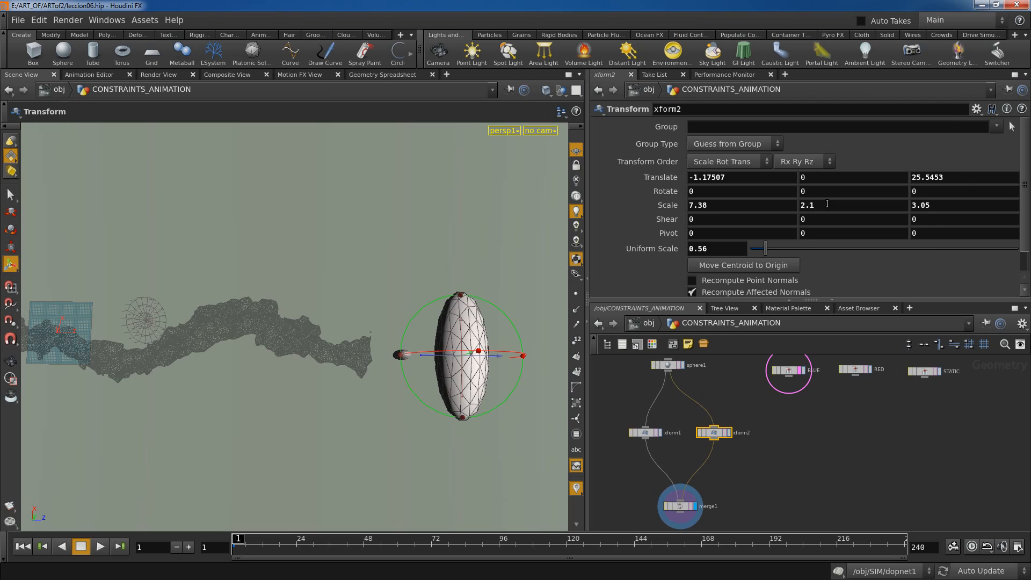
{"action": "left_click_drag", "start_coordinate": [725, 210], "coordinate": [683, 212]}
{"action": "type", "text": "8"}
{"action": "key", "text": "Return"}
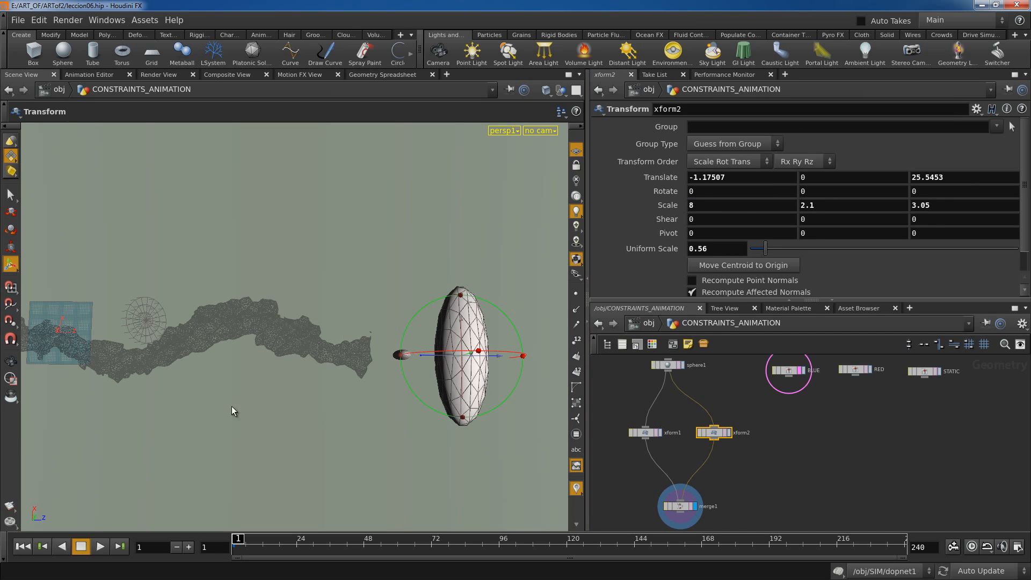
Set the Y scale of the xform2 sphere to 3.6
{"action": "key", "text": "Escape"}
{"action": "left_click_drag", "start_coordinate": [424, 371], "coordinate": [430, 367]}
{"action": "middle_click_drag", "start_coordinate": [826, 204], "coordinate": [942, 194]}
{"action": "key", "text": "Escape"}
{"action": "left_click_drag", "start_coordinate": [406, 351], "coordinate": [403, 460]}
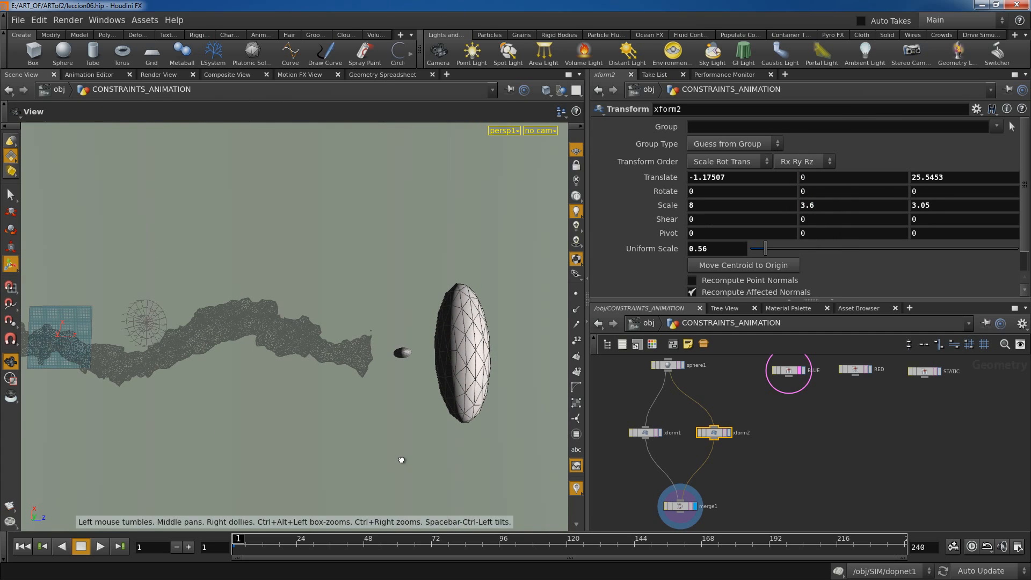
{"action": "key", "text": "t"}
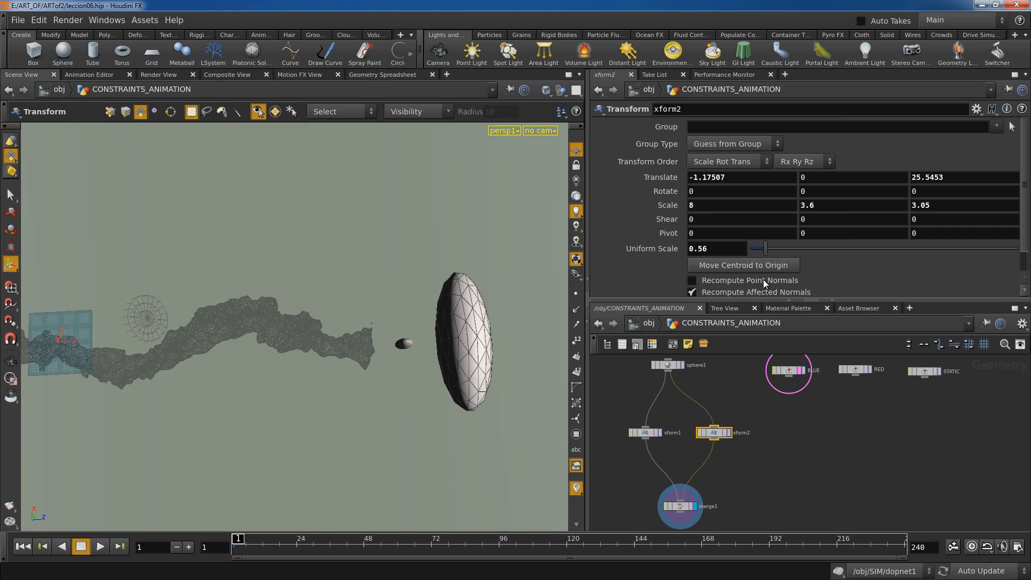
Append a Transform node below merge1 to move both spheres together, and display its result
{"action": "middle_click_drag", "start_coordinate": [754, 510], "coordinate": [760, 474]}
{"action": "left_click", "coordinate": [690, 475]}
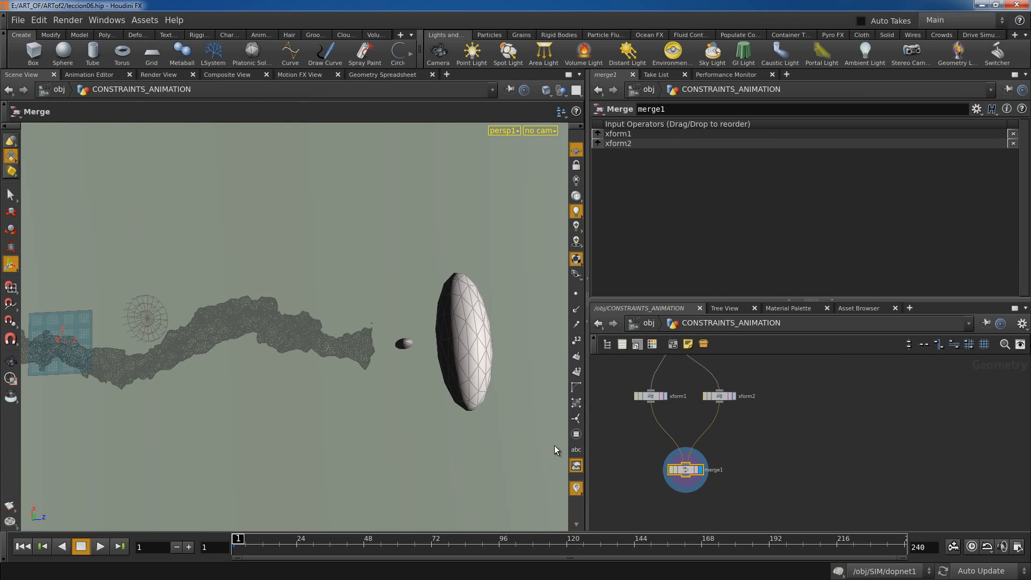
{"action": "right_click_drag", "start_coordinate": [248, 414], "coordinate": [253, 407]}
{"action": "middle_click_drag", "start_coordinate": [253, 407], "coordinate": [331, 398]}
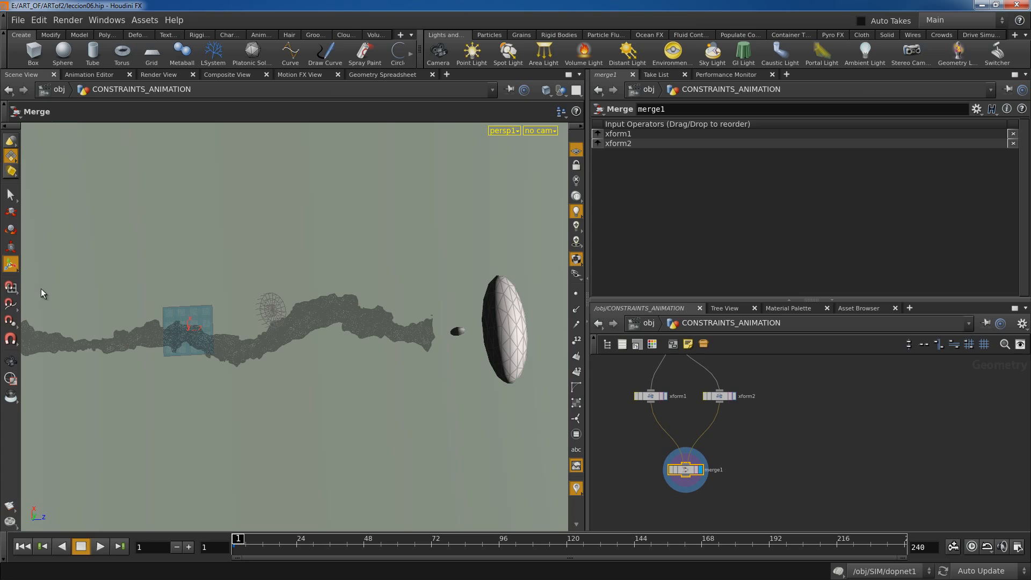
{"action": "right_click_drag", "start_coordinate": [330, 403], "coordinate": [230, 394]}
{"action": "left_click_drag", "start_coordinate": [248, 385], "coordinate": [248, 328]}
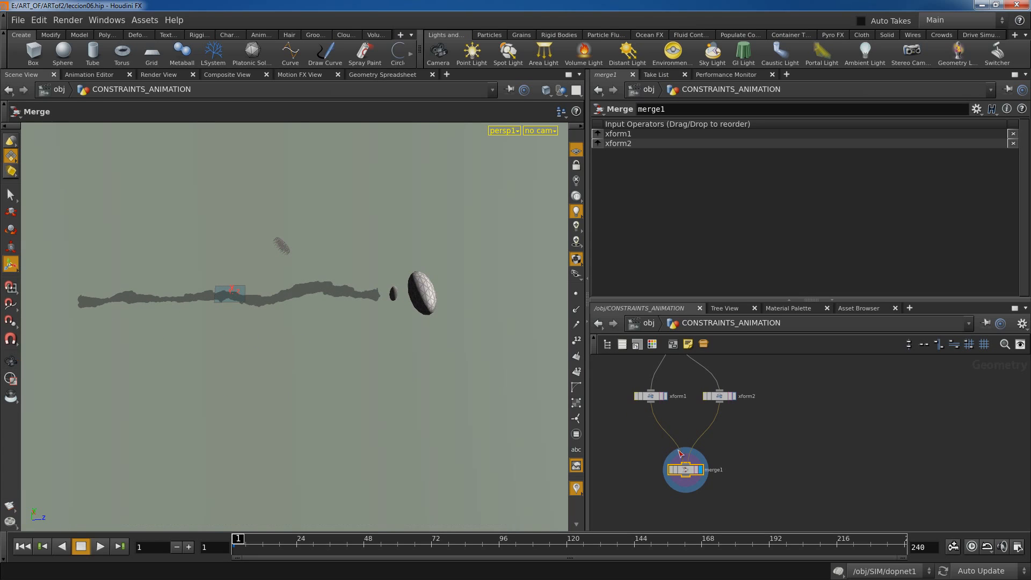
{"action": "left_click_drag", "start_coordinate": [710, 424], "coordinate": [697, 452]}
{"action": "key", "text": "Tab"}
{"action": "type", "text": "tra"}
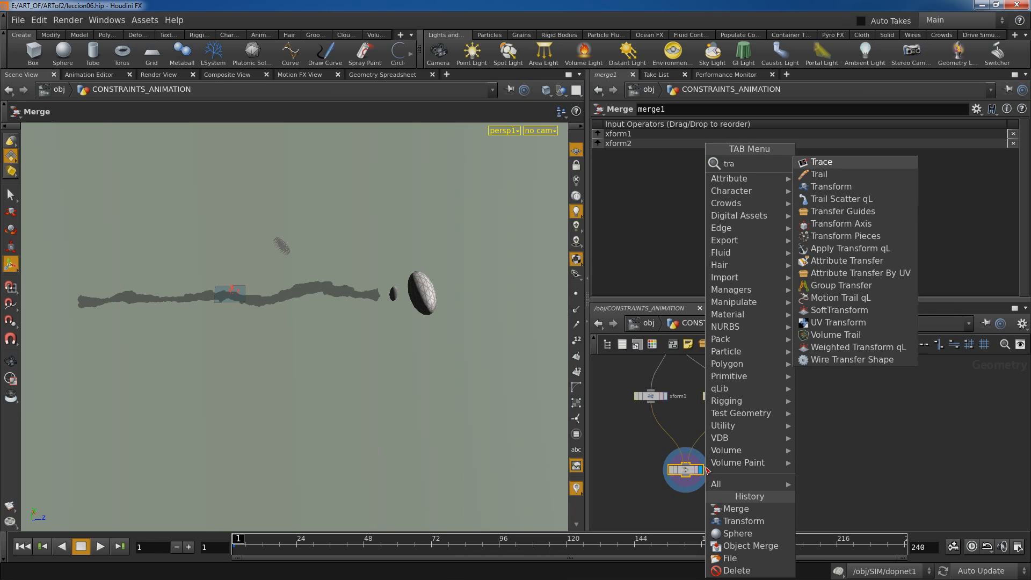
{"action": "left_click", "coordinate": [831, 186]}
{"action": "left_click", "coordinate": [689, 486]}
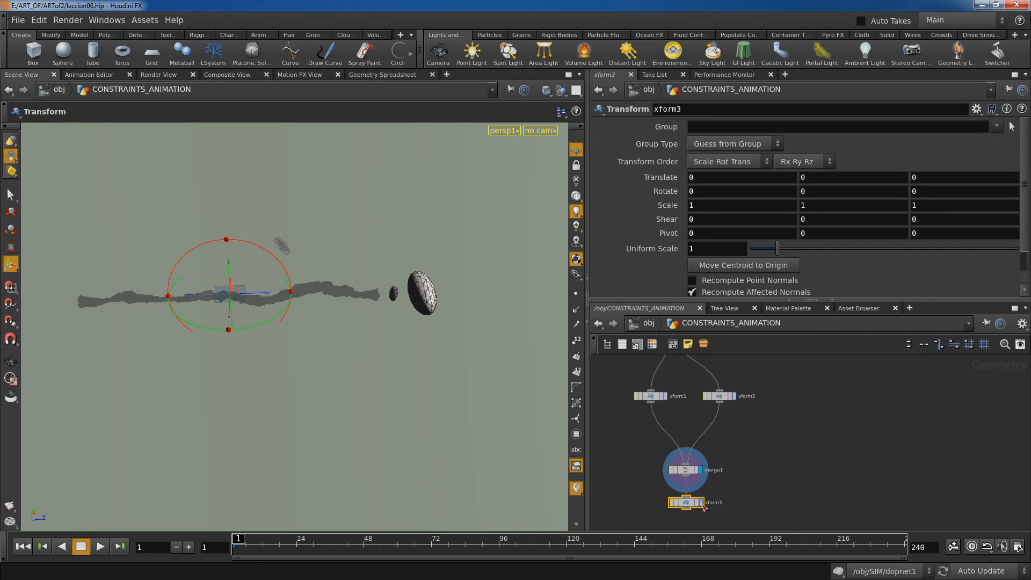
{"action": "left_click", "coordinate": [700, 503]}
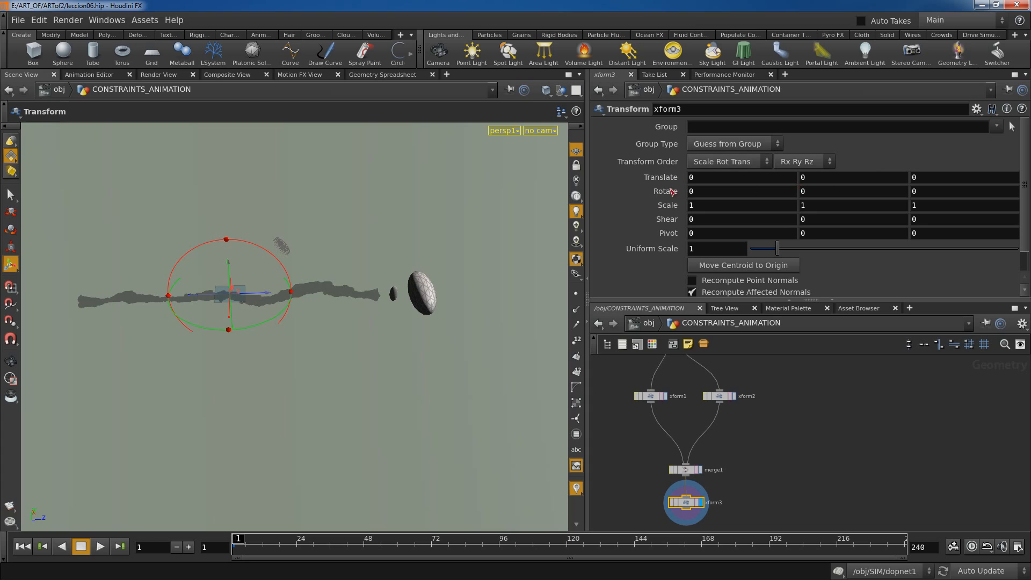
Shift the merged spheres to Z about 0.43 and keyframe the Z translation at frame 10
{"action": "left_click_drag", "start_coordinate": [267, 296], "coordinate": [271, 292]}
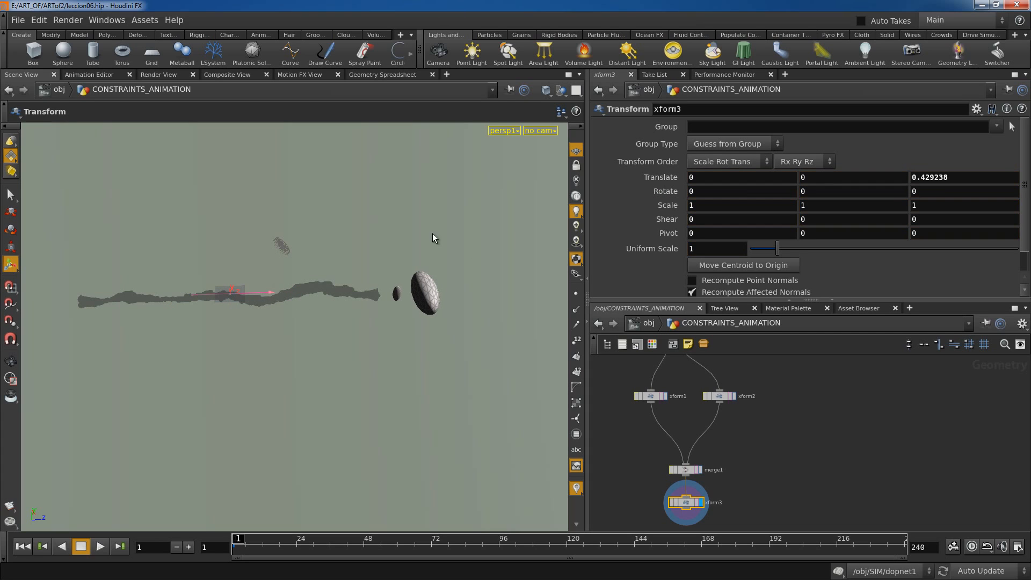
{"action": "key", "text": "Escape"}
{"action": "key", "text": "Return"}
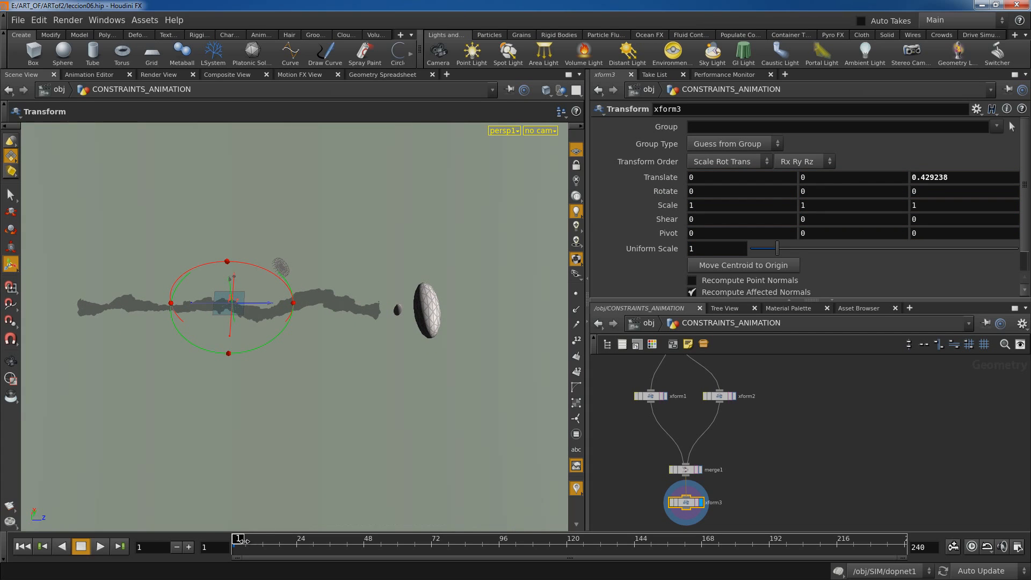
{"action": "left_click_drag", "start_coordinate": [244, 542], "coordinate": [268, 545]}
{"action": "left_click", "coordinate": [955, 182], "text": "alt"}
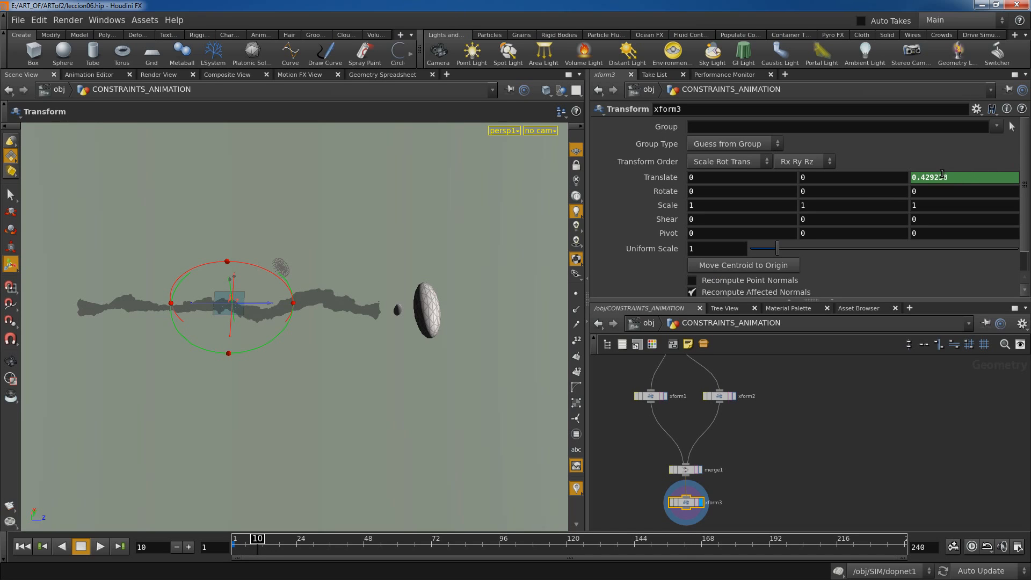
At frame 100, move the spheres past the strip's far end to Z -49.124 and keyframe the Z translation
{"action": "key", "text": "space"}
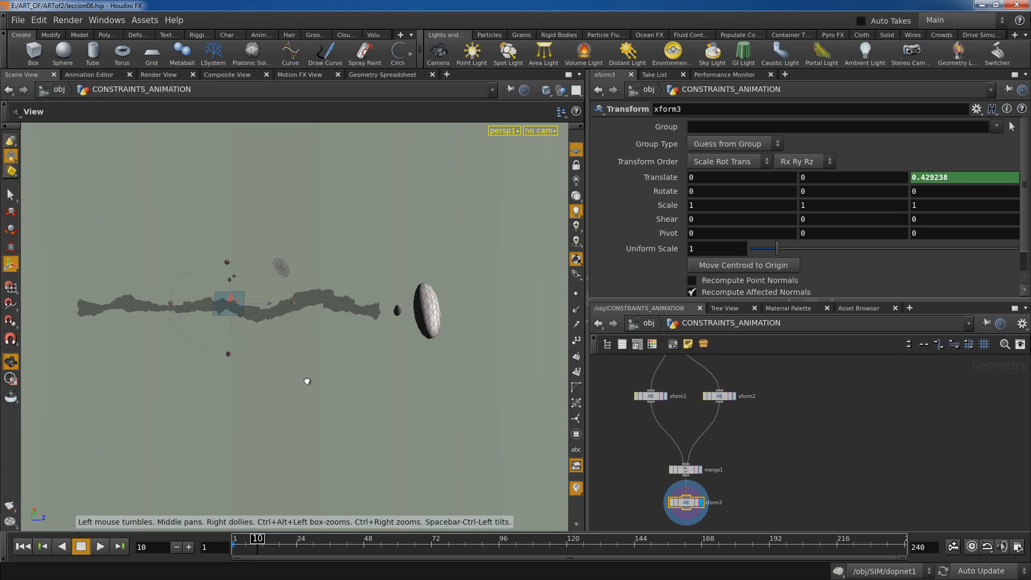
{"action": "left_click_drag", "start_coordinate": [302, 377], "coordinate": [276, 324]}
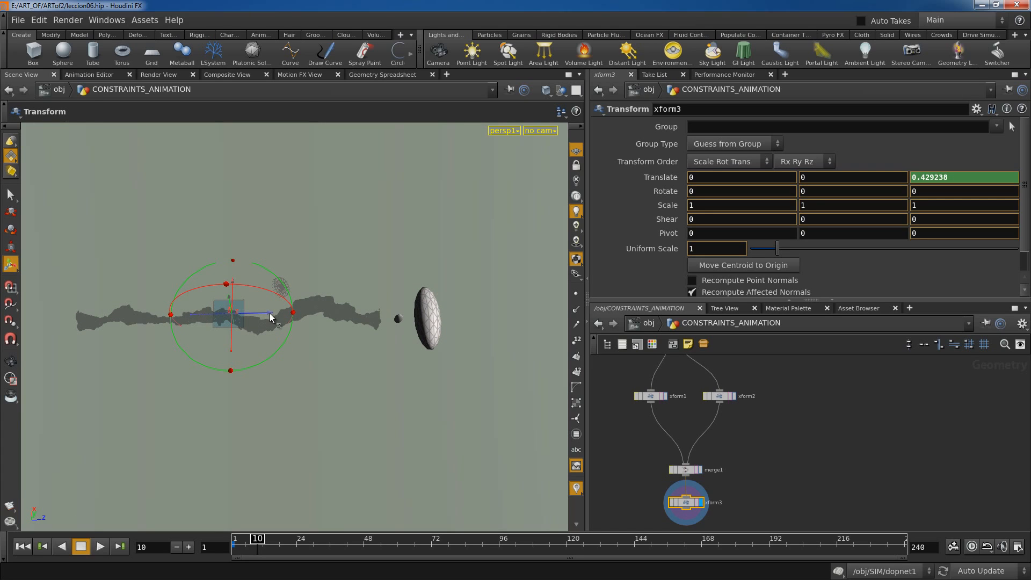
{"action": "left_click_drag", "start_coordinate": [260, 538], "coordinate": [511, 545]}
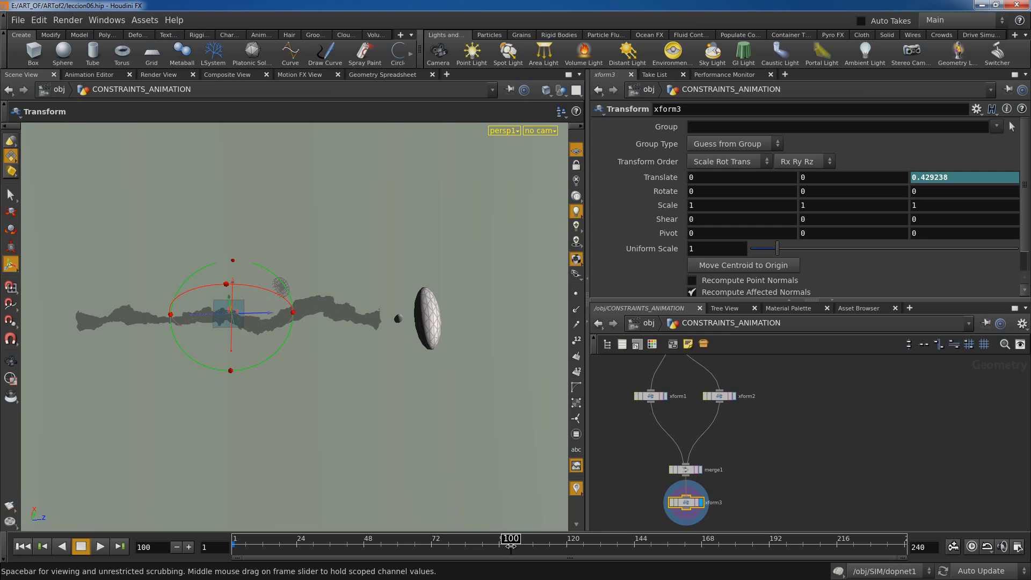
{"action": "key", "text": "space"}
{"action": "middle_click_drag", "start_coordinate": [284, 312], "coordinate": [363, 314]}
{"action": "left_click_drag", "start_coordinate": [343, 318], "coordinate": [0, 313]}
{"action": "left_click", "coordinate": [951, 179], "text": "alt"}
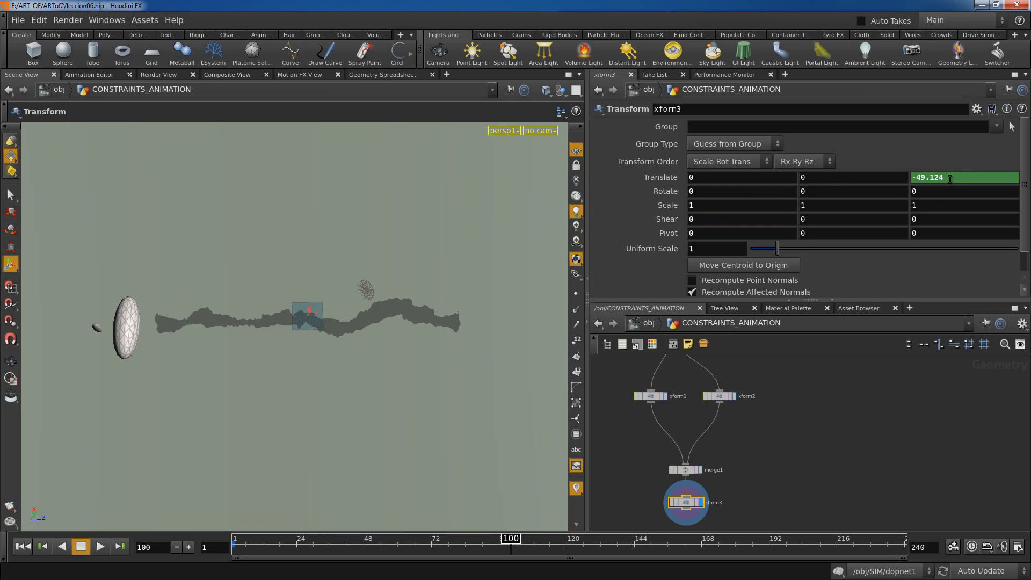
Scope xform3's Z translation channel in the animation editor and make the interpolation between both keyframes linear
{"action": "right_click", "coordinate": [948, 177]}
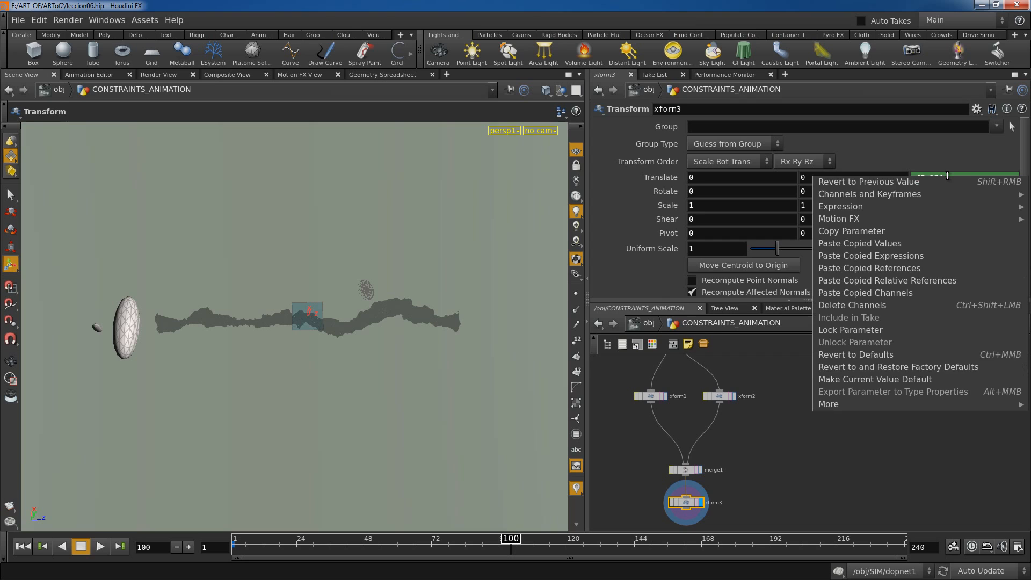
{"action": "mouse_move", "coordinate": [904, 196]}
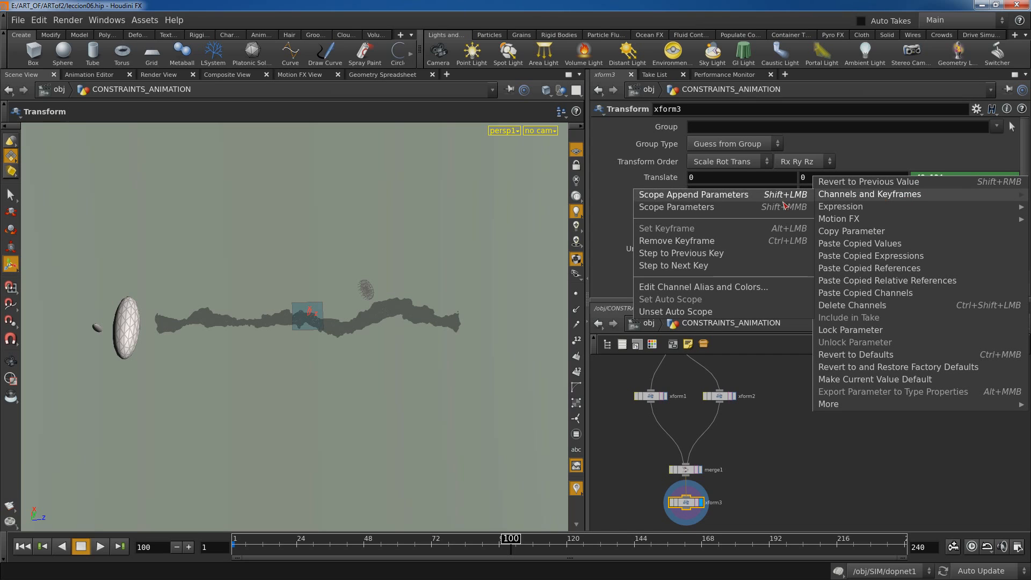
{"action": "left_click", "coordinate": [703, 213]}
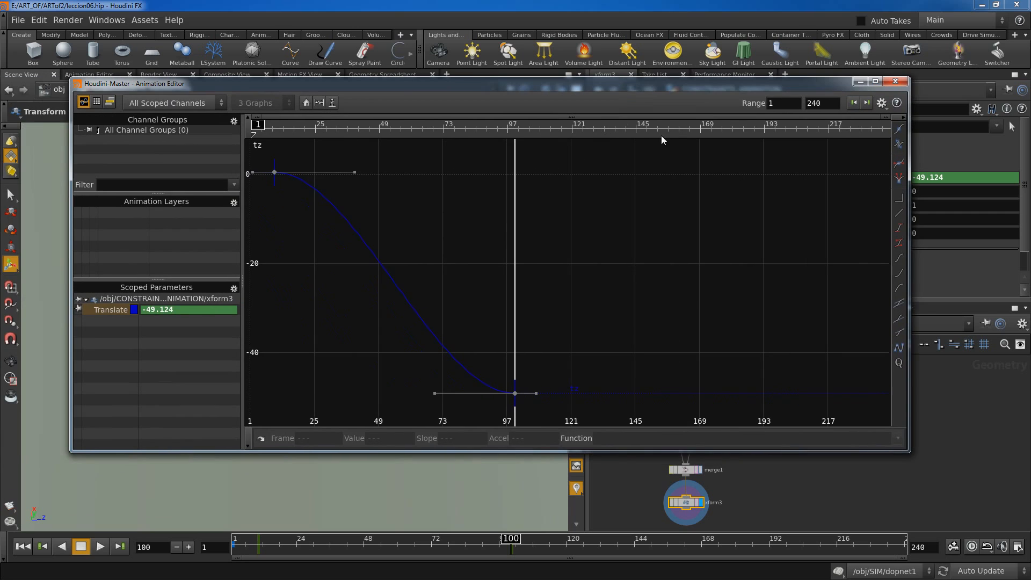
{"action": "left_click_drag", "start_coordinate": [260, 147], "coordinate": [636, 415]}
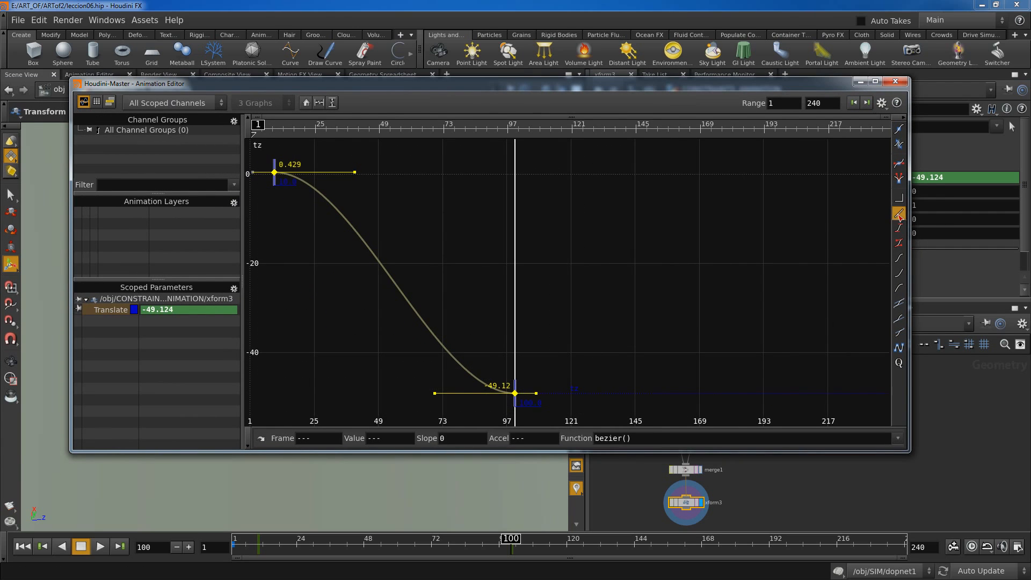
{"action": "left_click", "coordinate": [899, 214]}
{"action": "left_click", "coordinate": [895, 82]}
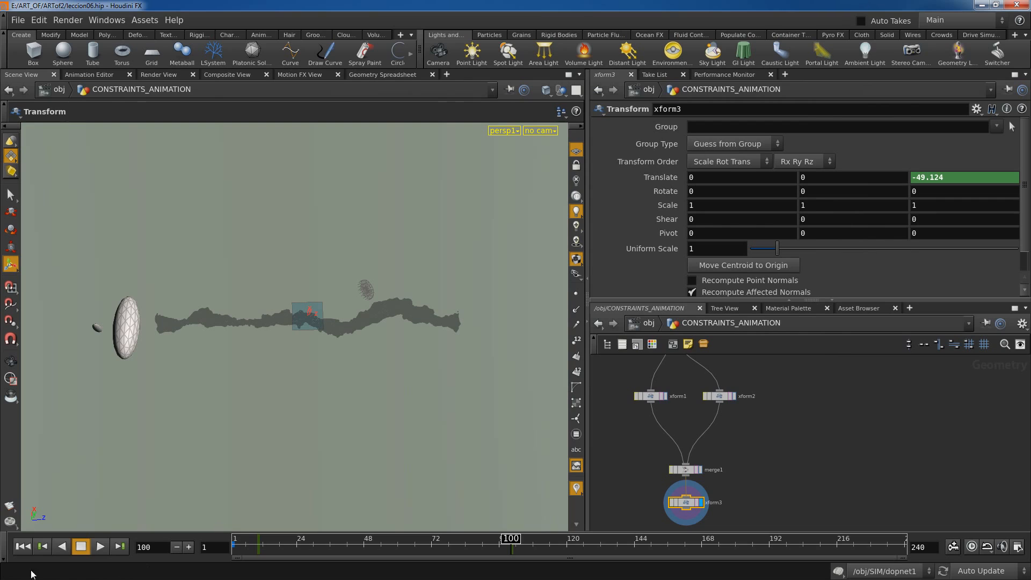
Play the animation from the first frame and scrub back to frame 10 to check how the spheres travel along the strip
{"action": "left_click", "coordinate": [24, 547]}
{"action": "left_click", "coordinate": [100, 546]}
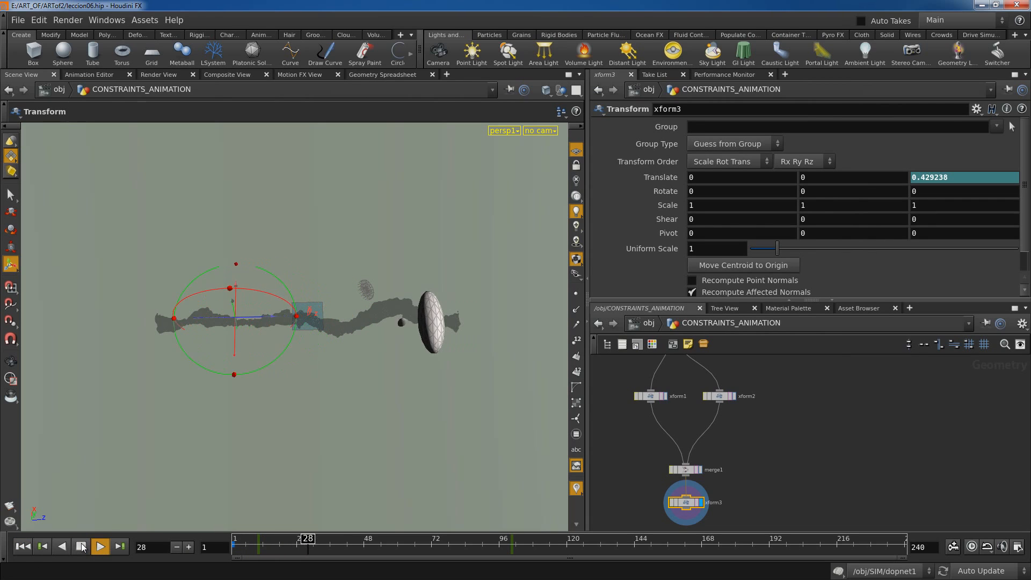
{"action": "left_click", "coordinate": [82, 546]}
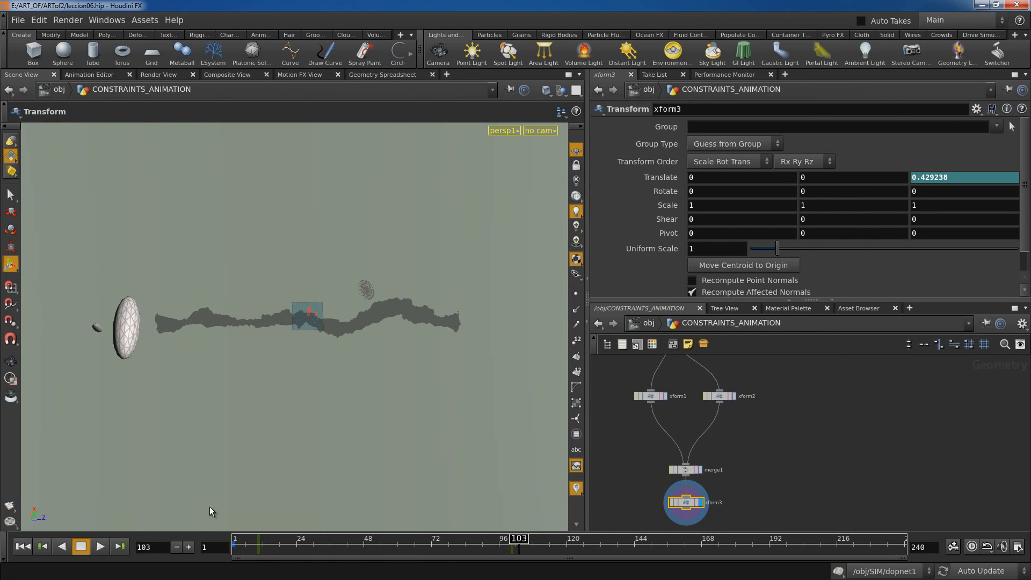
{"action": "left_click_drag", "start_coordinate": [408, 545], "coordinate": [305, 548]}
{"action": "left_click_drag", "start_coordinate": [366, 409], "coordinate": [355, 433], "text": "alt"}
{"action": "right_click_drag", "start_coordinate": [354, 433], "coordinate": [448, 460], "text": "alt"}
{"action": "middle_click_drag", "start_coordinate": [448, 460], "coordinate": [410, 429], "text": "alt"}
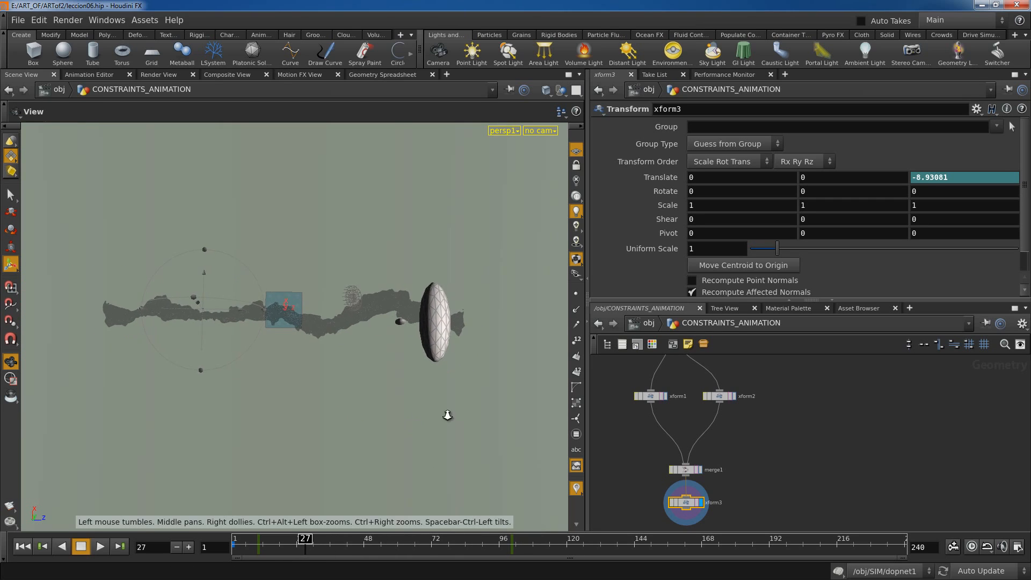
{"action": "right_click_drag", "start_coordinate": [446, 414], "coordinate": [414, 509], "text": "alt"}
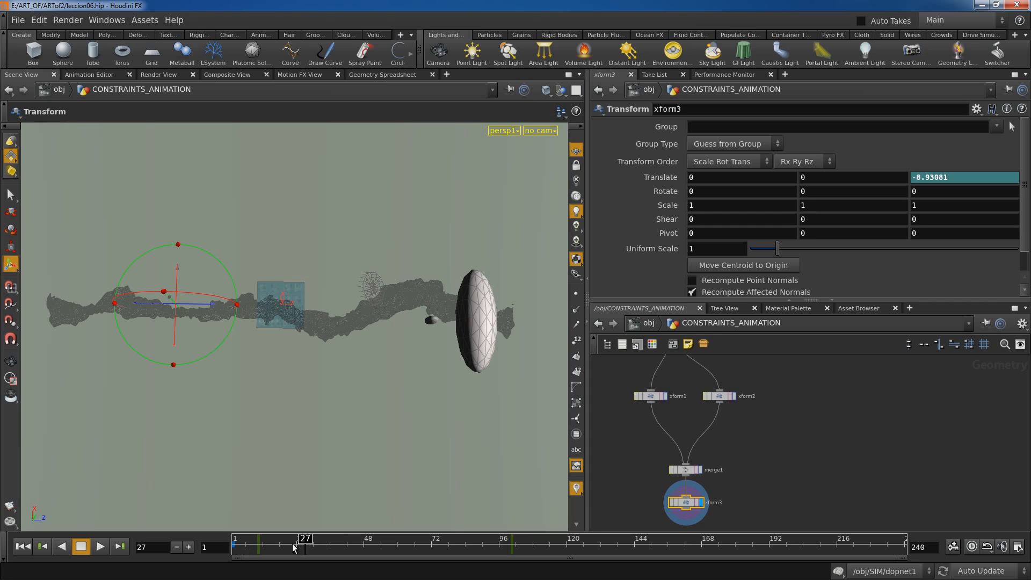
{"action": "left_click_drag", "start_coordinate": [294, 547], "coordinate": [266, 545]}
{"action": "left_click", "coordinate": [258, 548]}
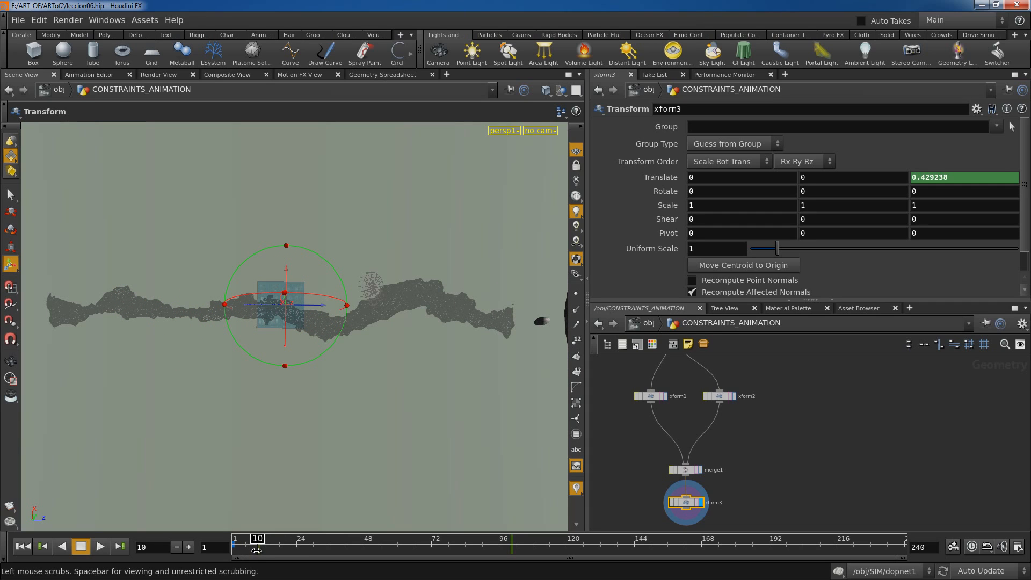
Keyframe all of xform3's translation at frame 10, then at frame 21 with the spheres moved to X 0.996176
{"action": "left_click", "coordinate": [663, 179], "text": "alt"}
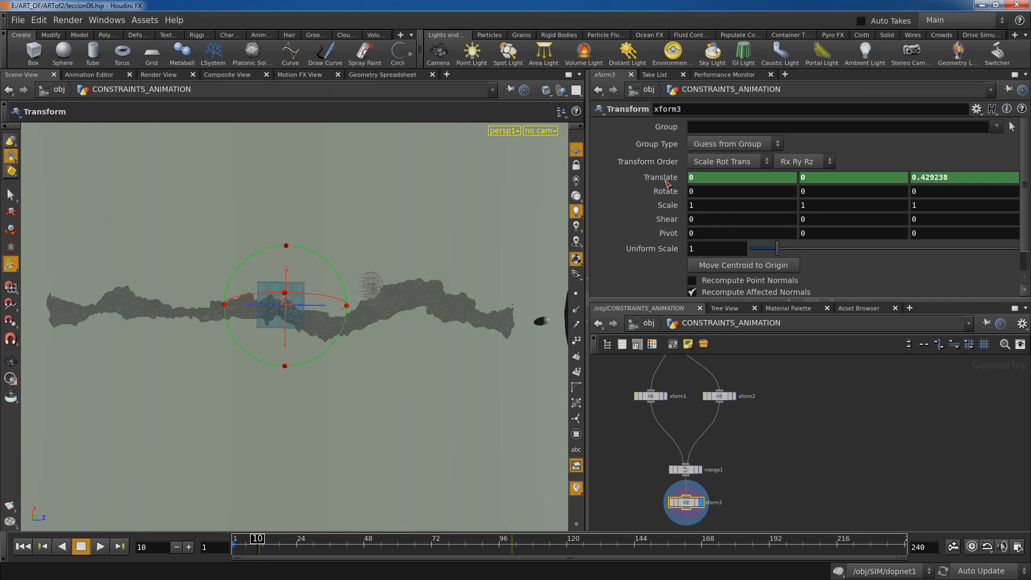
{"action": "left_click_drag", "start_coordinate": [260, 538], "coordinate": [285, 531]}
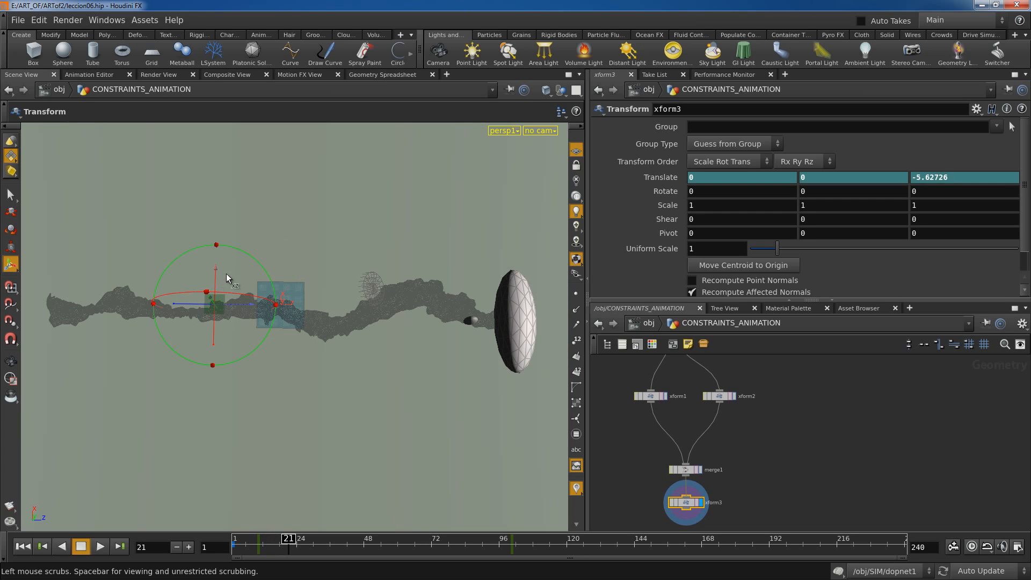
{"action": "left_click_drag", "start_coordinate": [217, 274], "coordinate": [218, 262]}
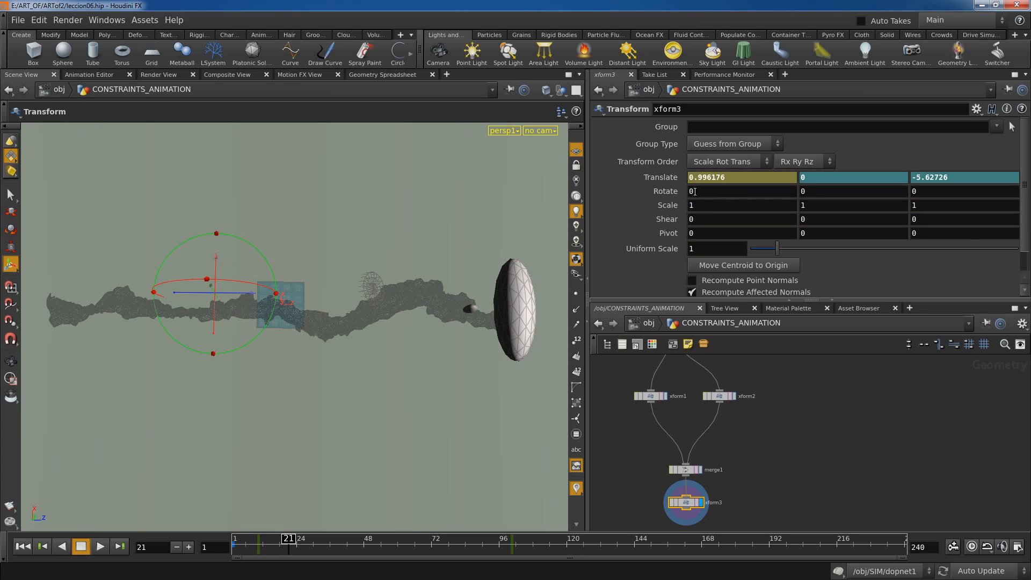
{"action": "left_click", "coordinate": [657, 178], "text": "alt"}
Raise the spheres to X 2.33654 at frame 27, keyframe the translation, and keyframe it again near frame 32
{"action": "left_click_drag", "start_coordinate": [290, 536], "coordinate": [305, 536]}
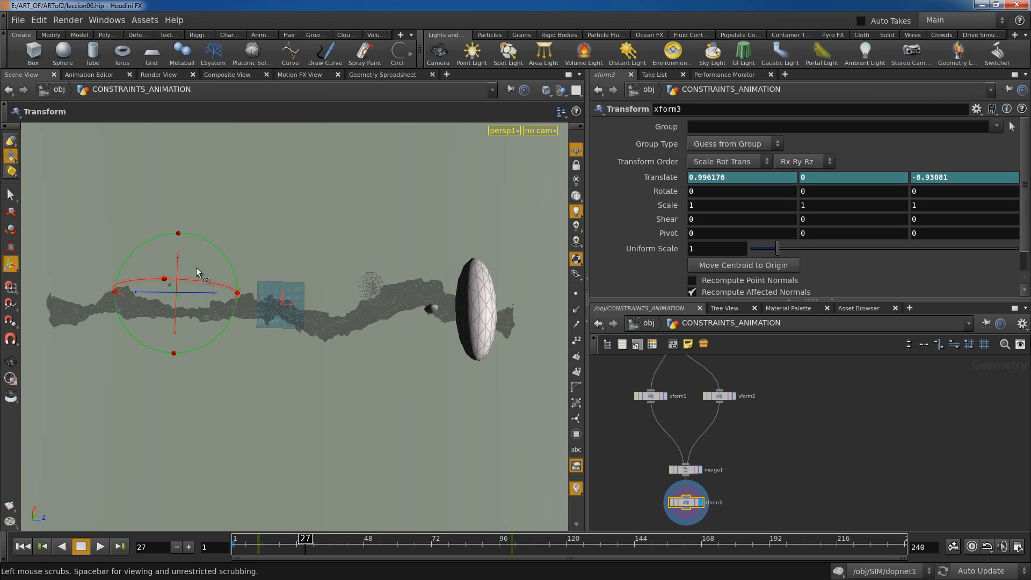
{"action": "left_click_drag", "start_coordinate": [181, 266], "coordinate": [176, 251]}
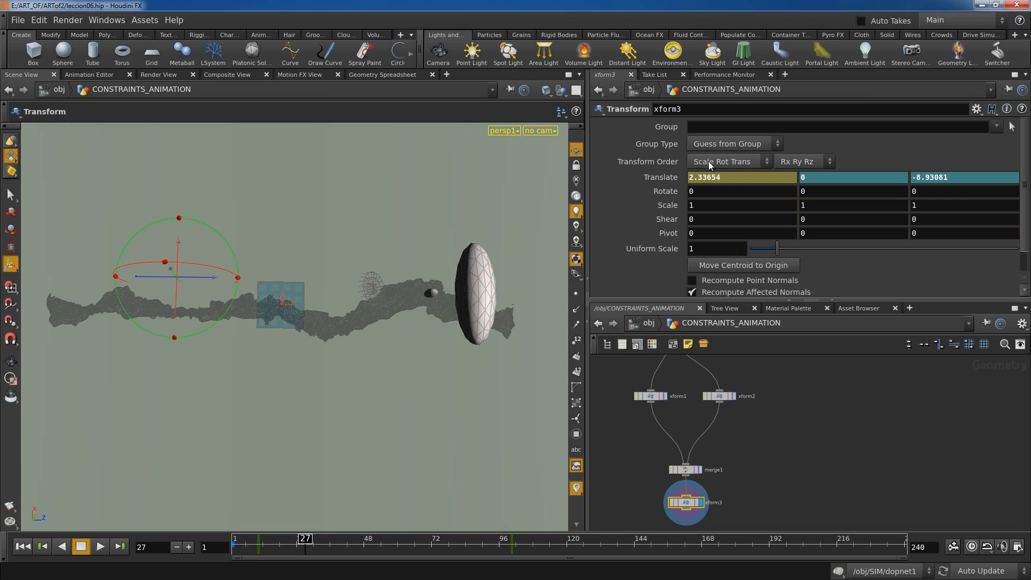
{"action": "left_click", "coordinate": [669, 178], "text": "alt"}
{"action": "left_click_drag", "start_coordinate": [305, 538], "coordinate": [333, 538]}
{"action": "left_click", "coordinate": [671, 182], "text": "alt"}
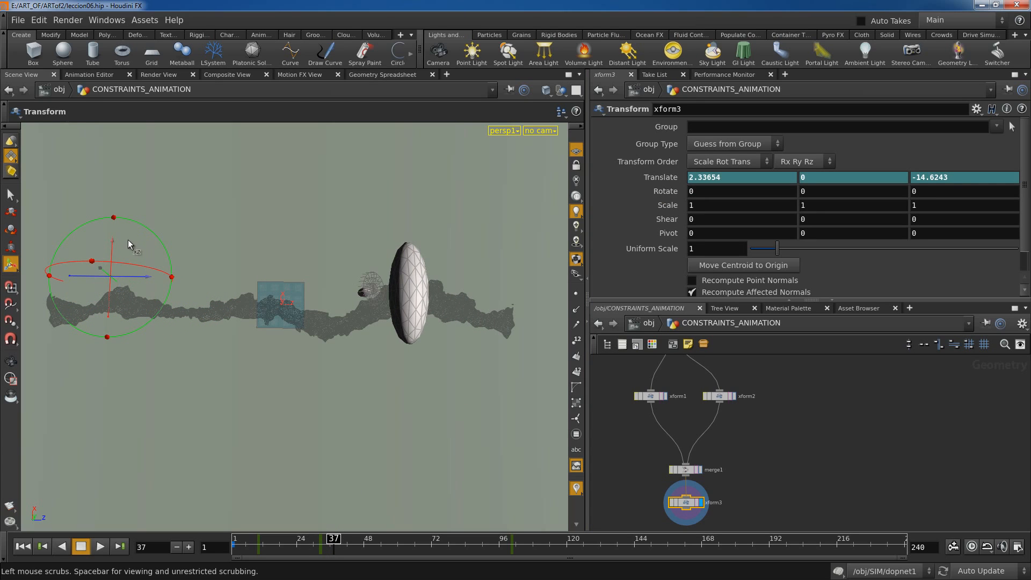
Keyframe the spheres at X 0.370919, Y -0.375054 at frame 37, and shift them to X -0.6749 at frame 43
{"action": "left_click_drag", "start_coordinate": [127, 240], "coordinate": [109, 262]}
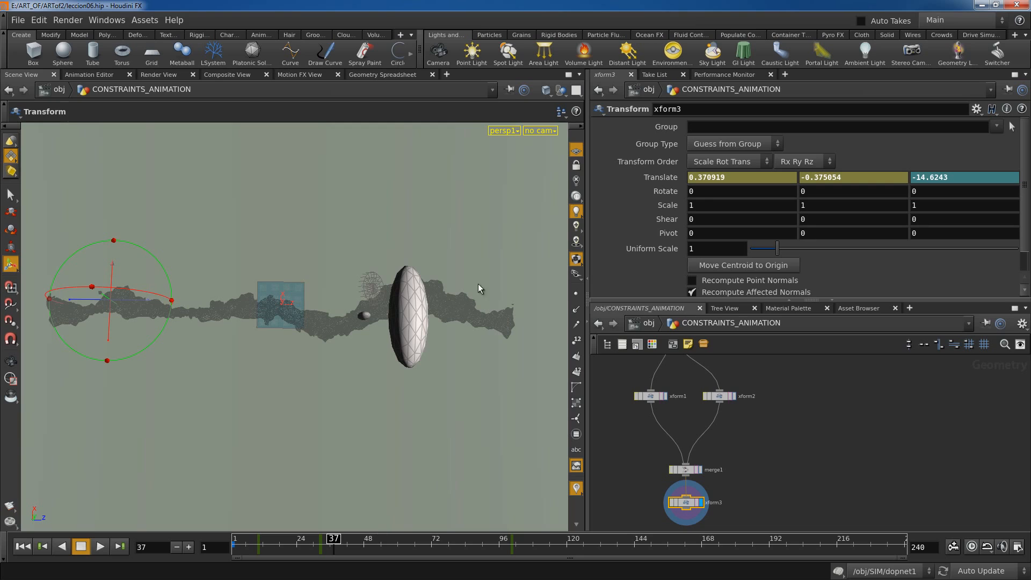
{"action": "left_click", "coordinate": [667, 182], "text": "alt"}
{"action": "left_click_drag", "start_coordinate": [333, 538], "coordinate": [350, 538]}
{"action": "left_click_drag", "start_coordinate": [68, 270], "coordinate": [67, 280]}
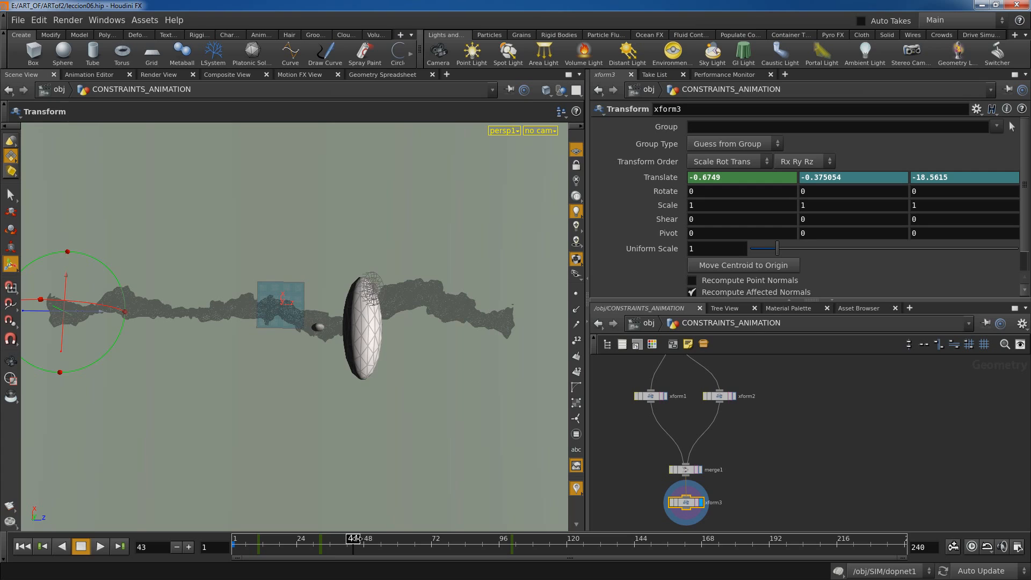
Shift the spheres to X 1.0566 at frame 48 and X 0.664392 at frame 54, keyframing the translation
{"action": "left_click_drag", "start_coordinate": [355, 538], "coordinate": [364, 538]}
{"action": "middle_click_drag", "start_coordinate": [199, 345], "coordinate": [271, 358], "text": "alt"}
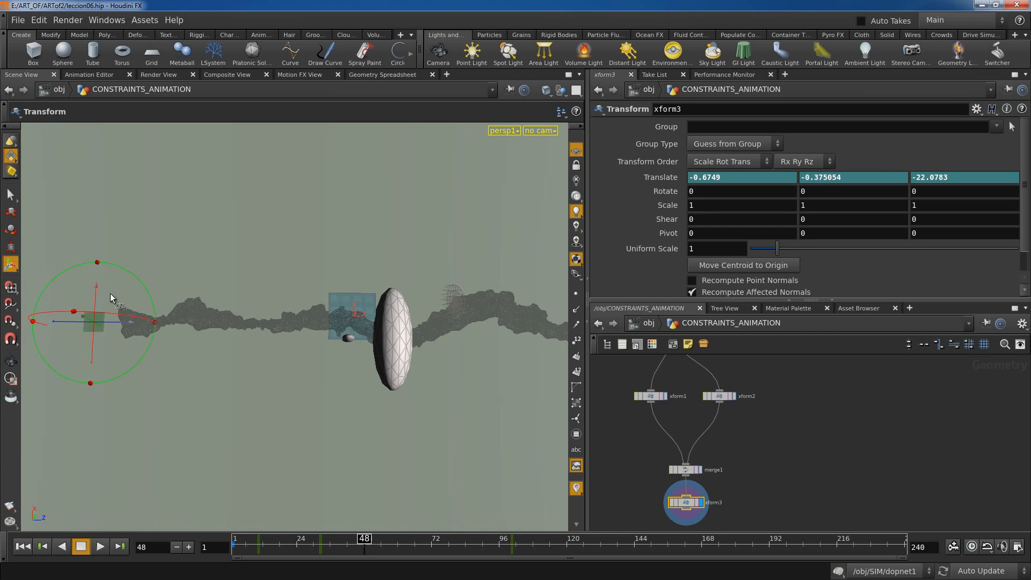
{"action": "left_click_drag", "start_coordinate": [93, 292], "coordinate": [98, 275]}
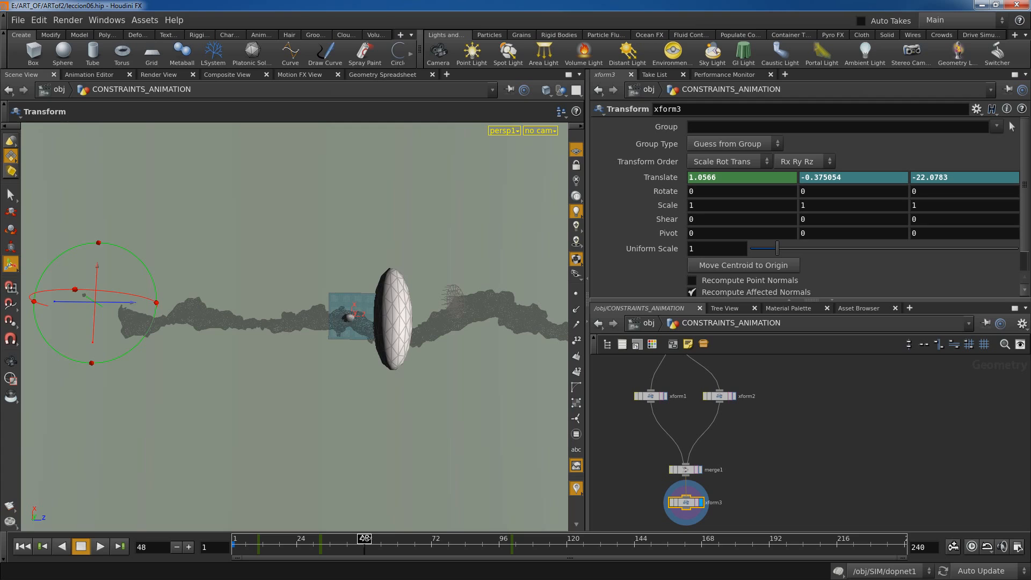
{"action": "left_click_drag", "start_coordinate": [364, 538], "coordinate": [381, 538]}
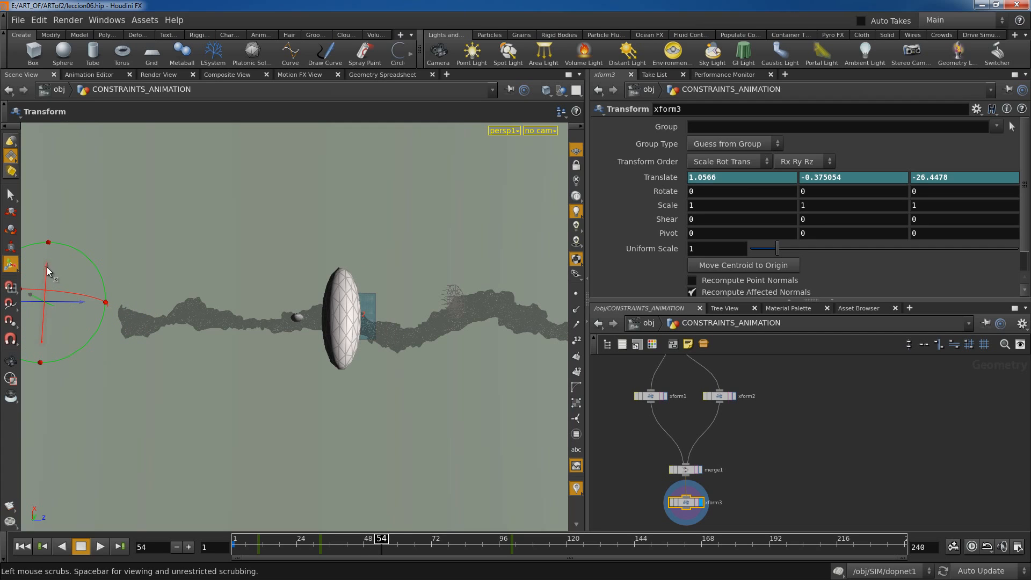
{"action": "left_click_drag", "start_coordinate": [46, 266], "coordinate": [47, 272]}
{"action": "left_click", "coordinate": [669, 181], "text": "alt"}
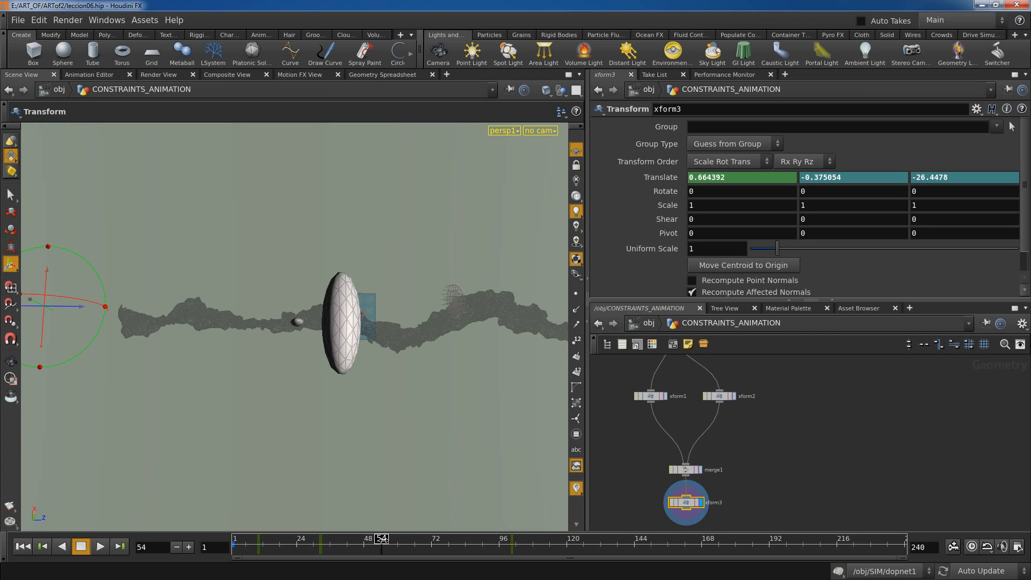
Keyframe the spheres' translation at frame 65 and shift them to X 1.24936 there
{"action": "left_click_drag", "start_coordinate": [381, 538], "coordinate": [402, 538]}
{"action": "key", "text": "Escape"}
{"action": "middle_click_drag", "start_coordinate": [370, 455], "coordinate": [471, 454]}
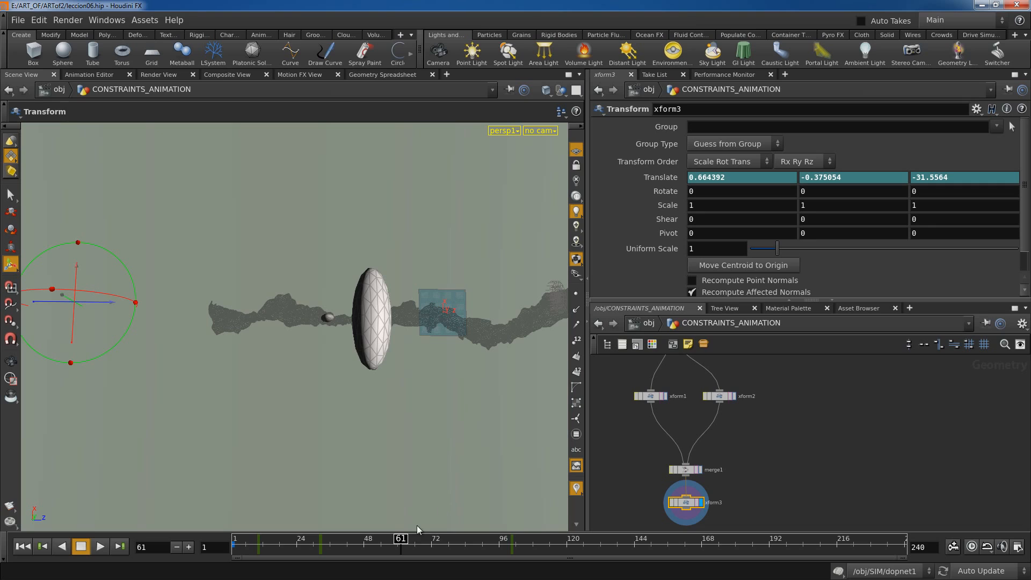
{"action": "left_click_drag", "start_coordinate": [401, 538], "coordinate": [413, 538]}
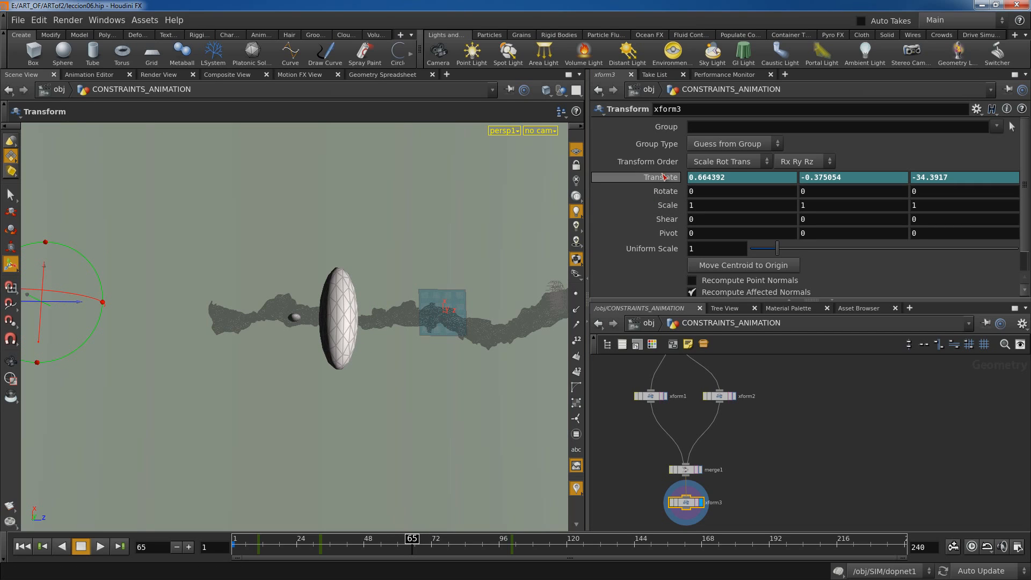
{"action": "left_click", "coordinate": [664, 178], "text": "alt"}
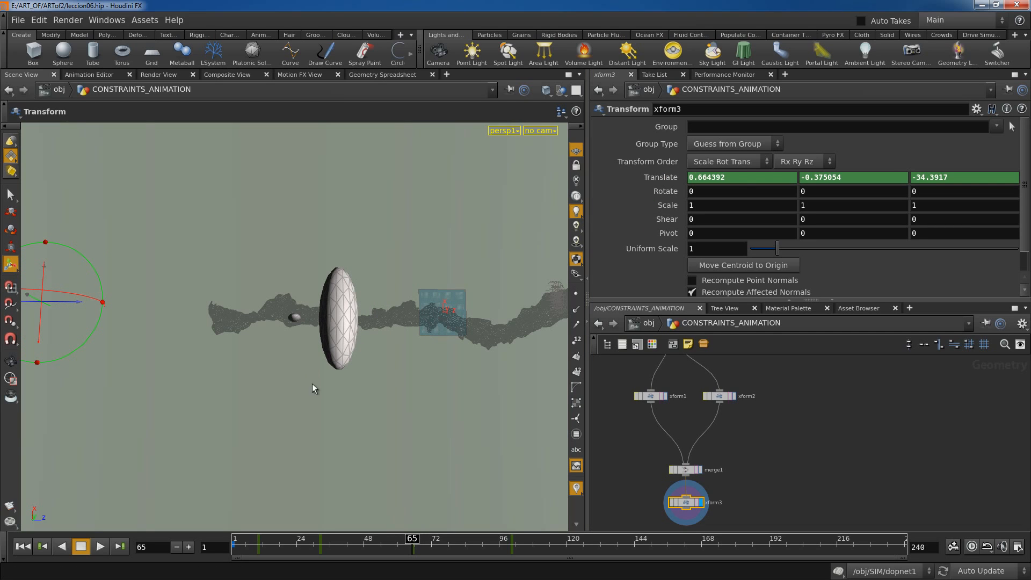
{"action": "mouse_move", "coordinate": [49, 269]}
{"action": "left_mouse_down"}
{"action": "mouse_move", "coordinate": [45, 253]}
{"action": "mouse_move", "coordinate": [44, 265]}
{"action": "left_mouse_up"}
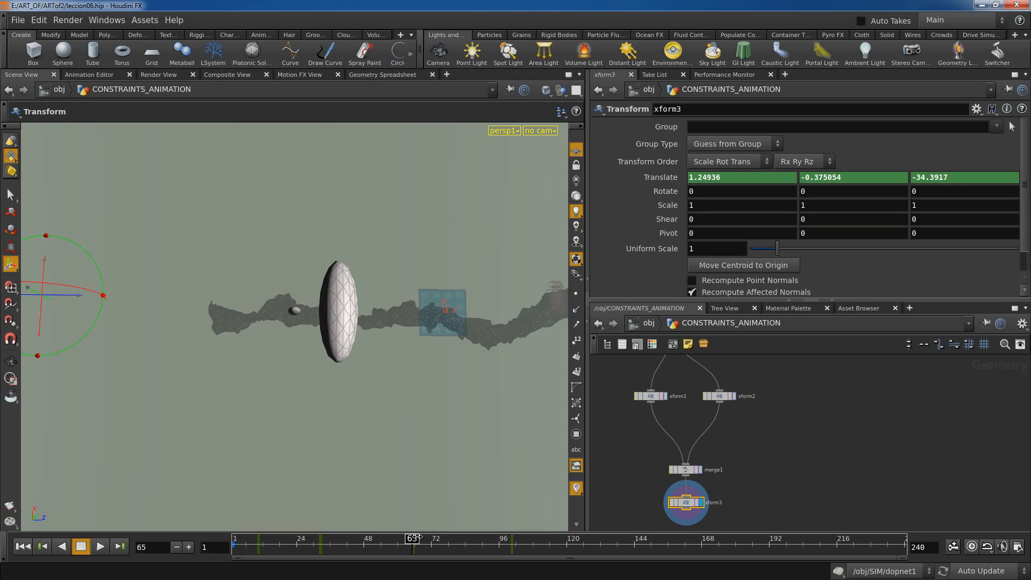
At frame 69, shift the spheres to X 0.821276 and keyframe the translation
{"action": "left_click_drag", "start_coordinate": [417, 536], "coordinate": [425, 537]}
{"action": "middle_click_drag", "start_coordinate": [247, 256], "coordinate": [305, 260], "text": "alt"}
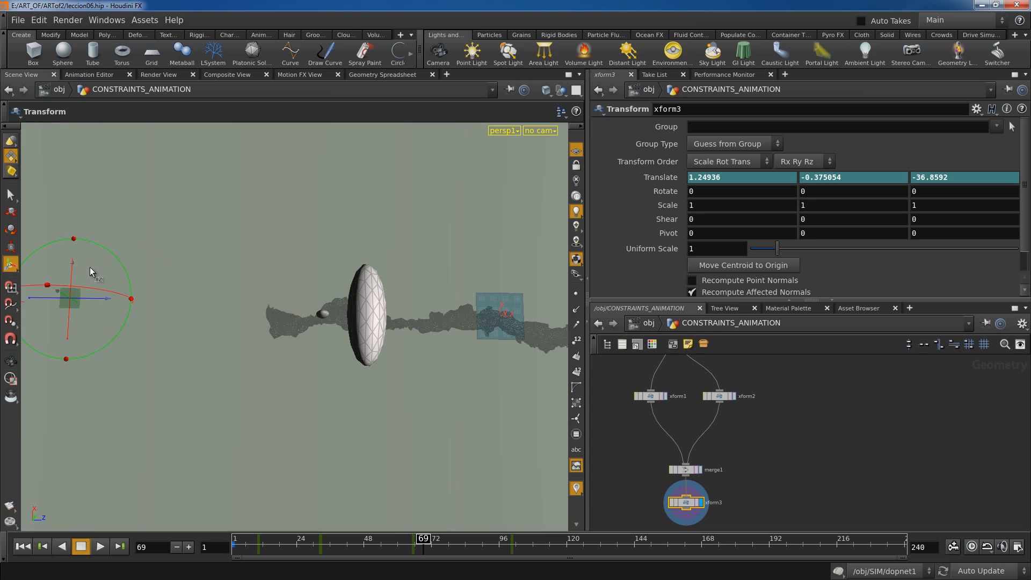
{"action": "left_click_drag", "start_coordinate": [73, 264], "coordinate": [72, 268]}
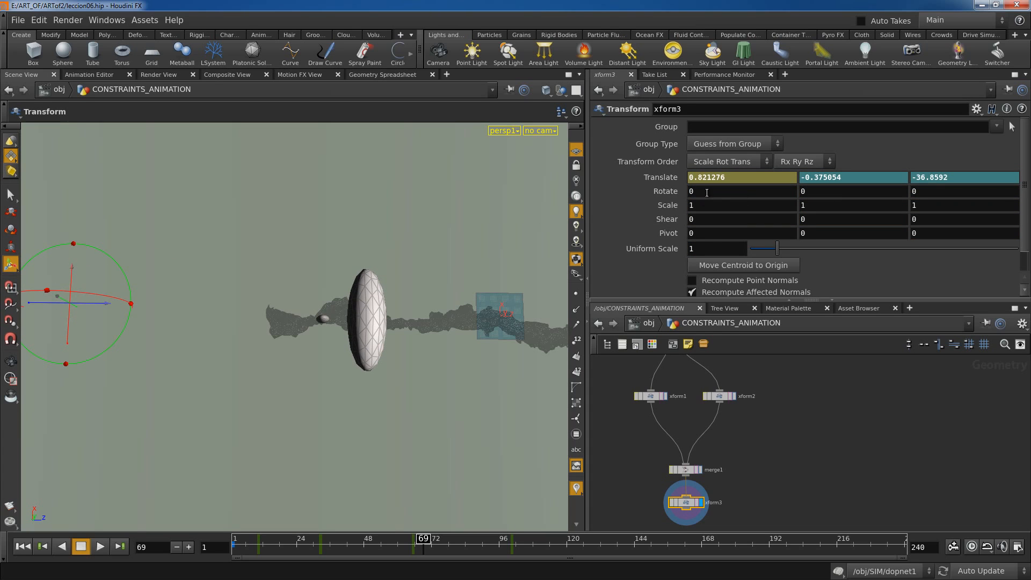
{"action": "left_click", "coordinate": [672, 182], "text": "alt"}
At frame 78, shift the spheres to X about 0.63 and keyframe the translation
{"action": "left_click_drag", "start_coordinate": [425, 542], "coordinate": [449, 538]}
{"action": "middle_click_drag", "start_coordinate": [516, 439], "coordinate": [617, 437], "text": "alt"}
{"action": "left_click_drag", "start_coordinate": [114, 265], "coordinate": [111, 274]}
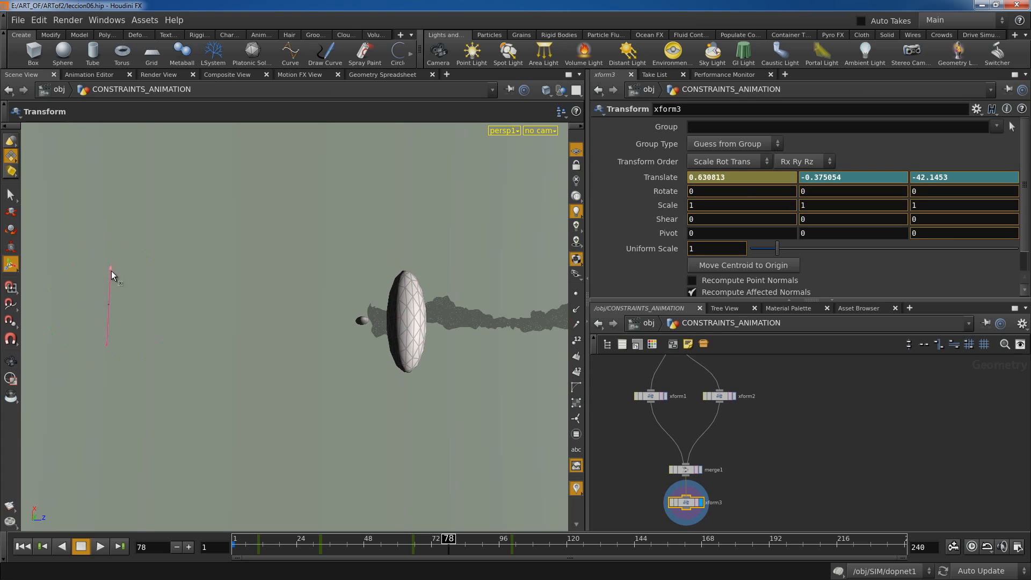
{"action": "left_click", "coordinate": [676, 181], "text": "alt"}
Play the animation from the first frame to check how the spheres follow the whole strip
{"action": "right_click_drag", "start_coordinate": [472, 444], "coordinate": [260, 412], "text": "alt"}
{"action": "left_click", "coordinate": [24, 546]}
{"action": "left_click", "coordinate": [99, 546]}
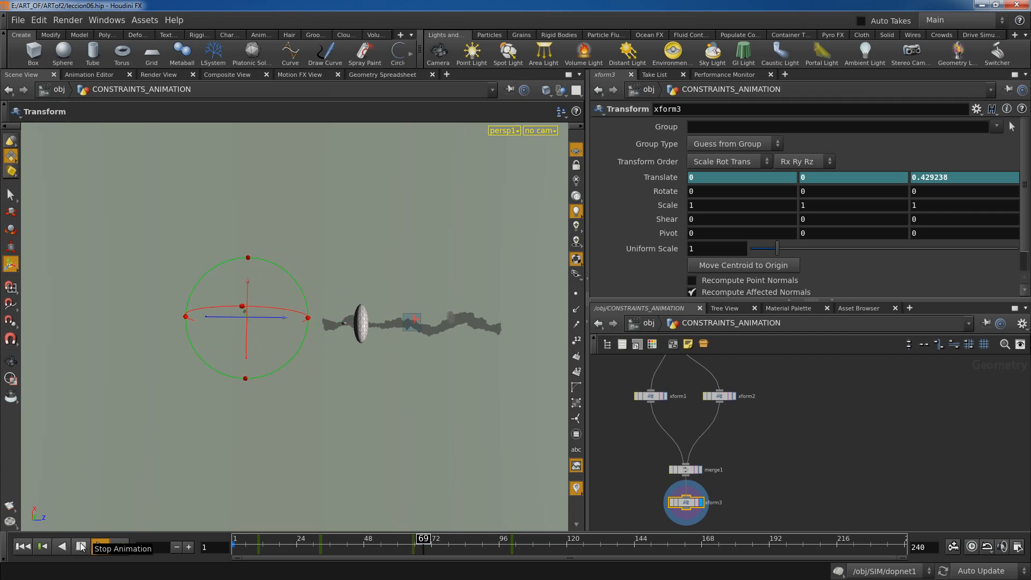
{"action": "left_click", "coordinate": [80, 546]}
Adjust the spheres to X 0.476935 at frame 60 and X 0.193428 at frame 45, keyframing the translation
{"action": "right_click_drag", "start_coordinate": [356, 491], "coordinate": [558, 432], "text": "alt"}
{"action": "left_click_drag", "start_coordinate": [467, 559], "coordinate": [399, 550]}
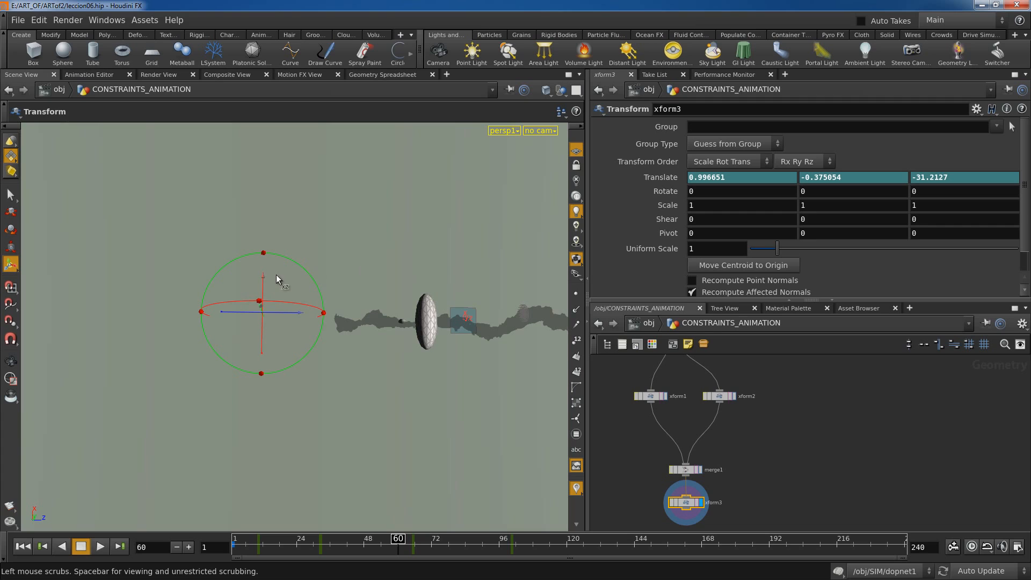
{"action": "left_click_drag", "start_coordinate": [263, 279], "coordinate": [262, 281]}
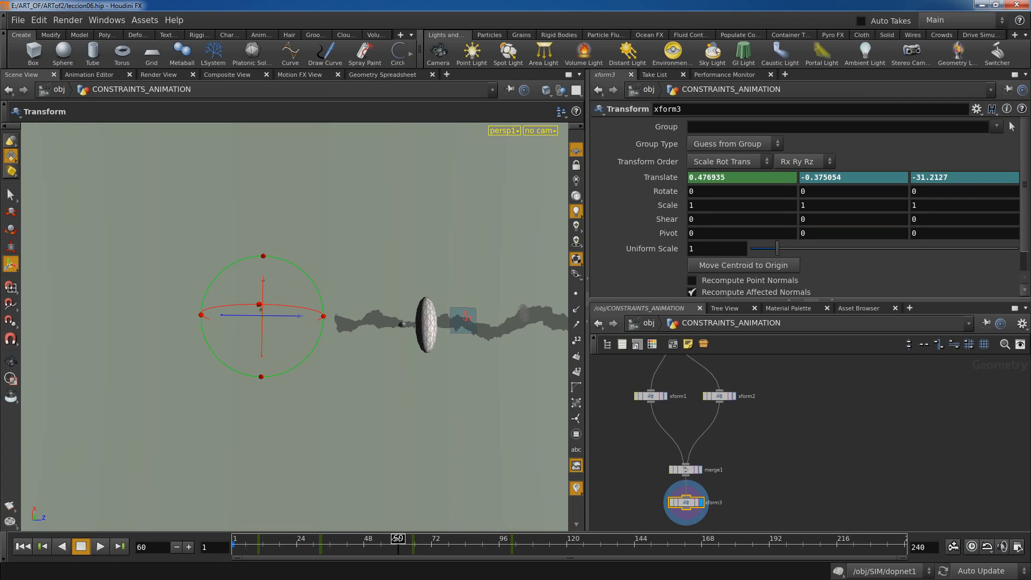
{"action": "left_click_drag", "start_coordinate": [398, 539], "coordinate": [355, 541]}
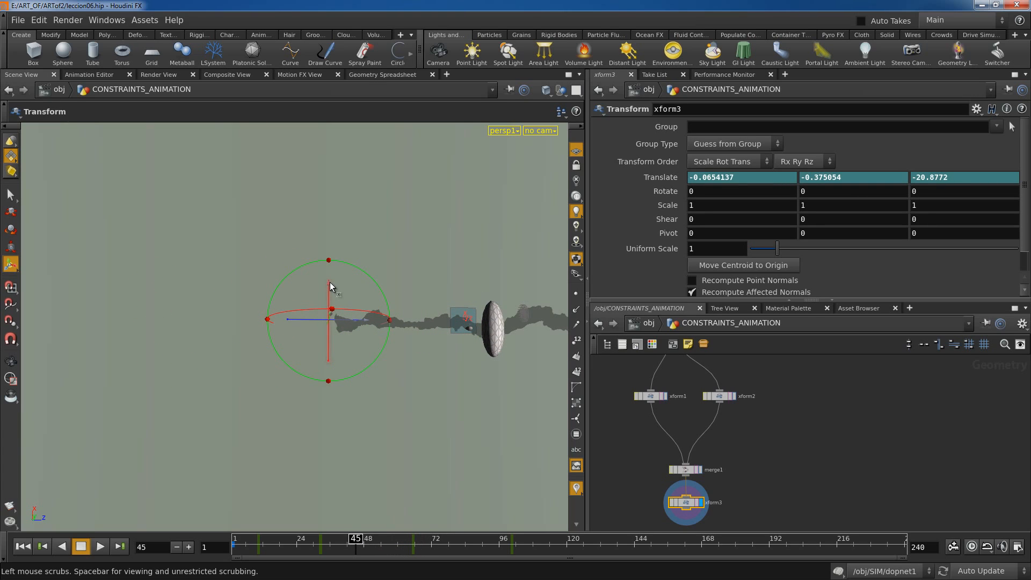
{"action": "left_click_drag", "start_coordinate": [329, 282], "coordinate": [330, 280]}
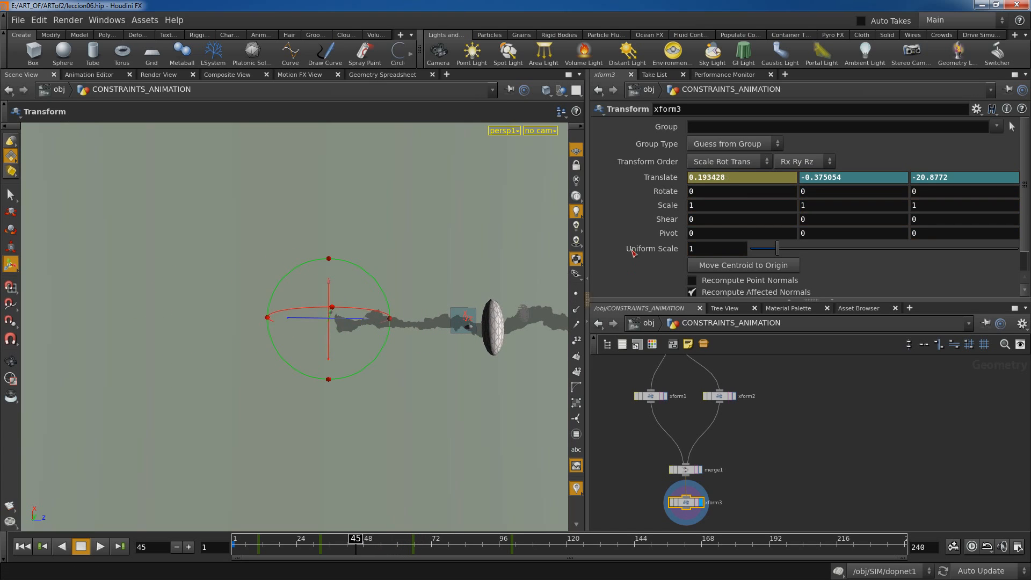
{"action": "left_click", "coordinate": [664, 173], "text": "alt"}
At frame 26, lower the spheres to X about 0.8 and keyframe the translation
{"action": "left_click_drag", "start_coordinate": [356, 539], "coordinate": [316, 538]}
{"action": "middle_click_drag", "start_coordinate": [402, 437], "coordinate": [315, 434], "text": "alt"}
{"action": "right_click_drag", "start_coordinate": [315, 434], "coordinate": [462, 429], "text": "alt"}
{"action": "left_click_drag", "start_coordinate": [318, 540], "coordinate": [302, 540]}
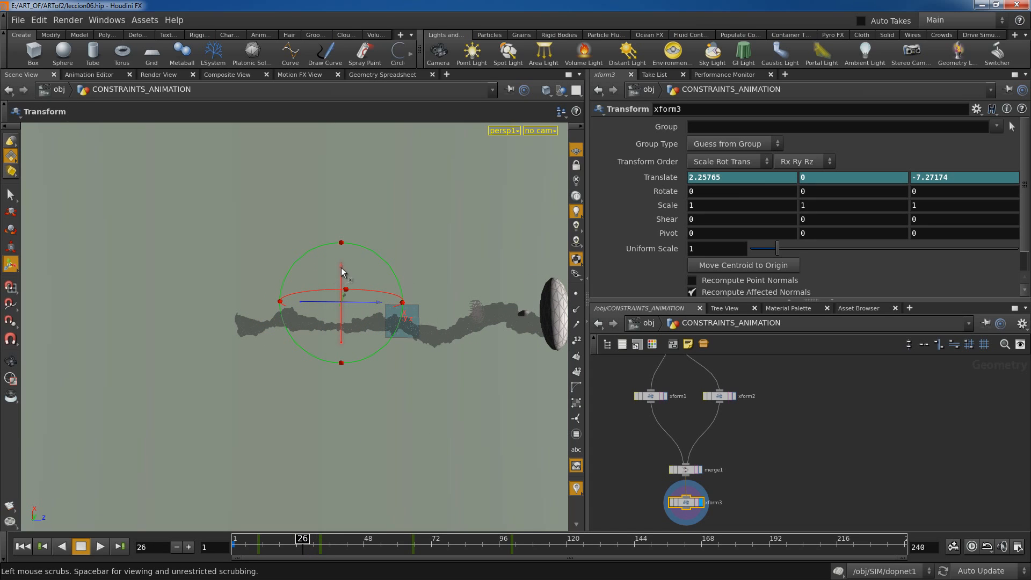
{"action": "left_click_drag", "start_coordinate": [341, 268], "coordinate": [336, 281]}
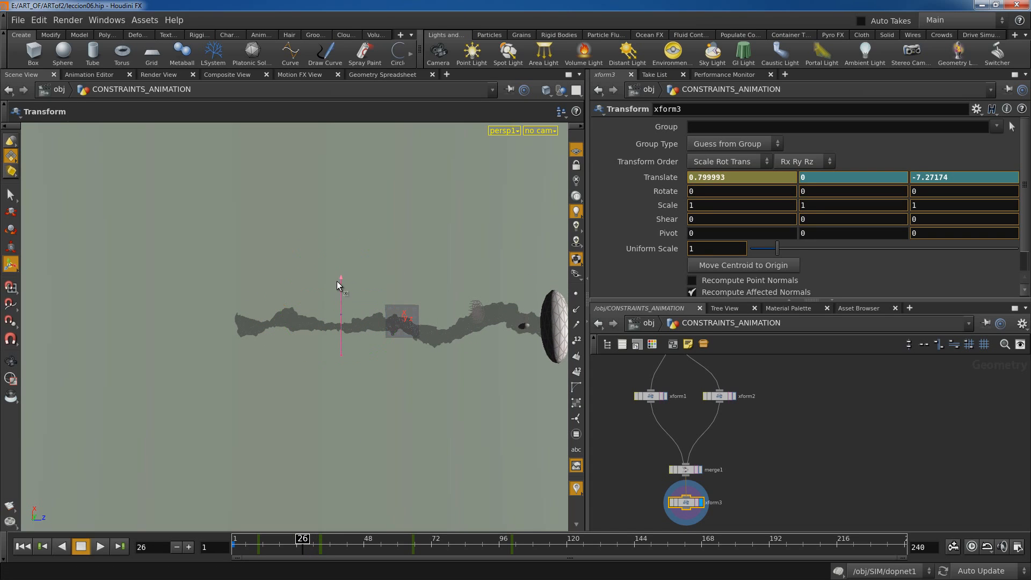
{"action": "left_click", "coordinate": [663, 179], "text": "alt"}
At frame 20, lower the spheres onto the start of the strip at X -0.294151
{"action": "left_click_drag", "start_coordinate": [295, 539], "coordinate": [291, 539]}
{"action": "middle_click_drag", "start_coordinate": [431, 451], "coordinate": [303, 449], "text": "alt"}
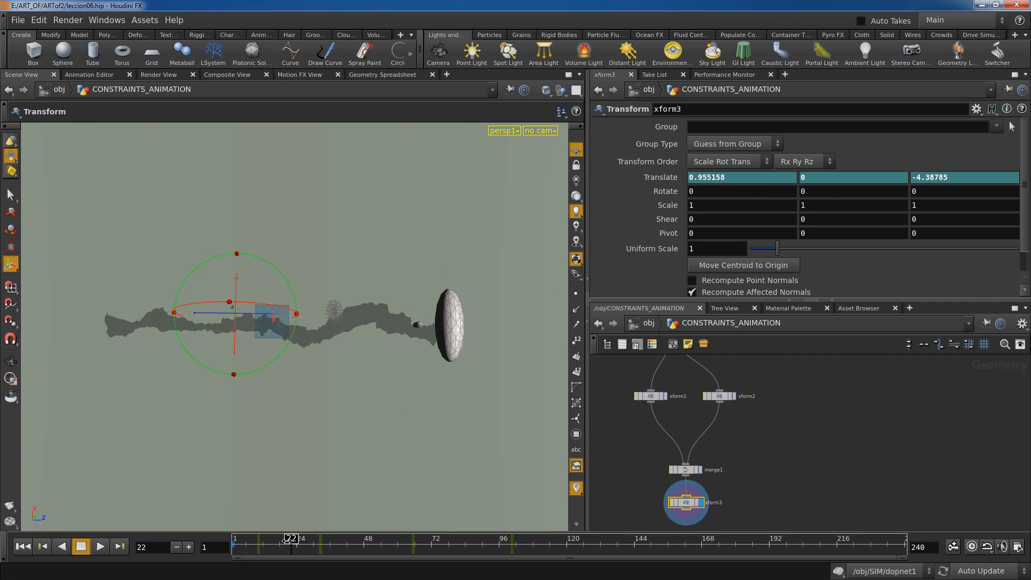
{"action": "left_click_drag", "start_coordinate": [288, 540], "coordinate": [282, 539]}
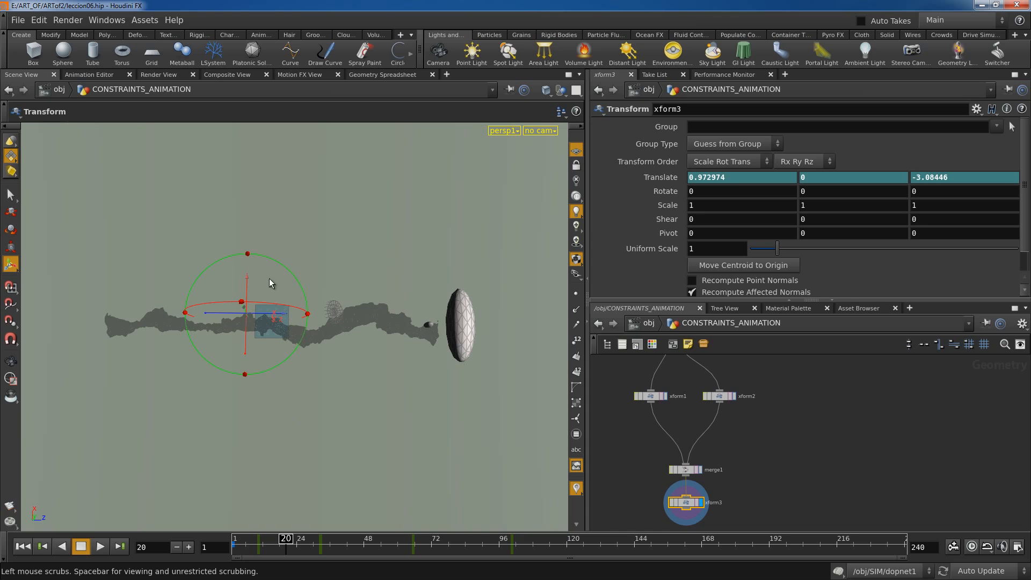
{"action": "left_click_drag", "start_coordinate": [248, 279], "coordinate": [244, 290]}
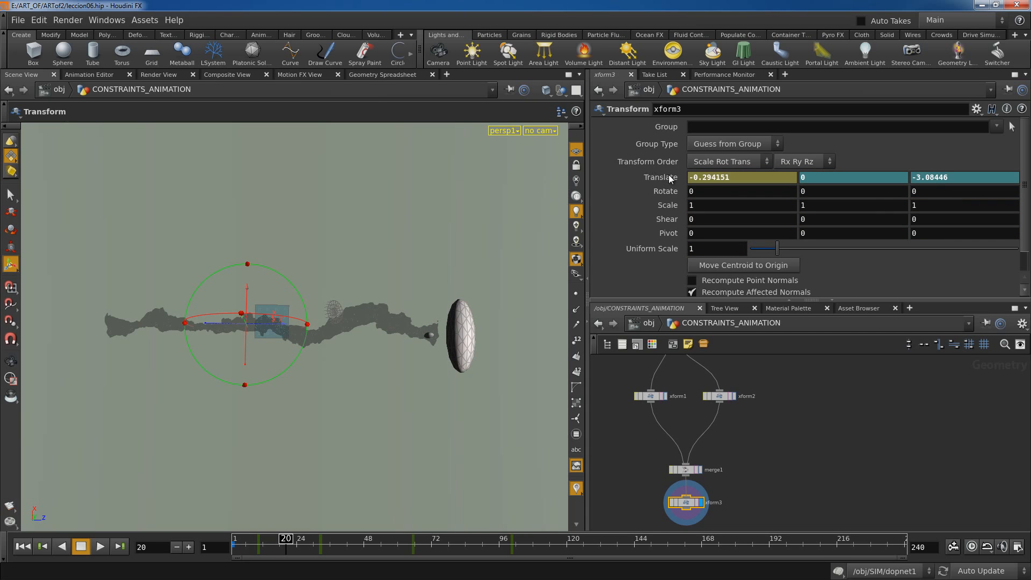
Correct the spheres' X translation to 0.396233 at frame 21 and 1.26512 at frame 27, seen along the strip
{"action": "left_click_drag", "start_coordinate": [423, 423], "coordinate": [392, 488], "text": "alt"}
{"action": "left_click_drag", "start_coordinate": [285, 541], "coordinate": [288, 541]}
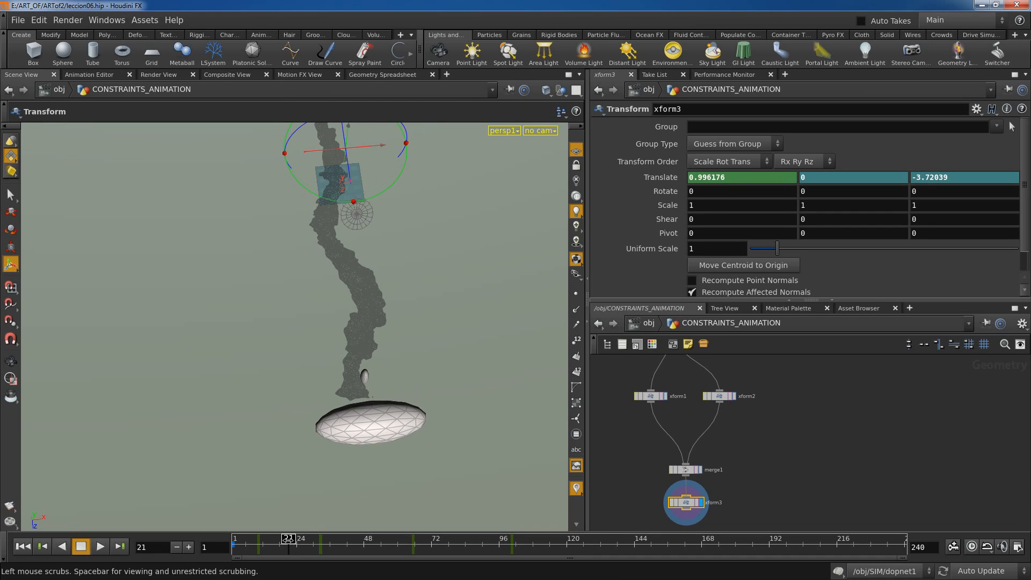
{"action": "mouse_move", "coordinate": [377, 149]}
{"action": "left_mouse_down"}
{"action": "mouse_move", "coordinate": [362, 150]}
{"action": "mouse_move", "coordinate": [377, 147]}
{"action": "left_mouse_up"}
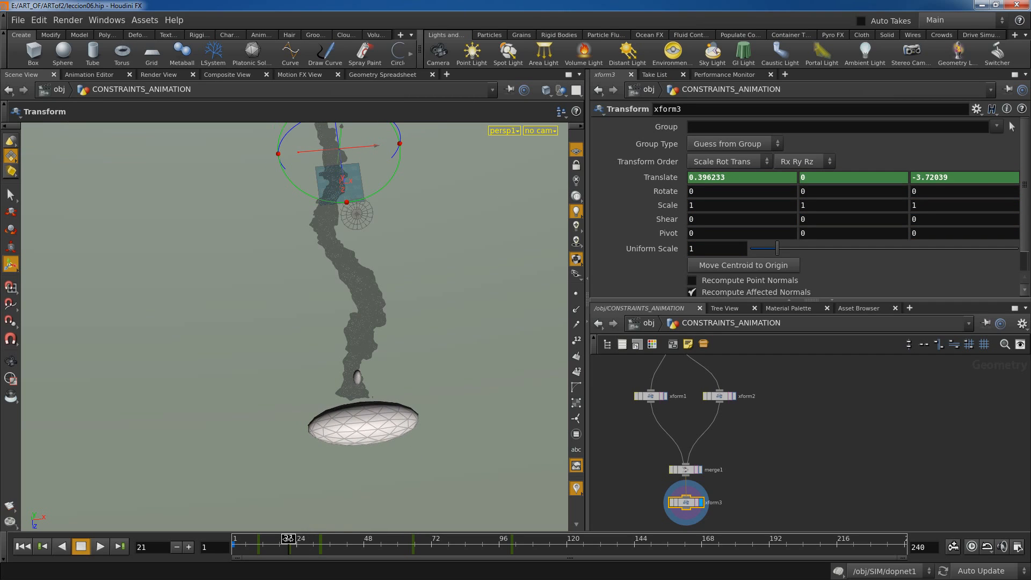
{"action": "mouse_move", "coordinate": [288, 539]}
{"action": "left_mouse_down"}
{"action": "mouse_move", "coordinate": [376, 525]}
{"action": "mouse_move", "coordinate": [361, 538]}
{"action": "mouse_move", "coordinate": [299, 542]}
{"action": "left_mouse_up"}
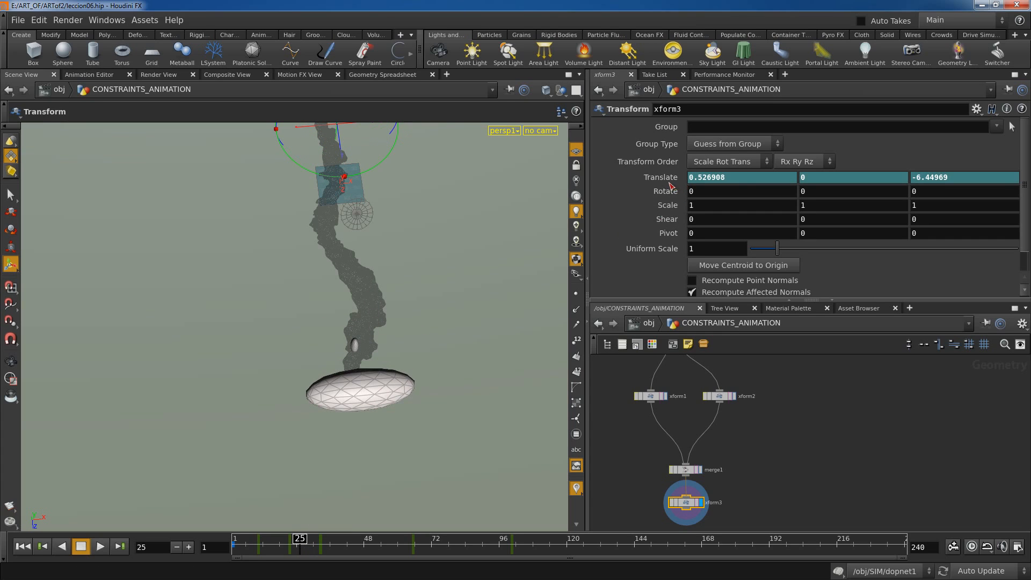
{"action": "left_click_drag", "start_coordinate": [301, 539], "coordinate": [304, 539]}
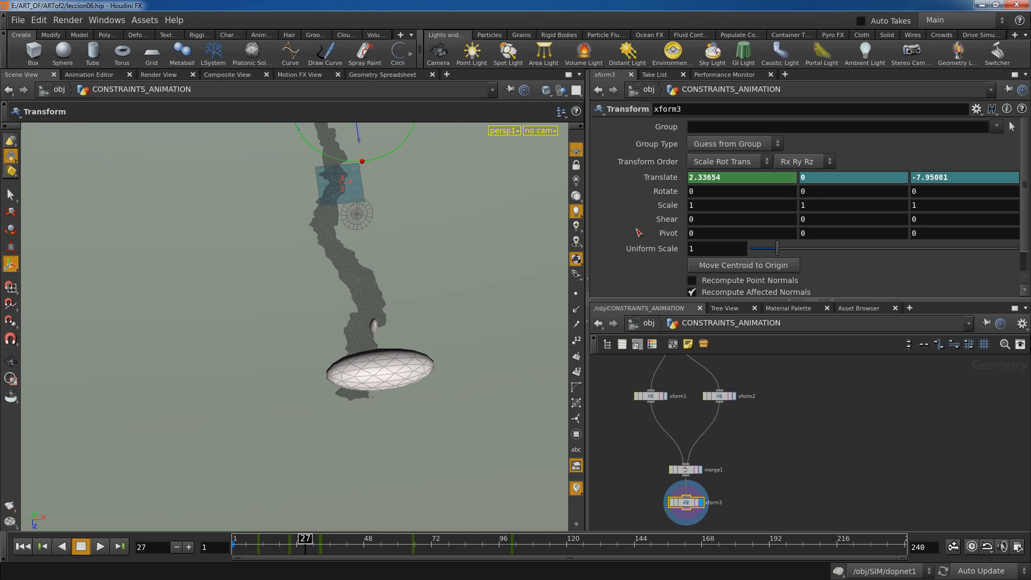
{"action": "left_click_drag", "start_coordinate": [401, 153], "coordinate": [379, 153]}
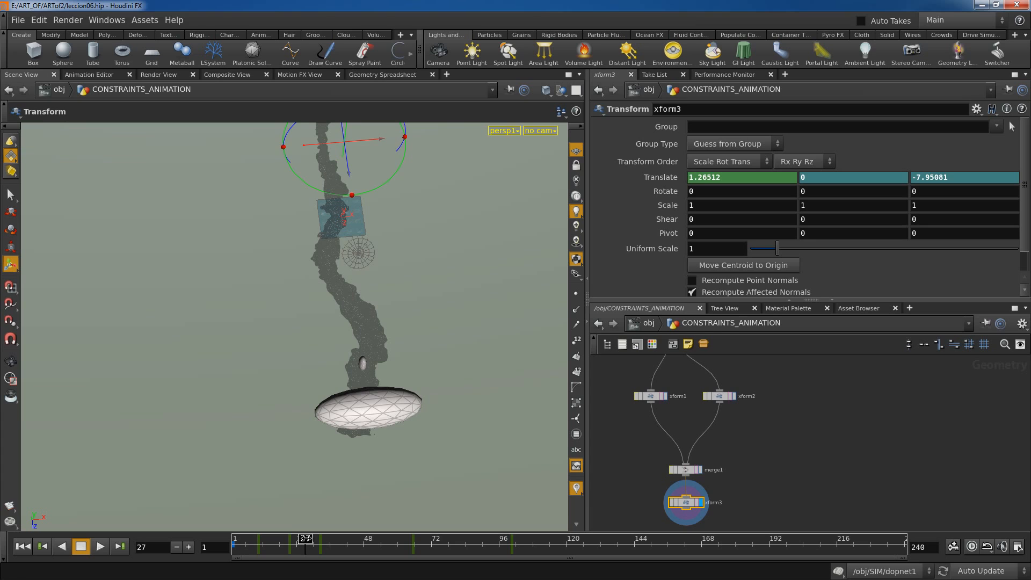
Return to frame 1 and inspect the spheres' starting position and the strip from an oblique angle
{"action": "left_click_drag", "start_coordinate": [305, 538], "coordinate": [234, 539]}
{"action": "left_click_drag", "start_coordinate": [403, 414], "coordinate": [553, 335], "text": "alt"}
{"action": "right_click_drag", "start_coordinate": [462, 360], "coordinate": [400, 389], "text": "alt"}
{"action": "left_click_drag", "start_coordinate": [400, 389], "coordinate": [406, 409], "text": "alt"}
{"action": "middle_click_drag", "start_coordinate": [406, 409], "coordinate": [446, 418], "text": "alt"}
{"action": "left_click_drag", "start_coordinate": [446, 418], "coordinate": [605, 373], "text": "alt"}
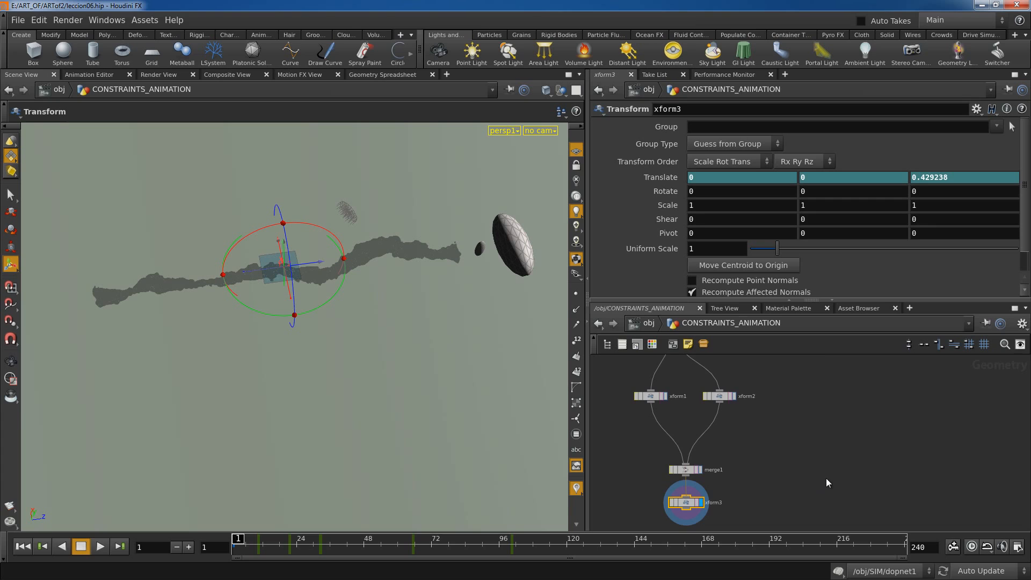
Add an Attribute Create node directly below xform3, connect it and make it the displayed node
{"action": "scroll", "coordinate": [826, 480], "scroll_direction": "down", "scroll_amount": 3}
{"action": "middle_click_drag", "start_coordinate": [810, 488], "coordinate": [799, 468]}
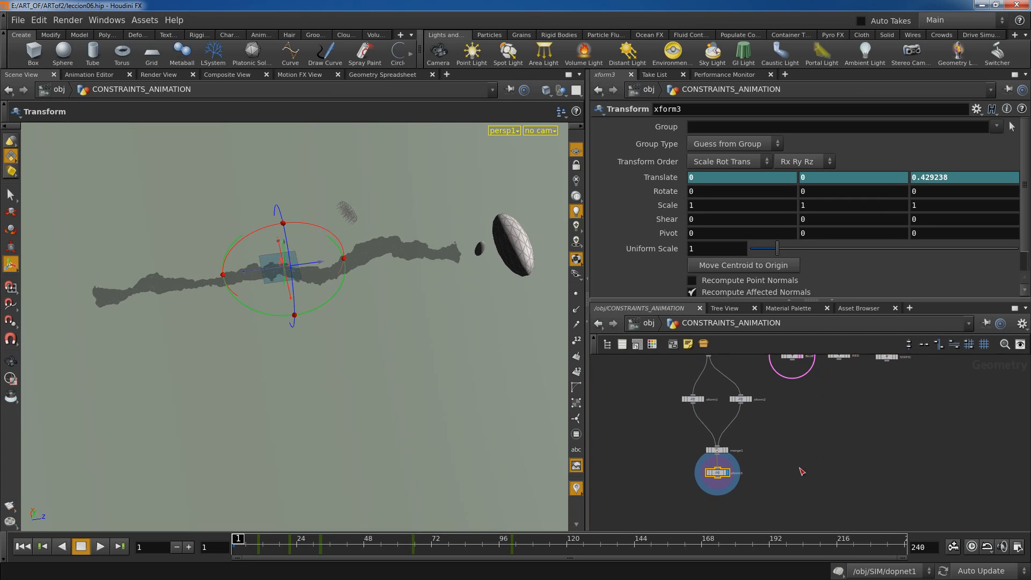
{"action": "key", "text": "Tab"}
{"action": "type", "text": "att"}
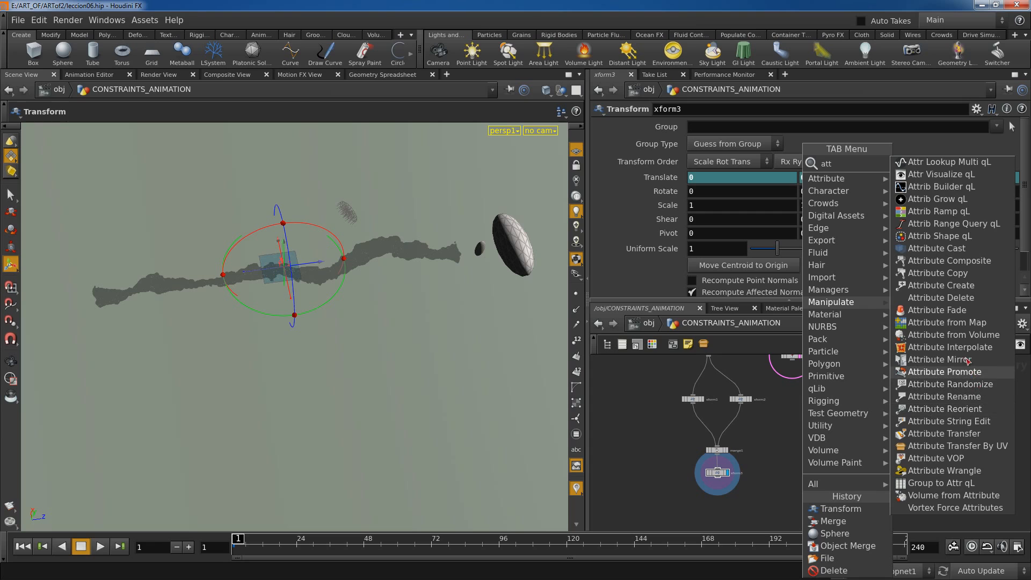
{"action": "left_click", "coordinate": [963, 286]}
{"action": "left_click", "coordinate": [723, 500]}
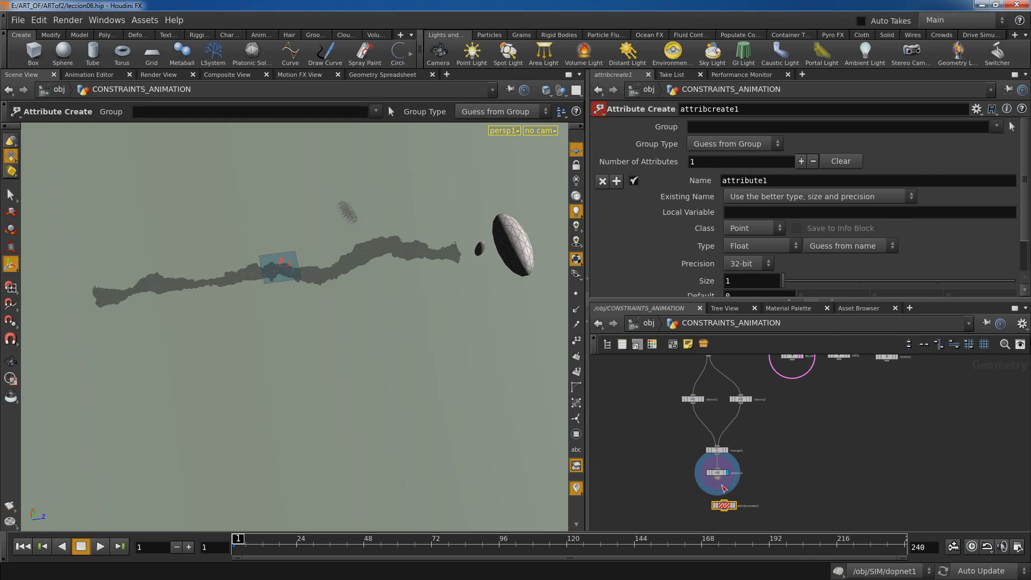
{"action": "left_click", "coordinate": [724, 500]}
{"action": "left_click", "coordinate": [732, 505]}
{"action": "left_click_drag", "start_coordinate": [727, 506], "coordinate": [721, 506]}
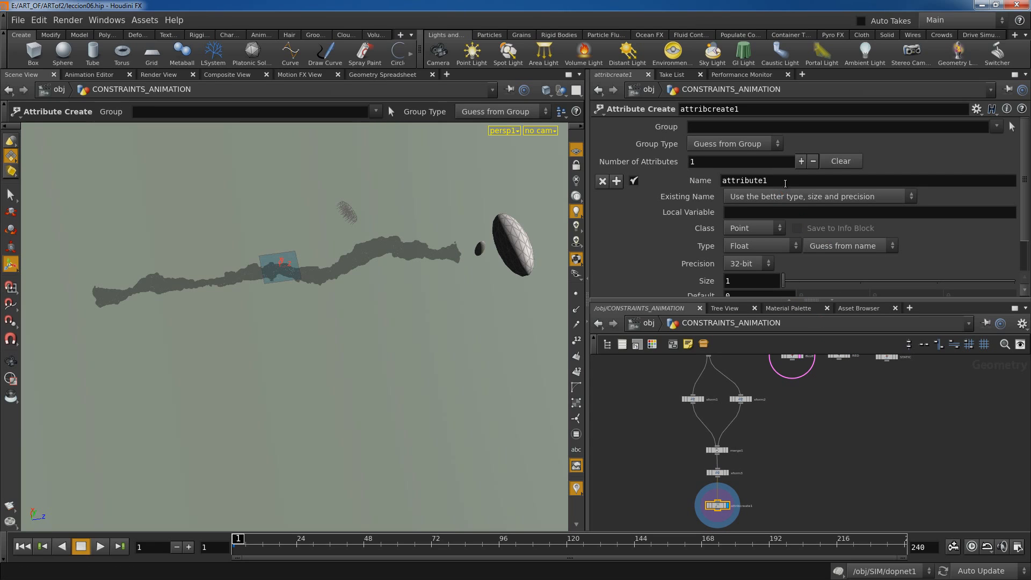
Set the created point attribute's name to active, its type to Integer and its value to 1
{"action": "type", "text": "active"}
{"action": "left_click", "coordinate": [772, 248]}
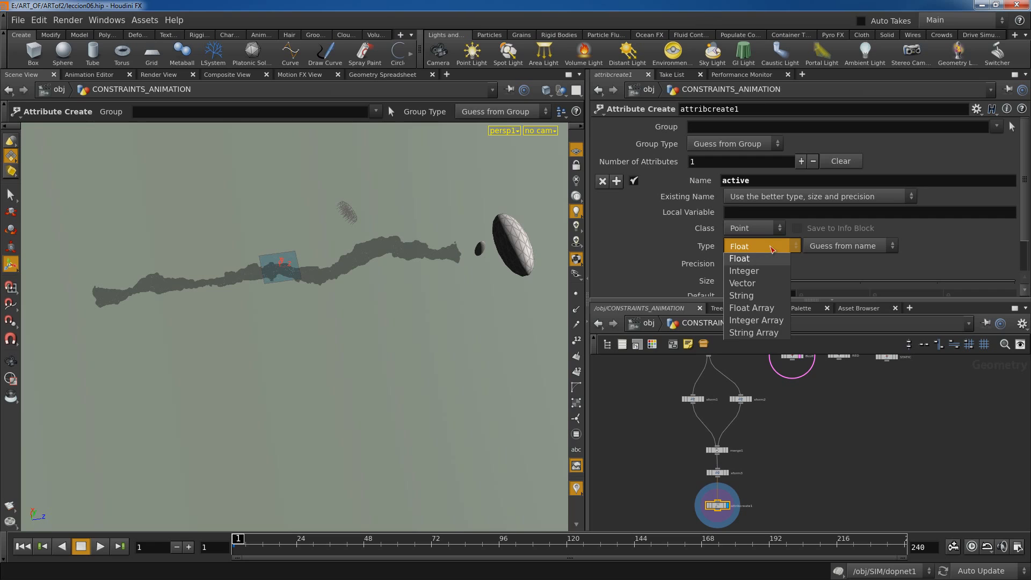
{"action": "left_click", "coordinate": [743, 271]}
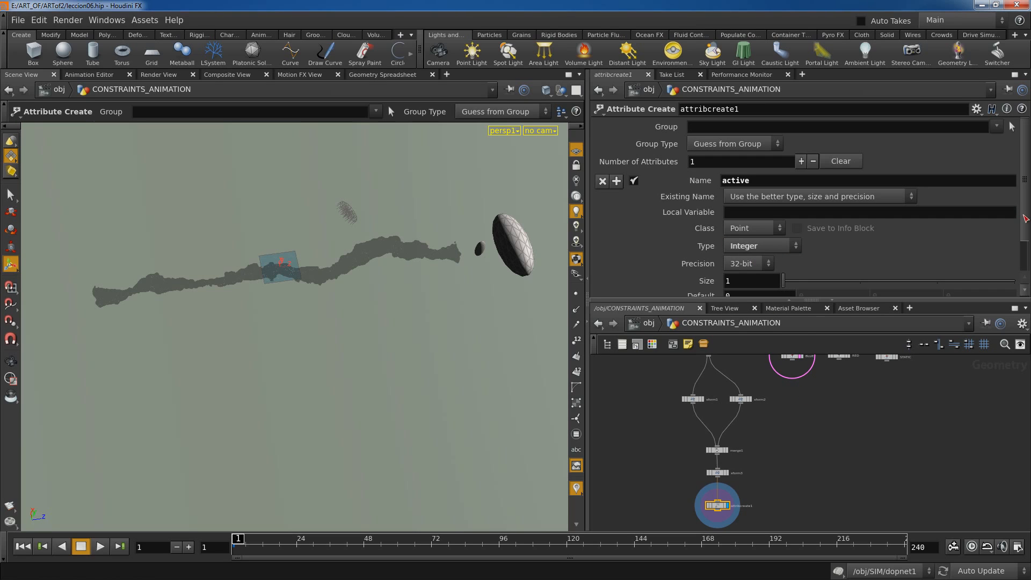
{"action": "scroll", "coordinate": [768, 275], "scroll_direction": "down", "scroll_amount": 2}
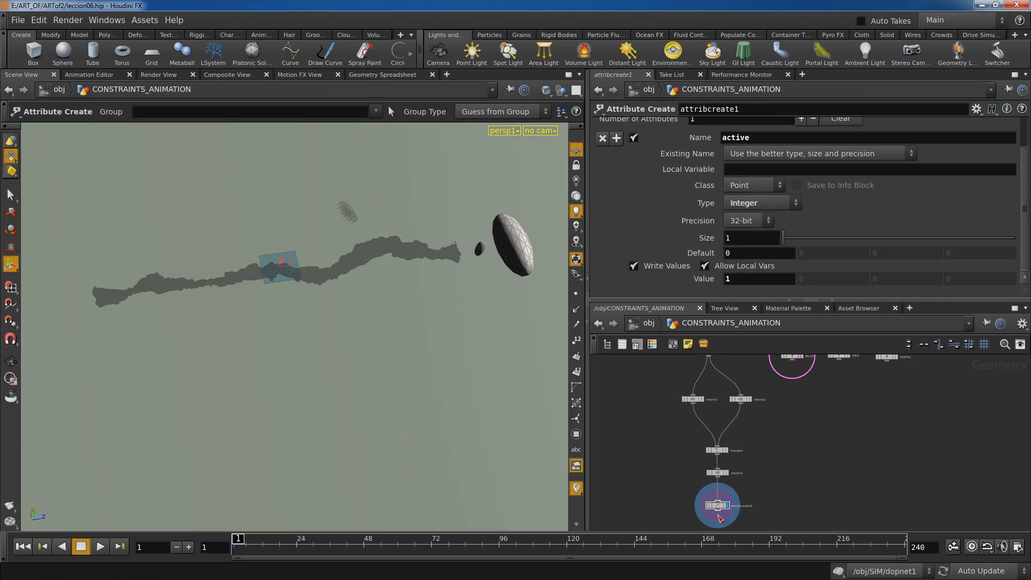
Duplicate the Attribute Create node, feed the copy from the fractured strip's node, and set its active value to 0
{"action": "key", "text": "ctrl+v"}
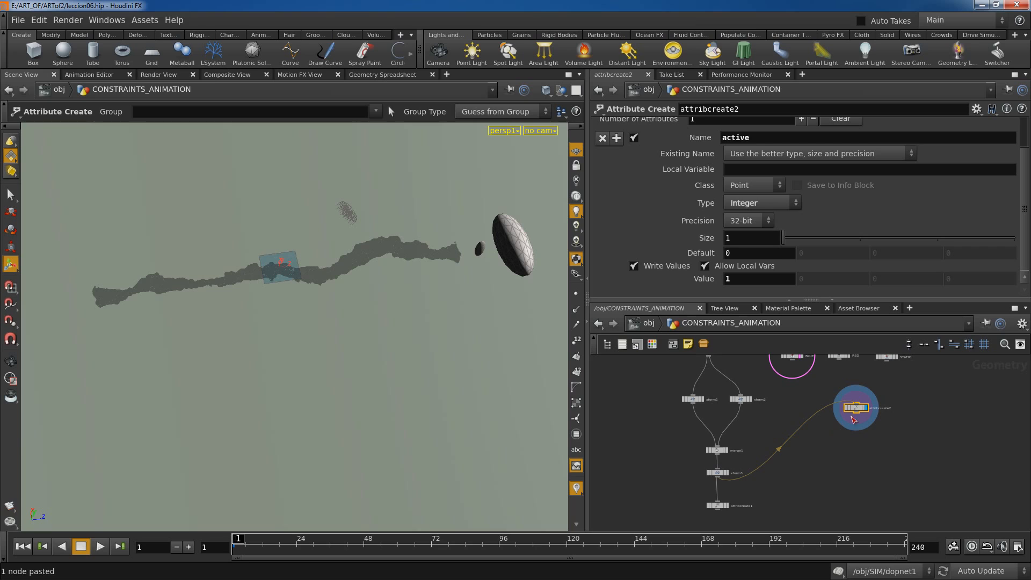
{"action": "left_click", "coordinate": [788, 503]}
{"action": "left_click", "coordinate": [784, 500]}
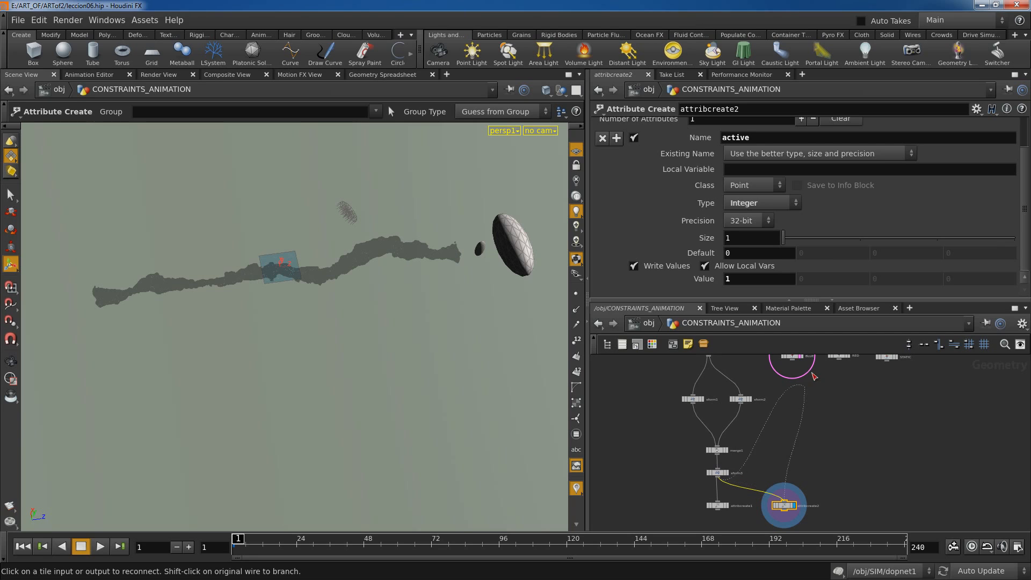
{"action": "left_click", "coordinate": [793, 357]}
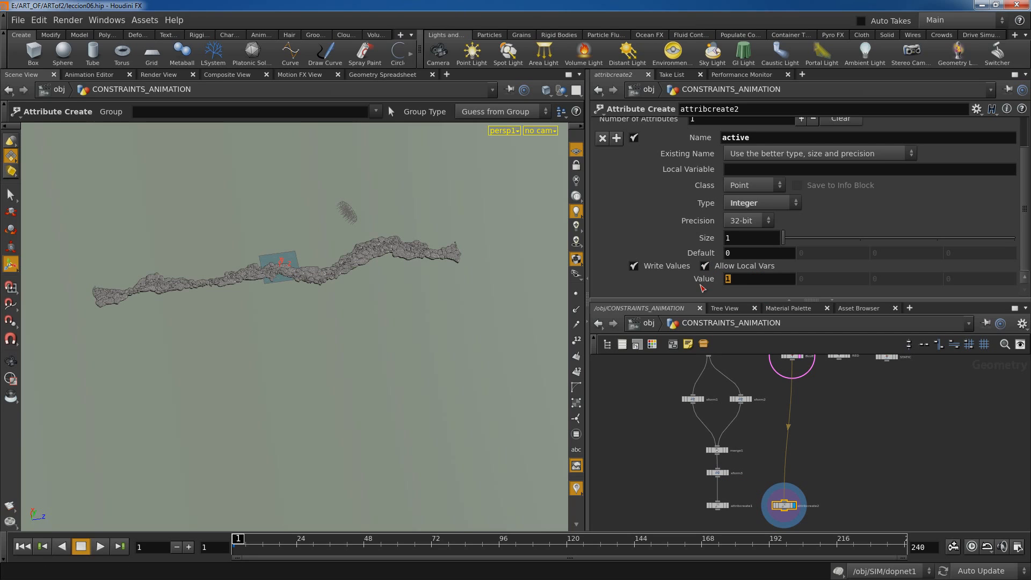
{"action": "middle_click_drag", "start_coordinate": [861, 500], "coordinate": [869, 438]}
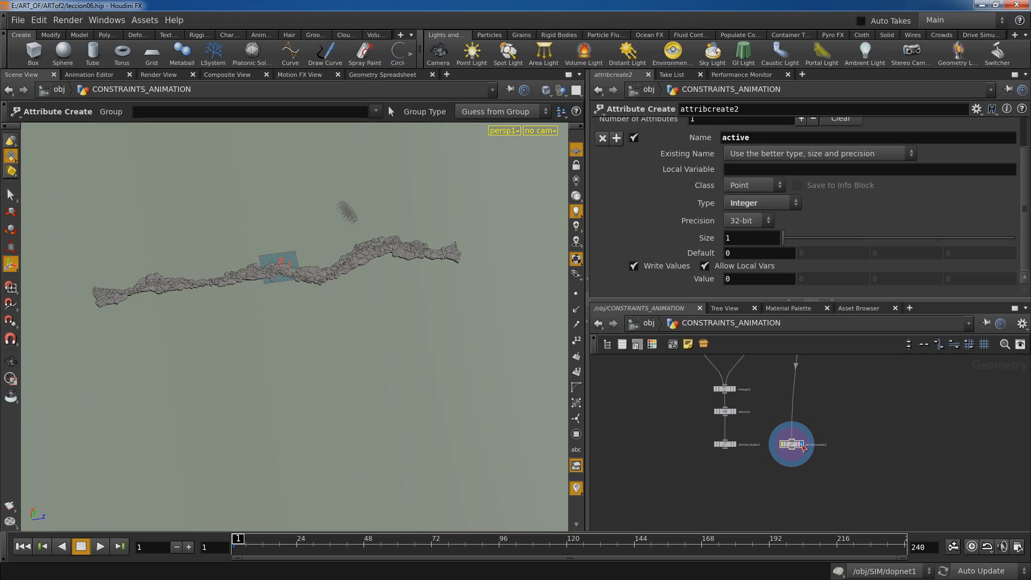
{"action": "left_click_drag", "start_coordinate": [803, 445], "coordinate": [810, 445]}
{"action": "scroll", "coordinate": [806, 493], "scroll_direction": "up", "scroll_amount": 2}
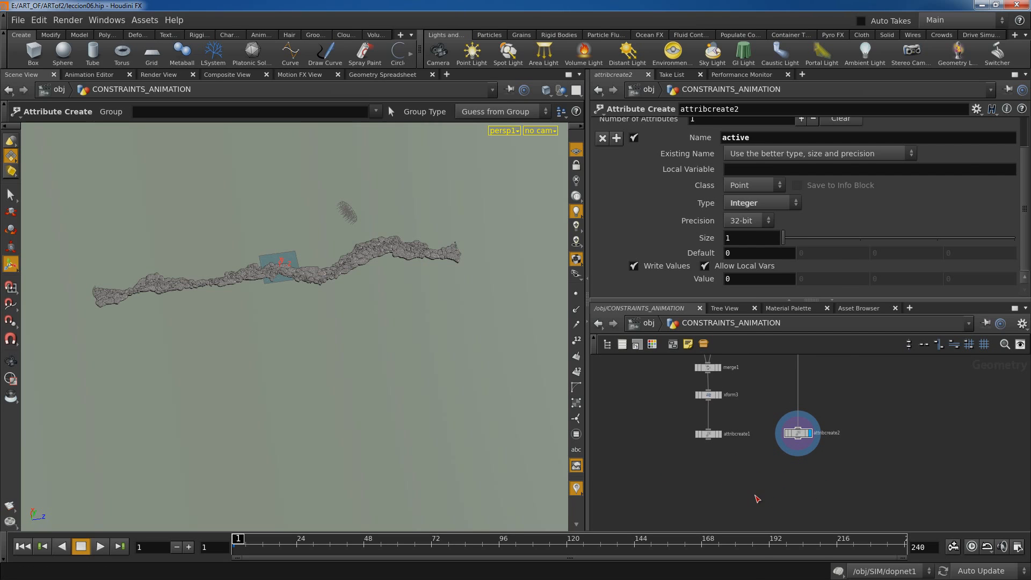
{"action": "key", "text": "Tab"}
{"action": "type", "text": "att"}
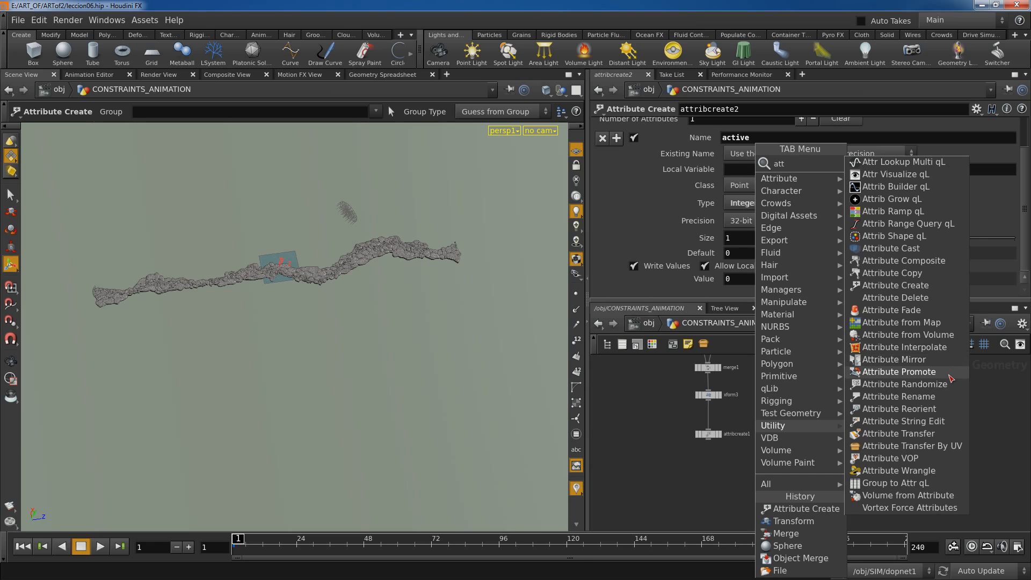
{"action": "left_click", "coordinate": [899, 433]}
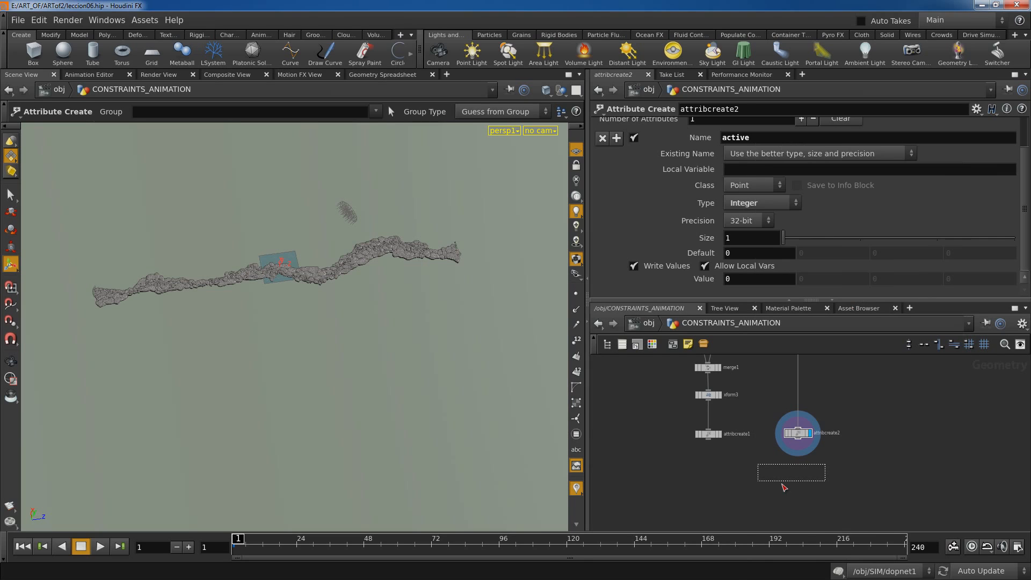
{"action": "left_click", "coordinate": [757, 491]}
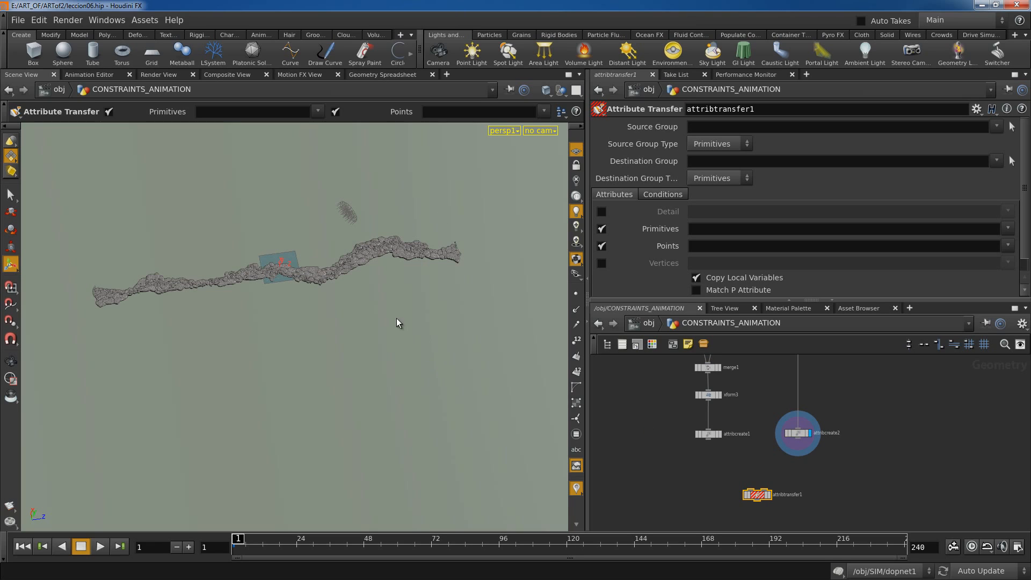
{"action": "key", "text": "Delete"}
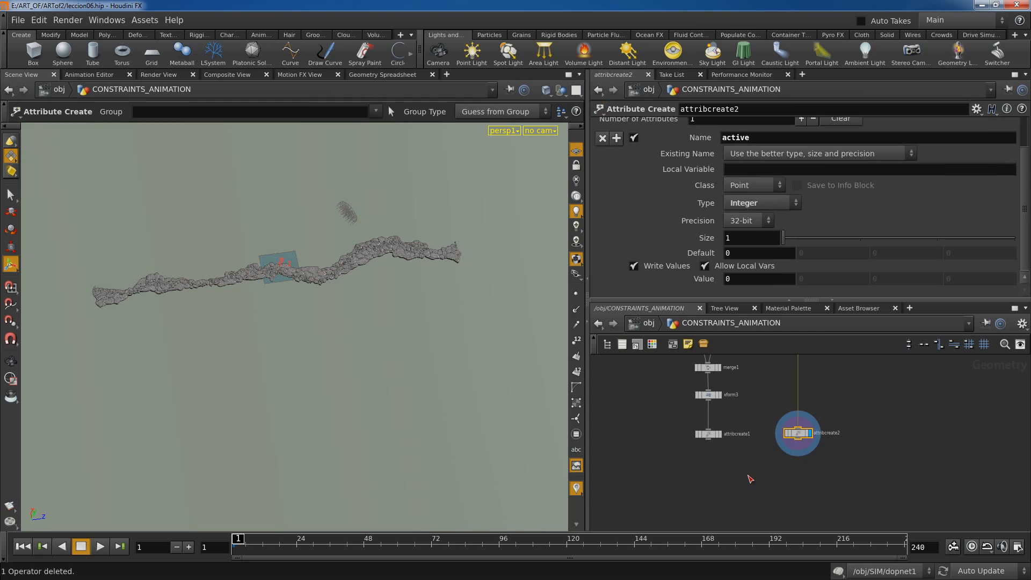
Add a Solver node below the two Attribute Create nodes
{"action": "key", "text": "Tab"}
{"action": "type", "text": "sol"}
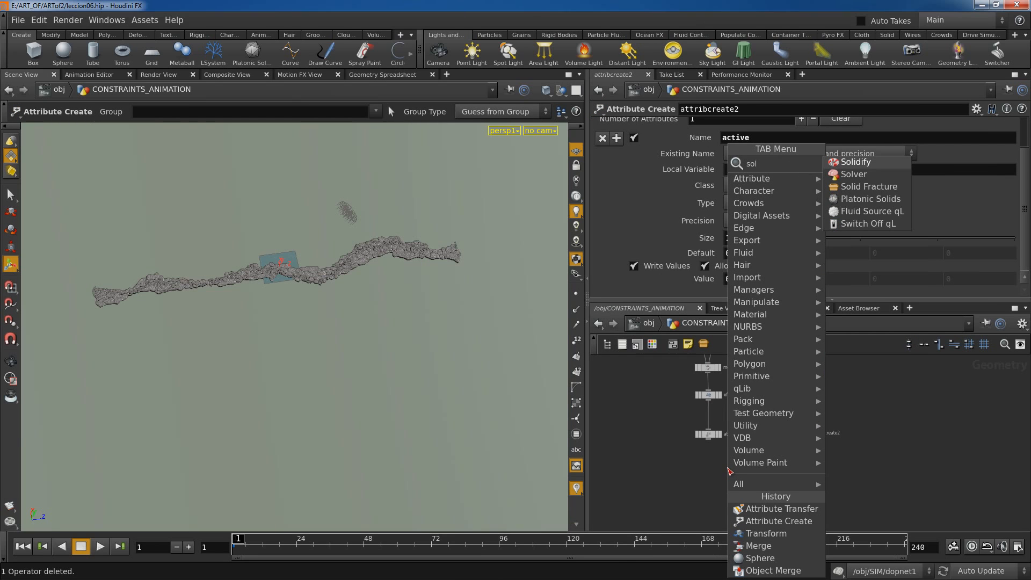
{"action": "left_click", "coordinate": [853, 174]}
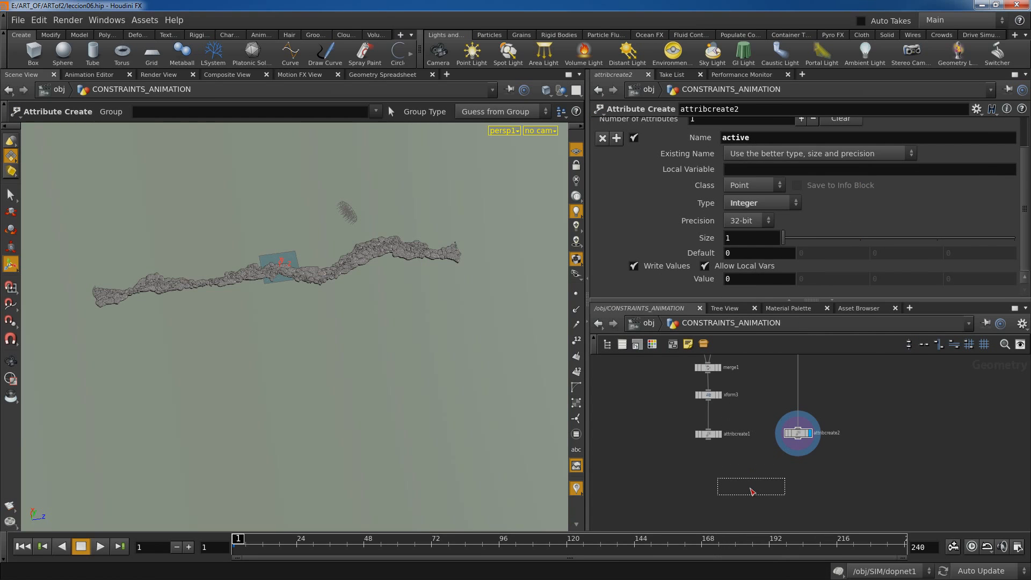
{"action": "left_click", "coordinate": [751, 486]}
{"action": "left_click_drag", "start_coordinate": [751, 486], "coordinate": [751, 497]}
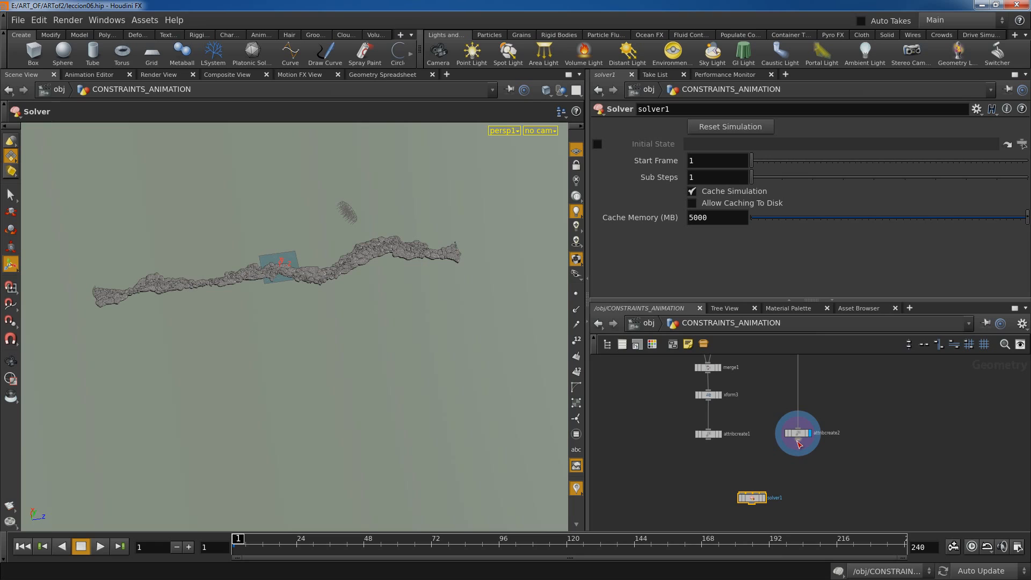
Connect attribcreate2 to the solver's first input and attribcreate1 to its second, and display the solver
{"action": "left_click", "coordinate": [798, 438]}
{"action": "left_click", "coordinate": [751, 491]}
{"action": "scroll", "coordinate": [815, 498], "scroll_direction": "up", "scroll_amount": 2}
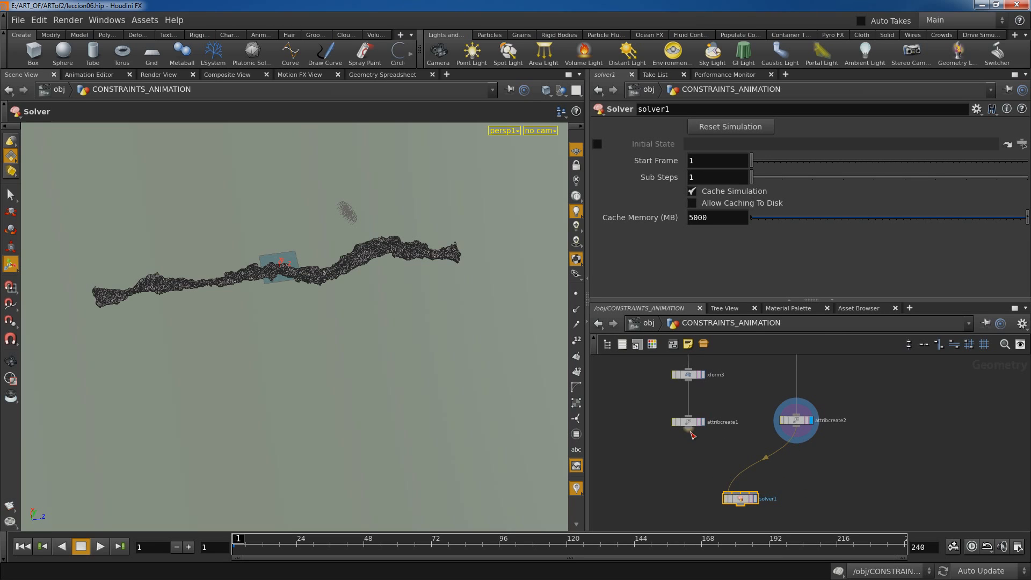
{"action": "left_click", "coordinate": [689, 428]}
{"action": "left_click", "coordinate": [737, 493]}
{"action": "left_click", "coordinate": [756, 498]}
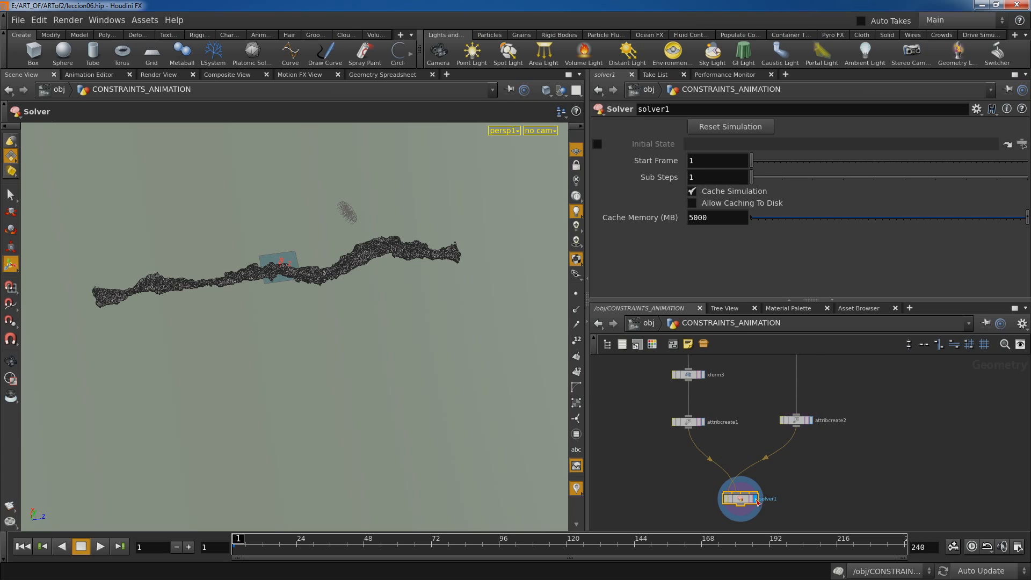
Enter the solver's network and add an Attribute Transfer node below the previous-frame and input nodes
{"action": "double_click", "coordinate": [754, 499]}
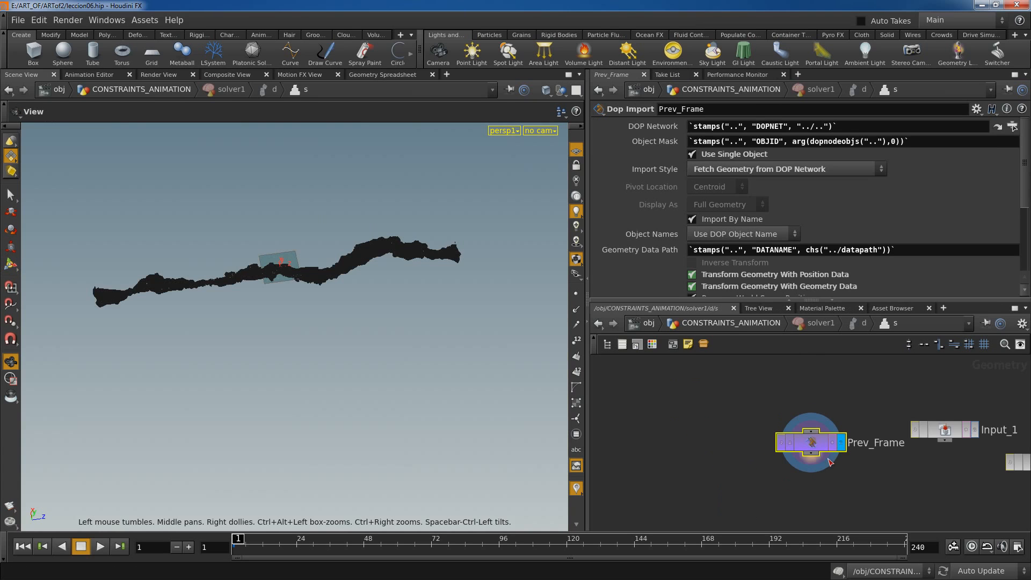
{"action": "scroll", "coordinate": [710, 427], "scroll_direction": "down", "scroll_amount": 1}
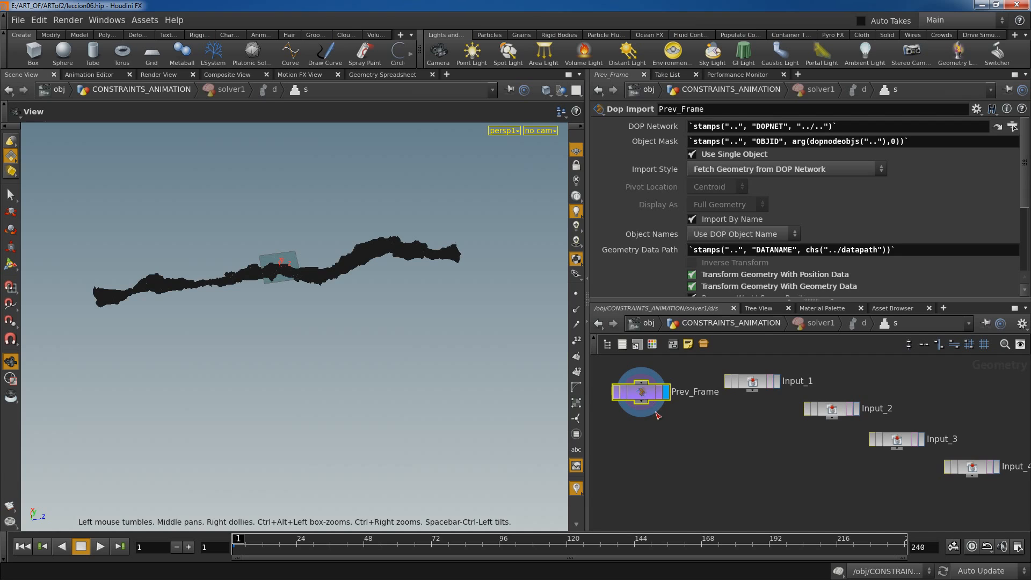
{"action": "key", "text": "Tab"}
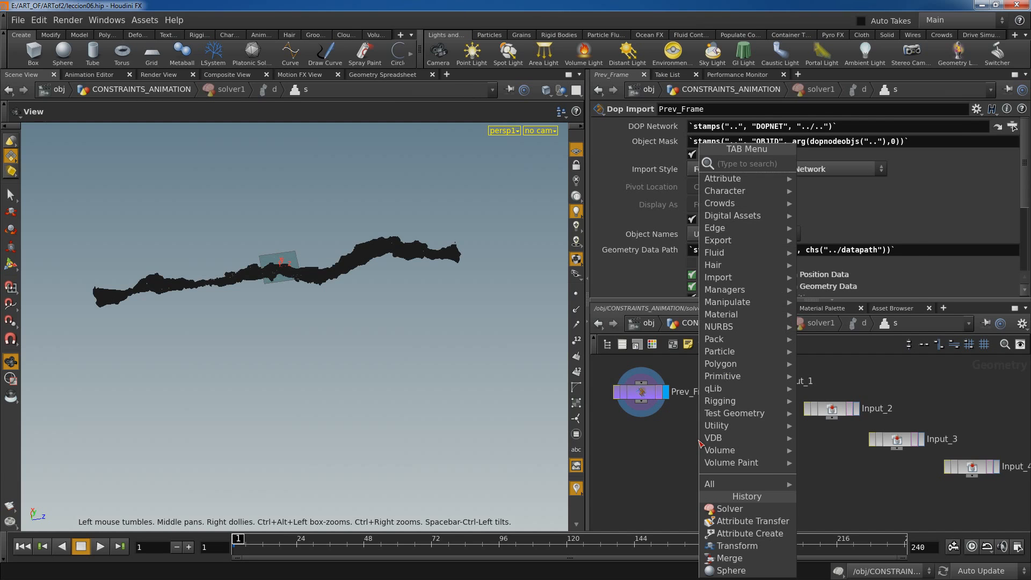
{"action": "type", "text": "att"}
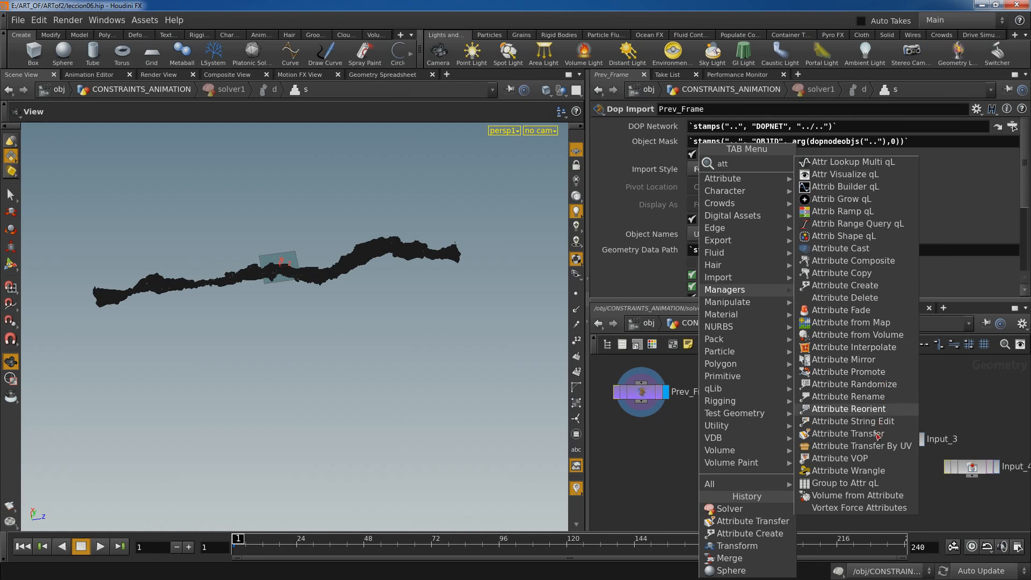
{"action": "left_click", "coordinate": [848, 433]}
{"action": "left_click", "coordinate": [737, 498]}
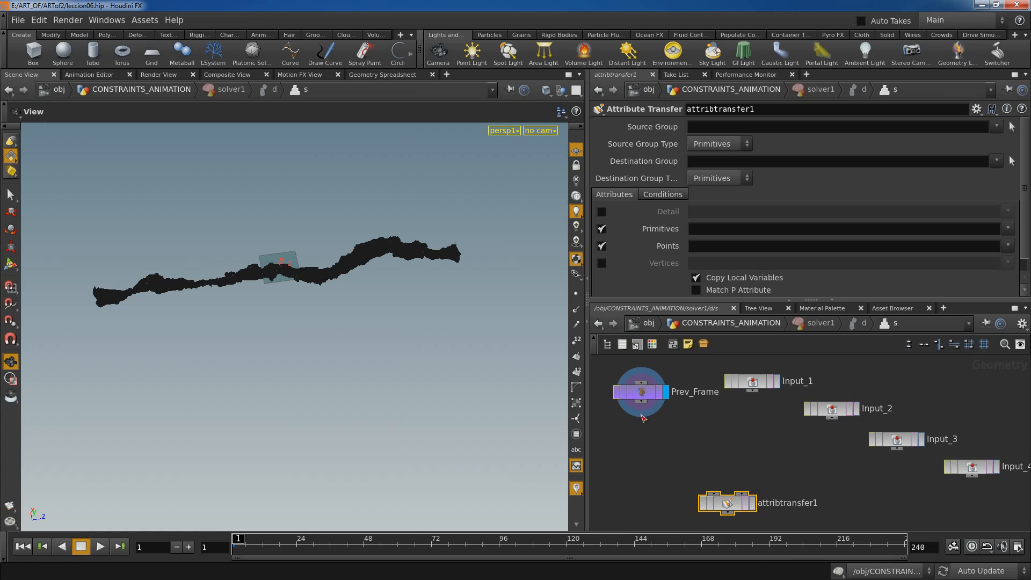
Wire Prev_Frame into the Attribute Transfer's first input and Input_2 into its second, and return to CONSTRAINTS_ANIMATION
{"action": "left_click_drag", "start_coordinate": [642, 402], "coordinate": [713, 493]}
{"action": "left_click_drag", "start_coordinate": [761, 386], "coordinate": [757, 366]}
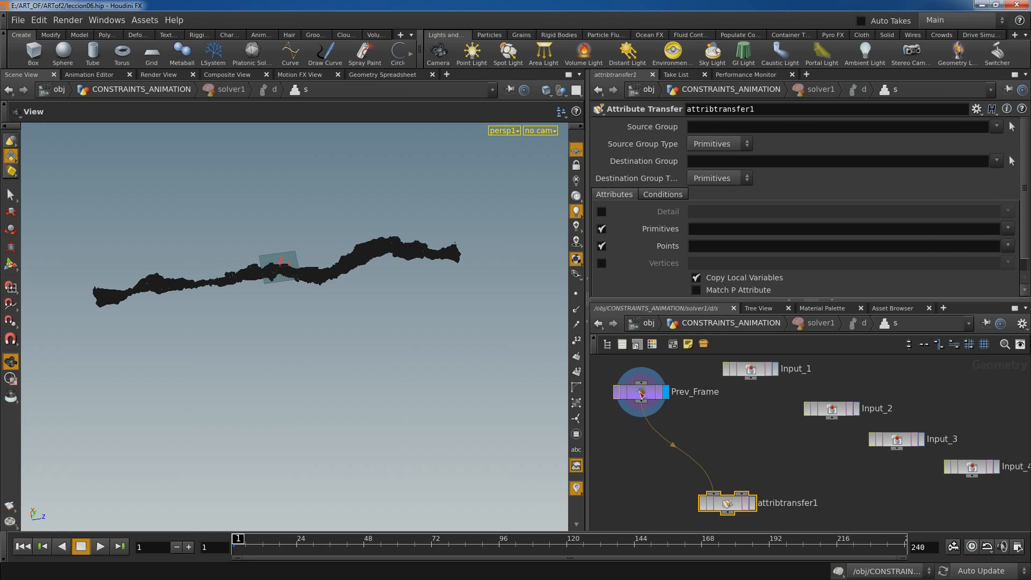
{"action": "left_click_drag", "start_coordinate": [641, 393], "coordinate": [639, 393]}
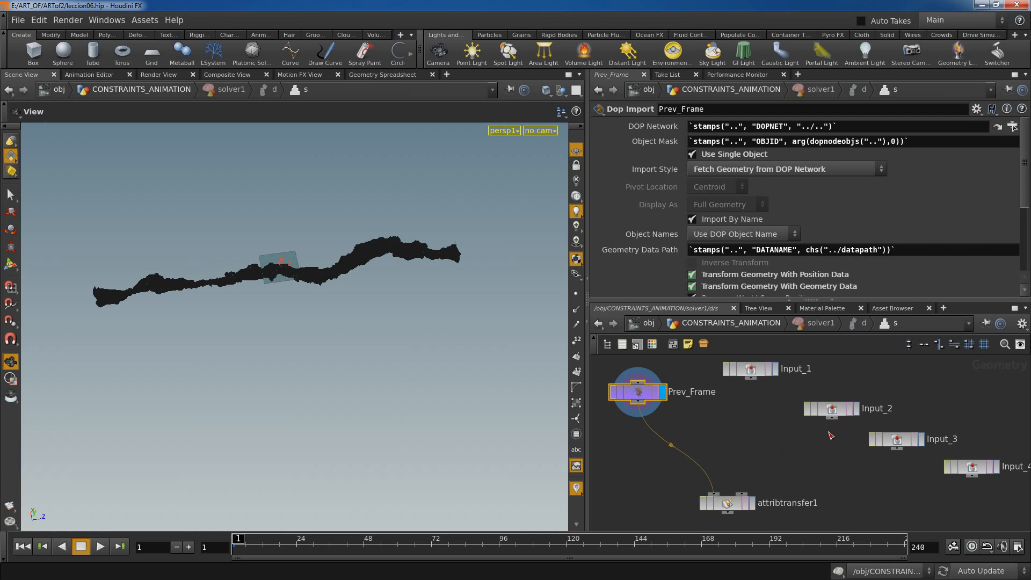
{"action": "left_click_drag", "start_coordinate": [831, 418], "coordinate": [742, 494]}
{"action": "left_click", "coordinate": [762, 327]}
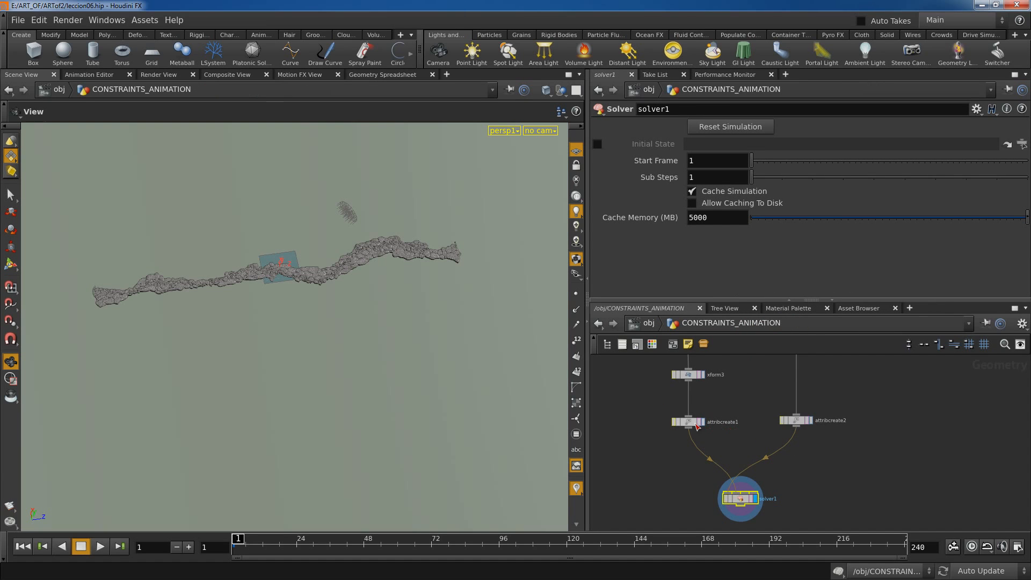
{"action": "middle_click_drag", "start_coordinate": [824, 465], "coordinate": [832, 442]}
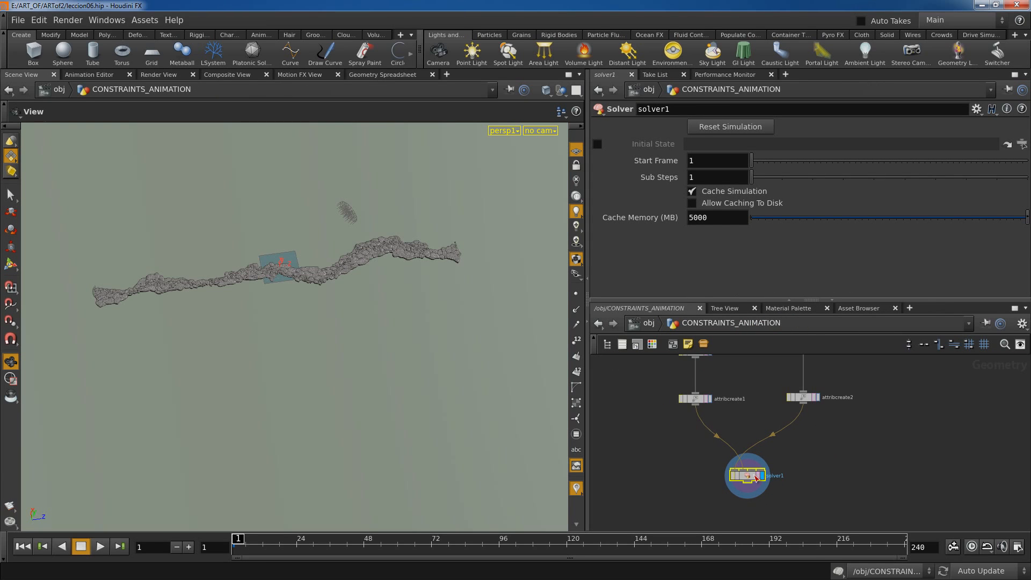
{"action": "double_click", "coordinate": [752, 478]}
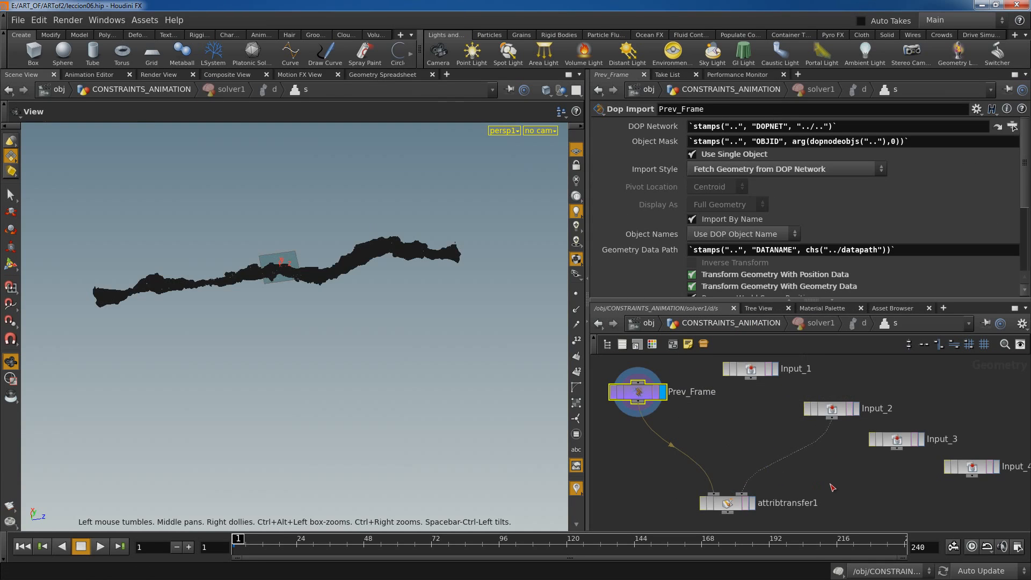
{"action": "left_click", "coordinate": [731, 324]}
Insert an IsoOffset node between xform3 and attribcreate1 and set its Uniform Sampling Divs to 80
{"action": "middle_click_drag", "start_coordinate": [756, 394], "coordinate": [747, 452]}
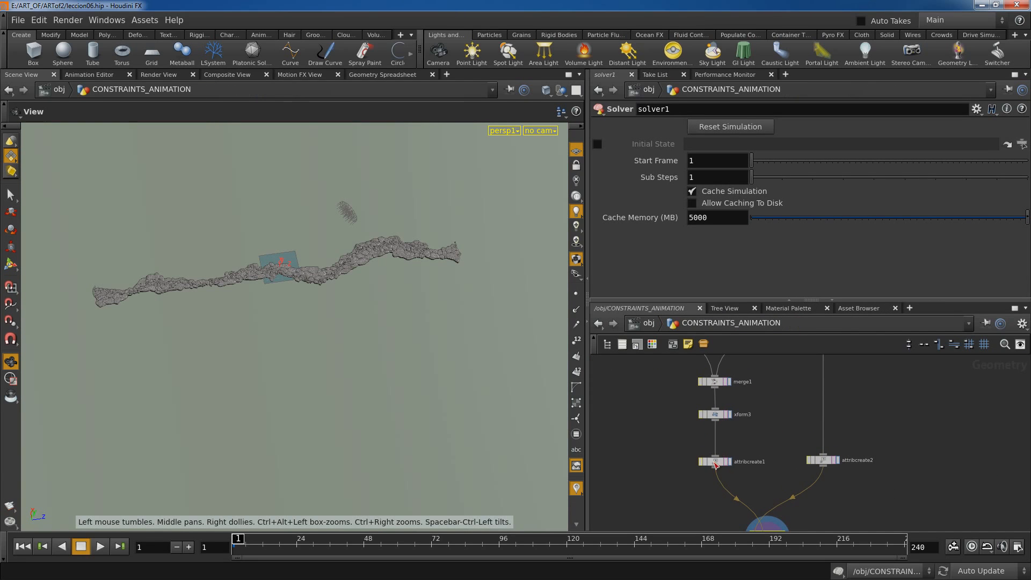
{"action": "left_click_drag", "start_coordinate": [716, 465], "coordinate": [716, 475]}
{"action": "key", "text": "Tab"}
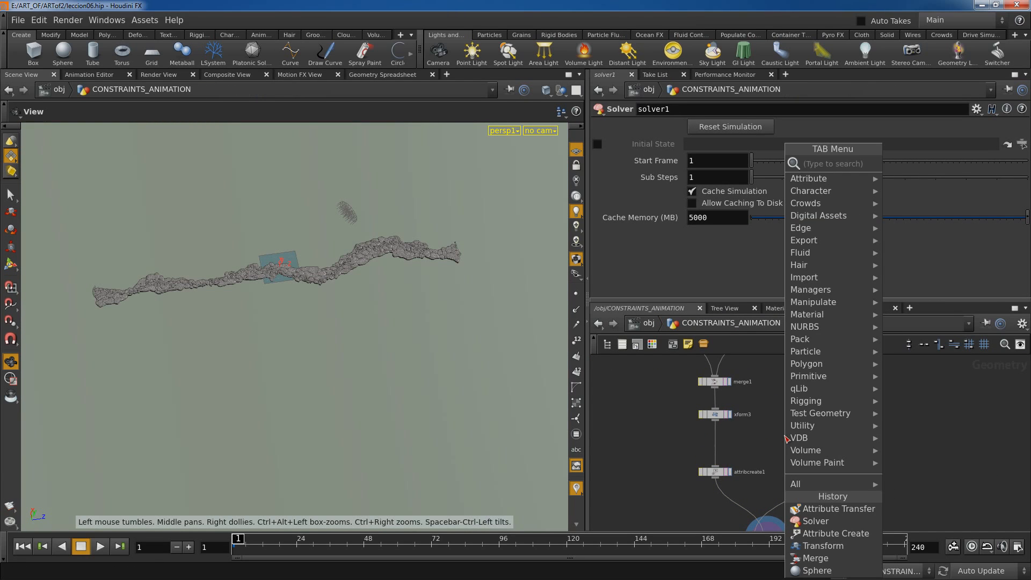
{"action": "type", "text": "iso"}
{"action": "left_click", "coordinate": [954, 166]}
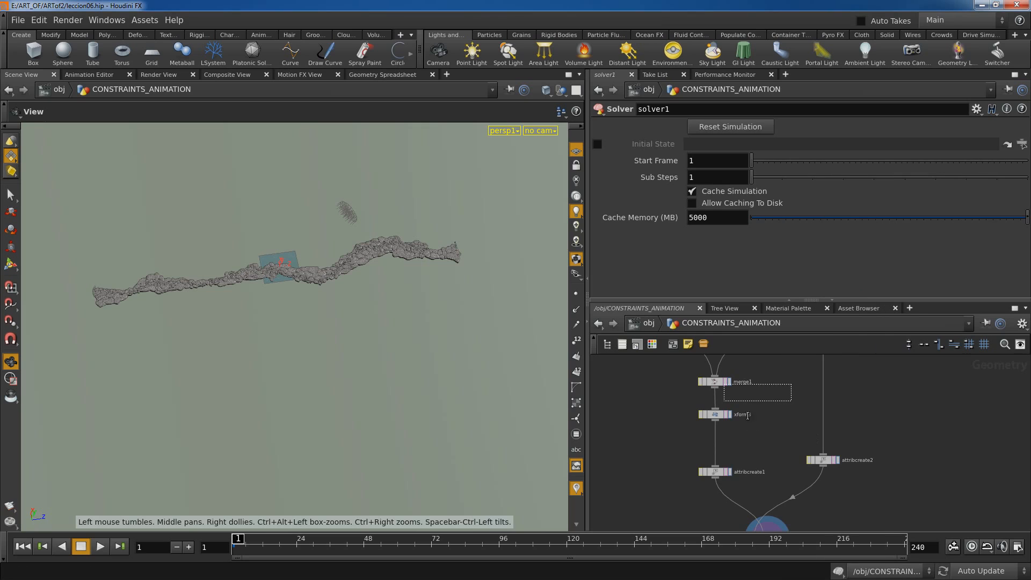
{"action": "left_click", "coordinate": [718, 436]}
{"action": "double_click", "coordinate": [719, 225]}
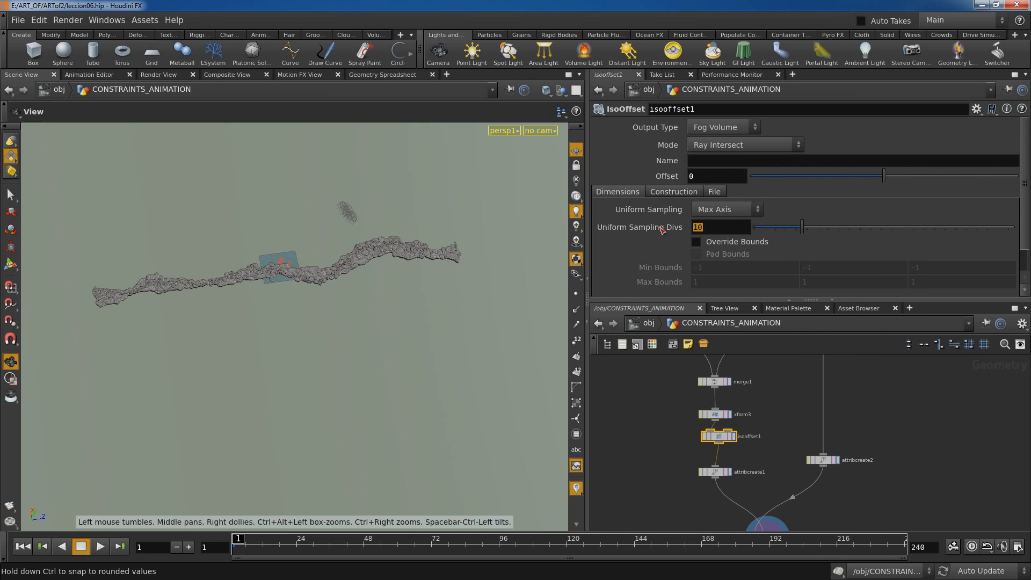
{"action": "type", "text": "80"}
{"action": "key", "text": "Return"}
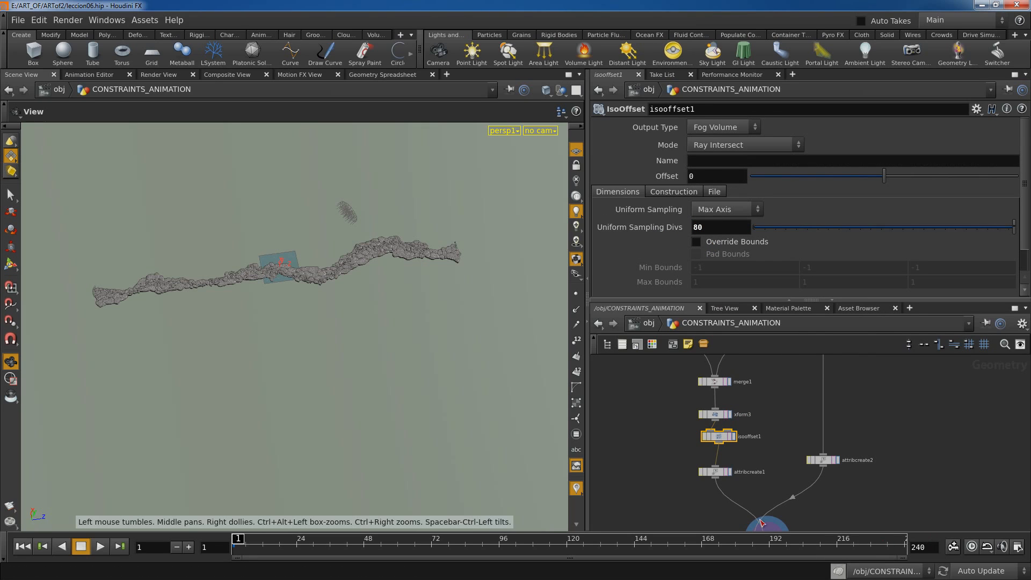
Insert a Scatter node between isooffset1 and attribcreate1 and display it
{"action": "left_click_drag", "start_coordinate": [724, 479], "coordinate": [728, 490]}
{"action": "key", "text": "Tab"}
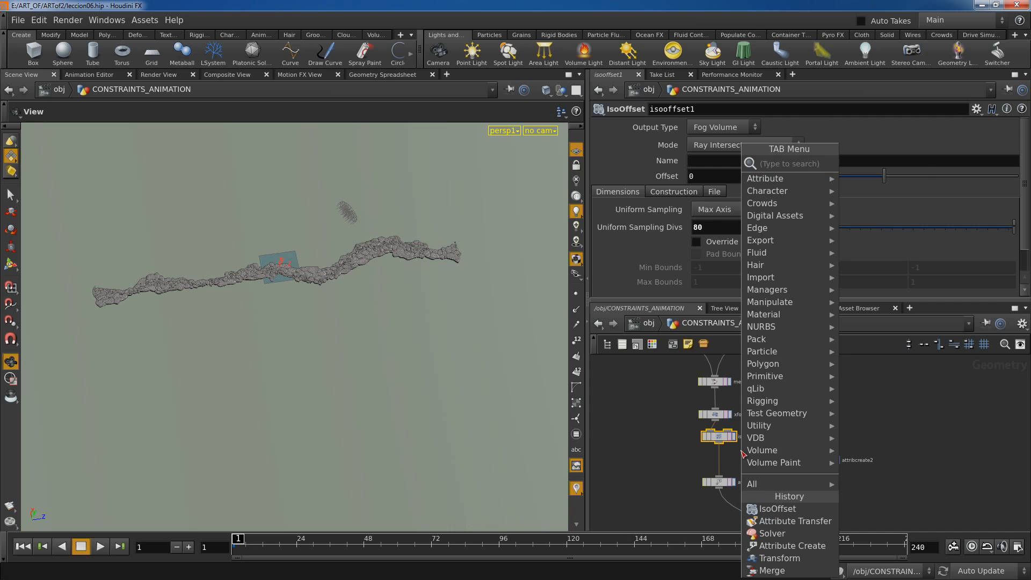
{"action": "type", "text": "sca"}
{"action": "left_click", "coordinate": [885, 165]}
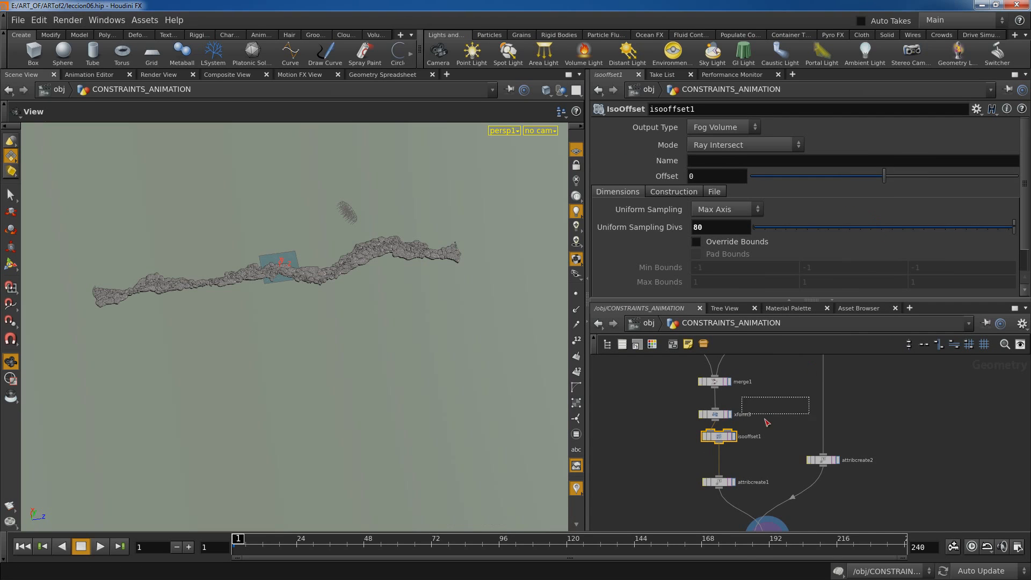
{"action": "left_click", "coordinate": [721, 461]}
{"action": "left_click", "coordinate": [734, 457]}
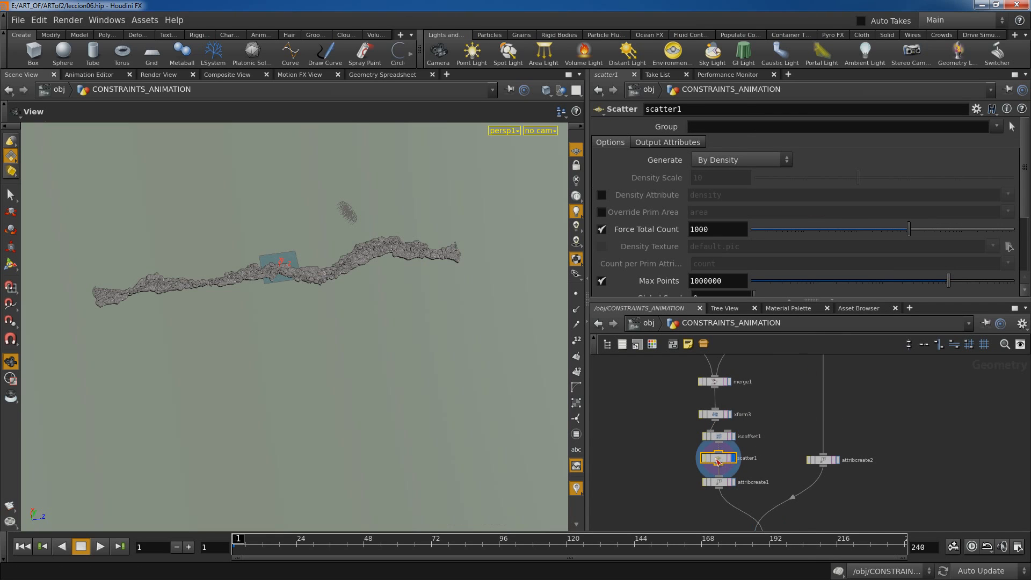
Set the scatter node's Force Total Count to 3000
{"action": "left_click_drag", "start_coordinate": [695, 229], "coordinate": [671, 234]}
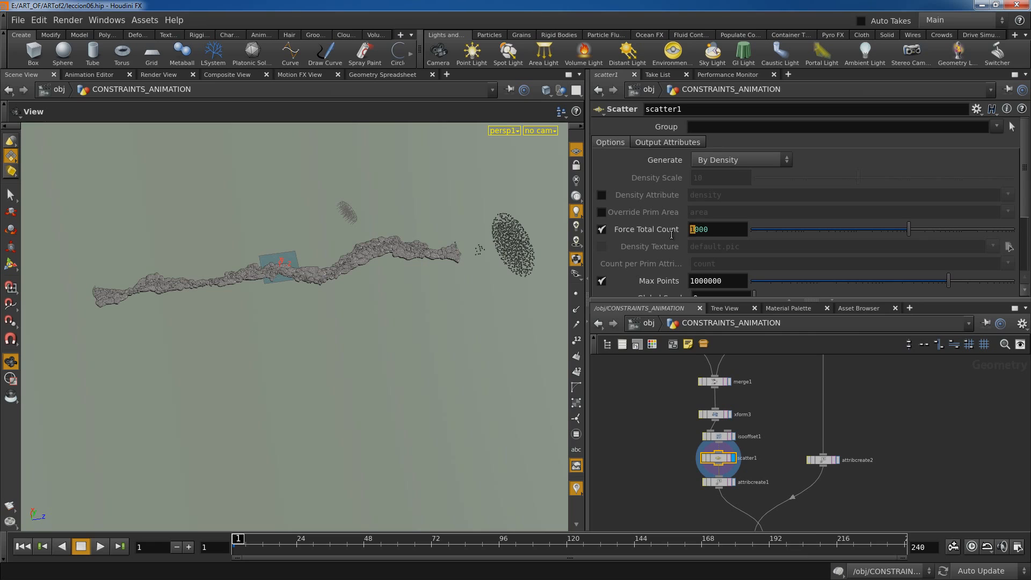
{"action": "type", "text": "2"}
{"action": "key", "text": "Return"}
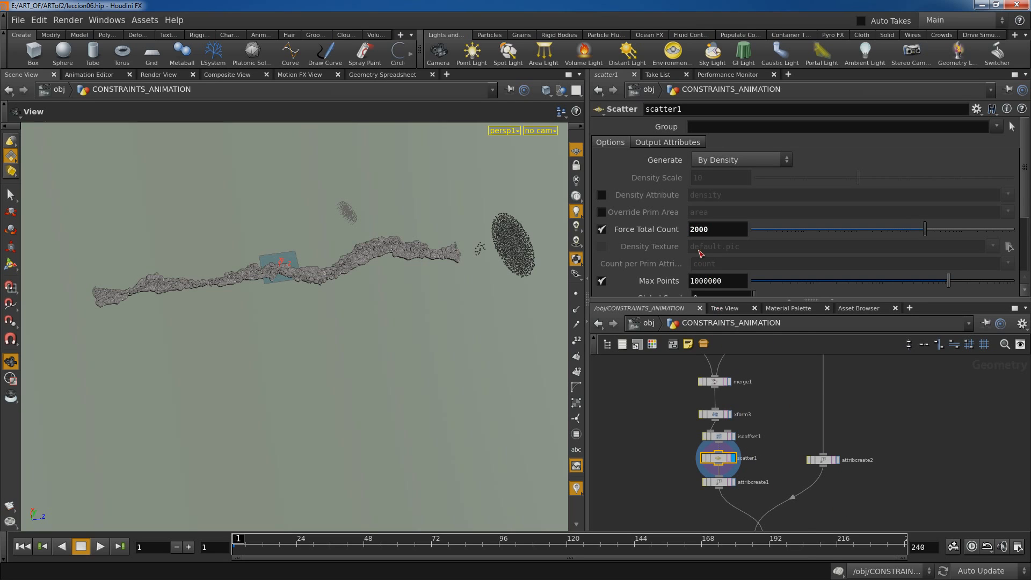
{"action": "left_click_drag", "start_coordinate": [694, 228], "coordinate": [674, 234]}
{"action": "type", "text": "3"}
{"action": "key", "text": "Return"}
Display solver1, enter its network and set the display flag on attribtransfer1
{"action": "middle_click_drag", "start_coordinate": [922, 505], "coordinate": [905, 418]}
{"action": "left_click", "coordinate": [750, 451]}
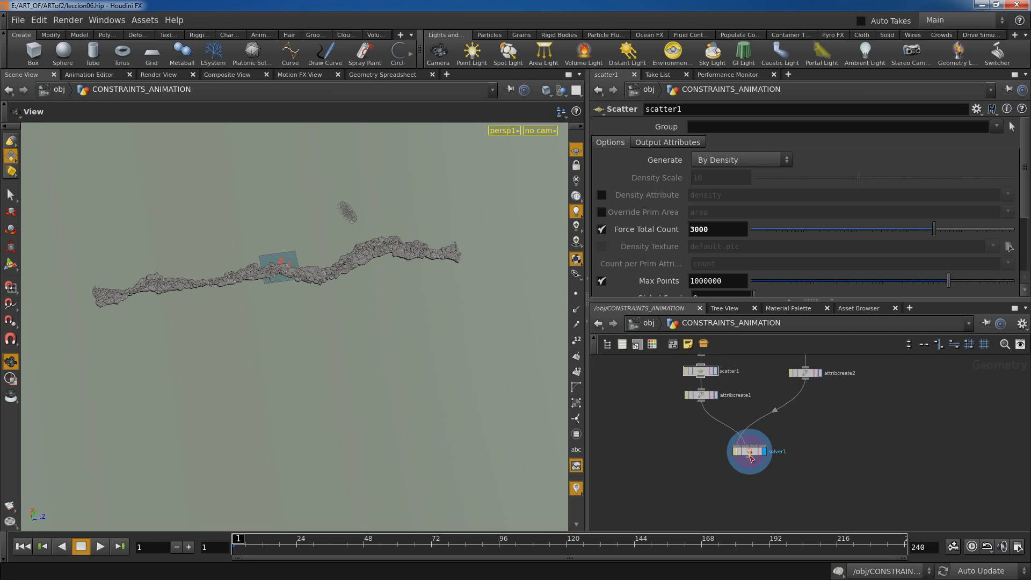
{"action": "double_click", "coordinate": [750, 451]}
{"action": "left_click", "coordinate": [752, 503]}
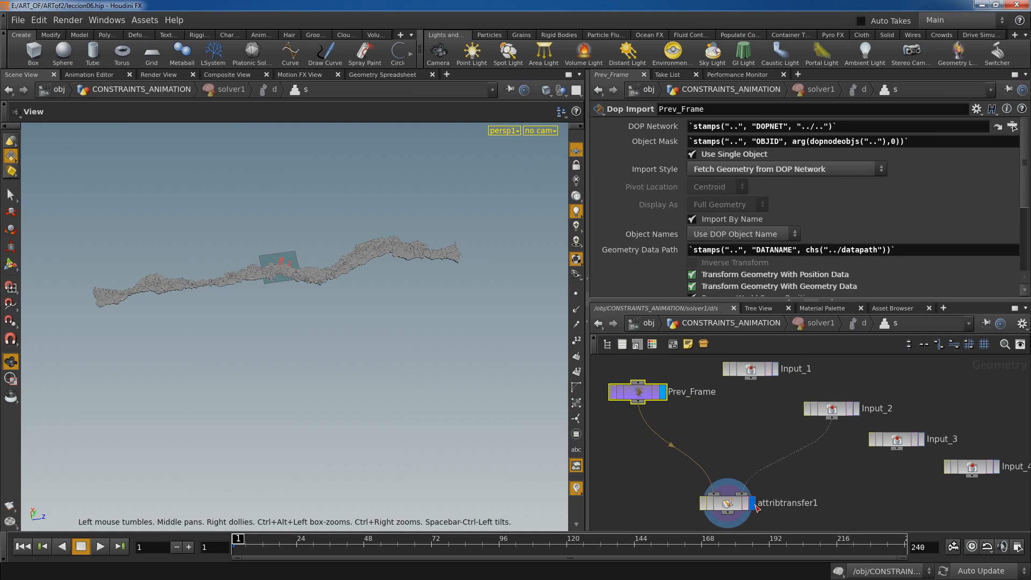
Restrict the Attribute Transfer's point attributes to active
{"action": "left_click", "coordinate": [740, 494]}
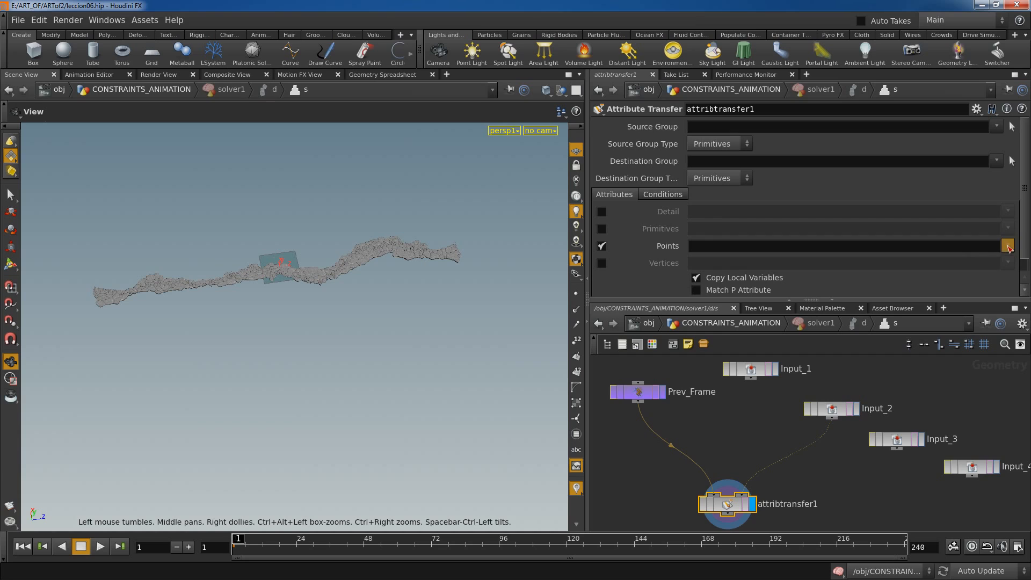
{"action": "left_click", "coordinate": [1007, 245]}
{"action": "left_click", "coordinate": [993, 263]}
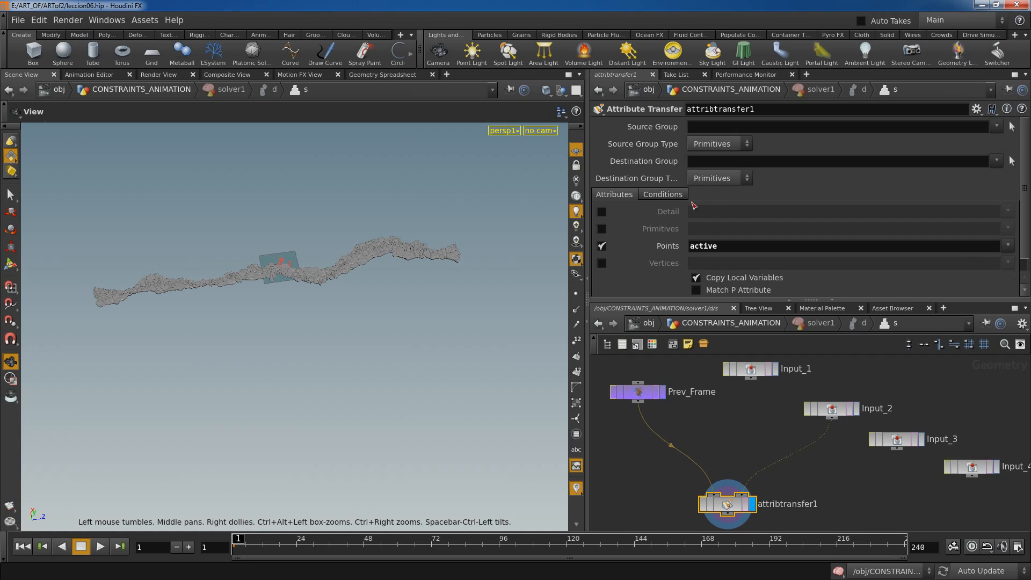
Set the Attribute Transfer's distance threshold to 0.1 and blend width to 0.2, and return to CONSTRAINTS_ANIMATION
{"action": "left_click", "coordinate": [660, 195]}
{"action": "left_click_drag", "start_coordinate": [757, 265], "coordinate": [701, 268]}
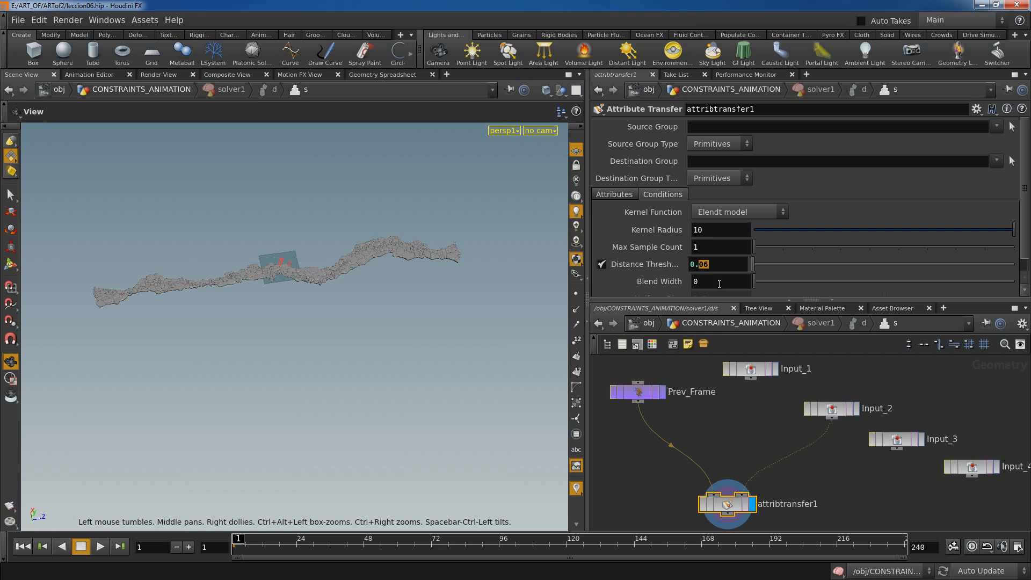
{"action": "type", "text": "1"}
{"action": "left_click", "coordinate": [706, 280]}
{"action": "type", "text": ".2"}
{"action": "key", "text": "Return"}
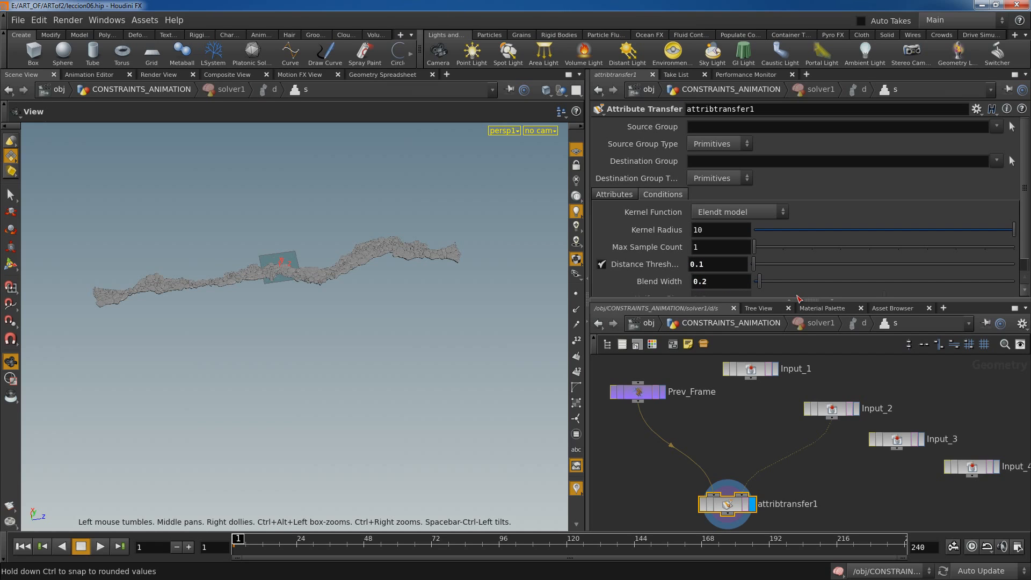
{"action": "left_click", "coordinate": [745, 324]}
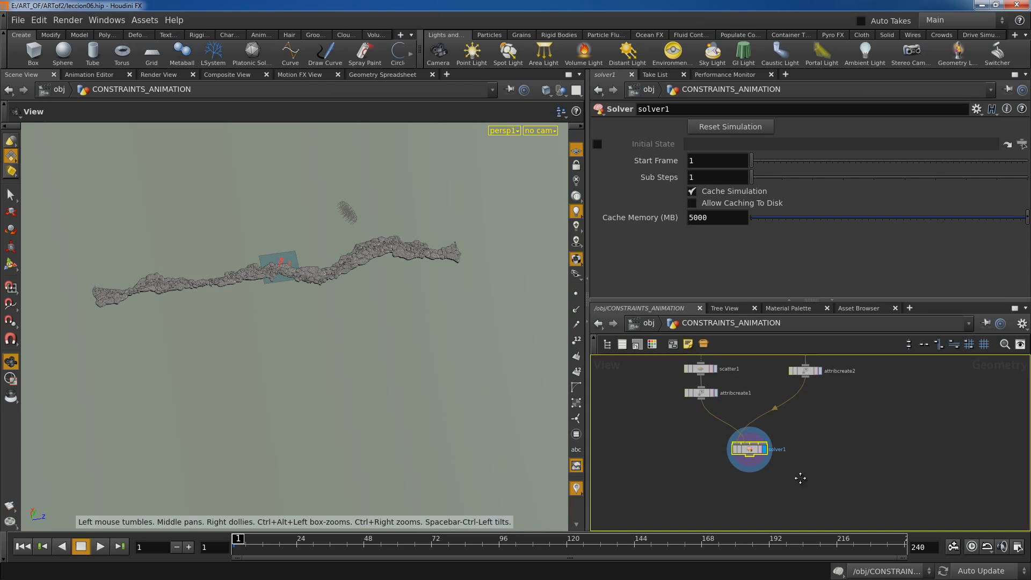
Add a Null node below solver1 and connect the solver's output to it
{"action": "key", "text": "Tab"}
{"action": "type", "text": "nu"}
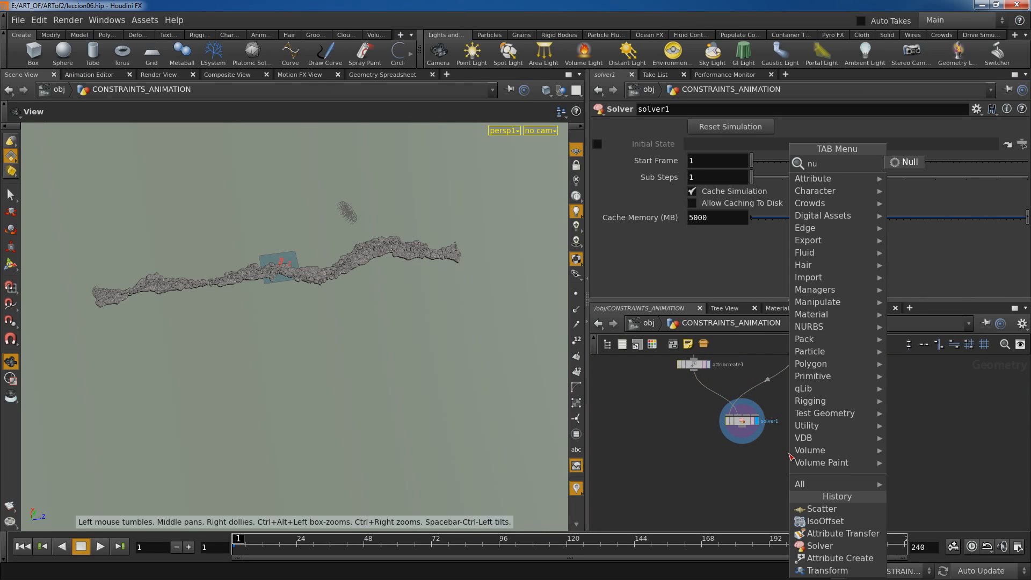
{"action": "key", "text": "Return"}
{"action": "left_click", "coordinate": [755, 490]}
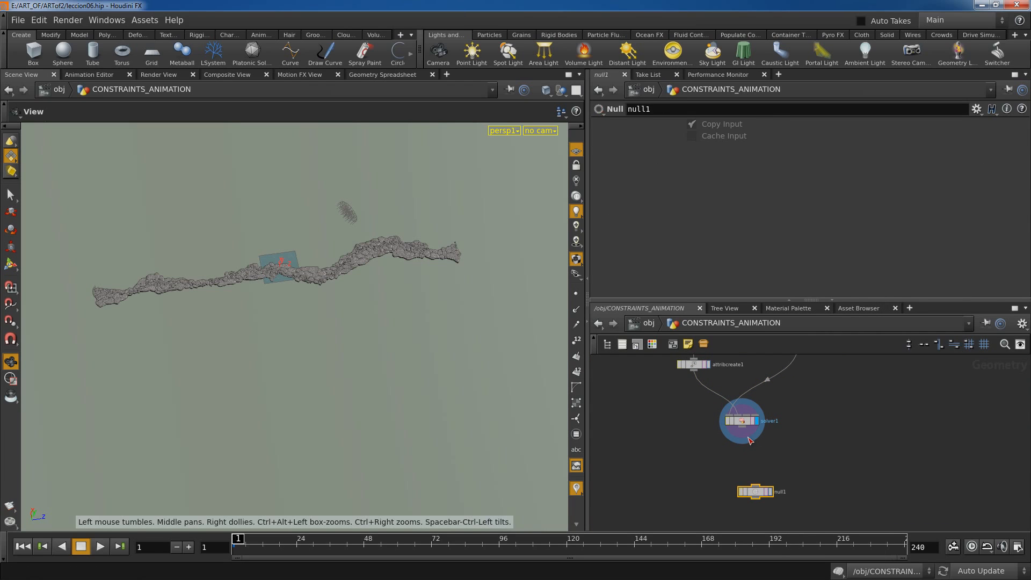
{"action": "left_click", "coordinate": [756, 485]}
{"action": "mouse_move", "coordinate": [759, 492]}
{"action": "left_mouse_down"}
{"action": "mouse_move", "coordinate": [746, 497]}
{"action": "mouse_move", "coordinate": [757, 497]}
{"action": "left_mouse_up"}
Rename the null below the solver to GEO_ACTIVE_BLUE and color the node grey
{"action": "left_click", "coordinate": [769, 497]}
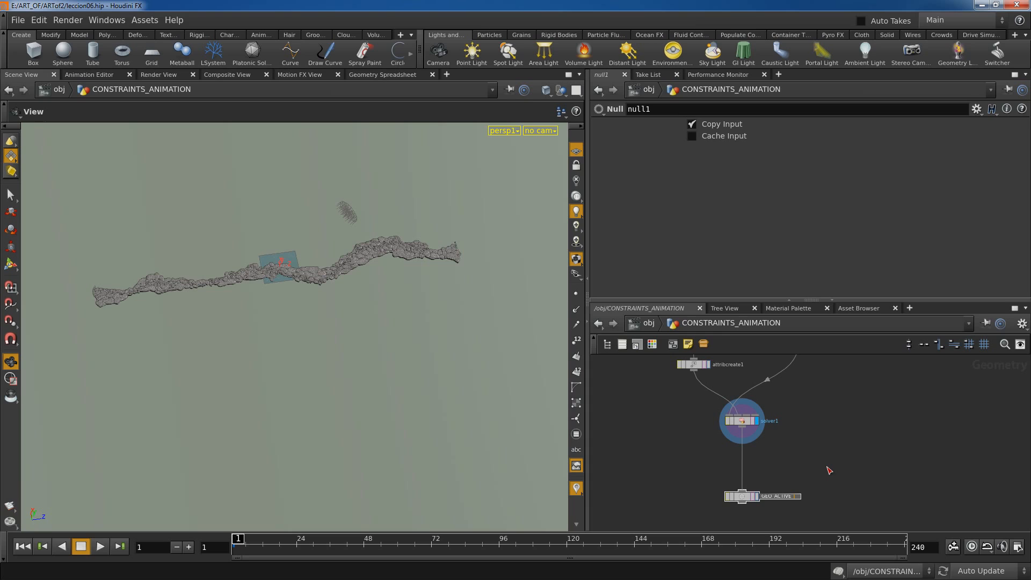
{"action": "type", "text": "GEO_ACTIVE_BLUE"}
{"action": "key", "text": "Return"}
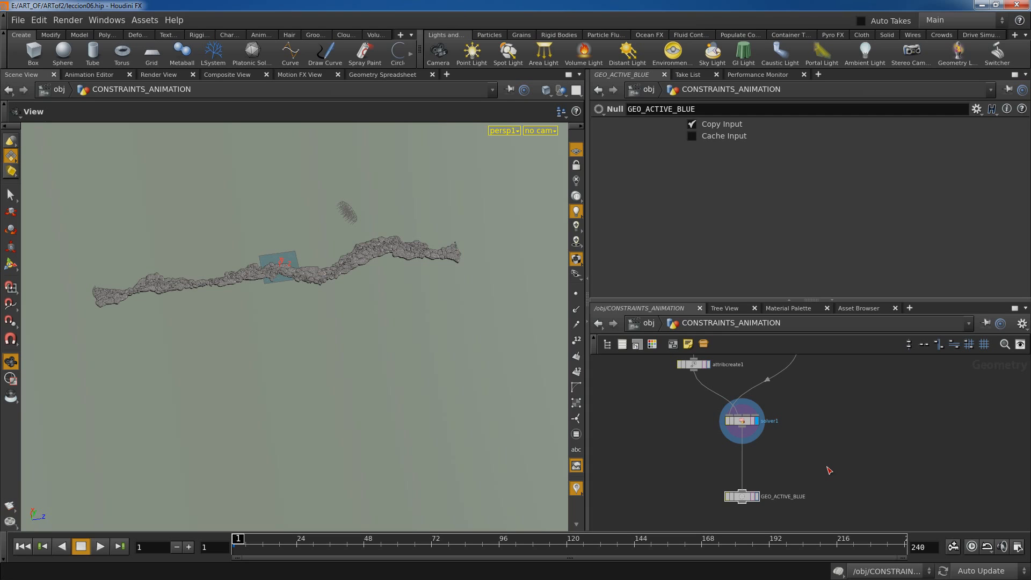
{"action": "left_click", "coordinate": [752, 497]}
{"action": "key", "text": "c"}
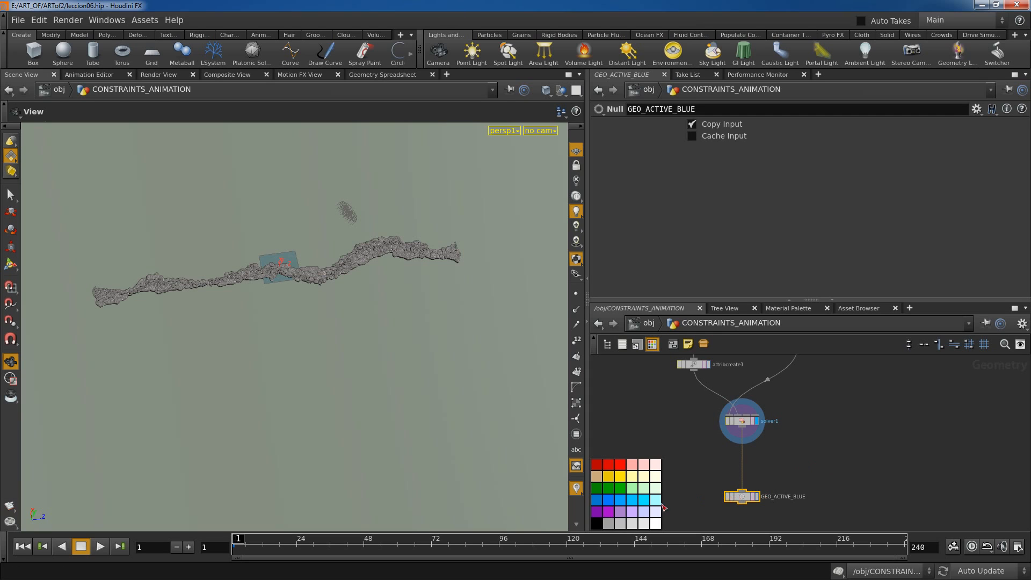
{"action": "left_click", "coordinate": [612, 525]}
In SIM's dopnet1, set rbd_blue's SOP Path to /obj/CONSTRAINTS_ANIMATION/GEO_ACTIVE_BLUE
{"action": "left_click", "coordinate": [649, 327]}
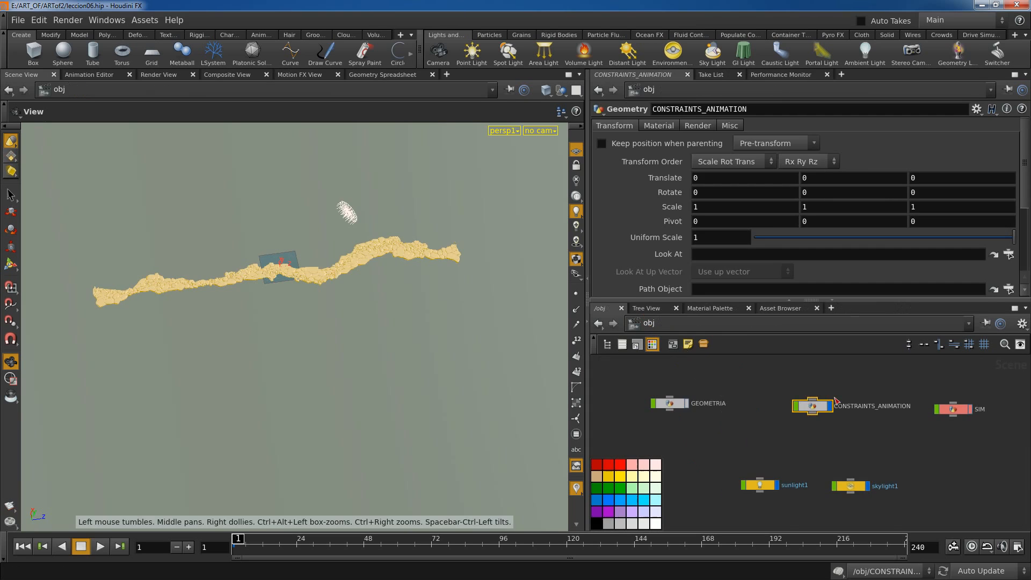
{"action": "double_click", "coordinate": [959, 405]}
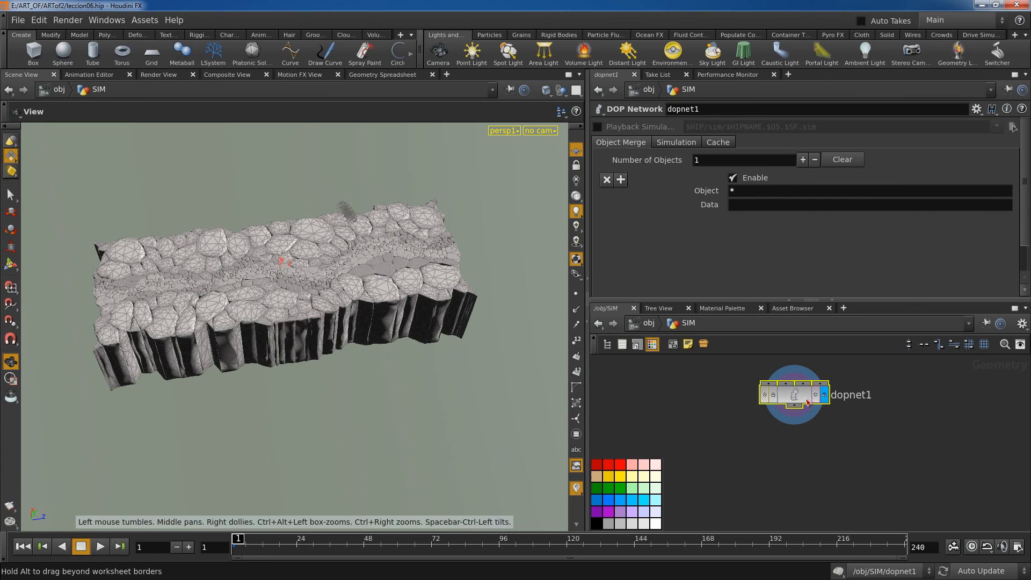
{"action": "double_click", "coordinate": [794, 395]}
{"action": "left_click", "coordinate": [747, 453]}
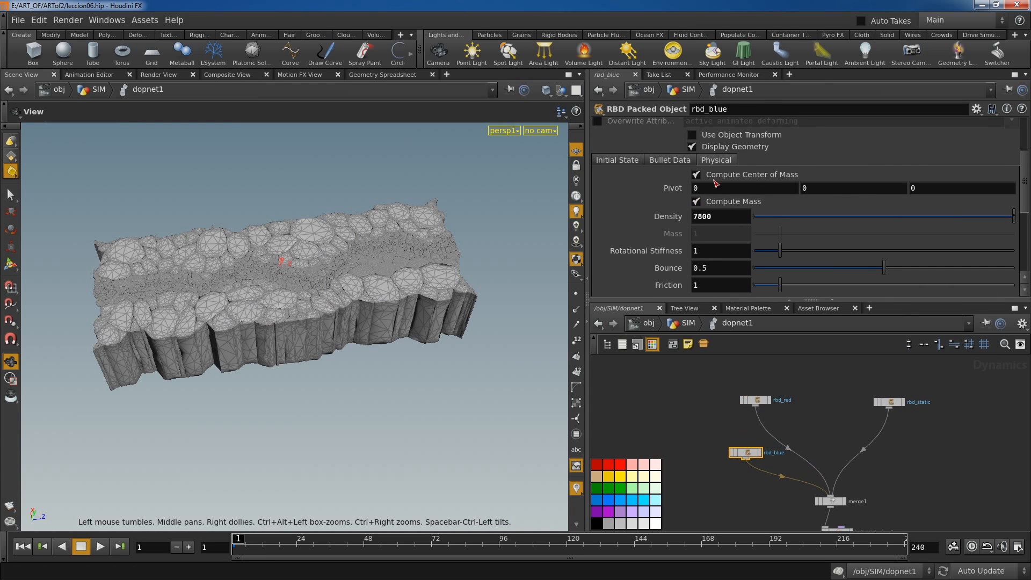
{"action": "scroll", "coordinate": [1025, 199], "scroll_direction": "up", "scroll_amount": 5}
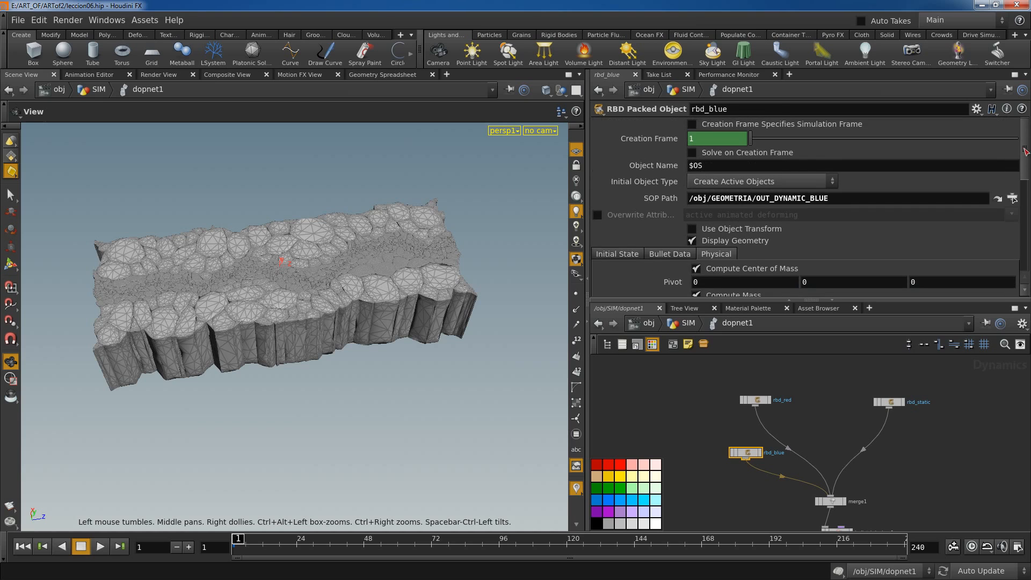
{"action": "left_click", "coordinate": [1011, 198]}
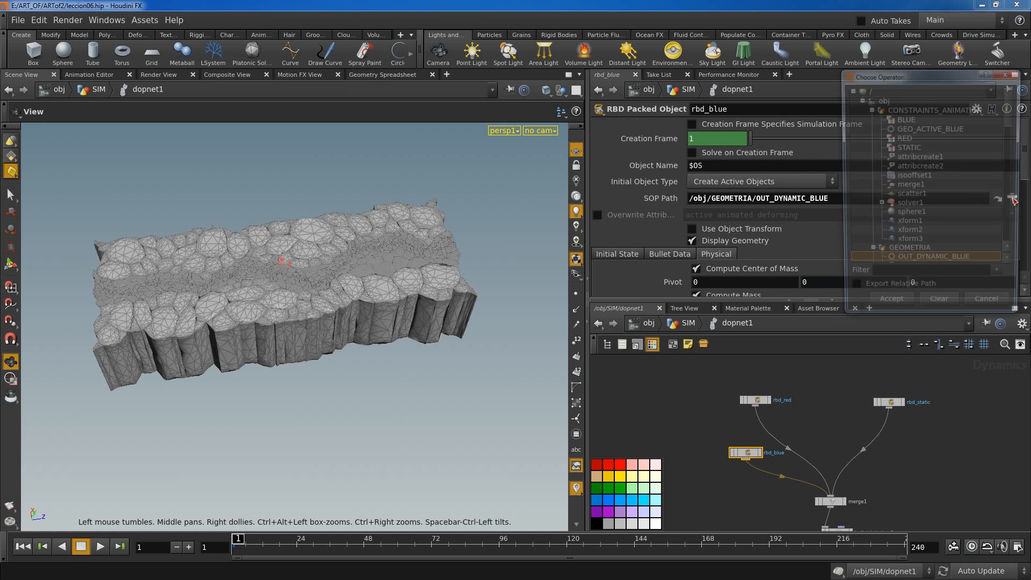
{"action": "left_click", "coordinate": [926, 130]}
{"action": "left_click", "coordinate": [888, 305]}
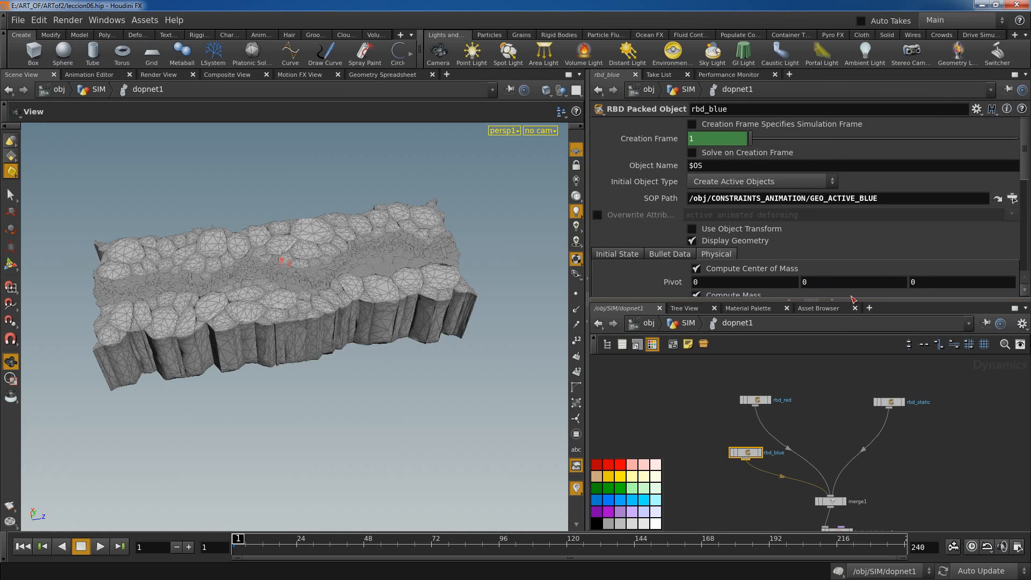
Enable attribute overwriting on rbd_blue and keep only the active attribute in its list
{"action": "left_click", "coordinate": [597, 215]}
{"action": "left_click_drag", "start_coordinate": [717, 215], "coordinate": [842, 205]}
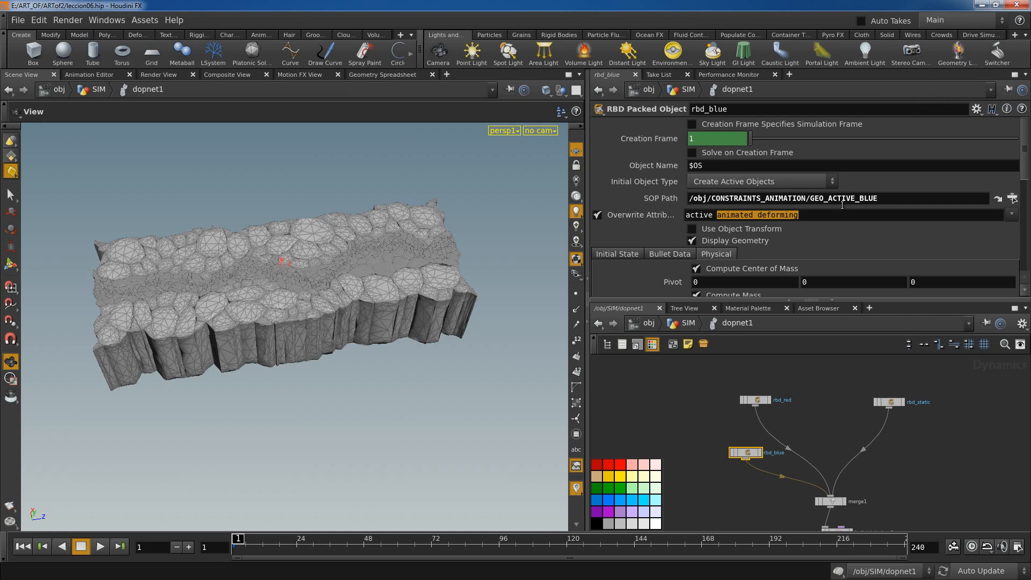
{"action": "key", "text": "BackSpace"}
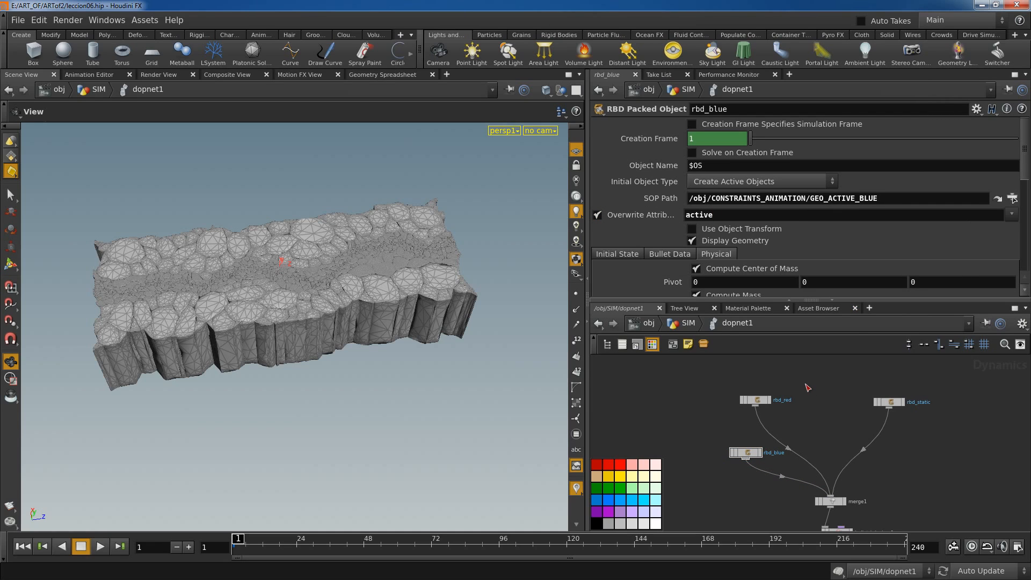
Bypass rbd_red and rbd_static, and play the simulation of rbd_blue alone
{"action": "left_click", "coordinate": [742, 400]}
{"action": "left_click", "coordinate": [875, 402]}
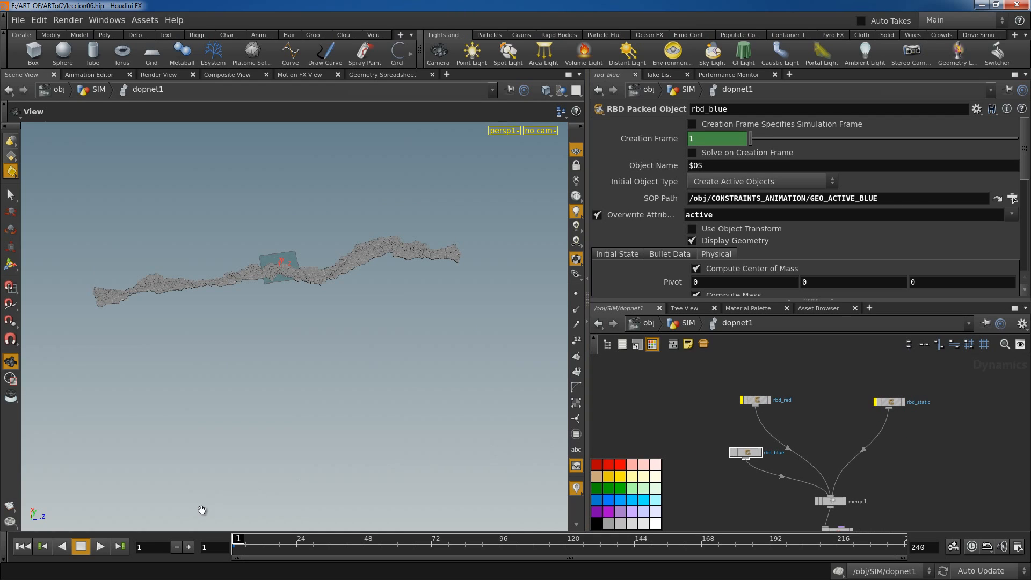
{"action": "left_click", "coordinate": [100, 546]}
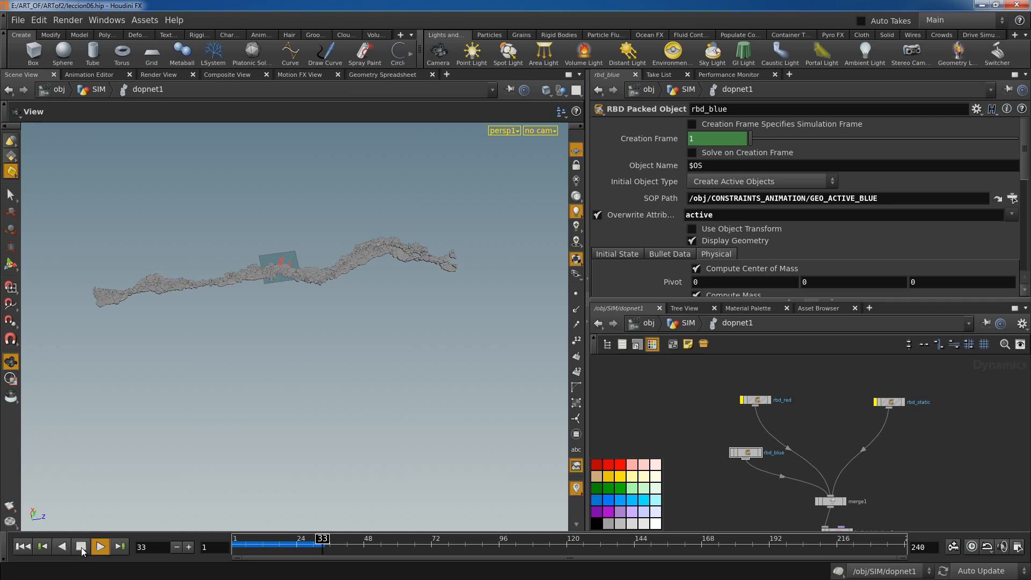
Leave the DOP network and go back into the CONSTRAINTS_ANIMATION network
{"action": "left_click", "coordinate": [680, 323]}
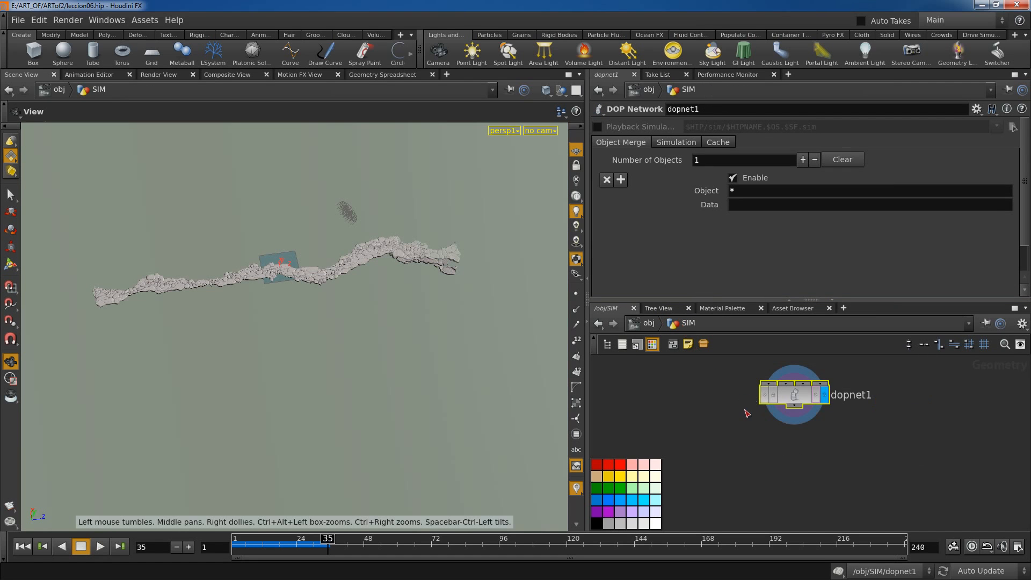
{"action": "left_click", "coordinate": [649, 322]}
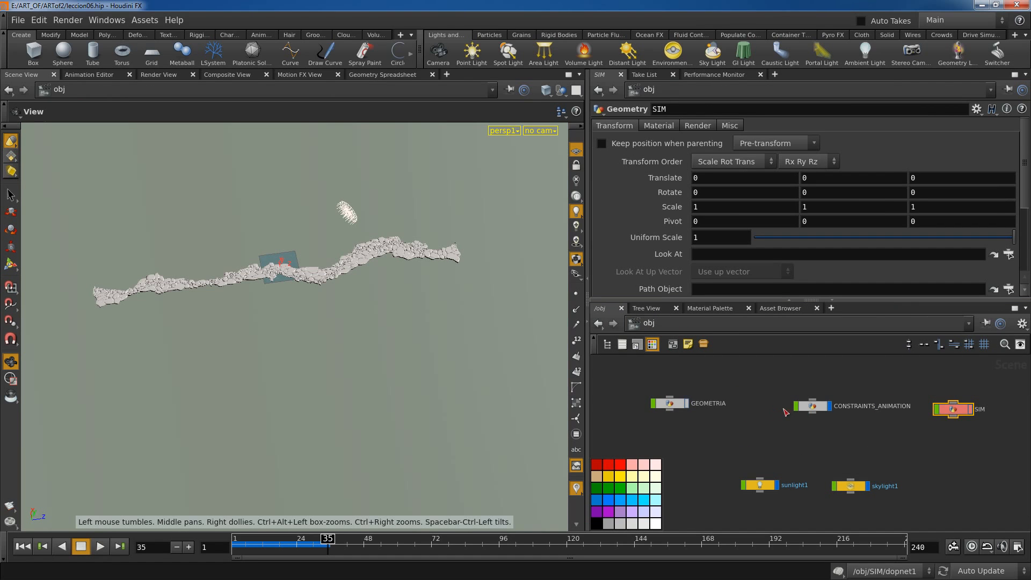
{"action": "double_click", "coordinate": [813, 406]}
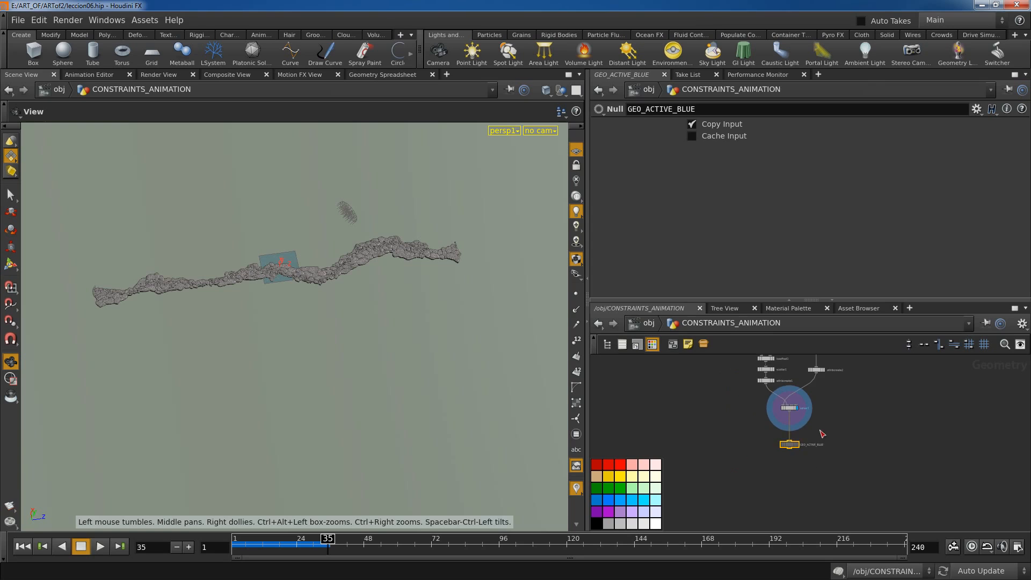
Duplicate the GEO_ACTIVE_BLUE null and rewire the copy's input to the RED node
{"action": "scroll", "coordinate": [820, 430], "scroll_direction": "down", "scroll_amount": 1}
{"action": "middle_click_drag", "start_coordinate": [851, 414], "coordinate": [821, 461]}
{"action": "scroll", "coordinate": [821, 458], "scroll_direction": "up", "scroll_amount": 2}
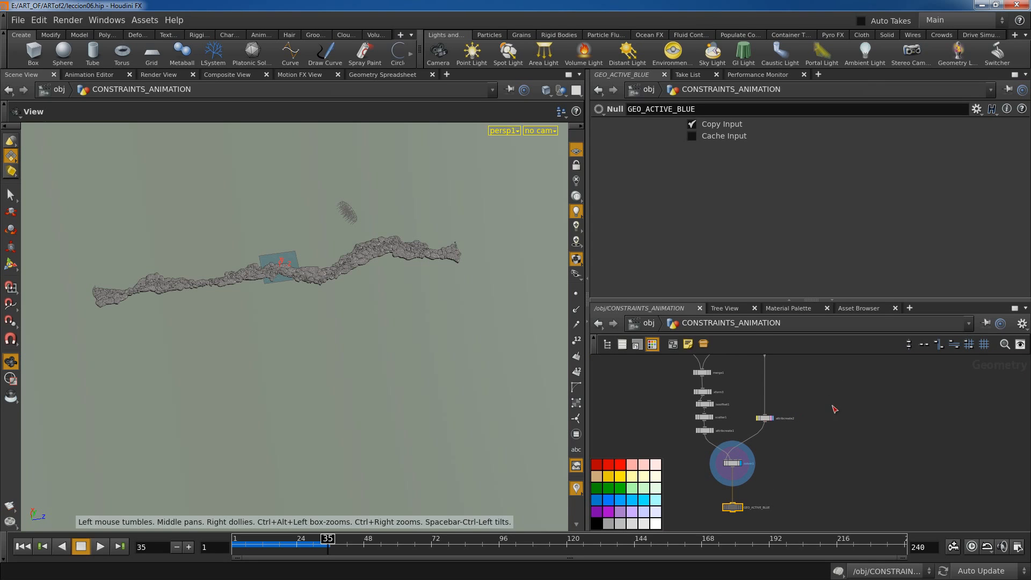
{"action": "key", "text": "ctrl+c"}
{"action": "key", "text": "ctrl+v"}
{"action": "left_click_drag", "start_coordinate": [853, 396], "coordinate": [854, 418]}
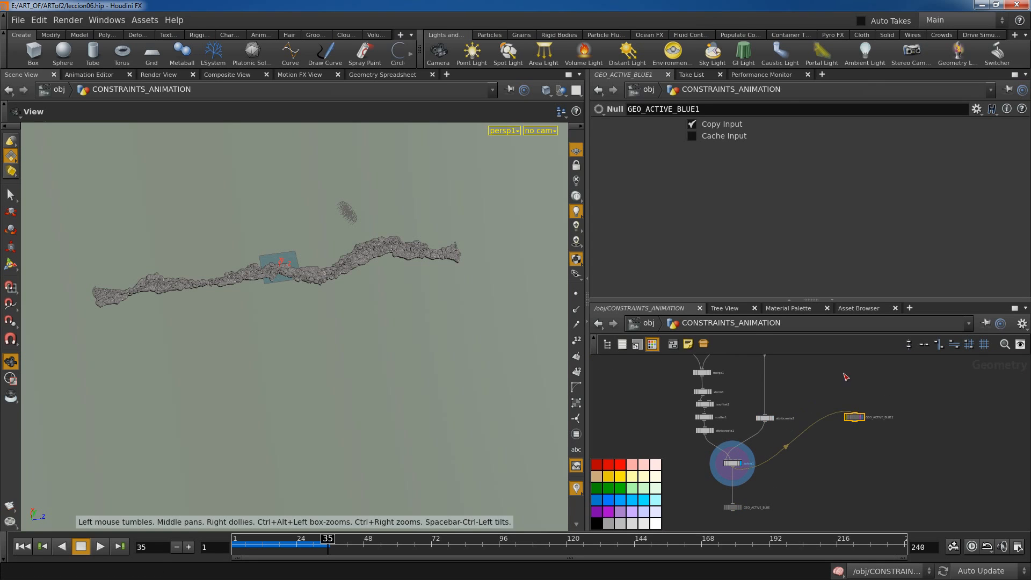
{"action": "middle_click_drag", "start_coordinate": [832, 389], "coordinate": [816, 472]}
{"action": "left_click", "coordinate": [809, 495]}
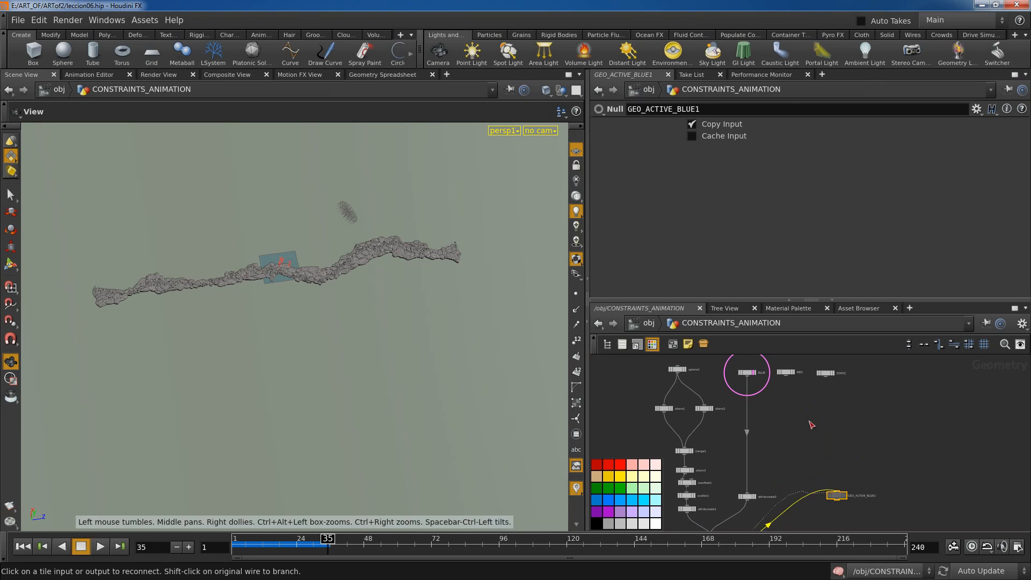
{"action": "left_click", "coordinate": [790, 380]}
{"action": "left_click_drag", "start_coordinate": [836, 495], "coordinate": [797, 497]}
Duplicate solver1 for the red branch and connect the copy's first input to the null under RED
{"action": "middle_click_drag", "start_coordinate": [864, 510], "coordinate": [874, 418]}
{"action": "scroll", "coordinate": [784, 467], "scroll_direction": "up", "scroll_amount": 1}
{"action": "left_click", "coordinate": [715, 448]}
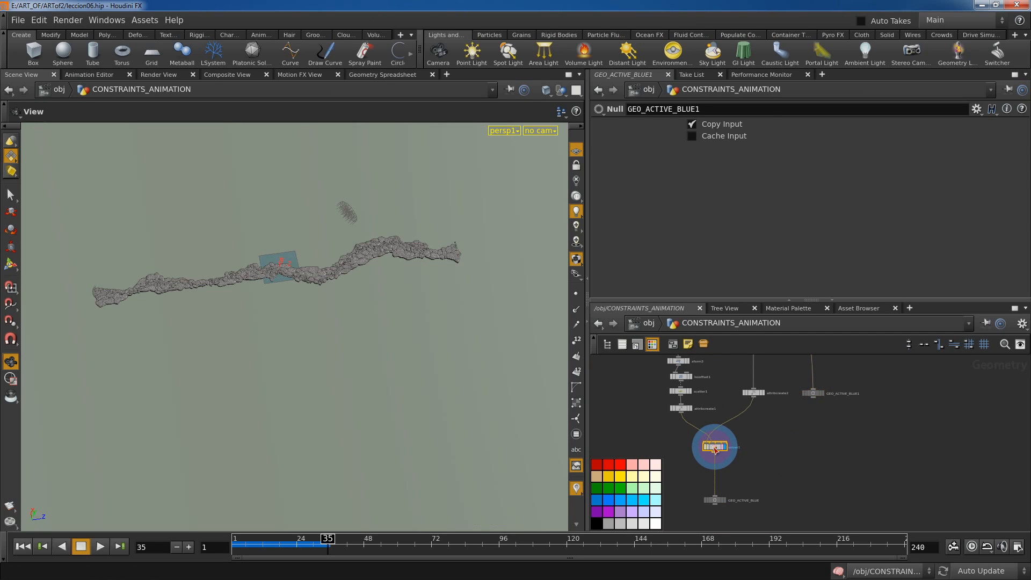
{"action": "key", "text": "ctrl+c"}
{"action": "key", "text": "ctrl+v"}
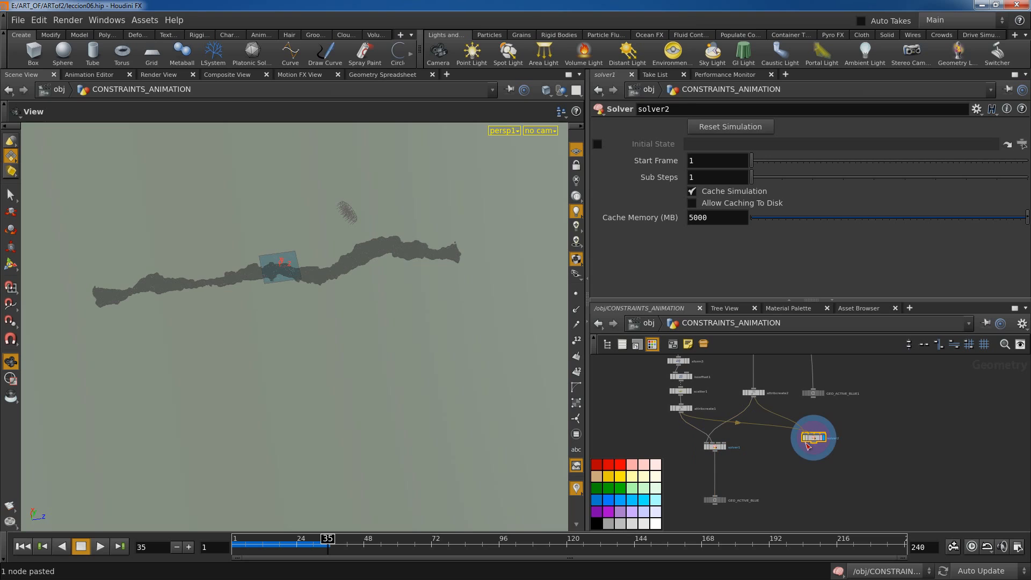
{"action": "left_click_drag", "start_coordinate": [812, 437], "coordinate": [810, 450]}
{"action": "left_click", "coordinate": [783, 424]}
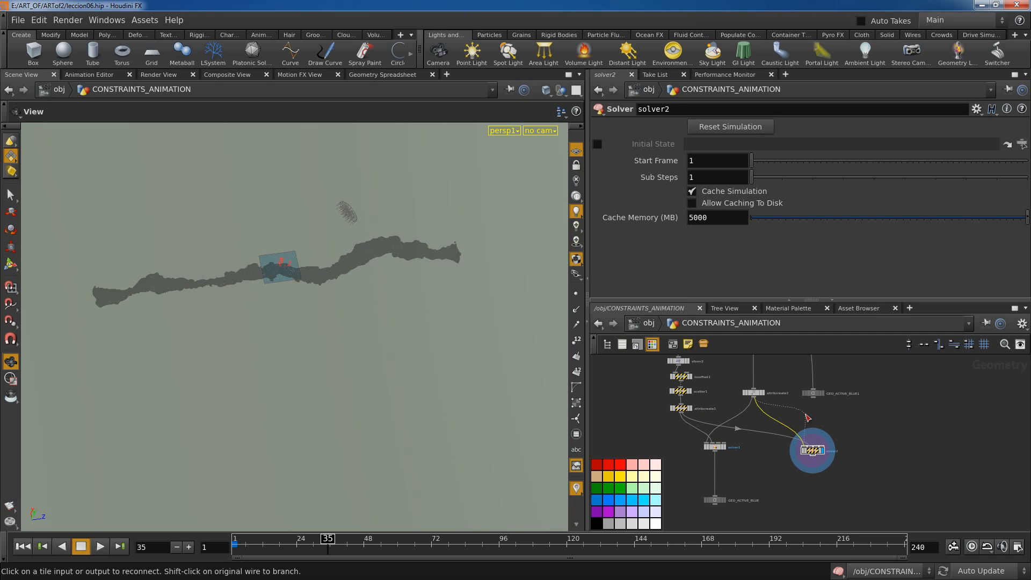
{"action": "left_click", "coordinate": [814, 398]}
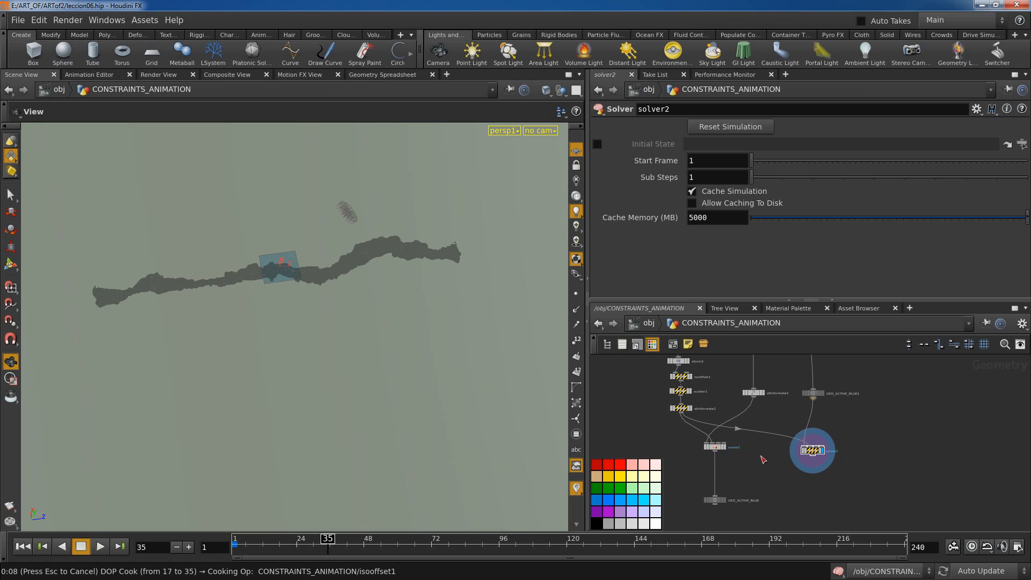
Return to the first frame and insert a TimeWarp node between attribcreate1 and solver2
{"action": "left_click", "coordinate": [22, 546]}
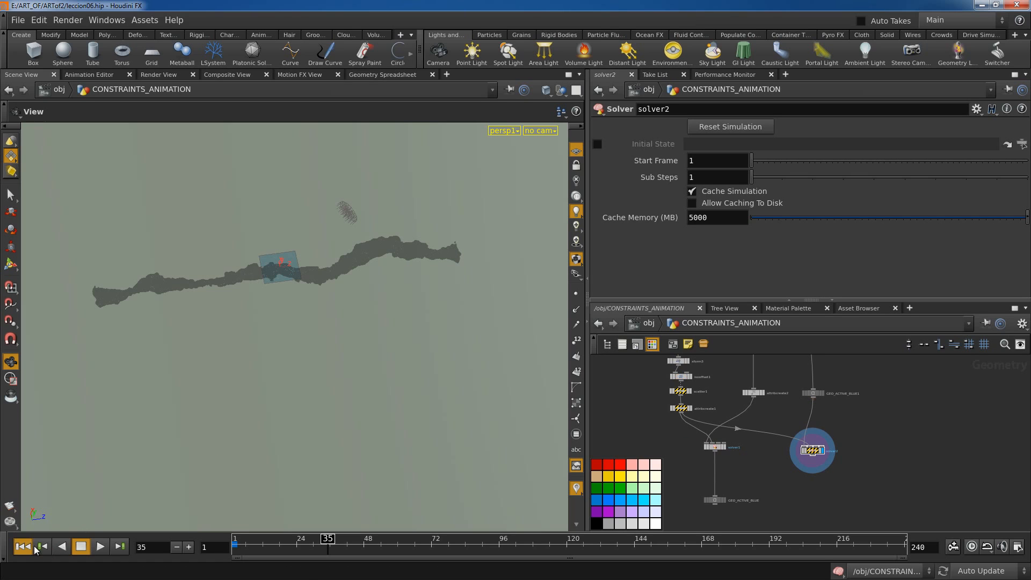
{"action": "key", "text": "Tab"}
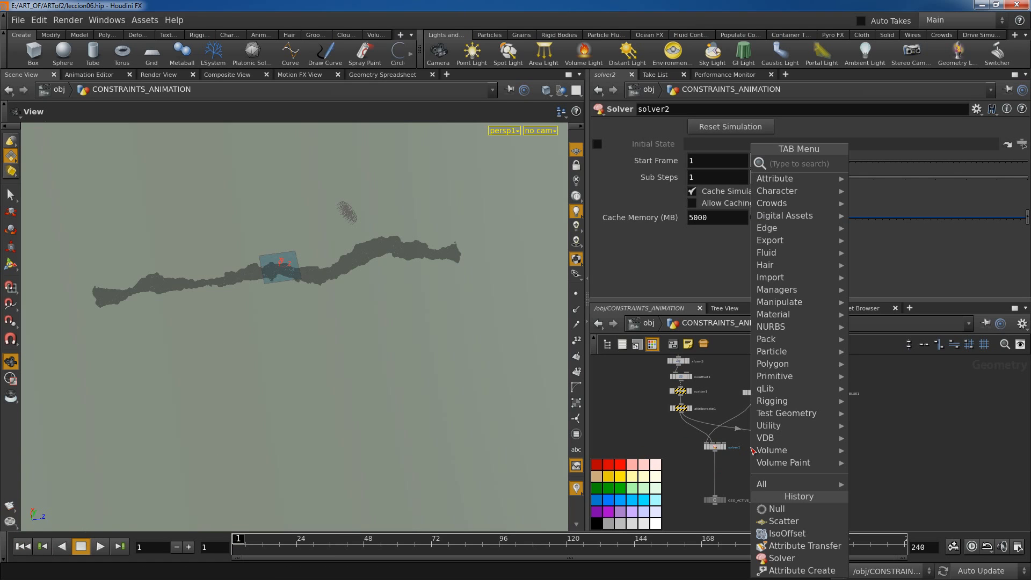
{"action": "type", "text": "tim"}
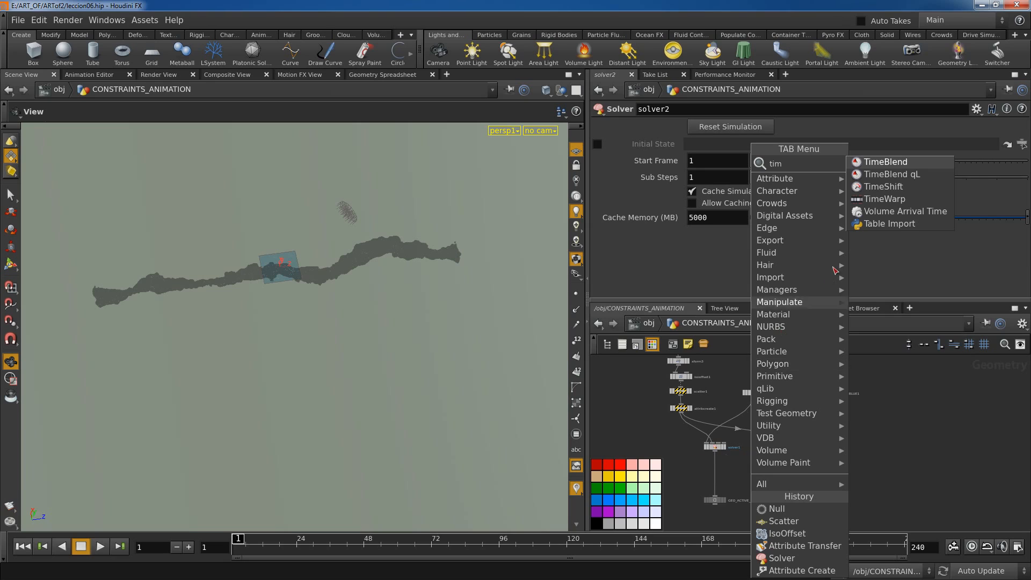
{"action": "left_click", "coordinate": [883, 187]}
{"action": "left_click", "coordinate": [774, 439]}
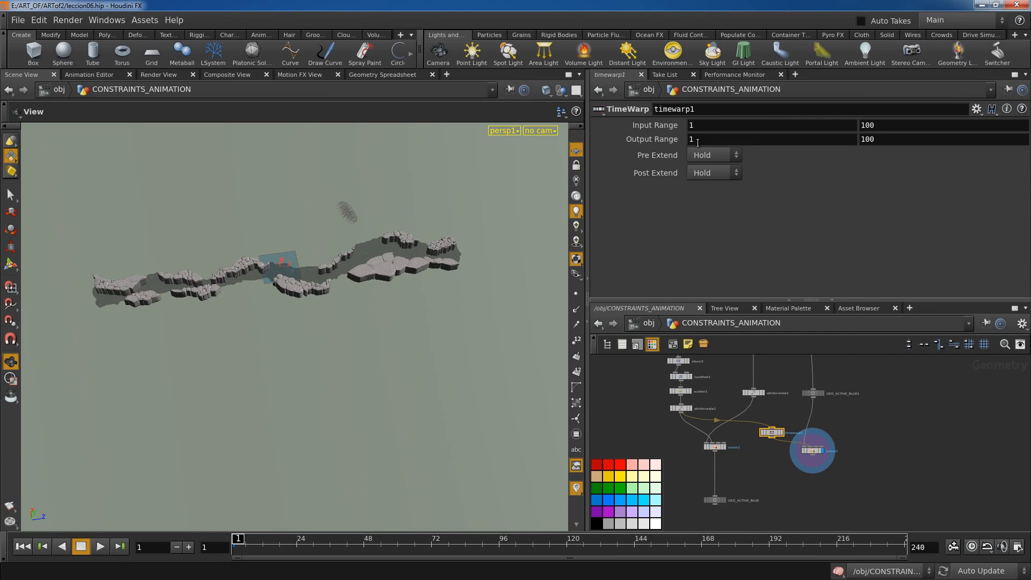
Adjust the output range of timewarp1 to retime the points feeding solver2
{"action": "left_click", "coordinate": [697, 142]}
{"action": "type", "text": "5"}
{"action": "left_click", "coordinate": [863, 140]}
{"action": "left_click", "coordinate": [881, 138]}
{"action": "key", "text": "Return"}
Duplicate the GEO_ACTIVE_BLUE null, connect the copy to solver2, and rename it GEO_ACTIVE_RED
{"action": "left_click", "coordinate": [715, 499]}
{"action": "key", "text": "ctrl+c"}
{"action": "key", "text": "ctrl+v"}
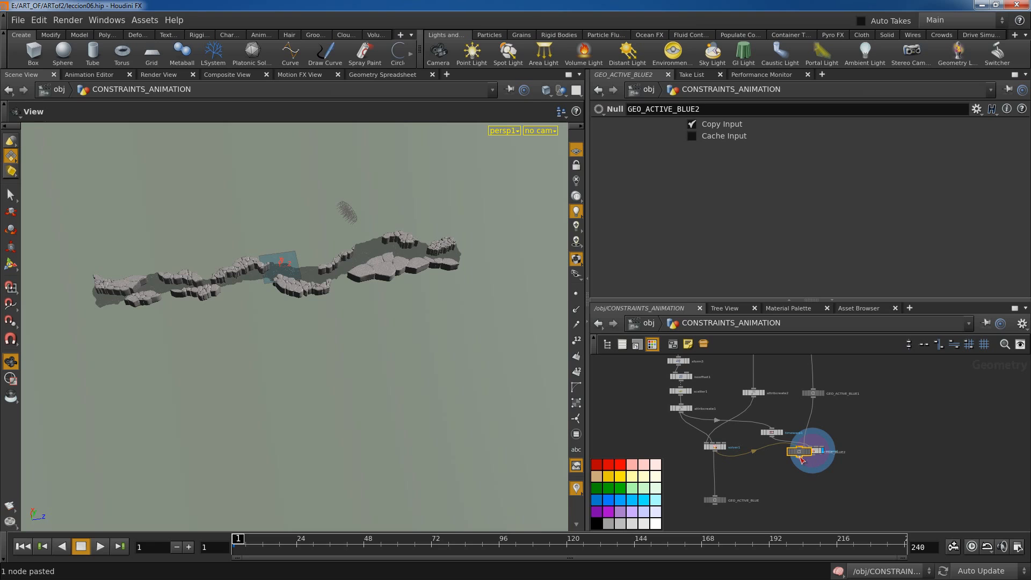
{"action": "left_click_drag", "start_coordinate": [801, 459], "coordinate": [820, 507]}
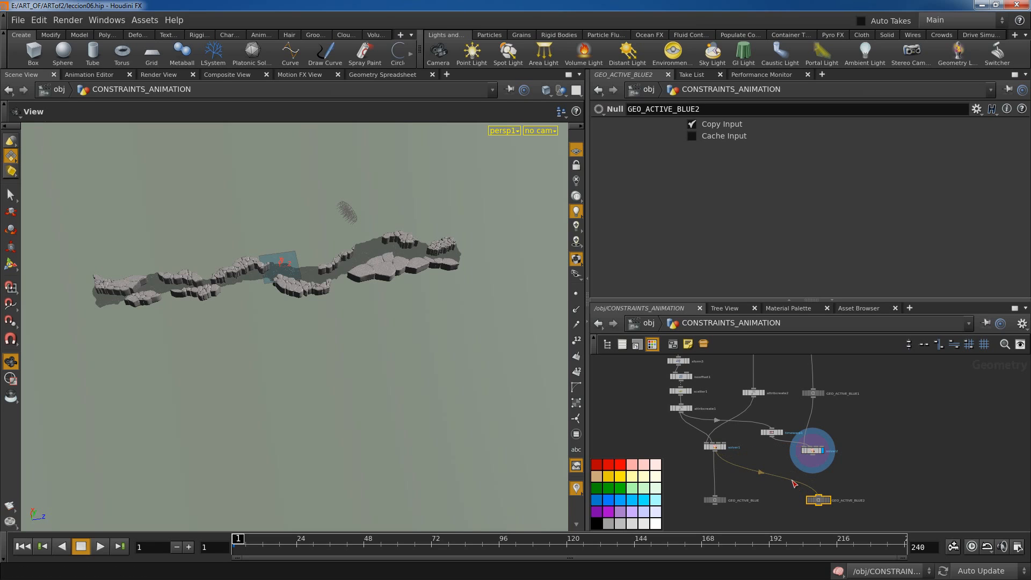
{"action": "left_click", "coordinate": [814, 460]}
{"action": "scroll", "coordinate": [865, 499], "scroll_direction": "up", "scroll_amount": 2}
{"action": "double_click", "coordinate": [850, 499]}
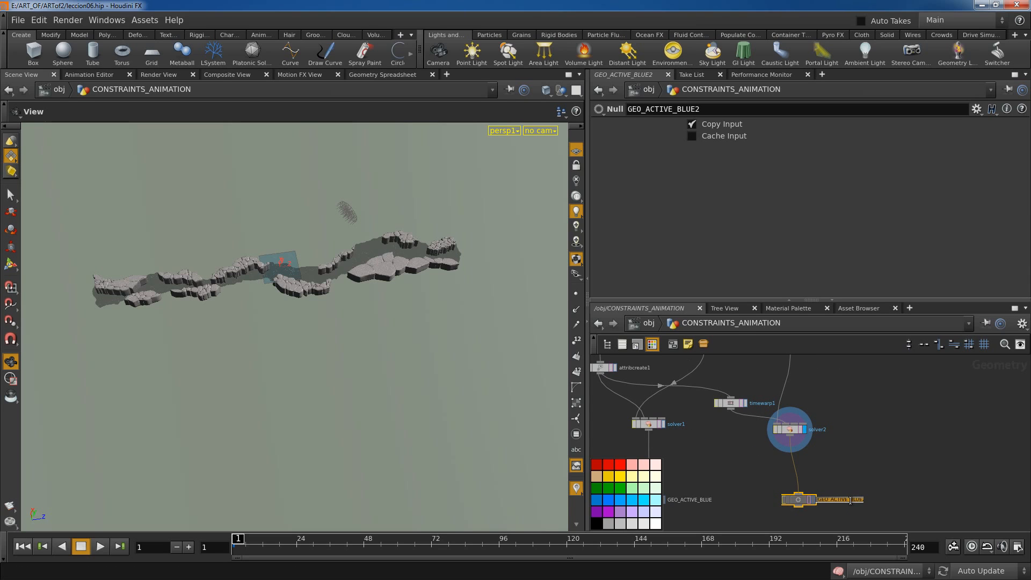
{"action": "left_click", "coordinate": [850, 500]}
{"action": "key", "text": "Return"}
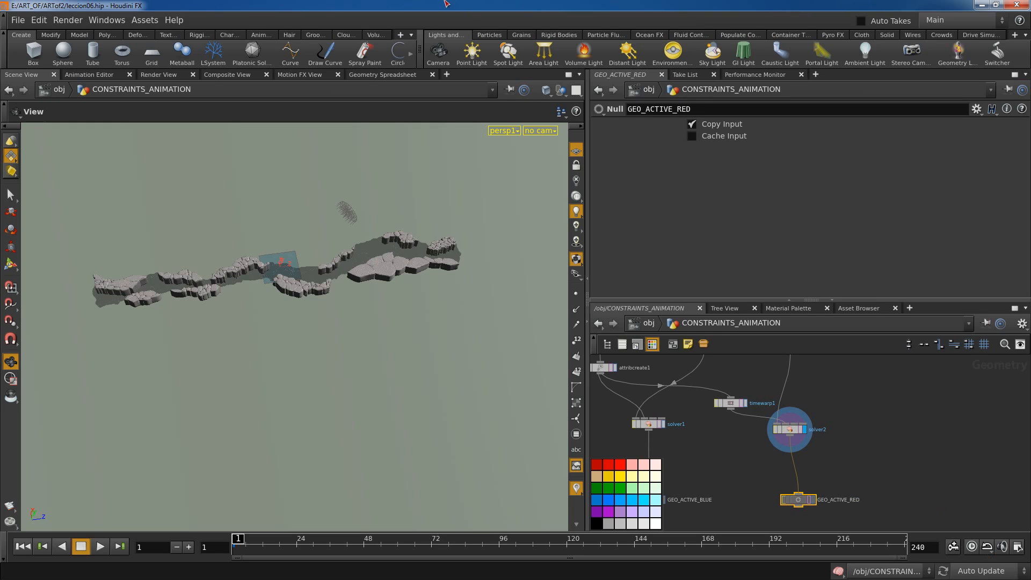
Open dopnet1 inside SIM, play the fracture simulation, and return to the first frame
{"action": "left_click", "coordinate": [648, 323]}
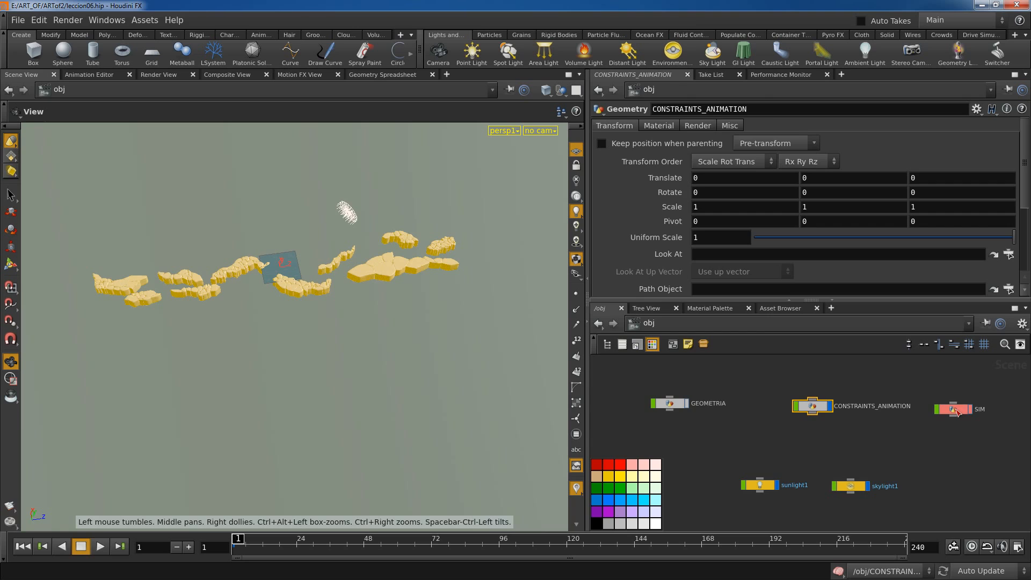
{"action": "double_click", "coordinate": [956, 411]}
{"action": "double_click", "coordinate": [795, 358]}
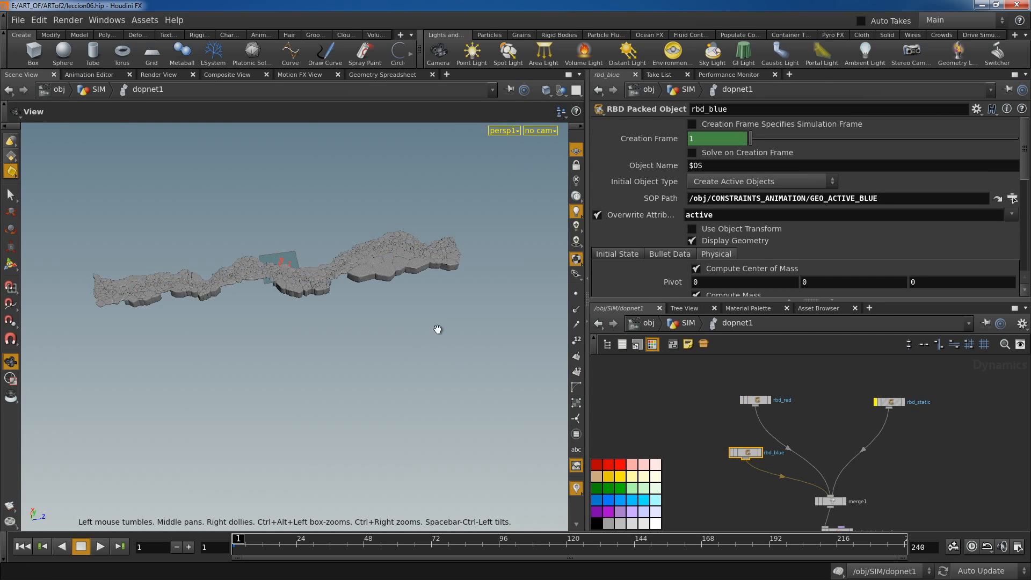
{"action": "left_click_drag", "start_coordinate": [382, 351], "coordinate": [187, 502]}
{"action": "left_click", "coordinate": [102, 546]}
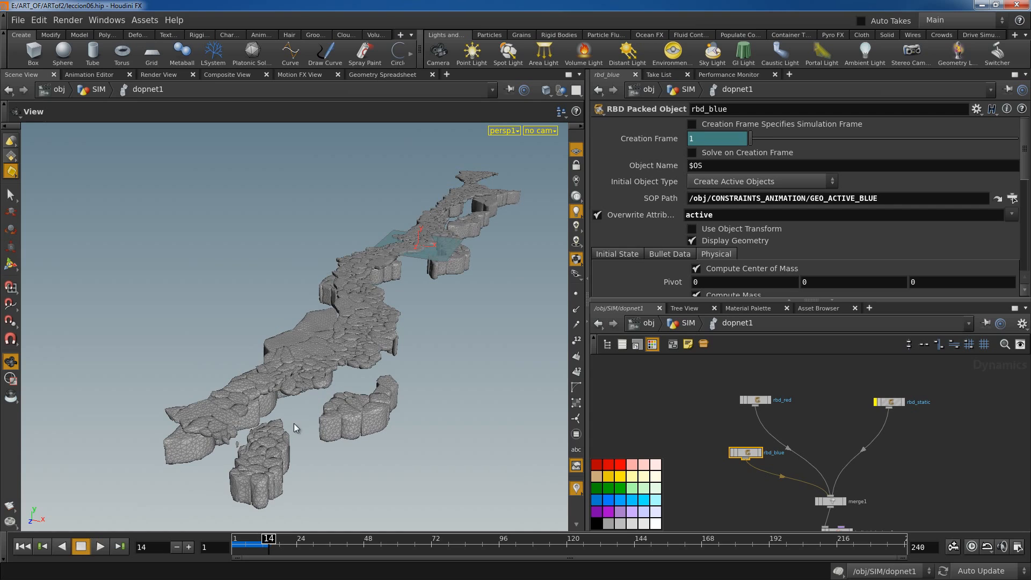
{"action": "left_click", "coordinate": [81, 546]}
{"action": "left_click", "coordinate": [18, 549]}
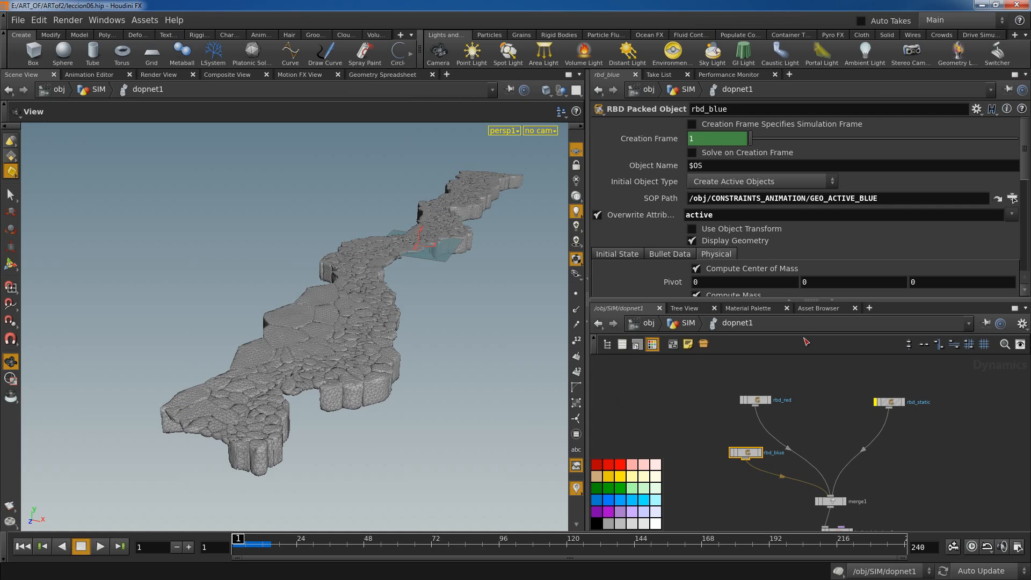
Enable attribute overwriting on rbd_red with only the active attribute in its list, and run the simulation briefly
{"action": "left_click", "coordinate": [757, 401]}
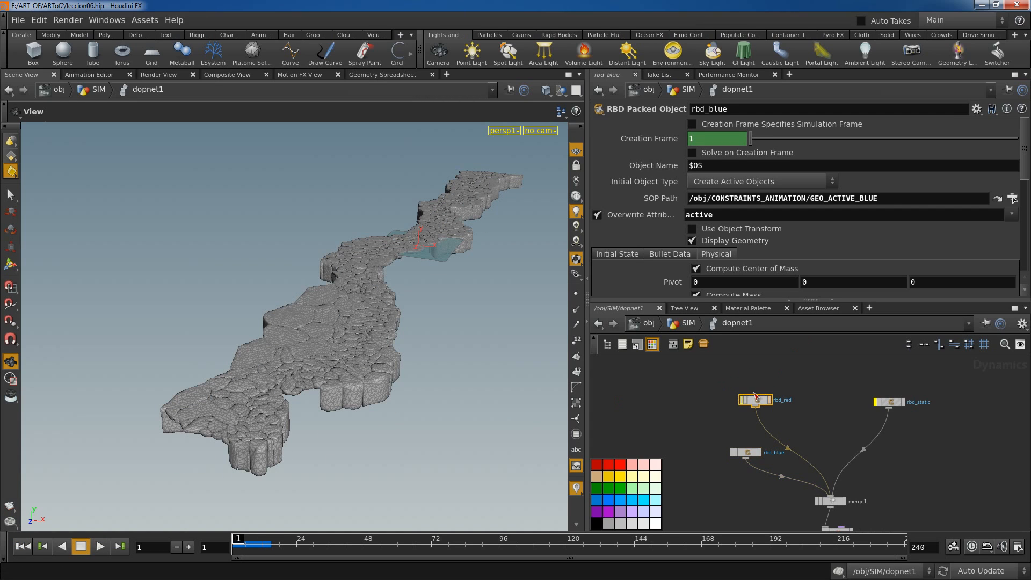
{"action": "left_click", "coordinate": [598, 215]}
{"action": "left_click_drag", "start_coordinate": [720, 217], "coordinate": [879, 187]}
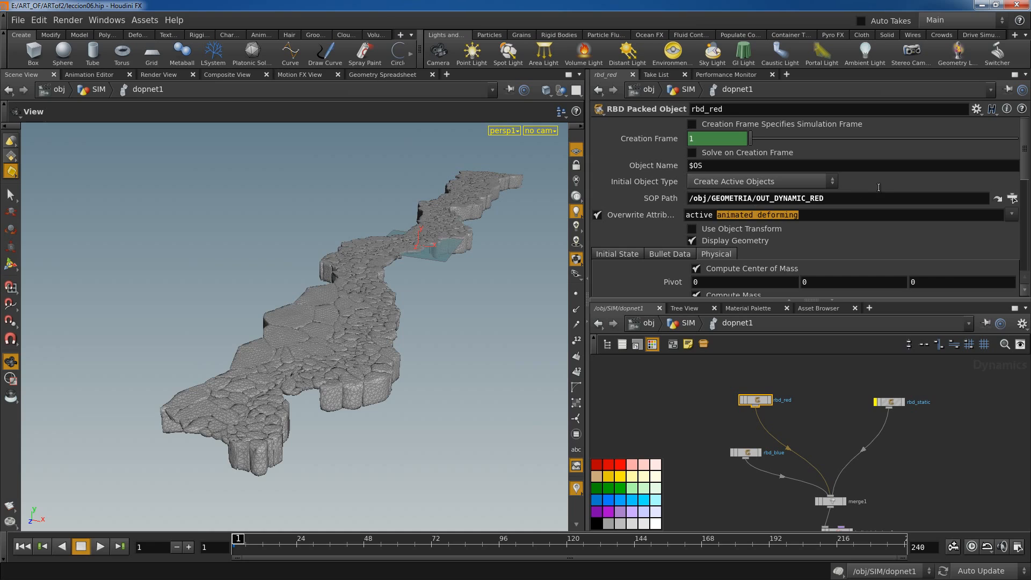
{"action": "key", "text": "BackSpace"}
{"action": "key", "text": "Return"}
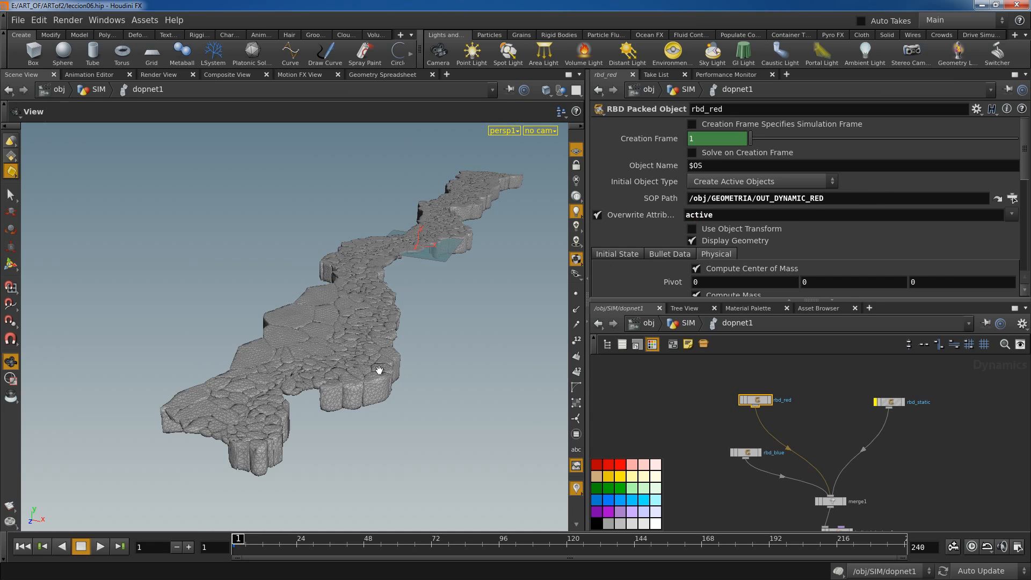
{"action": "left_click", "coordinate": [81, 546]}
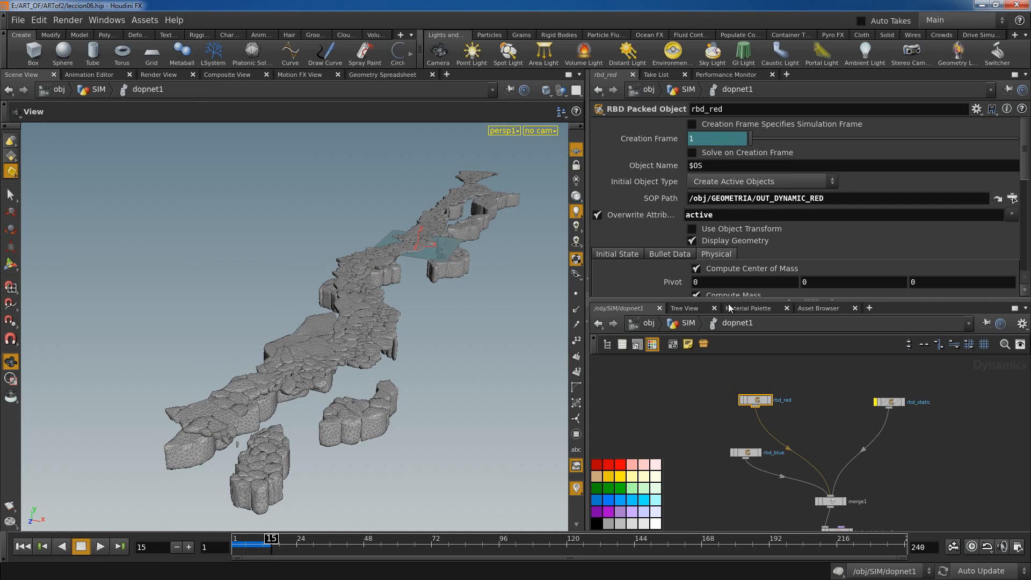
Set rbd_red's SOP Path to /obj/CONSTRAINTS_ANIMATION/GEO_ACTIVE_RED
{"action": "left_click", "coordinate": [1012, 198]}
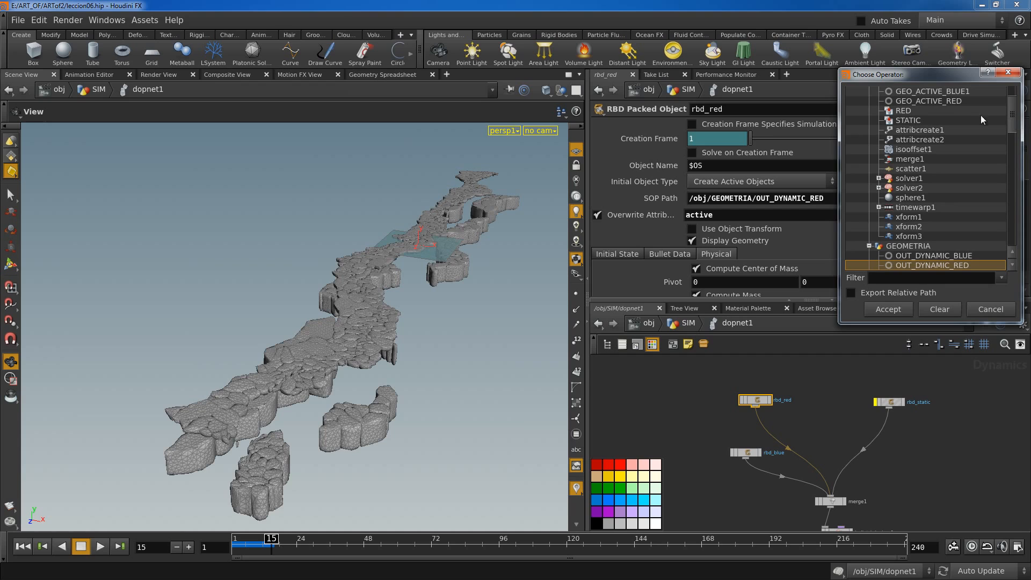
{"action": "left_click", "coordinate": [944, 101]}
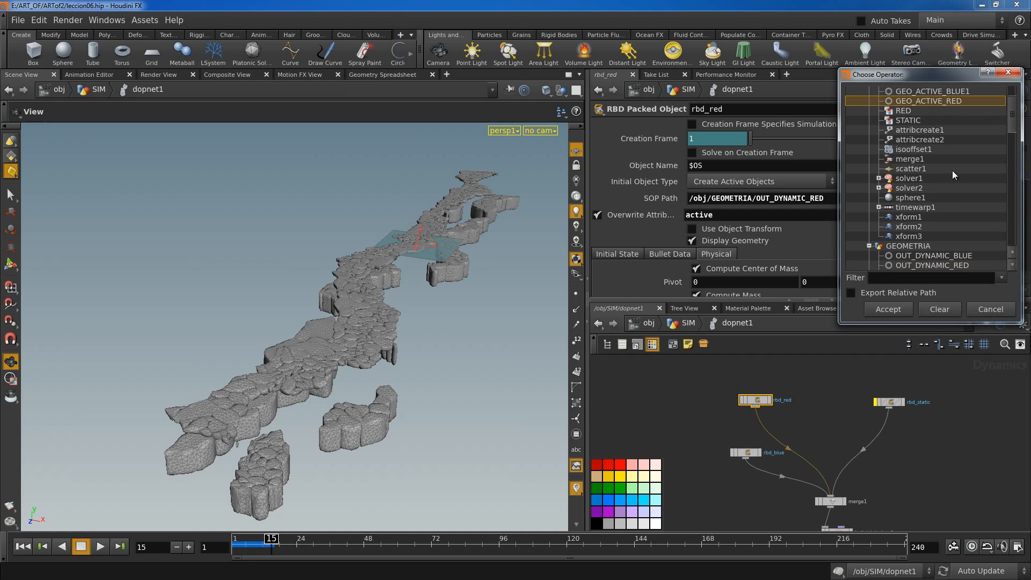
{"action": "left_click", "coordinate": [887, 309]}
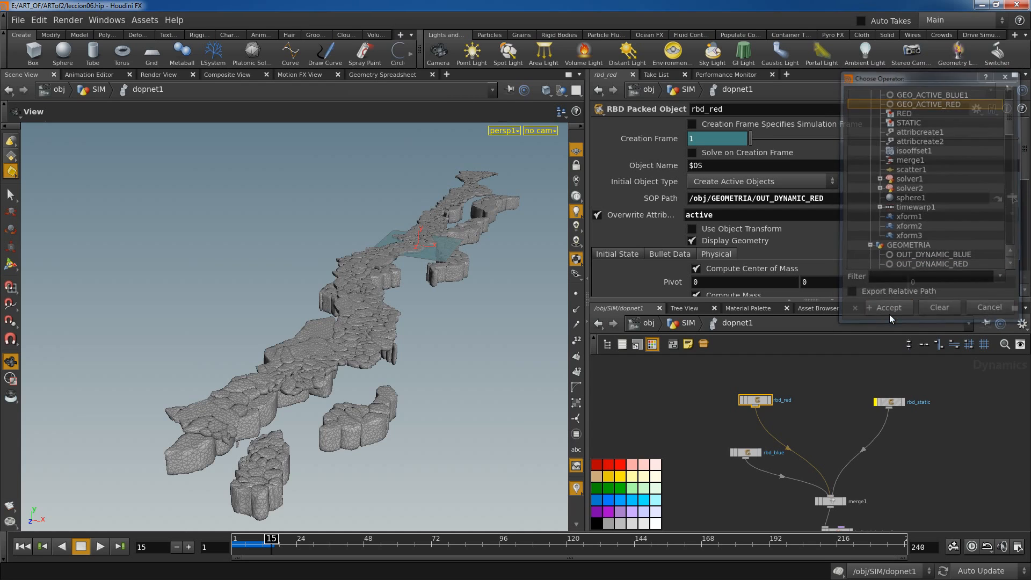
Check the GEO_ACTIVE_RED branch in CONSTRAINTS_ANIMATION, and review the SOP Path settings of rbd_blue and rbd_red in dopnet1
{"action": "left_click", "coordinate": [649, 324]}
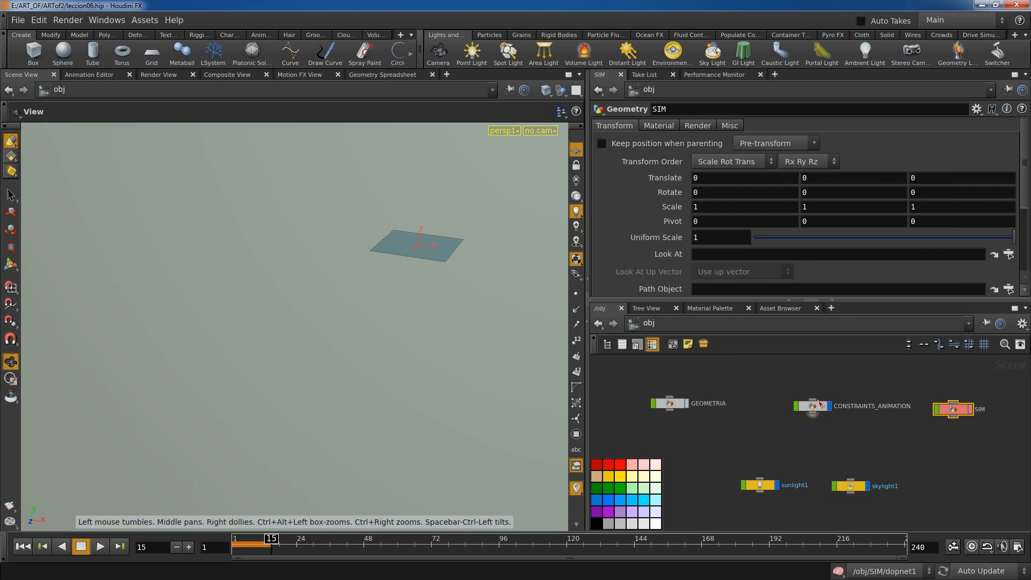
{"action": "double_click", "coordinate": [815, 406]}
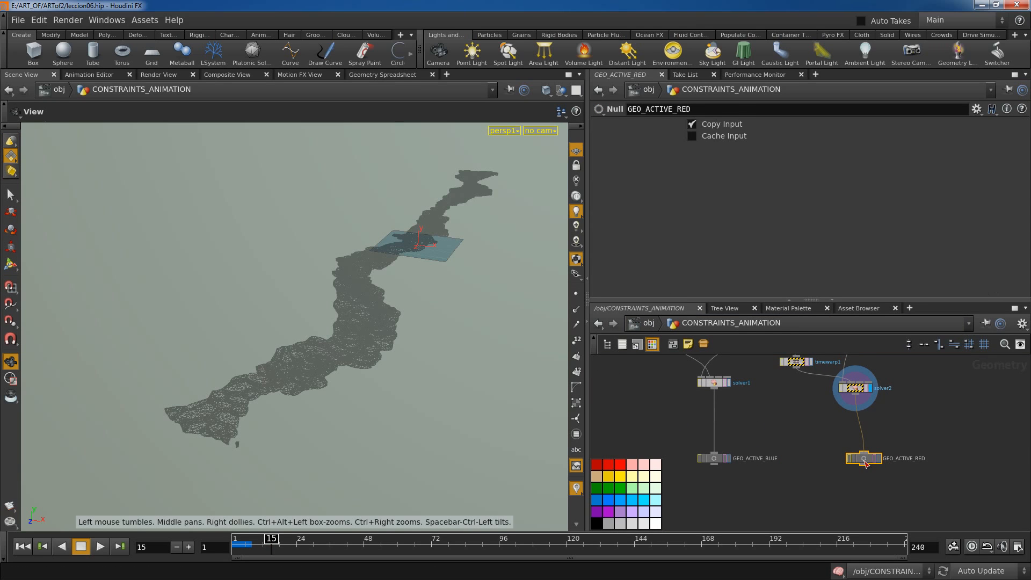
{"action": "left_click", "coordinate": [648, 325]}
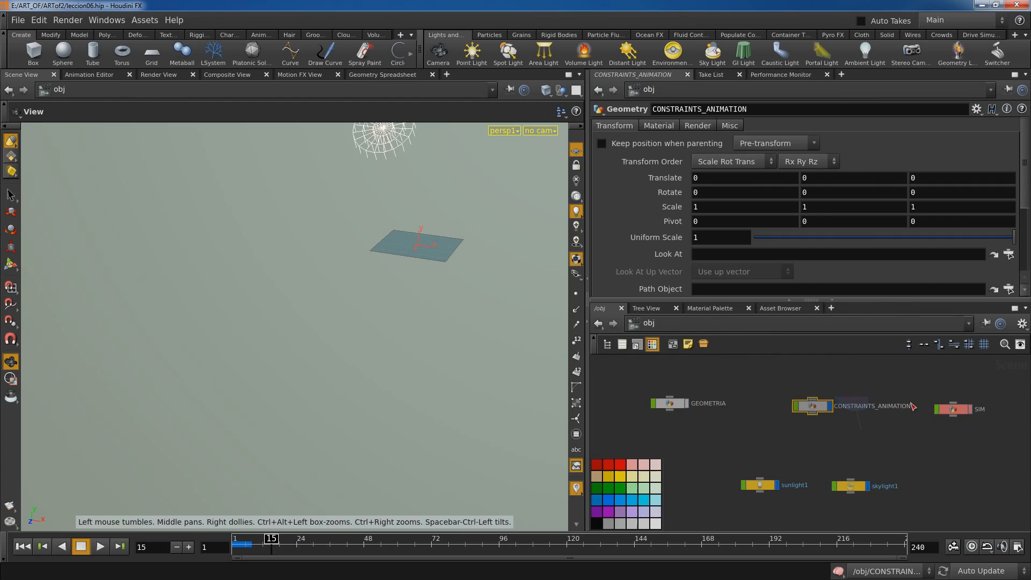
{"action": "double_click", "coordinate": [953, 408]}
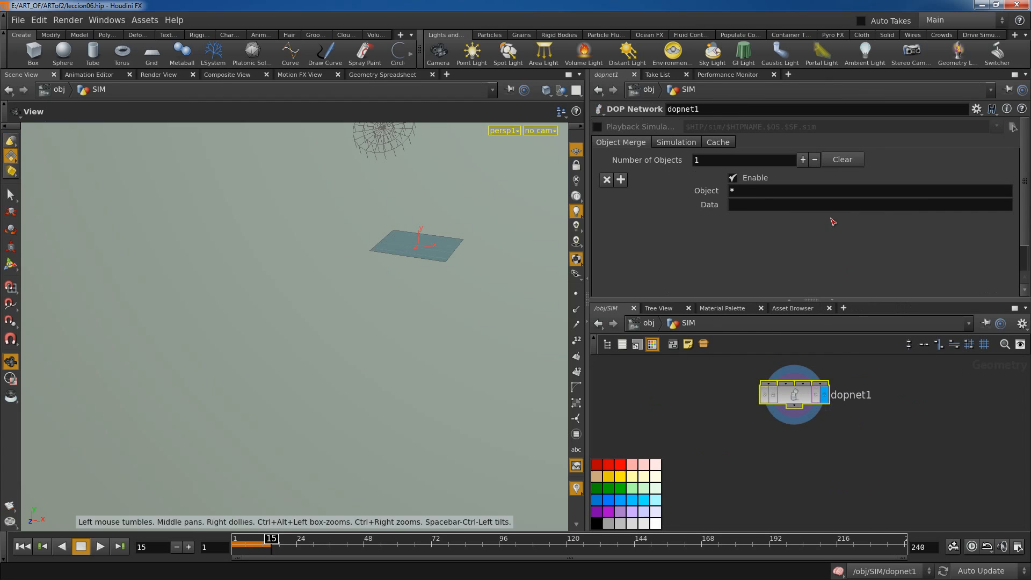
{"action": "double_click", "coordinate": [790, 395]}
{"action": "left_click", "coordinate": [749, 454]}
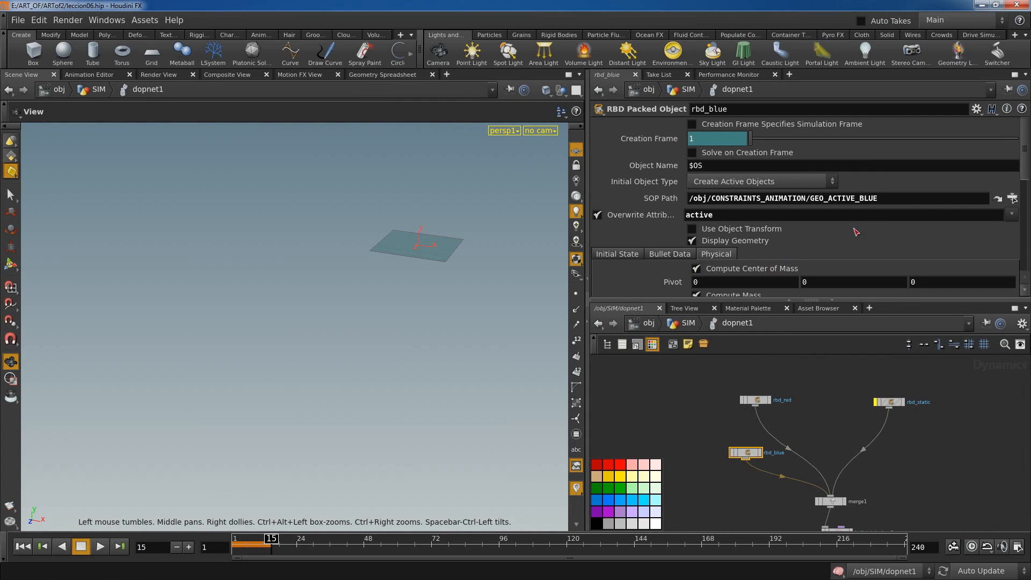
{"action": "left_click", "coordinate": [761, 401]}
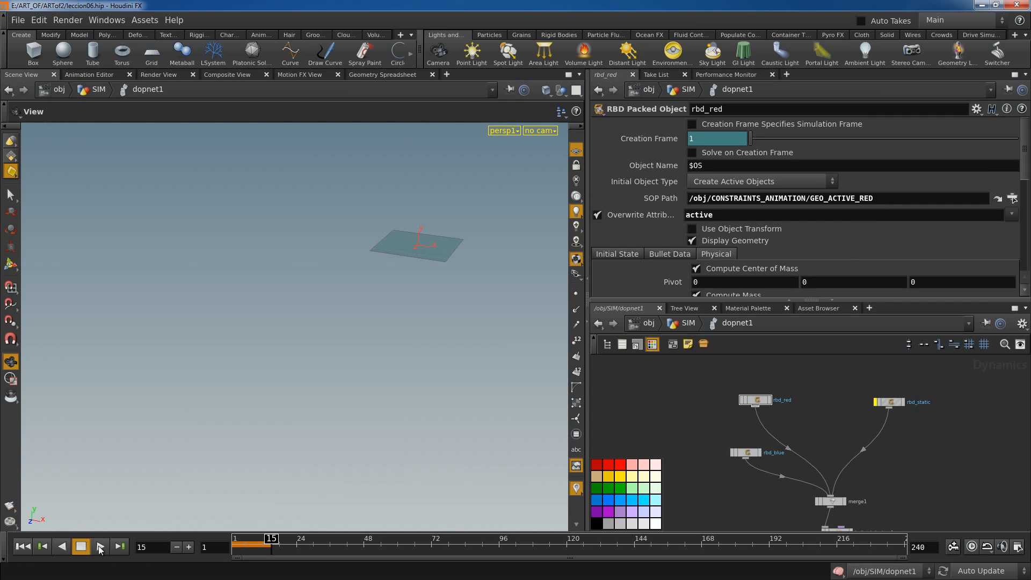
Play the simulation of rbd_blue and rbd_red from the first frame and stop it around frame 40
{"action": "left_click", "coordinate": [27, 546]}
{"action": "left_click", "coordinate": [99, 546]}
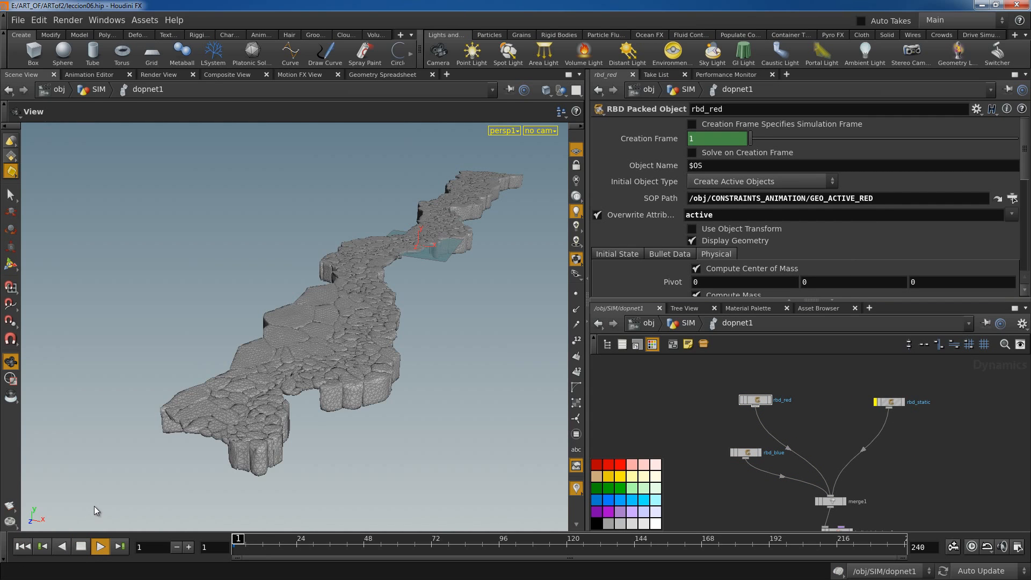
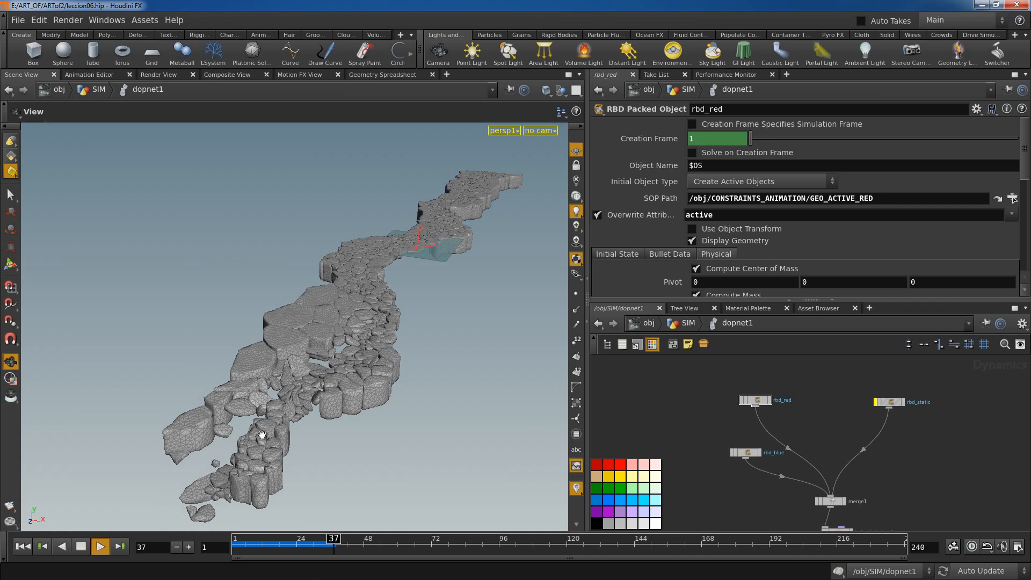
{"action": "left_click", "coordinate": [80, 547]}
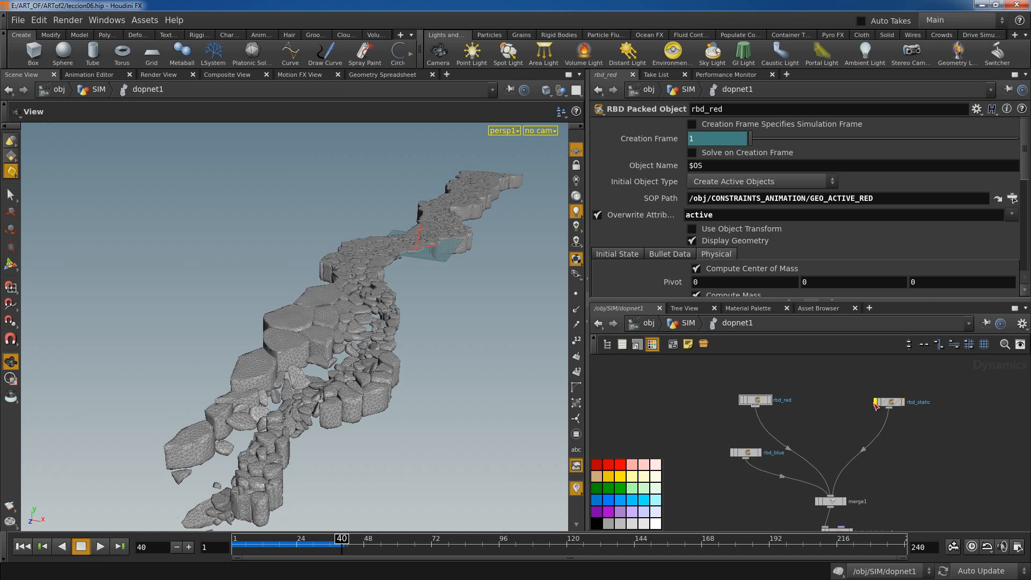
Return to the first frame and turn off the bypass on rbd_static in dopnet1
{"action": "left_click", "coordinate": [44, 547]}
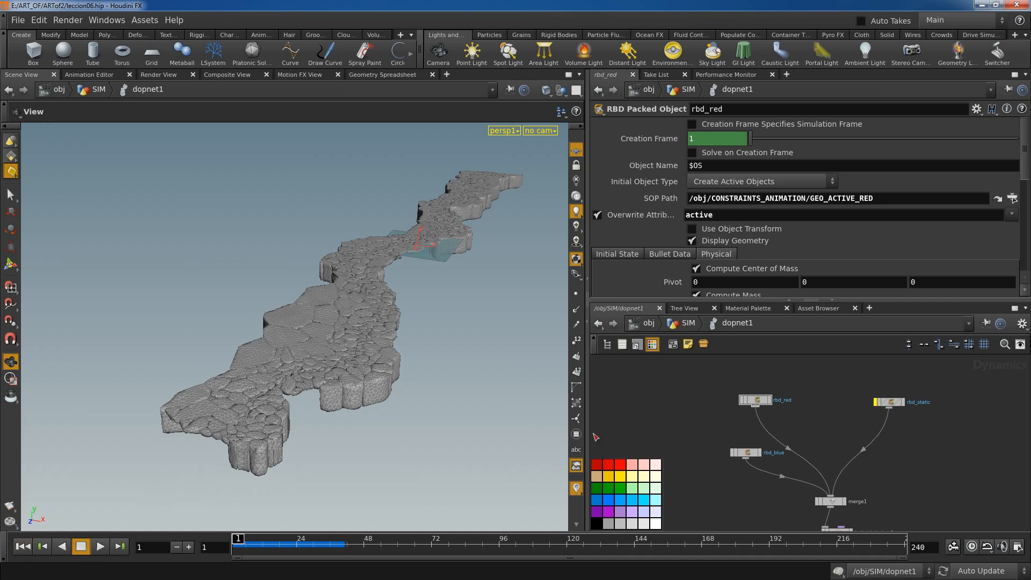
{"action": "left_click", "coordinate": [877, 401]}
{"action": "left_click_drag", "start_coordinate": [342, 416], "coordinate": [112, 525]}
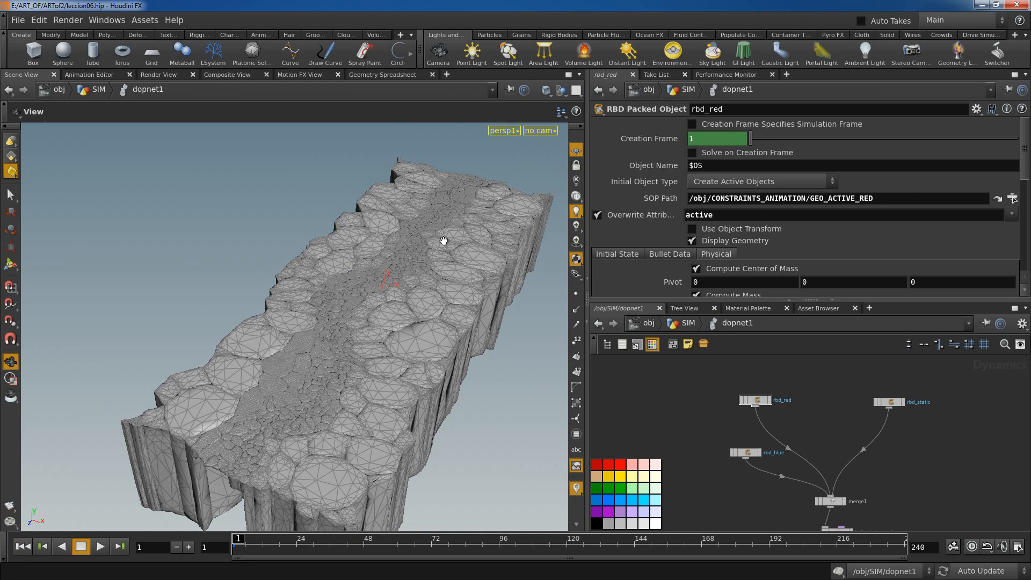
Set the viewport shading to Flat Shaded and play the simulation, stopping it around frame 55
{"action": "left_click", "coordinate": [543, 93]}
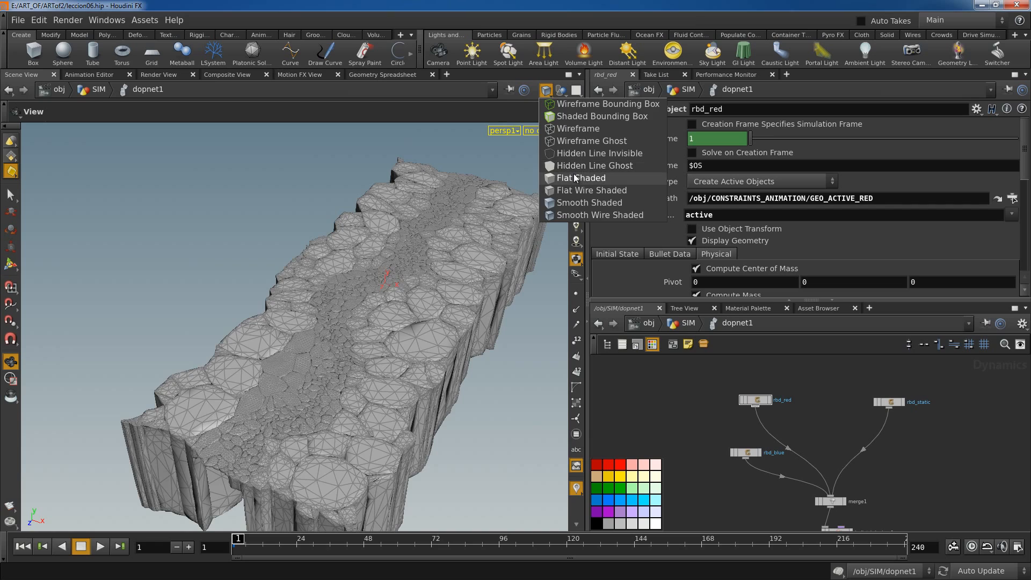
{"action": "left_click", "coordinate": [580, 179]}
{"action": "left_click", "coordinate": [100, 547]}
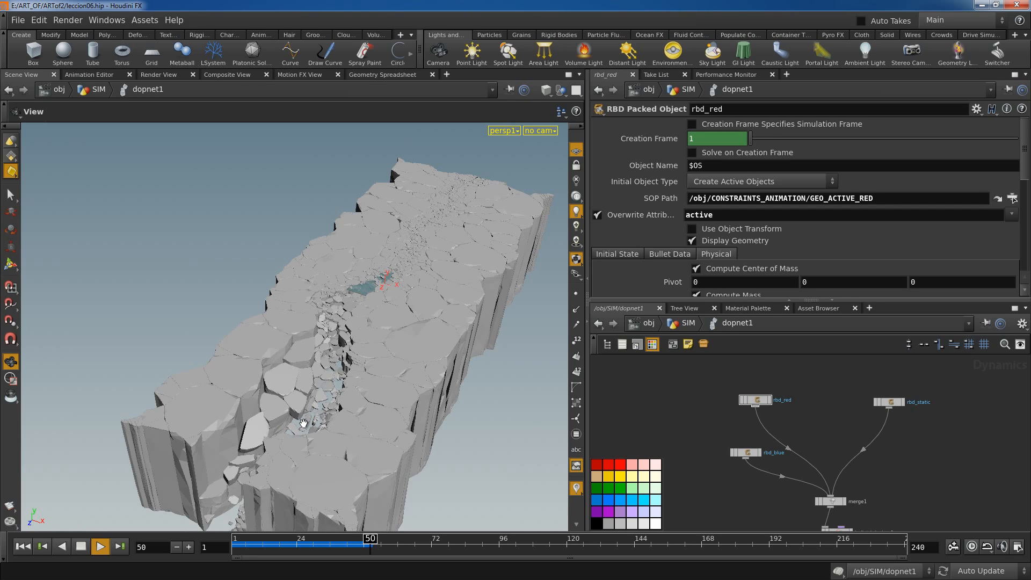
{"action": "left_click", "coordinate": [82, 547]}
Leave dopnet1 and the SIM object, and open the CONSTRAINTS_ANIMATION network
{"action": "left_click", "coordinate": [687, 323]}
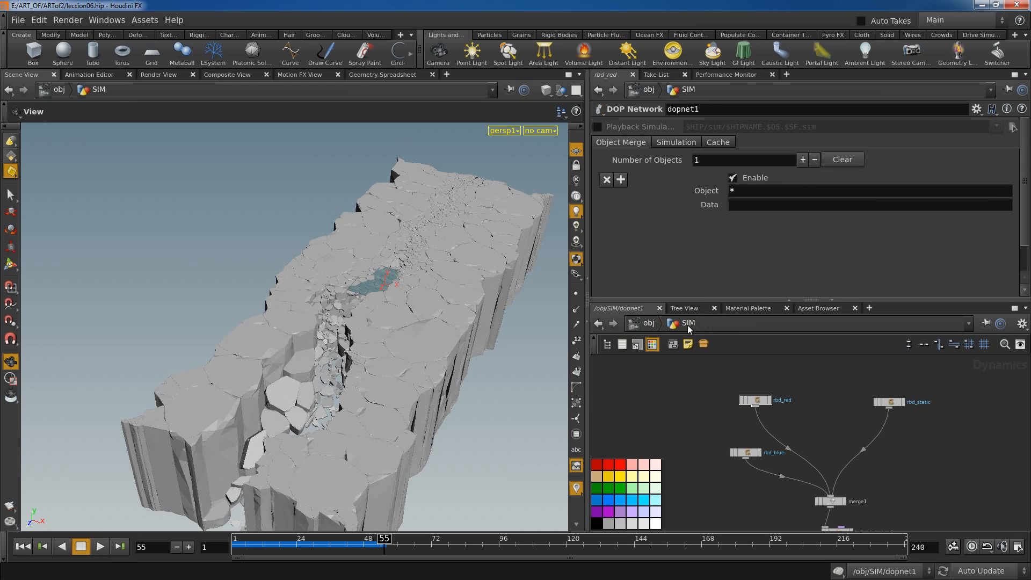
{"action": "left_click", "coordinate": [687, 324]}
{"action": "left_click", "coordinate": [678, 427]}
{"action": "left_click_drag", "start_coordinate": [338, 422], "coordinate": [352, 397]}
{"action": "left_click", "coordinate": [649, 323]}
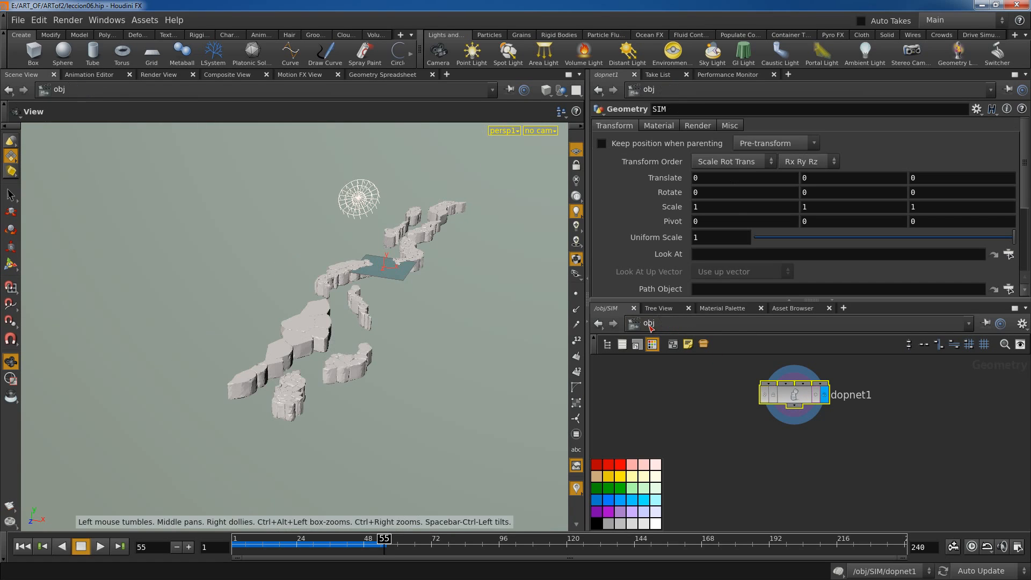
{"action": "double_click", "coordinate": [813, 406]}
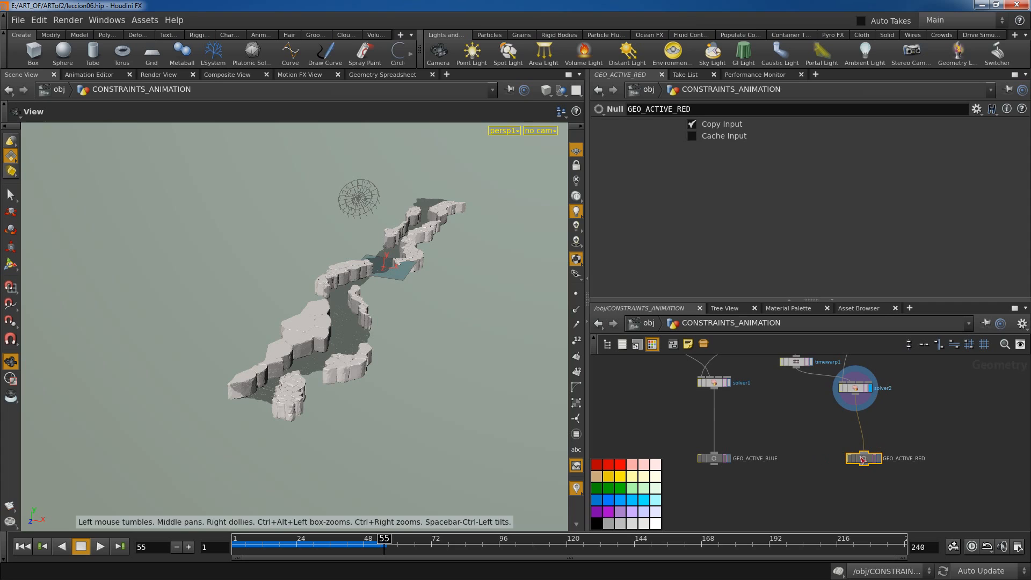
Add a Merge node near the top of the network, connect BLUE and RED to it, and display it
{"action": "scroll", "coordinate": [932, 391], "scroll_direction": "down", "scroll_amount": 2}
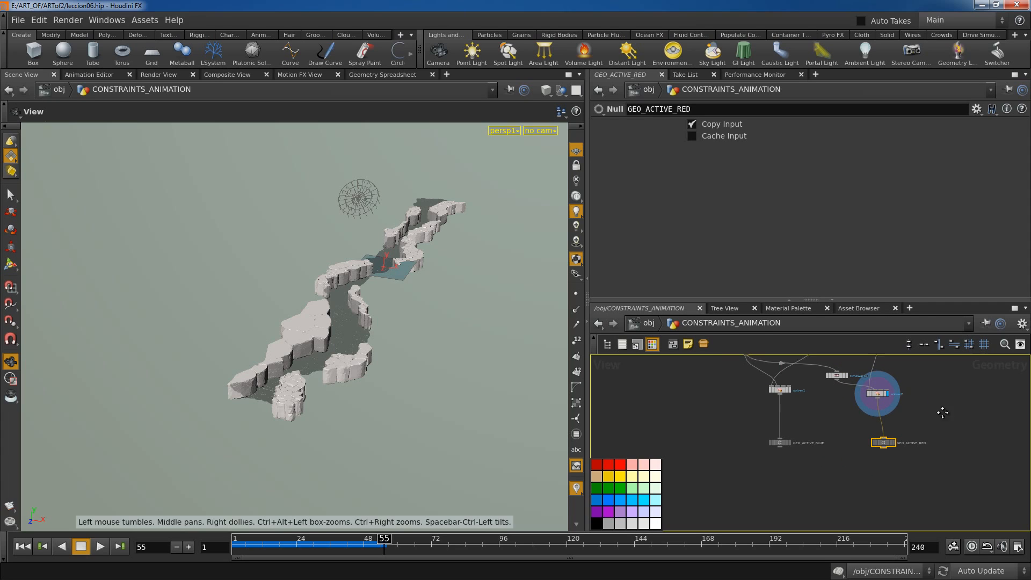
{"action": "middle_click_drag", "start_coordinate": [939, 414], "coordinate": [906, 476]}
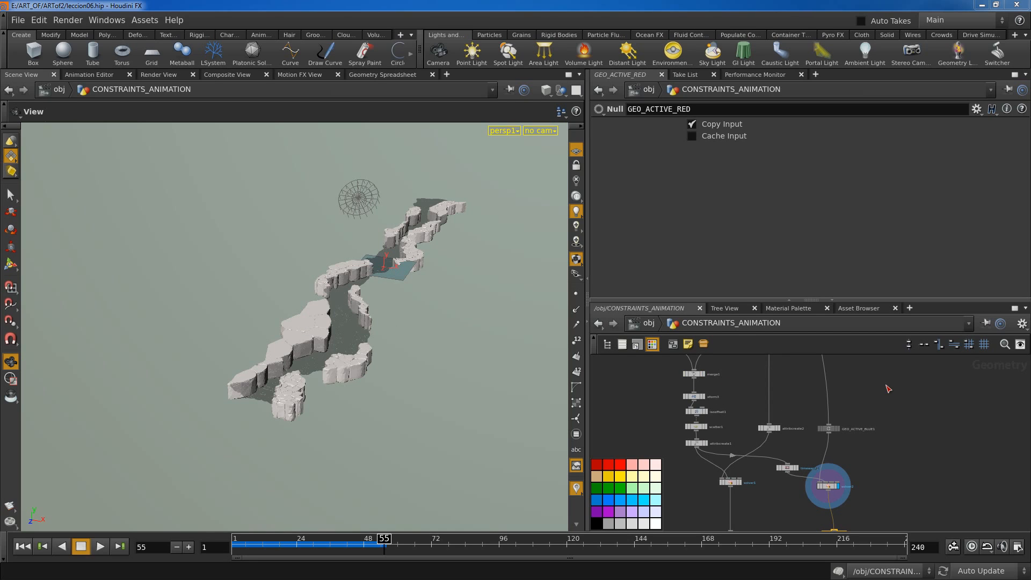
{"action": "middle_click_drag", "start_coordinate": [888, 389], "coordinate": [827, 456]}
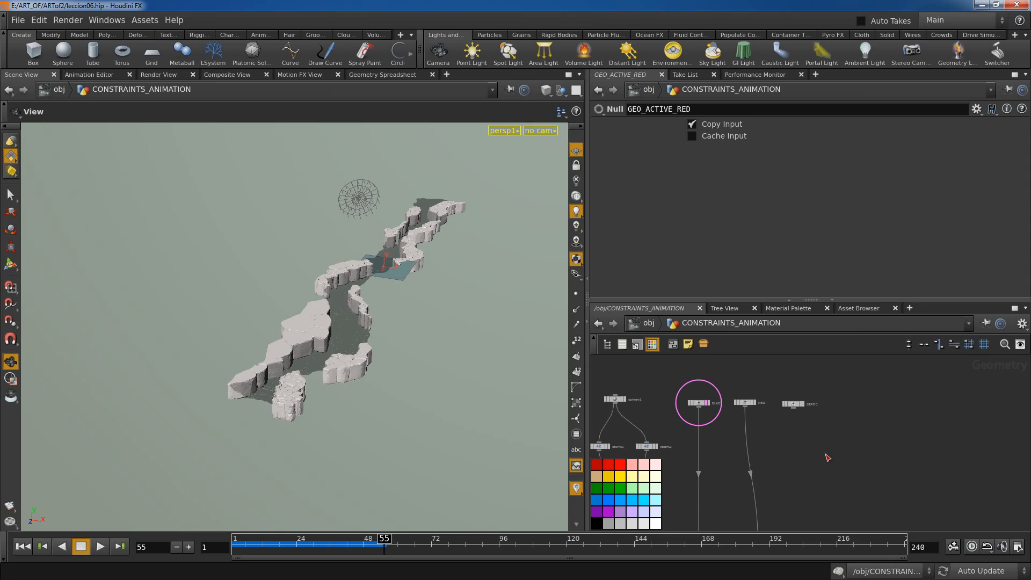
{"action": "key", "text": "Tab"}
{"action": "type", "text": "merg"}
{"action": "key", "text": "Return"}
{"action": "left_click", "coordinate": [836, 468]}
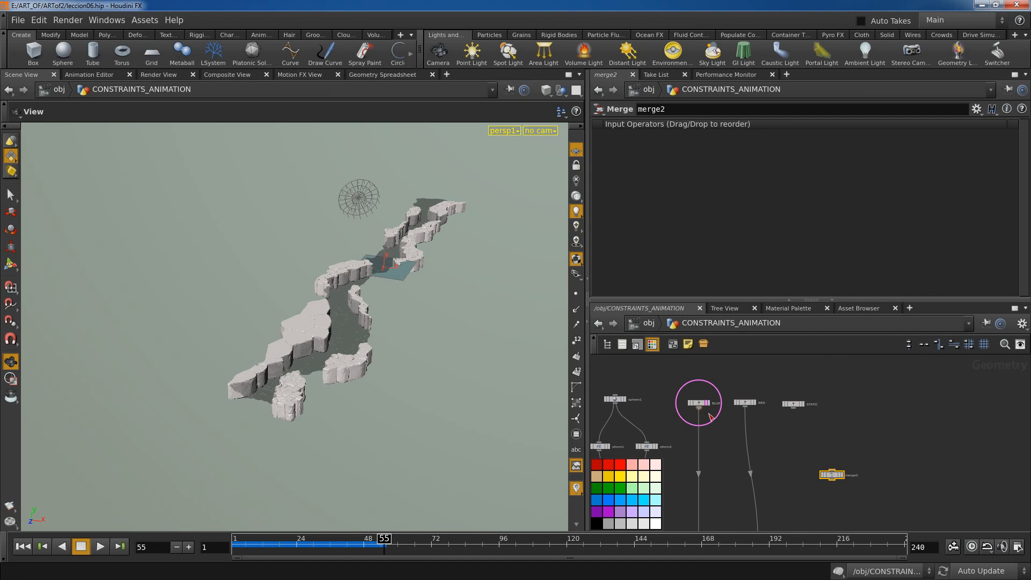
{"action": "left_click_drag", "start_coordinate": [709, 415], "coordinate": [831, 470]}
{"action": "left_click_drag", "start_coordinate": [745, 407], "coordinate": [834, 475]}
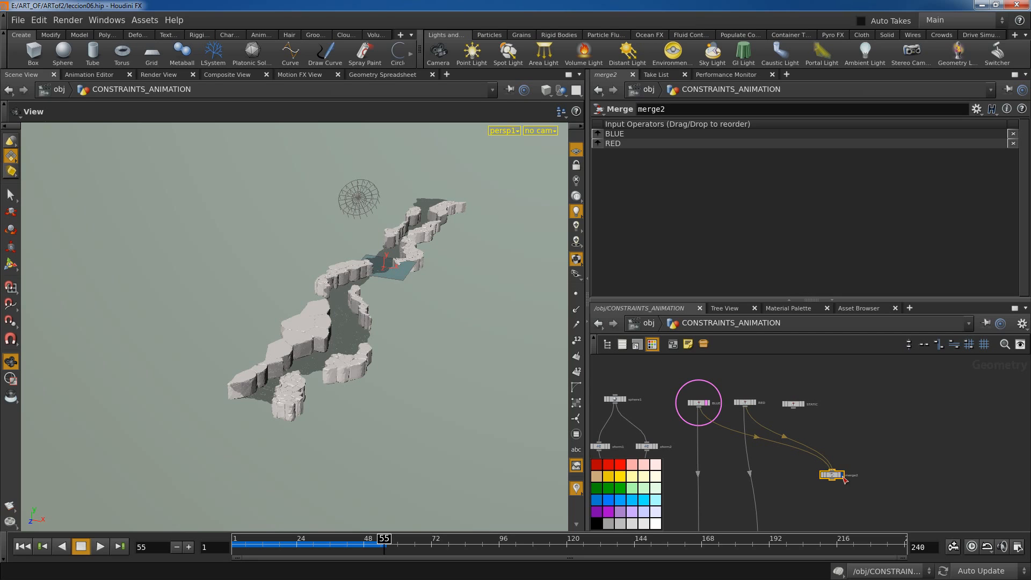
{"action": "left_click", "coordinate": [841, 475]}
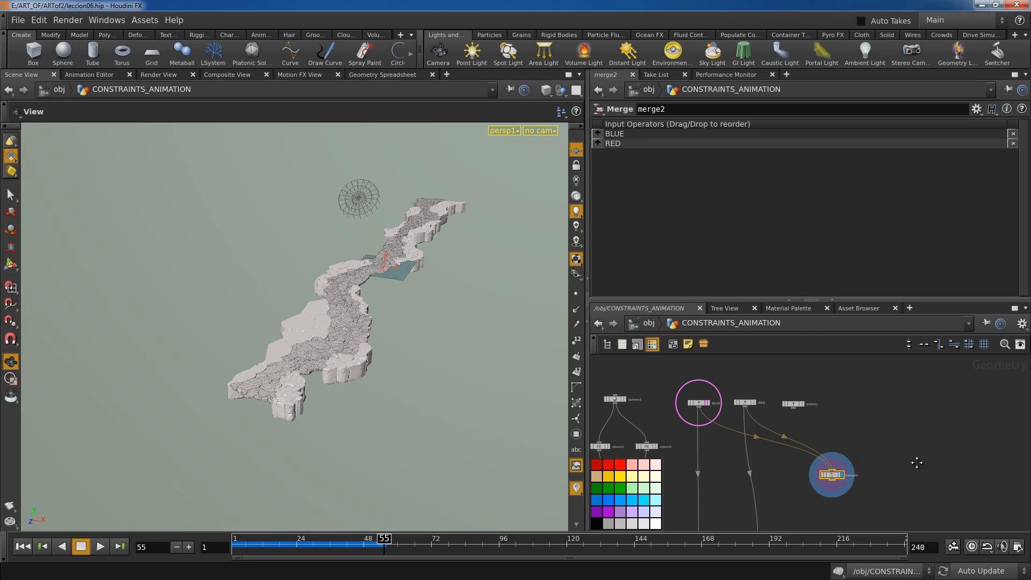
Check merge2's geometry information, and connect and display an Unpack node below it
{"action": "middle_click_drag", "start_coordinate": [916, 462], "coordinate": [913, 445]}
{"action": "middle_click", "coordinate": [833, 457]}
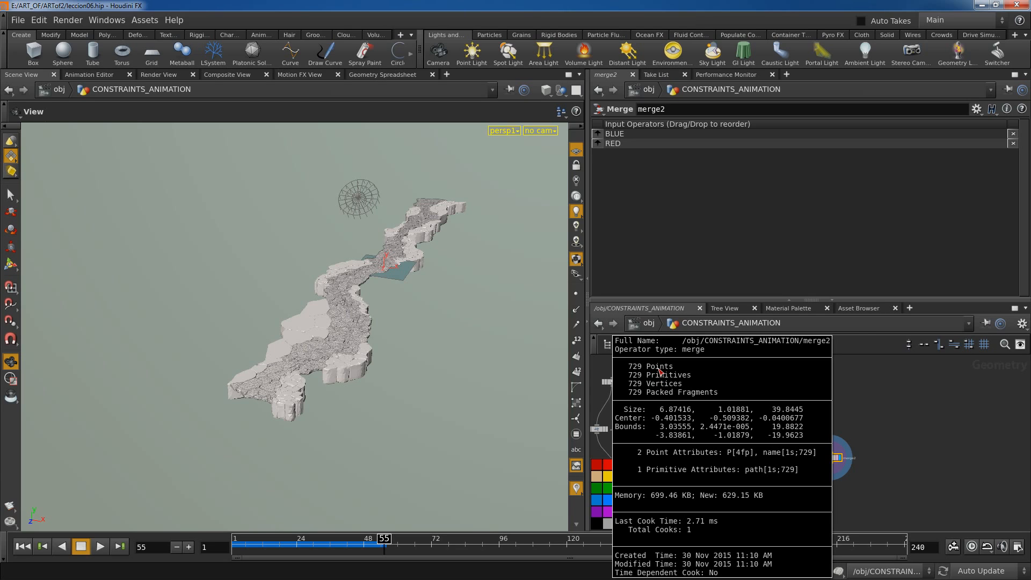
{"action": "key", "text": "f"}
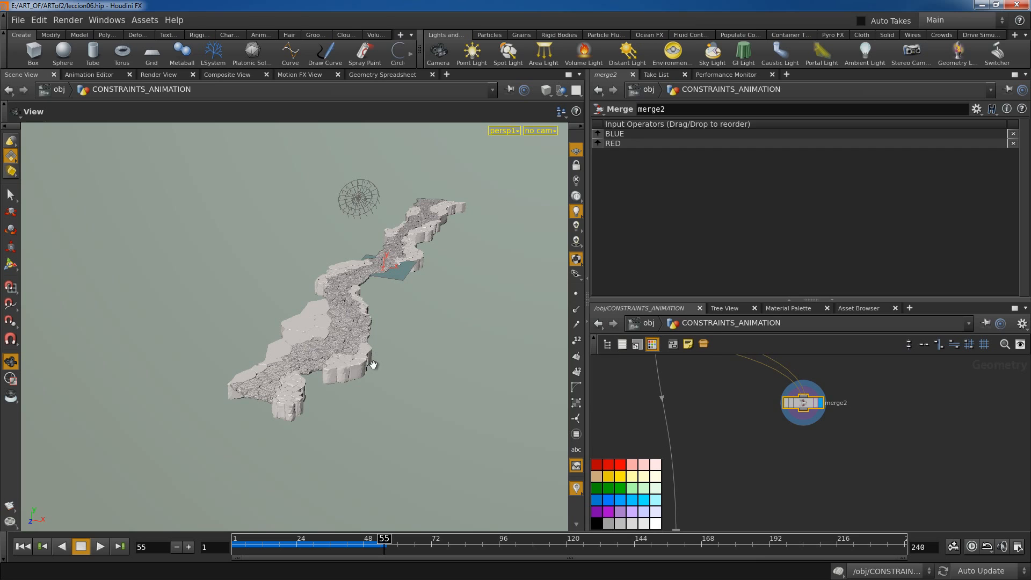
{"action": "right_click_drag", "start_coordinate": [445, 382], "coordinate": [342, 381]}
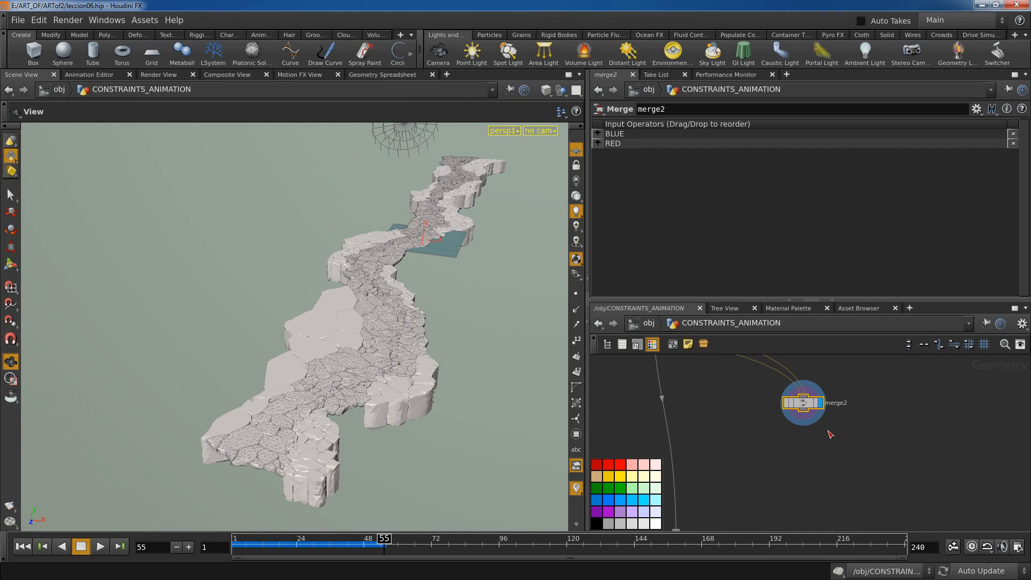
{"action": "key", "text": "Tab"}
{"action": "type", "text": "unp"}
{"action": "left_click", "coordinate": [824, 449]}
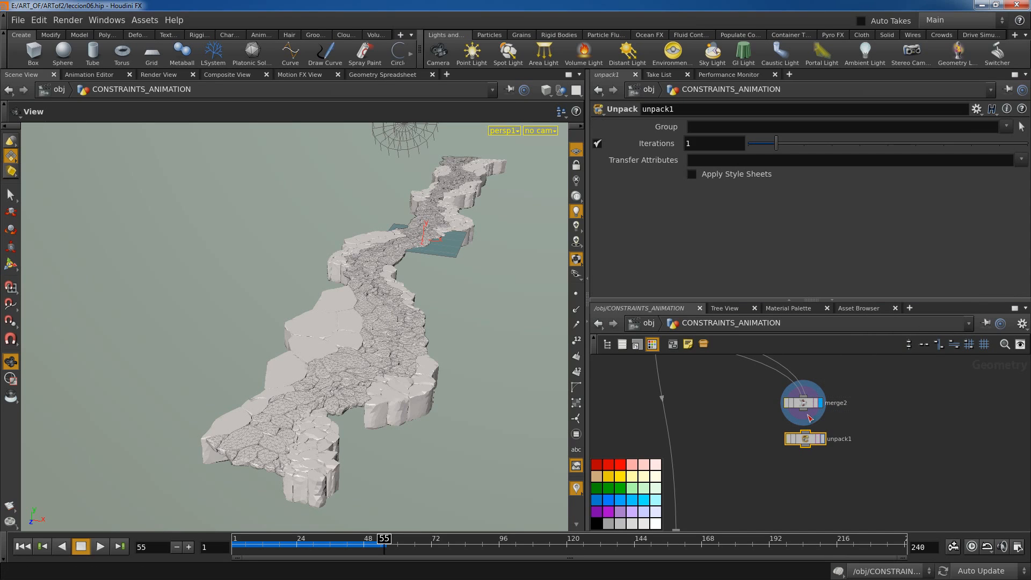
{"action": "middle_click", "coordinate": [812, 443]}
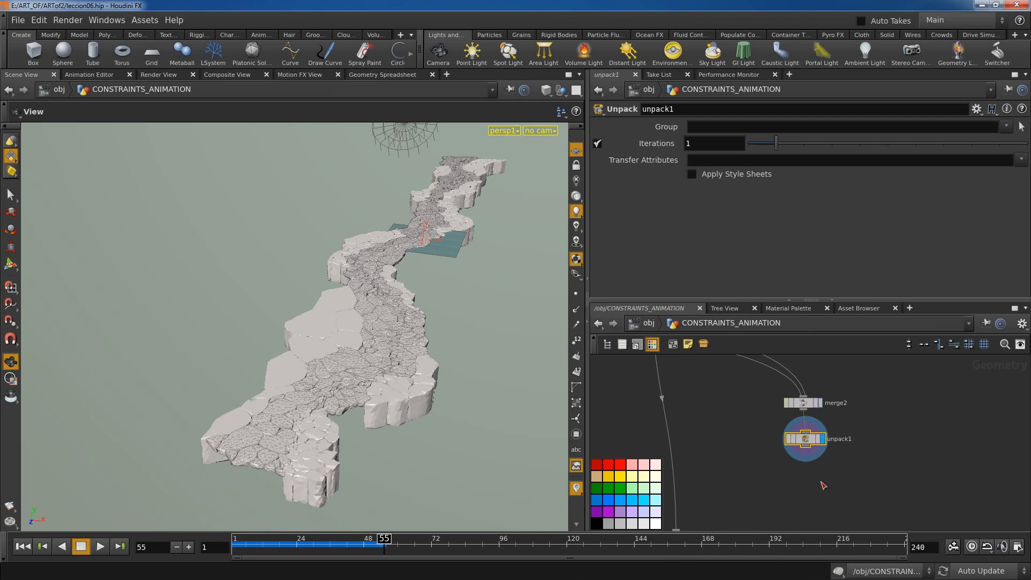
Add an Attribute Promote node below unpack1 and connect it to unpack1's output
{"action": "middle_click_drag", "start_coordinate": [836, 496], "coordinate": [827, 455]}
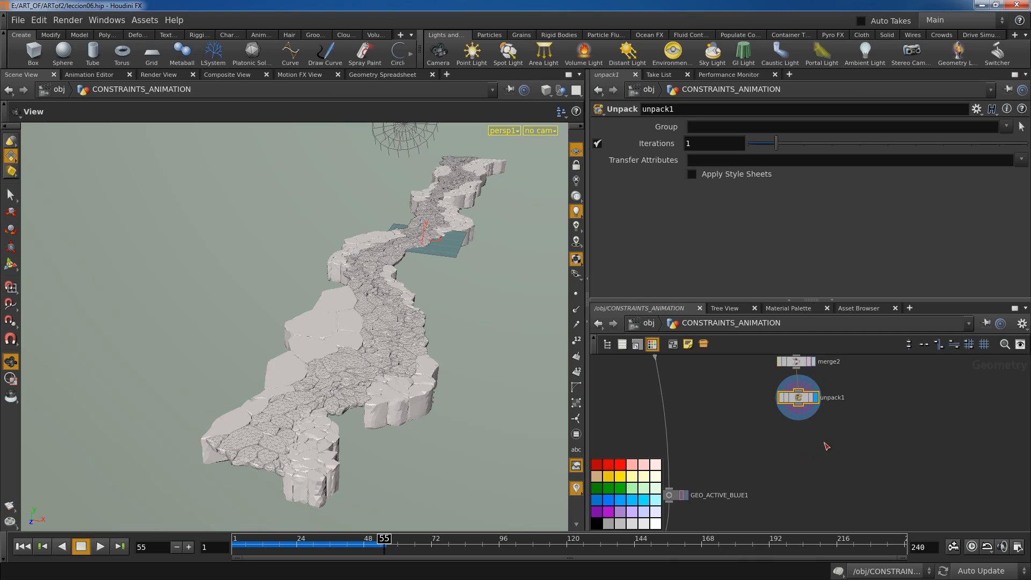
{"action": "left_click", "coordinate": [855, 449]}
{"action": "key", "text": "Tab"}
{"action": "type", "text": "att"}
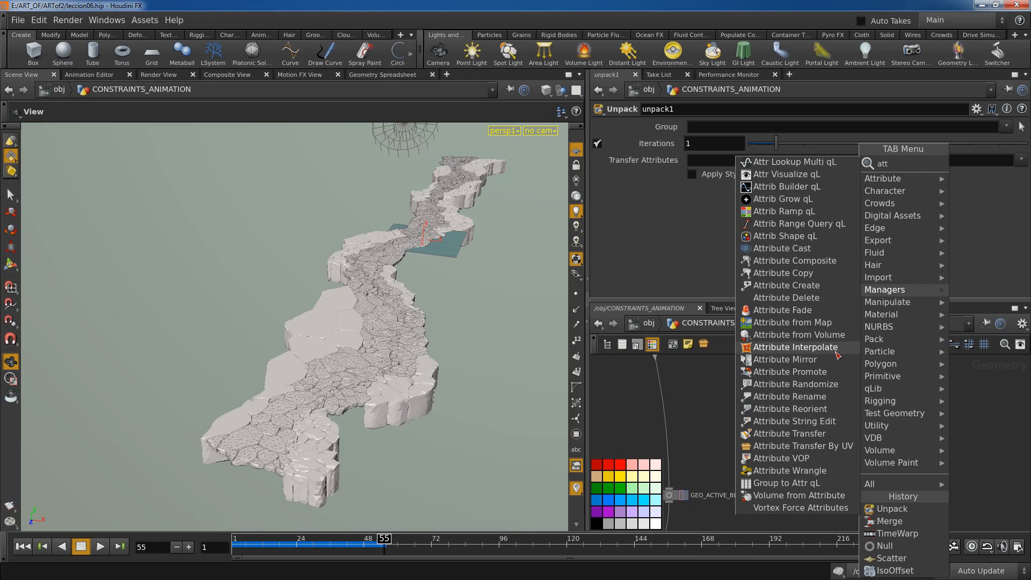
{"action": "left_click", "coordinate": [789, 371]}
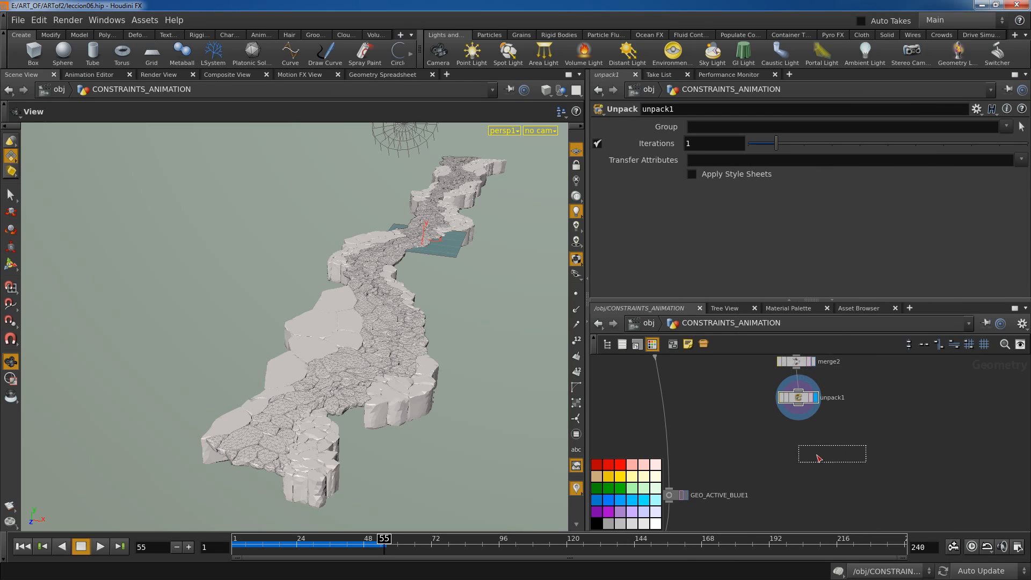
{"action": "left_click", "coordinate": [806, 426]}
{"action": "left_click", "coordinate": [799, 405]}
{"action": "left_click", "coordinate": [805, 446]}
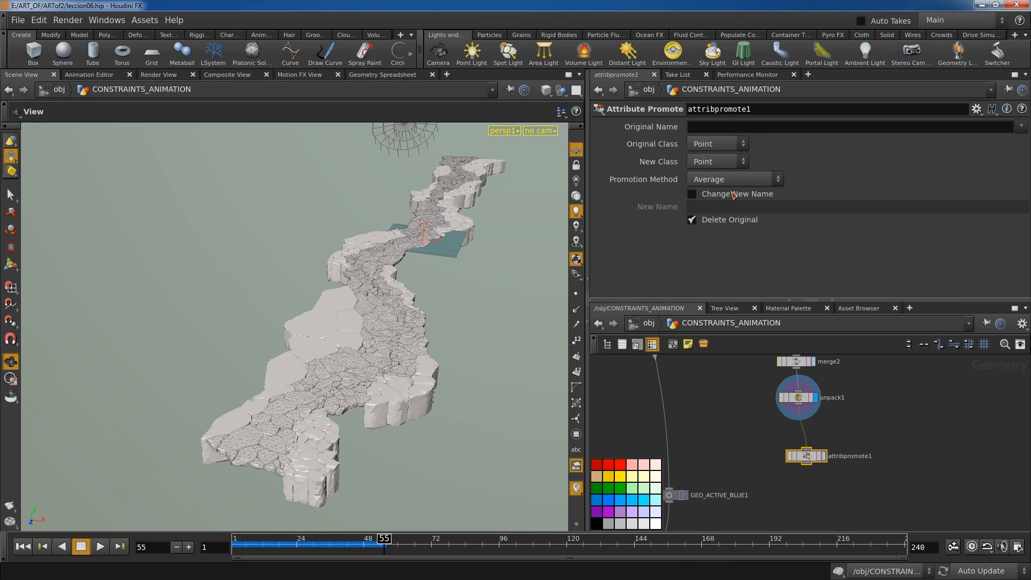
Set attribpromote1 to promote the name attribute from Primitive to Point, and align the node under unpack1
{"action": "left_click", "coordinate": [722, 127]}
{"action": "type", "text": "name"}
{"action": "left_click", "coordinate": [721, 146]}
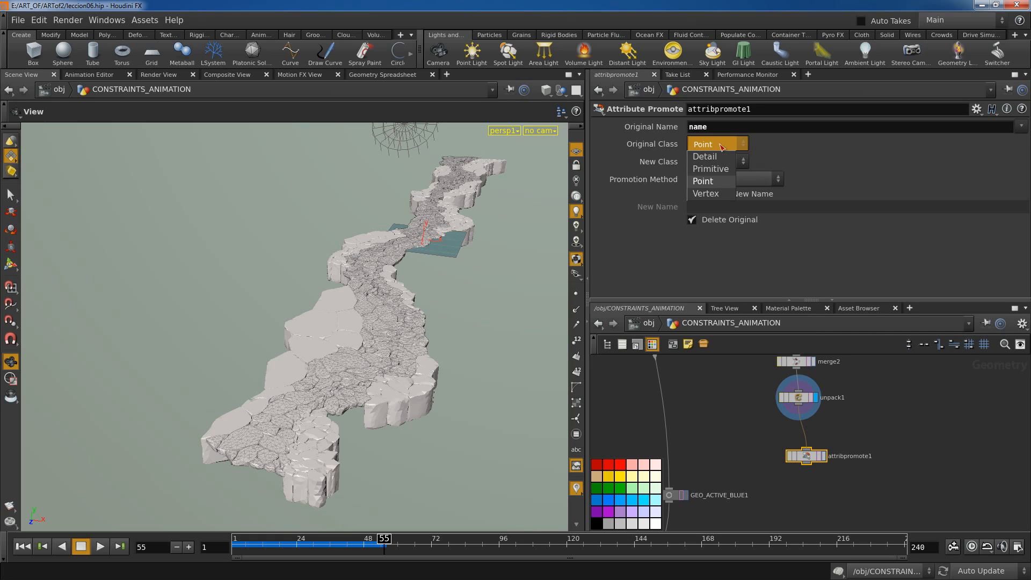
{"action": "left_click", "coordinate": [710, 169]}
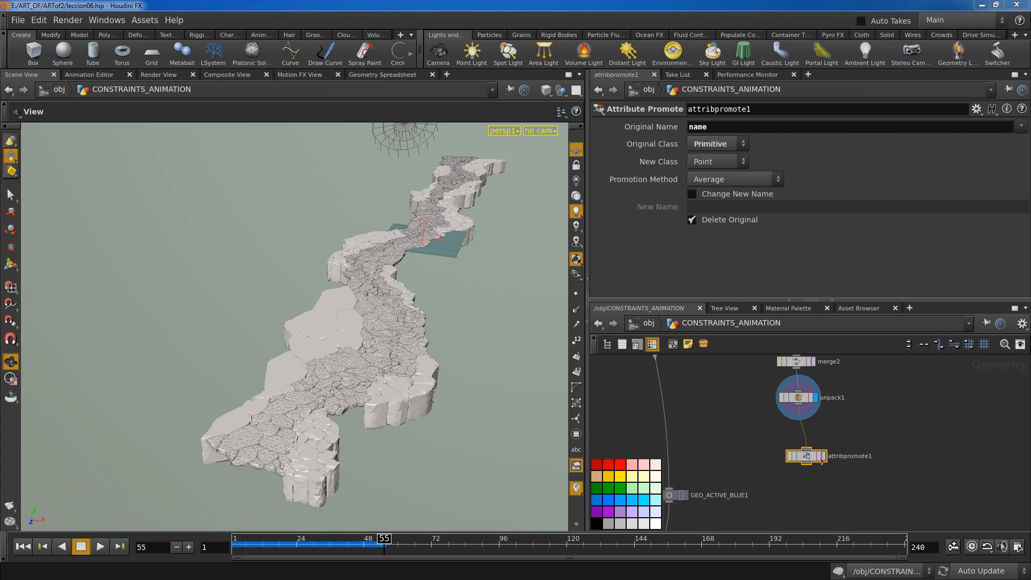
{"action": "left_click_drag", "start_coordinate": [805, 462], "coordinate": [796, 445]}
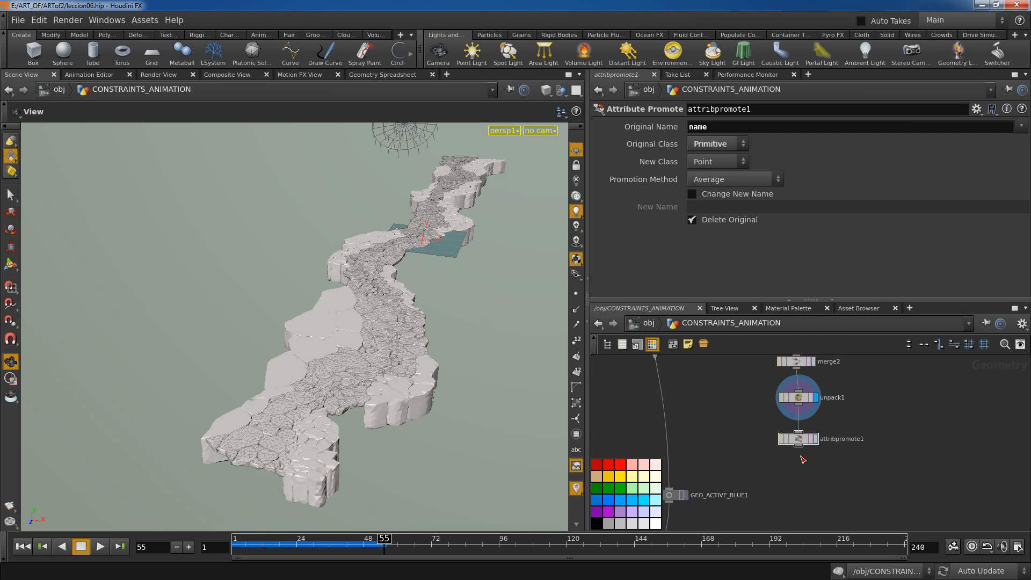
Add a Scatter node below attribpromote1, connect it, and display it
{"action": "key", "text": "Tab"}
{"action": "type", "text": "sca"}
{"action": "left_click", "coordinate": [968, 163]}
{"action": "left_click", "coordinate": [804, 479]}
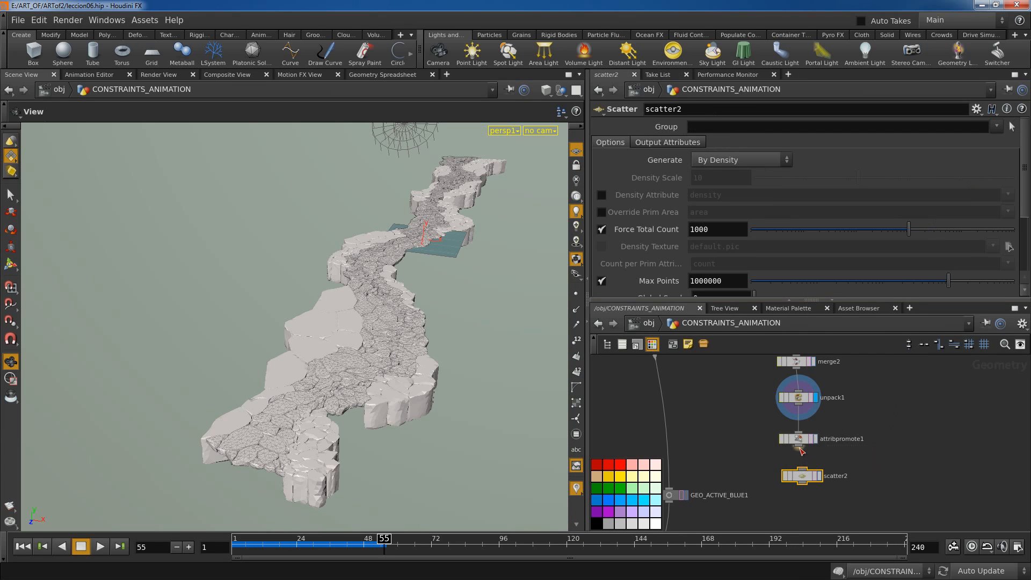
{"action": "left_click", "coordinate": [817, 477]}
{"action": "left_click_drag", "start_coordinate": [802, 476], "coordinate": [798, 466]}
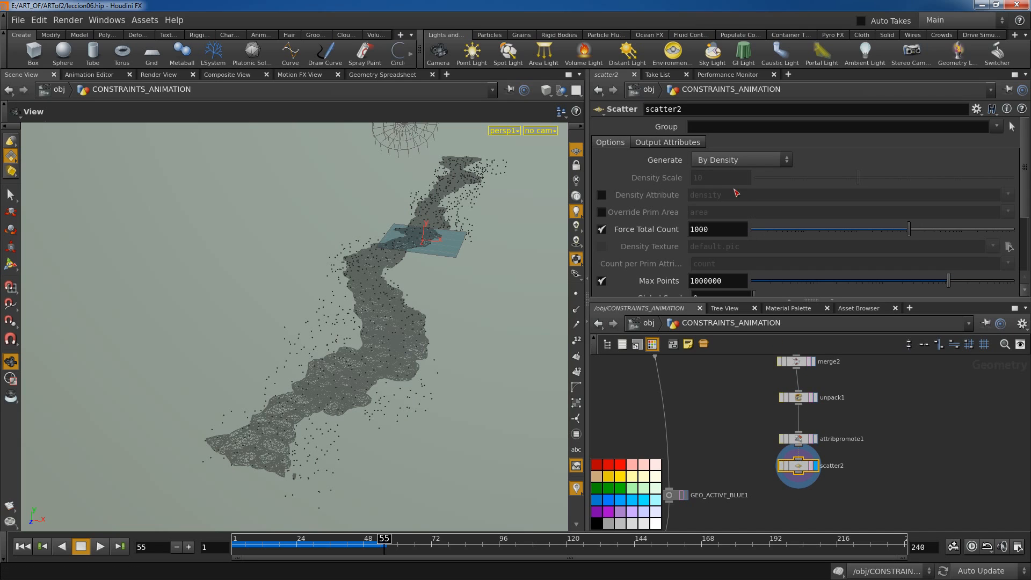
Set scatter2's Force Total Count to 550000
{"action": "double_click", "coordinate": [718, 230]}
{"action": "type", "text": "55'"}
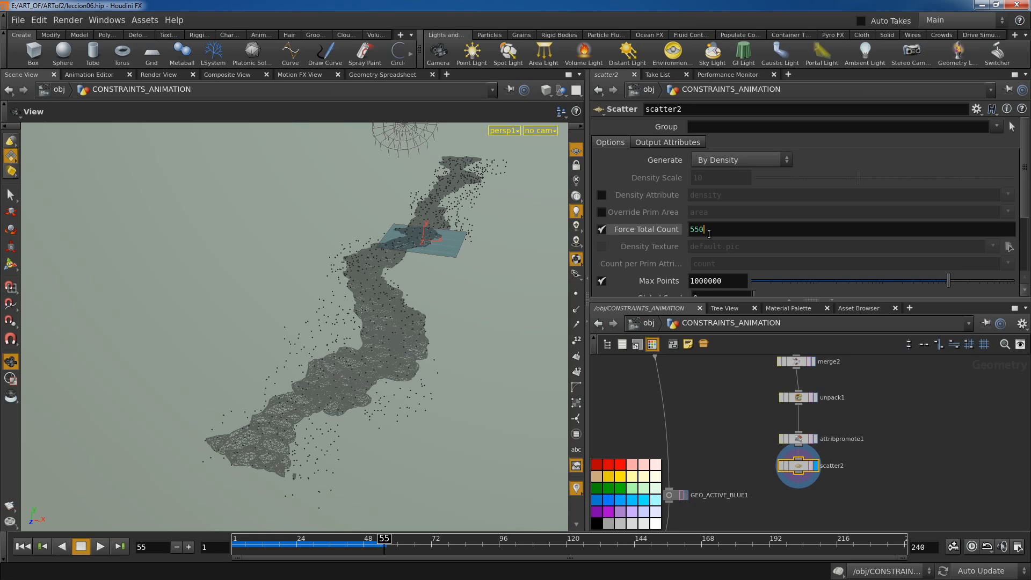
{"action": "type", "text": "0000"}
{"action": "key", "text": "Return"}
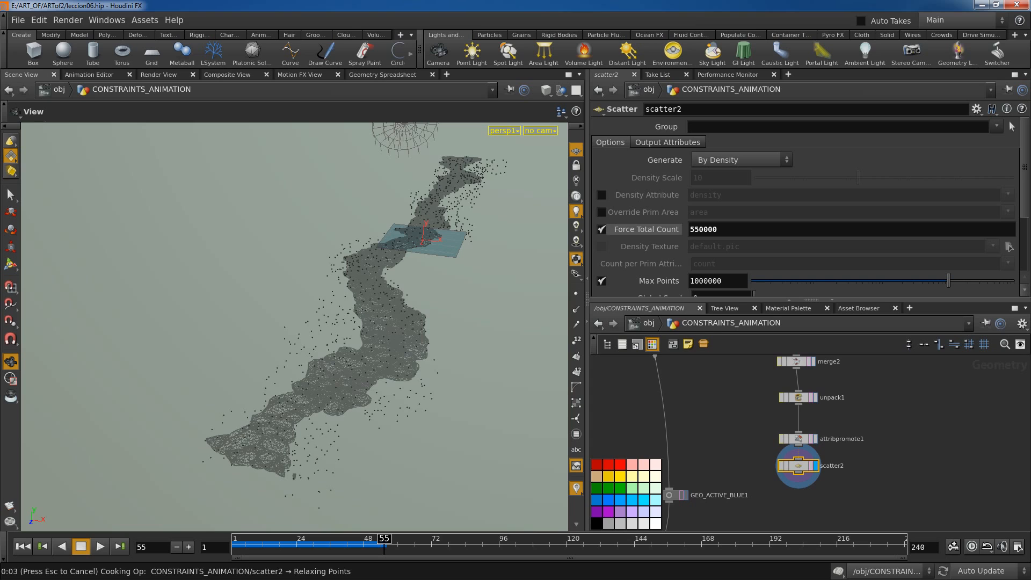
Add a Connect Adjacent Pieces node below scatter2, connect it, and display it
{"action": "middle_click_drag", "start_coordinate": [834, 510], "coordinate": [815, 484]}
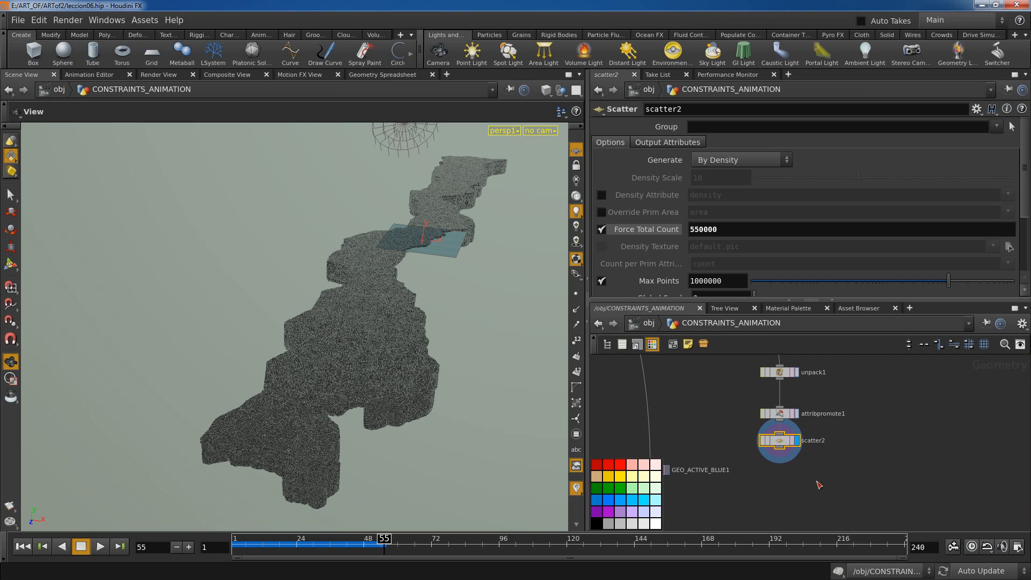
{"action": "left_click", "coordinate": [815, 486]}
{"action": "key", "text": "Tab"}
{"action": "type", "text": "conn"}
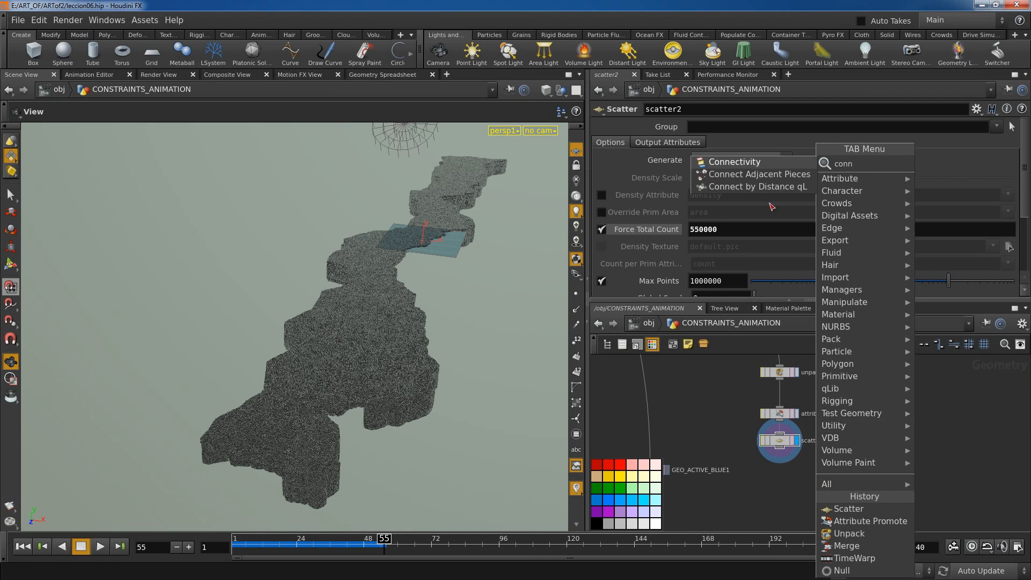
{"action": "key", "text": "Down"}
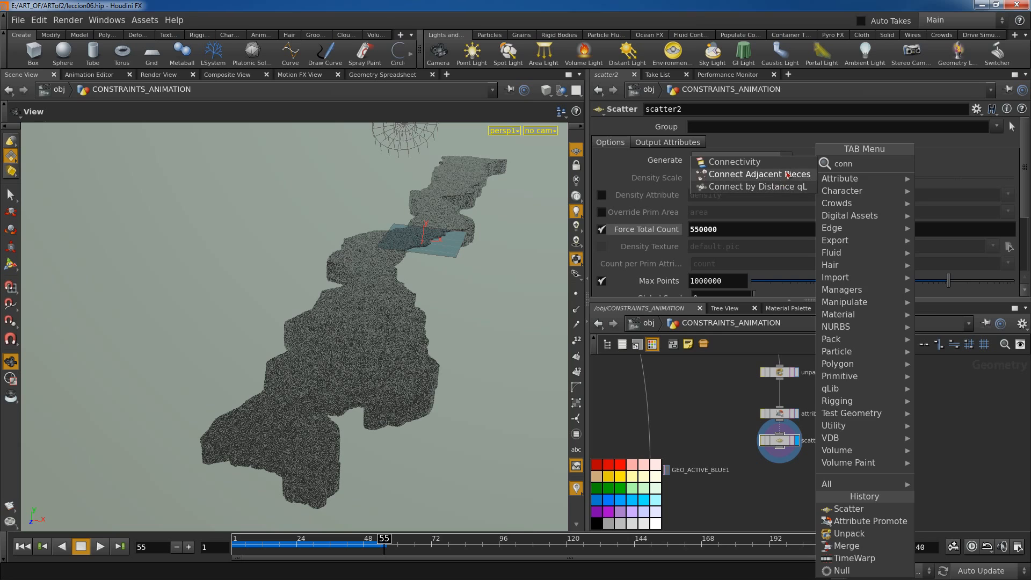
{"action": "key", "text": "Escape"}
{"action": "left_click", "coordinate": [779, 448]}
{"action": "left_click", "coordinate": [796, 479]}
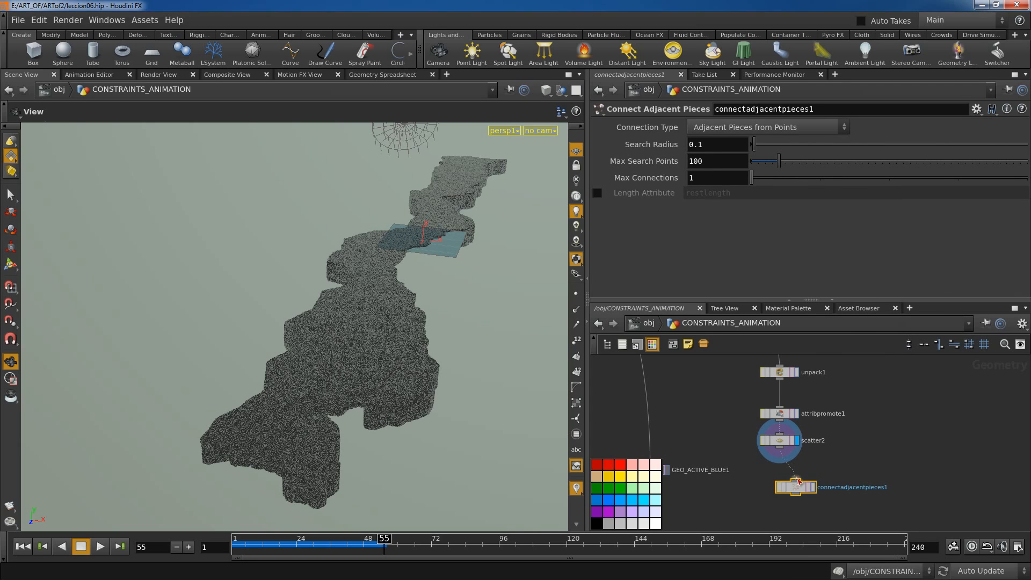
{"action": "left_click", "coordinate": [814, 487]}
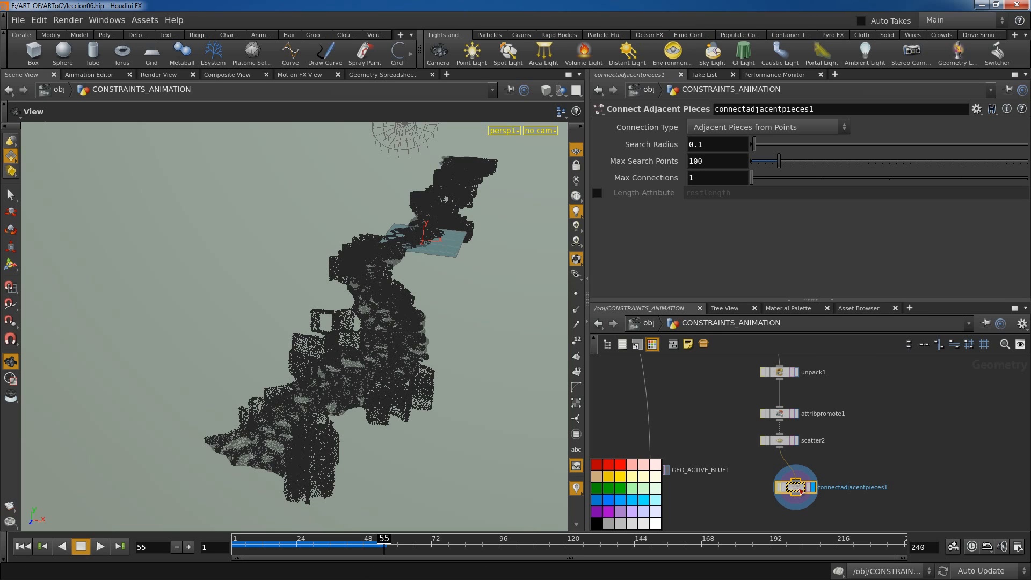
Allow editing of connectadjacentpieces1's contents and open its internal network
{"action": "middle_click", "coordinate": [796, 488]}
{"action": "right_click", "coordinate": [796, 490]}
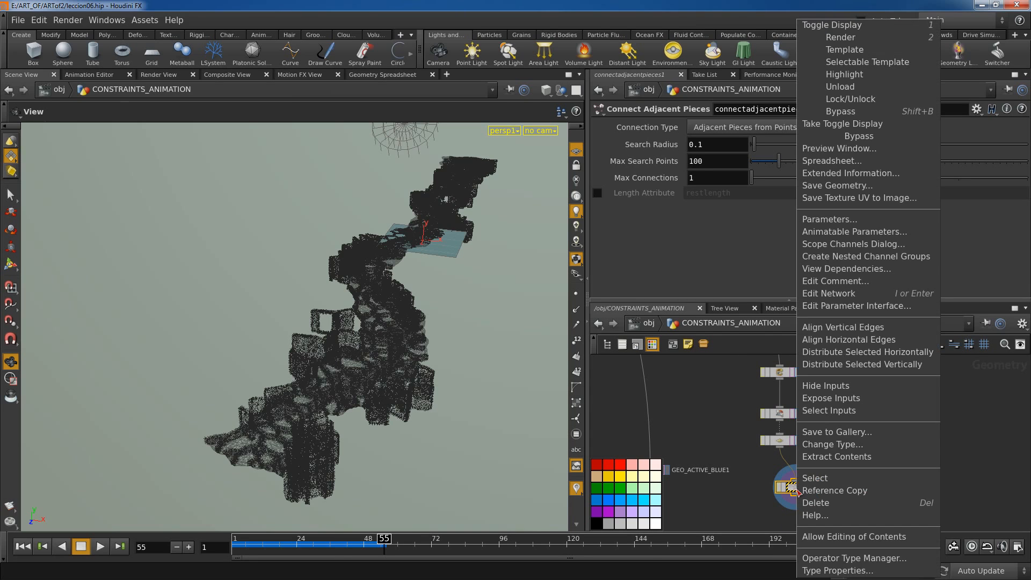
{"action": "left_click", "coordinate": [830, 537]}
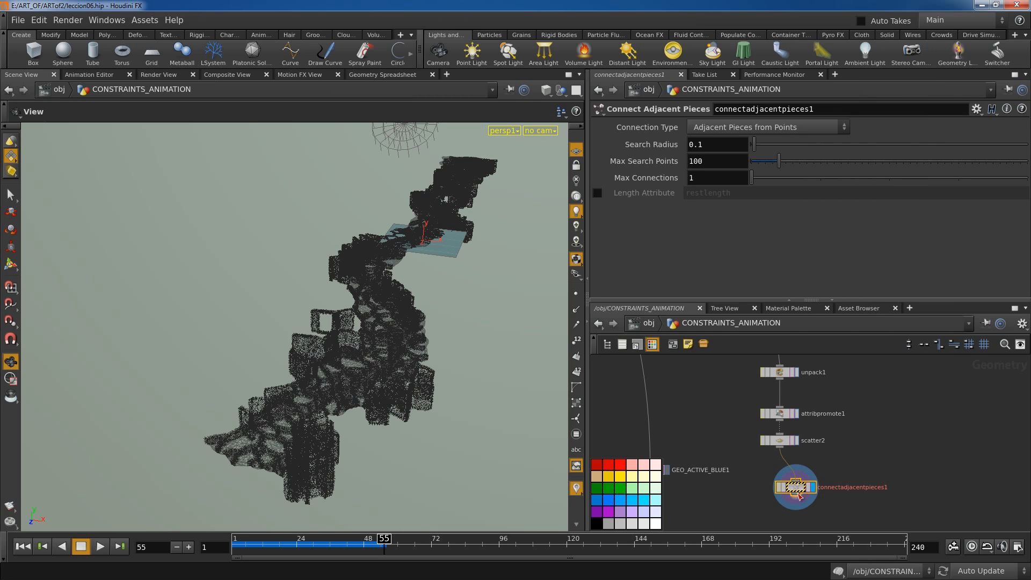
{"action": "double_click", "coordinate": [797, 490]}
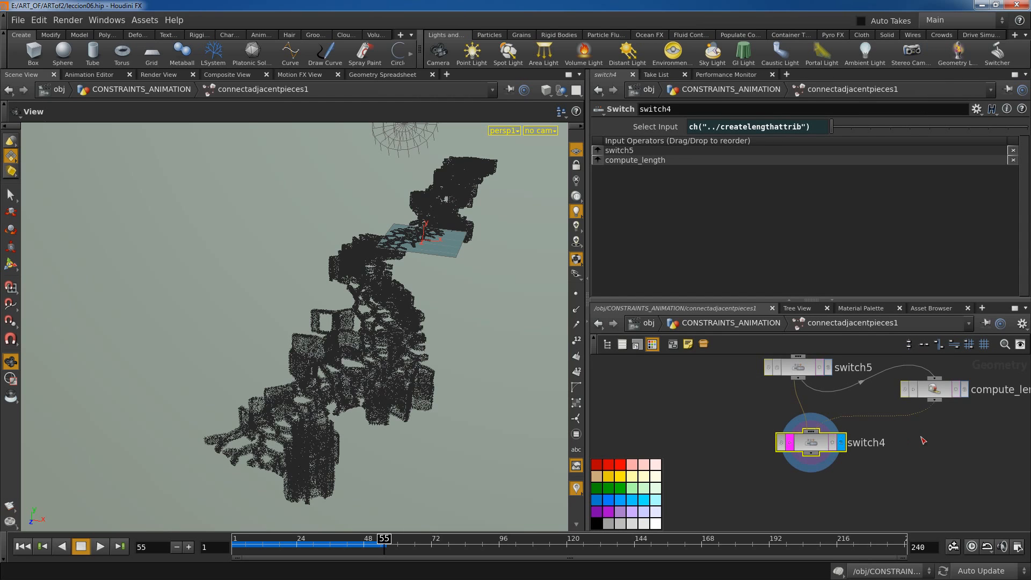
Delete the nodes from remove_all_attrib through switch1 so the Pieces input feeds connect_nearby_points directly, and return to the CONSTRAINTS_ANIMATION network
{"action": "scroll", "coordinate": [828, 482], "scroll_direction": "down", "scroll_amount": 5}
{"action": "middle_click_drag", "start_coordinate": [933, 381], "coordinate": [894, 482]}
{"action": "scroll", "coordinate": [882, 437], "scroll_direction": "down", "scroll_amount": 1}
{"action": "scroll", "coordinate": [881, 434], "scroll_direction": "up", "scroll_amount": 2}
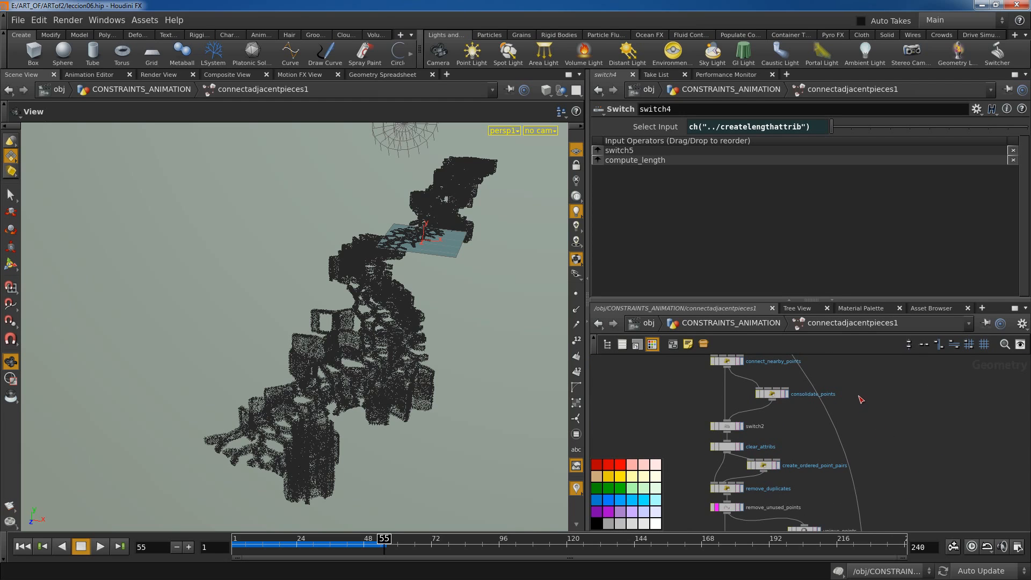
{"action": "middle_click_drag", "start_coordinate": [858, 427], "coordinate": [858, 553]}
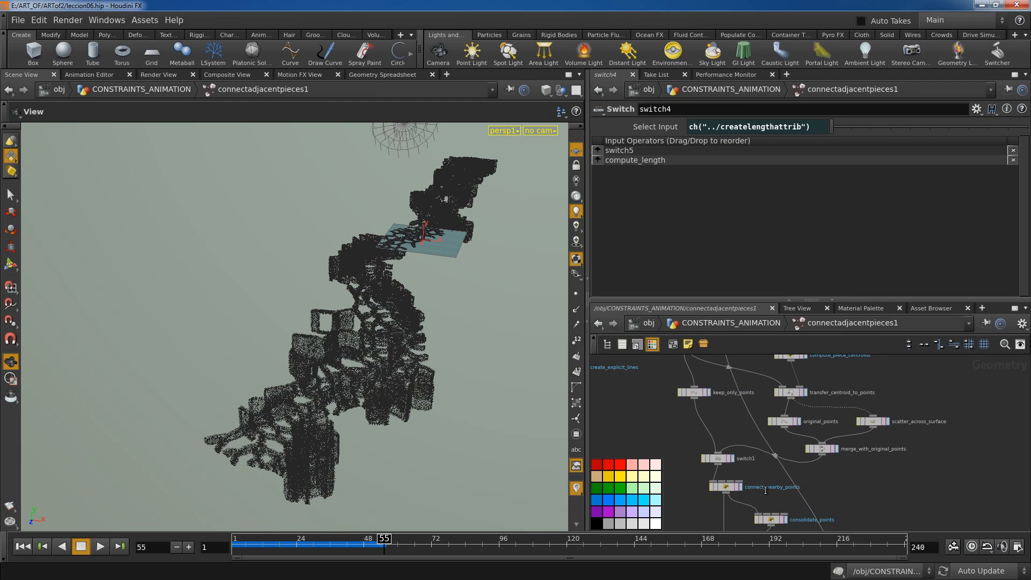
{"action": "scroll", "coordinate": [853, 471], "scroll_direction": "down", "scroll_amount": 2}
{"action": "left_click_drag", "start_coordinate": [893, 474], "coordinate": [726, 367]}
{"action": "middle_click_drag", "start_coordinate": [726, 367], "coordinate": [735, 420]}
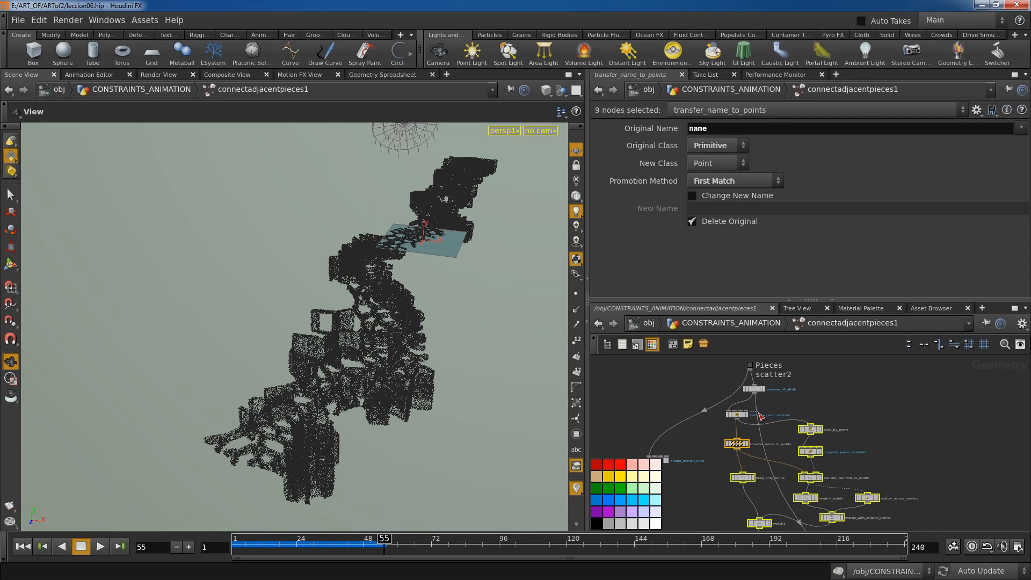
{"action": "left_click", "coordinate": [737, 416], "text": "shift"}
{"action": "left_click", "coordinate": [757, 389], "text": "shift"}
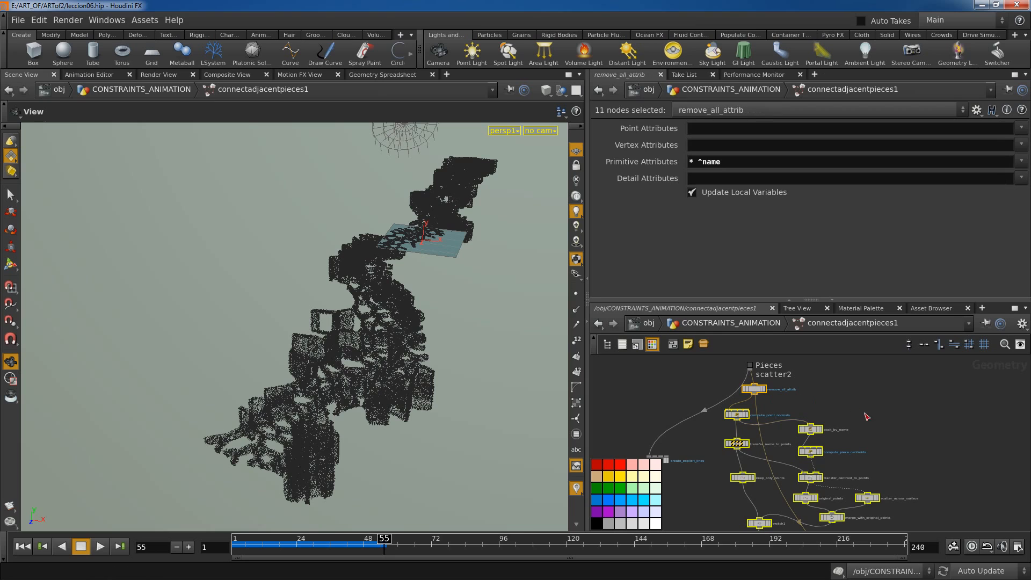
{"action": "scroll", "coordinate": [872, 439], "scroll_direction": "down", "scroll_amount": 2}
{"action": "middle_click_drag", "start_coordinate": [871, 439], "coordinate": [869, 406]}
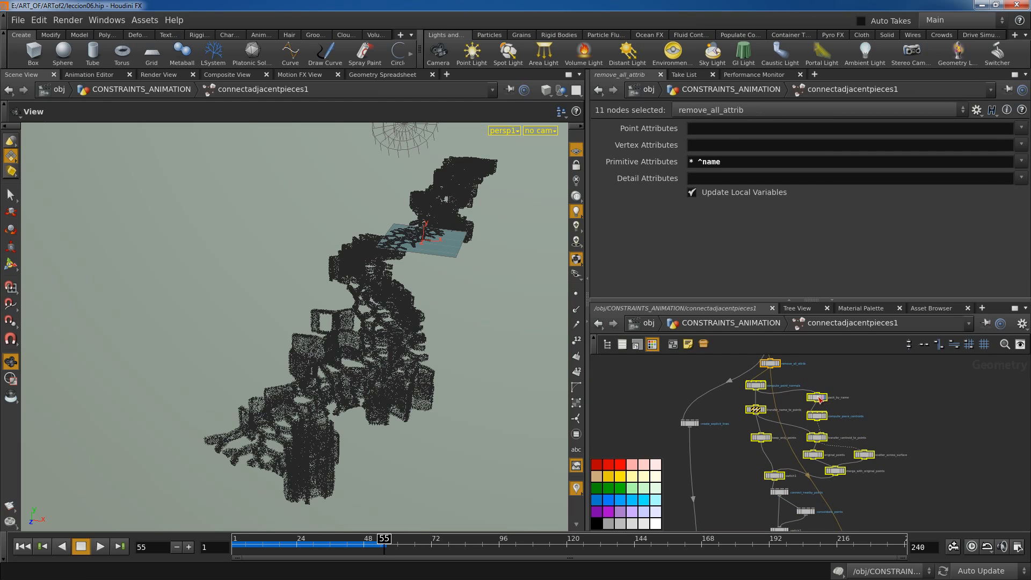
{"action": "left_click_drag", "start_coordinate": [819, 397], "coordinate": [948, 394]}
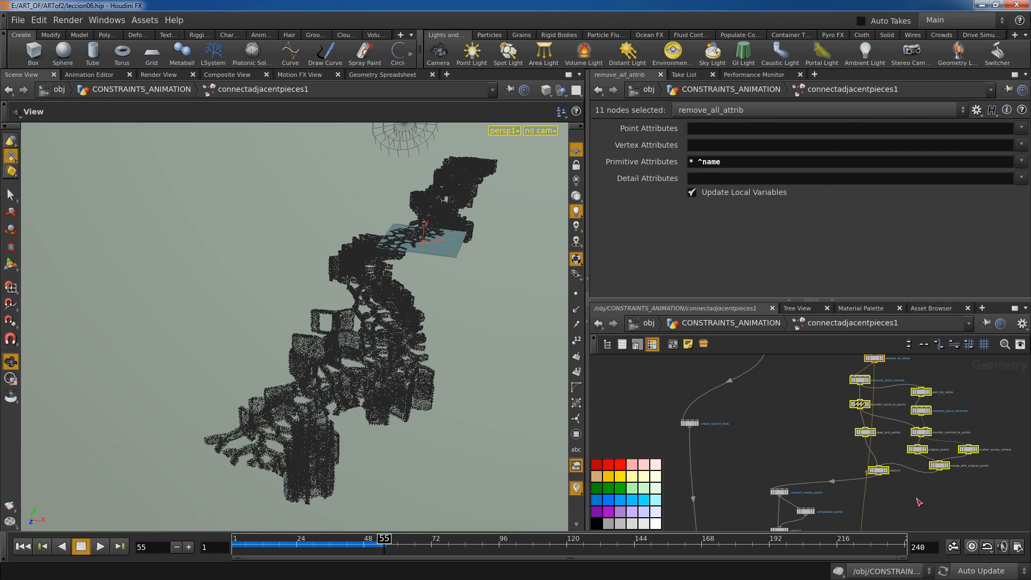
{"action": "middle_click_drag", "start_coordinate": [922, 497], "coordinate": [862, 521]}
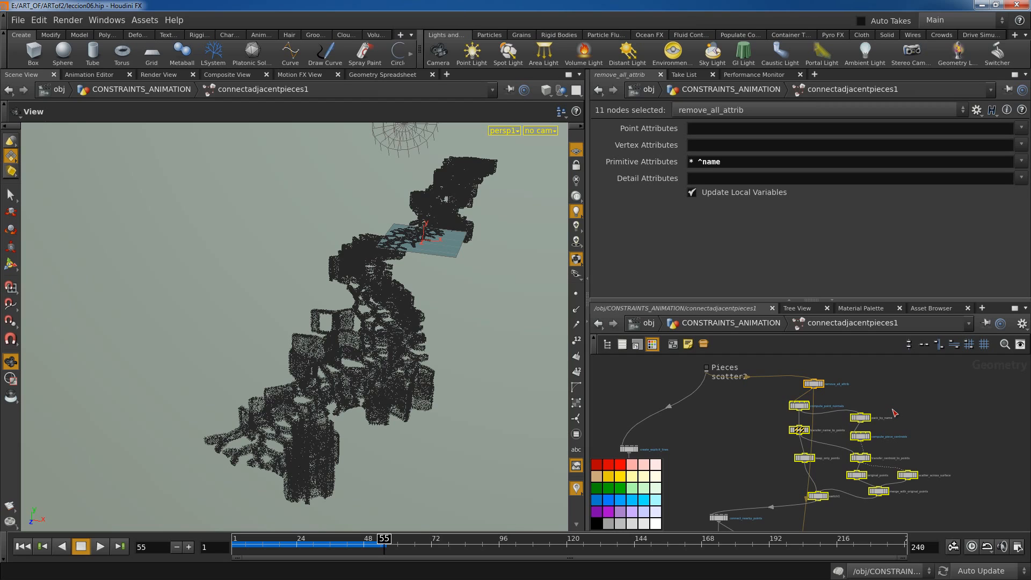
{"action": "key", "text": "Delete"}
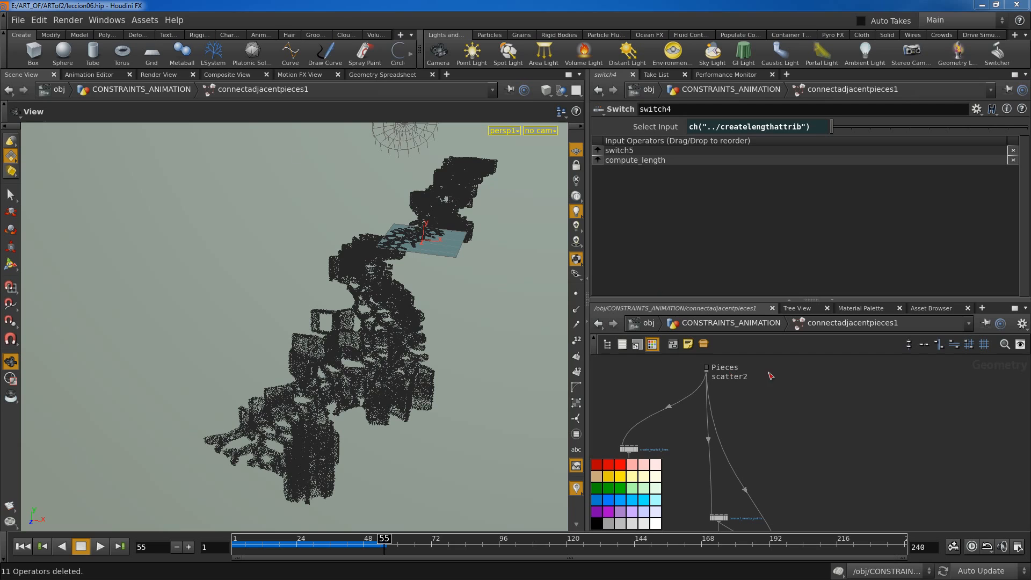
{"action": "middle_click_drag", "start_coordinate": [808, 443], "coordinate": [811, 434]}
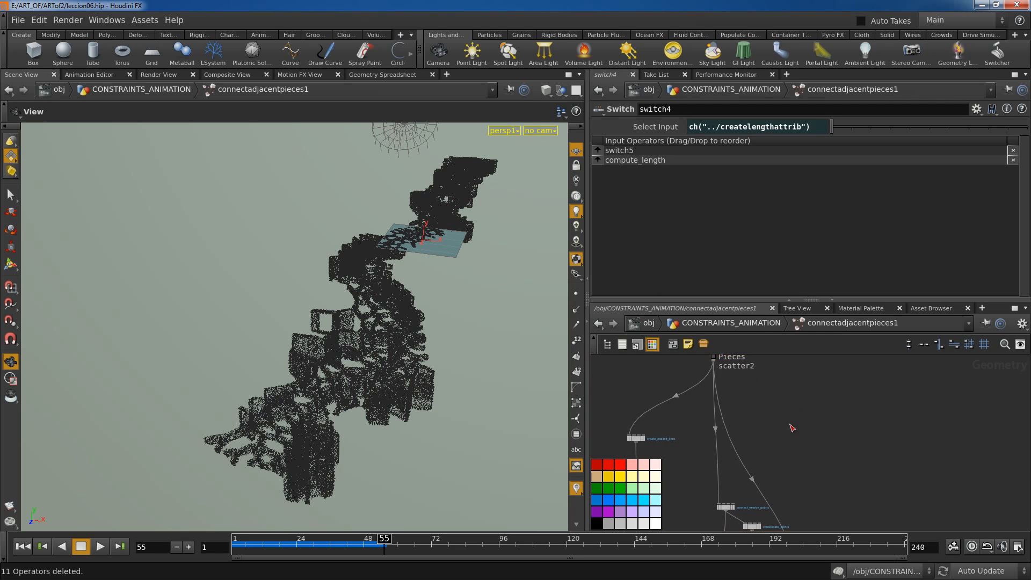
{"action": "left_click", "coordinate": [741, 324]}
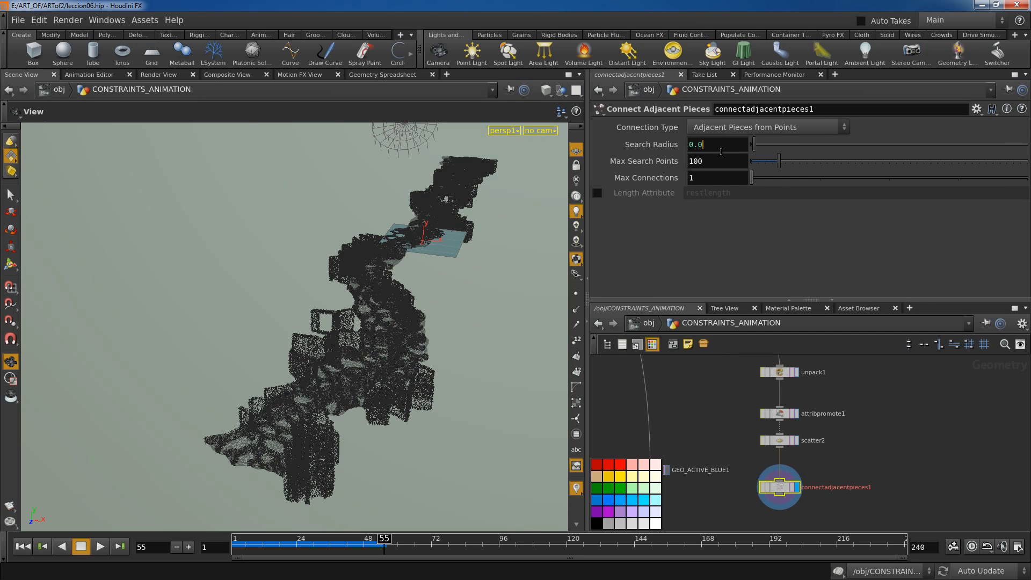
Set connectadjacentpieces1's Search Radius to 0.02, turn on point display, and check the node's geometry information
{"action": "type", "text": "2"}
{"action": "key", "text": "Return"}
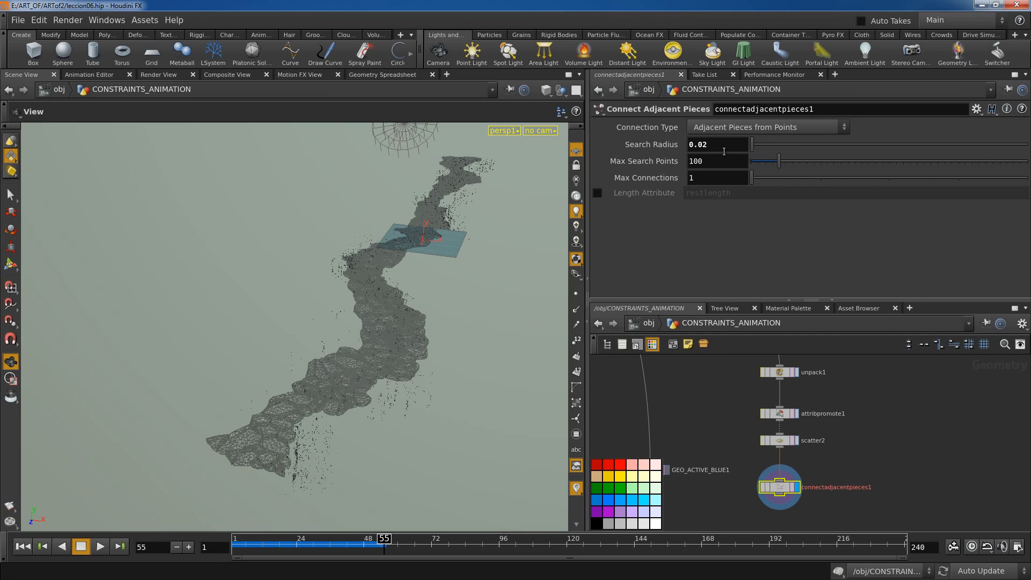
{"action": "left_click", "coordinate": [576, 294]}
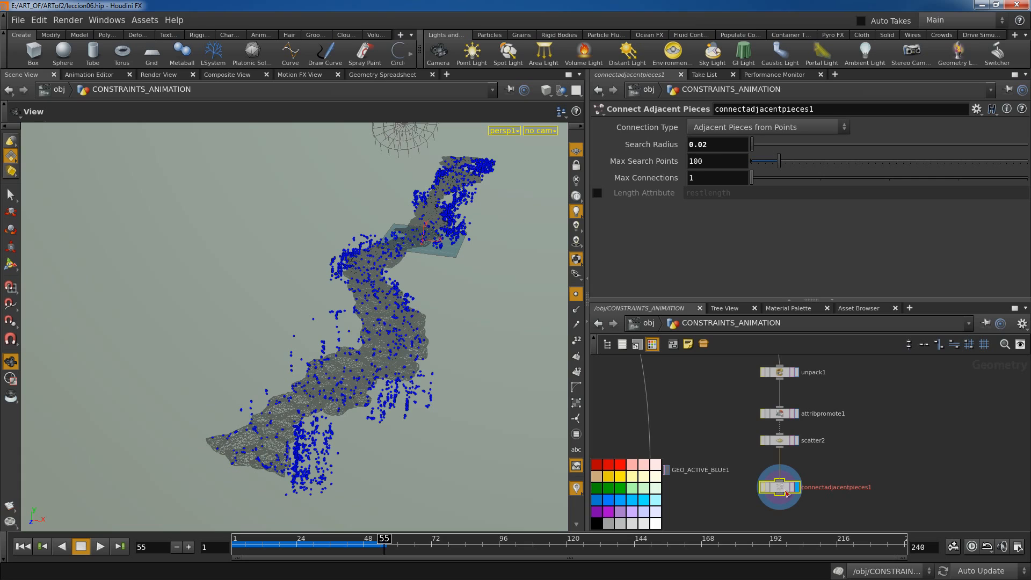
{"action": "middle_click", "coordinate": [786, 493]}
Try Search Radius values of 0.015, 0.016 and 0.0165 on connectadjacentpieces1, checking the node's geometry information
{"action": "key", "text": "Return"}
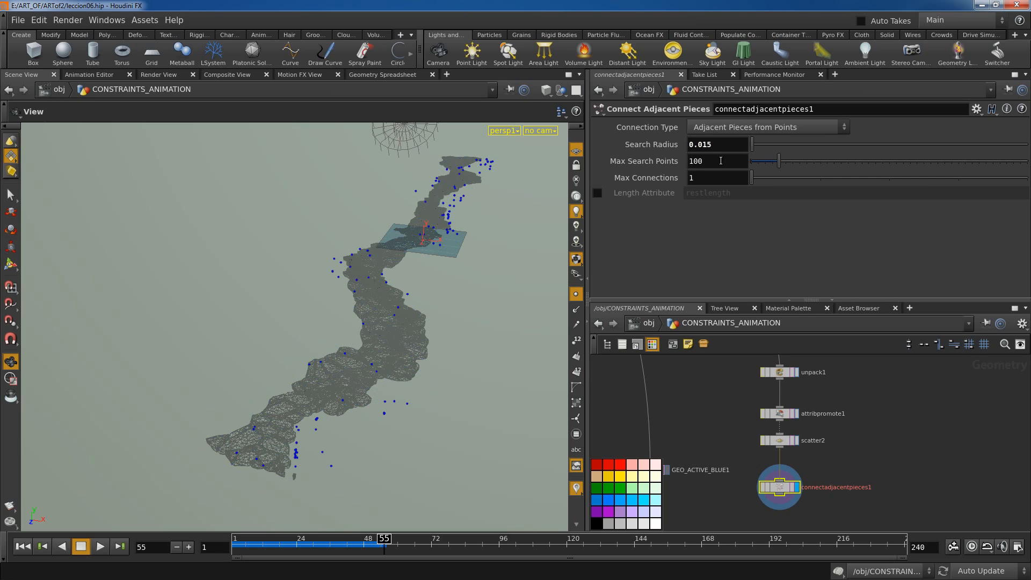
{"action": "left_click", "coordinate": [729, 146]}
{"action": "type", "text": "6"}
{"action": "key", "text": "Return"}
{"action": "middle_click", "coordinate": [784, 492]}
{"action": "left_click", "coordinate": [716, 146]}
{"action": "type", "text": "5"}
{"action": "key", "text": "Return"}
{"action": "middle_click", "coordinate": [779, 487]}
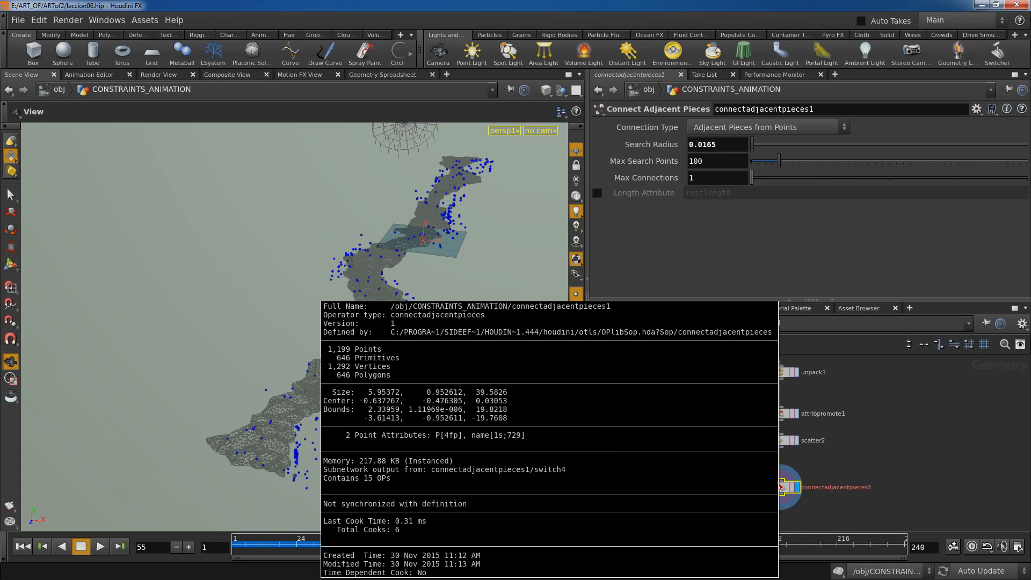
Set connectadjacentpieces1's Search Radius to 0.016 and check its geometry information
{"action": "left_click", "coordinate": [726, 146]}
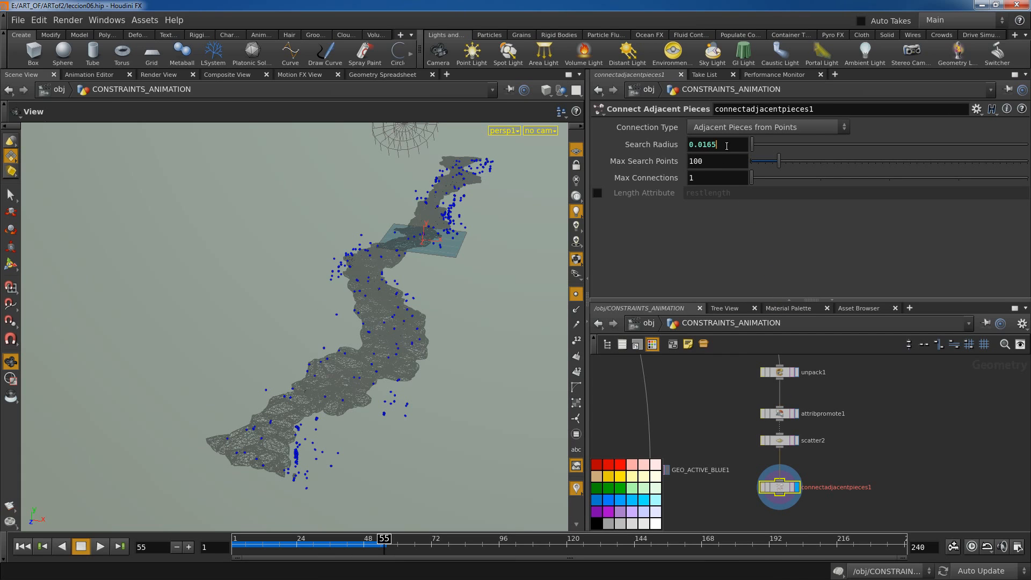
{"action": "key", "text": "Return"}
{"action": "middle_click", "coordinate": [784, 492]}
Add an Attribute Wrangle node below connectadjacentpieces1 and connect it
{"action": "middle_click_drag", "start_coordinate": [851, 521], "coordinate": [844, 471]}
{"action": "left_click", "coordinate": [839, 487]}
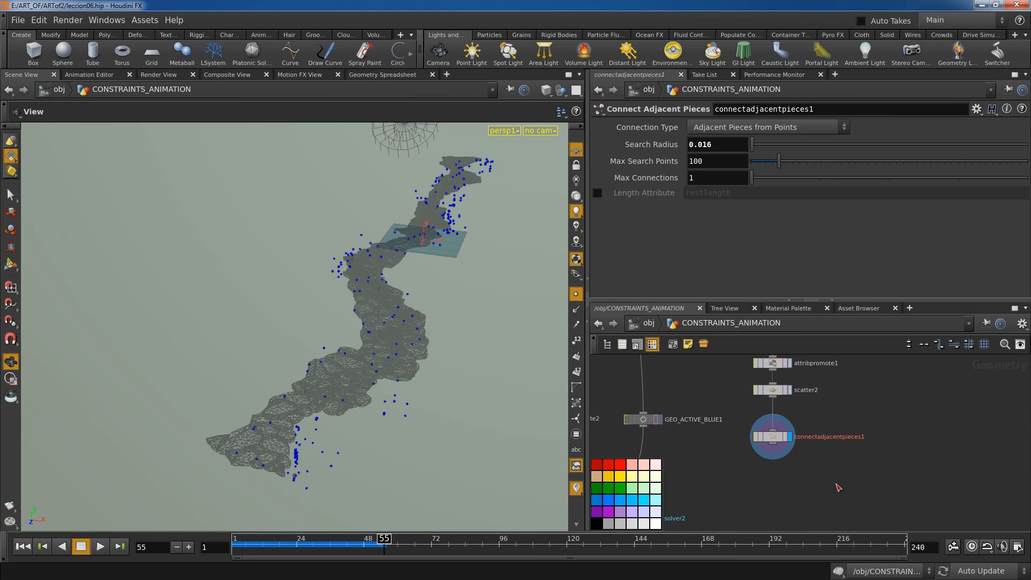
{"action": "key", "text": "Tab"}
{"action": "type", "text": "at"}
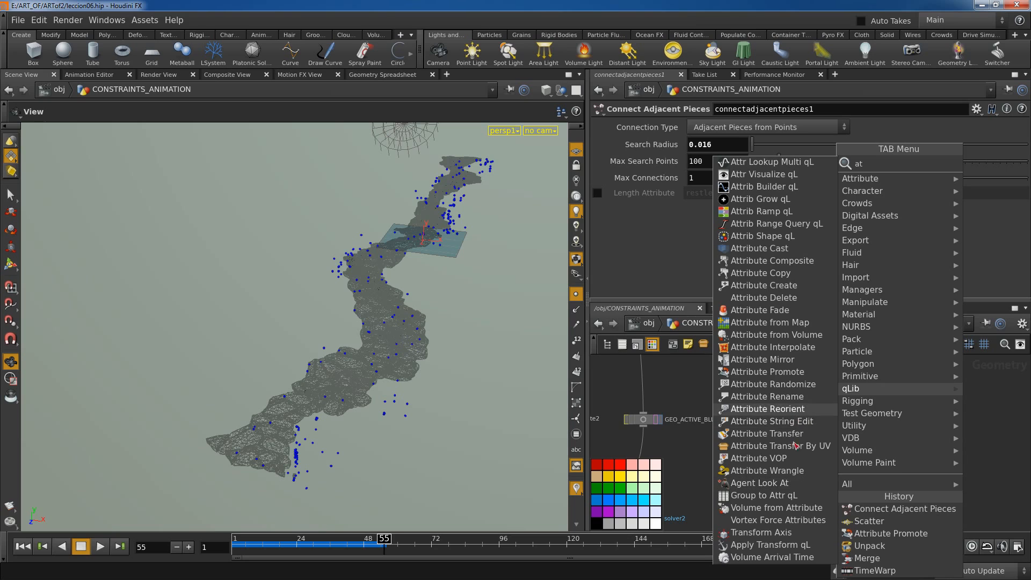
{"action": "left_click", "coordinate": [767, 471]}
{"action": "left_click", "coordinate": [766, 493]}
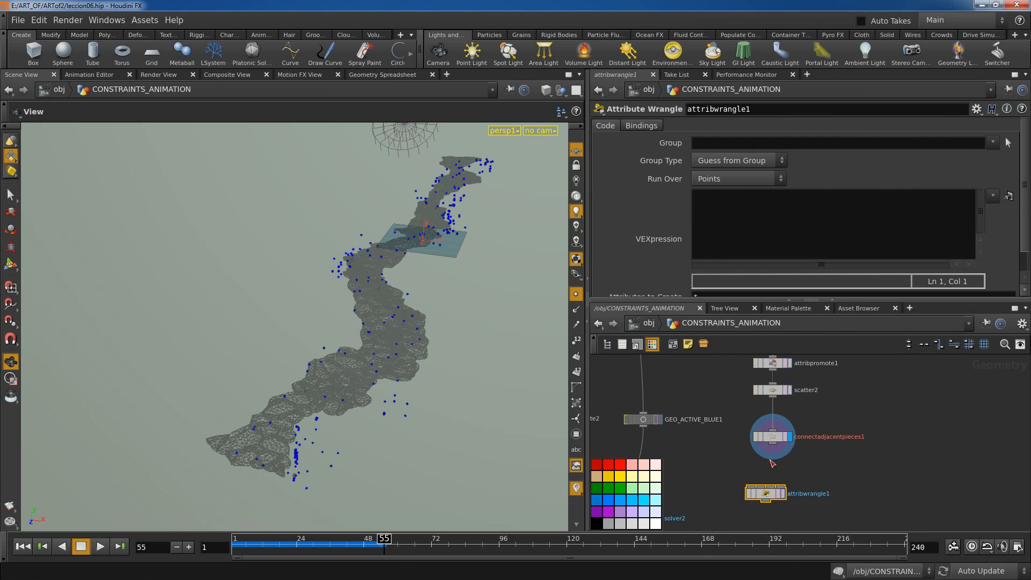
{"action": "left_click_drag", "start_coordinate": [773, 445], "coordinate": [753, 486]}
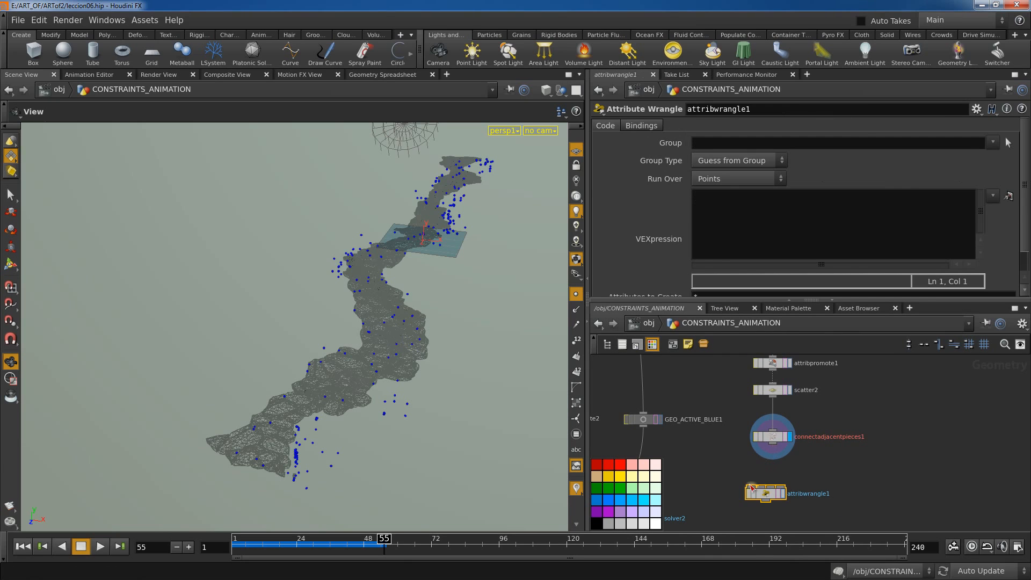
Set attribwrangle1 to run over Primitives and enter the VEX lines s@constraint_name="hard"; and s@constraint_type="all";
{"action": "left_click", "coordinate": [703, 180]}
{"action": "left_click", "coordinate": [714, 200]}
{"action": "middle_click_drag", "start_coordinate": [836, 472], "coordinate": [848, 446]}
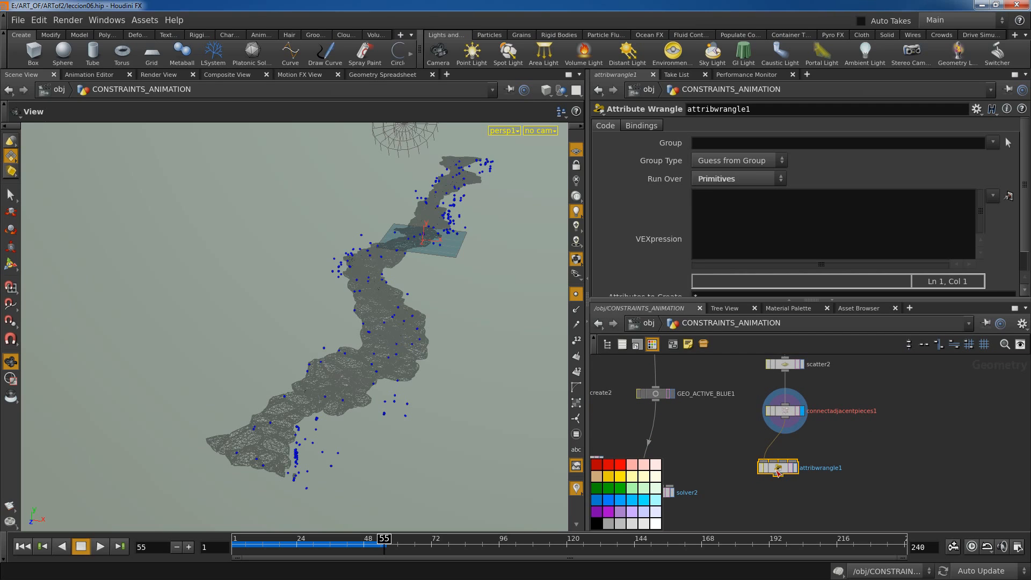
{"action": "left_click", "coordinate": [758, 197]}
{"action": "type", "text": "s@constrao"}
{"action": "key", "text": "BackSpace"}
{"action": "key", "text": "BackSpace"}
{"action": "key", "text": "BackSpace"}
{"action": "type", "text": "int_name=\"har"}
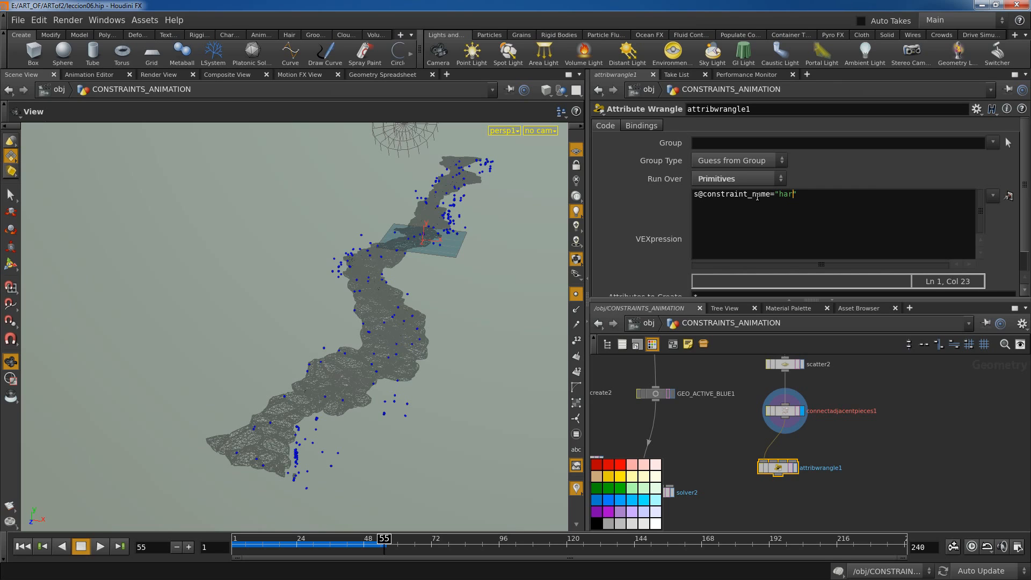
{"action": "type", "text": "d\";"}
{"action": "key", "text": "Return"}
{"action": "type", "text": "s@constraint_type=\"all\";"}
{"action": "key", "text": "Return"}
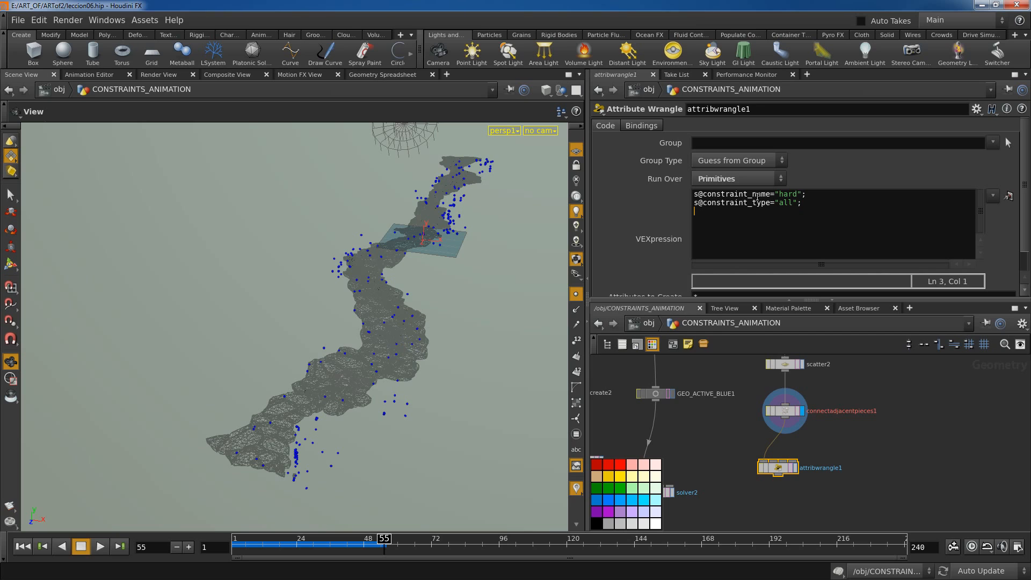
Insert a Primitive node between connectadjacentpieces1 and attribwrangle1
{"action": "left_click_drag", "start_coordinate": [779, 471], "coordinate": [786, 496]}
{"action": "key", "text": "Tab"}
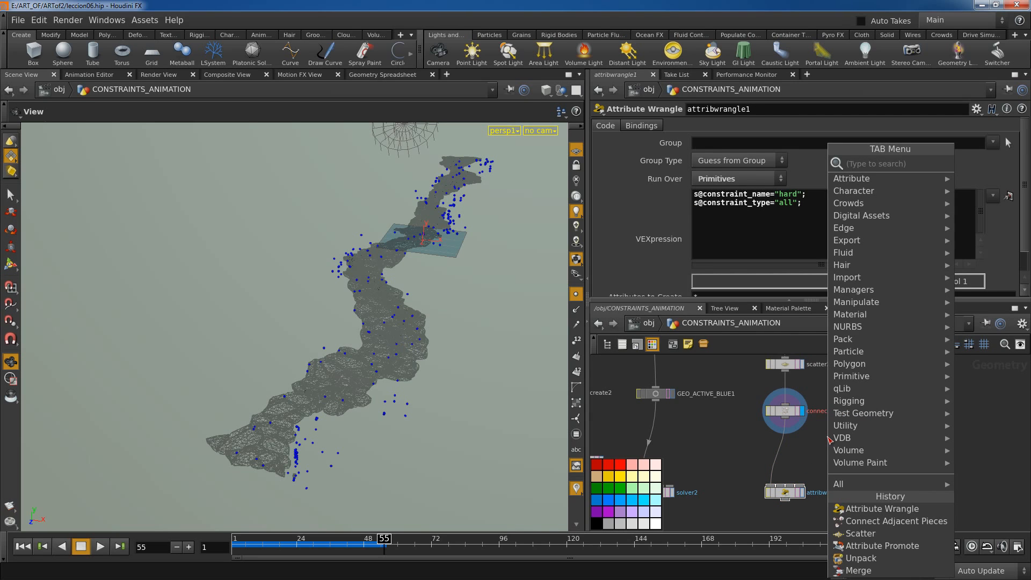
{"action": "type", "text": "primi"}
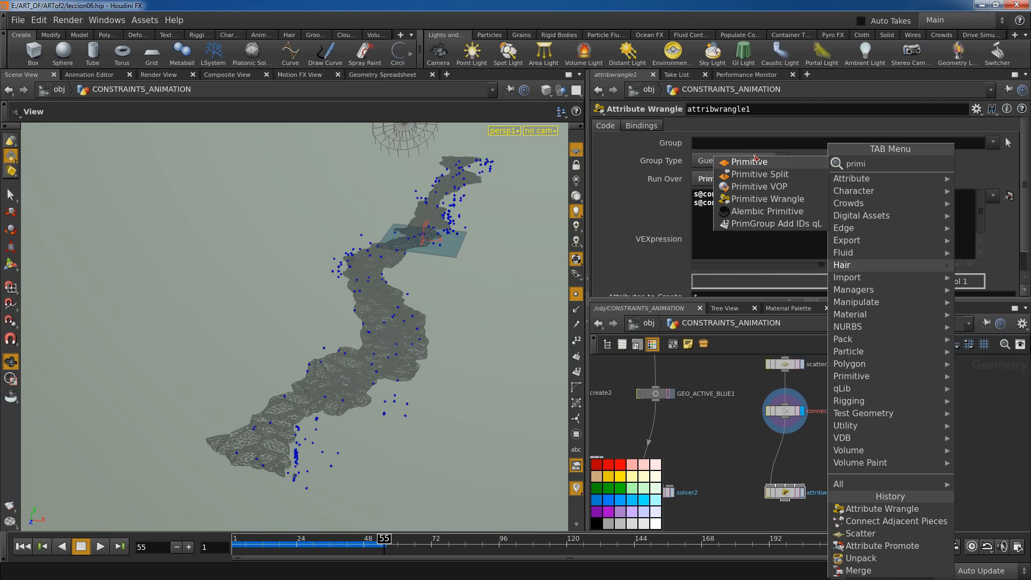
{"action": "left_click", "coordinate": [752, 162]}
{"action": "left_click", "coordinate": [782, 441]}
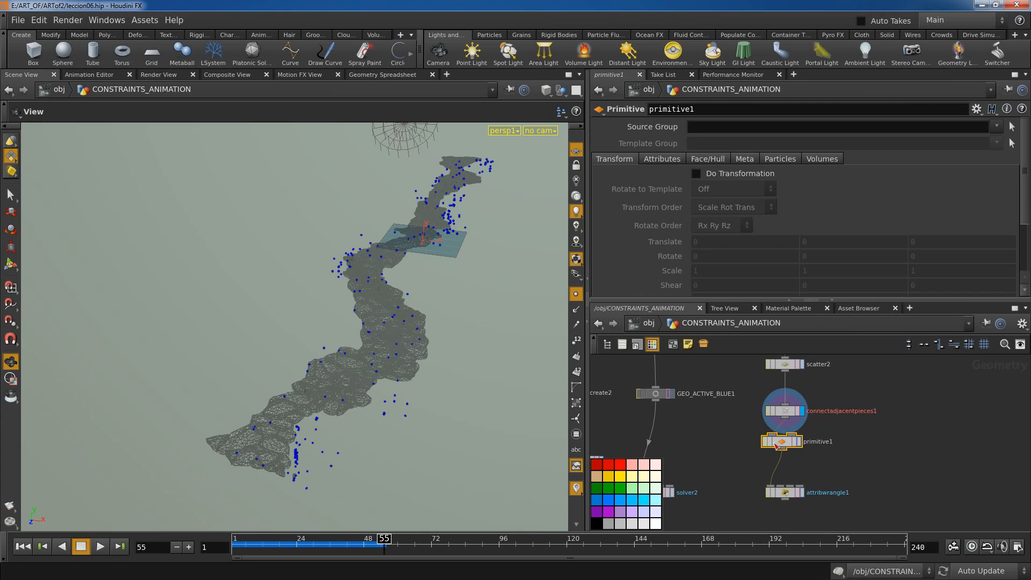
Enable Do Transformation on primitive1 and set its Scale to 0, 0, 0
{"action": "left_click", "coordinate": [696, 173]}
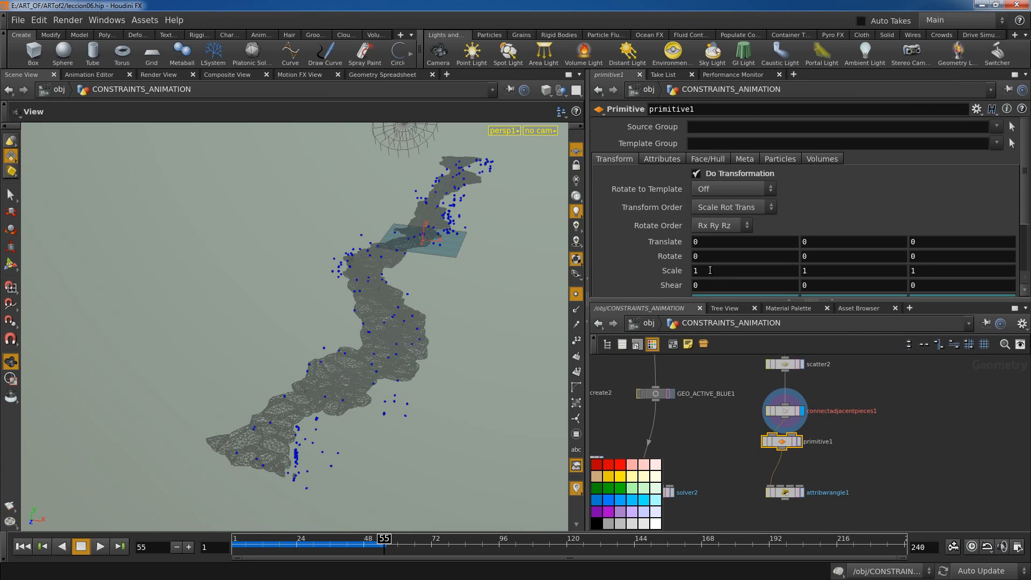
{"action": "type", "text": "0"}
{"action": "key", "text": "Tab"}
{"action": "type", "text": "0"}
{"action": "key", "text": "Tab"}
{"action": "type", "text": "0"}
{"action": "key", "text": "Return"}
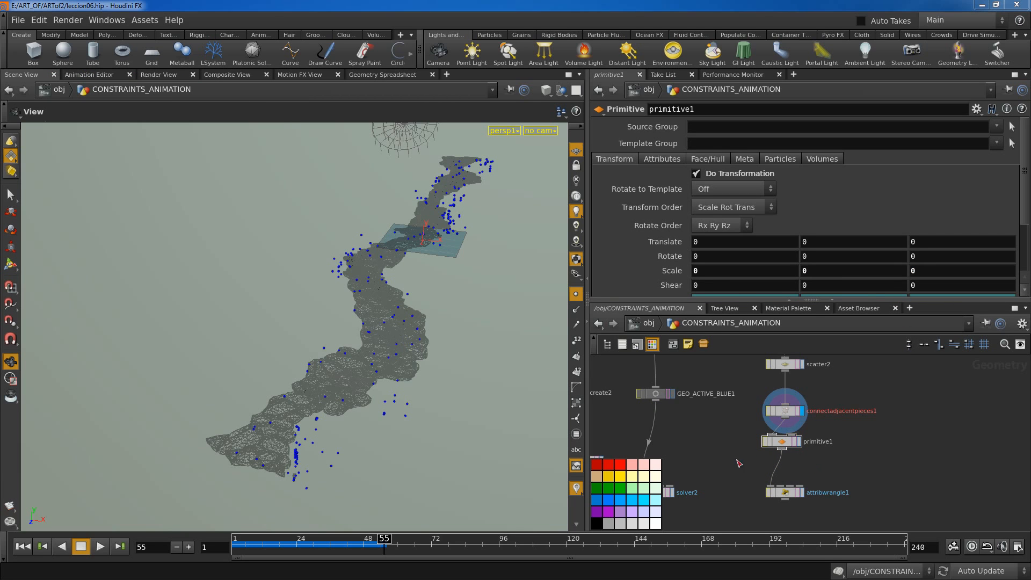
Compare a close-up connection line between connectadjacentpieces1 and primitive1, and display and select attribwrangle1
{"action": "right_click_drag", "start_coordinate": [298, 441], "coordinate": [361, 406]}
{"action": "middle_click_drag", "start_coordinate": [362, 405], "coordinate": [284, 416]}
{"action": "right_click_drag", "start_coordinate": [301, 419], "coordinate": [347, 396]}
{"action": "middle_click_drag", "start_coordinate": [347, 396], "coordinate": [378, 375]}
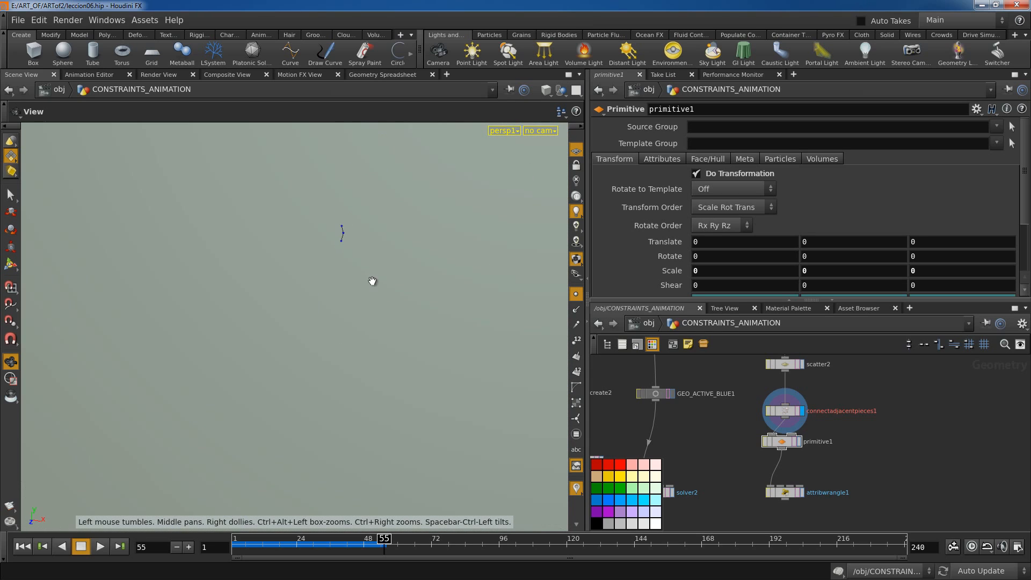
{"action": "middle_click_drag", "start_coordinate": [372, 281], "coordinate": [363, 297]}
{"action": "right_click_drag", "start_coordinate": [364, 297], "coordinate": [378, 296]}
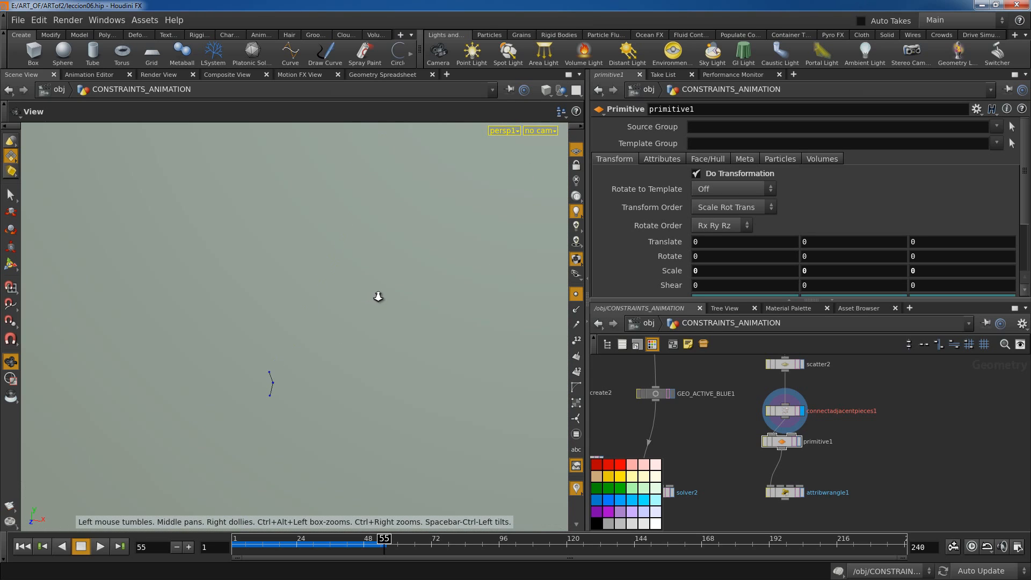
{"action": "left_click", "coordinate": [800, 441]}
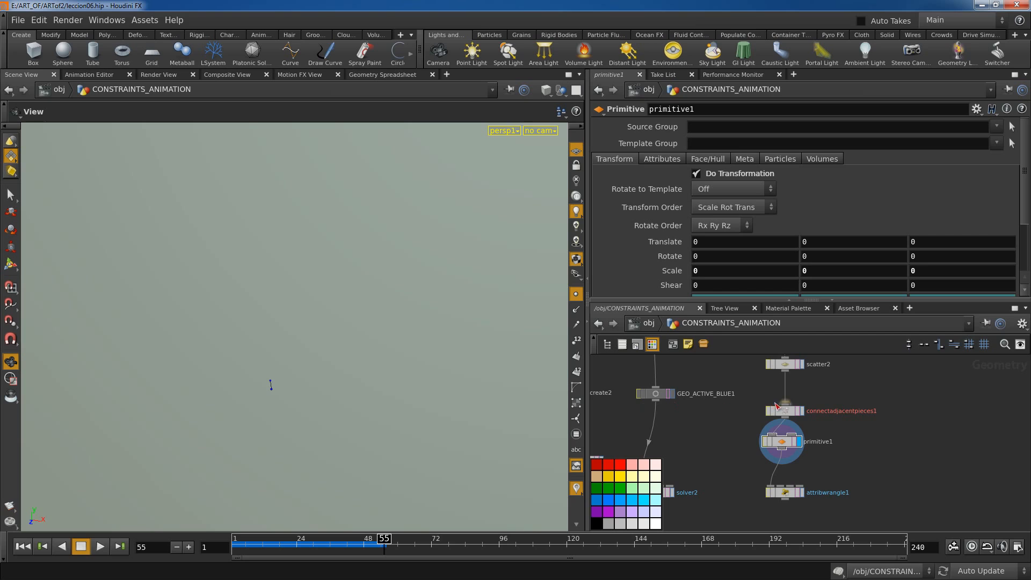
{"action": "left_click", "coordinate": [802, 411]}
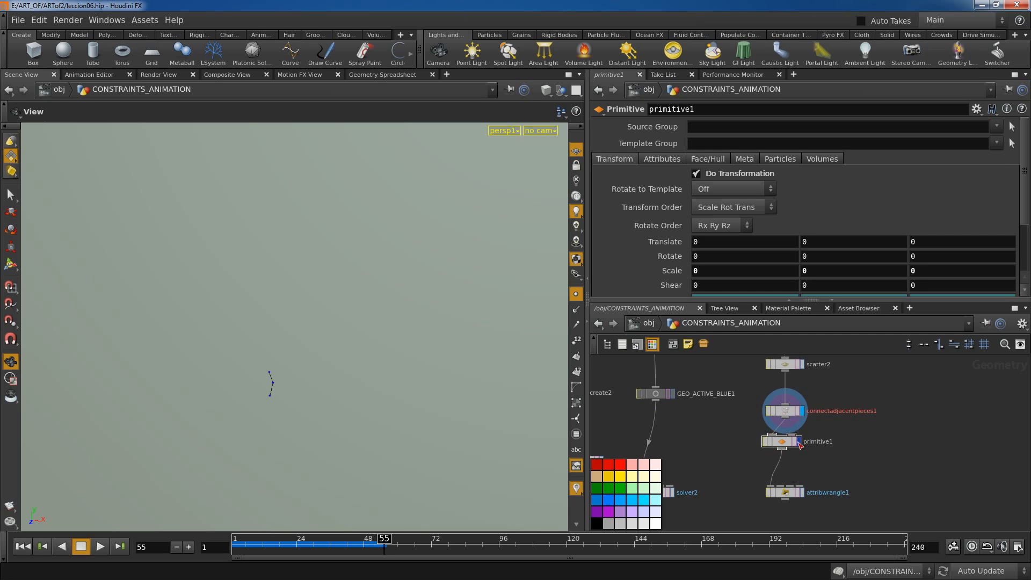
{"action": "left_click", "coordinate": [803, 492]}
{"action": "left_click", "coordinate": [785, 492]}
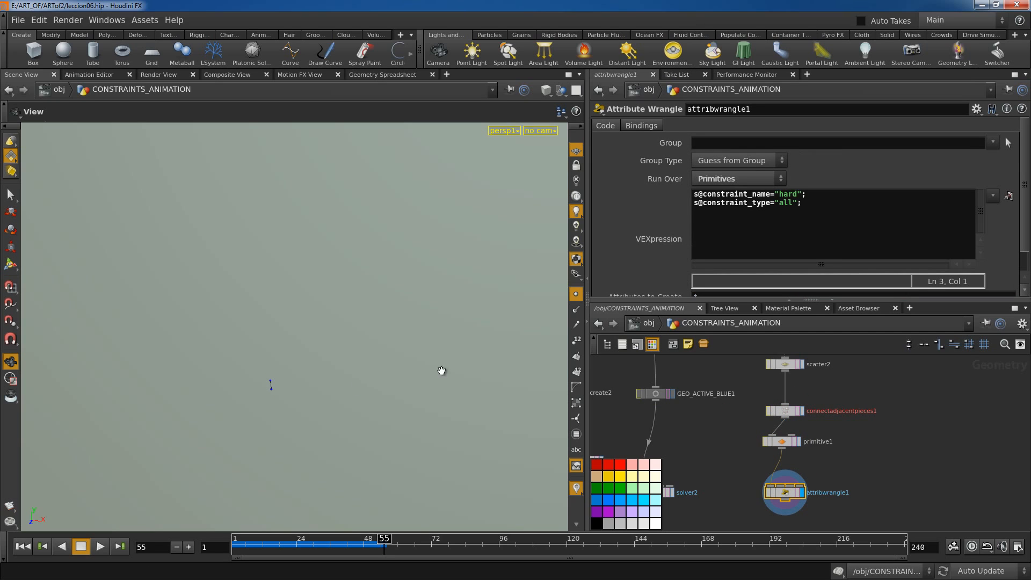
Add a Null node below attribwrangle1, wire it to the wrangle's output, and name it OUT_CON
{"action": "middle_click_drag", "start_coordinate": [826, 515], "coordinate": [843, 466]}
{"action": "key", "text": "Tab"}
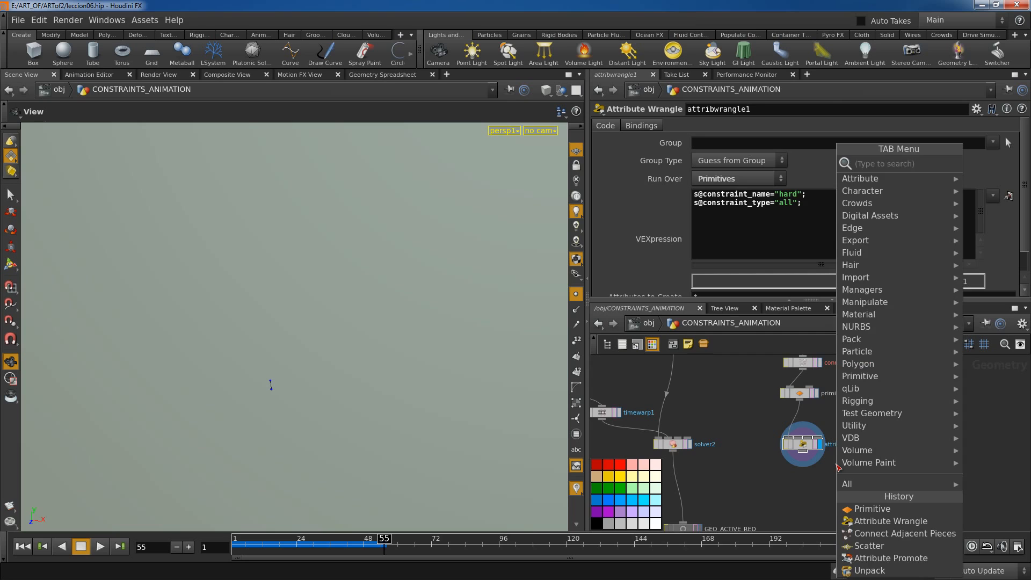
{"action": "type", "text": "nul"}
{"action": "key", "text": "Return"}
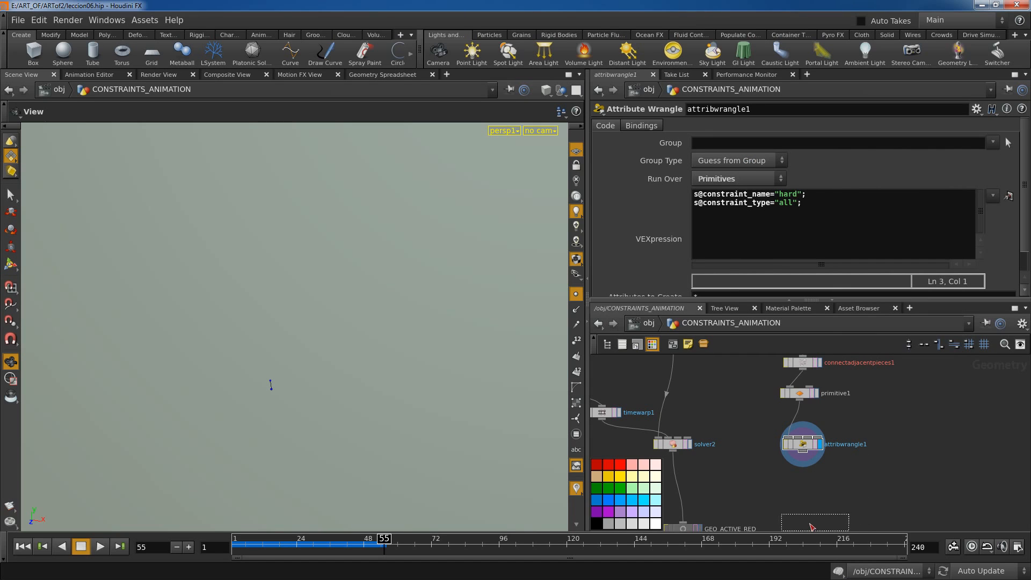
{"action": "left_click", "coordinate": [827, 529]}
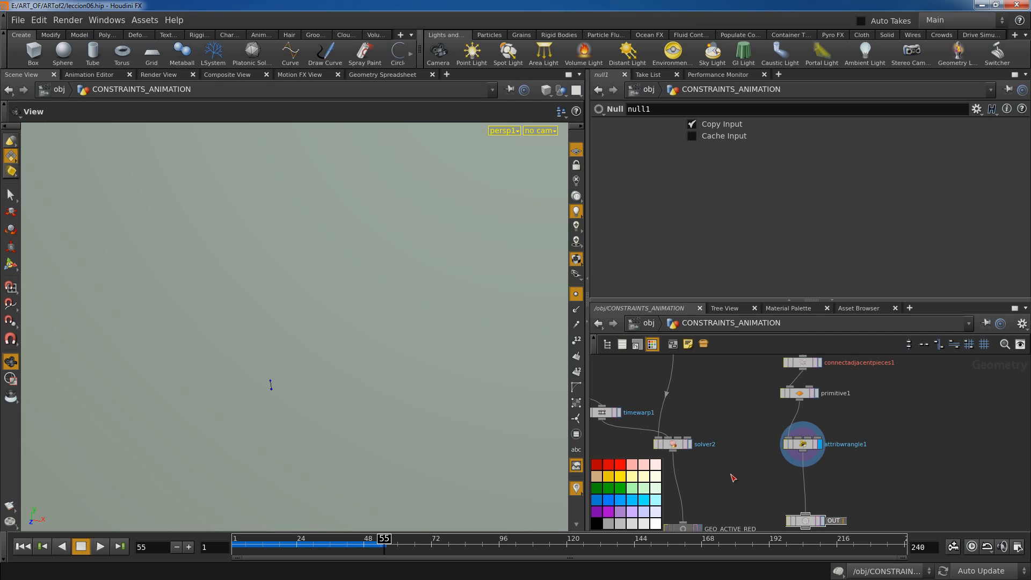
{"action": "type", "text": "OUT_CON"}
{"action": "key", "text": "Return"}
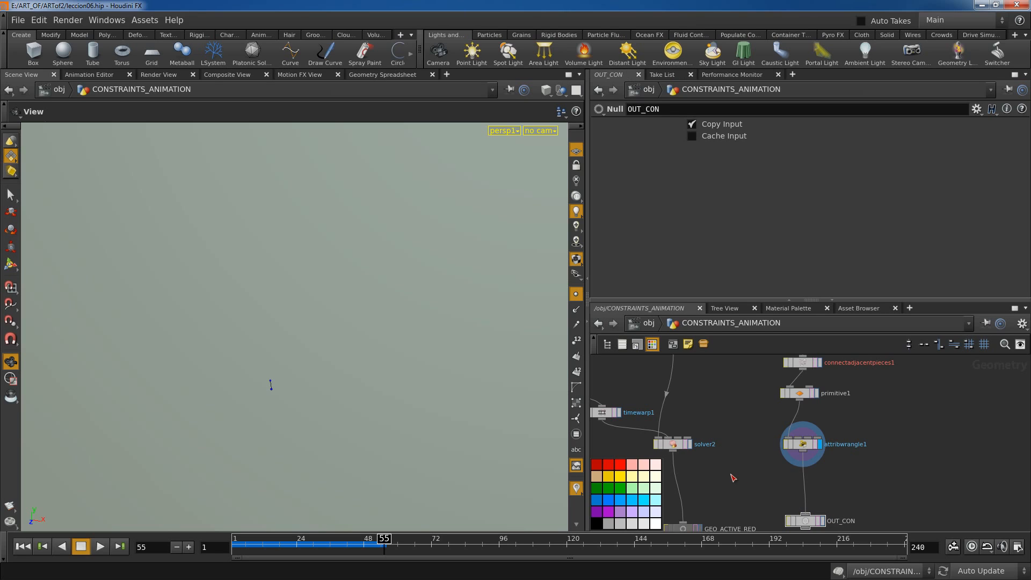
{"action": "left_click", "coordinate": [807, 525]}
{"action": "left_click", "coordinate": [612, 525]}
Leave CONSTRAINTS_ANIMATION and open the dopnet1 network inside the SIM object
{"action": "scroll", "coordinate": [906, 477], "scroll_direction": "down", "scroll_amount": 5}
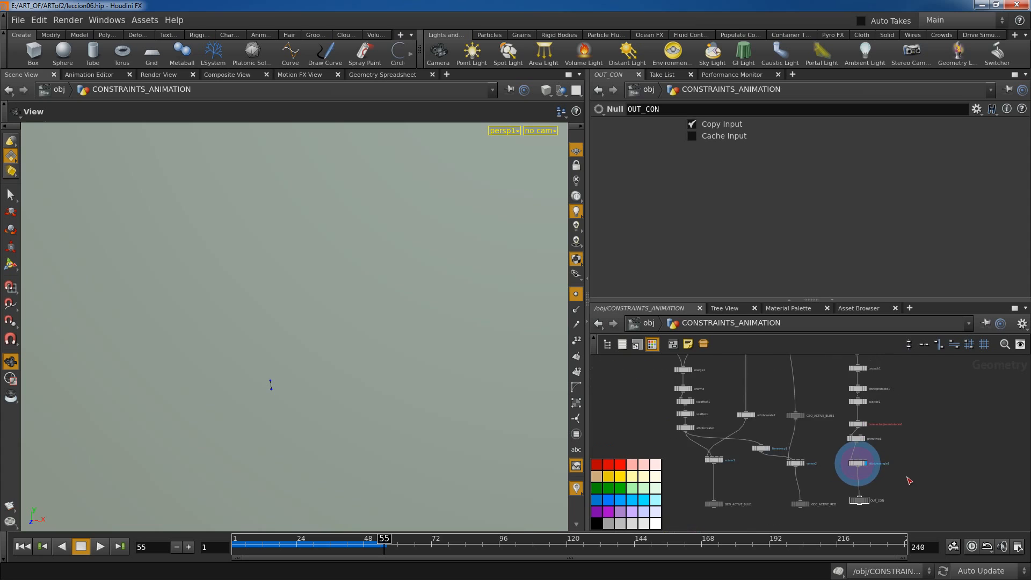
{"action": "scroll", "coordinate": [870, 385], "scroll_direction": "up", "scroll_amount": 2}
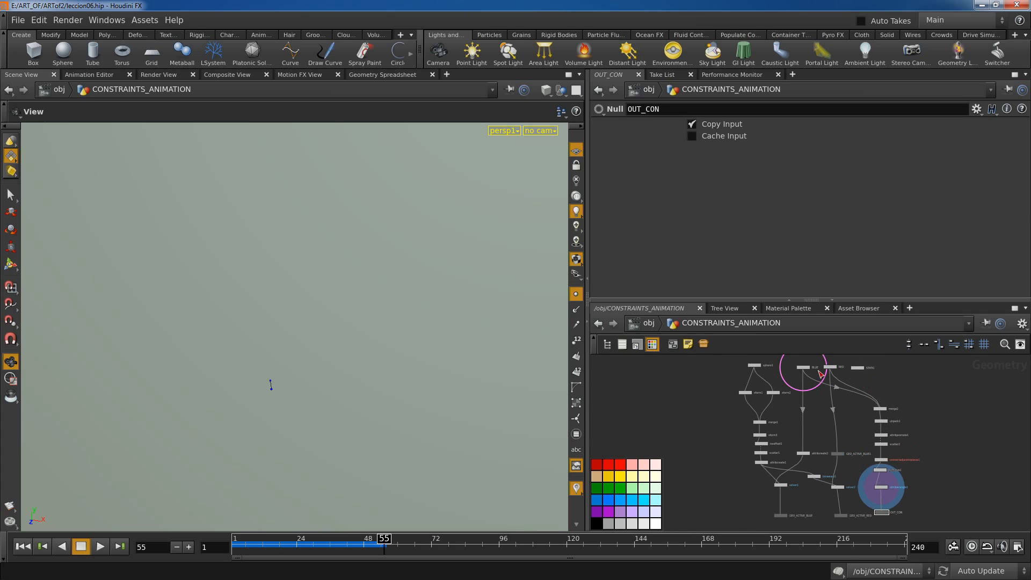
{"action": "left_click", "coordinate": [648, 324]}
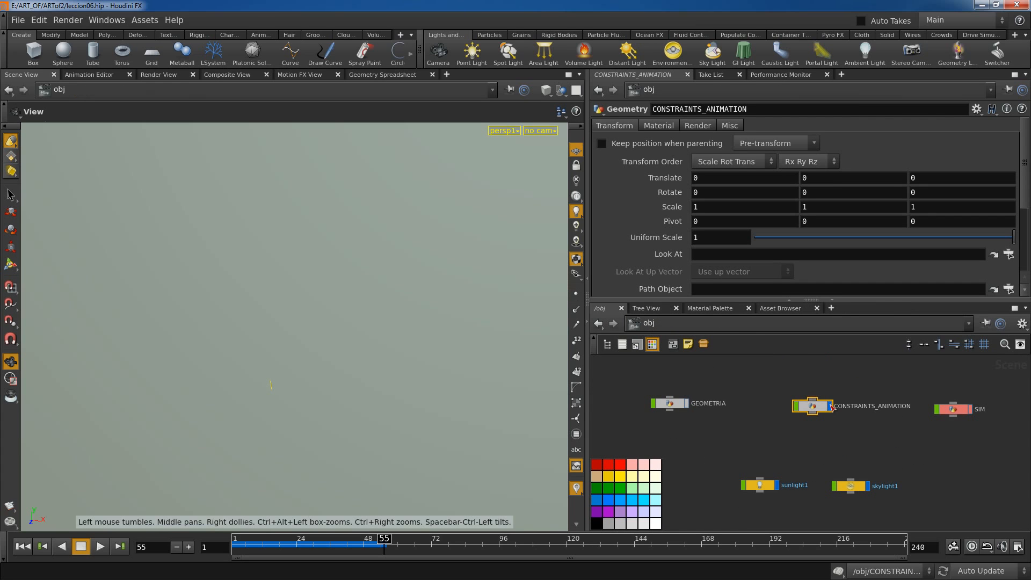
{"action": "double_click", "coordinate": [958, 412]}
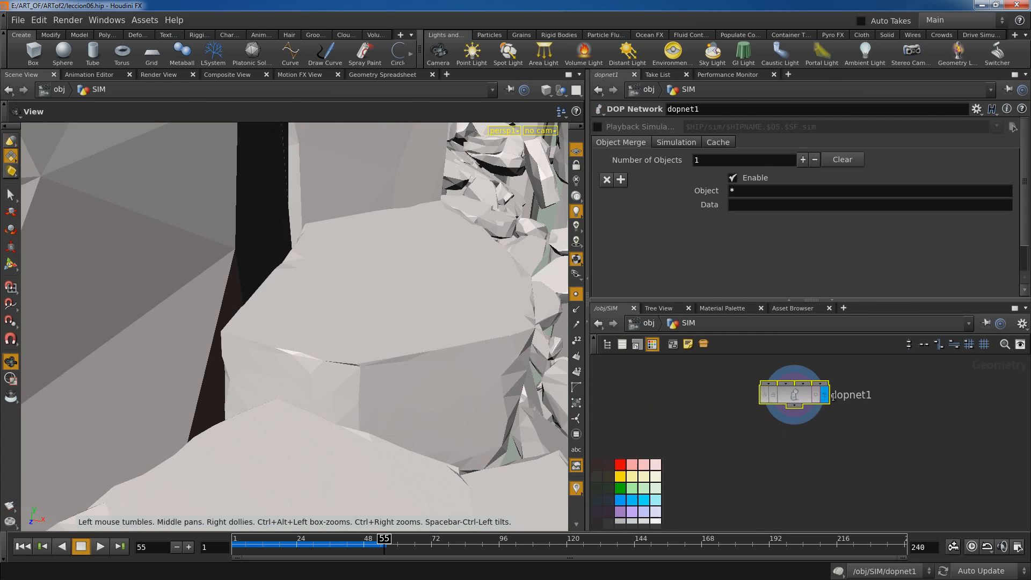
{"action": "double_click", "coordinate": [793, 396]}
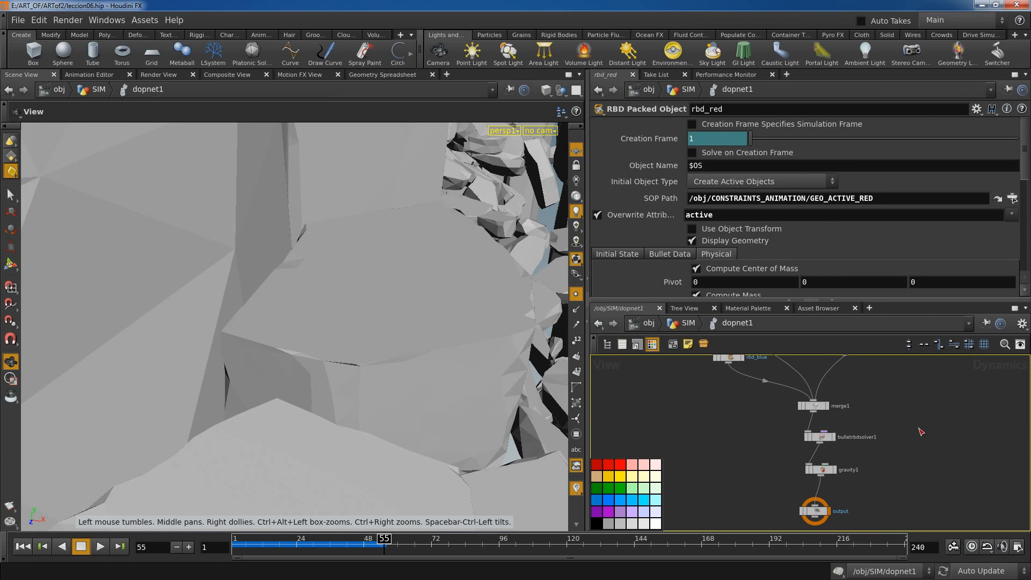
Insert a Constraint Network node between gravity1 and output, and return the timeline to frame 1
{"action": "middle_click_drag", "start_coordinate": [871, 514], "coordinate": [876, 461]}
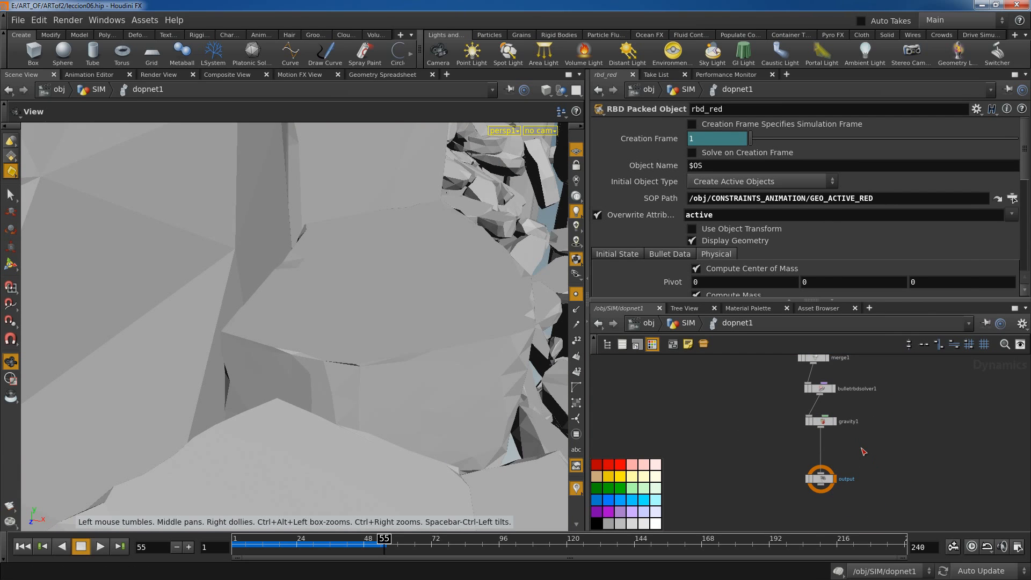
{"action": "key", "text": "Tab"}
{"action": "type", "text": "ne"}
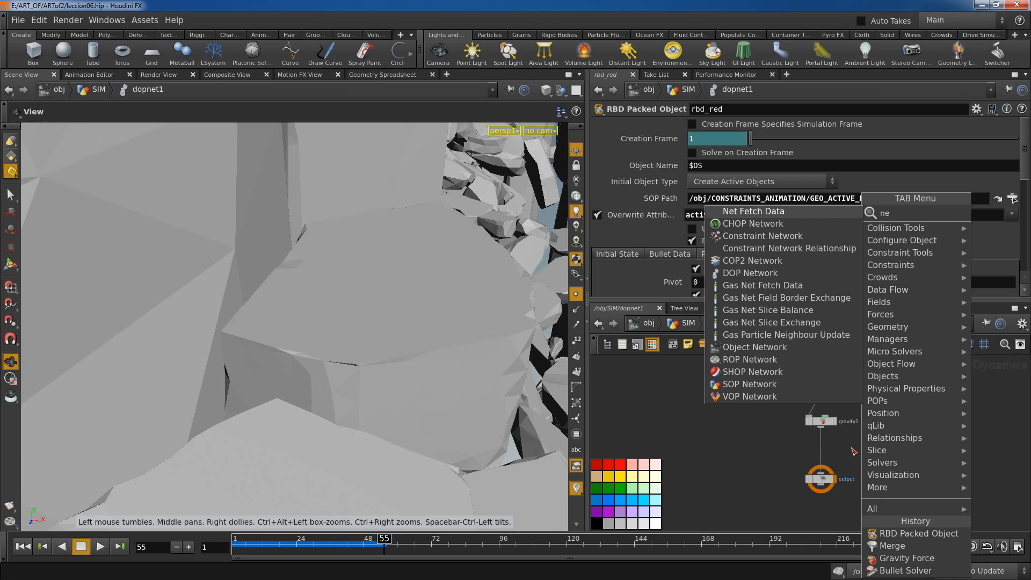
{"action": "left_click", "coordinate": [778, 238]}
{"action": "left_click", "coordinate": [829, 452]}
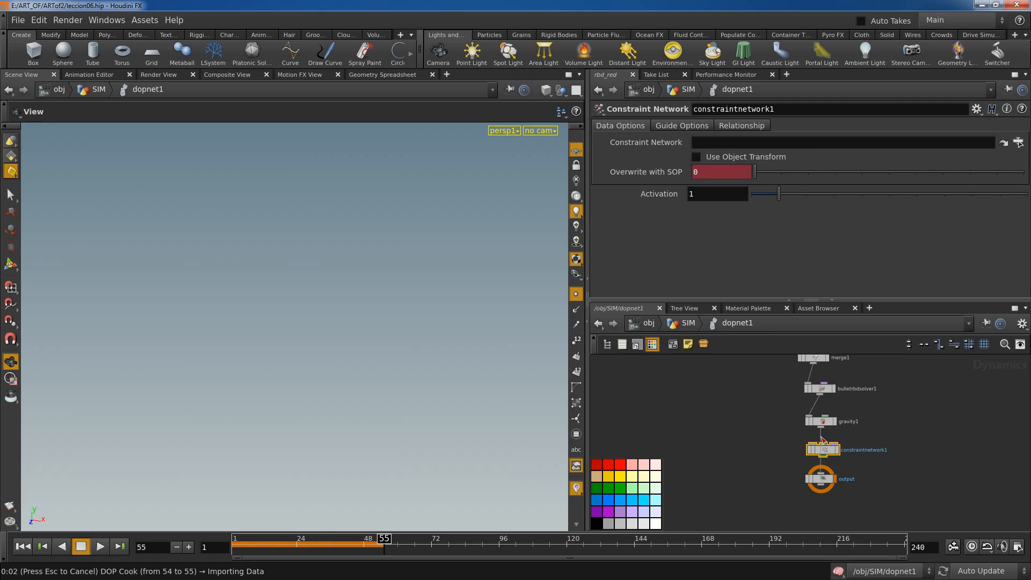
{"action": "key", "text": "ctrl+Up"}
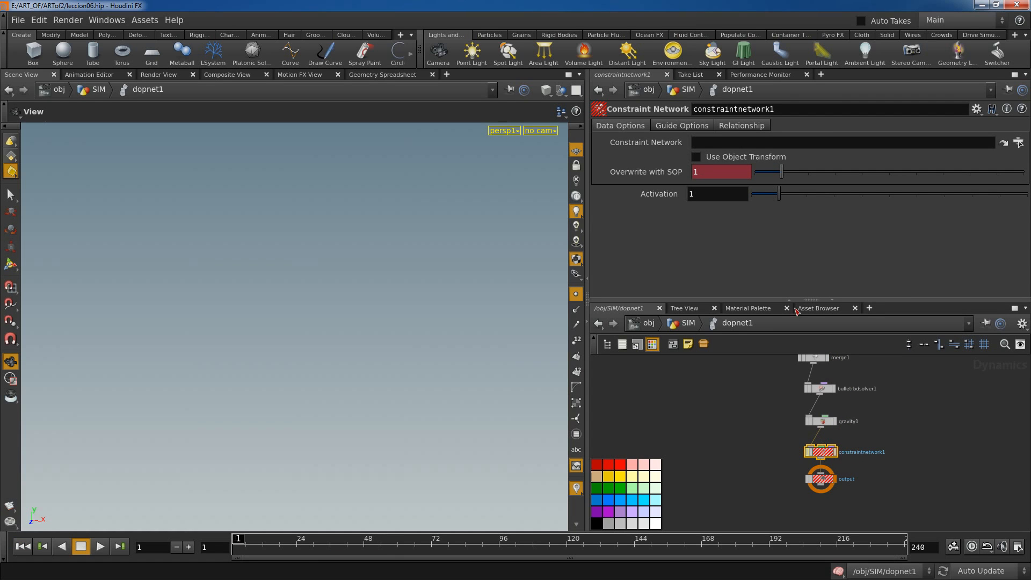
Set the Constraint Network path of constraintnetwork1 to /obj/CONSTRAINTS_ANIMATION/OUT_CON
{"action": "left_click", "coordinate": [1017, 142]}
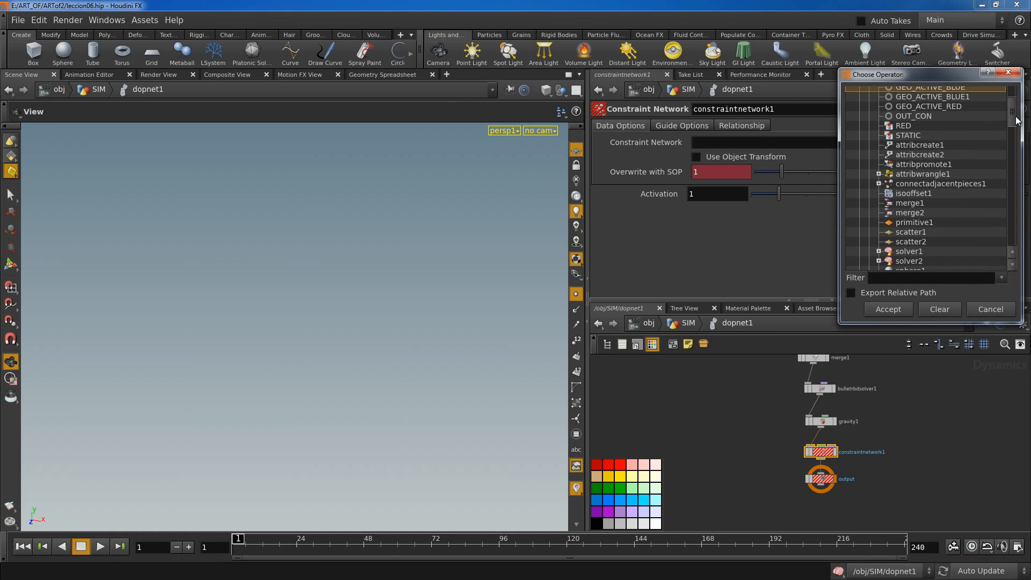
{"action": "left_click", "coordinate": [919, 118]}
{"action": "left_click", "coordinate": [888, 309]}
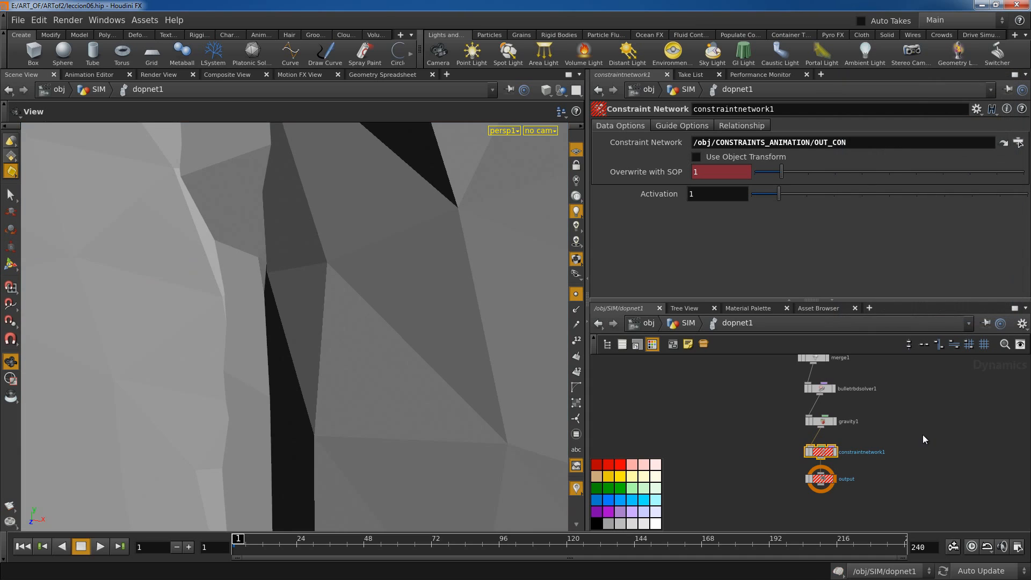
Add a Hard Constraint Relationship node and wire it into the second input of constraintnetwork1
{"action": "key", "text": "Tab"}
{"action": "type", "text": "hard"}
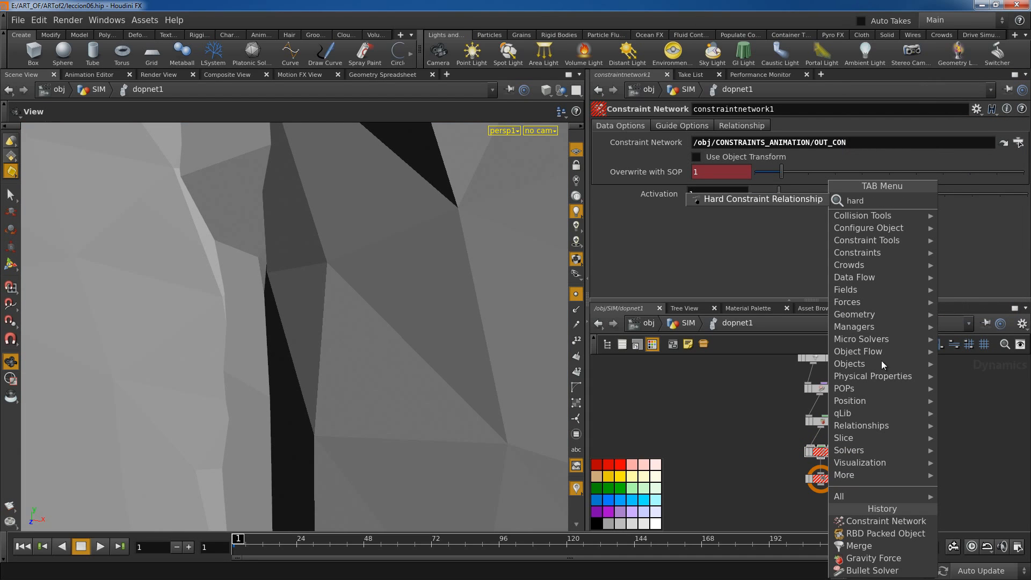
{"action": "left_click", "coordinate": [778, 199]}
{"action": "left_click", "coordinate": [929, 404]}
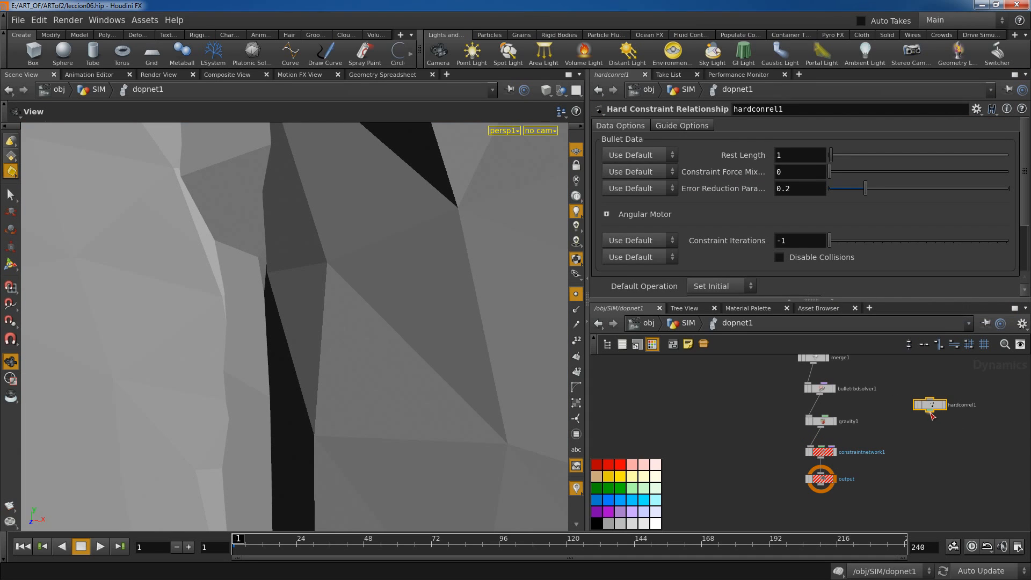
{"action": "left_click_drag", "start_coordinate": [930, 411], "coordinate": [831, 434]}
{"action": "left_click", "coordinate": [822, 446]}
{"action": "left_click_drag", "start_coordinate": [822, 454], "coordinate": [822, 467]}
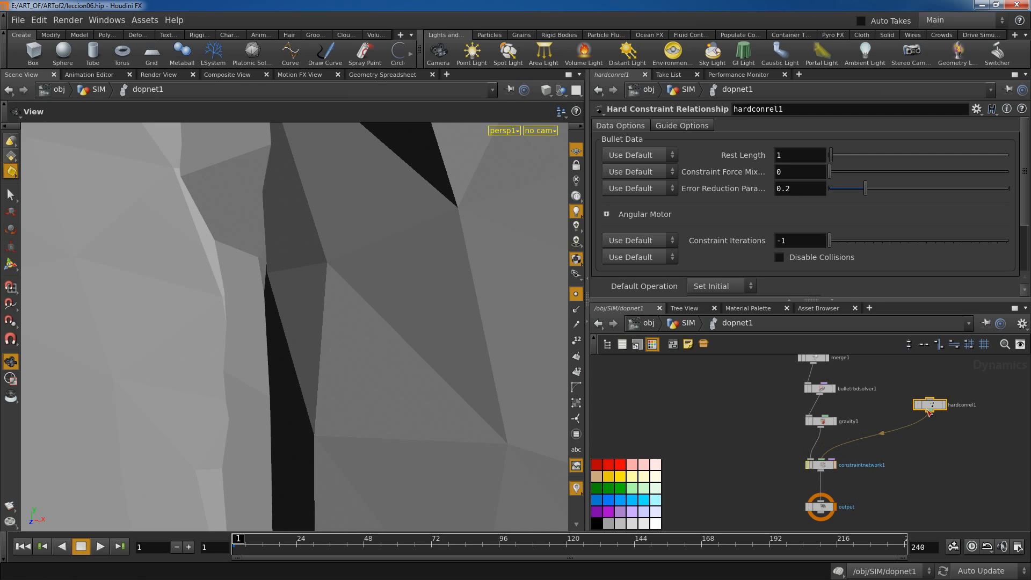
Set the hard constraint relationship's Data Name to hard and its Rest Length to 0
{"action": "scroll", "coordinate": [815, 263], "scroll_direction": "down", "scroll_amount": 3}
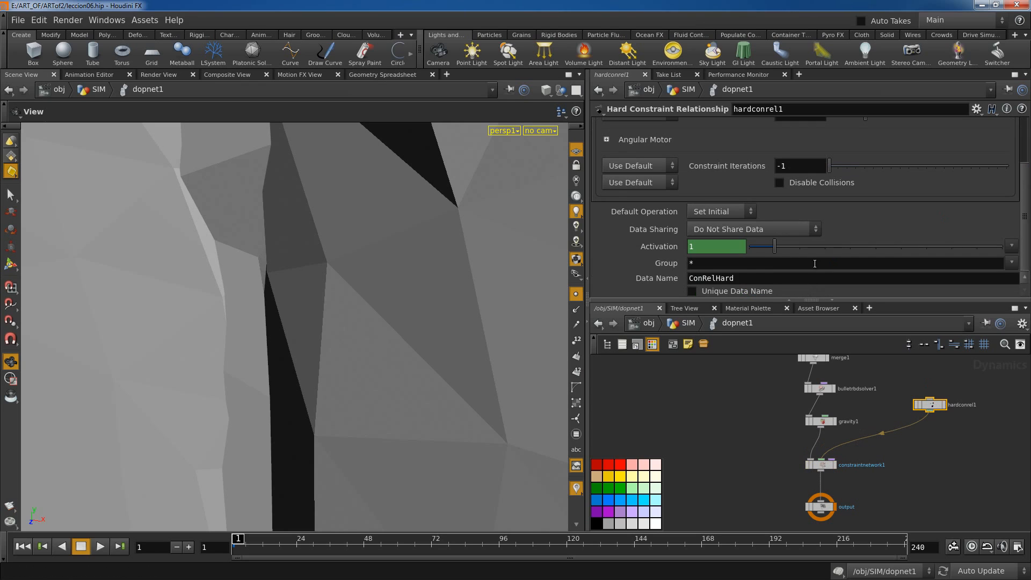
{"action": "double_click", "coordinate": [739, 280]}
{"action": "type", "text": "hard"}
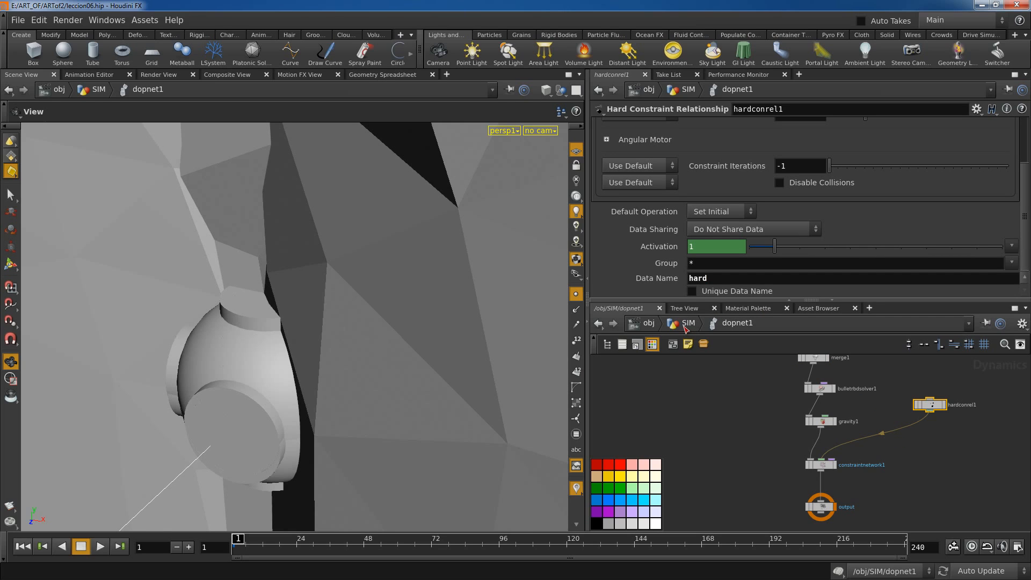
{"action": "scroll", "coordinate": [785, 153], "scroll_direction": "up", "scroll_amount": 3}
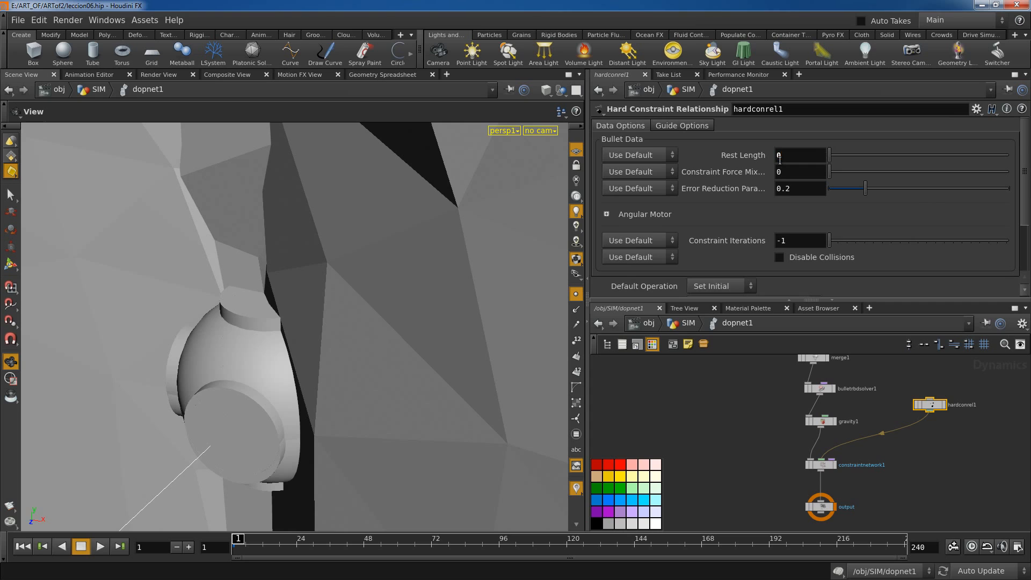
Turn off Show Guide Geometry on constraintnetwork1
{"action": "right_click_drag", "start_coordinate": [382, 323], "coordinate": [183, 326]}
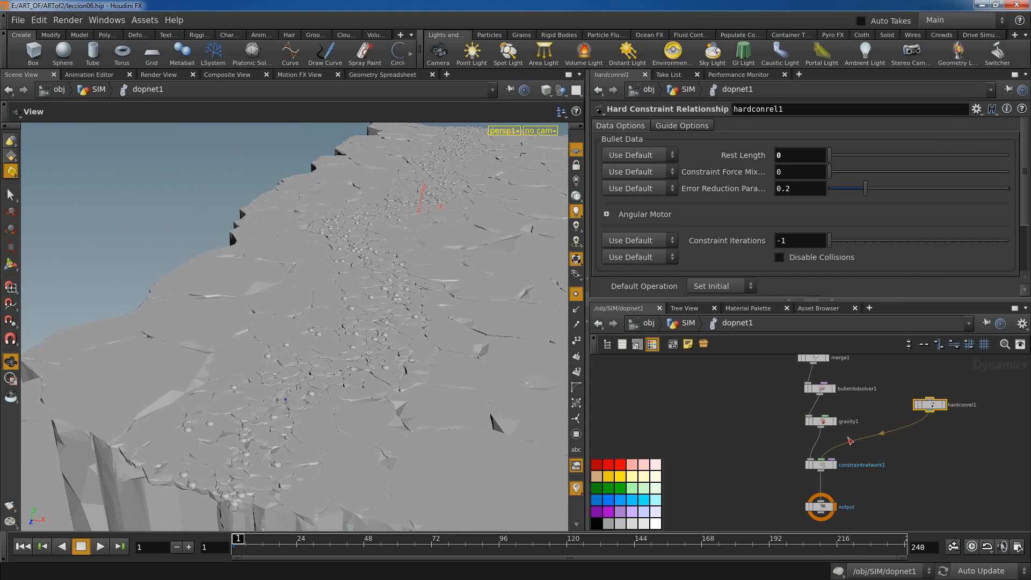
{"action": "left_click", "coordinate": [822, 466]}
{"action": "left_click", "coordinate": [690, 128]}
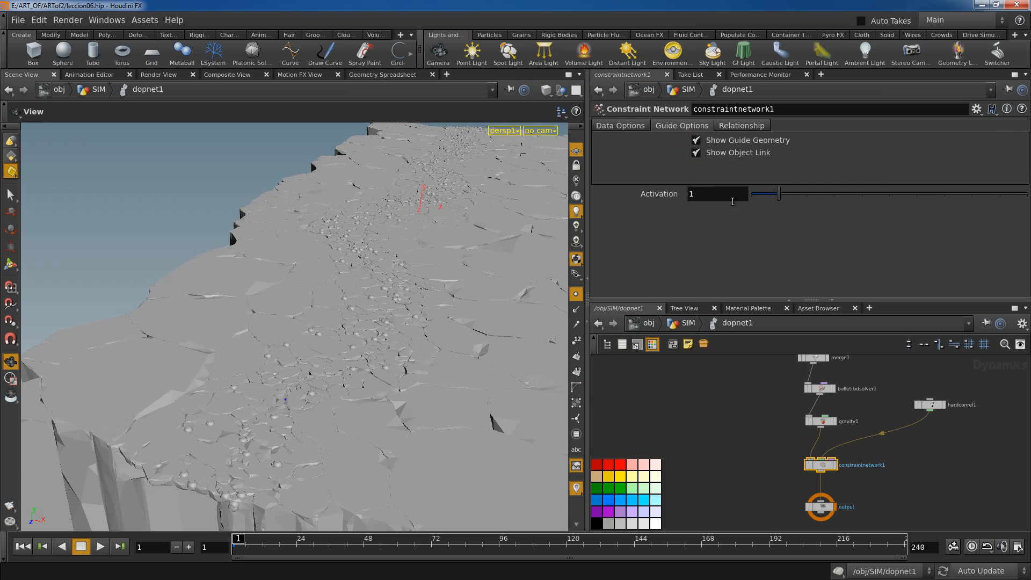
{"action": "left_click", "coordinate": [697, 141]}
Play the constrained simulation from frame 1 to about frame 62 with the whole fractured block in view
{"action": "left_click_drag", "start_coordinate": [489, 301], "coordinate": [312, 414]}
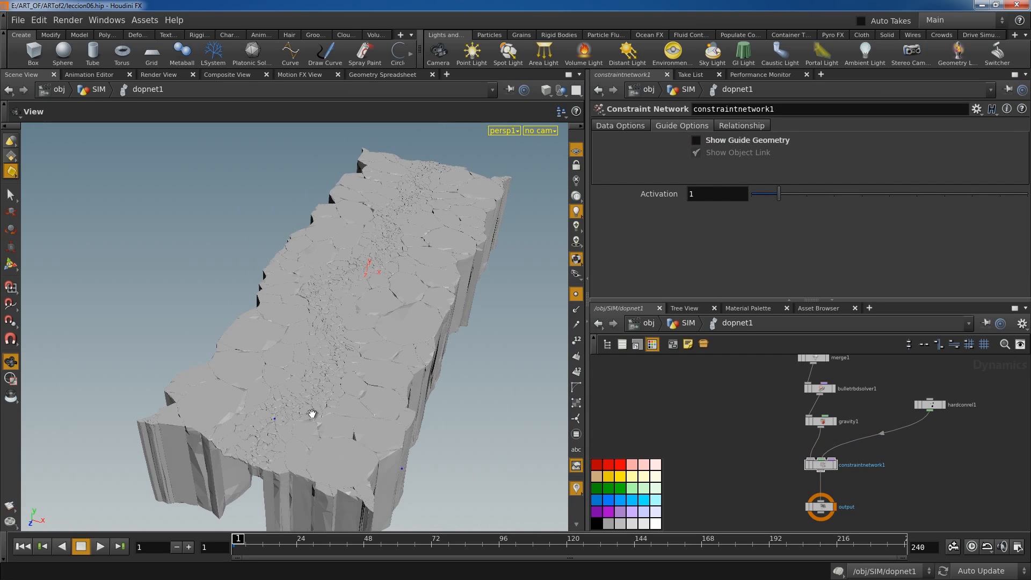
{"action": "left_click_drag", "start_coordinate": [266, 442], "coordinate": [241, 438]}
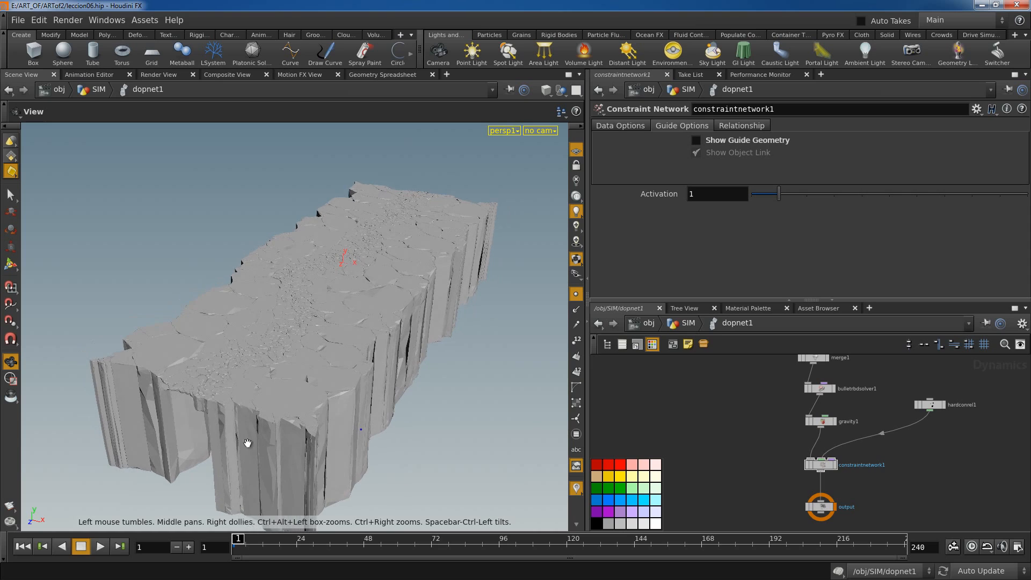
{"action": "left_click", "coordinate": [101, 547]}
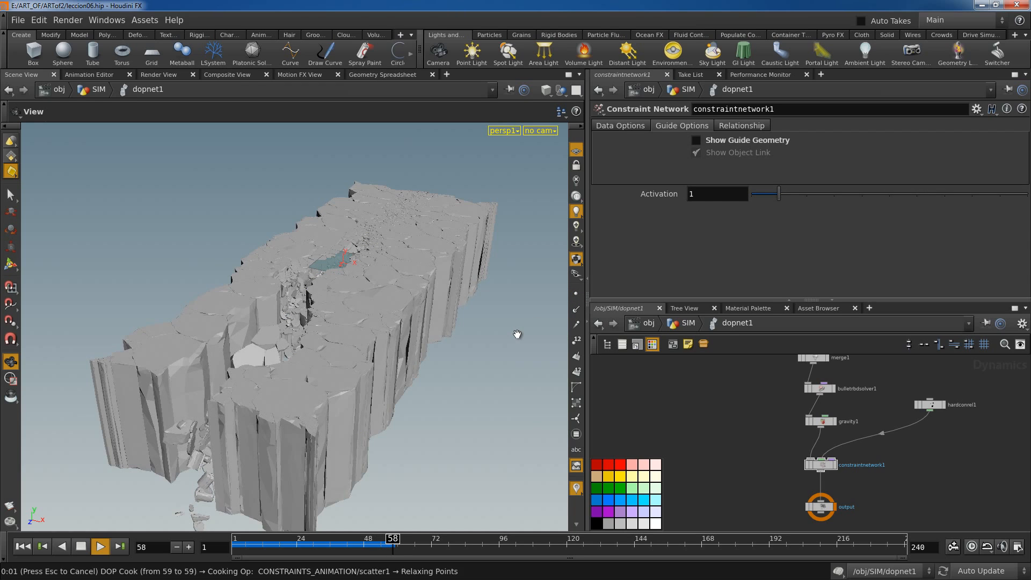
{"action": "left_click", "coordinate": [81, 546]}
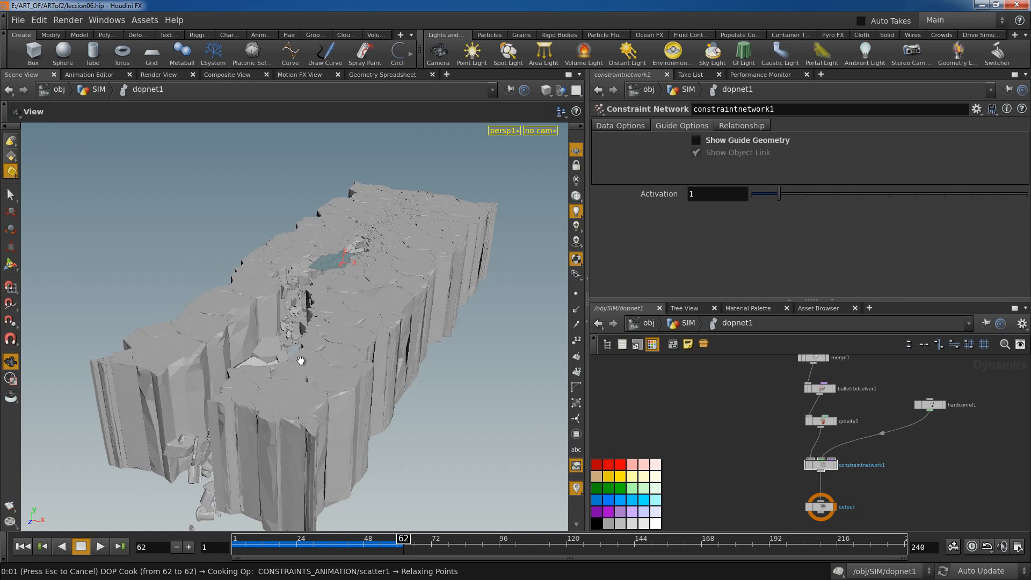
Widen the viewport around the fractured block and hide the reference plane
{"action": "left_click_drag", "start_coordinate": [302, 361], "coordinate": [312, 385]}
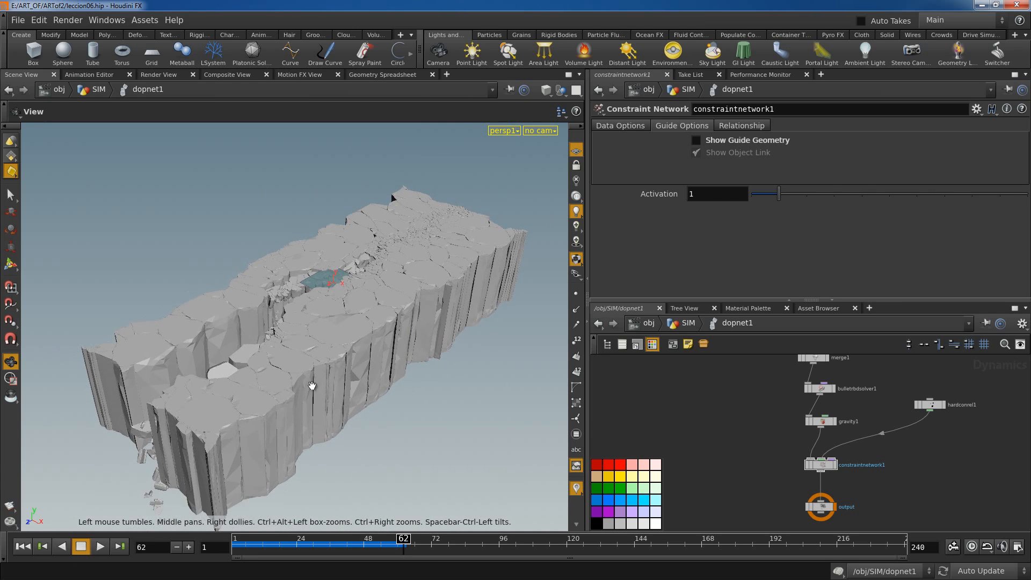
{"action": "left_click_drag", "start_coordinate": [588, 416], "coordinate": [701, 385]}
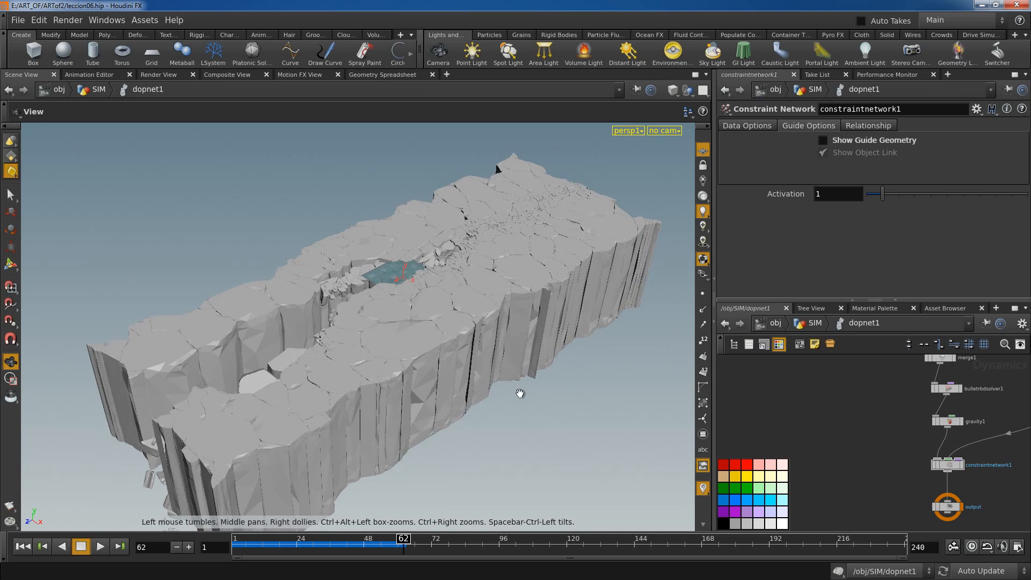
{"action": "middle_click_drag", "start_coordinate": [521, 393], "coordinate": [520, 368]}
{"action": "left_click", "coordinate": [702, 151]}
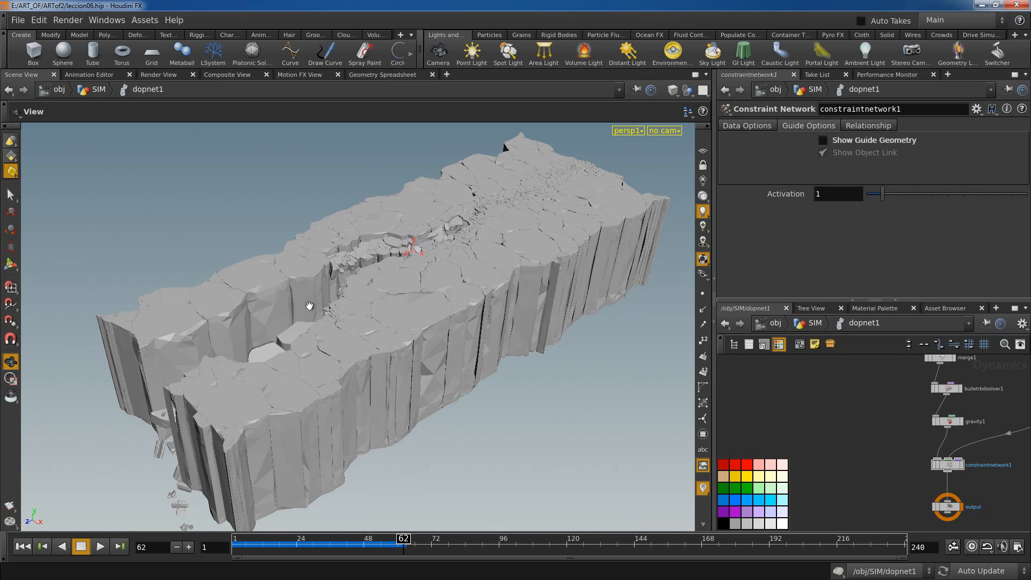
Render a flipbook of the simulation with the frame range 1 to 100
{"action": "left_click", "coordinate": [10, 504]}
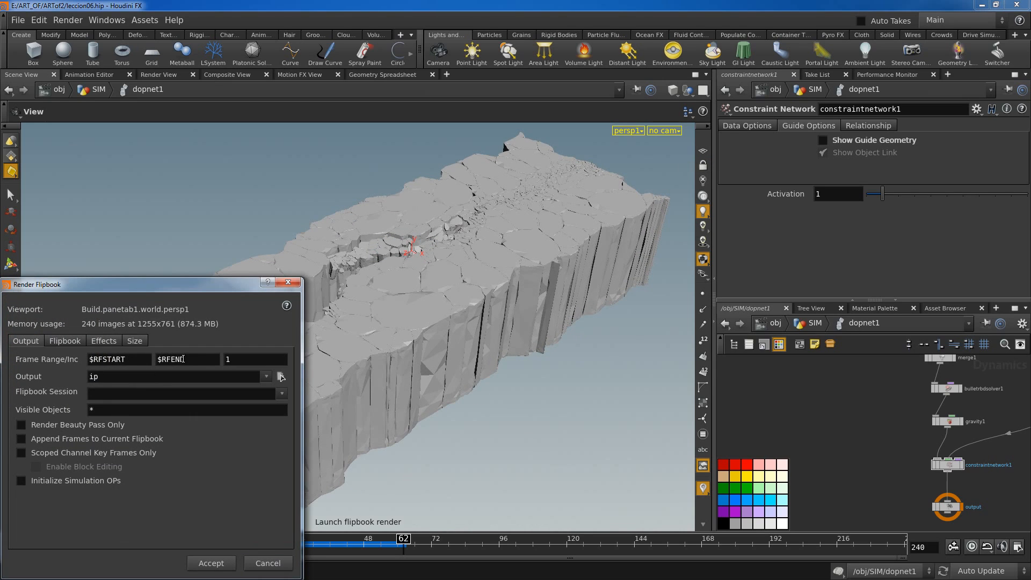
{"action": "double_click", "coordinate": [127, 360]}
{"action": "type", "text": "1"}
{"action": "key", "text": "Tab"}
{"action": "type", "text": "1"}
{"action": "left_click", "coordinate": [211, 563]}
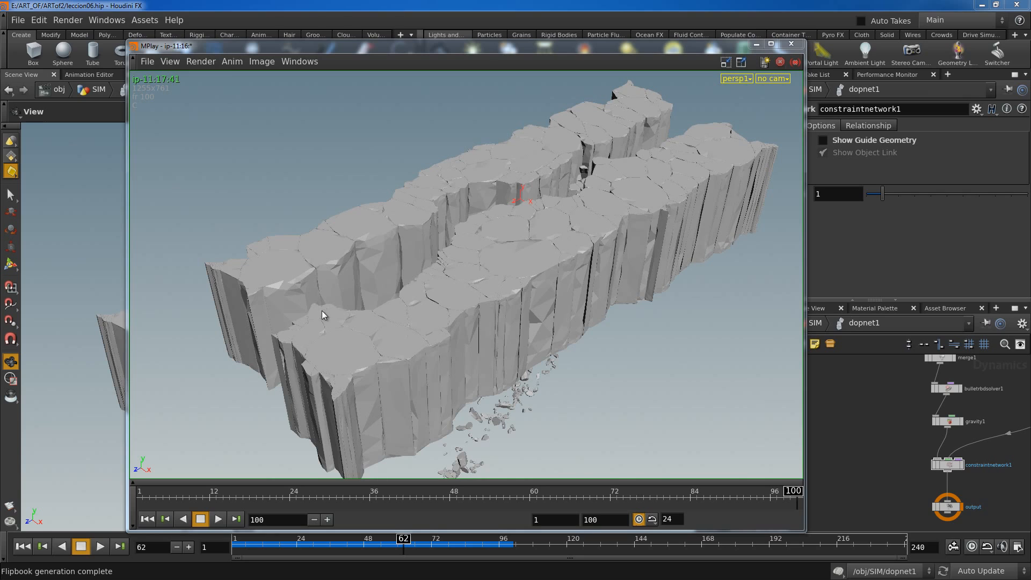
Play and scrub the flipbook to review how the pieces collapse, and close the MPlay window
{"action": "left_click", "coordinate": [219, 520]}
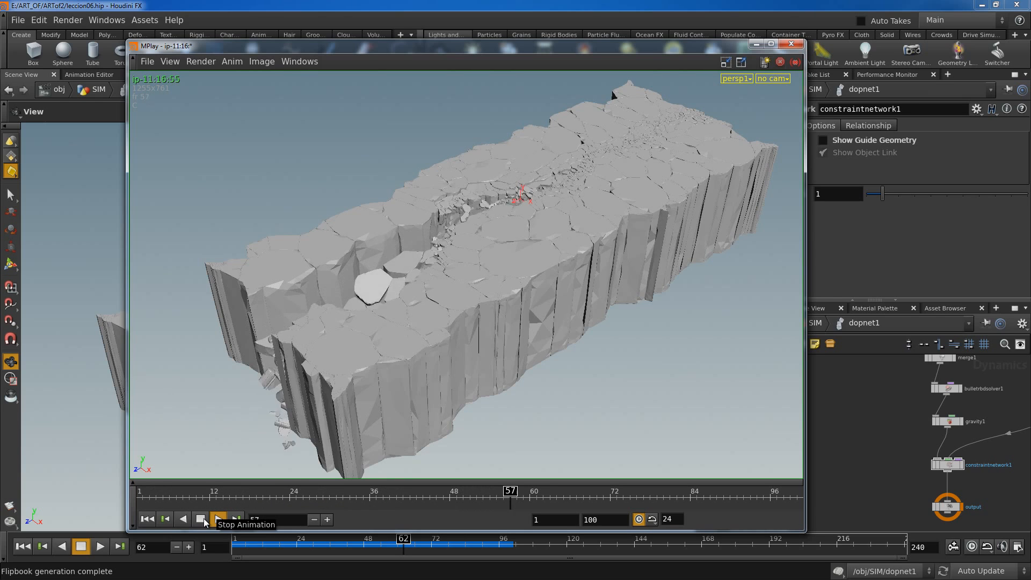
{"action": "left_click", "coordinate": [200, 519]}
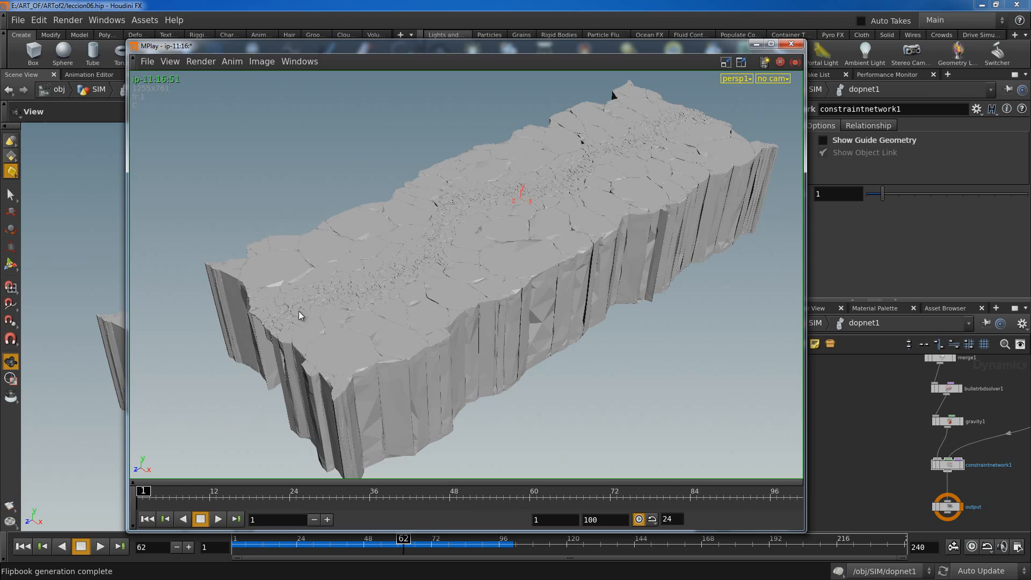
{"action": "mouse_move", "coordinate": [144, 491]}
{"action": "left_mouse_down"}
{"action": "mouse_move", "coordinate": [269, 491]}
{"action": "mouse_move", "coordinate": [683, 453]}
{"action": "mouse_move", "coordinate": [185, 451]}
{"action": "left_mouse_up"}
{"action": "mouse_move", "coordinate": [187, 491]}
{"action": "left_mouse_down"}
{"action": "mouse_move", "coordinate": [431, 491]}
{"action": "mouse_move", "coordinate": [311, 490]}
{"action": "mouse_move", "coordinate": [415, 489]}
{"action": "left_mouse_up"}
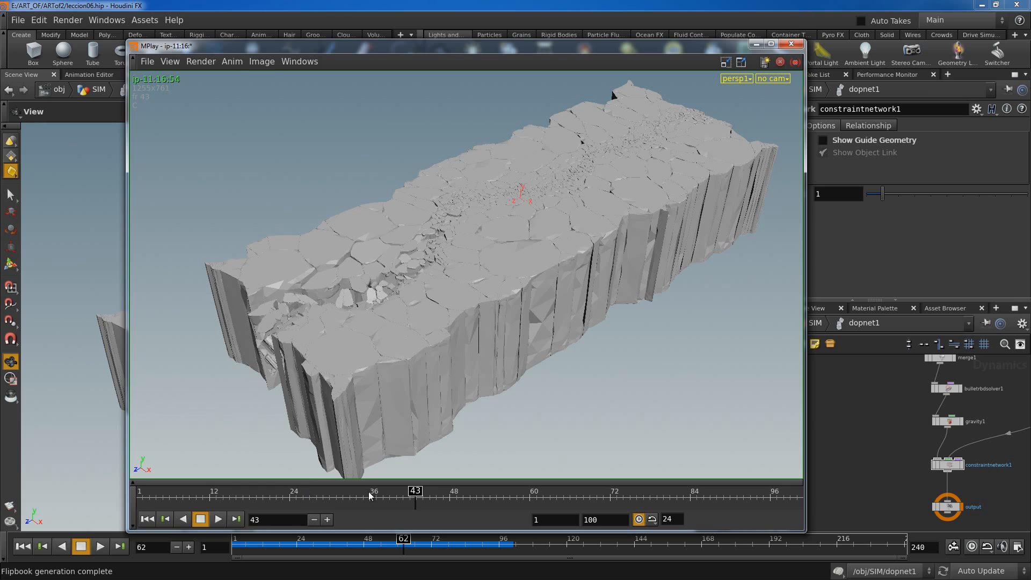
{"action": "mouse_move", "coordinate": [406, 490]}
{"action": "left_mouse_down"}
{"action": "mouse_move", "coordinate": [249, 490]}
{"action": "mouse_move", "coordinate": [524, 490]}
{"action": "mouse_move", "coordinate": [493, 479]}
{"action": "mouse_move", "coordinate": [427, 491]}
{"action": "mouse_move", "coordinate": [727, 463]}
{"action": "mouse_move", "coordinate": [140, 474]}
{"action": "left_mouse_up"}
{"action": "left_click", "coordinate": [790, 43]}
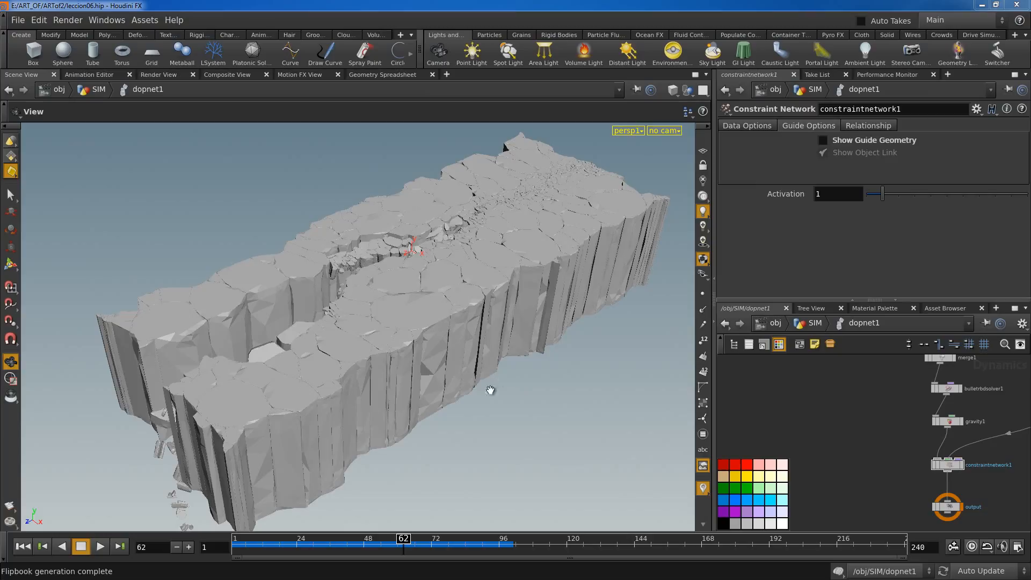